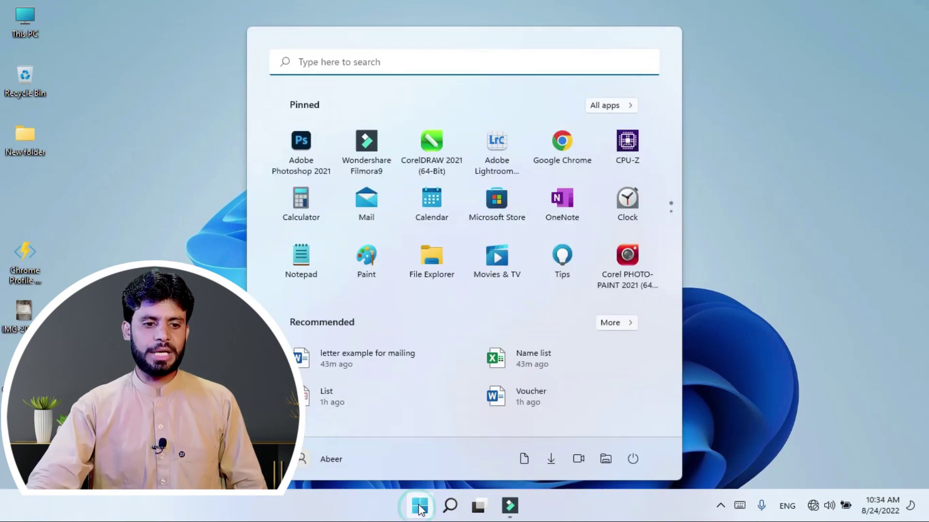
Step: Open the Start menu and outline the account area, folder shortcuts and power options
left_click(417, 508)
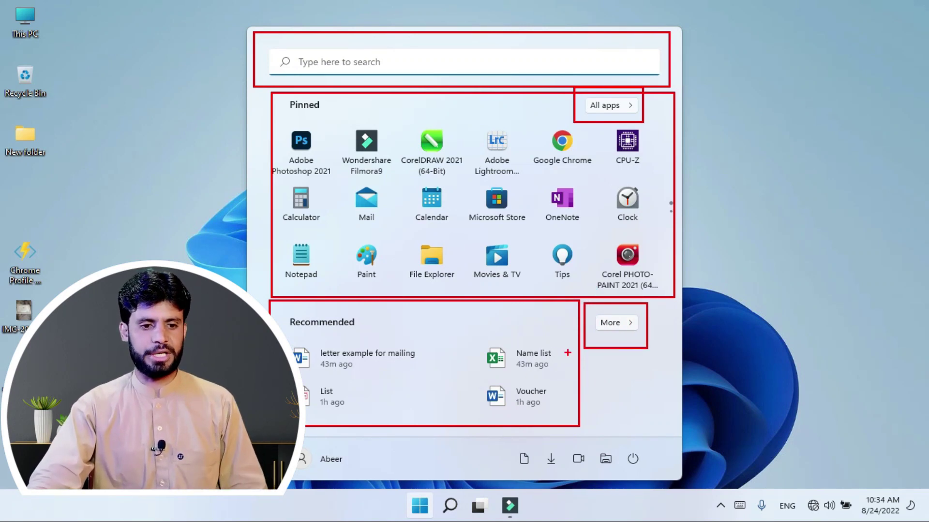
left_click_drag(302, 439, 351, 479)
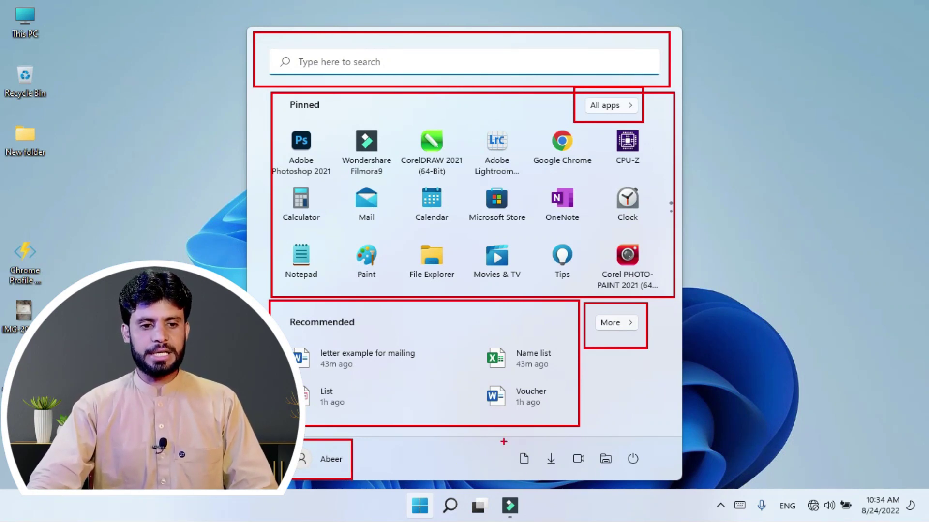
left_click_drag(494, 436, 626, 470)
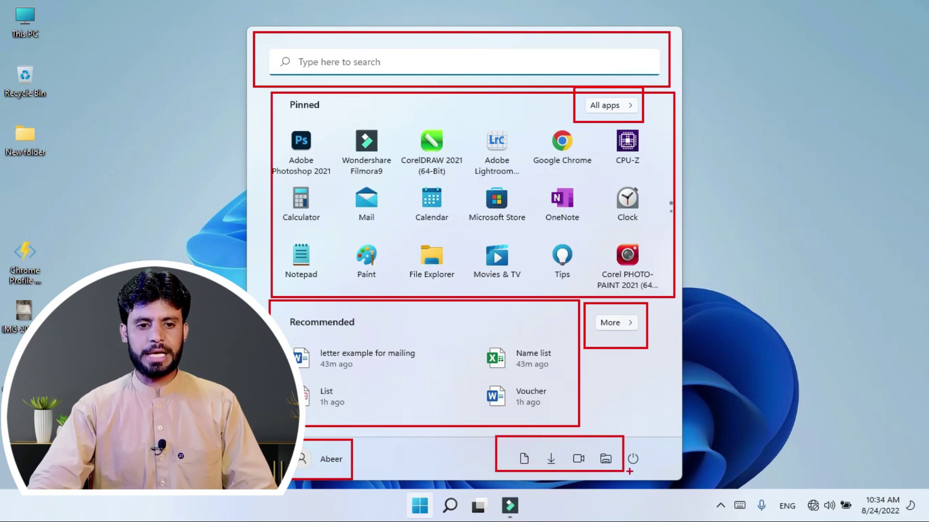
left_click_drag(612, 434, 651, 473)
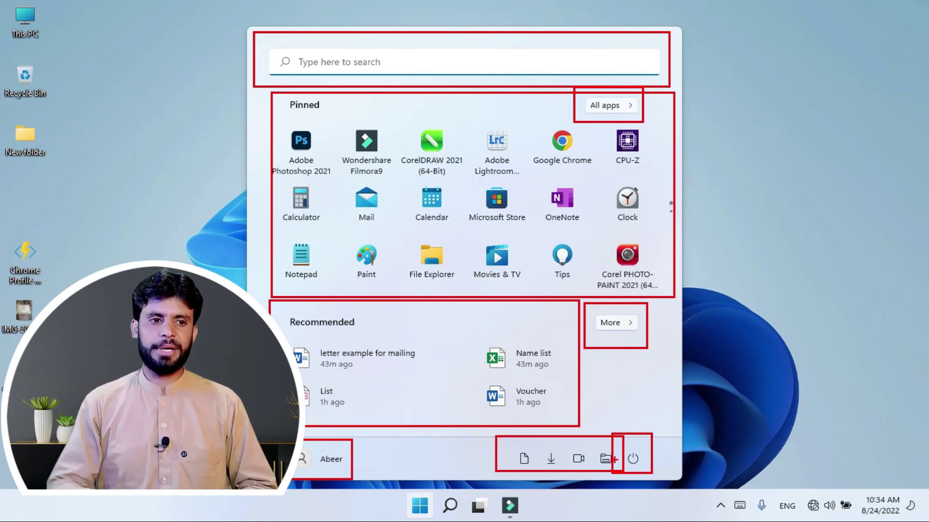
key("Escape")
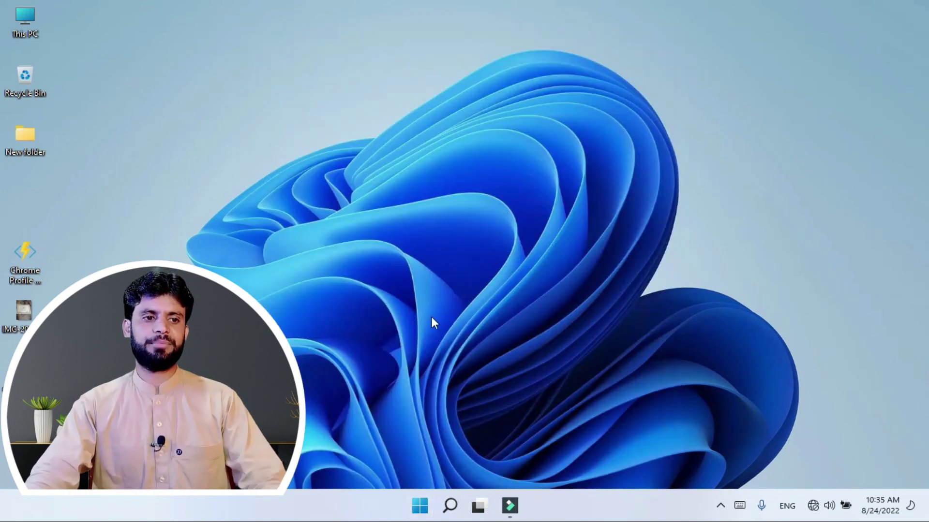
Step: Search for 'Word', review its result categories and the More list, then return to Start
left_click(420, 506)
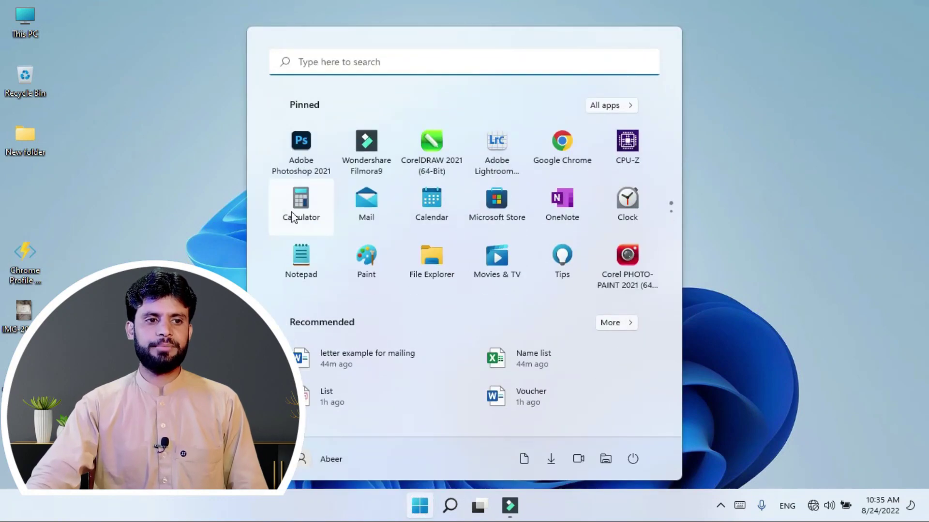
left_click(343, 62)
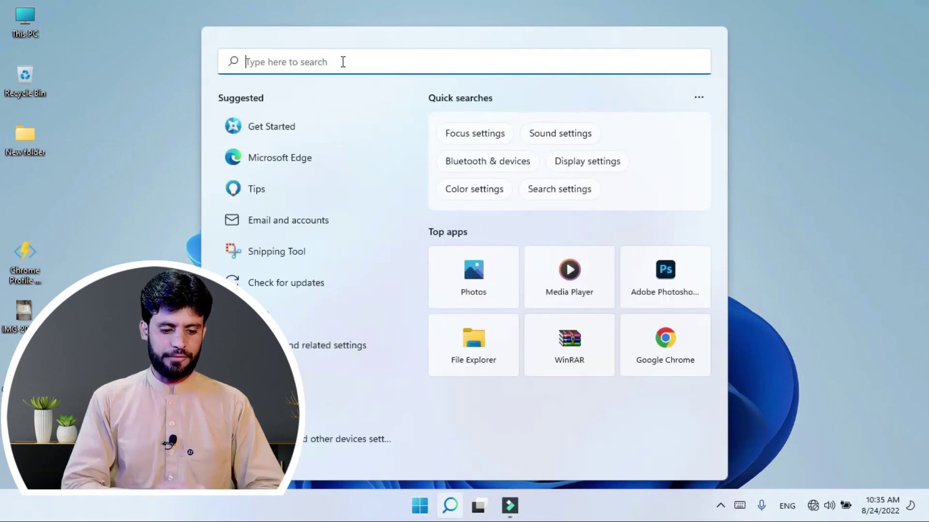
type("Word")
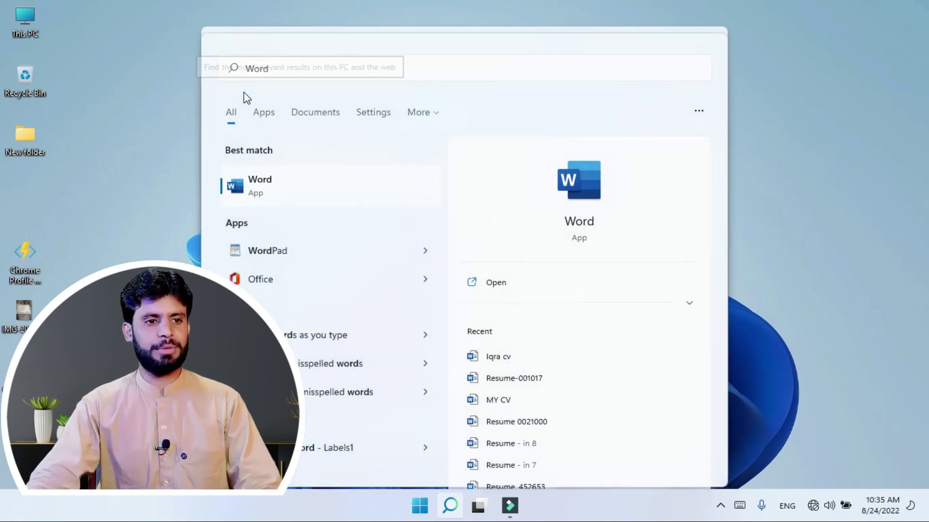
left_click_drag(220, 88, 445, 123)
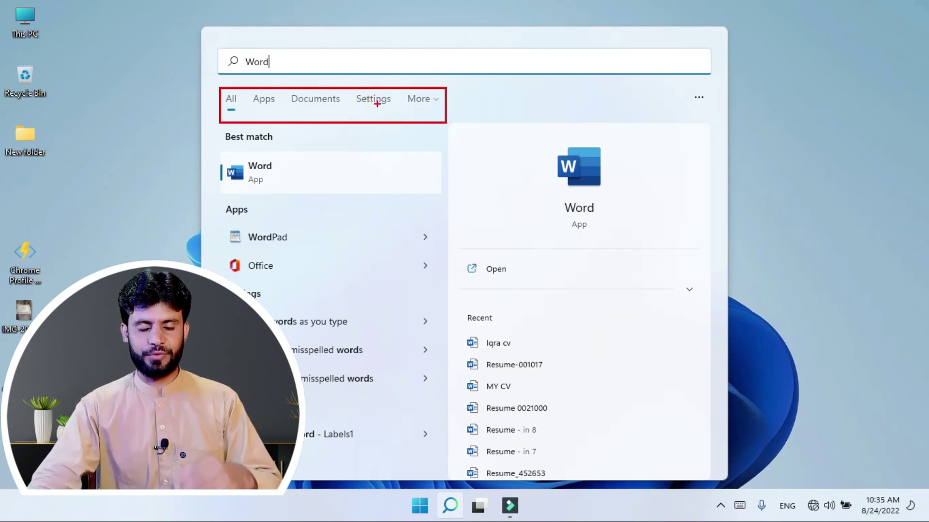
left_click(429, 101)
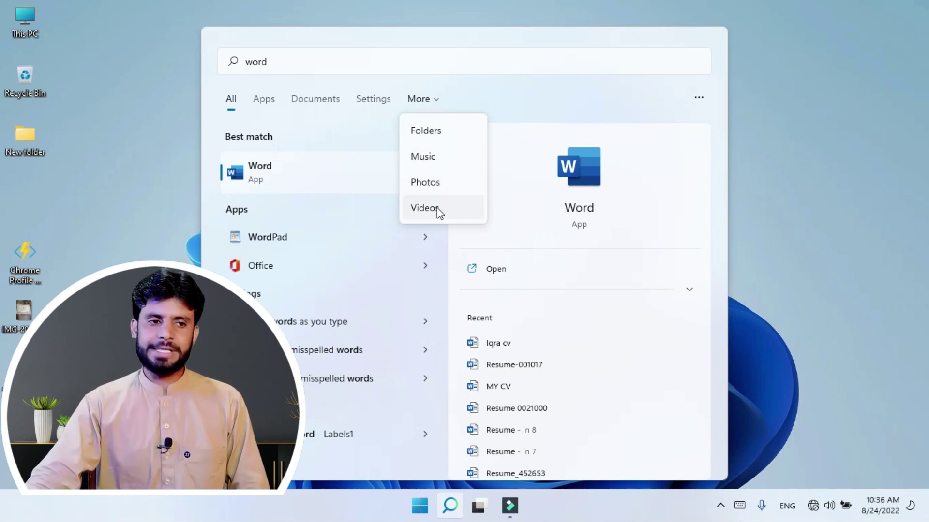
left_click(353, 128)
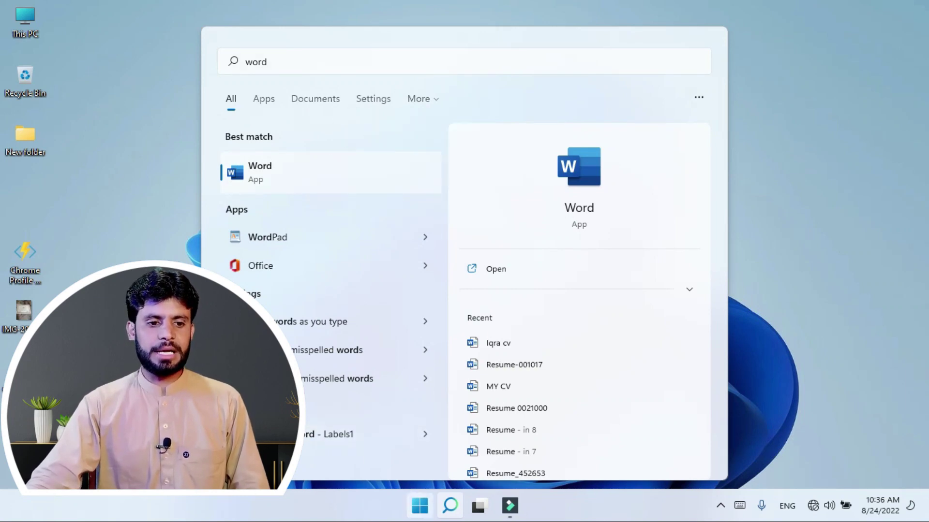
left_click(419, 506)
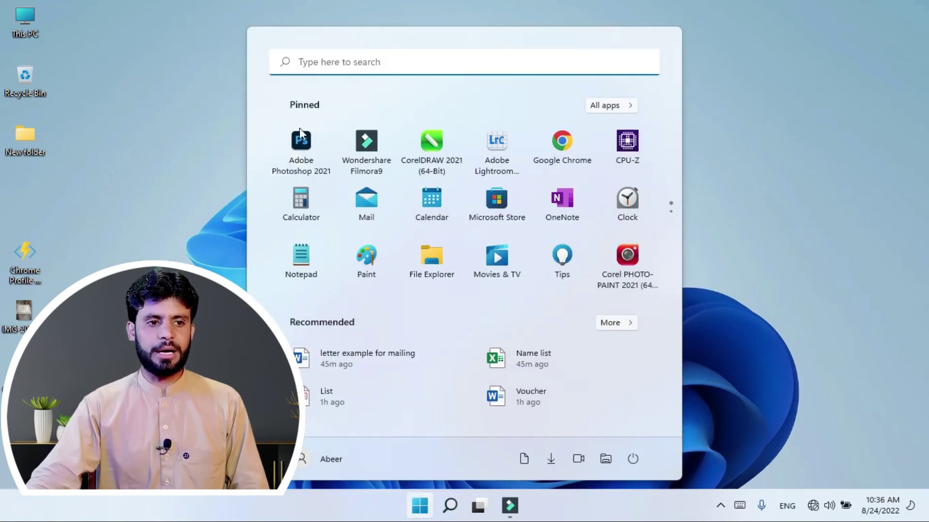
Step: Browse the pinned apps and the All apps list, then return to the pinned page
scroll(368, 203, "down", 1)
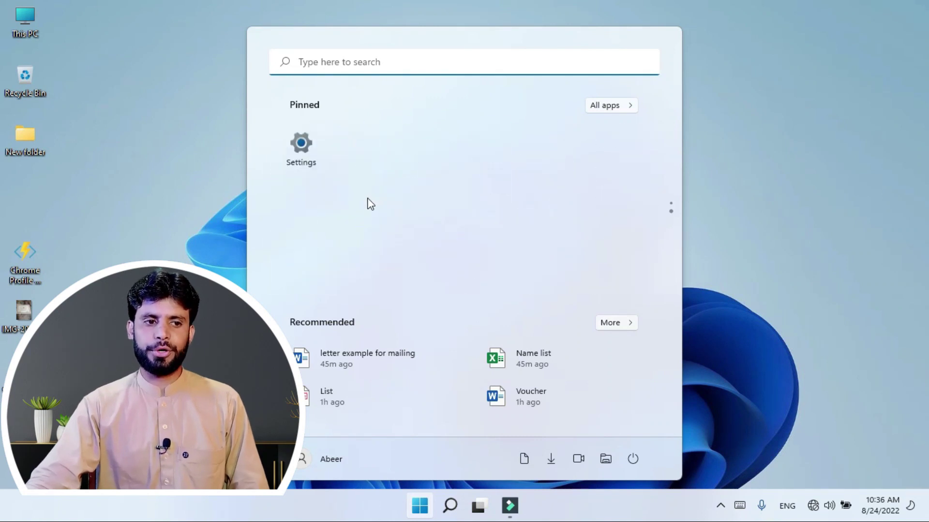
scroll(369, 203, "up", 1)
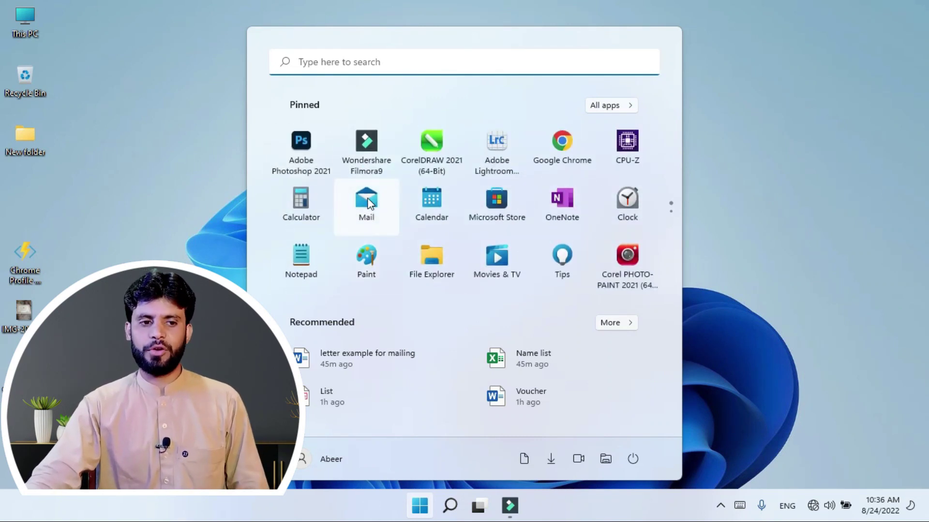
scroll(369, 203, "down", 1)
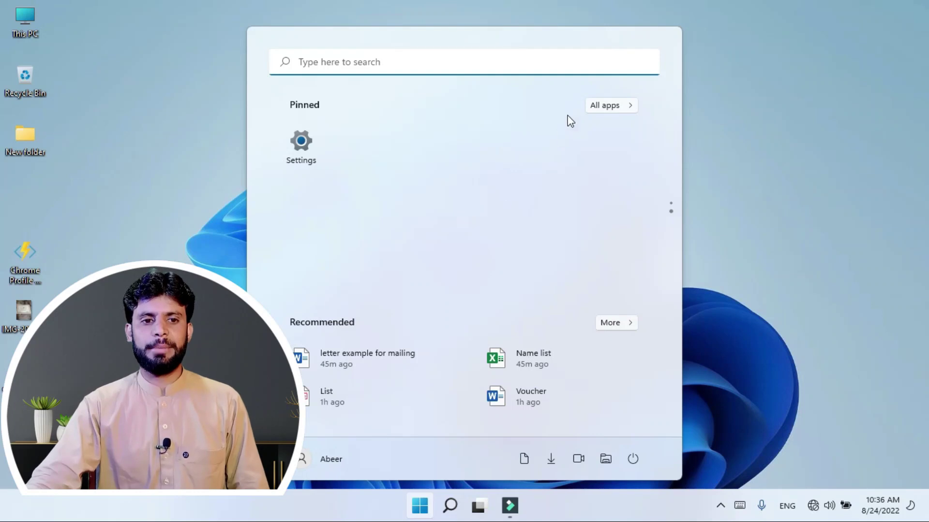
left_click(610, 108)
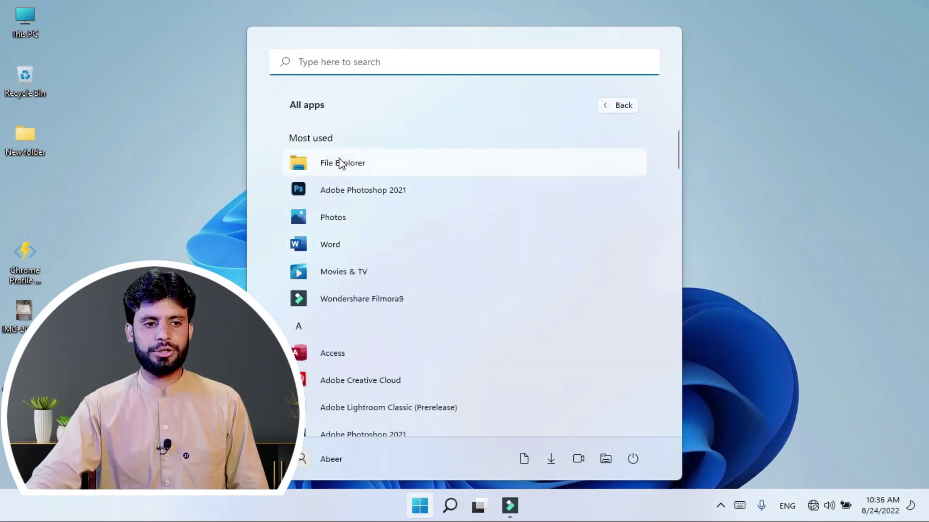
scroll(344, 214, "down", 1)
scroll(344, 213, "down", 2)
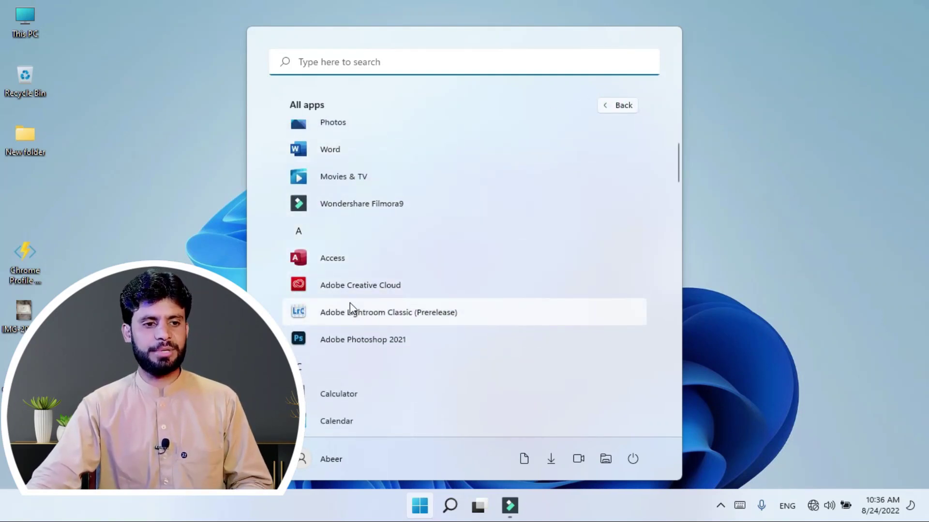
scroll(349, 303, "down", 5)
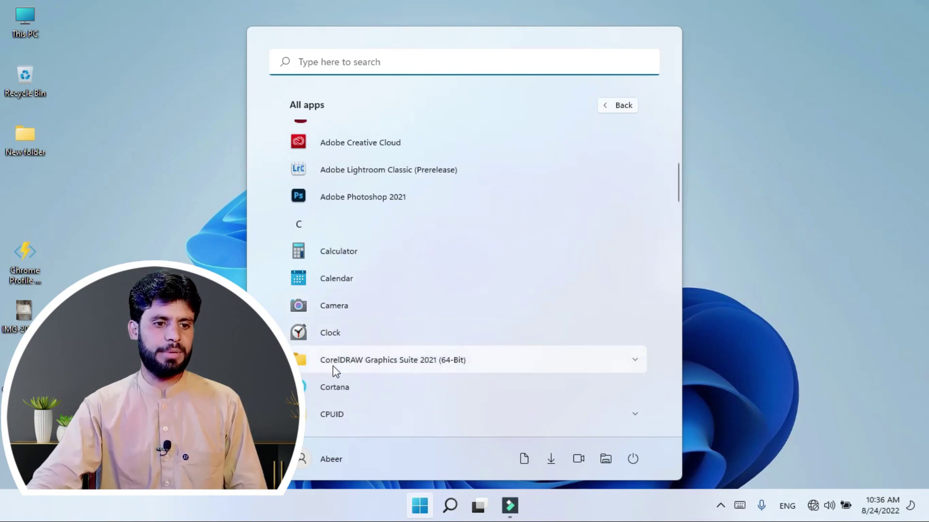
scroll(336, 371, "up", 8)
scroll(338, 329, "down", 2)
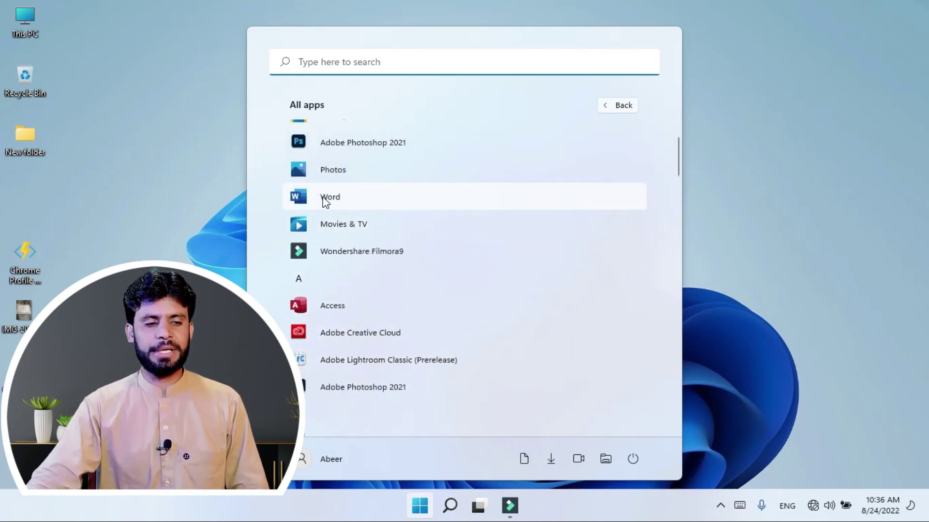
left_click(625, 105)
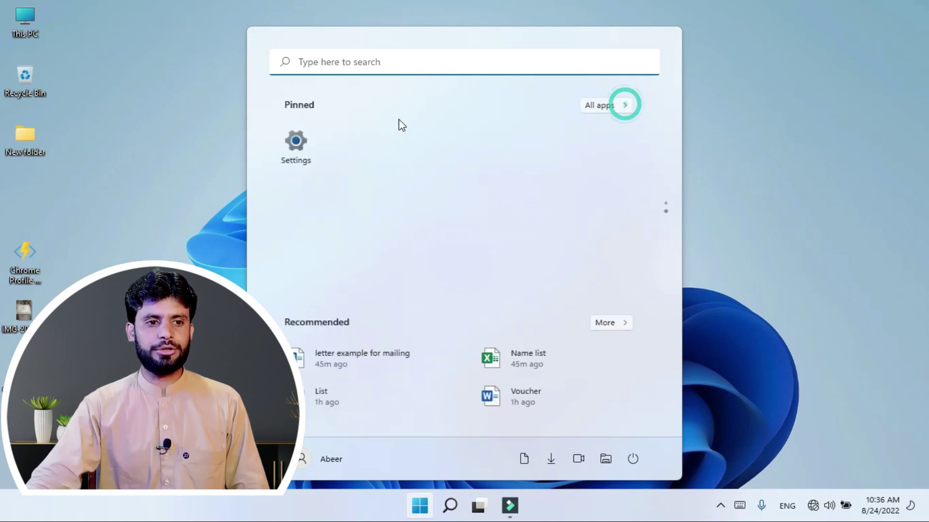
Step: Pin Word to Start from its entry in the All apps list
left_click(603, 108)
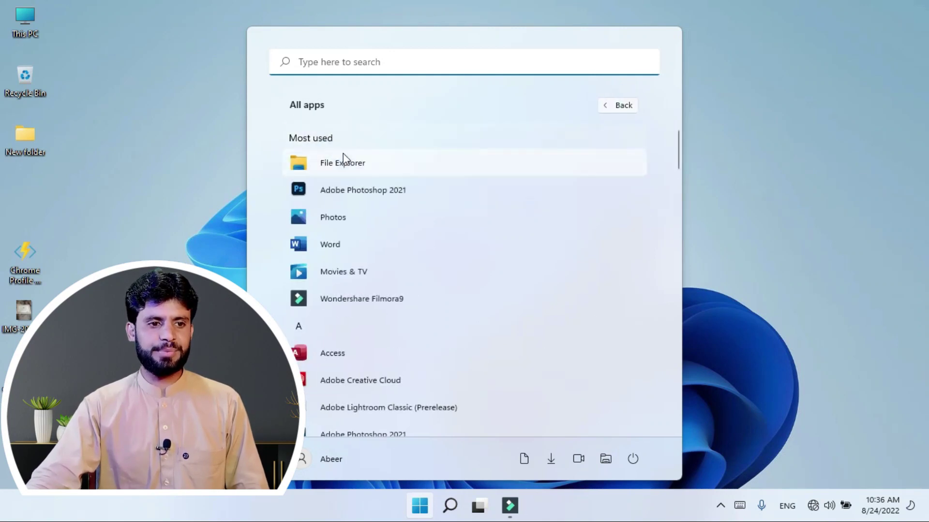
right_click(312, 248)
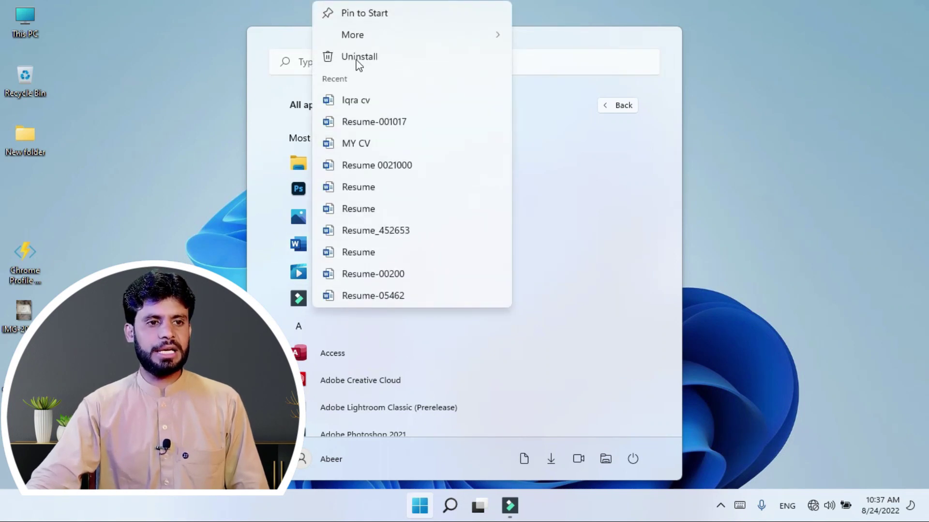
left_click(367, 14)
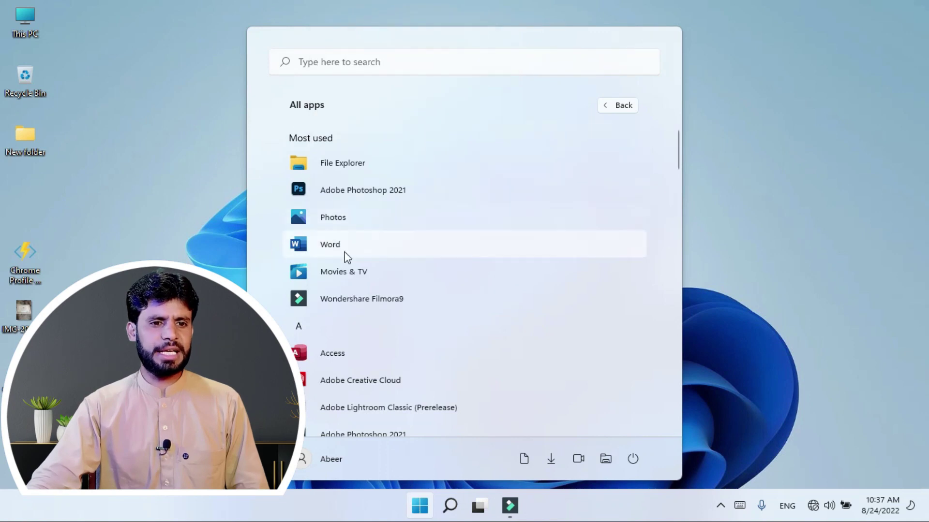
Step: Rearrange pinned tiles: Word to the third slot, Paint to the top row, Chrome to page two
left_click(608, 105)
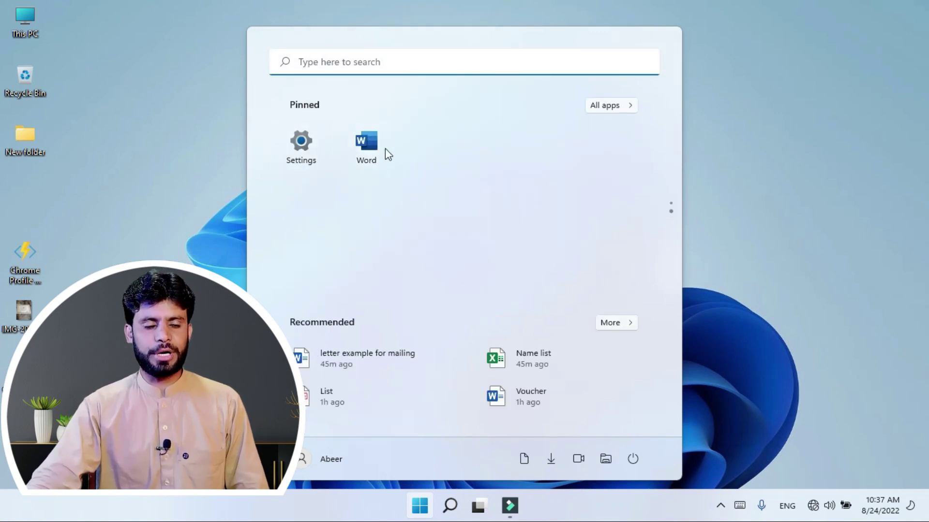
scroll(382, 188, "up", 2)
scroll(367, 174, "down", 2)
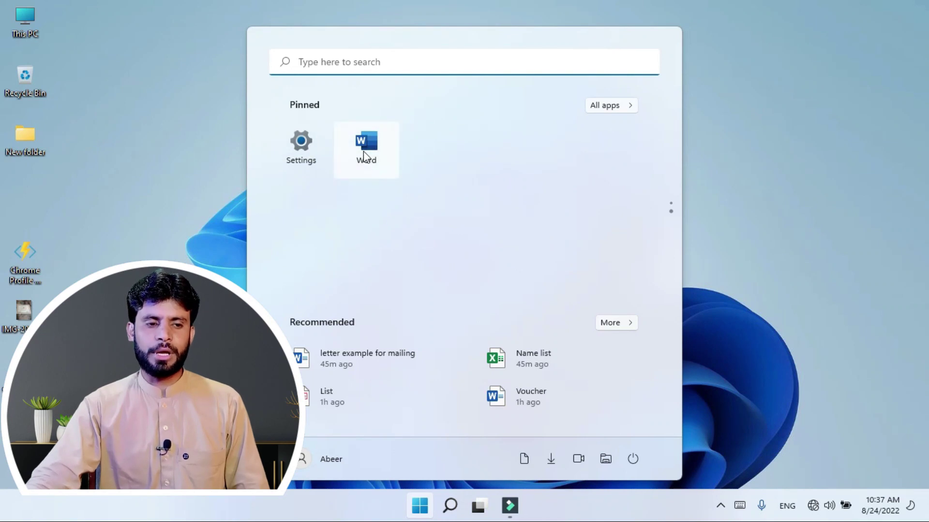
left_click(364, 154)
left_click_drag(370, 159, 421, 162)
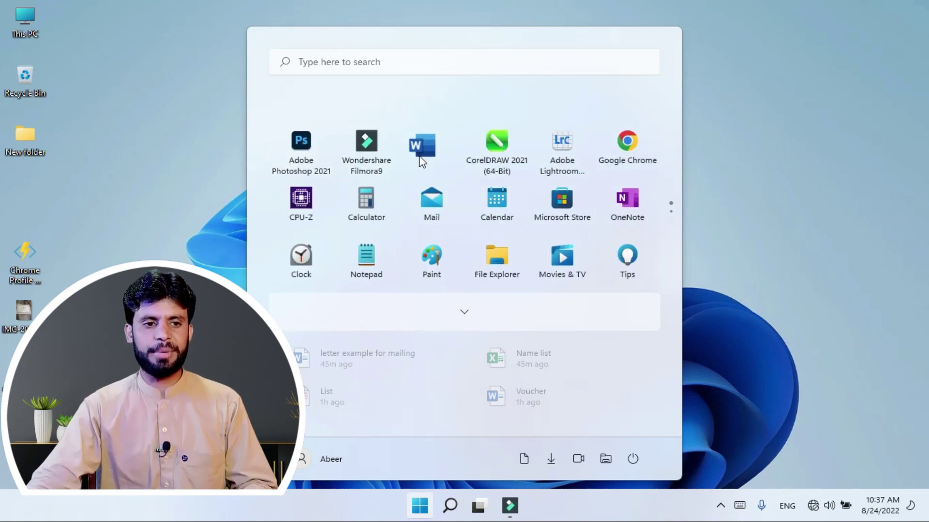
left_click_drag(419, 157, 421, 155)
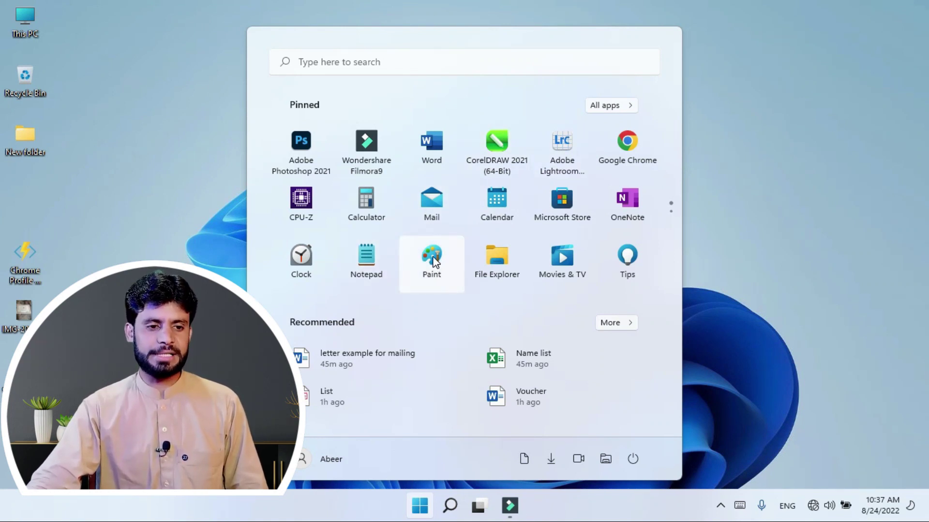
mouse_move(434, 262)
left_mouse_down()
mouse_move(533, 146)
mouse_move(557, 147)
left_mouse_up()
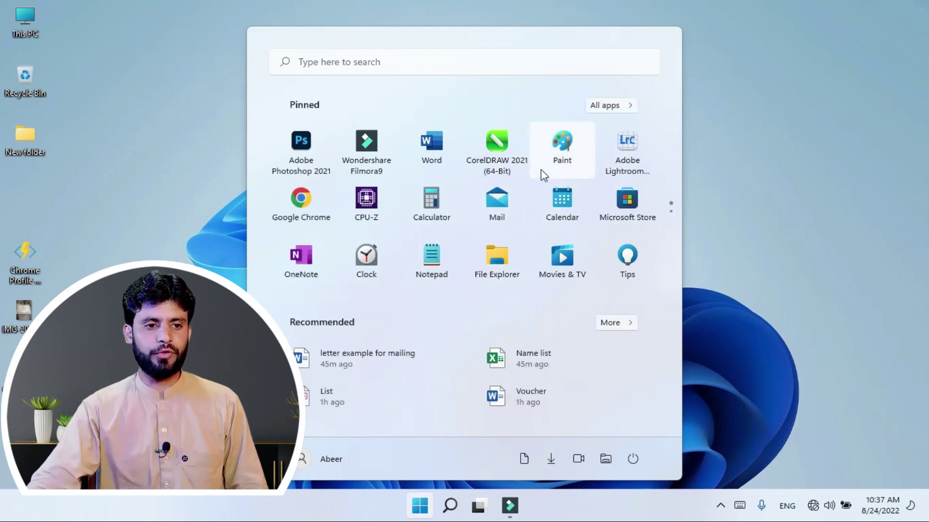
left_click_drag(307, 202, 387, 227)
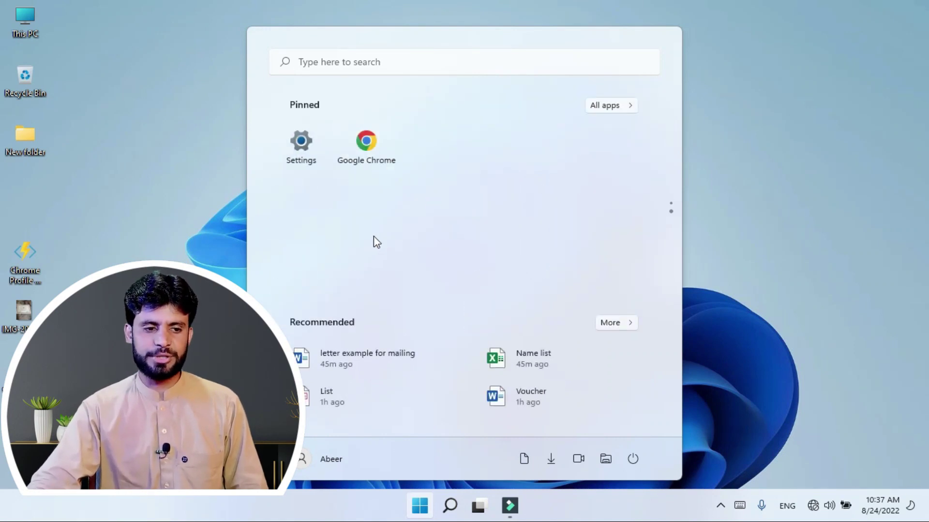
Step: Unpin the Google Chrome tile from the Start menu
scroll(373, 236, "up", 2)
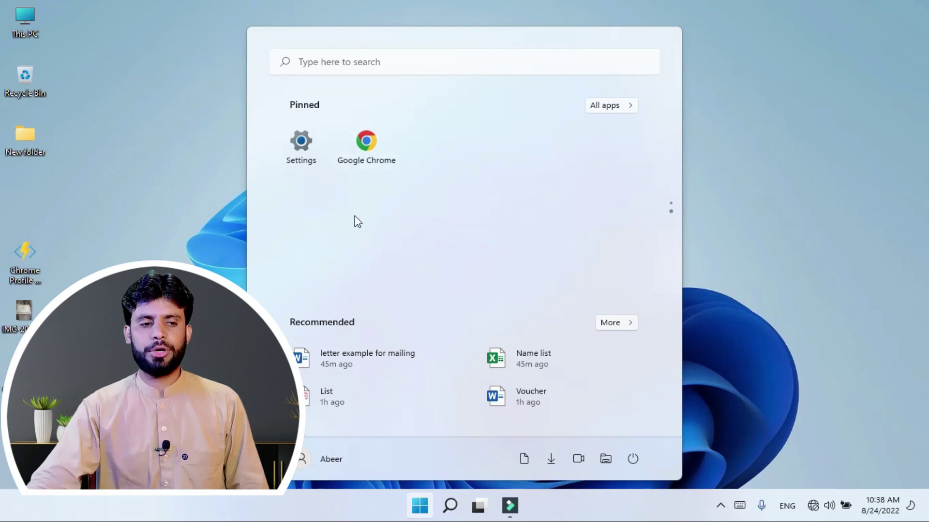
scroll(357, 213, "down", 2)
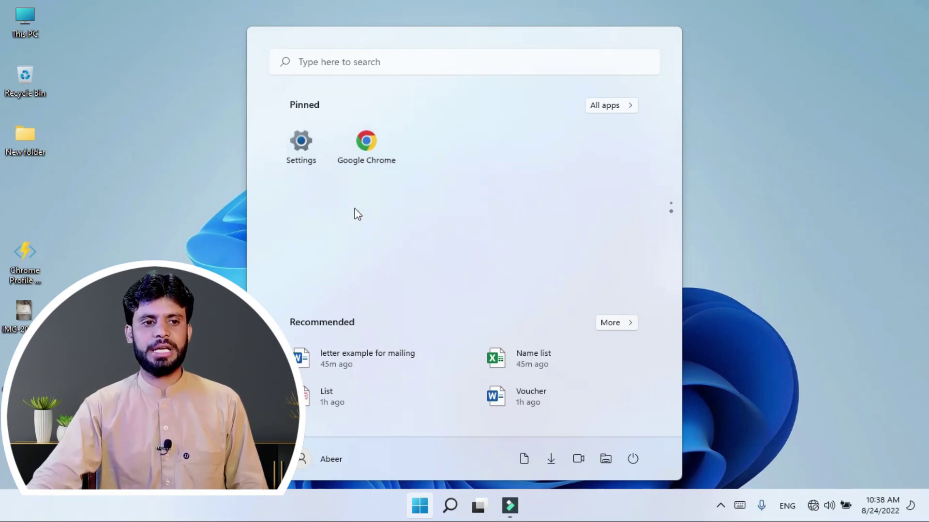
right_click(362, 152)
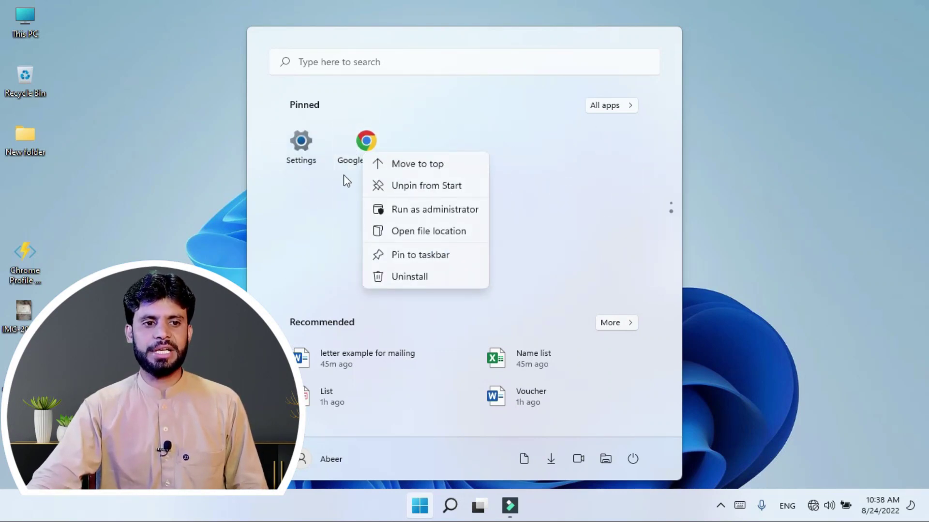
left_click(410, 190)
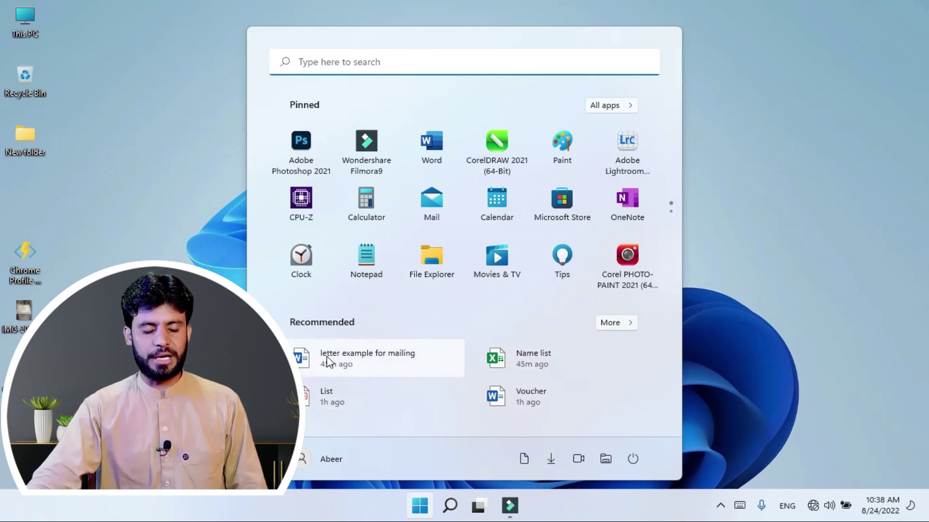
left_click(625, 325)
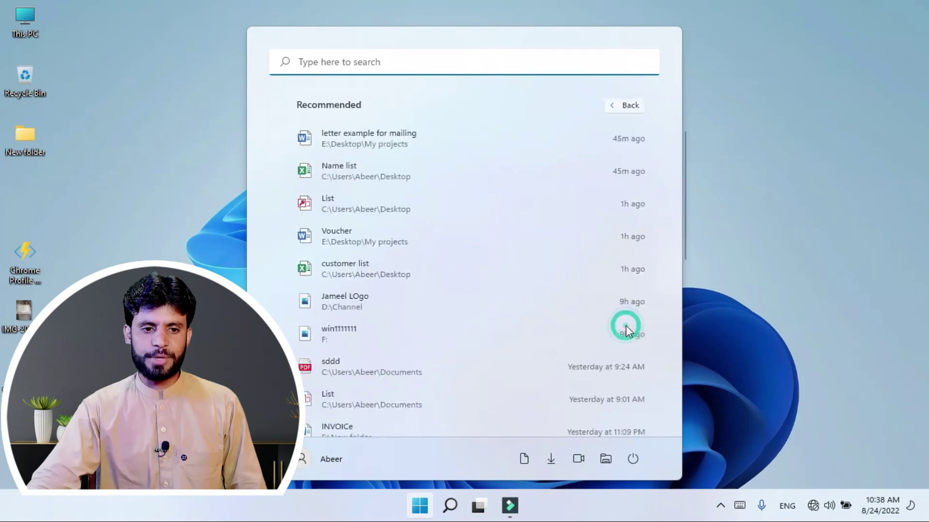
scroll(387, 194, "down", 4)
scroll(381, 324, "down", 4)
scroll(375, 396, "up", 4)
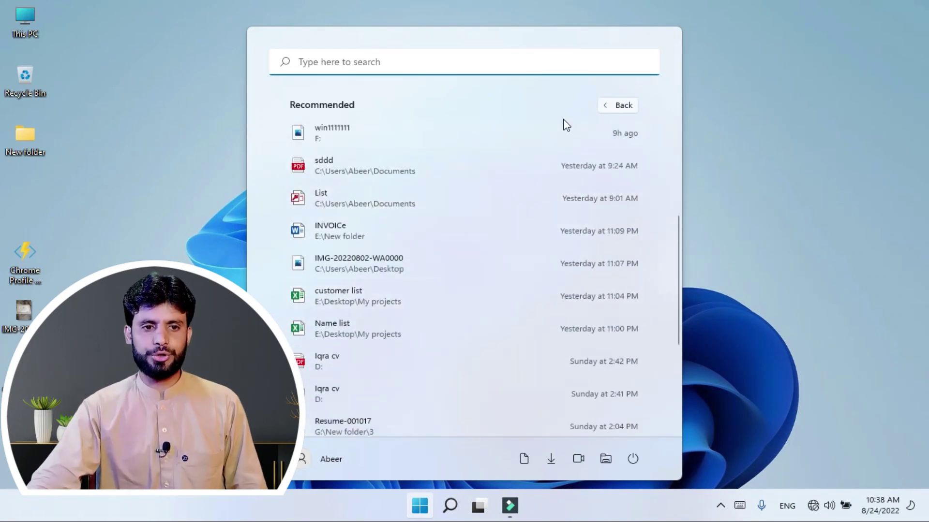
left_click(618, 107)
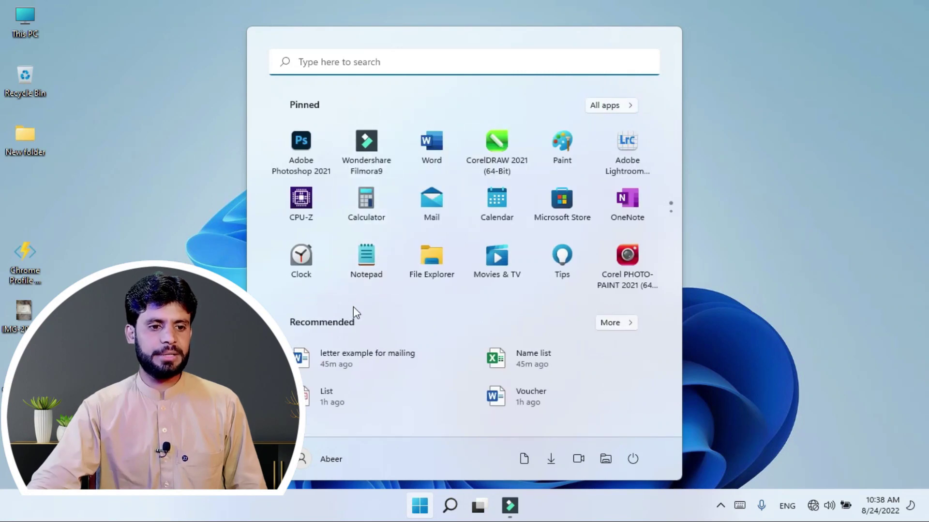
left_click(312, 464)
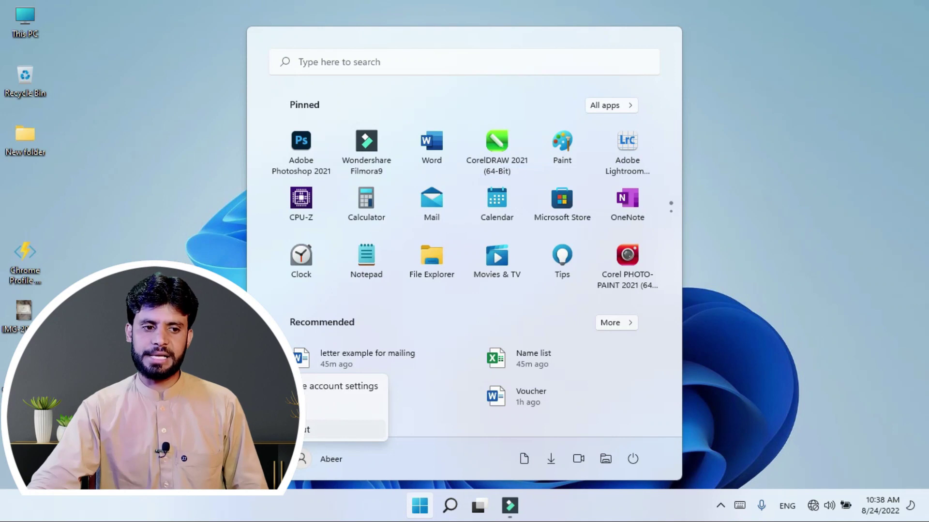
left_click(503, 463)
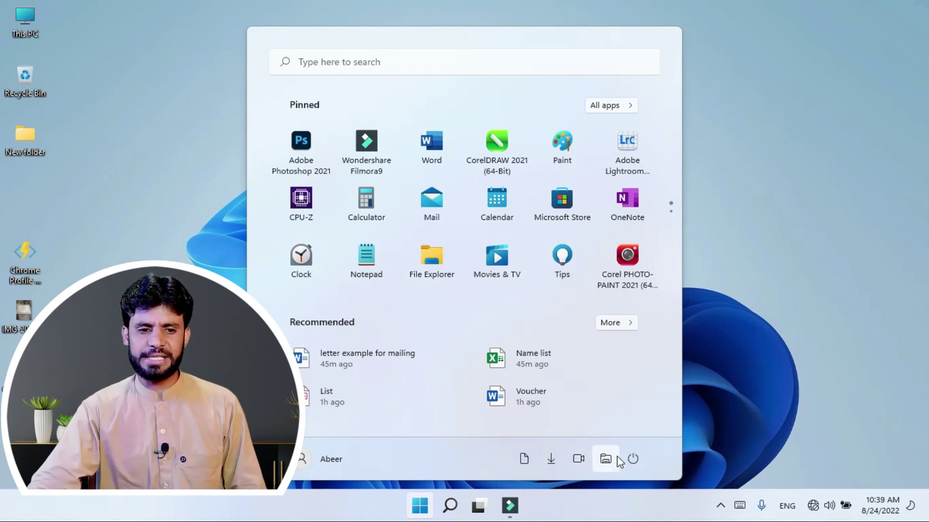
left_click(633, 459)
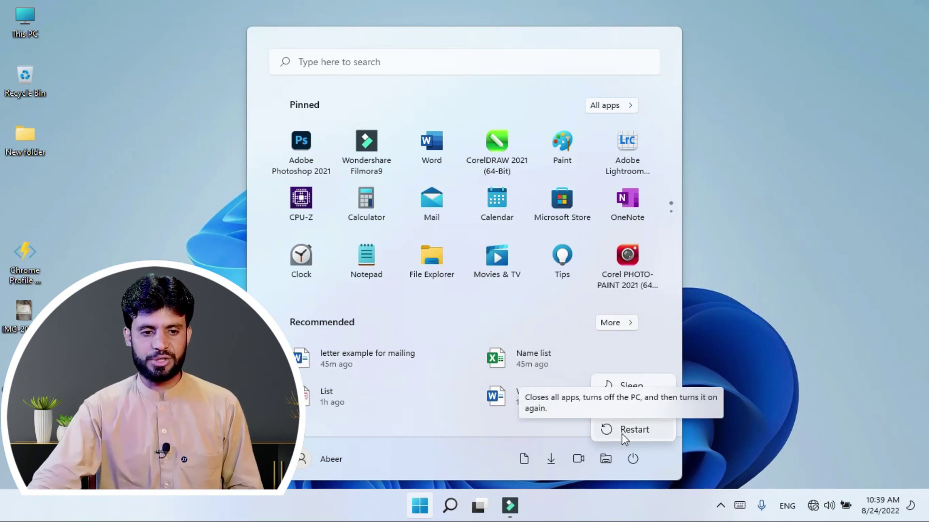
left_click(759, 391)
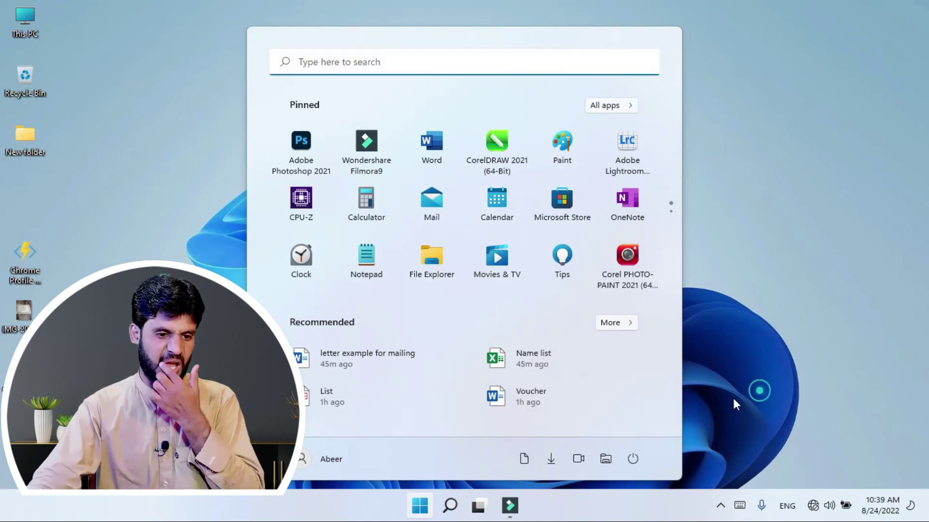
Step: Open Settings at Personalization > Start, move the window right, and view the Start menu
right_click(419, 511)
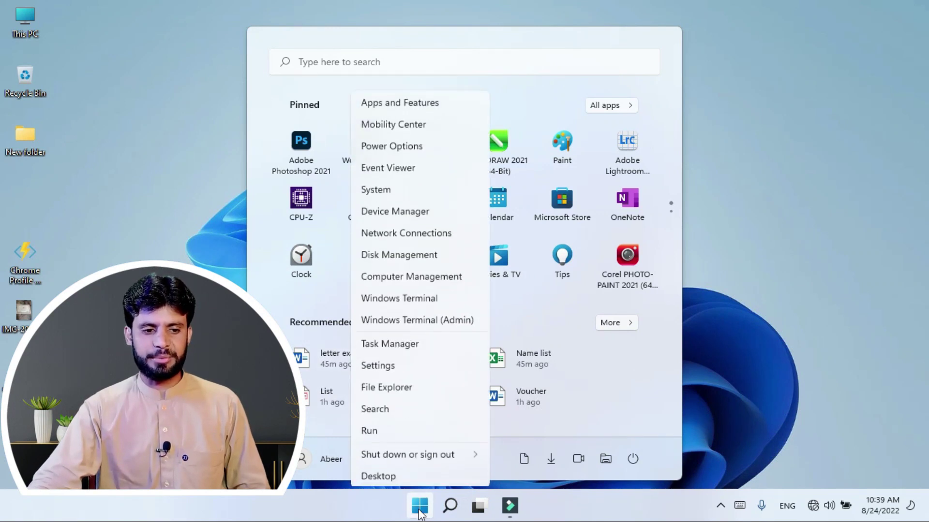
left_click(406, 365)
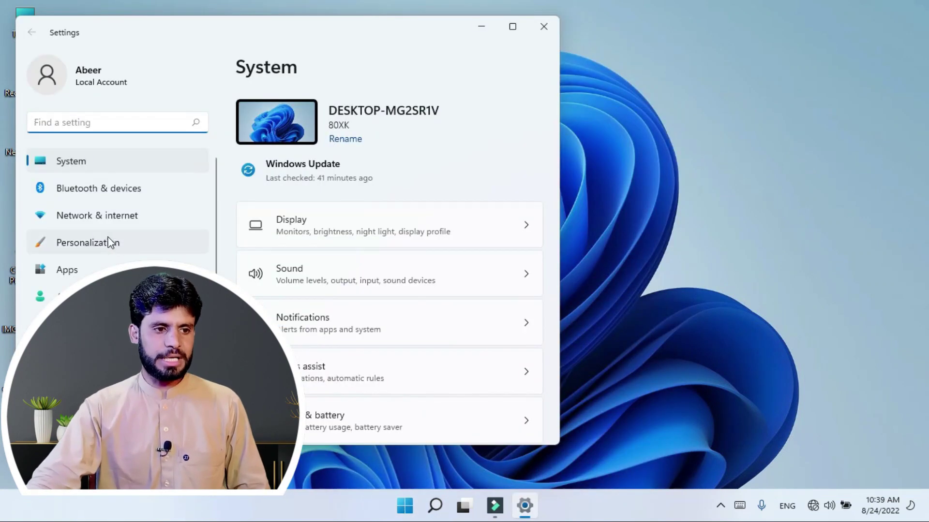
left_click(109, 245)
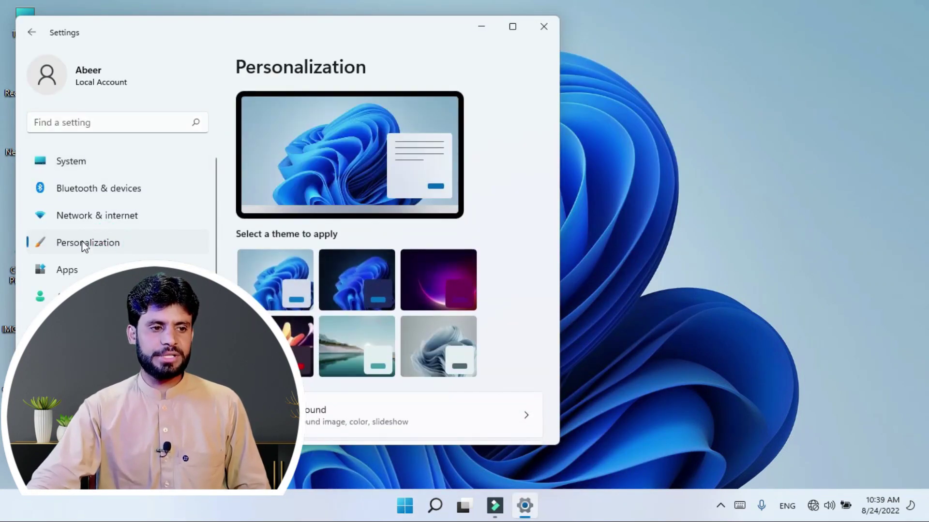
scroll(399, 196, "down", 5)
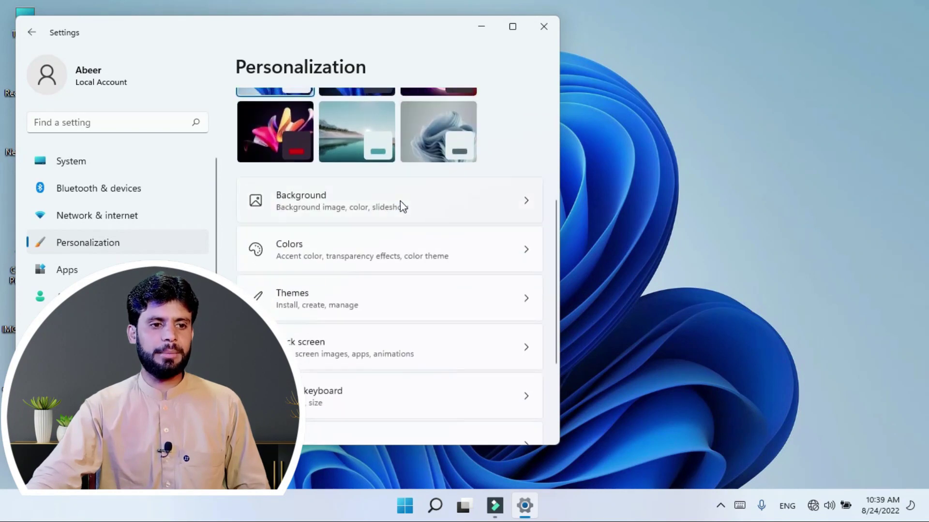
scroll(402, 237, "down", 3)
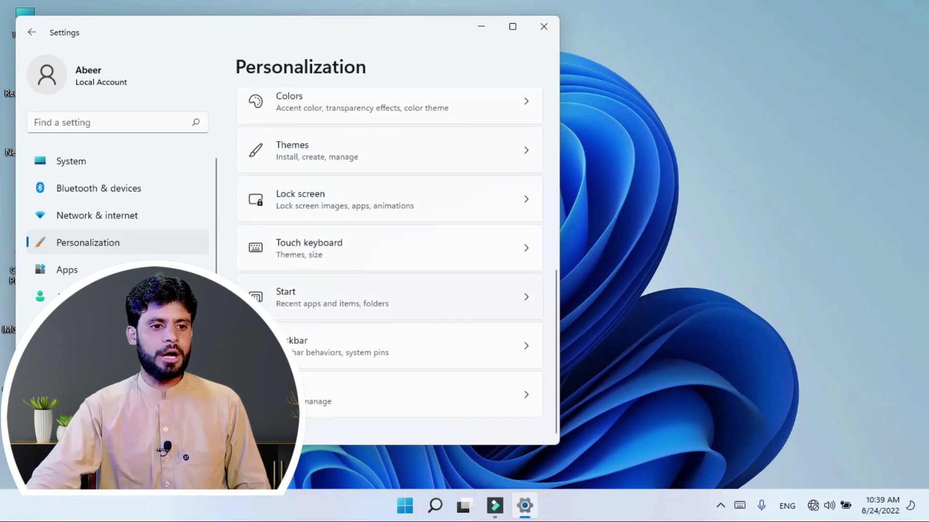
left_click(321, 299)
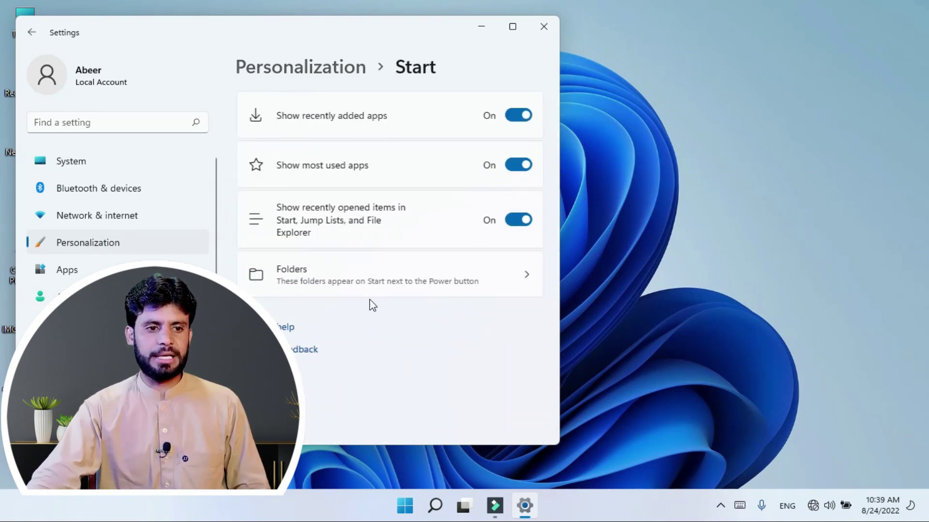
left_click_drag(334, 30, 573, 28)
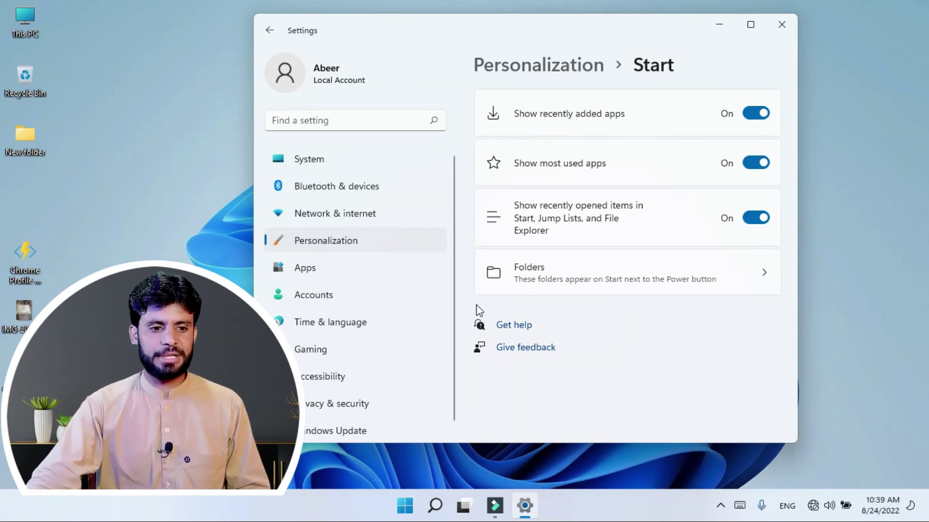
left_click(404, 505)
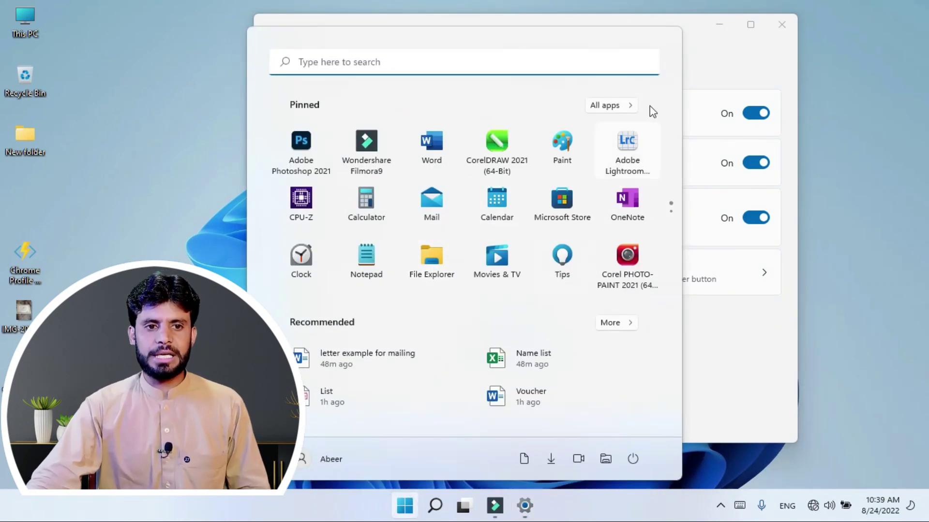
Step: Turn off showing recently added apps and check the Start menu's All apps list
left_click(718, 68)
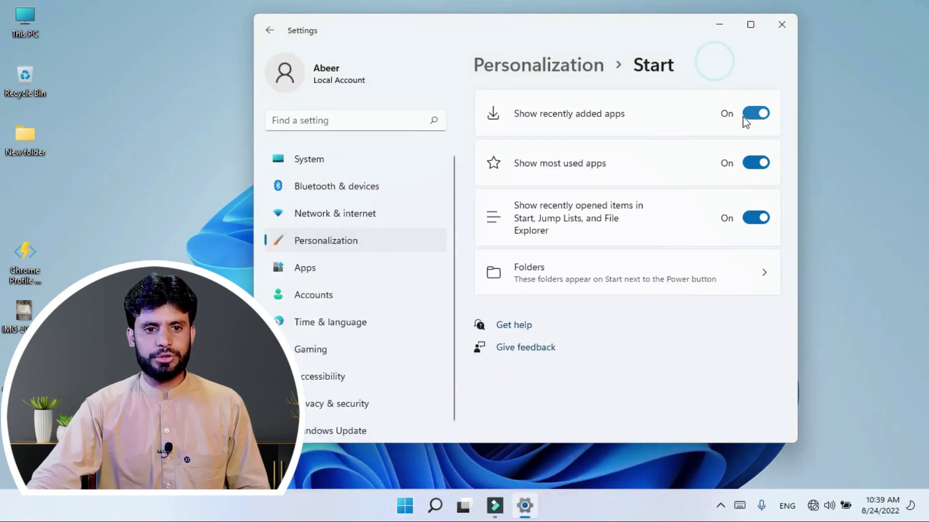
left_click(751, 115)
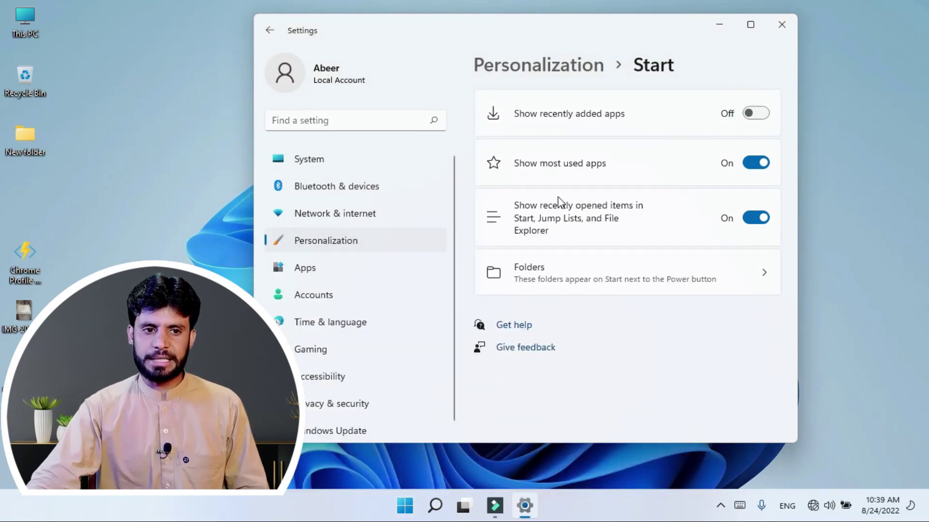
left_click(404, 513)
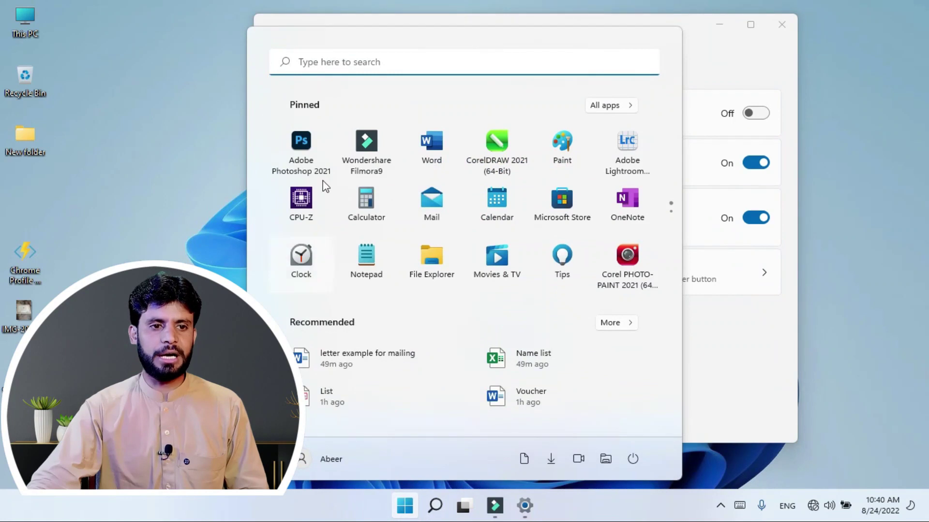
left_click(599, 106)
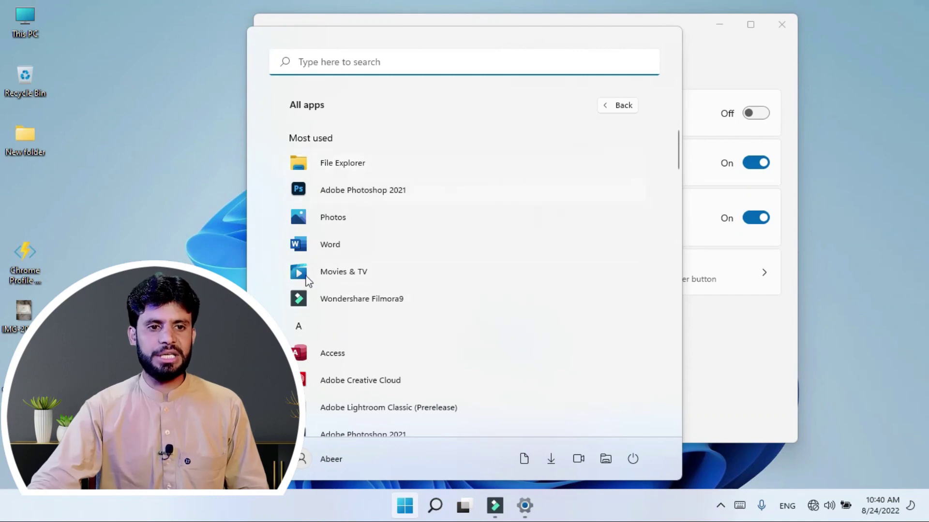
left_click(616, 106)
Step: Turn off most used apps and recently opened items, verifying each in the Start menu
left_click(744, 164)
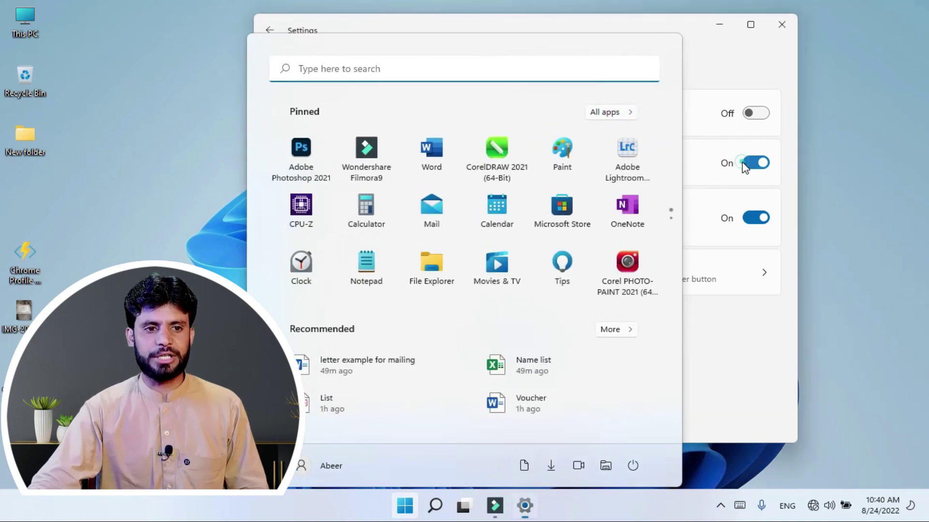
left_click(404, 504)
left_click(610, 106)
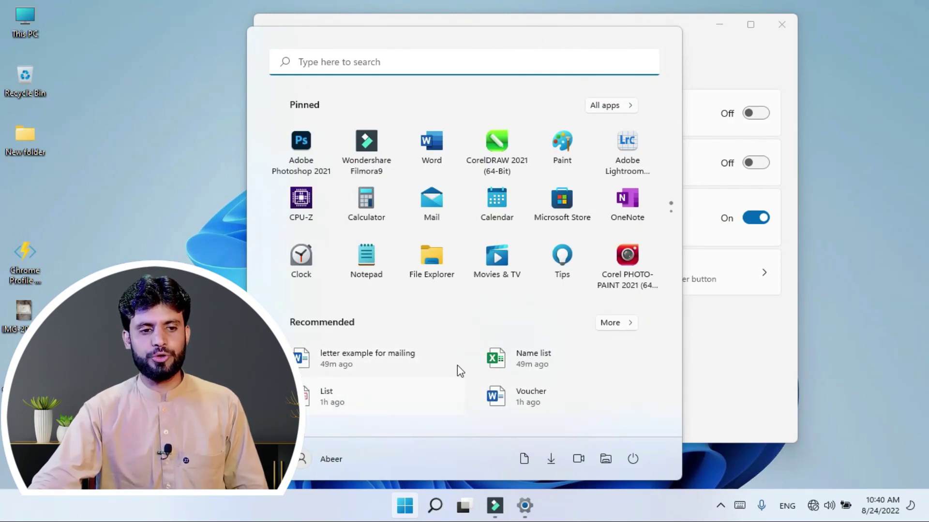
left_click(708, 346)
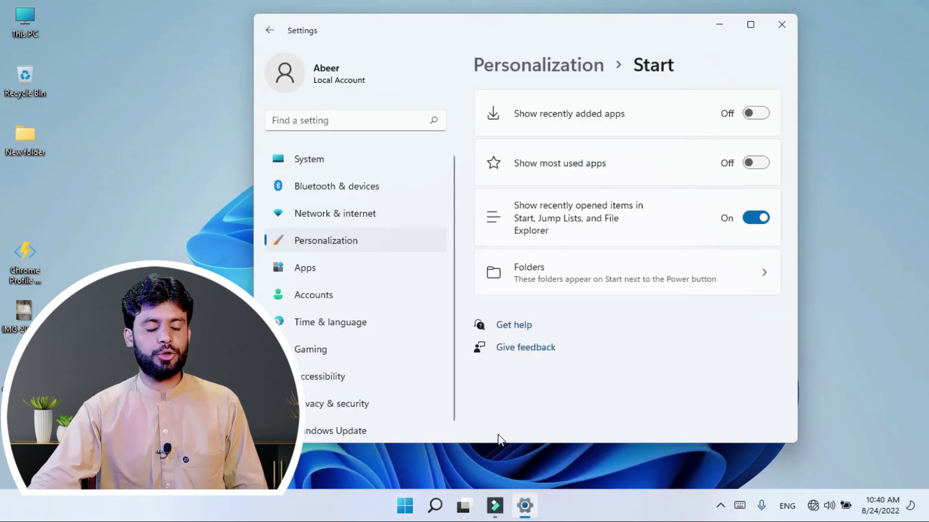
left_click(755, 219)
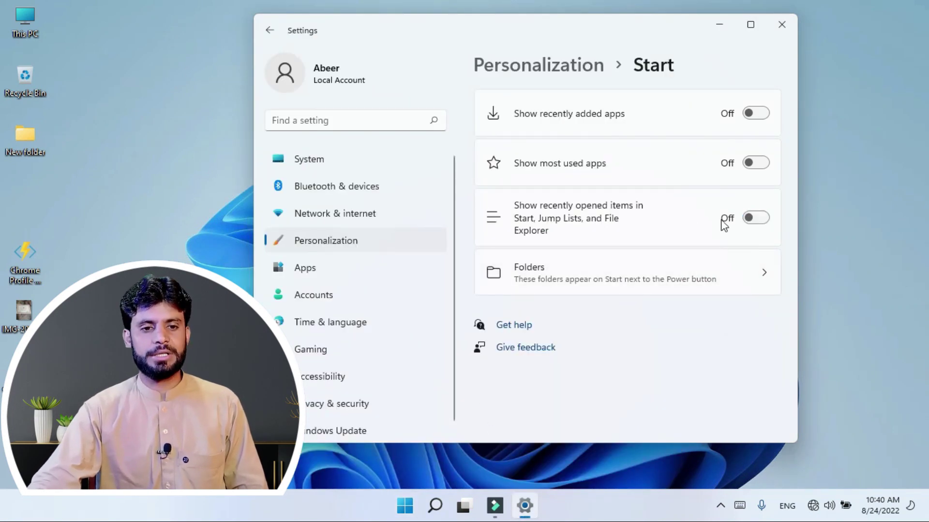
left_click(408, 505)
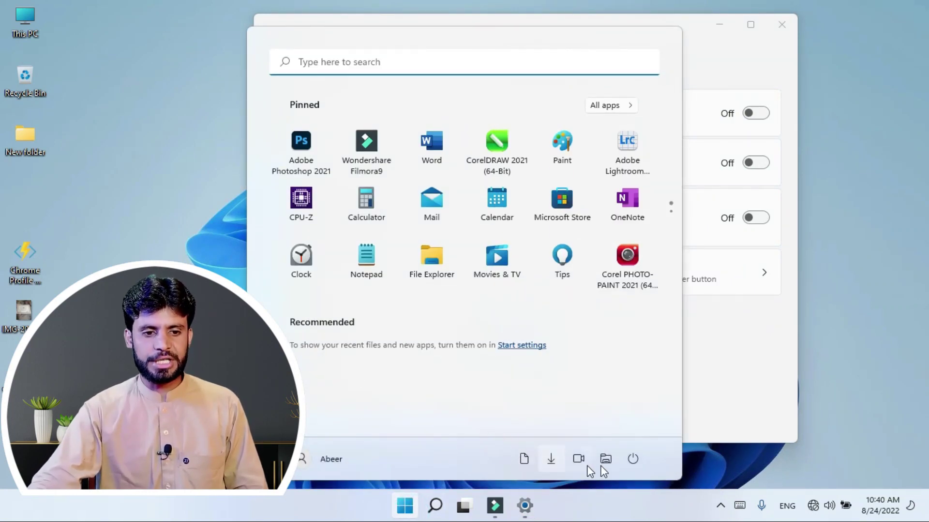
left_click(713, 351)
Step: In Start folders, switch off File Explorer, Documents and Videos and switch on Settings
left_click(708, 278)
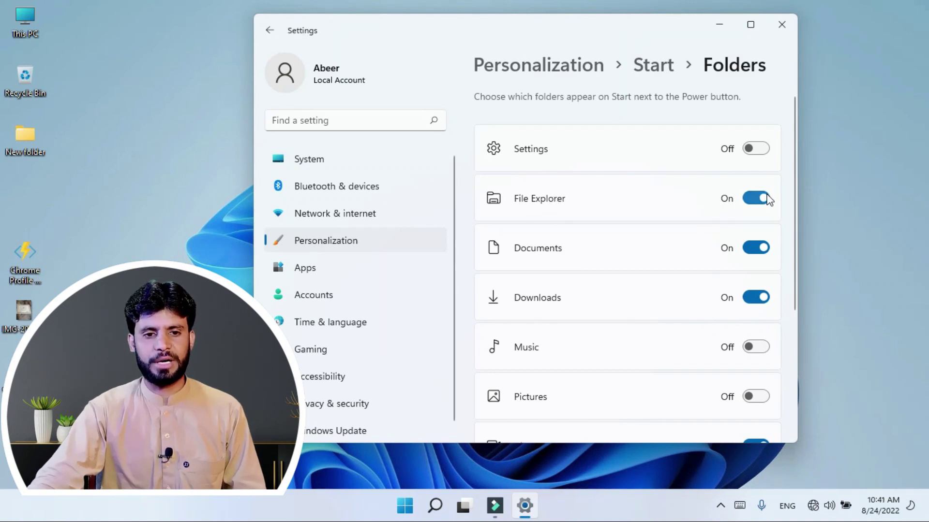
left_click(754, 199)
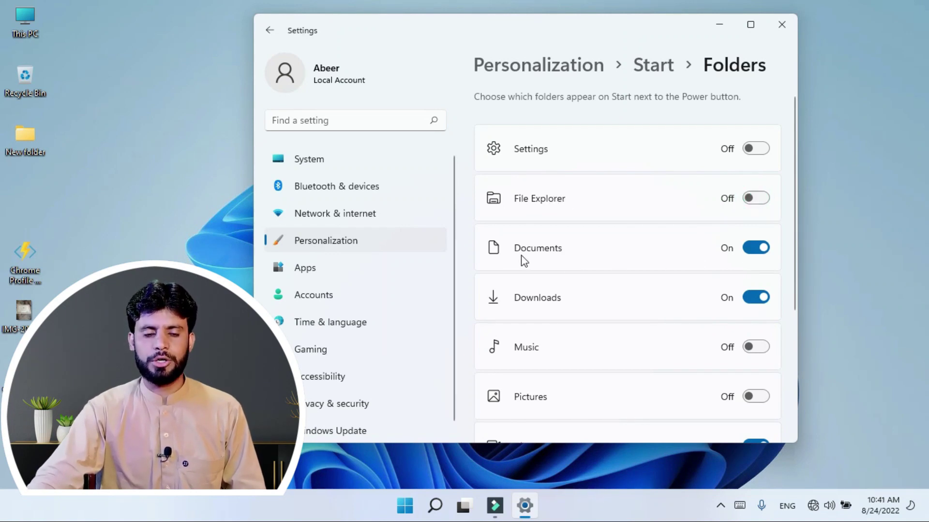
left_click(753, 248)
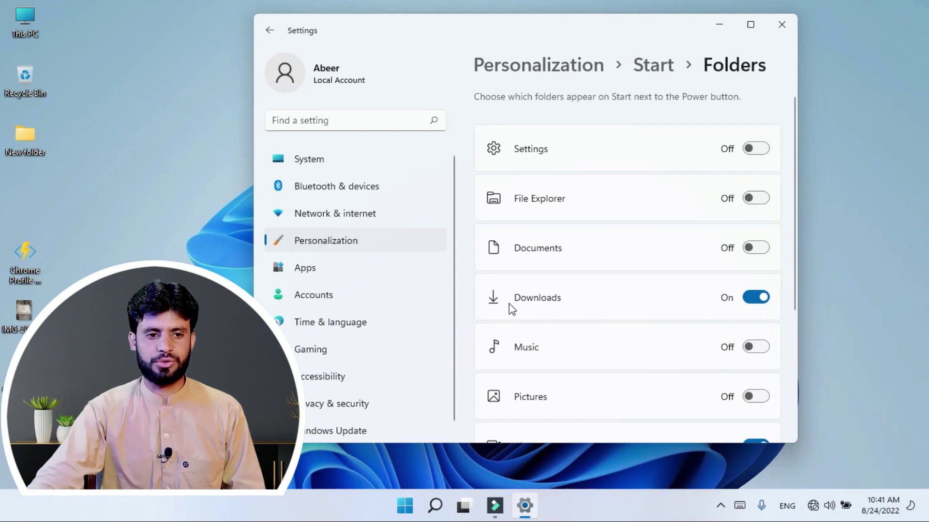
scroll(704, 289, "down", 2)
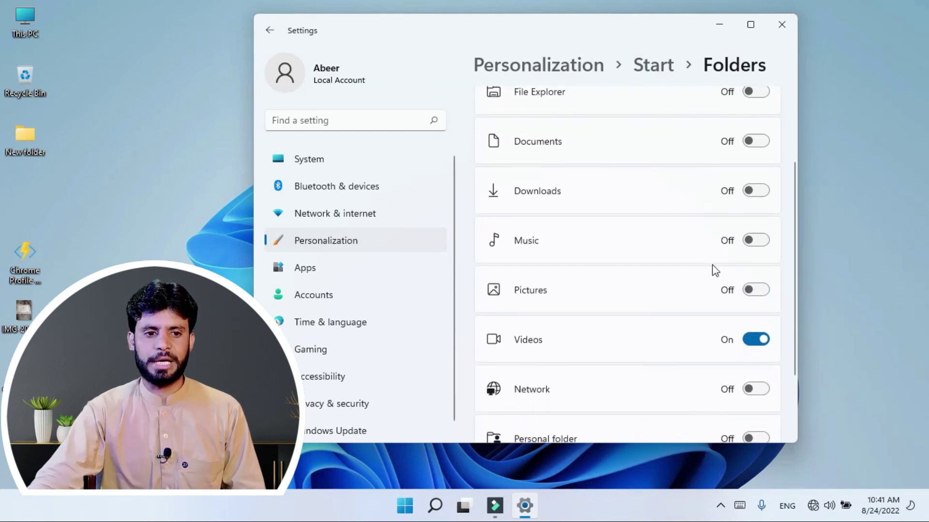
left_click(749, 341)
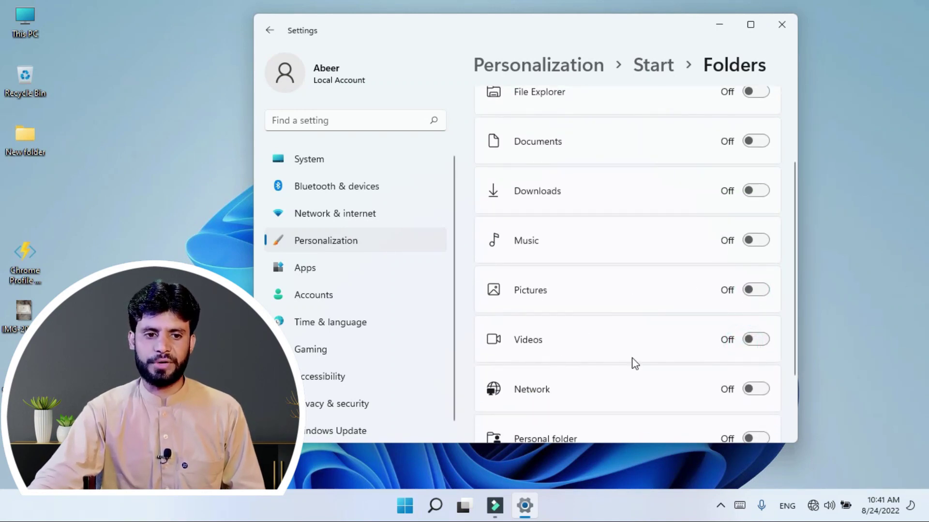
scroll(612, 356, "up", 2)
left_click(757, 149)
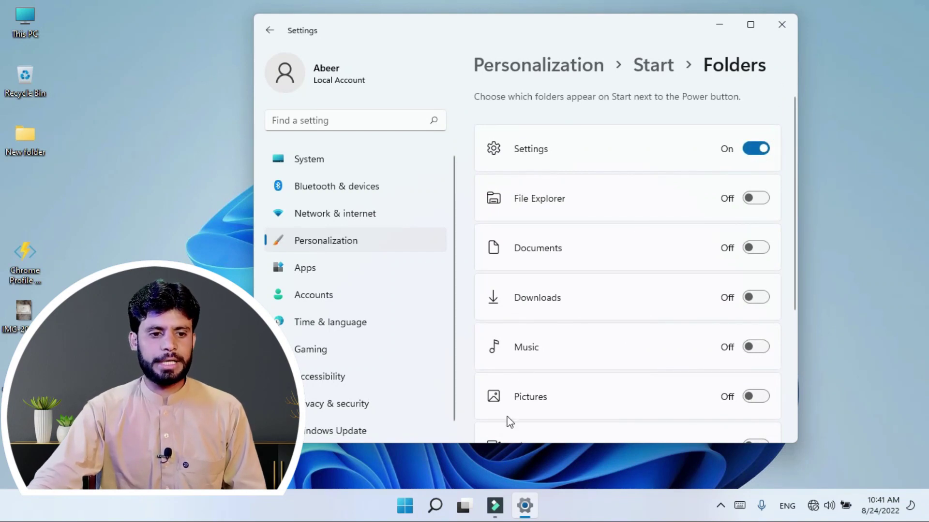
left_click(405, 506)
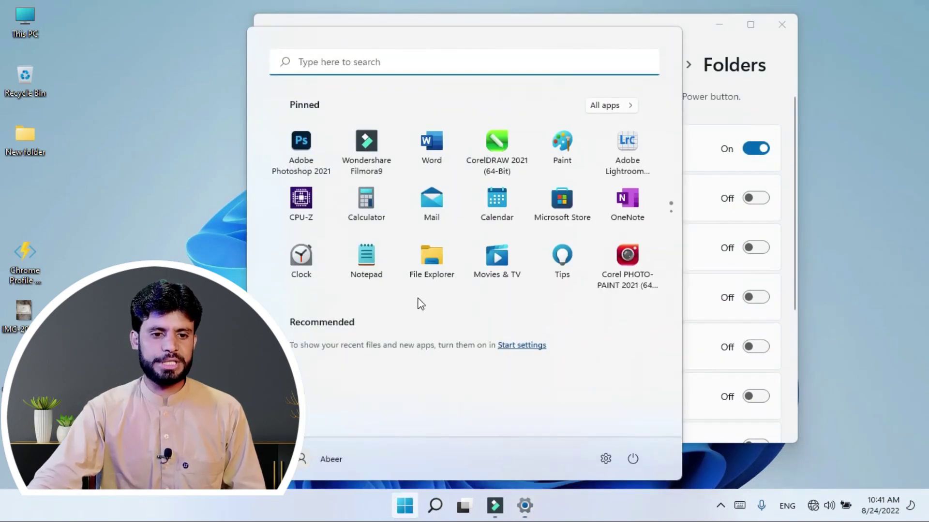
Step: Close the Settings window and try out the taskbar's icons and right-click menu
left_click(609, 464)
left_click(780, 26)
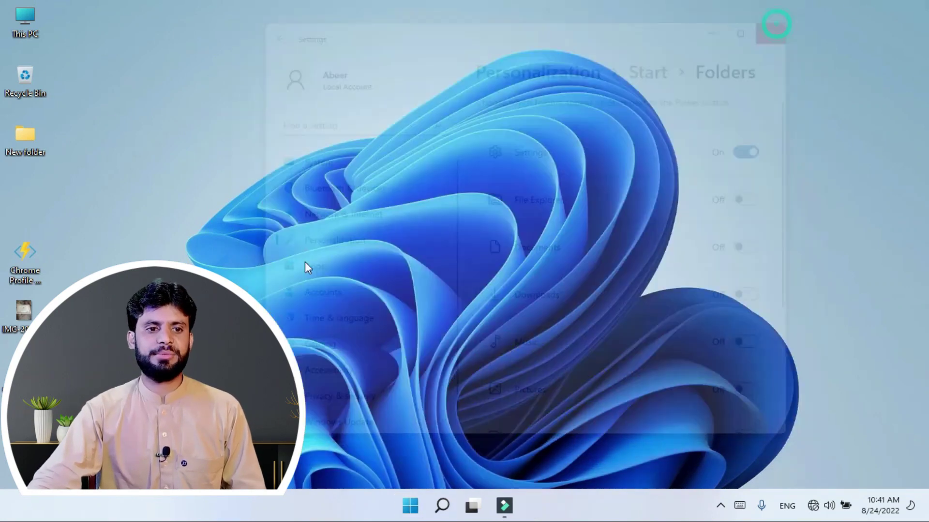
right_click(266, 510)
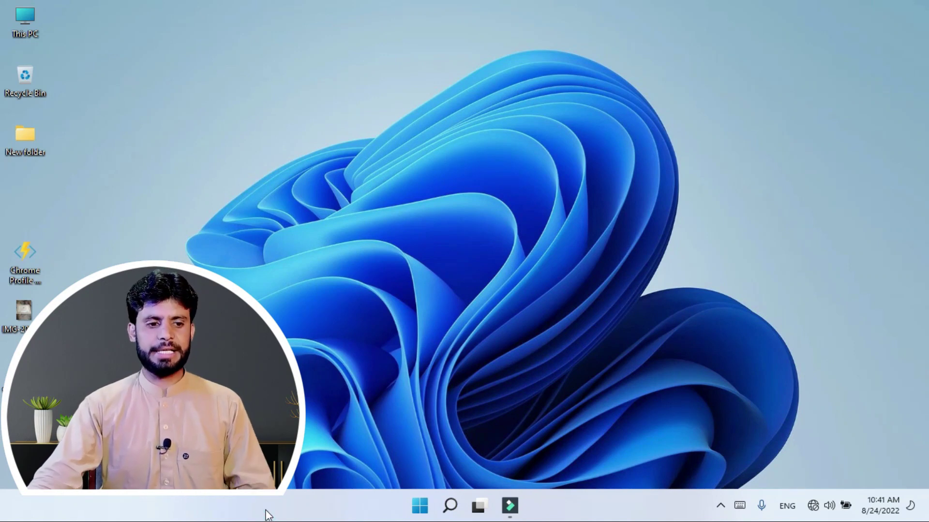
left_click(297, 506)
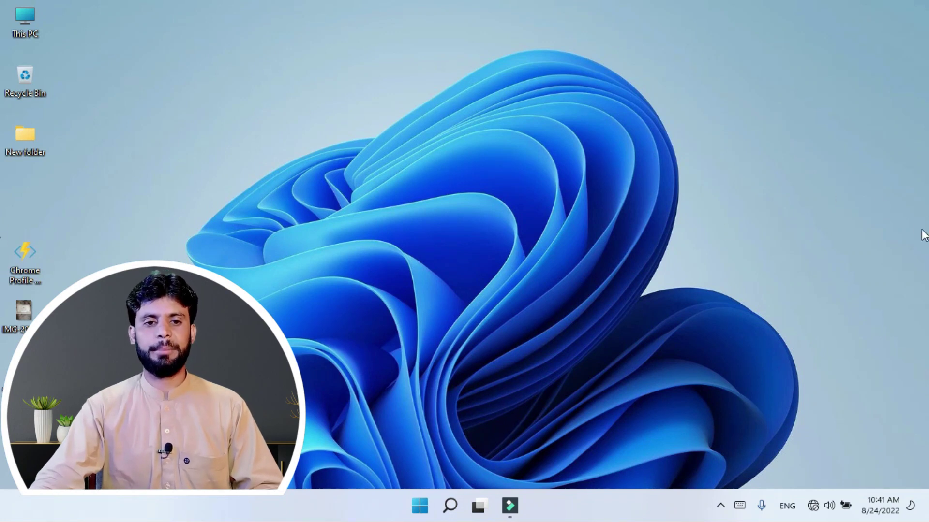
left_click(226, 511)
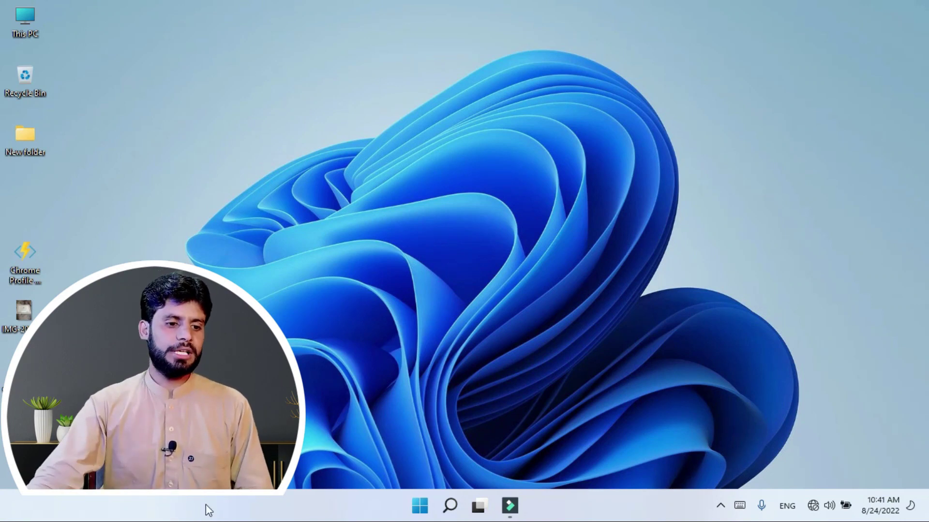
Step: Open Taskbar settings from the taskbar's right-click menu
right_click(281, 510)
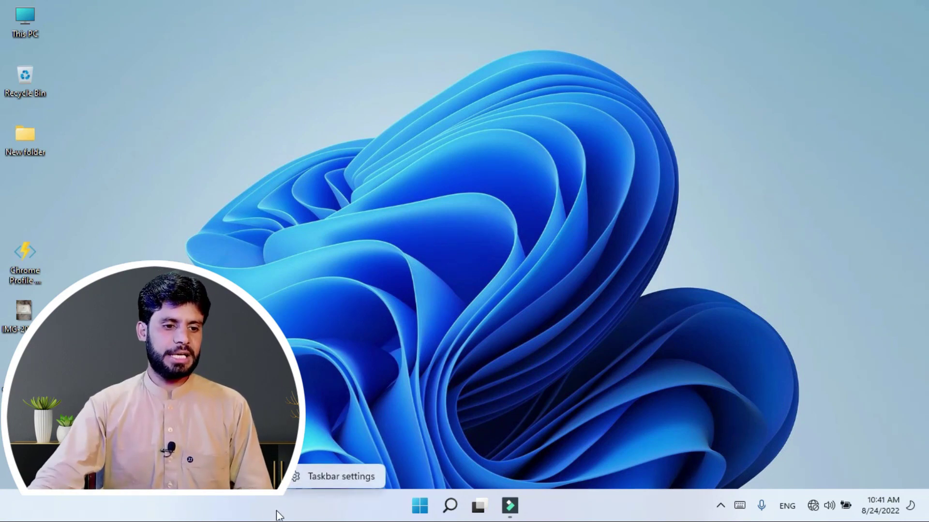
left_click(328, 477)
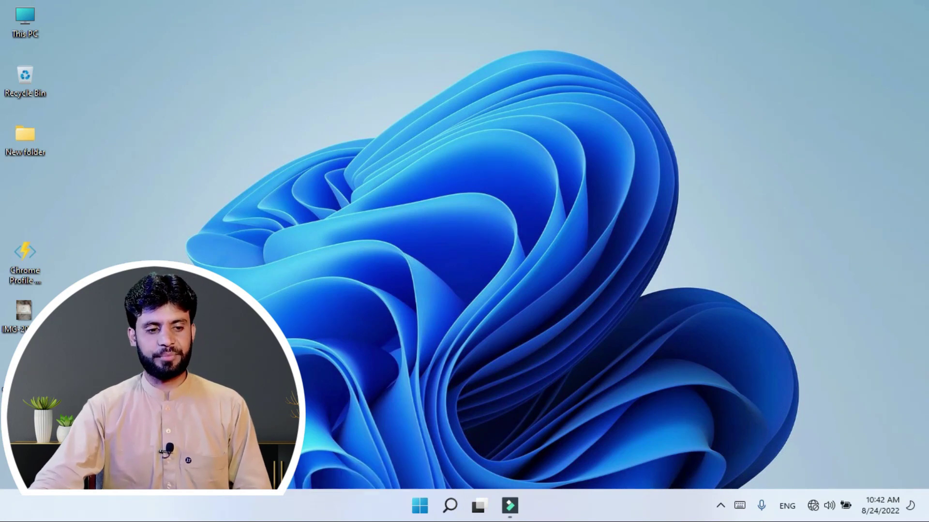
right_click(277, 510)
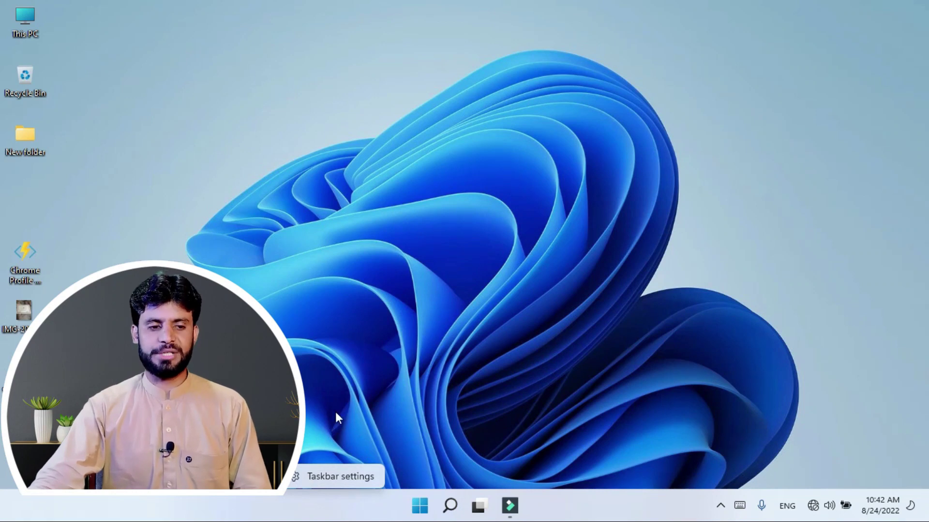
left_click(340, 475)
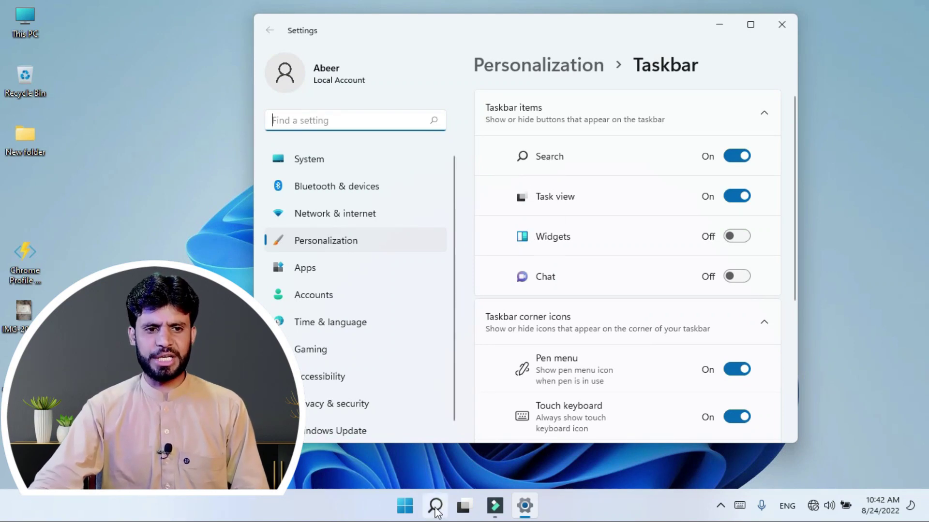
Step: Hide and re-show the Search and Task view buttons on the taskbar
left_click(732, 160)
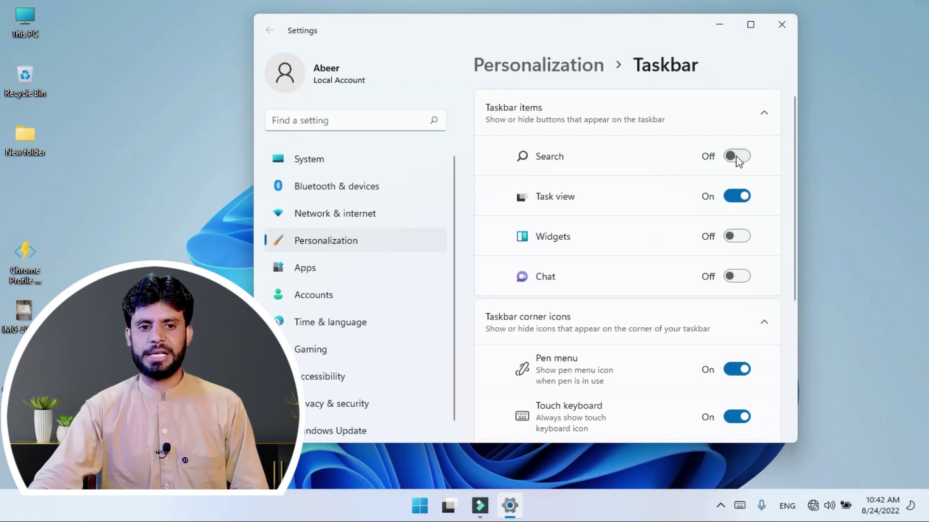
left_click(736, 159)
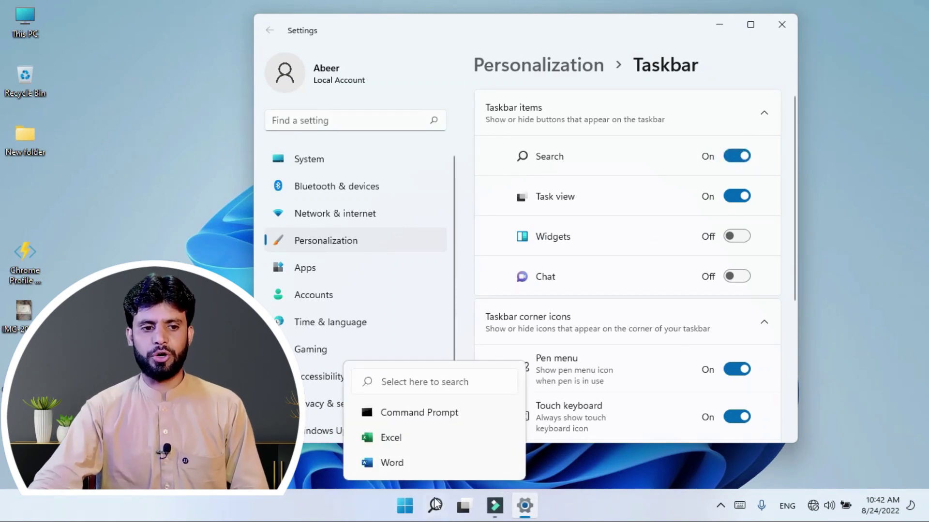
left_click(732, 200)
left_click(732, 200)
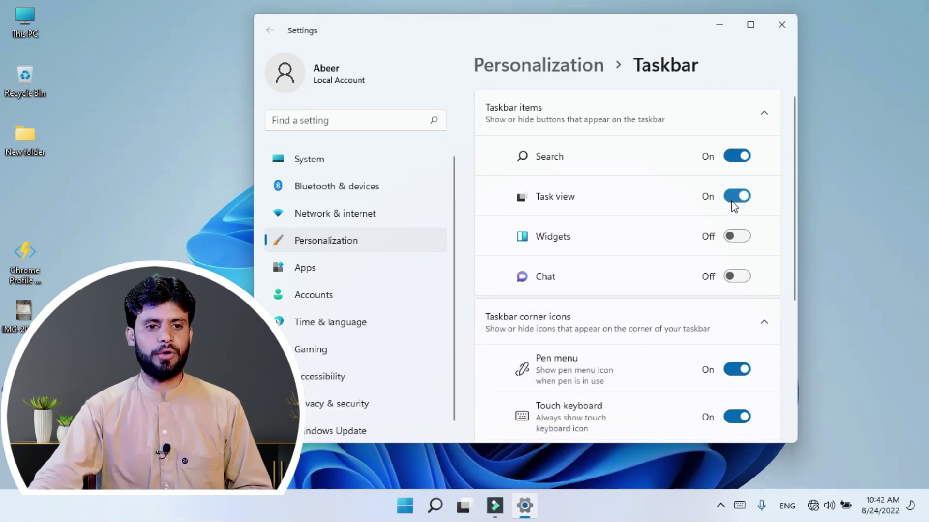
Step: Add and then remove the Widgets and Chat buttons on the taskbar
left_click(729, 240)
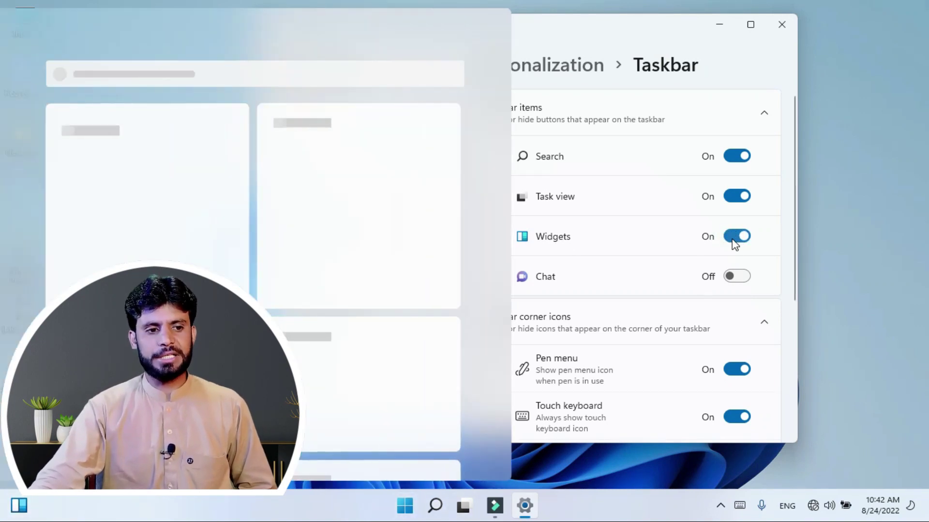
left_click(733, 239)
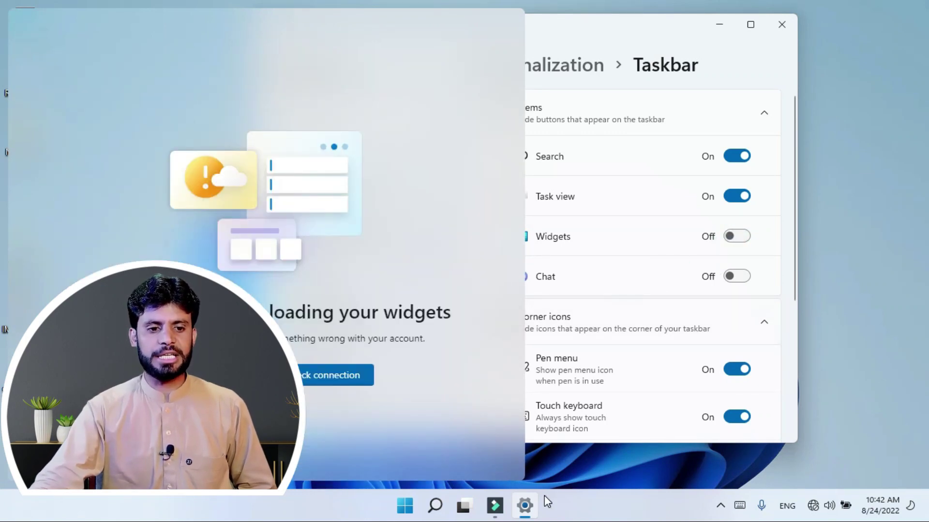
left_click(618, 272)
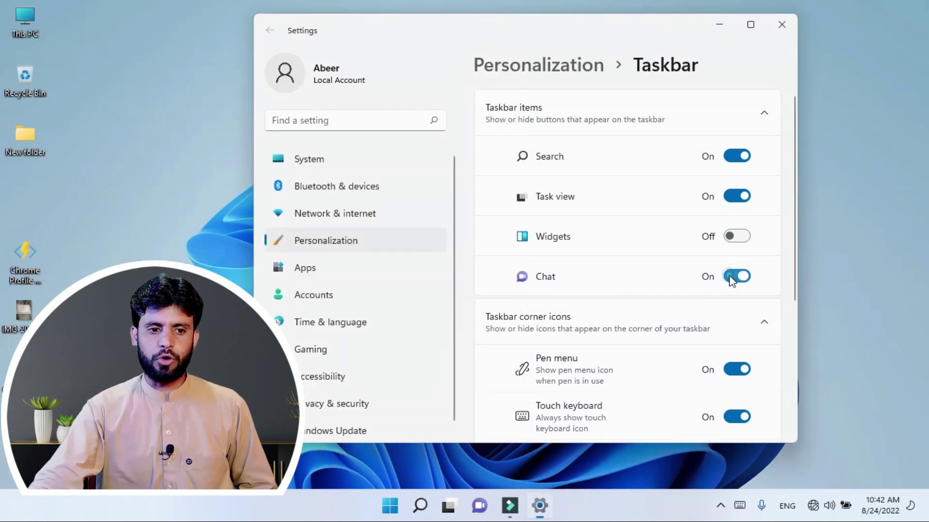
left_click(740, 281)
Step: Switch the Pen menu corner icon off
scroll(548, 321, "down", 2)
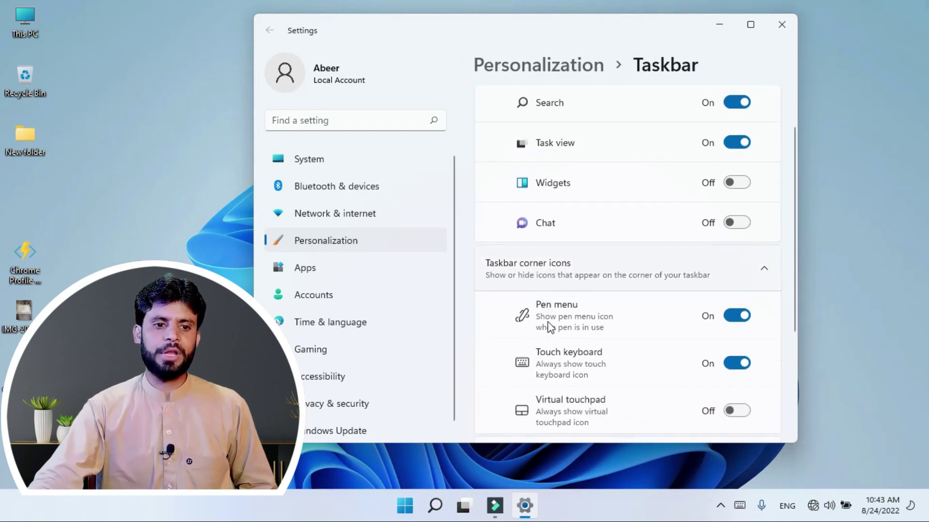
scroll(533, 344, "down", 2)
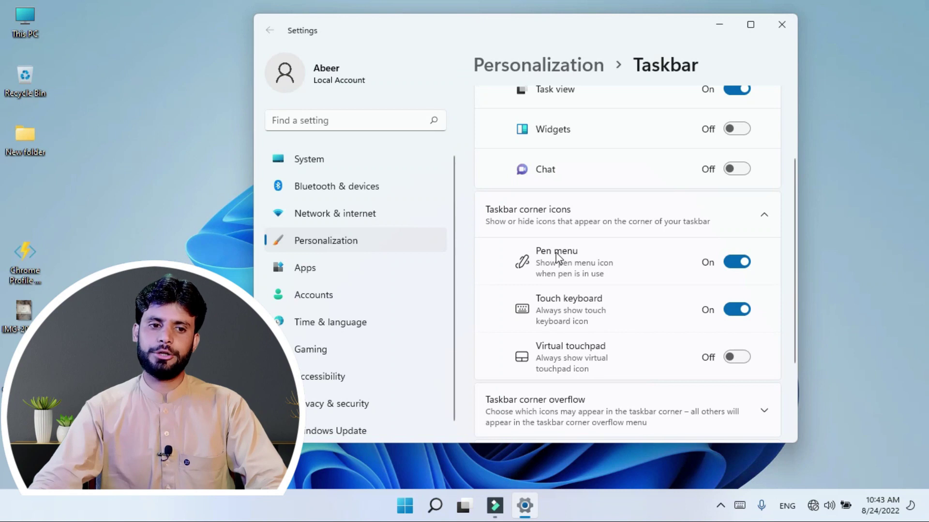
left_click(736, 263)
left_click(736, 265)
left_click(736, 264)
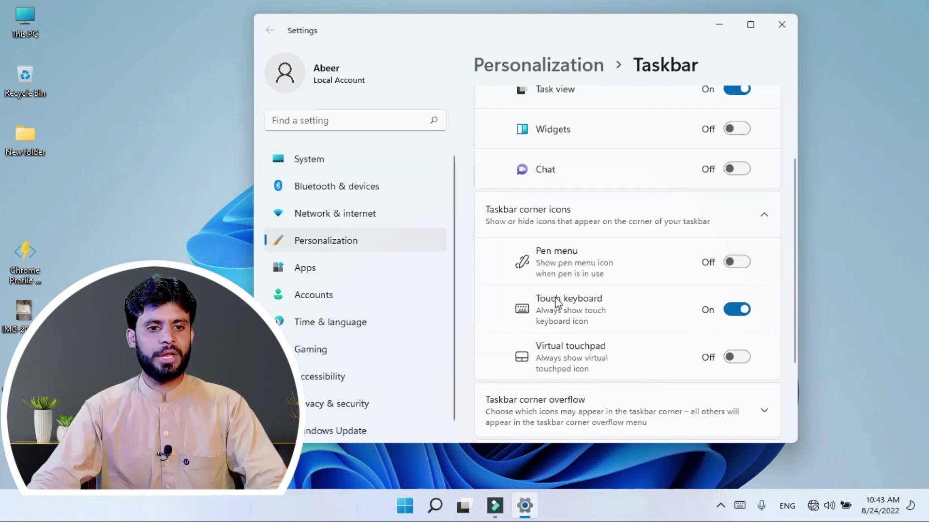
Step: Keep the Touch keyboard tray icon on and test the on-screen keyboard
left_click(729, 310)
left_click(731, 311)
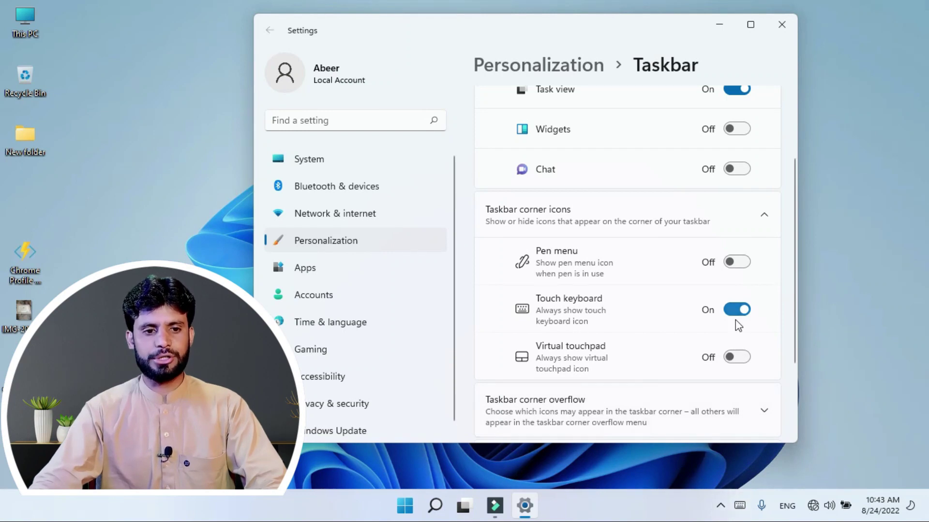
left_click(739, 506)
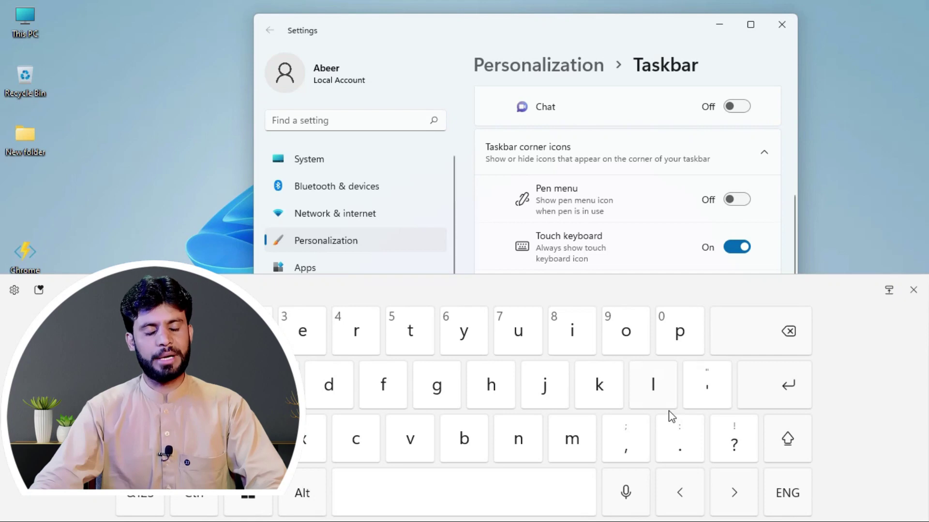
left_click(913, 291)
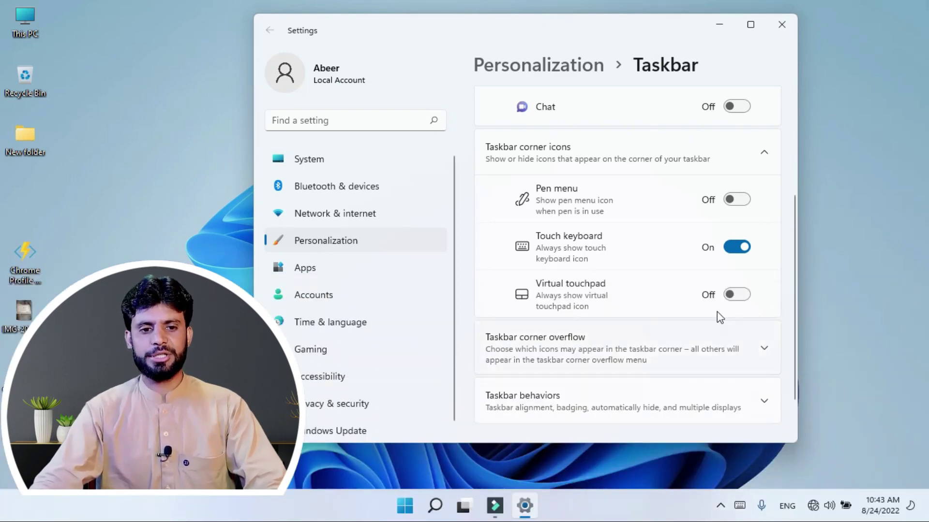
Step: Expand the Taskbar behaviors options showing Center alignment
scroll(649, 290, "down", 2)
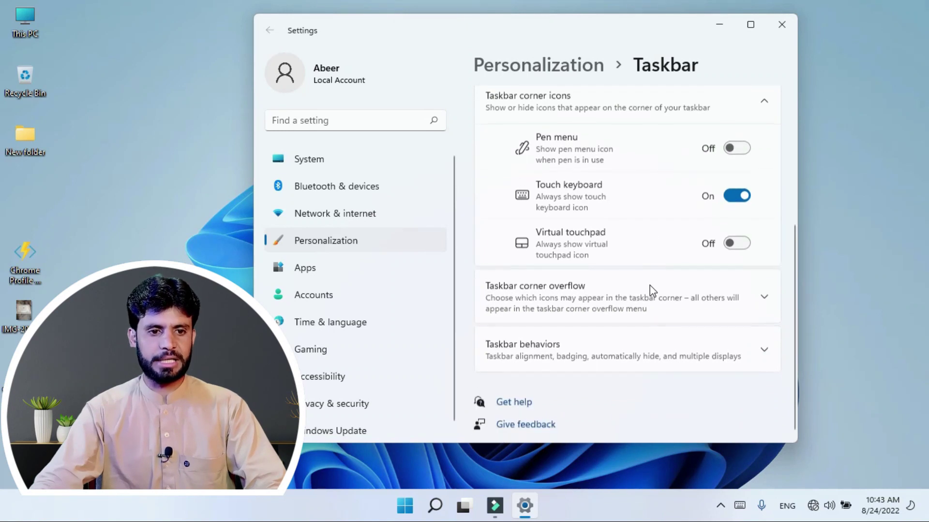
left_click(377, 468)
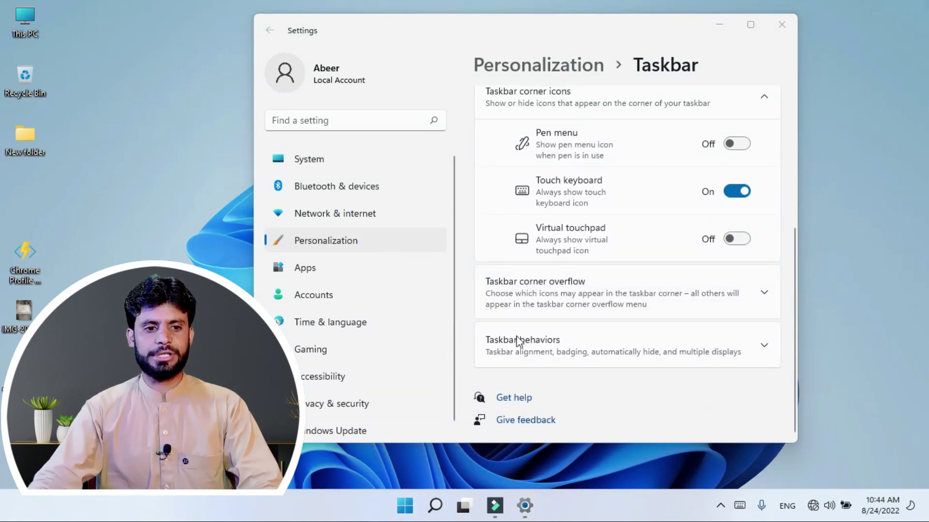
left_click(592, 351)
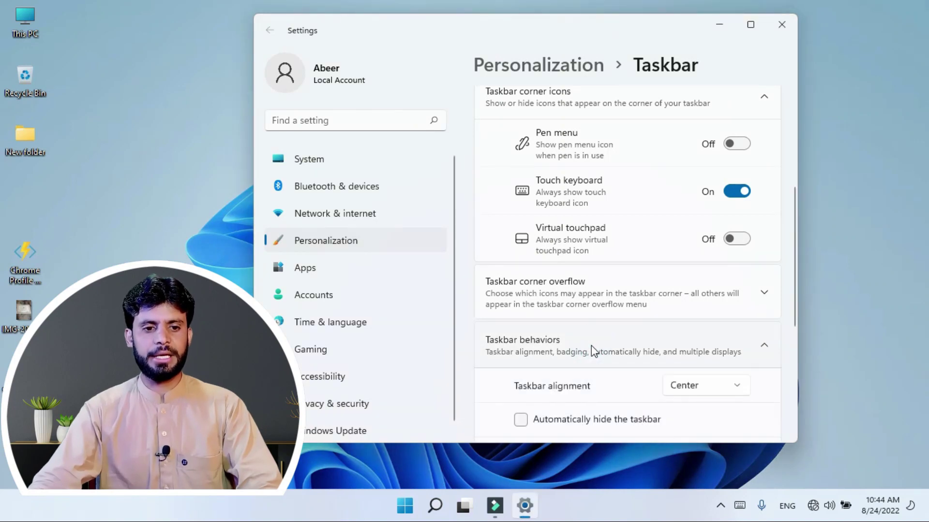
scroll(604, 368, "down", 1)
left_click(709, 332)
left_click(682, 306)
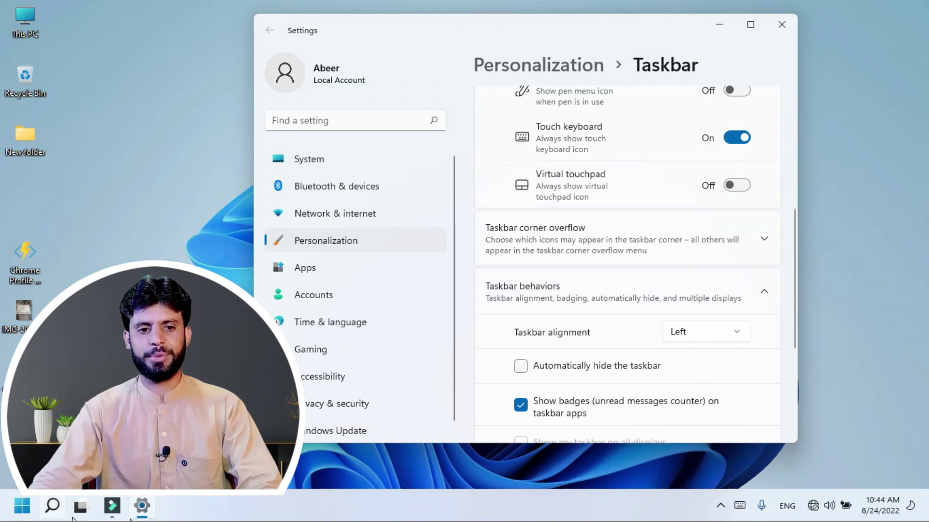
left_click(676, 335)
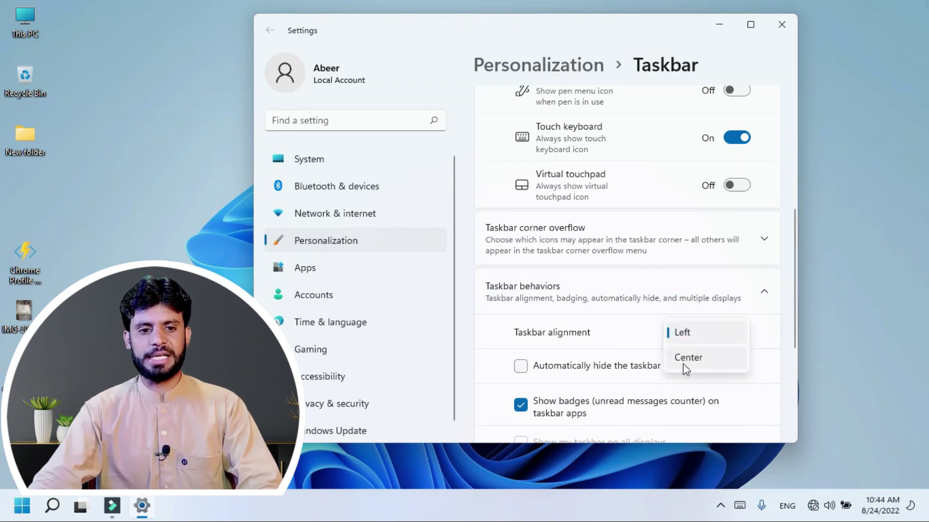
left_click(684, 358)
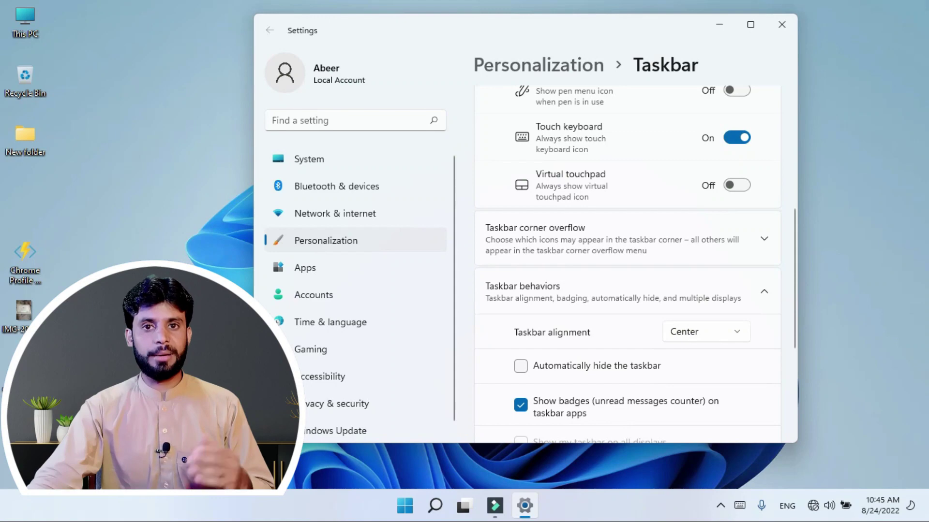
left_click(285, 511)
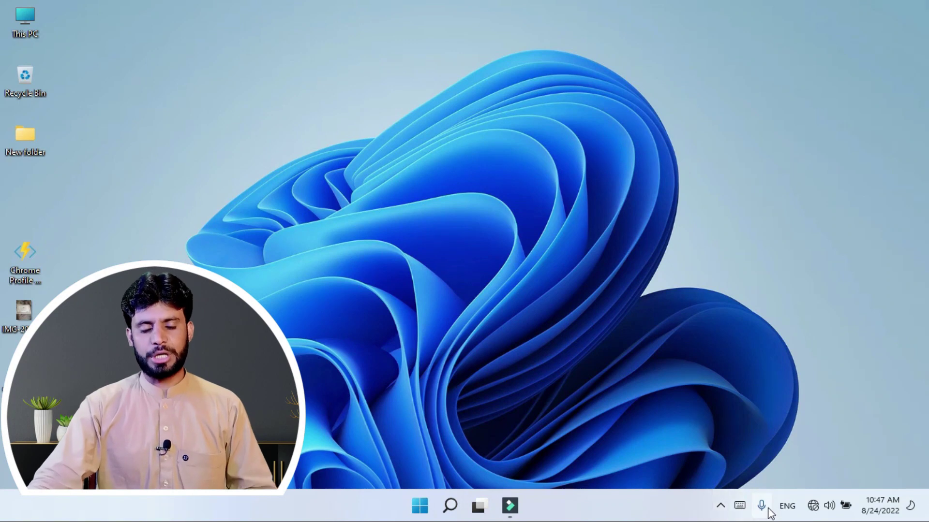
Step: Open and dismiss the keyboard layout list in the taskbar
mouse_move(763, 513)
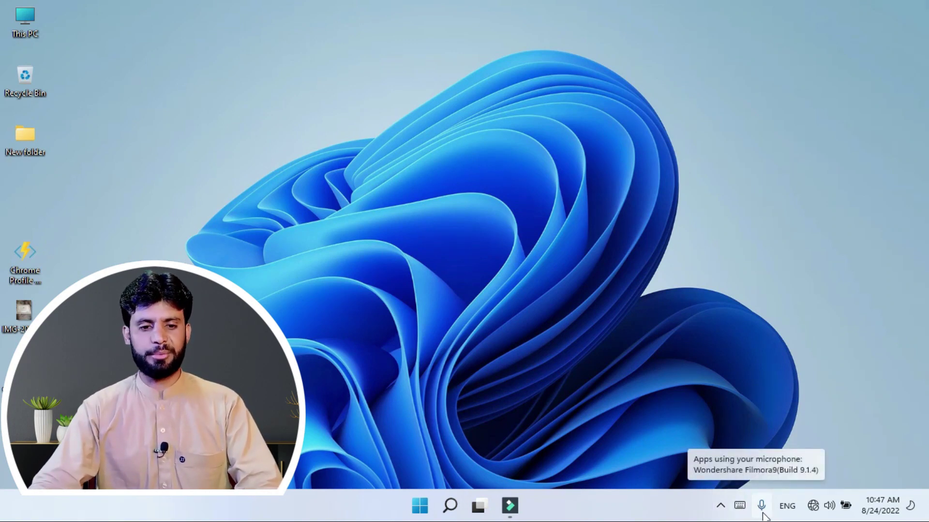
left_click(788, 506)
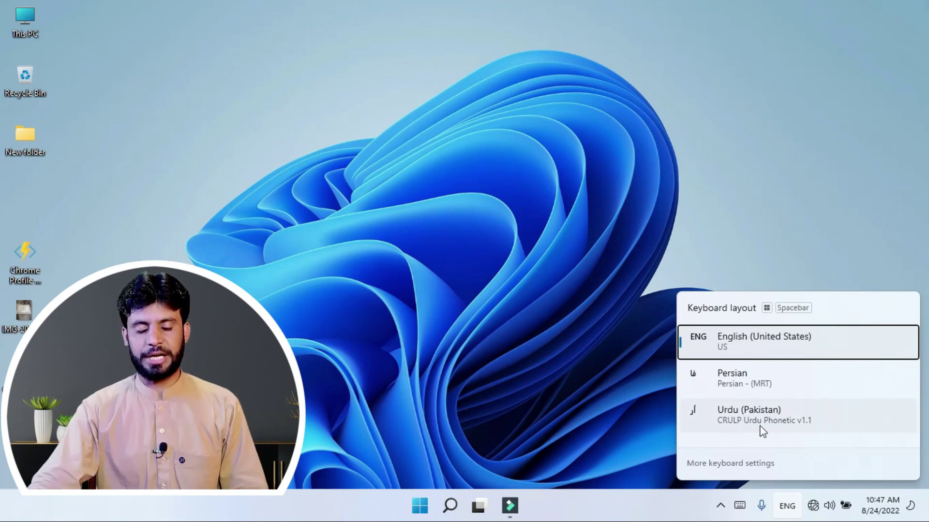
left_click(633, 427)
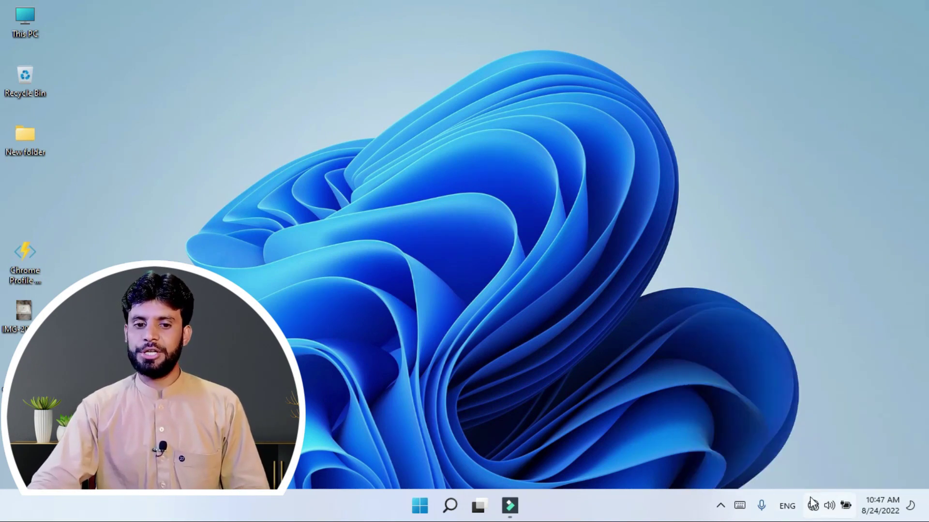
Step: In Quick Settings, toggle Night light on and off, preview Project, and set brightness and volume to full
left_click(817, 512)
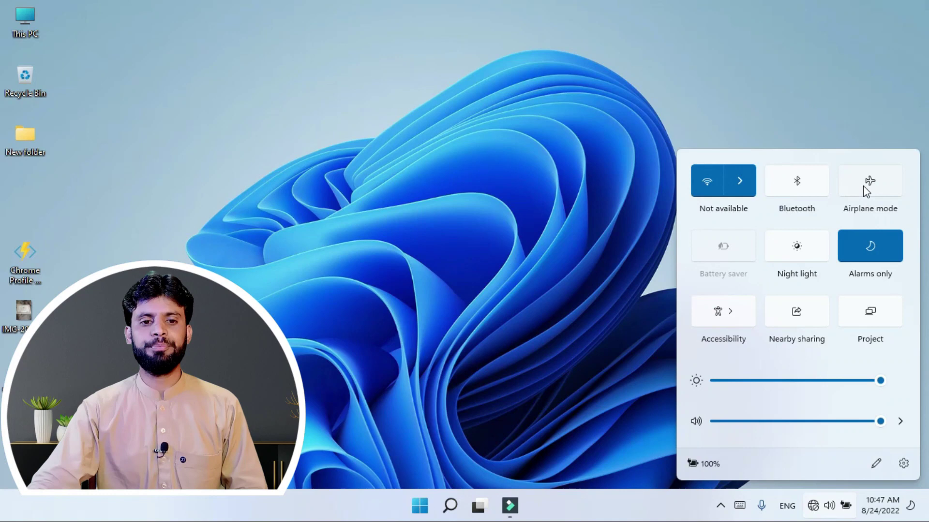
left_click(796, 257)
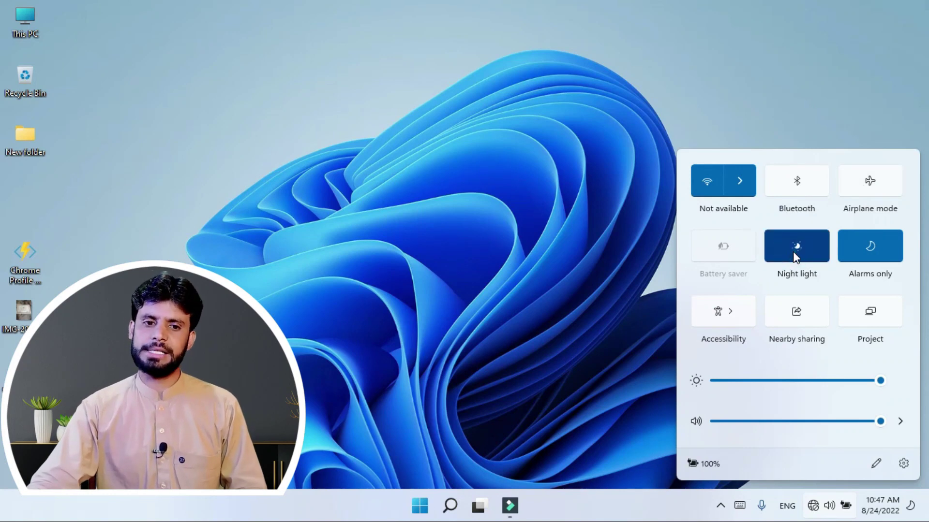
left_click(794, 256)
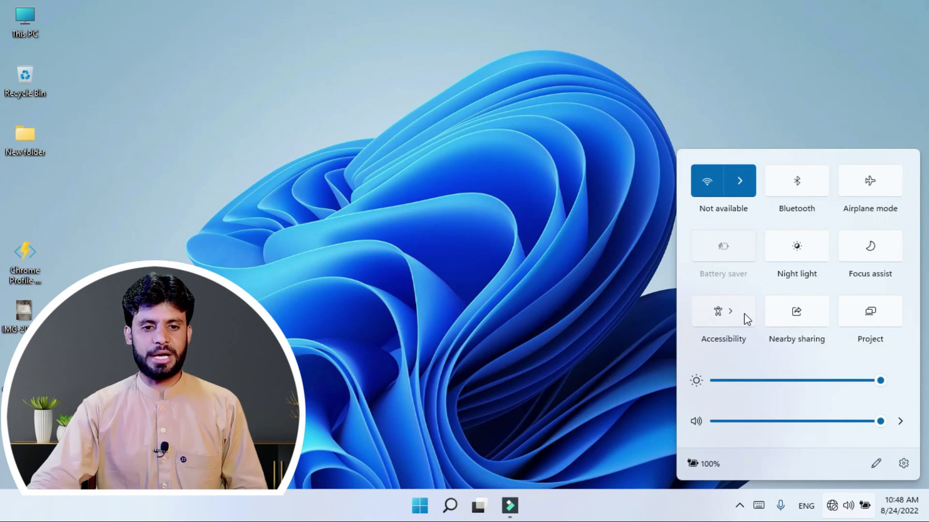
left_click(872, 324)
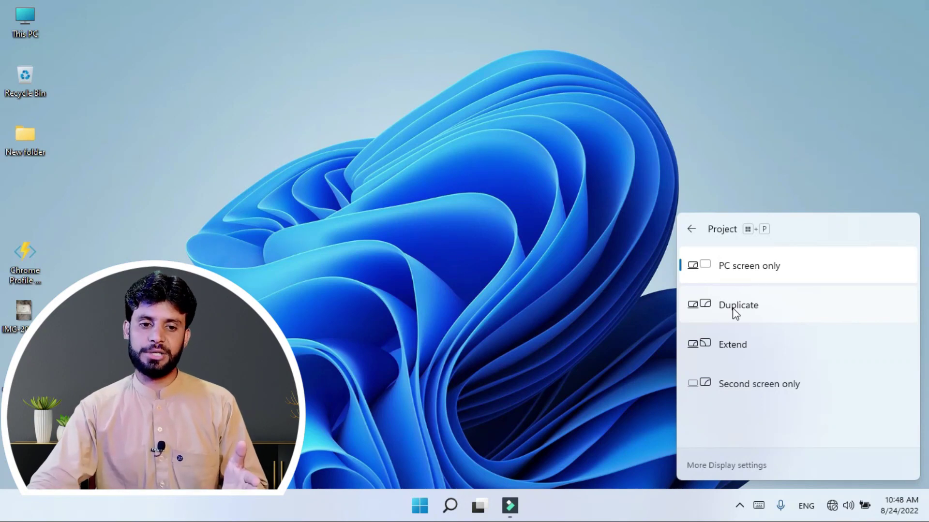
left_click(842, 508)
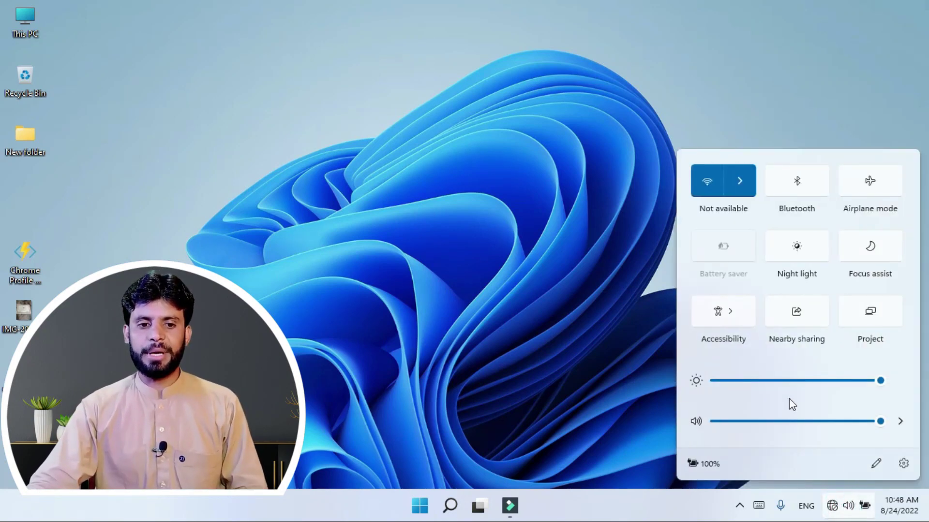
left_click_drag(864, 382, 887, 385)
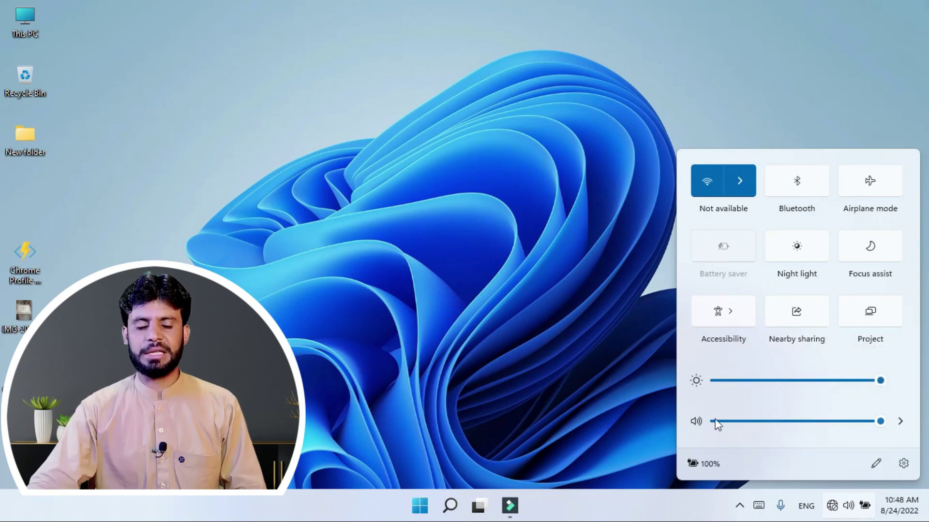
left_click_drag(845, 426, 888, 428)
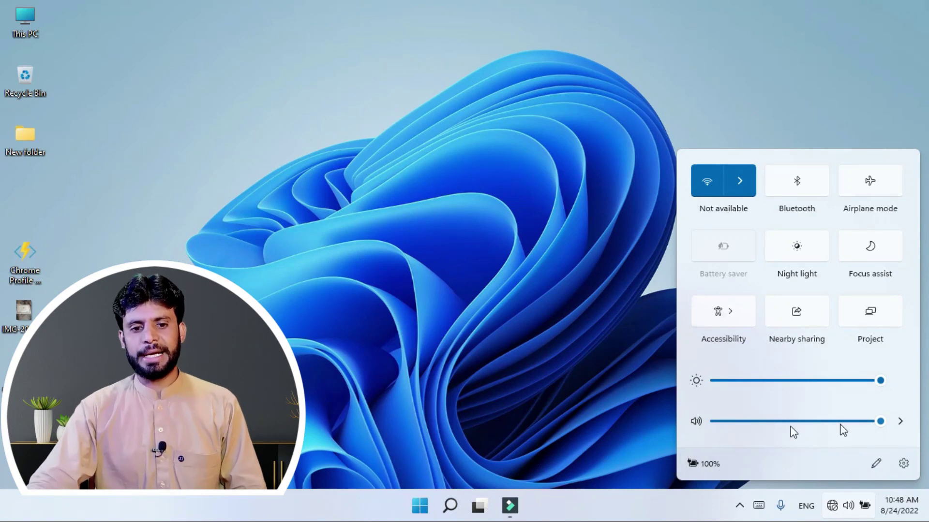
Step: Unpin the Battery saver quick-settings tile and add a Keyboard layout tile
left_click(877, 465)
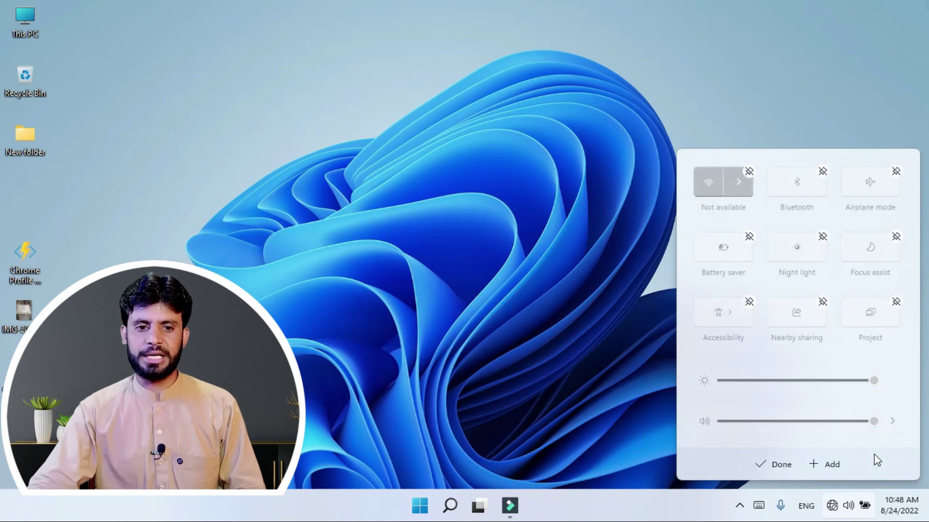
left_click(749, 237)
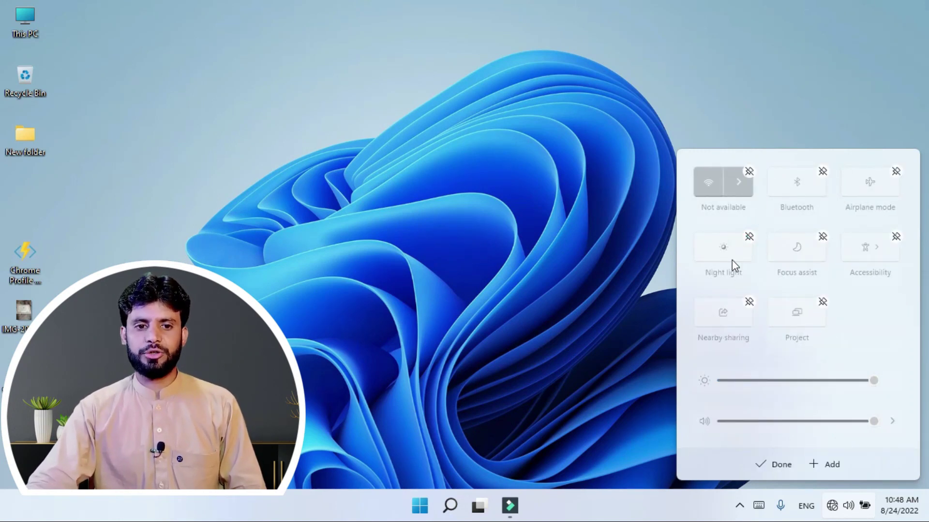
left_click(828, 465)
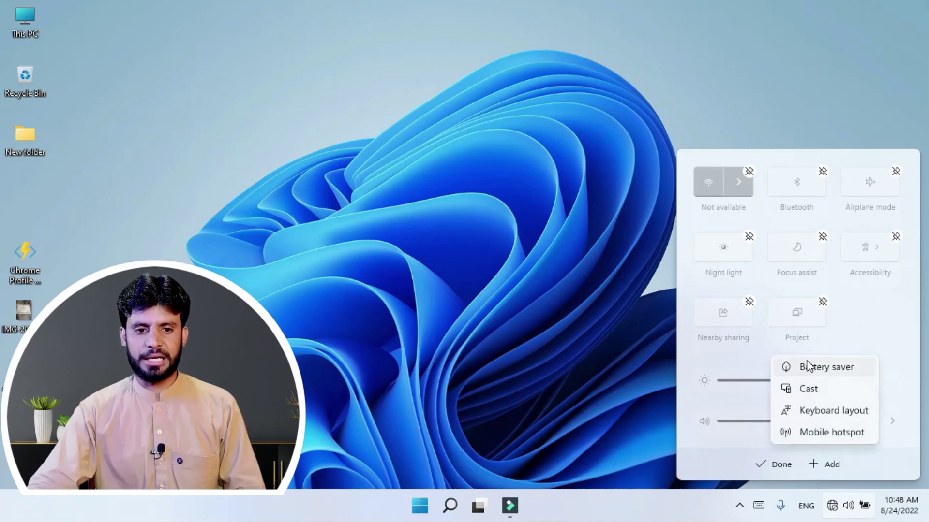
left_click(810, 415)
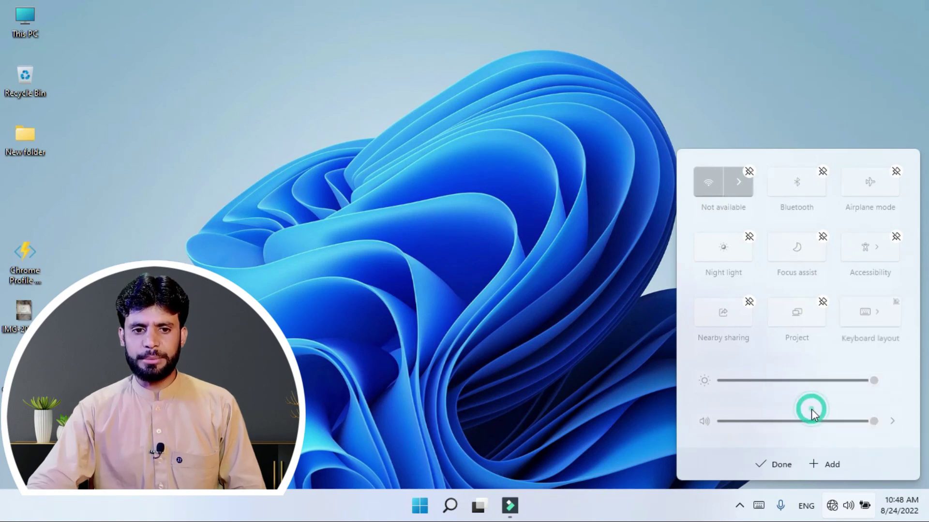
left_click(778, 465)
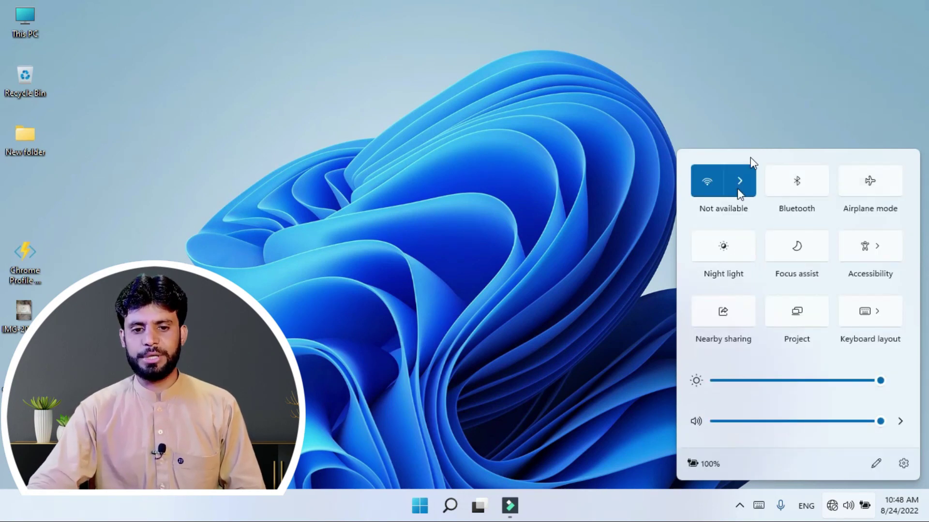
left_click(895, 513)
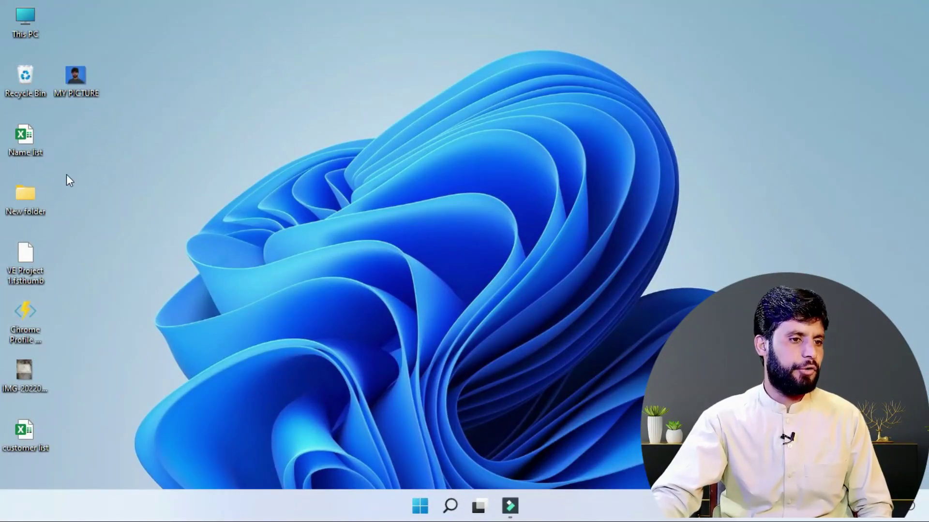
left_click(71, 82)
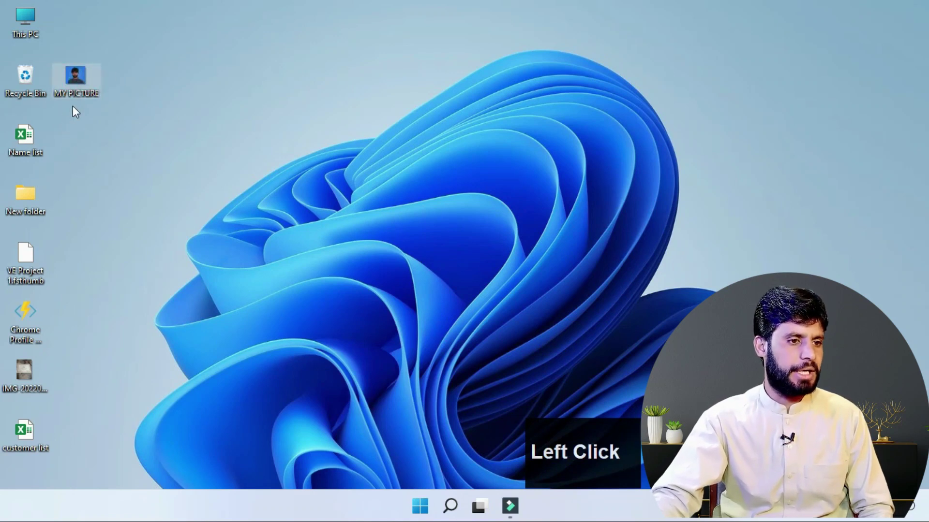
right_click(77, 82)
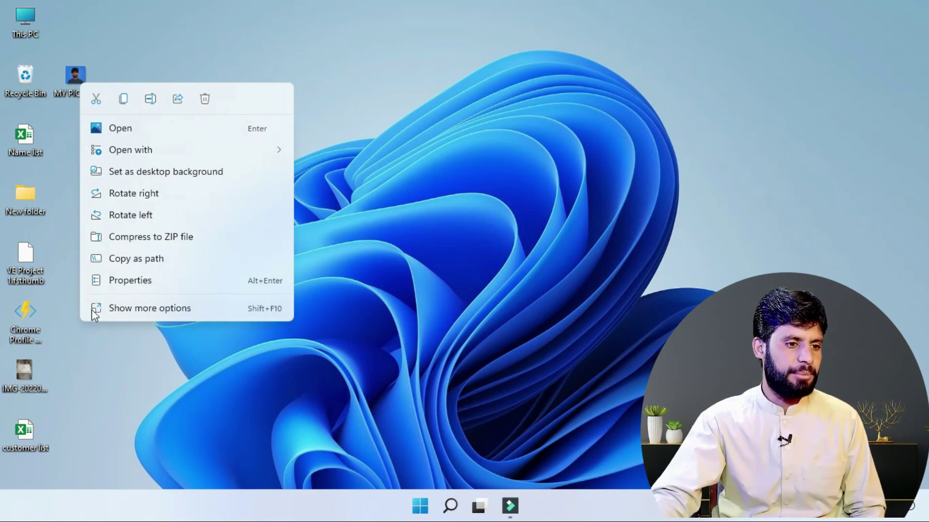
left_click(122, 318)
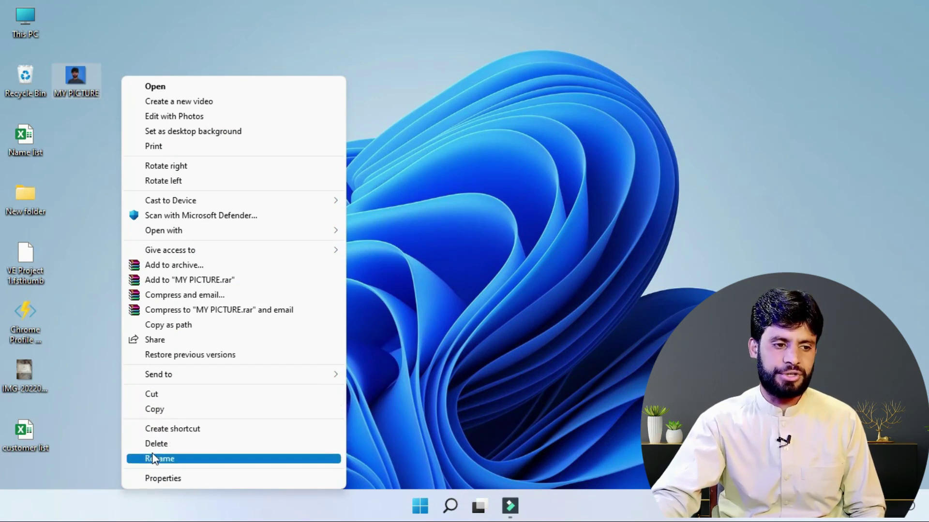
left_click(116, 145)
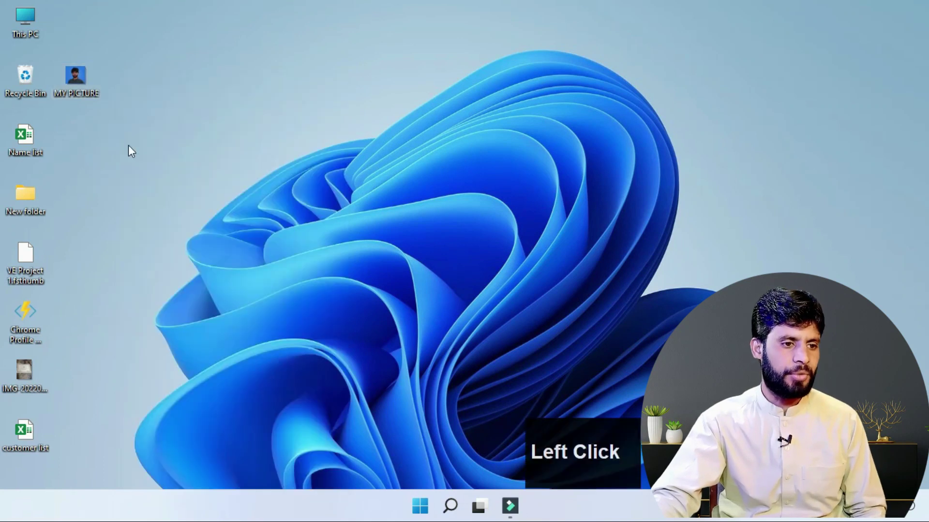
right_click(68, 83)
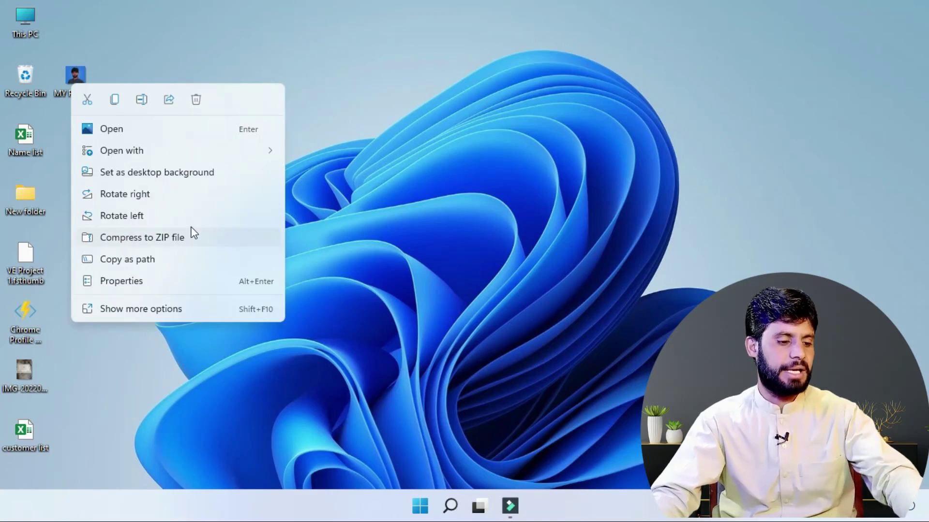
key("ctrl+2")
mouse_move(76, 85)
left_mouse_down()
mouse_move(80, 100)
mouse_move(216, 110)
left_mouse_up()
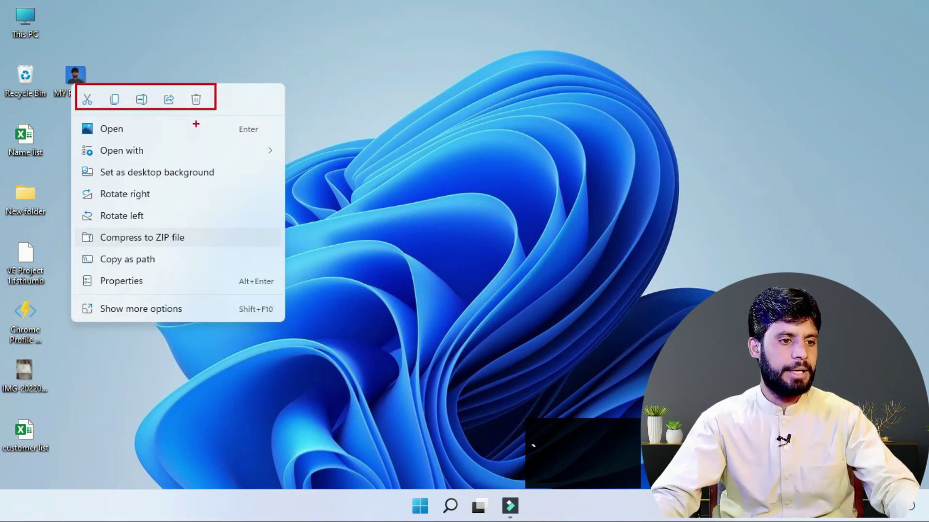
key("Escape")
right_click(26, 431)
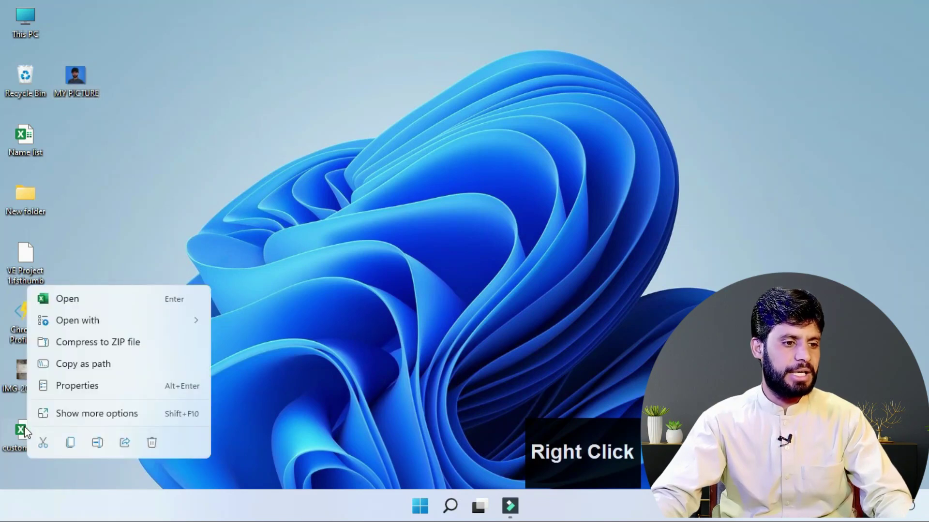
key("ctrl+2")
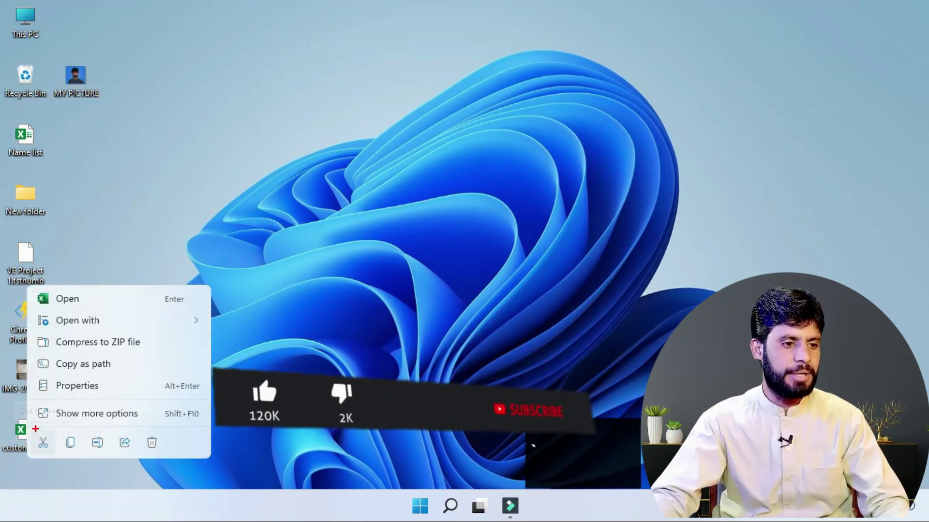
left_click_drag(33, 429, 171, 454)
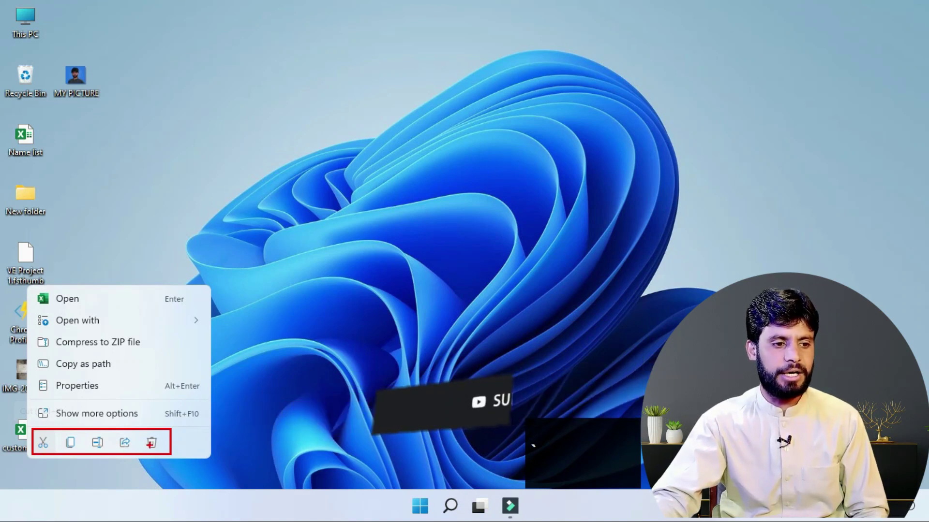
key("Escape")
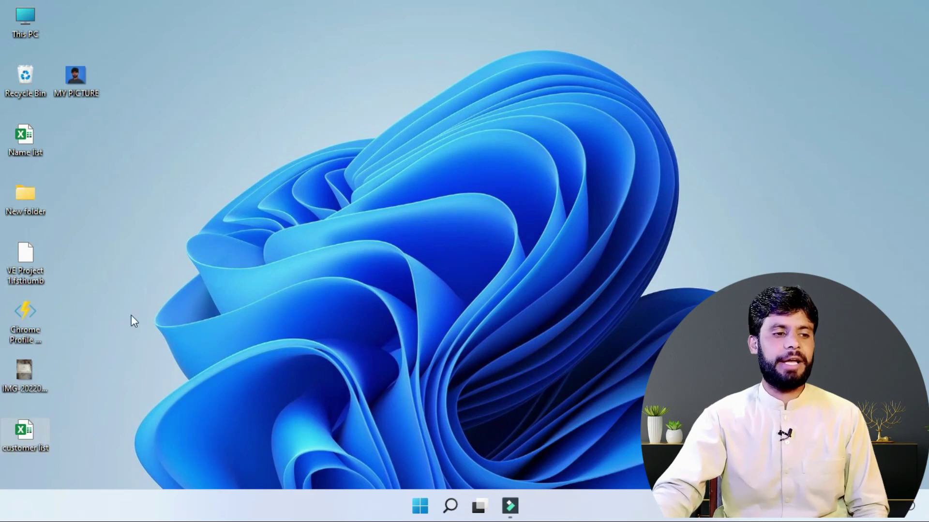
right_click(71, 76)
Step: Copy MY PICTURE from the desktop and paste it into Local Disk (E:)
left_click(452, 79)
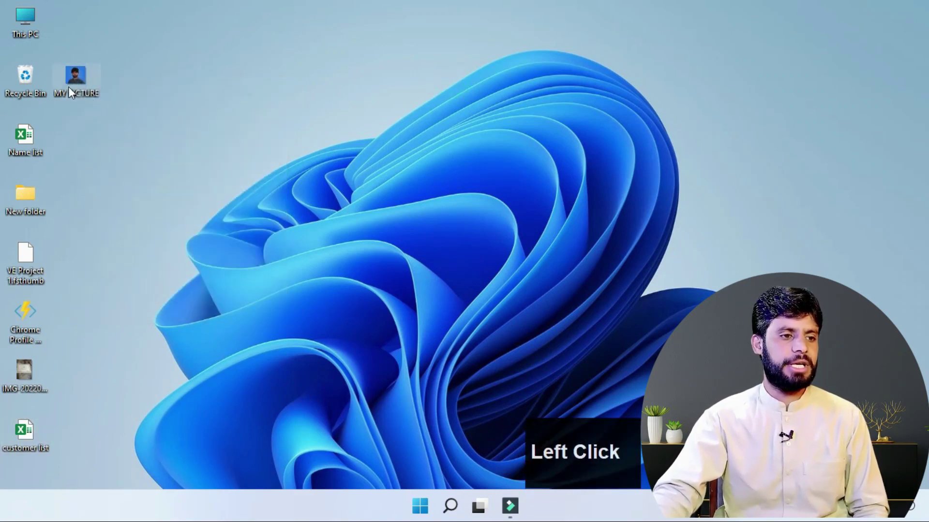
right_click(68, 84)
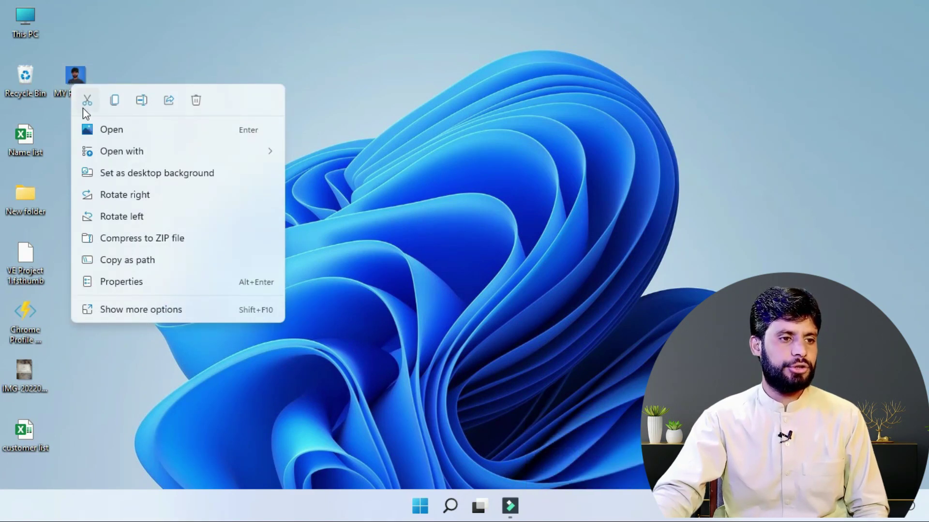
left_click(112, 104)
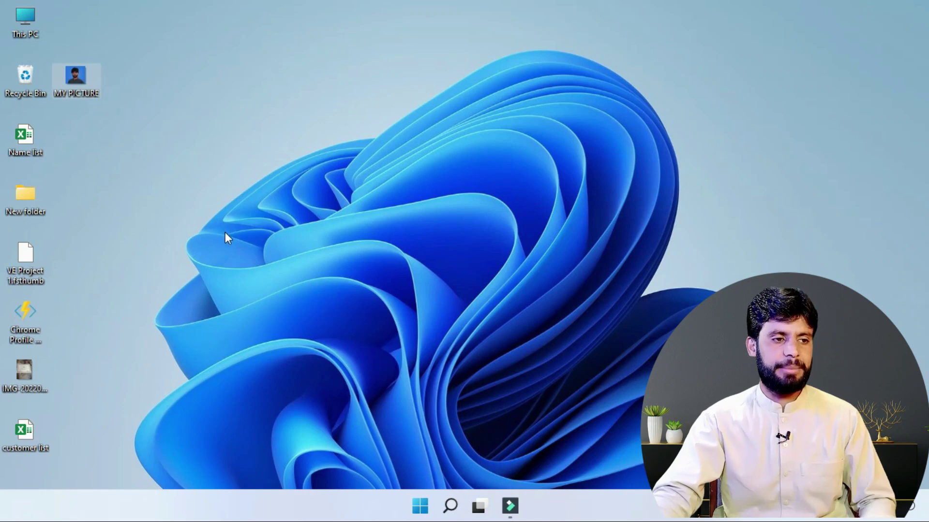
left_click(28, 19)
double_click(28, 18)
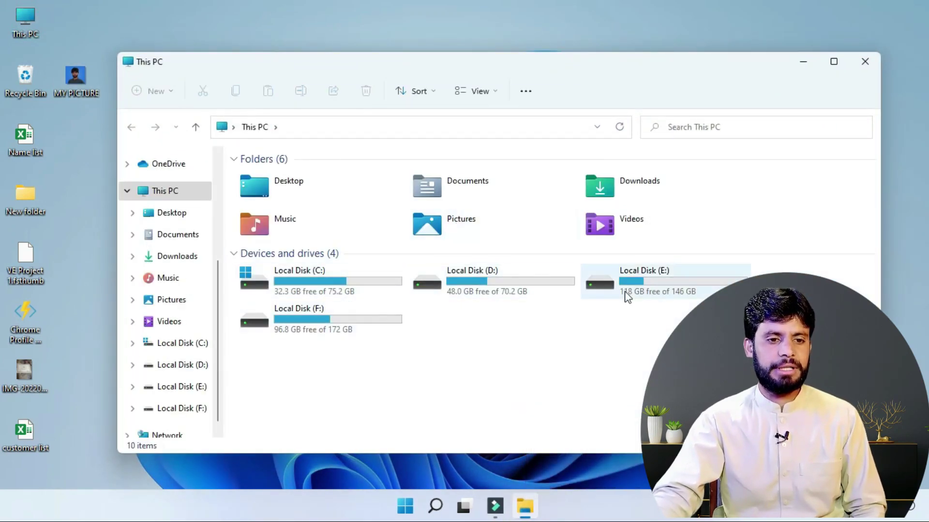
double_click(669, 282)
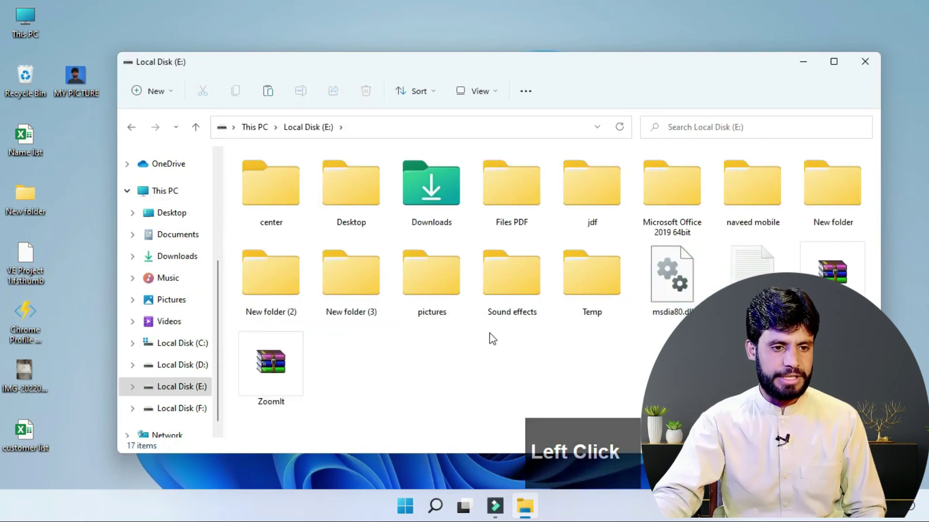
right_click(400, 371)
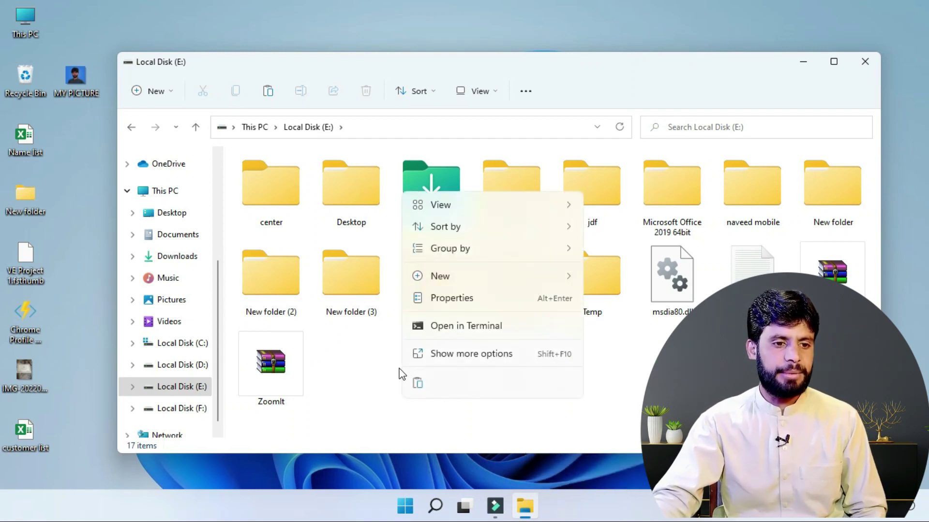
left_click(419, 385)
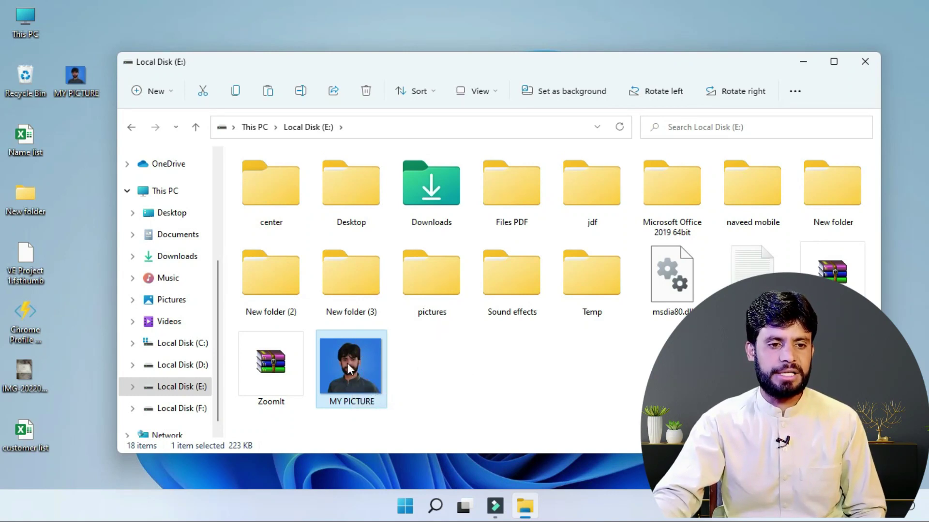
Step: Paste the copied MY PICTURE into the pictures folder on Local Disk (E:)
double_click(433, 276)
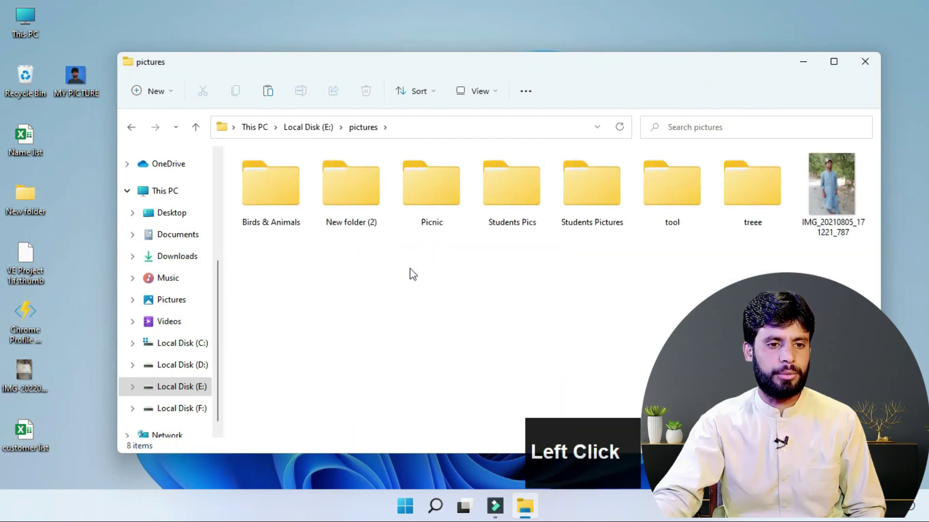
right_click(328, 255)
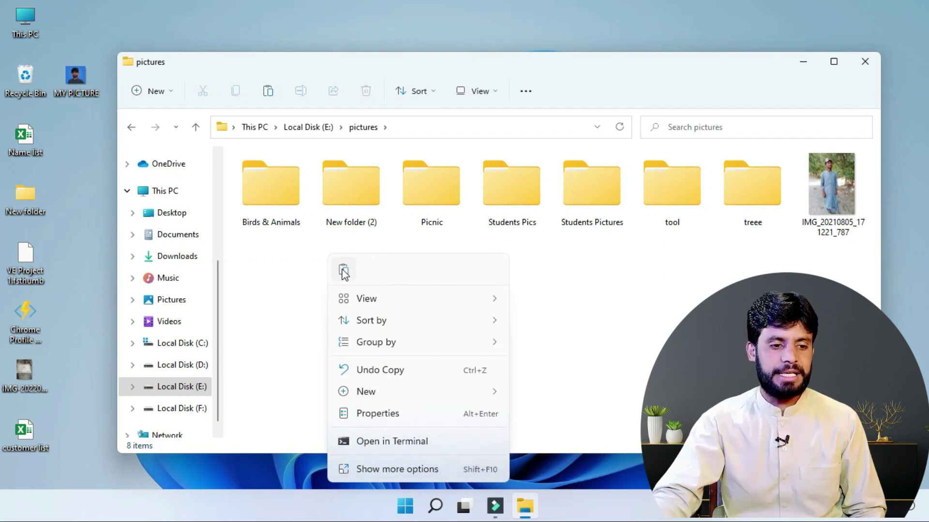
left_click(364, 469)
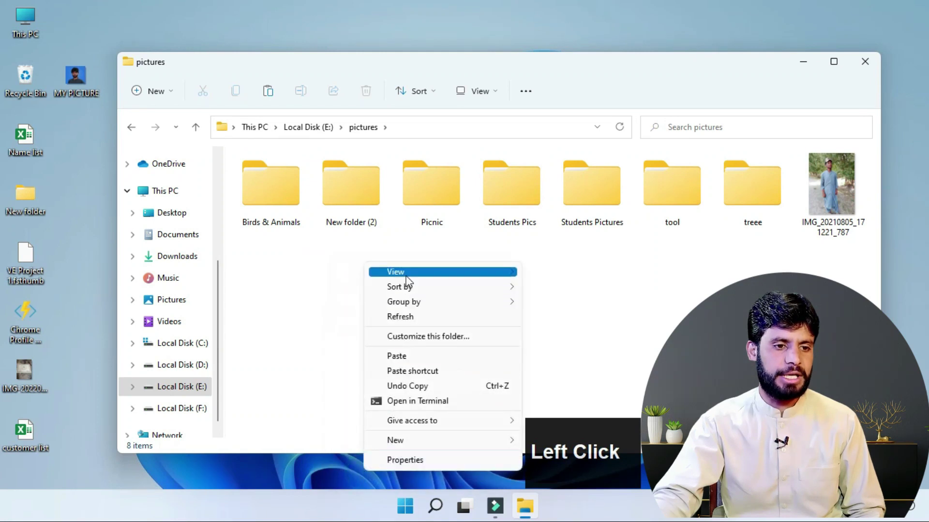
mouse_move(406, 287)
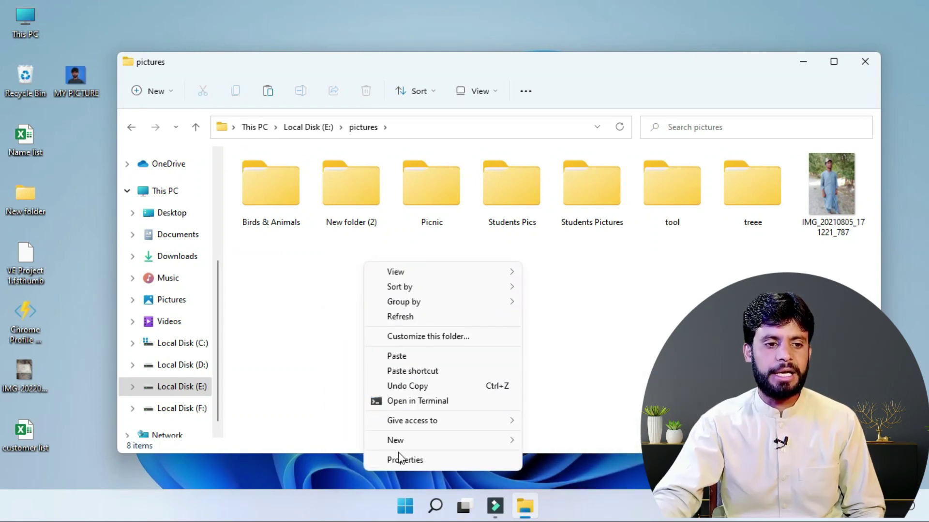
left_click(420, 357)
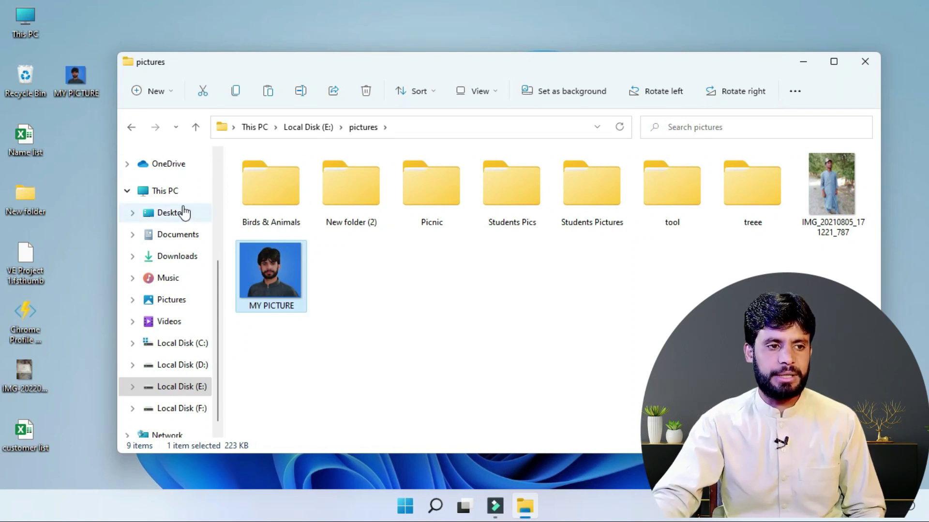
Step: Go back to Local Disk (E:) and close the File Explorer window
left_click(130, 129)
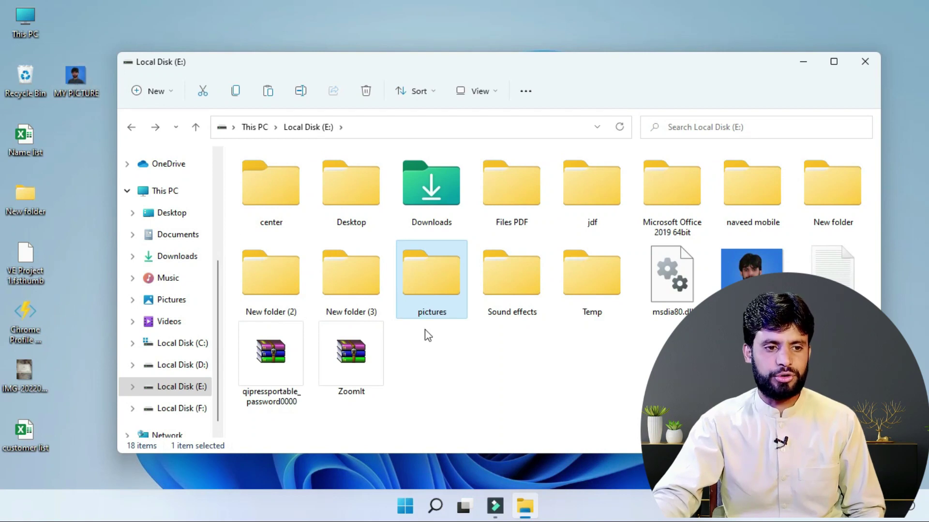
left_click(546, 385)
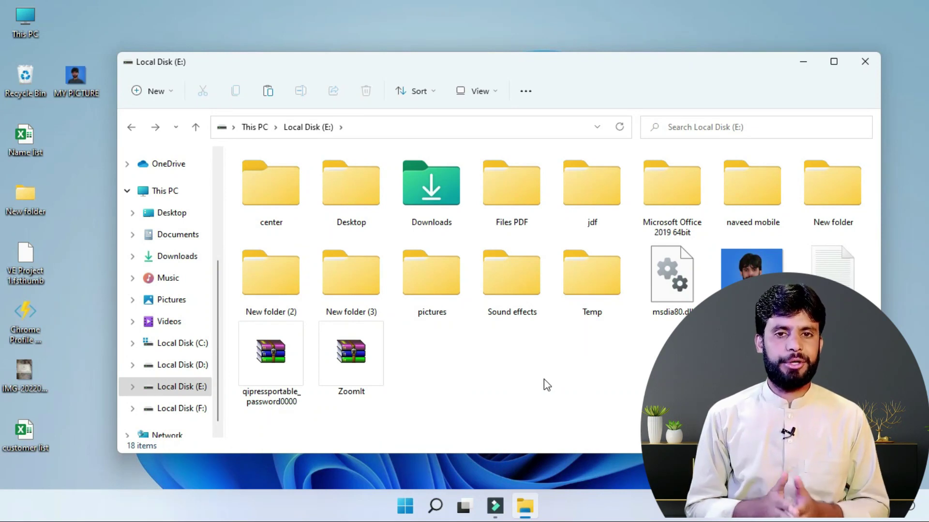
right_click(81, 88)
left_click(449, 32)
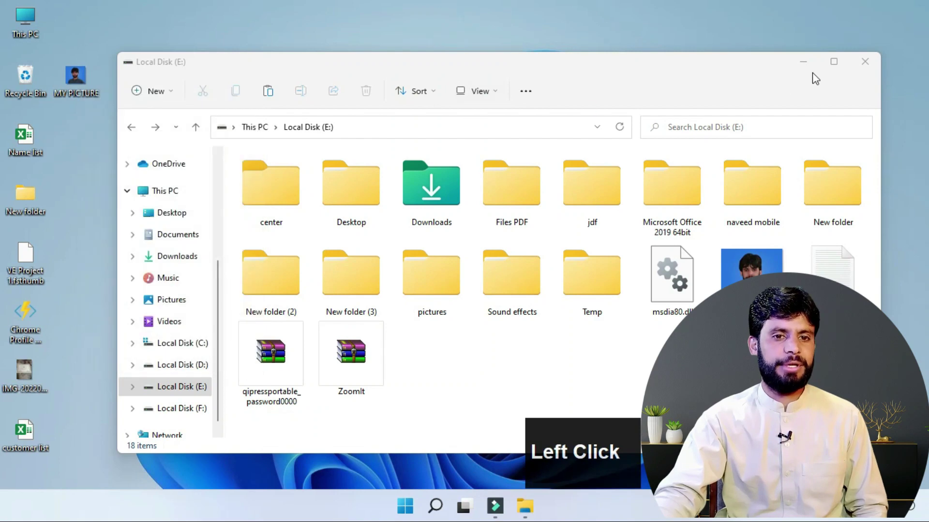
left_click(865, 61)
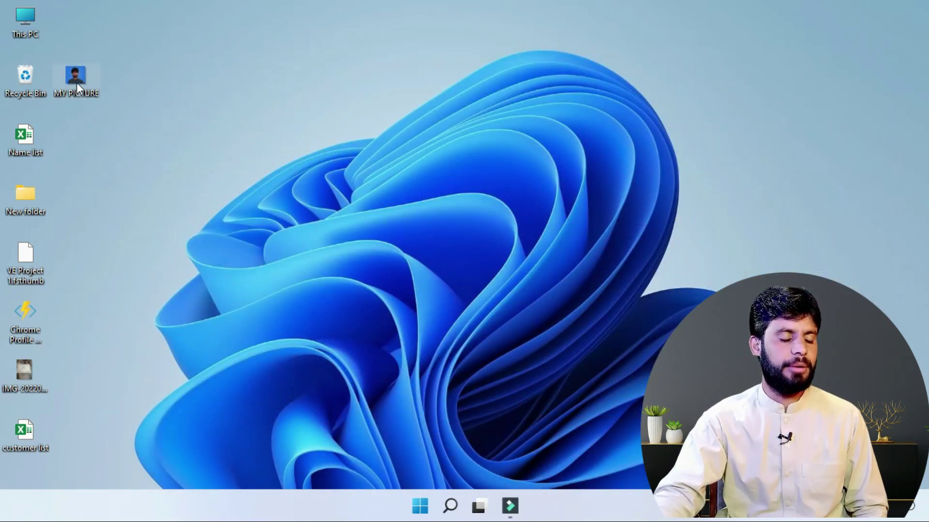
Step: Cut MY PICTURE from the desktop and paste it into Local Disk (F:)
right_click(76, 83)
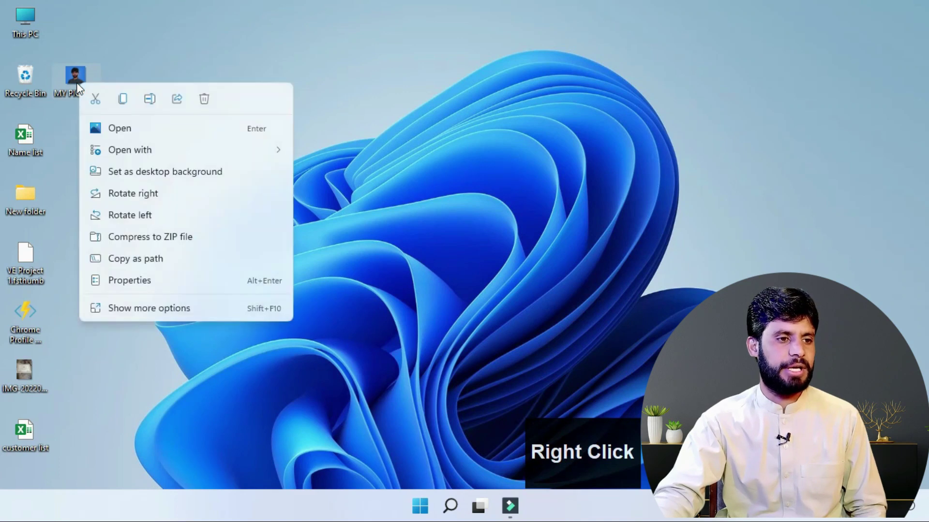
left_click(96, 100)
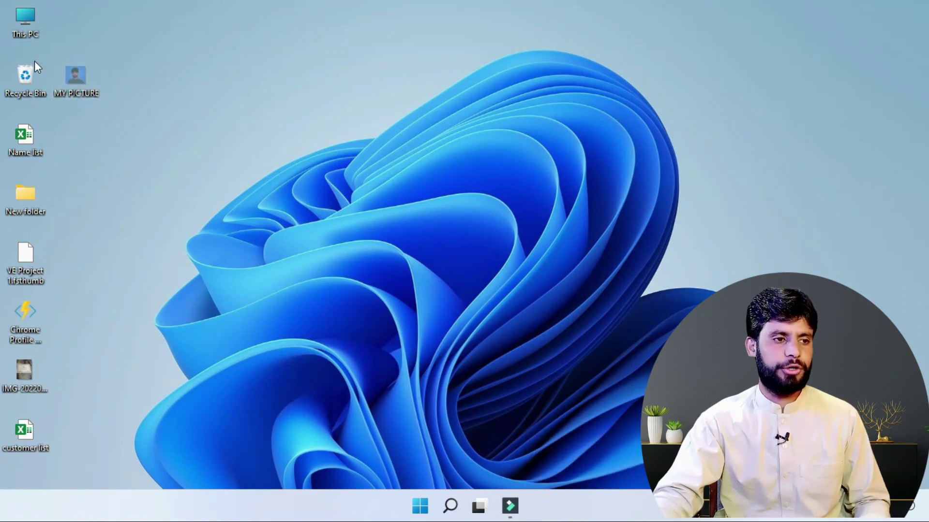
double_click(27, 20)
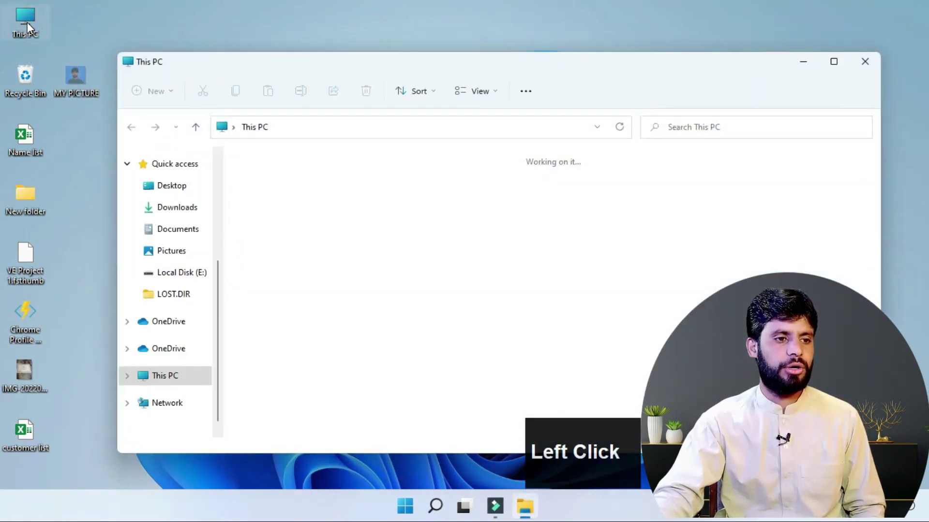
double_click(297, 318)
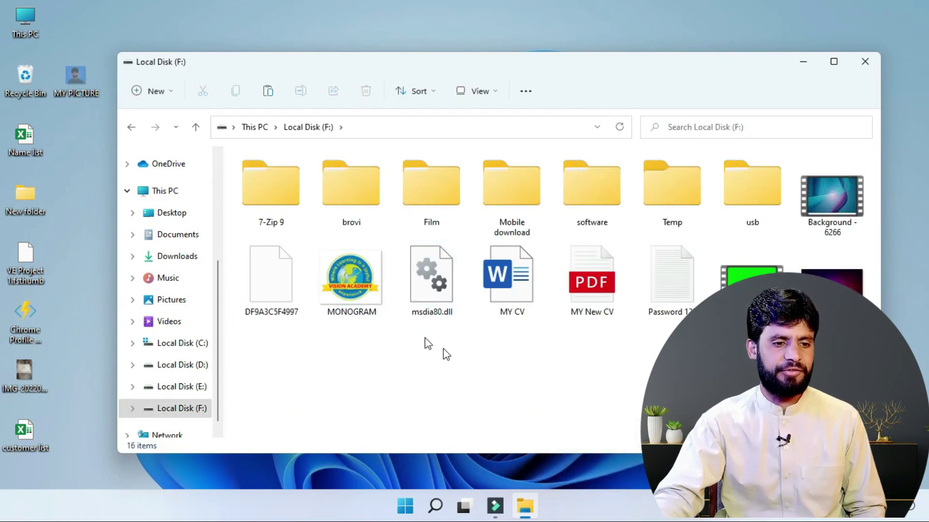
right_click(460, 369)
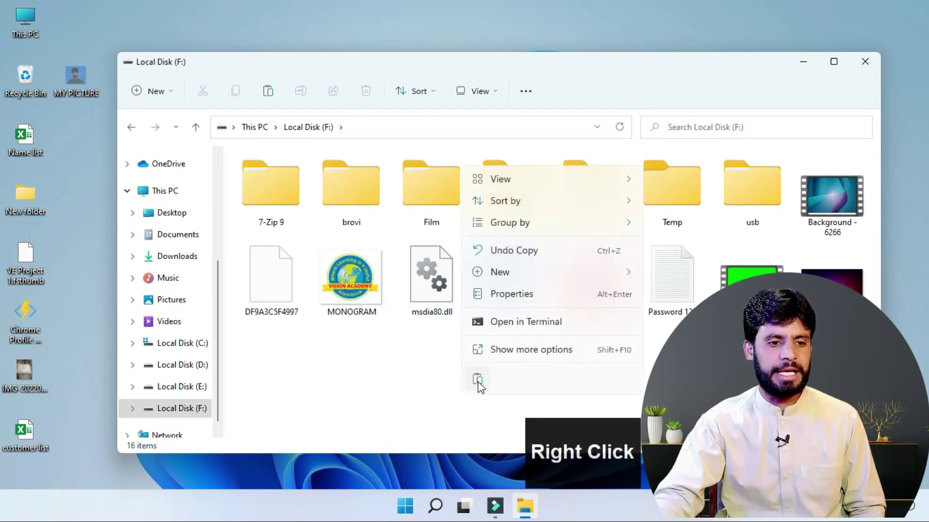
left_click(477, 379)
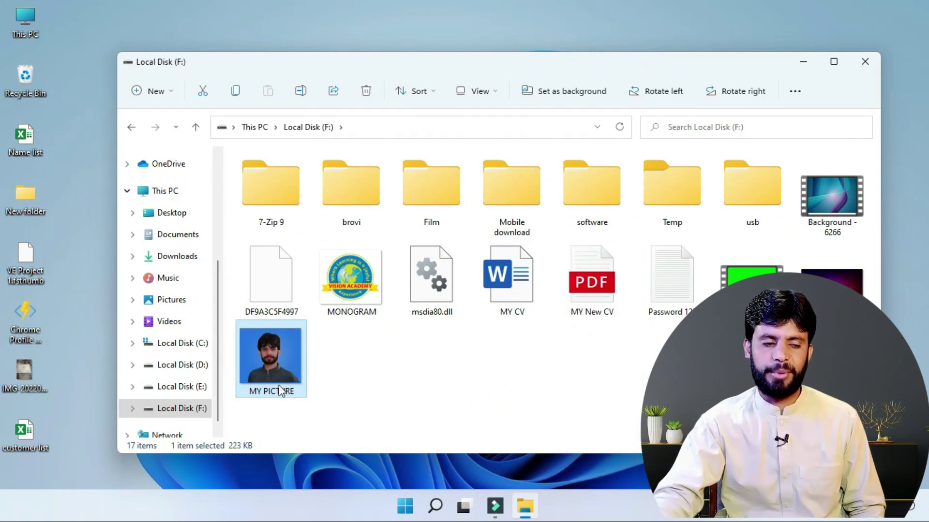
left_click(385, 391)
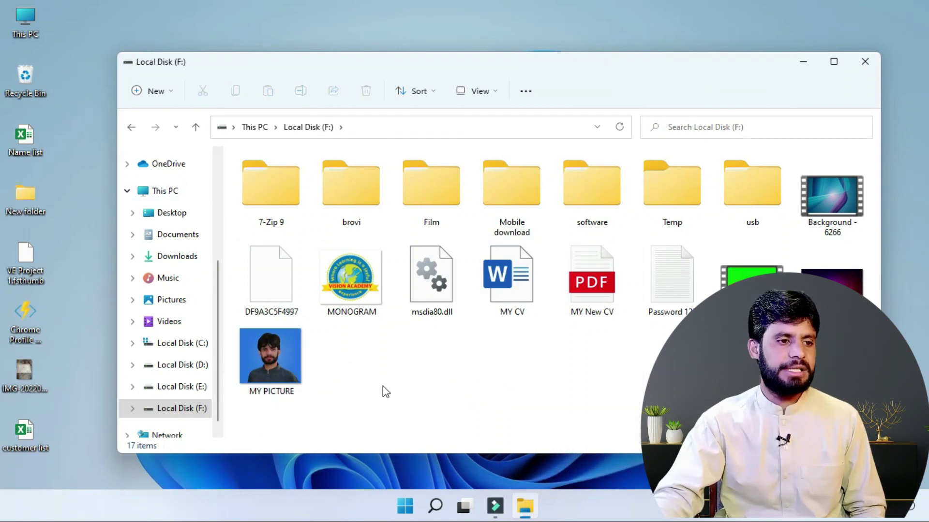
Step: Cut the desktop New folder and paste it into Local Disk (F:)
right_click(17, 203)
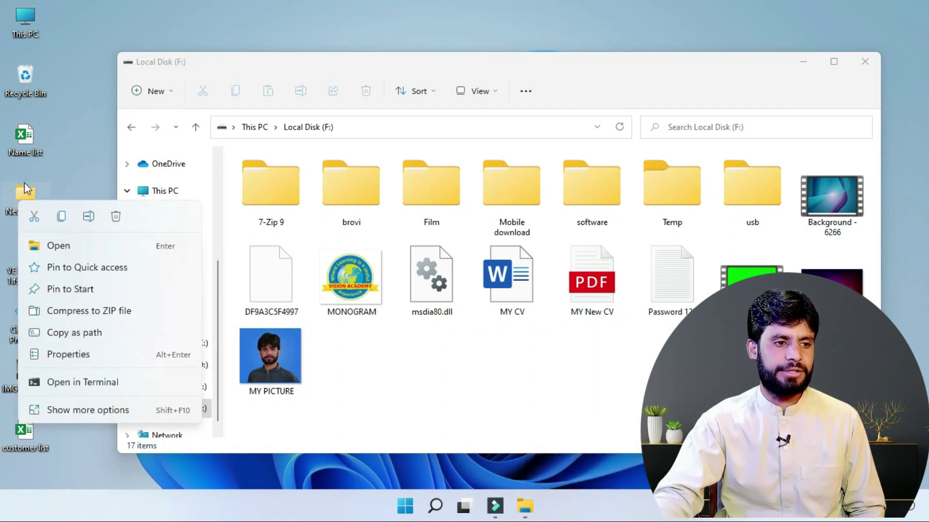
left_click(34, 217)
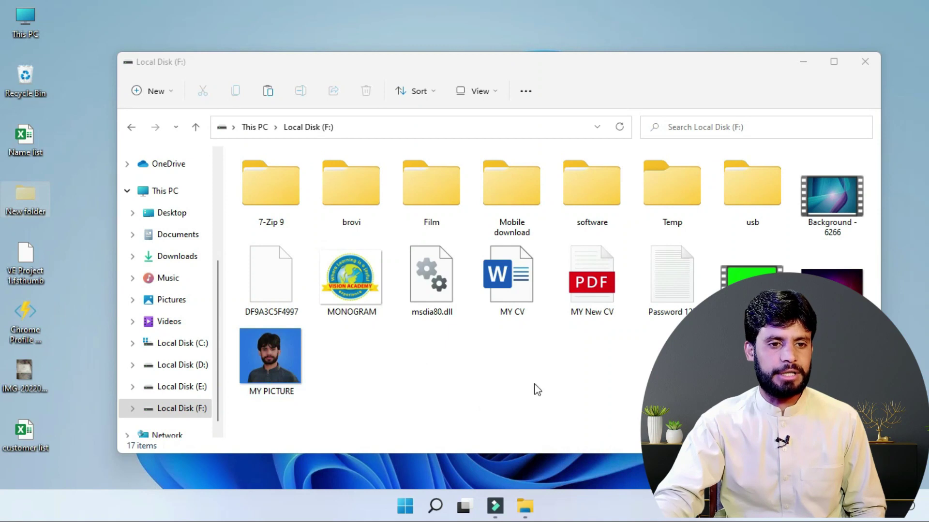
right_click(338, 375)
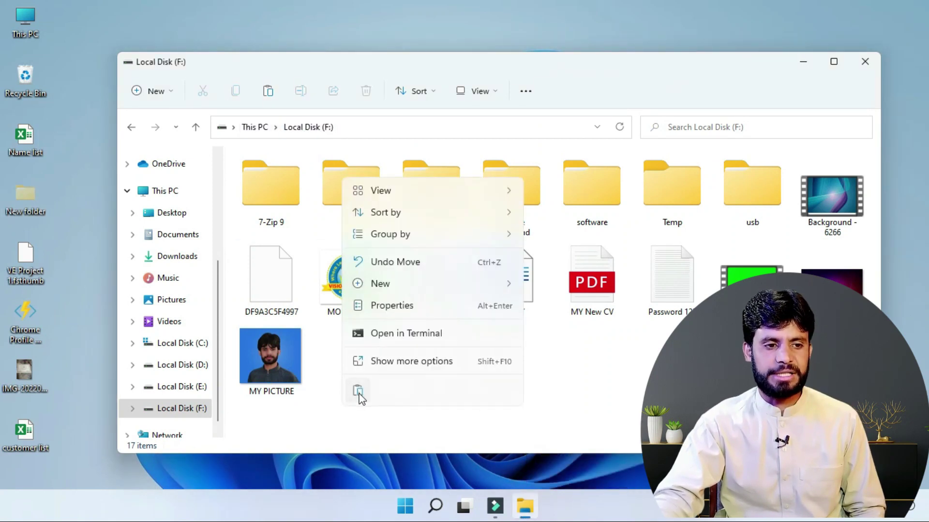
left_click(358, 391)
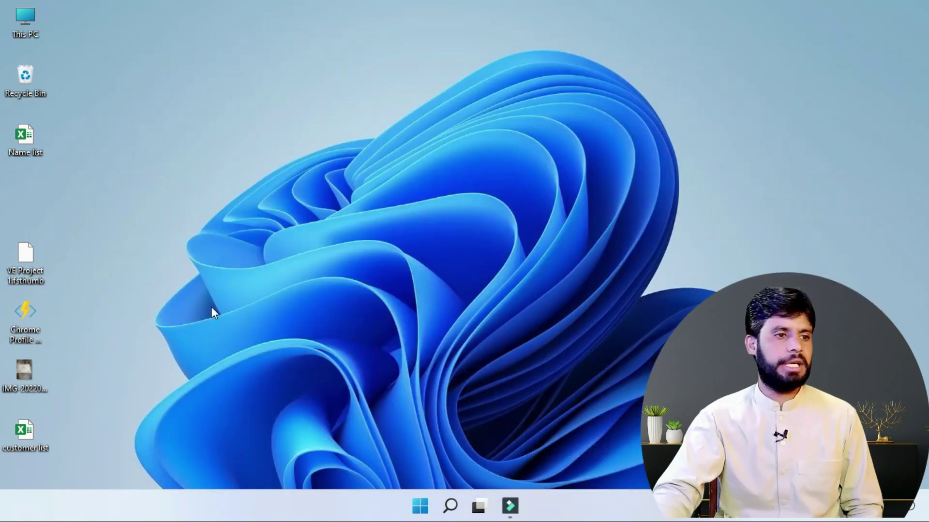
Step: Open New folder on Local Disk (D:) and move its window to the left
left_click(22, 17)
double_click(21, 17)
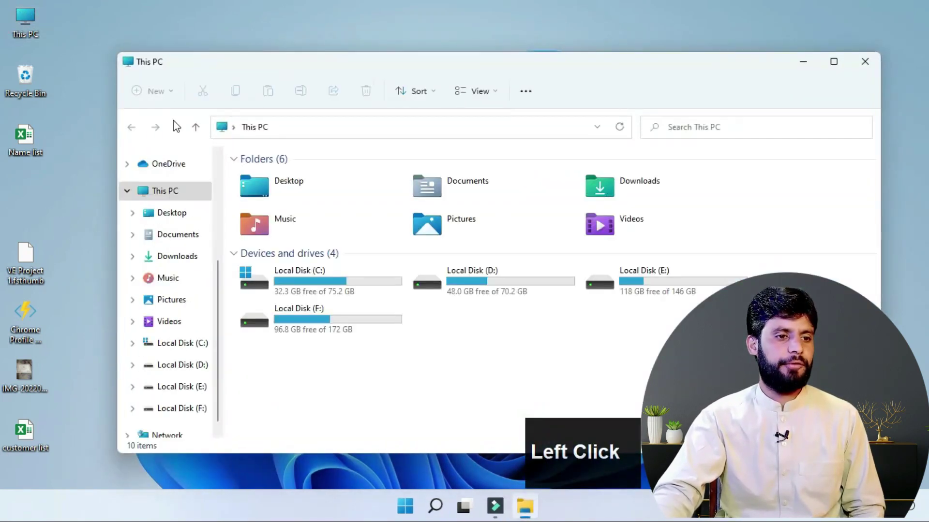
double_click(473, 289)
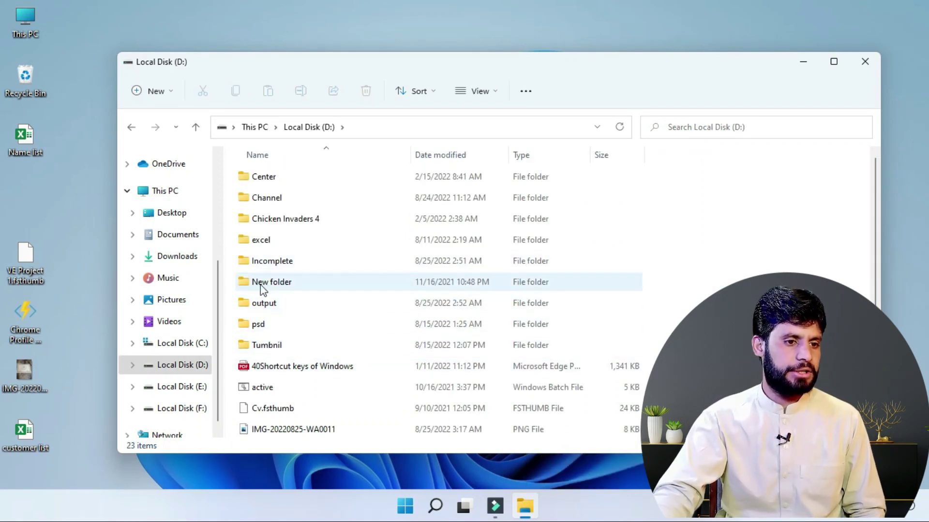
double_click(261, 289)
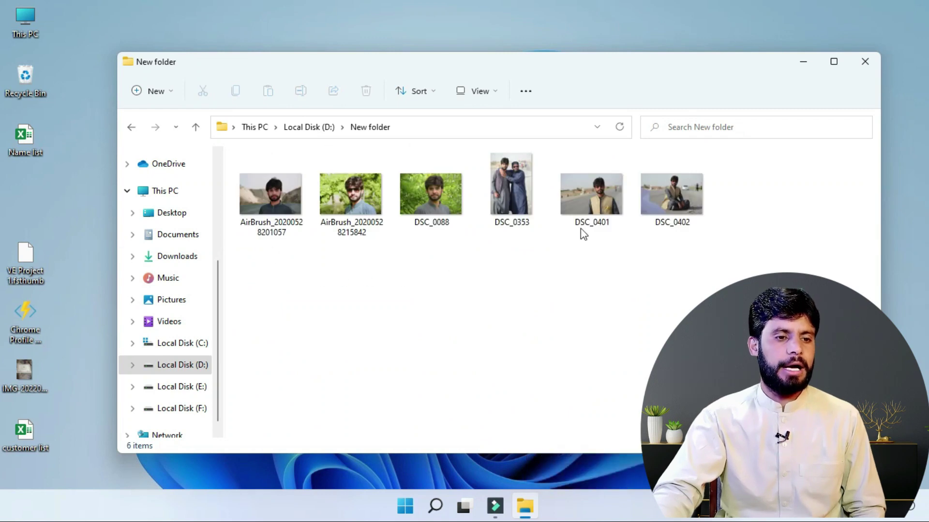
left_click(370, 66)
left_click_drag(370, 67, 291, 62)
Step: Open the Temp folder on Local Disk (F:) in a second, narrowed window alongside
left_click(16, 21)
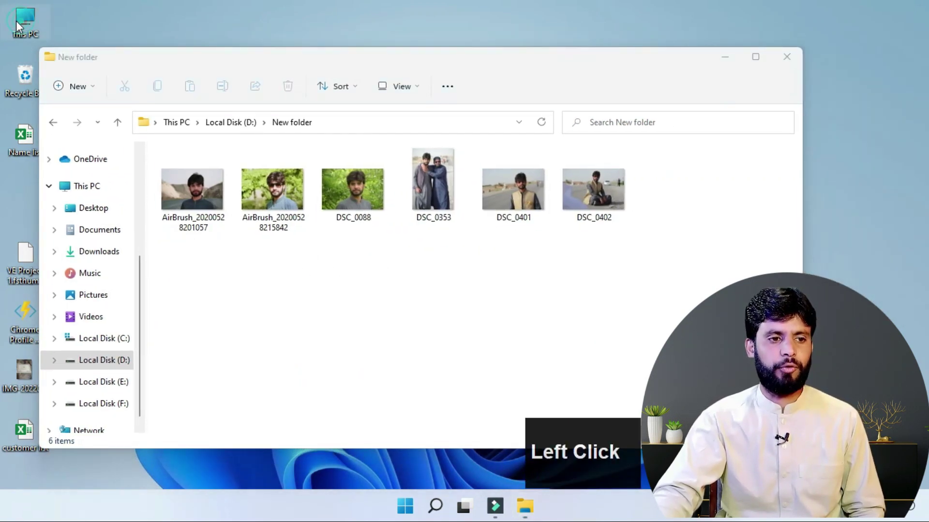
double_click(16, 22)
left_click(297, 392)
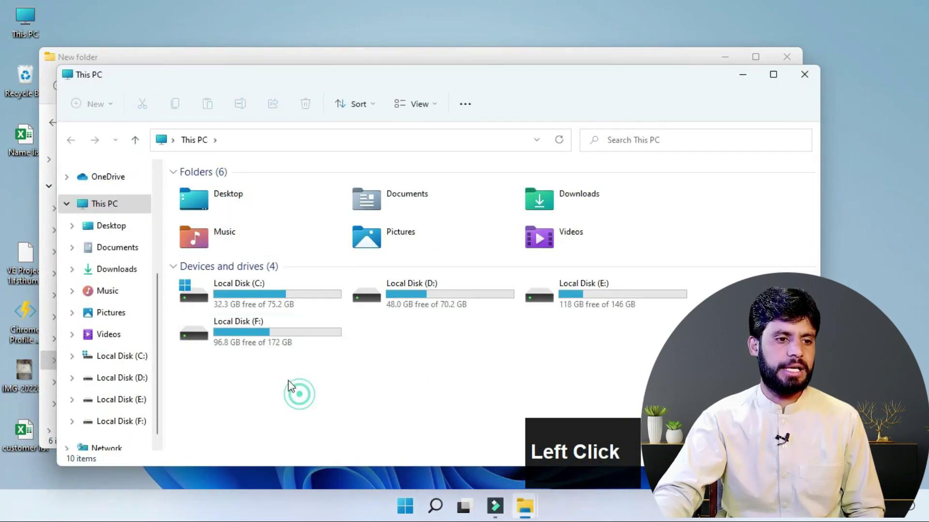
double_click(245, 337)
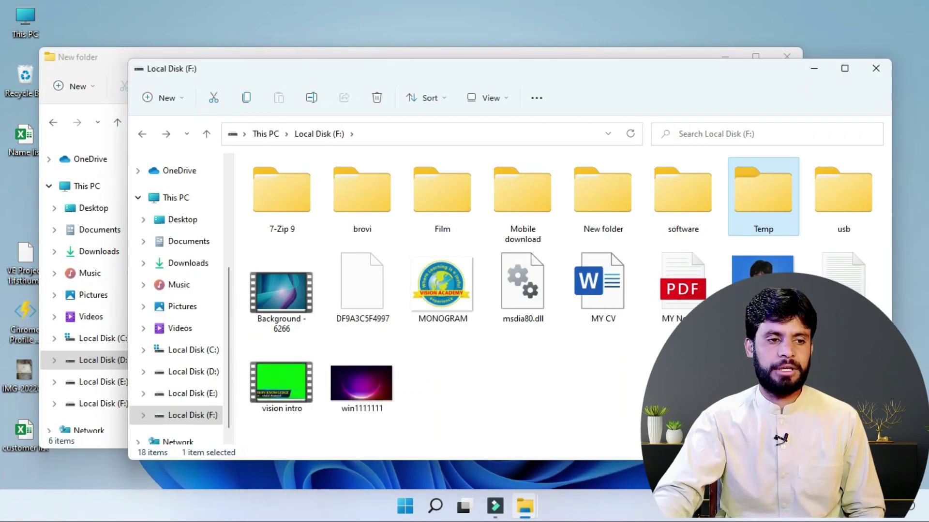
double_click(770, 208)
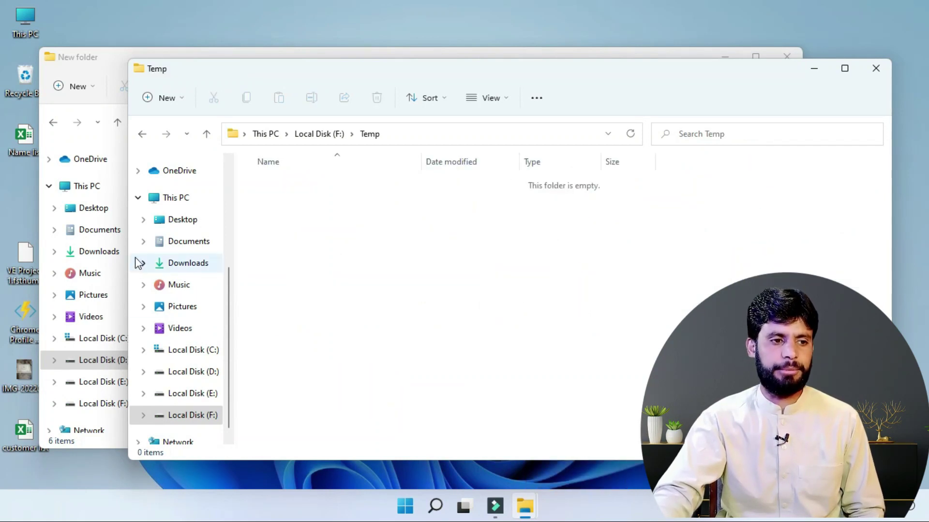
left_click_drag(127, 251, 435, 251)
Step: Arrange the Temp and New folder windows side by side
left_click_drag(594, 82, 655, 82)
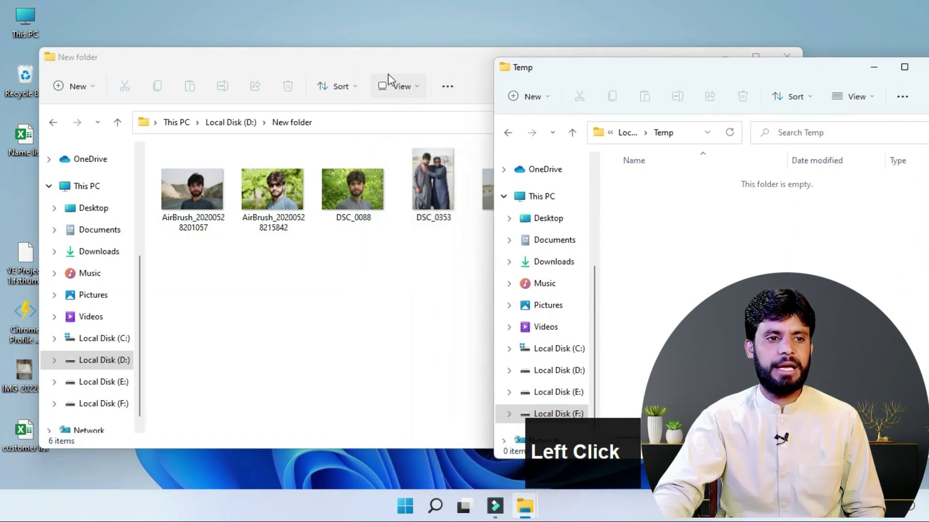
left_click_drag(400, 63, 335, 57)
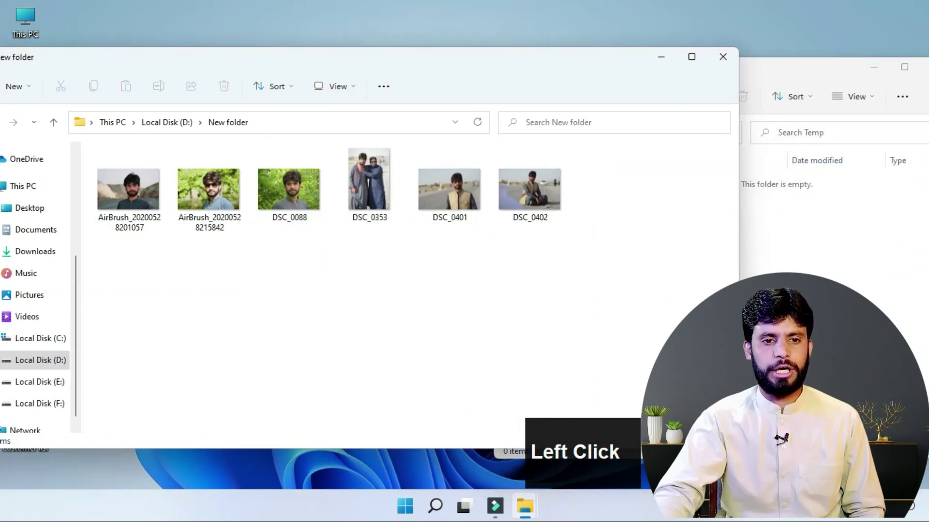
left_click(761, 255)
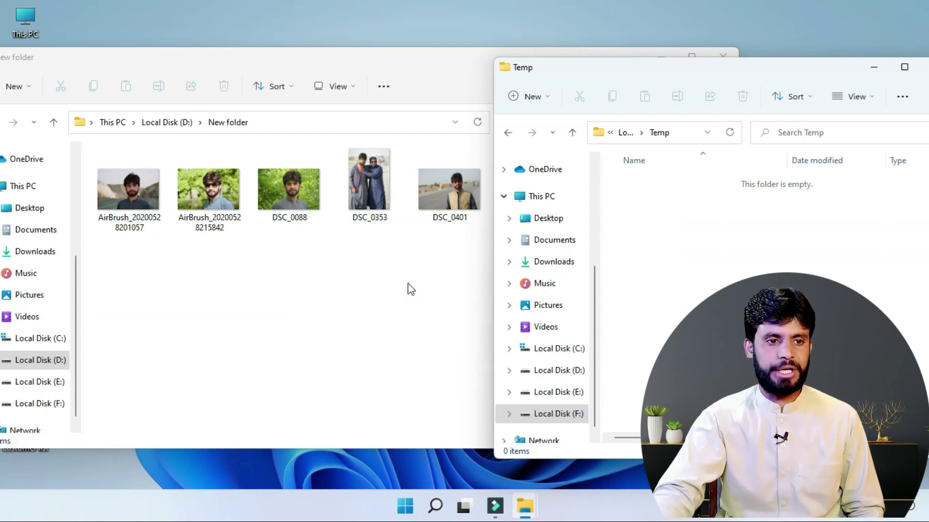
left_click(390, 285)
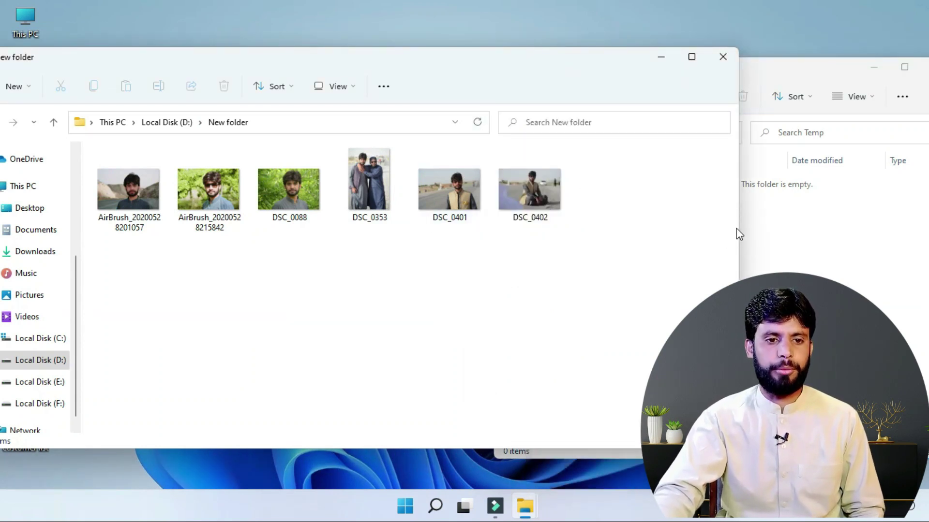
left_click_drag(740, 236, 538, 257)
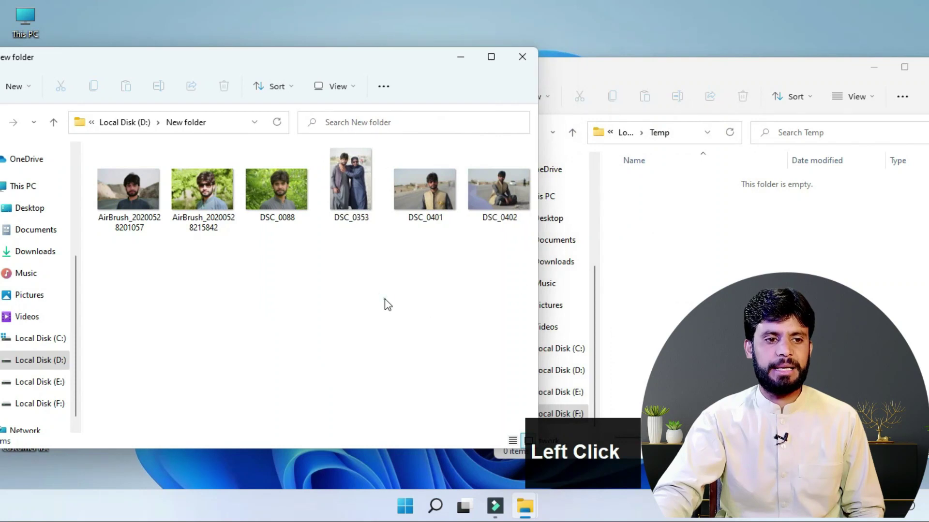
left_click(385, 299)
left_click(419, 190)
left_click_drag(419, 191, 695, 247)
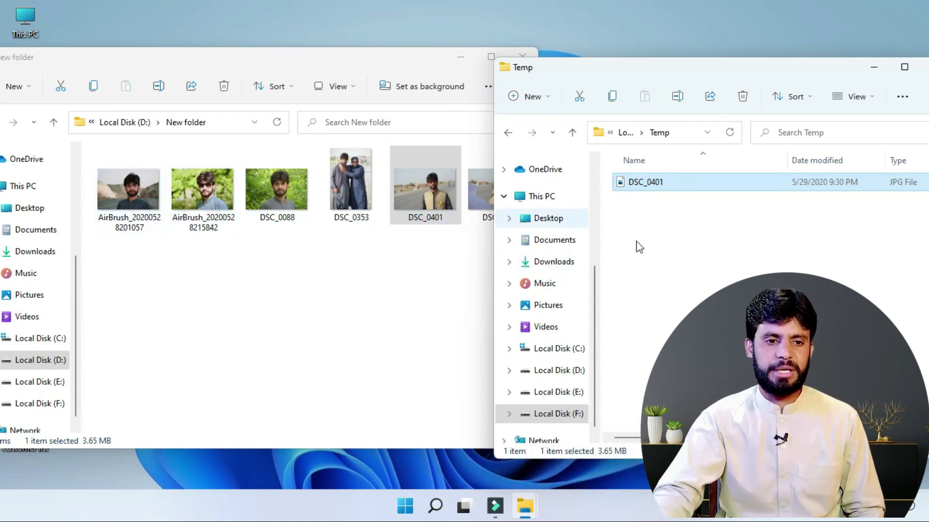
left_click(295, 313)
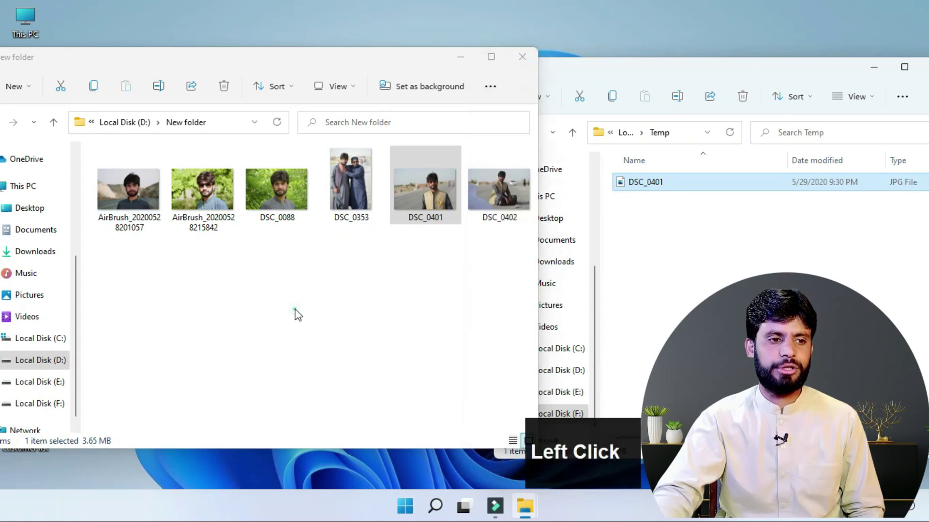
left_click(122, 193)
mouse_move(122, 192)
left_mouse_down()
mouse_move(209, 215)
mouse_move(716, 268)
left_mouse_up()
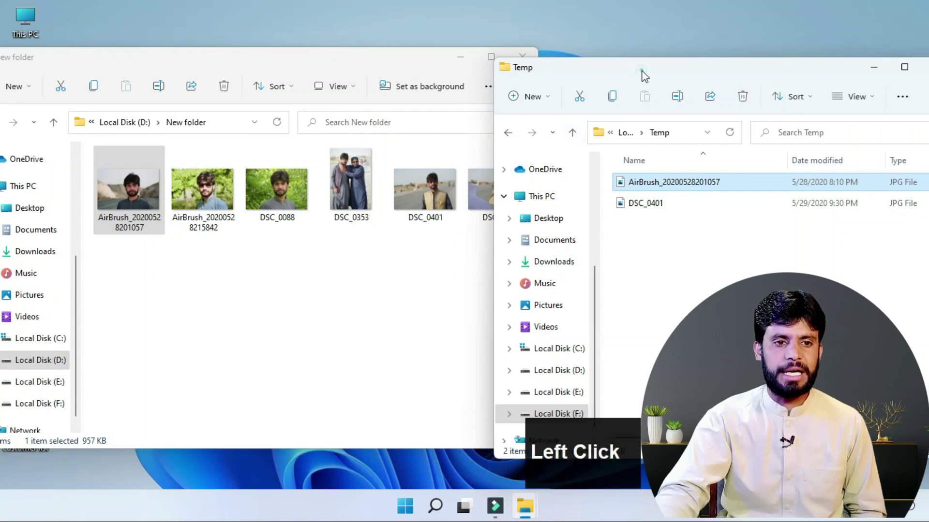
Step: Close the Temp window and maximize the New folder window
left_click_drag(643, 74, 625, 79)
left_click(855, 66)
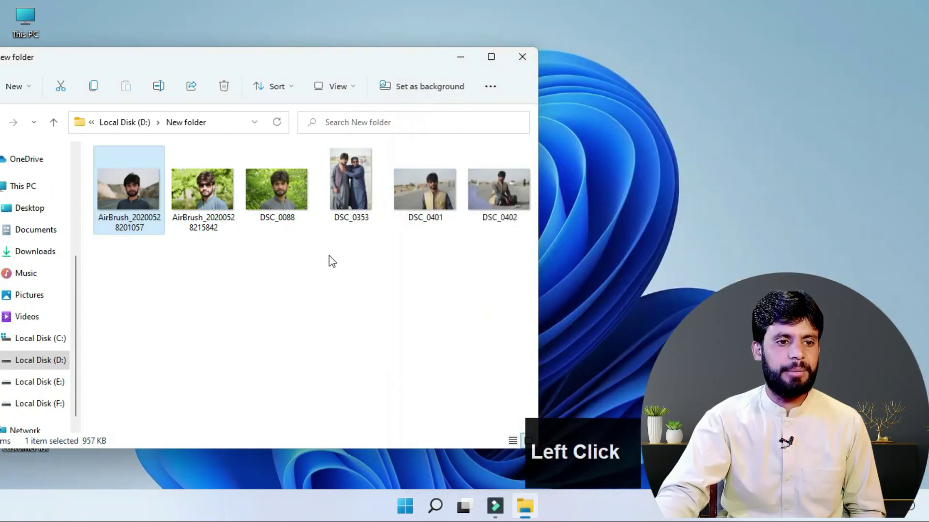
left_click(491, 56)
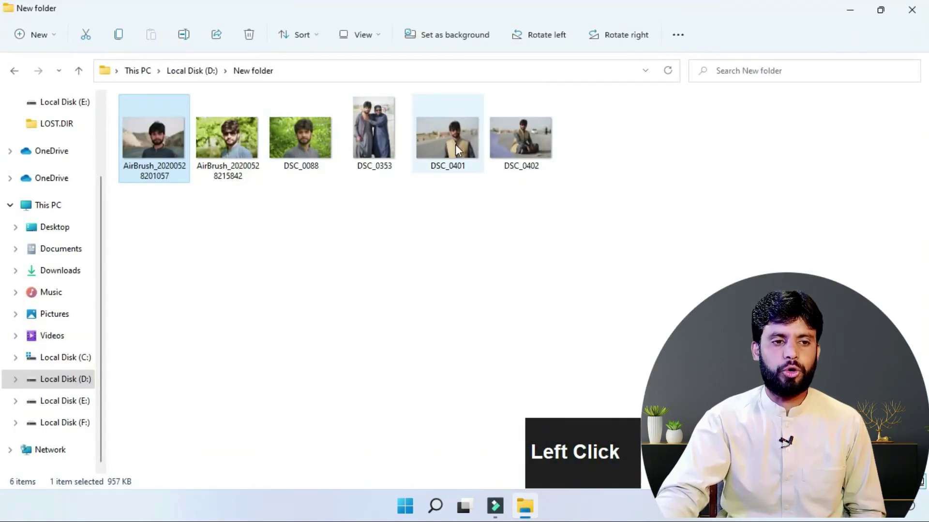
key("ctrl")
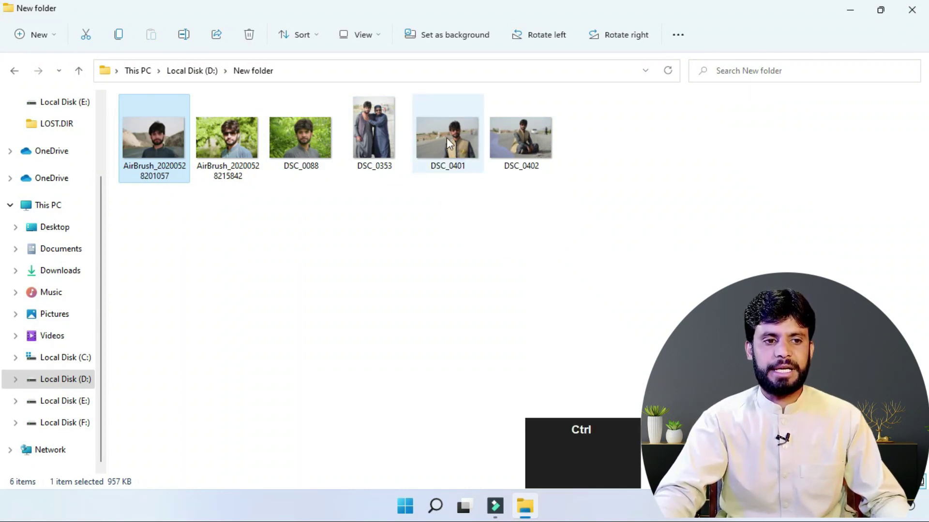
left_click_drag(445, 133, 444, 216)
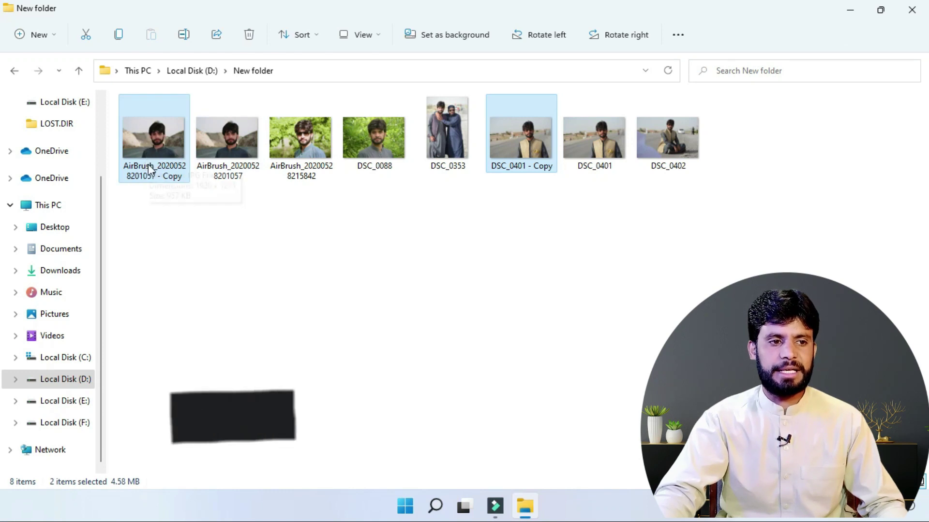
left_click(241, 277)
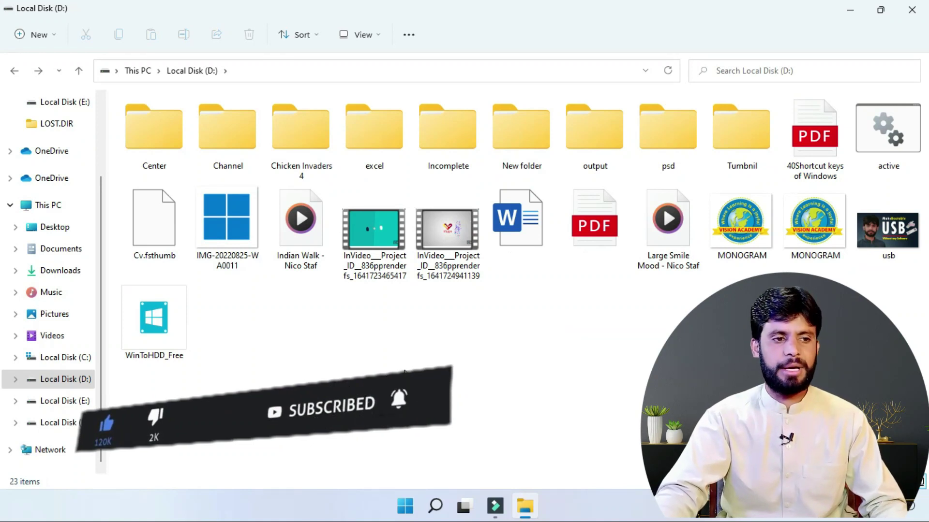
Step: Duplicate the Center folder on Local Disk (D:)
left_click(156, 145)
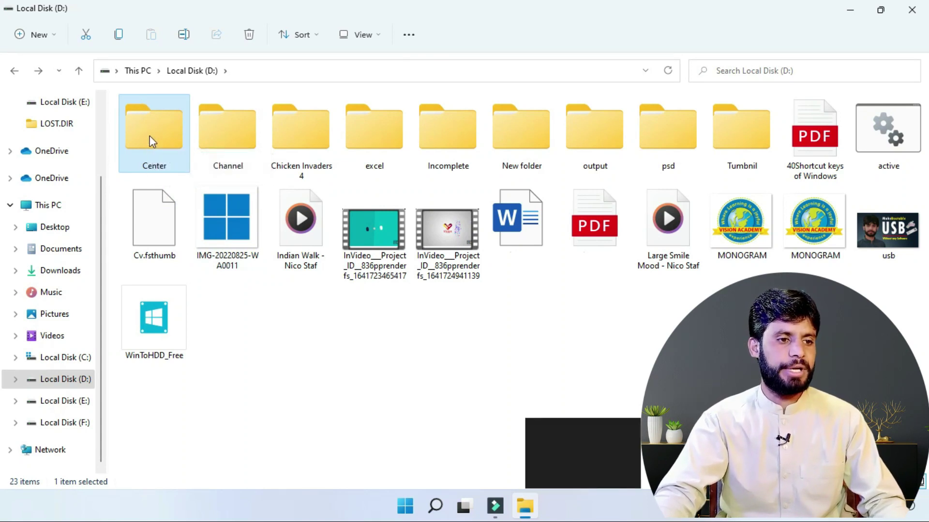
left_click_drag(150, 126, 207, 294)
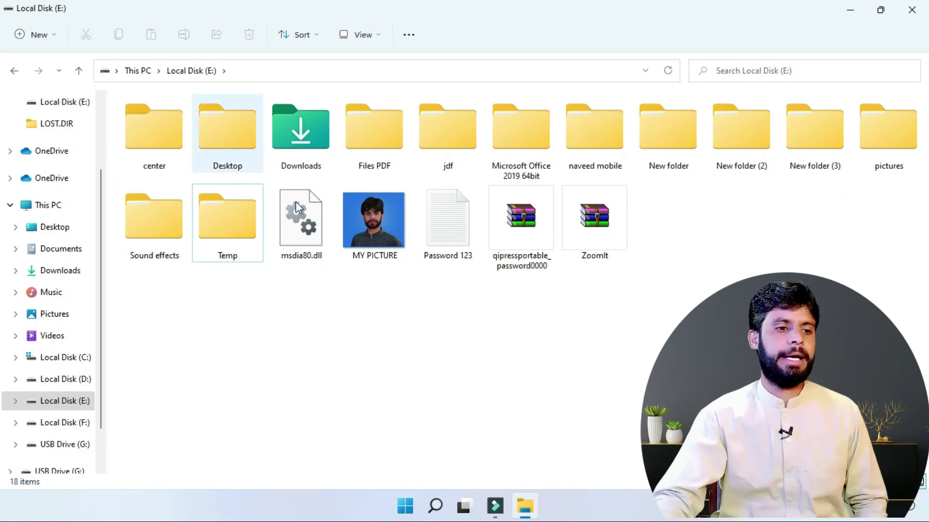
left_click(367, 237)
Step: Send a copy of the Temp folder to USB Drive (G:) via Send to
left_click(216, 232)
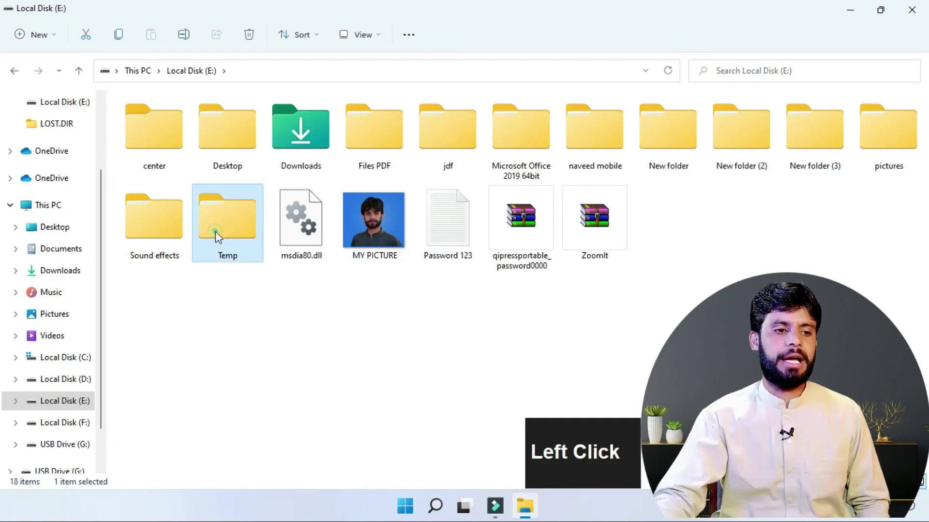
right_click(227, 227)
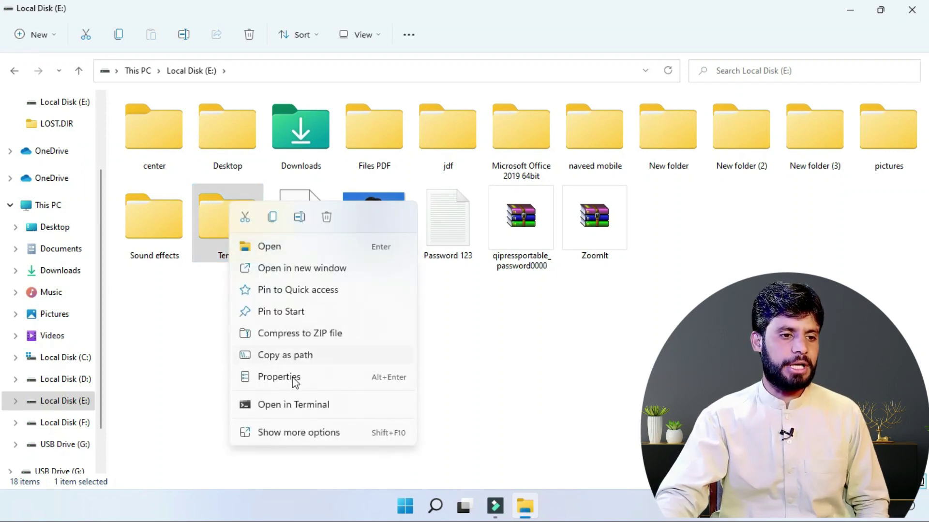
left_click(287, 433)
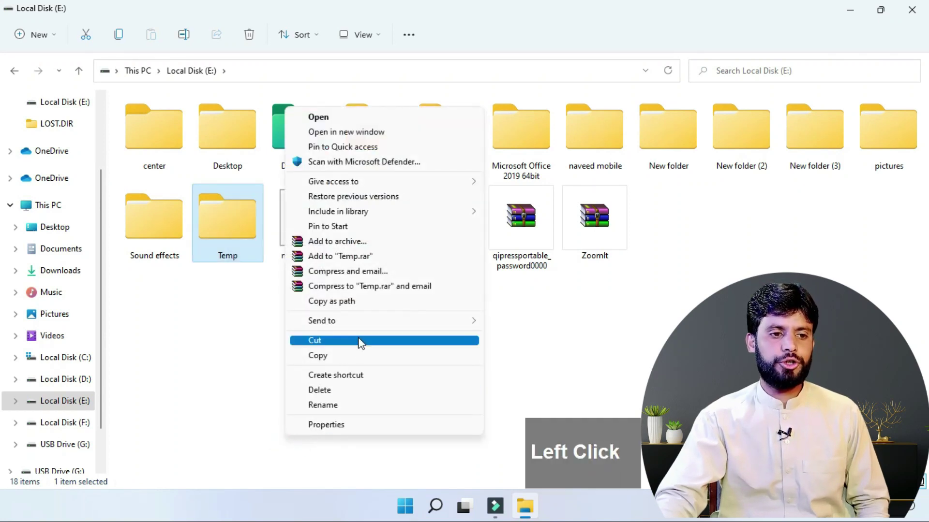
mouse_move(342, 331)
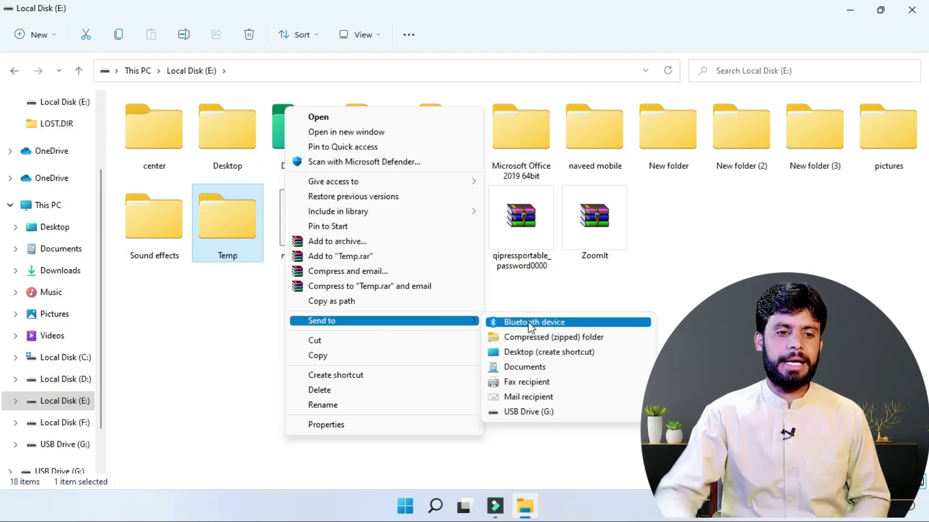
left_click(513, 415)
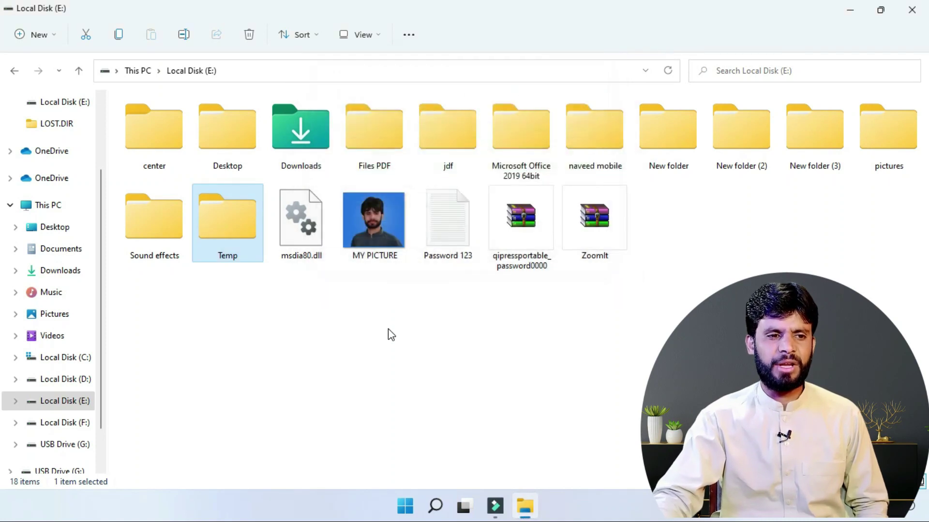
left_click(374, 237)
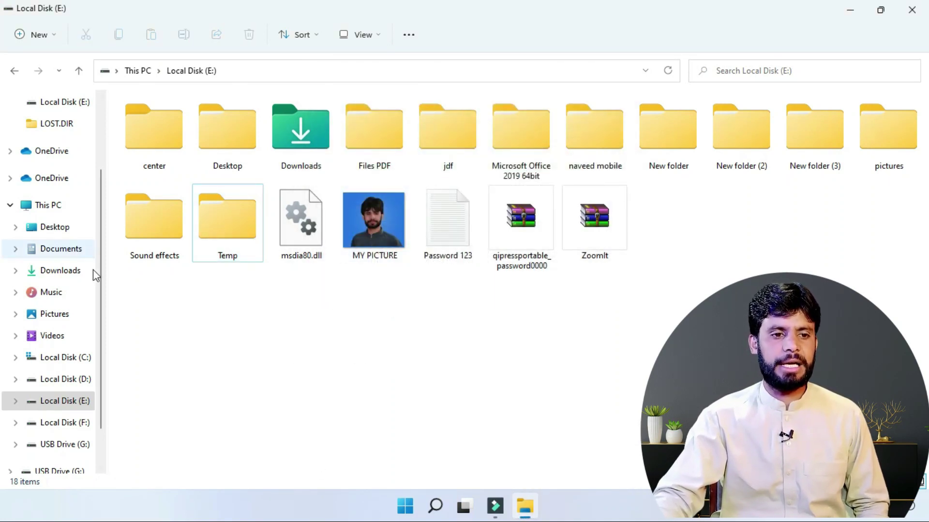
Step: Send a copy of the ZoomIt archive to USB Drive (G:)
right_click(602, 213)
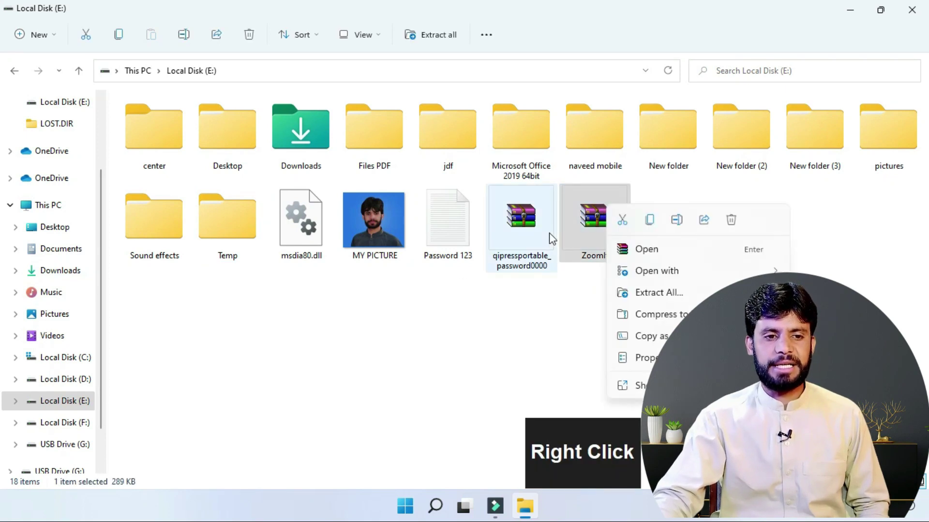
left_click(635, 384)
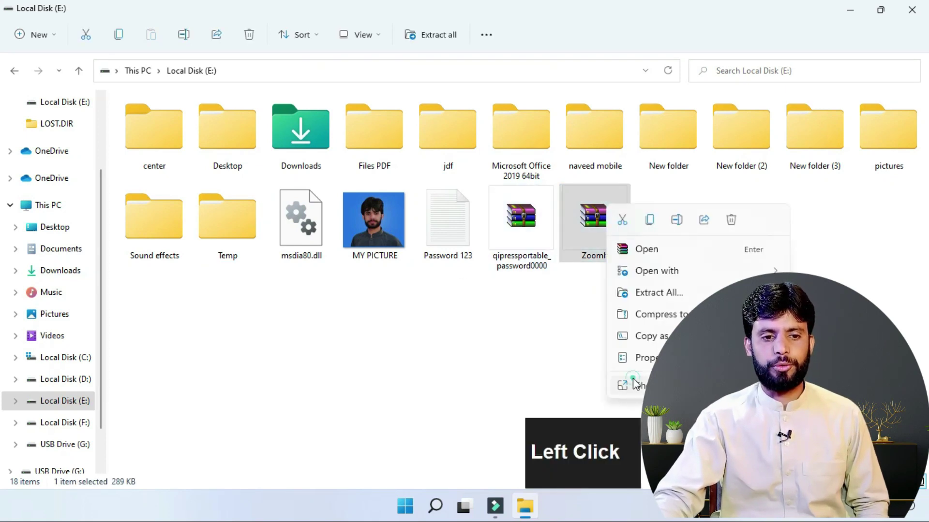
mouse_move(677, 267)
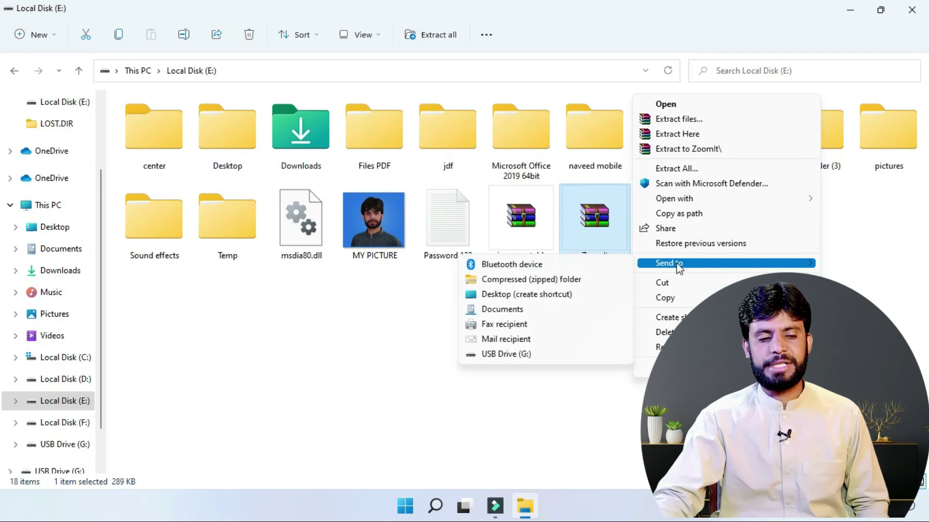
left_click(500, 356)
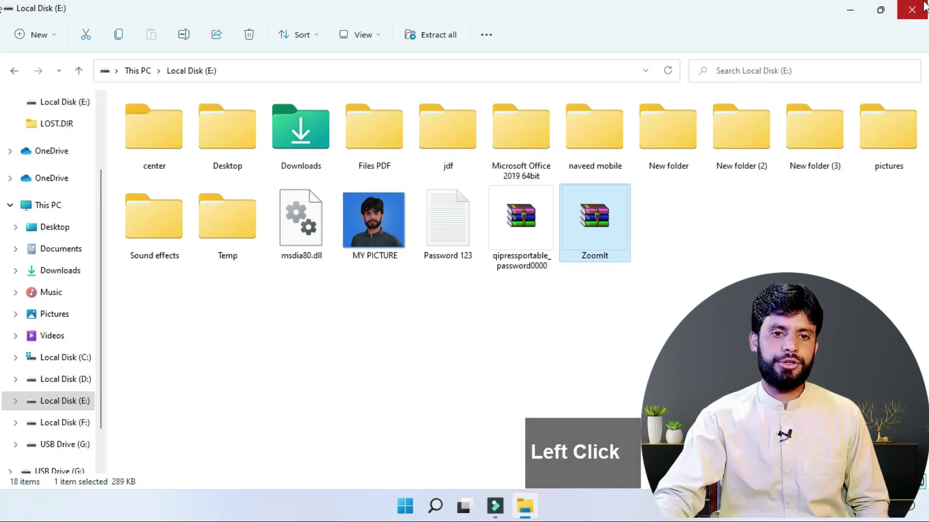
Step: Open USB Drive (G:) from This PC and check the copied Temp folder
left_click(850, 14)
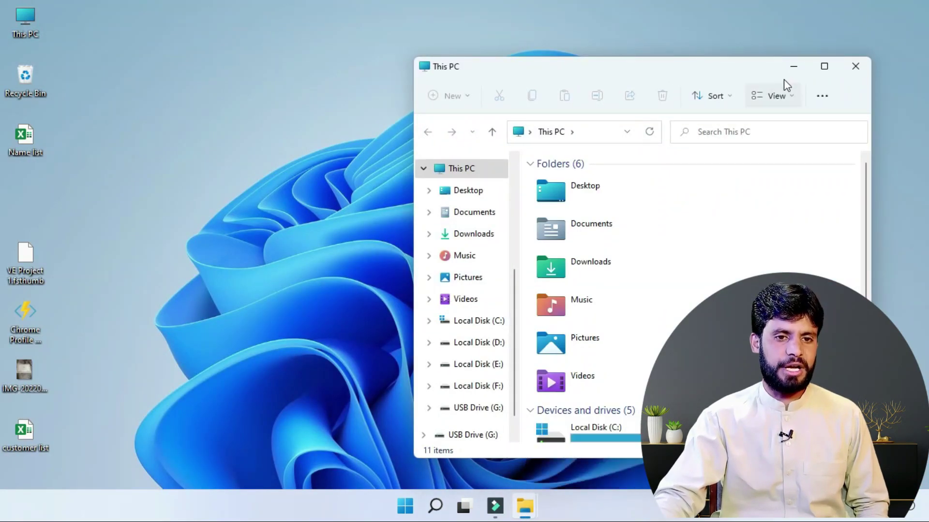
left_click(822, 67)
scroll(138, 271, "down", 2)
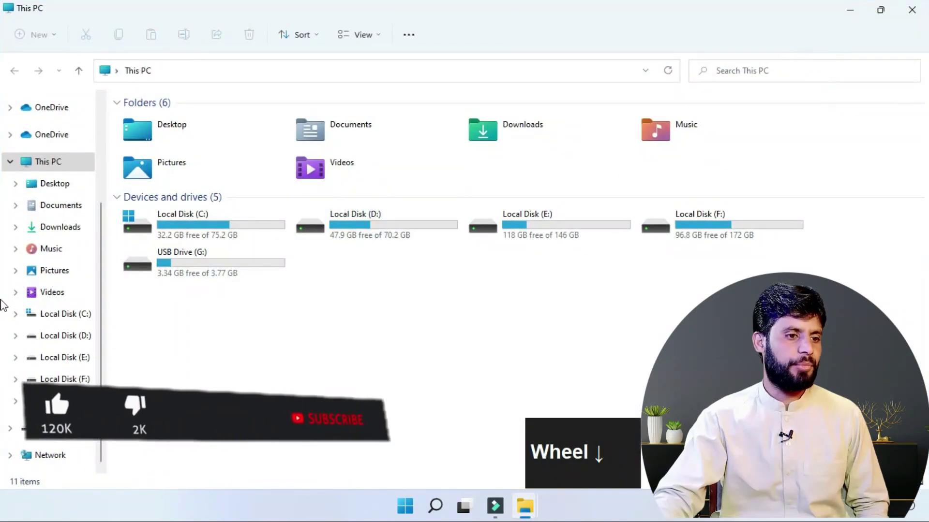
double_click(139, 271)
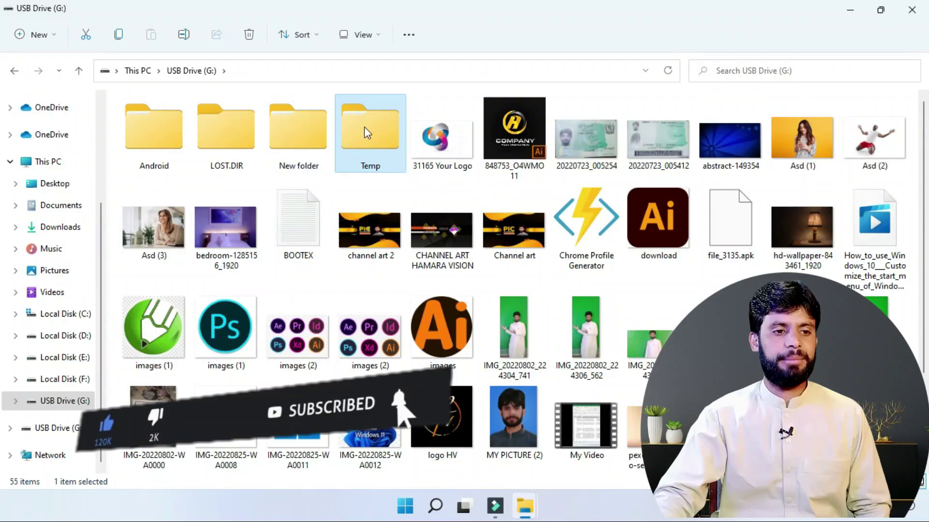
left_click(383, 130)
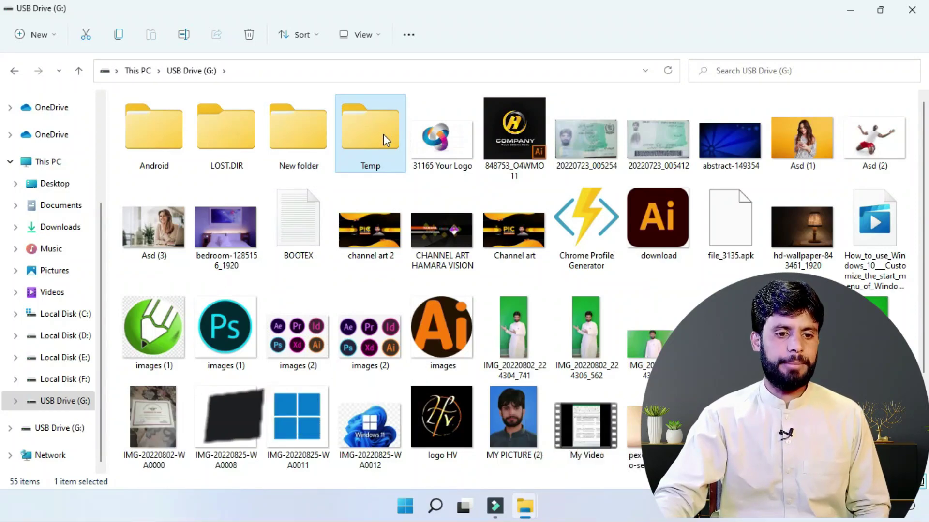
scroll(383, 134, "down", 2)
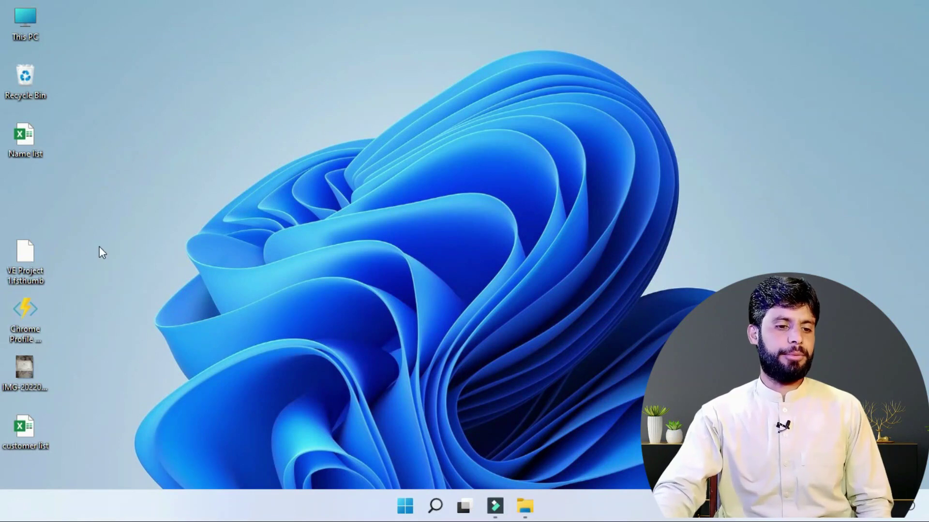
Step: Rename the desktop customer list spreadsheet, typing 'D' as the new name
left_click(85, 290)
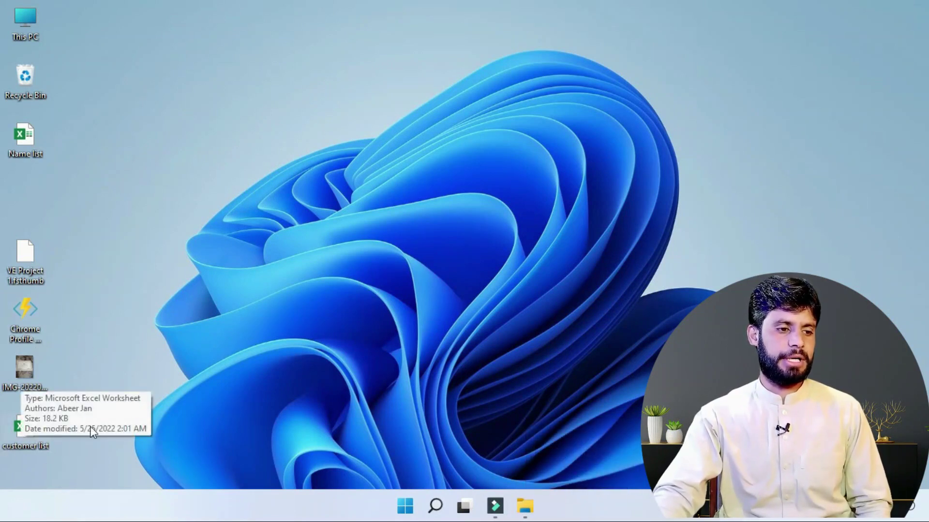
right_click(27, 442)
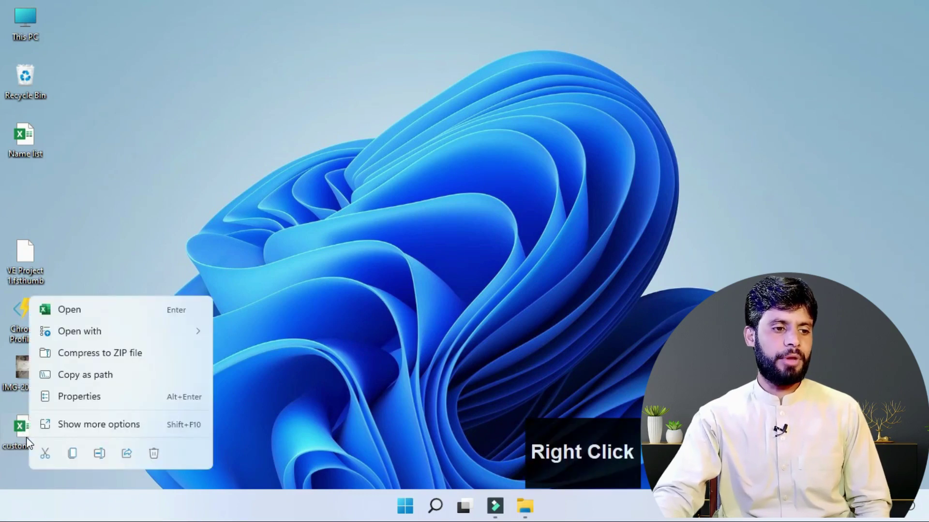
left_click(97, 456)
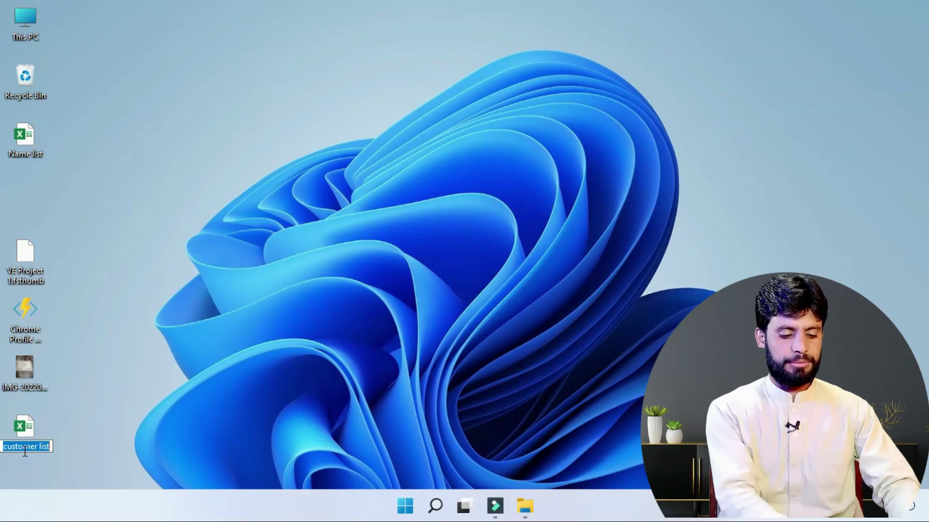
type("D")
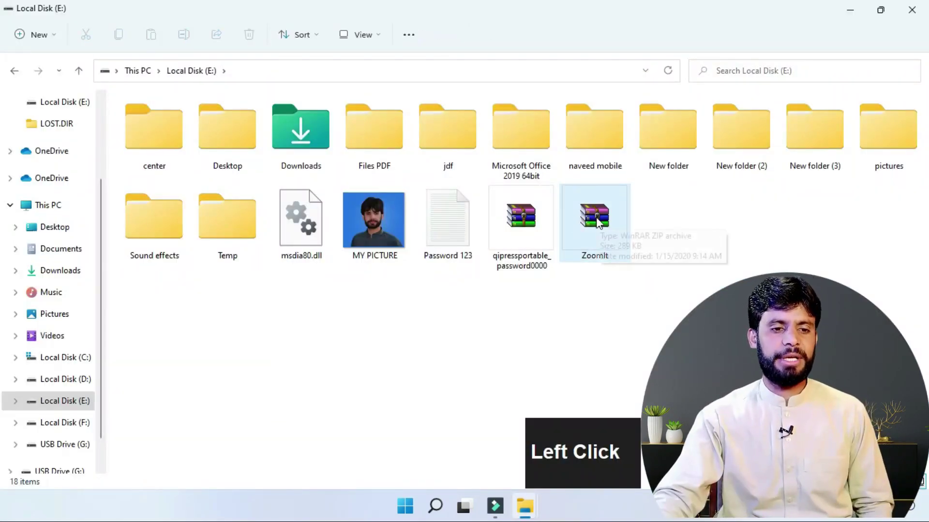
Step: Rename the ZoomIt archive on Local Disk (E:) to 'It' by deleting 'Zoom'
right_click(598, 221)
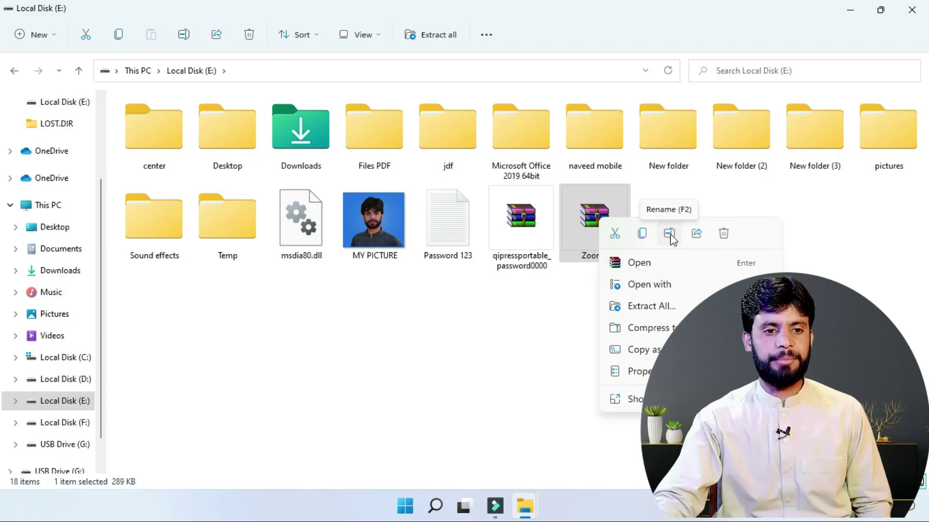
left_click(630, 399)
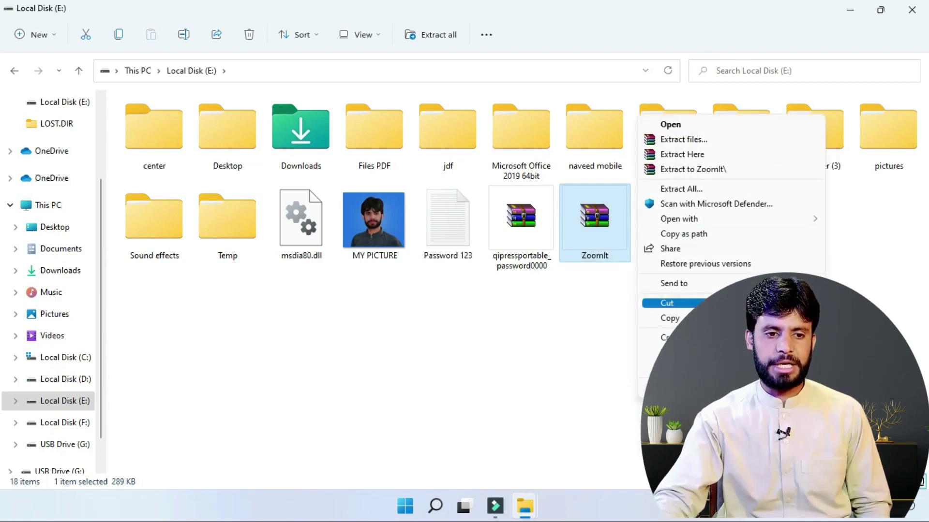
left_click(648, 368)
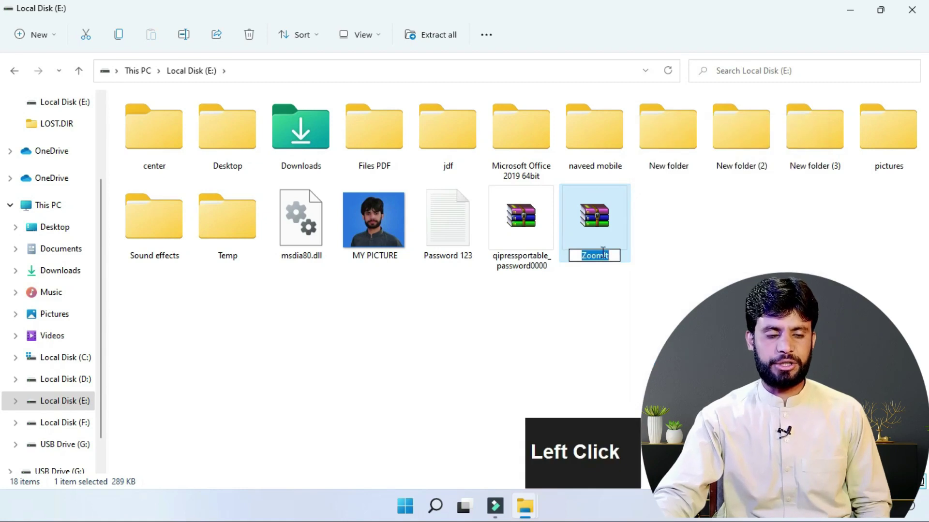
key("BackSpace")
left_click(360, 312)
left_click(425, 338)
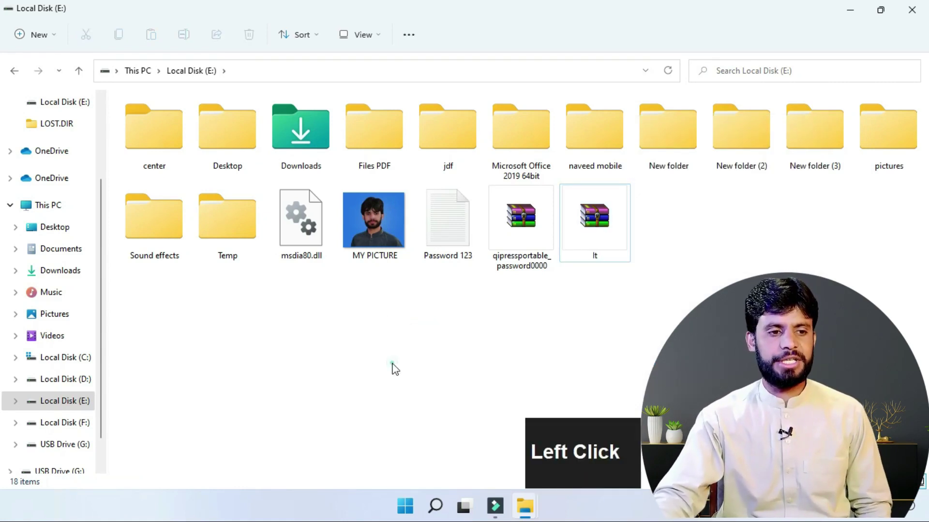
Step: Select the MY PICTURE photo and bring up its context menu
left_click(362, 234)
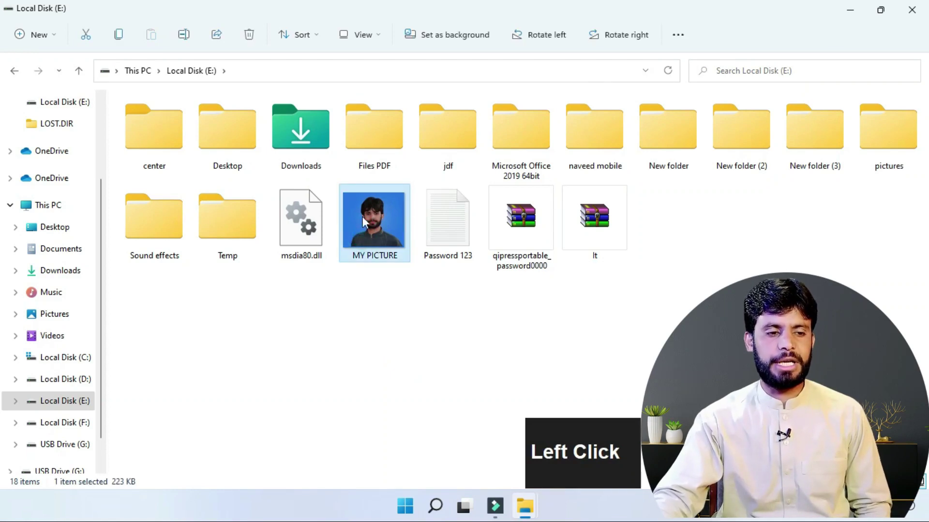
mouse_move(376, 233)
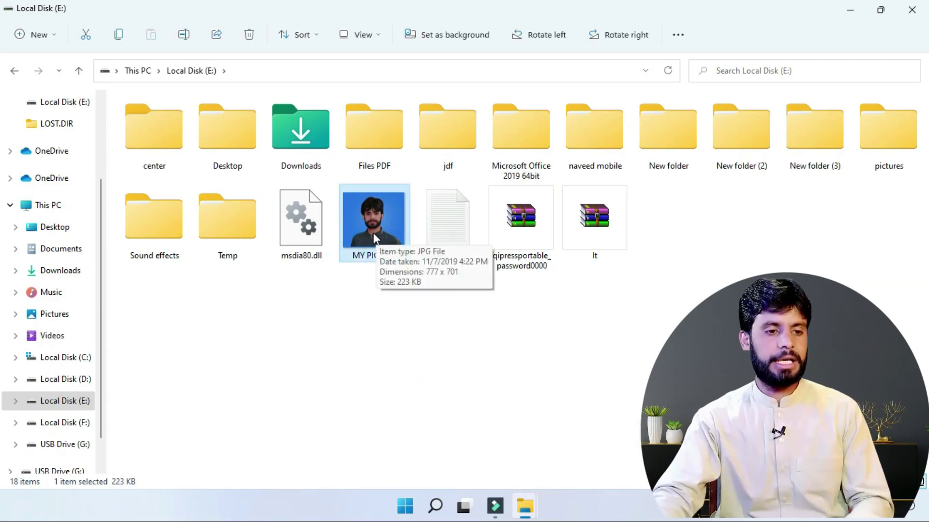
right_click(370, 224)
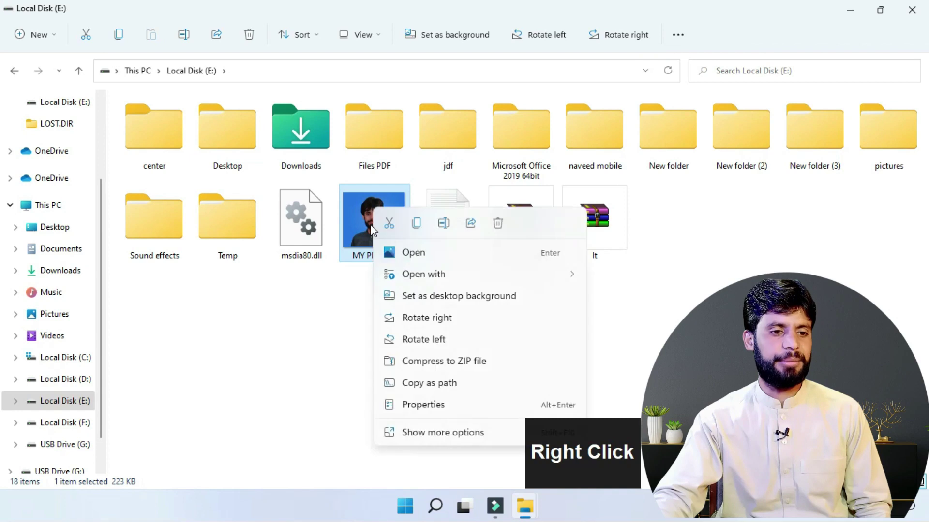
Step: Delete MY PICTURE, then restore it from the desktop Recycle Bin to Local Disk (E:)
left_click(497, 224)
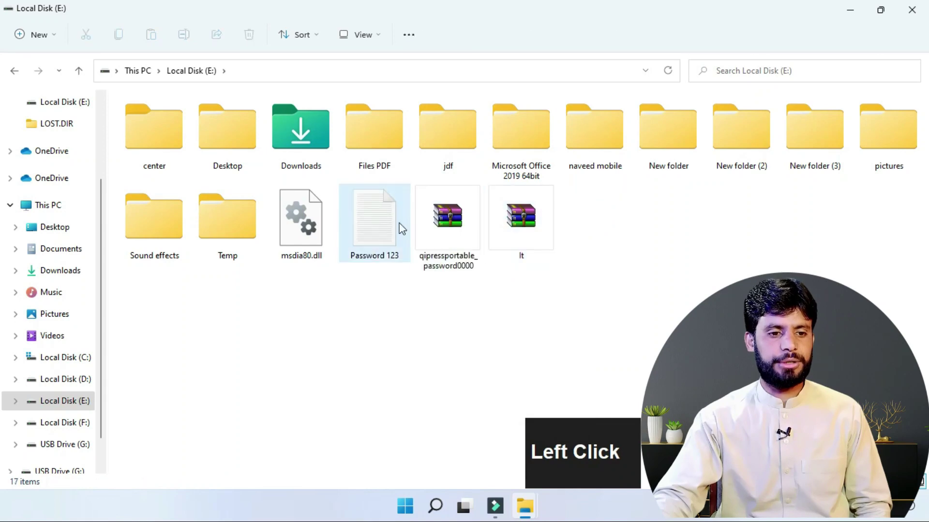
left_click(880, 9)
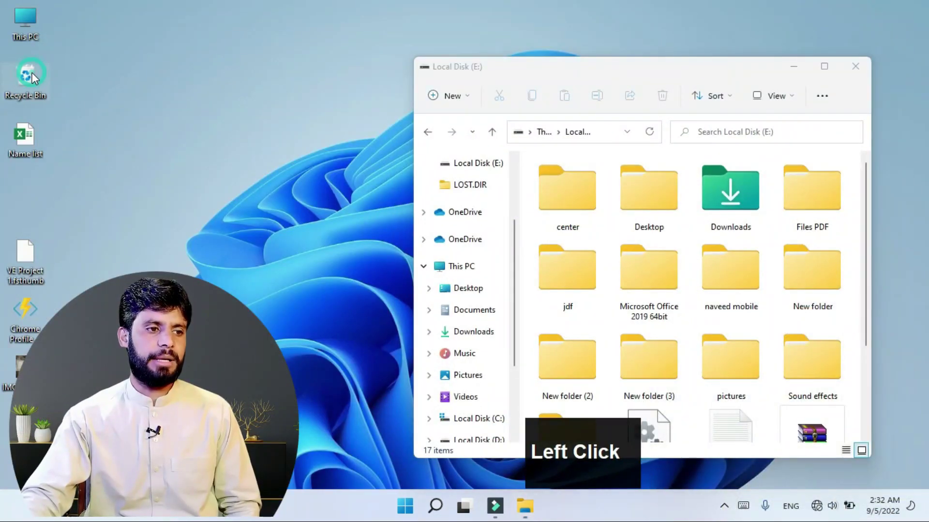
double_click(30, 74)
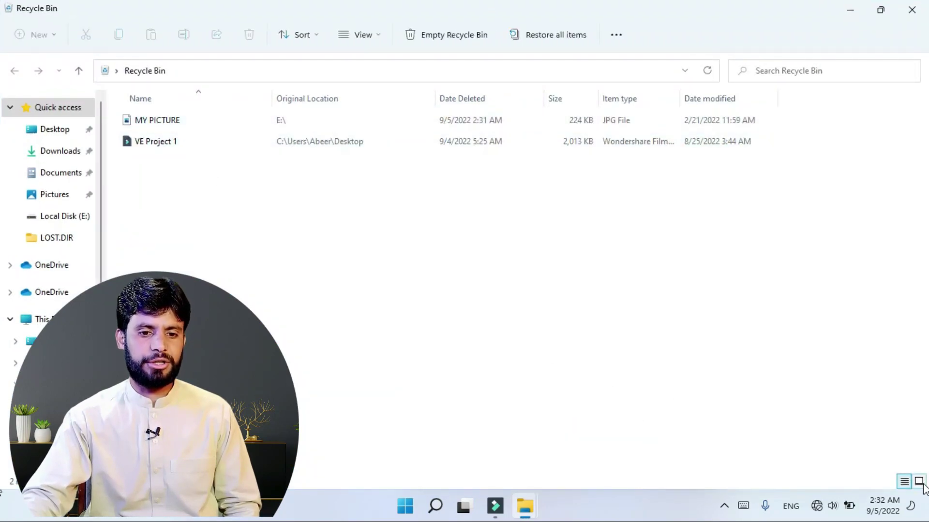
left_click(919, 481)
left_click(141, 141)
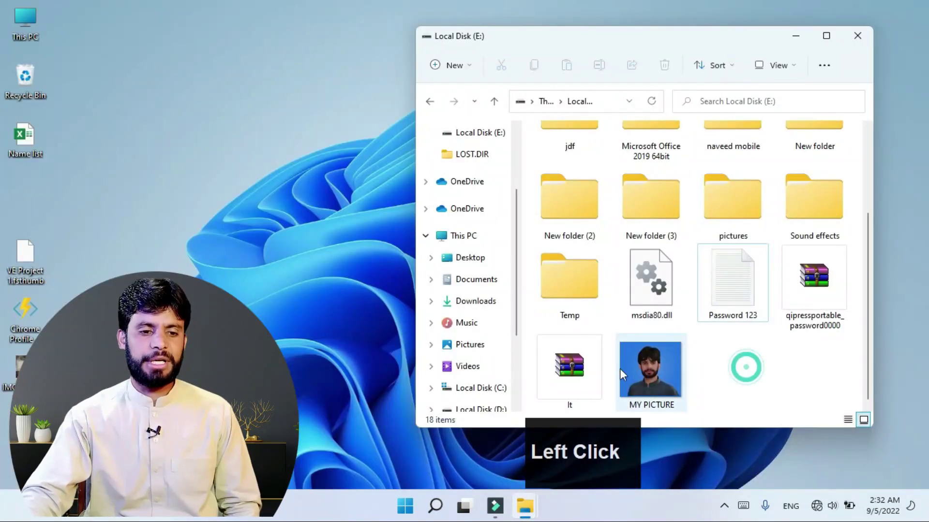
left_click(621, 370)
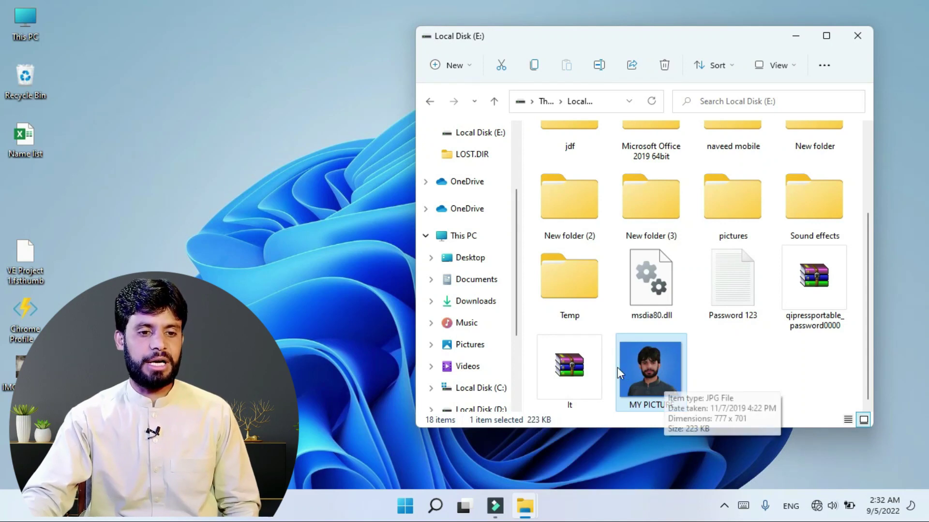
Step: Shift-delete the MY PICTURE photo and confirm Yes to remove it permanently
left_click(741, 365)
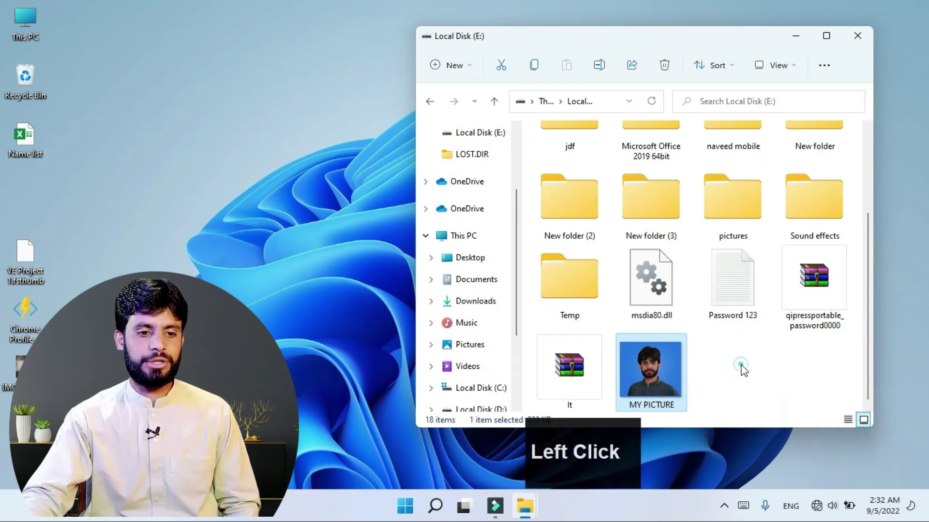
right_click(669, 377)
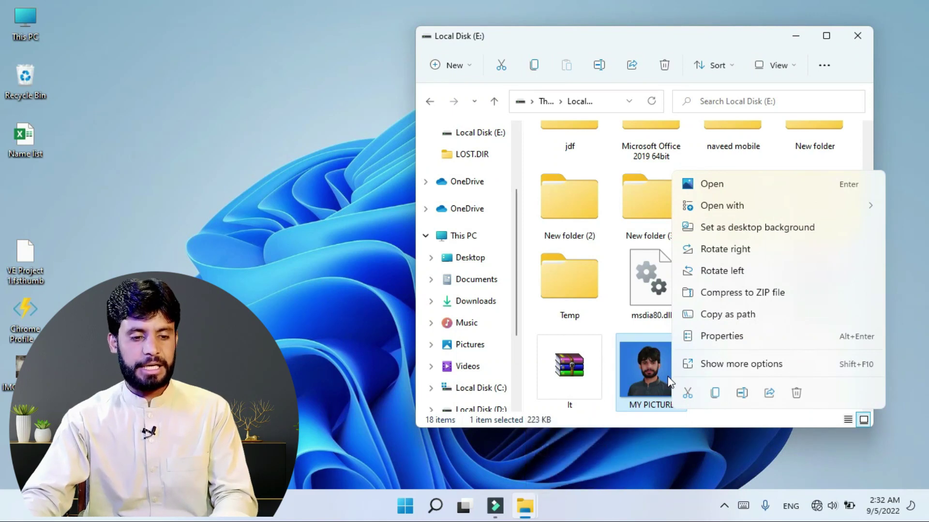
key("shift")
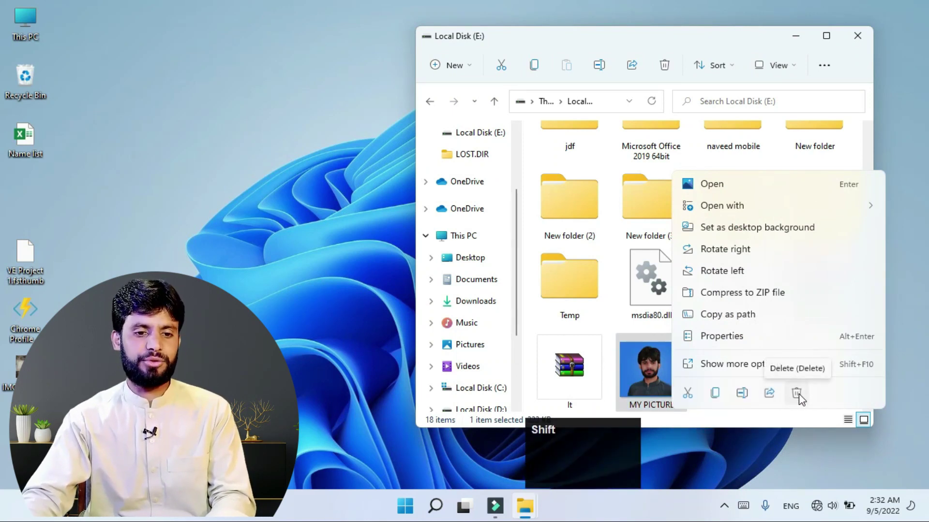
left_click(796, 394, "shift")
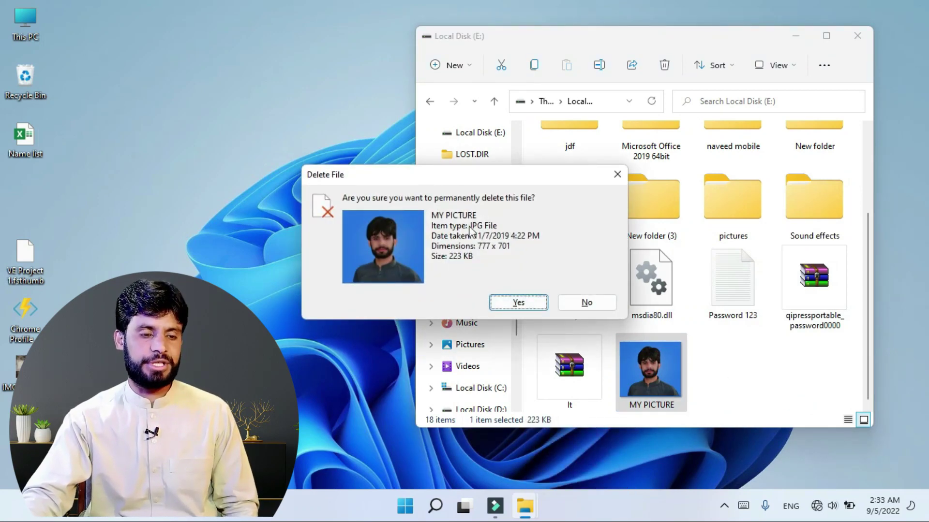
left_click(521, 305)
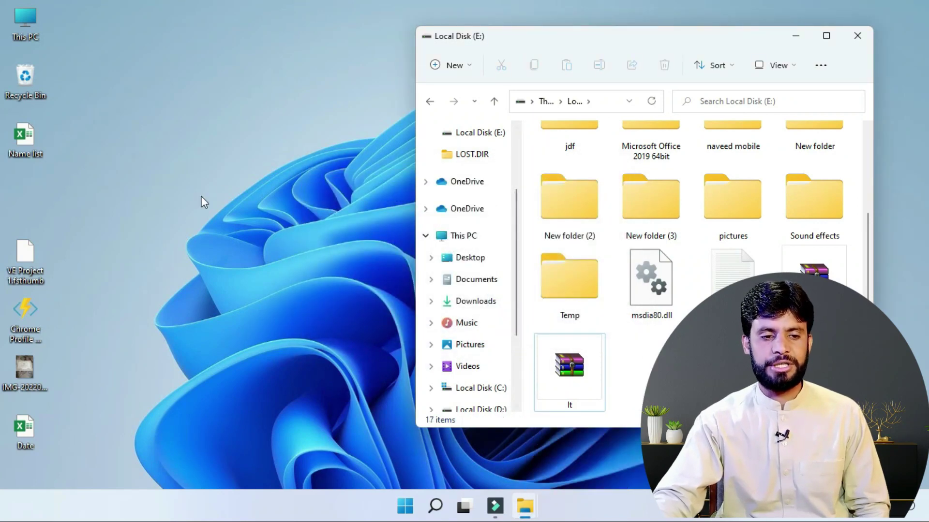
Step: Close the E: window and cut the Name list spreadsheet from the desktop
left_click(857, 35)
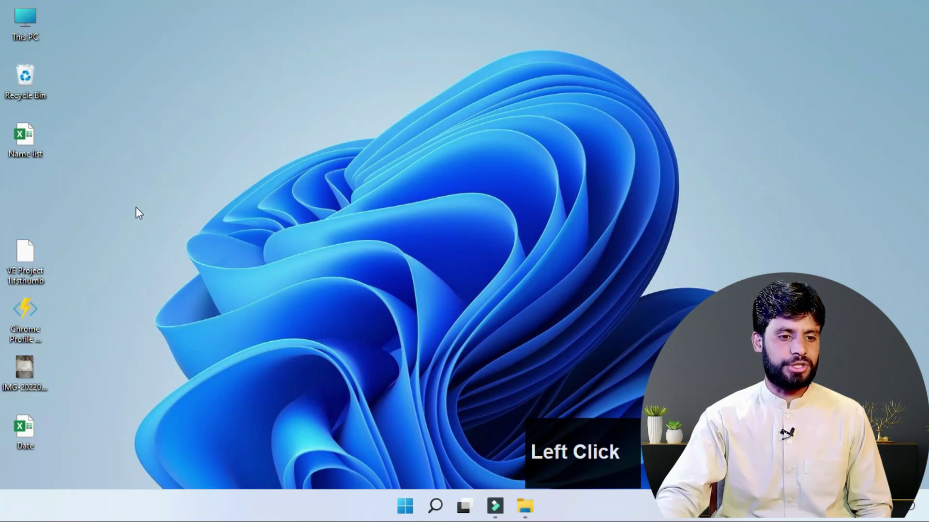
left_click(27, 145)
left_click(39, 155, "ctrl")
key("ctrl+x")
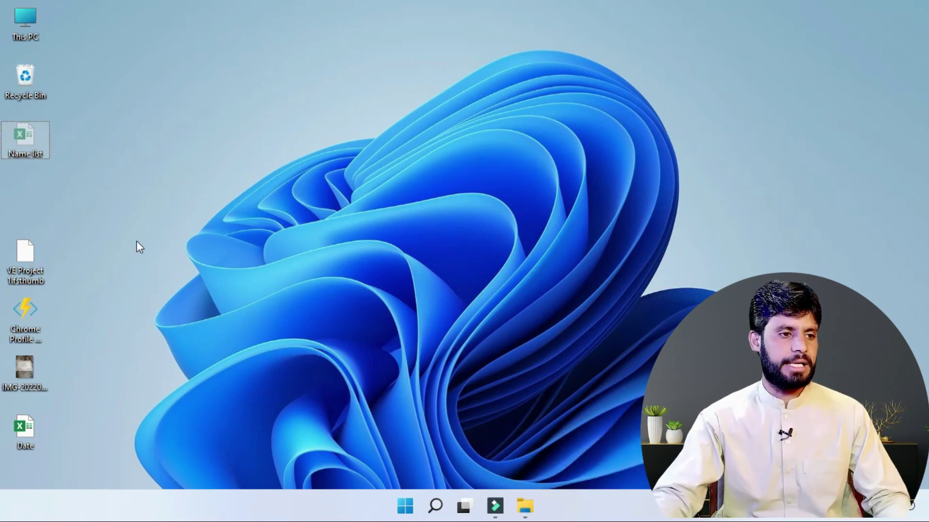
Step: Paste Name list into Local Disk (F:) via This PC and maximize the Explorer window
double_click(18, 24)
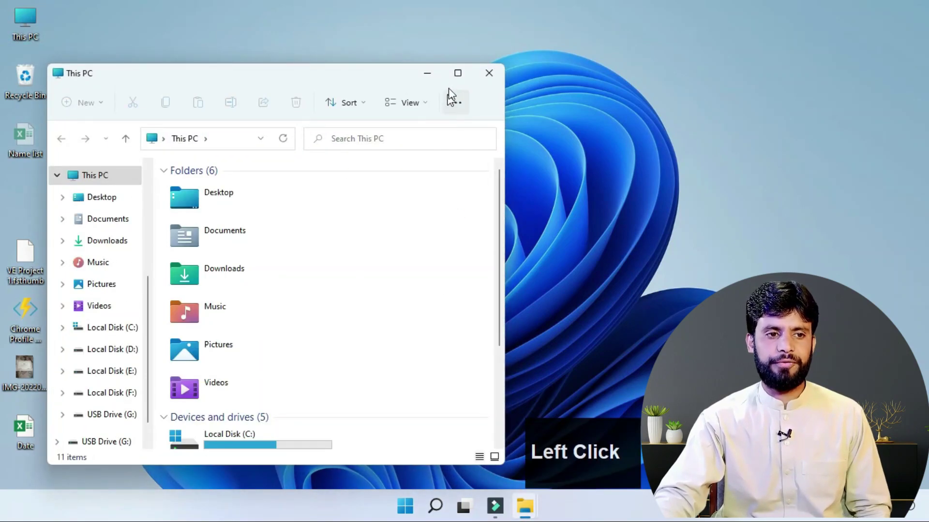
left_click(457, 73)
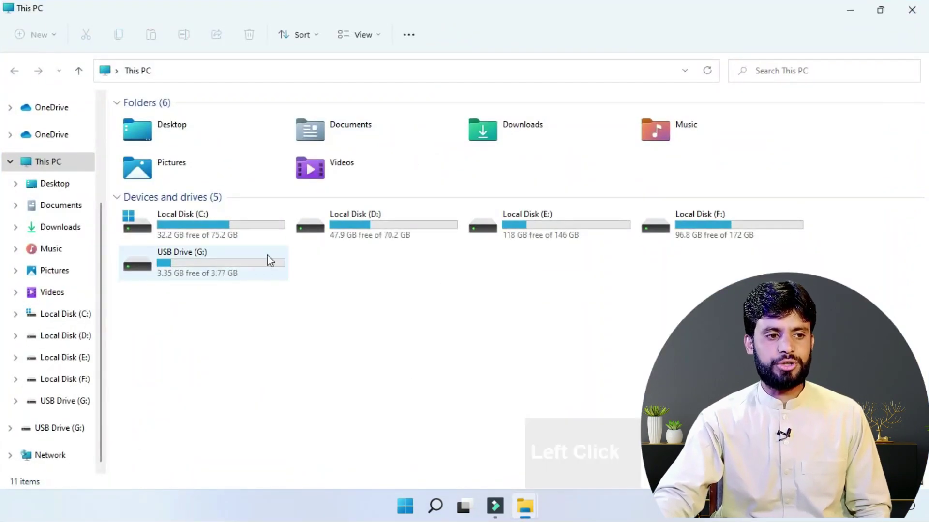
double_click(677, 225)
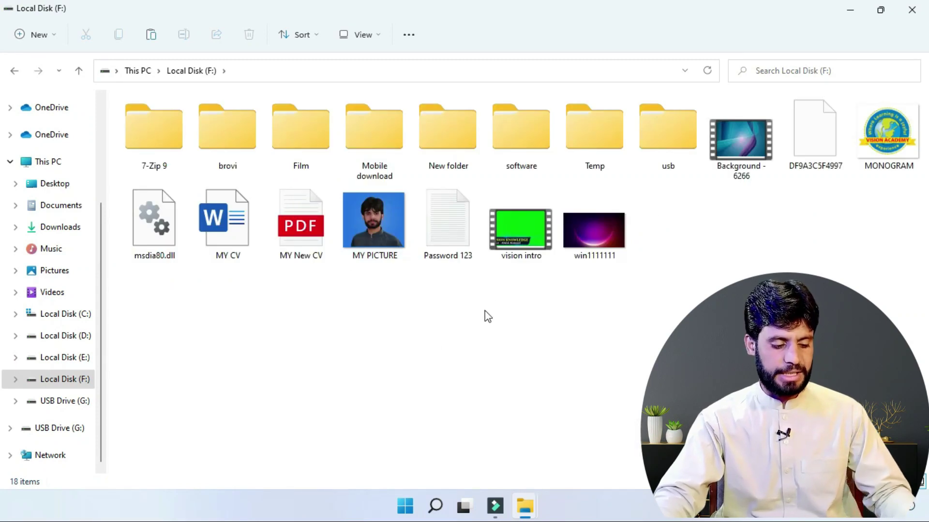
key("ctrl+v")
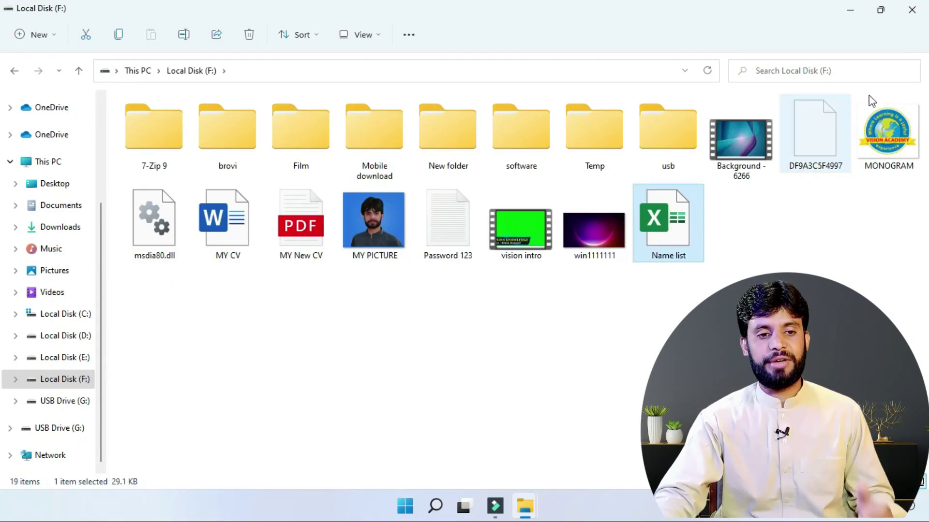
left_click(880, 11)
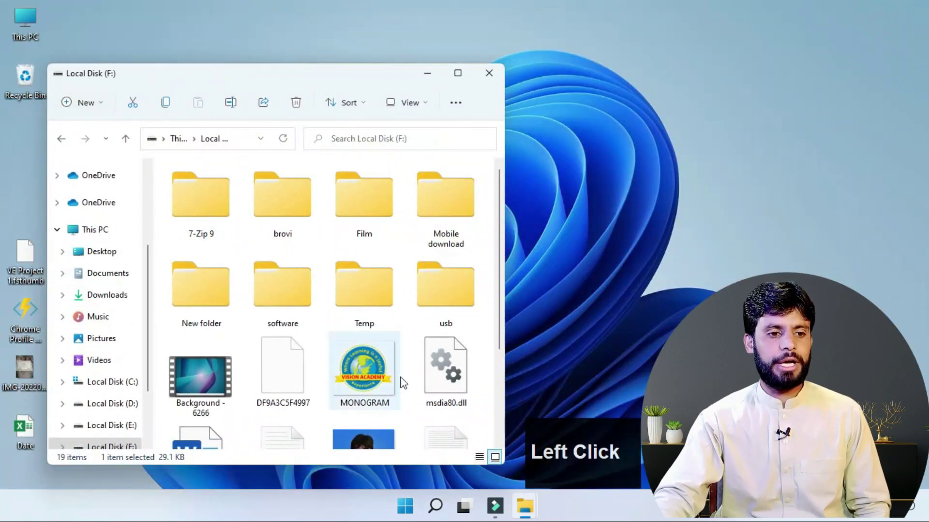
left_click_drag(356, 79, 552, 50)
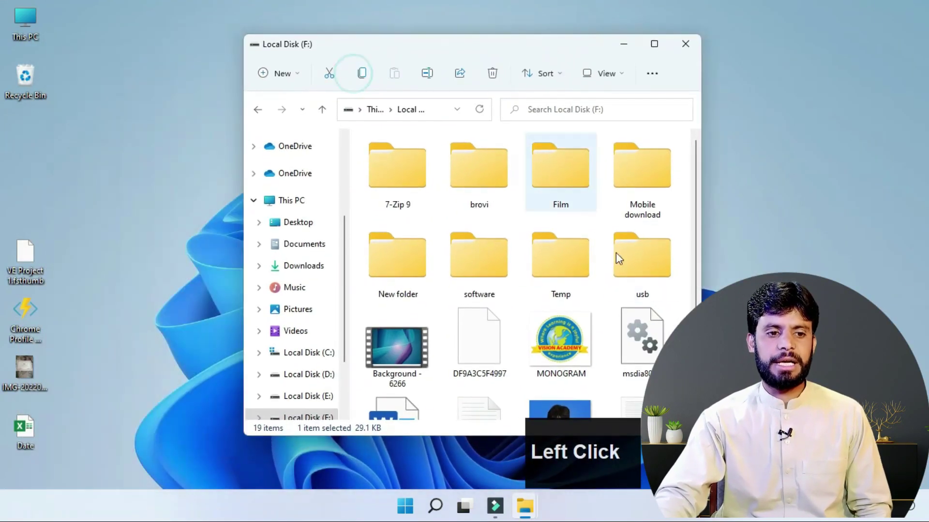
left_click(654, 44)
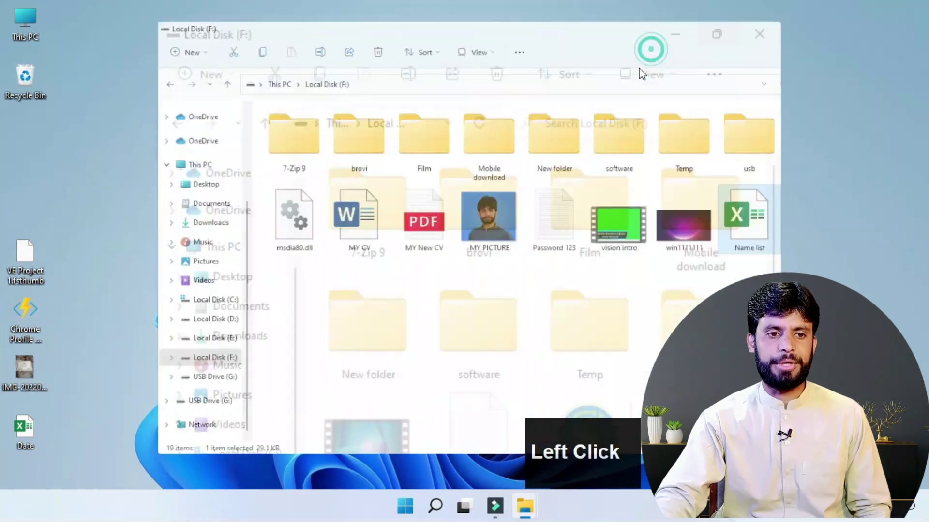
left_click(454, 336)
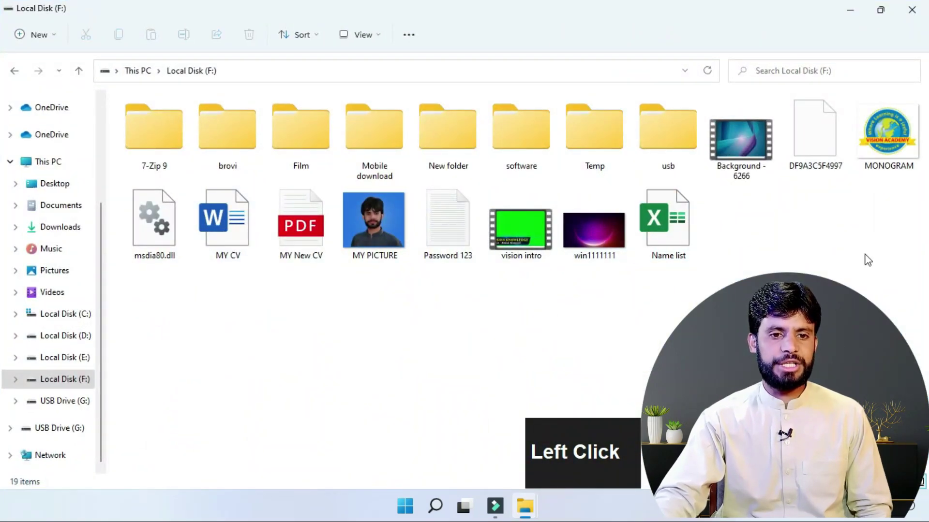
Step: Copy the MONOGRAM image into the F: Temp folder and minimize Explorer
left_click(902, 166)
key("ctrl+c")
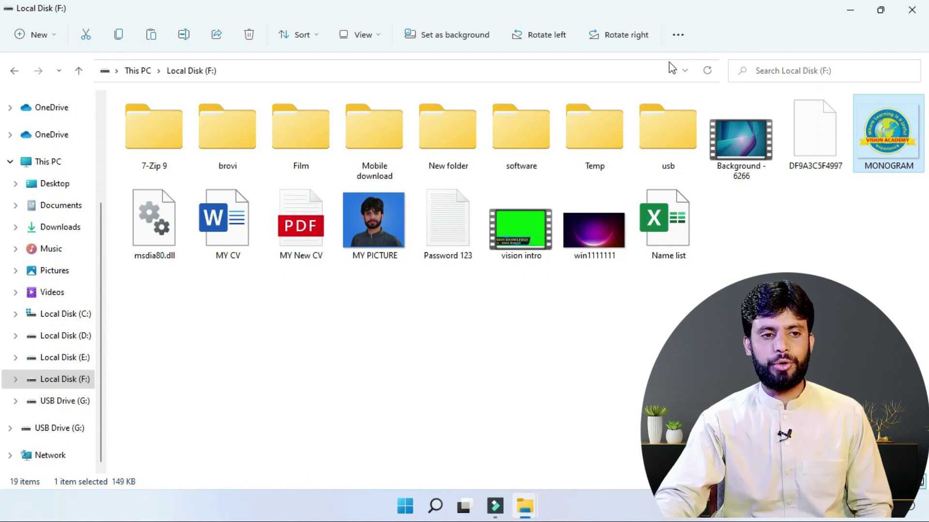
double_click(611, 139)
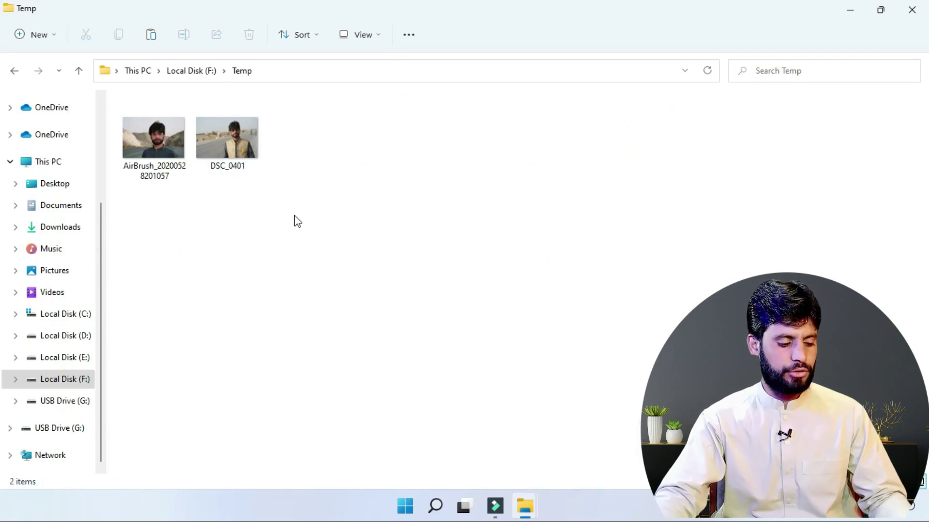
key("ctrl")
key("ctrl+v")
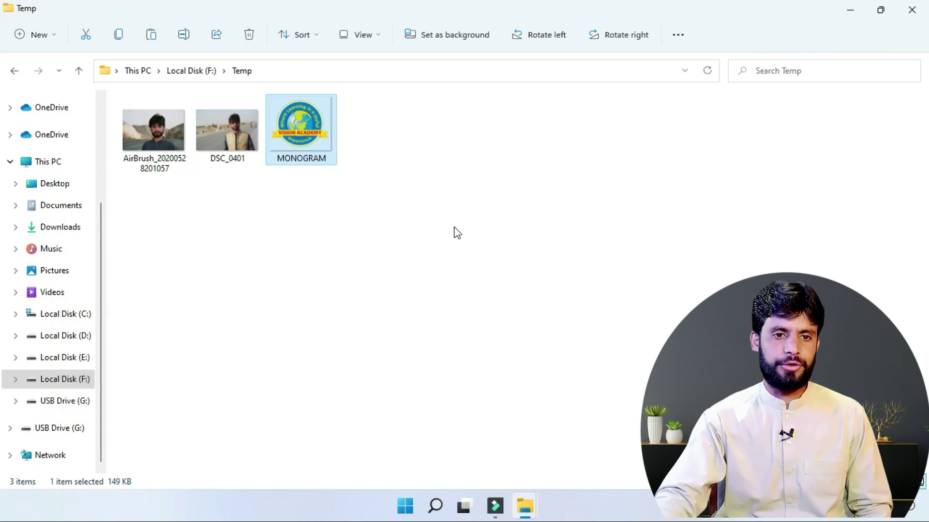
left_click(850, 10)
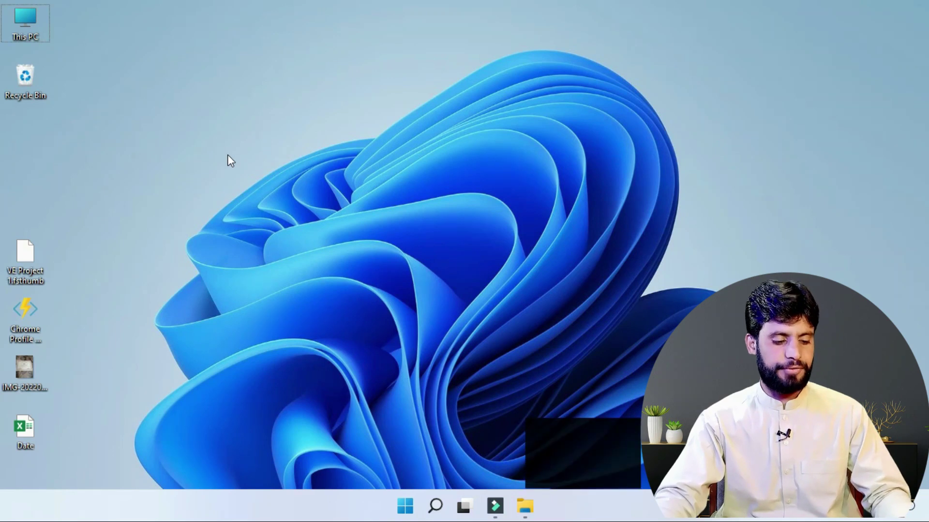
Step: Paste MONOGRAM onto the desktop and rename the Date spreadsheet to 'sds' with F2
key("ctrl+v")
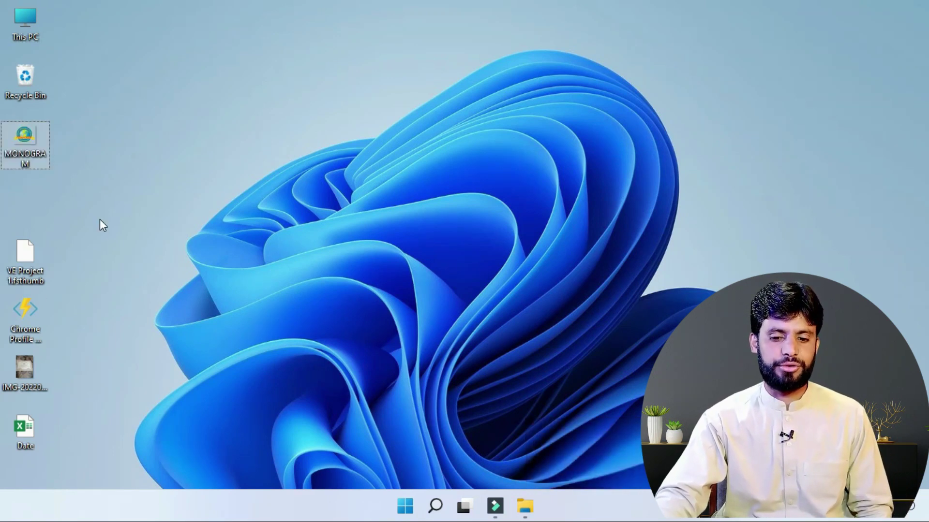
left_click(249, 213)
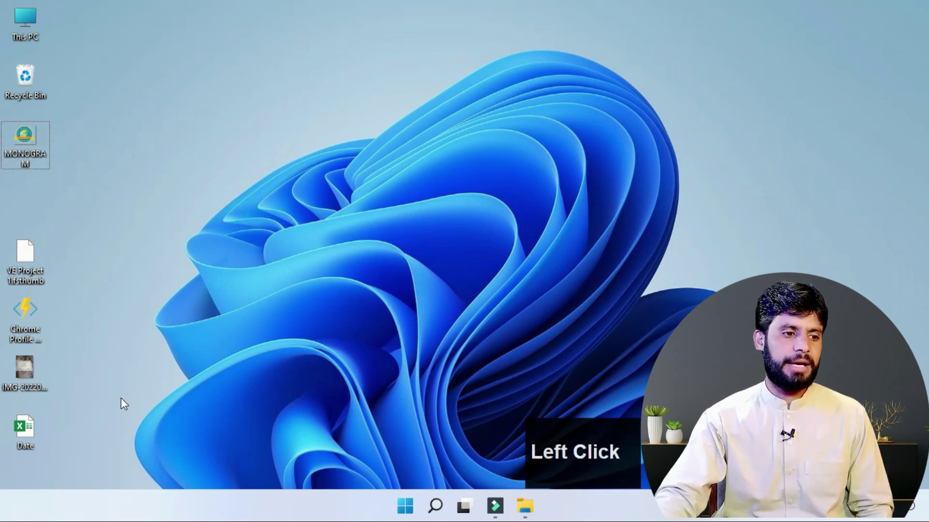
left_click(16, 440)
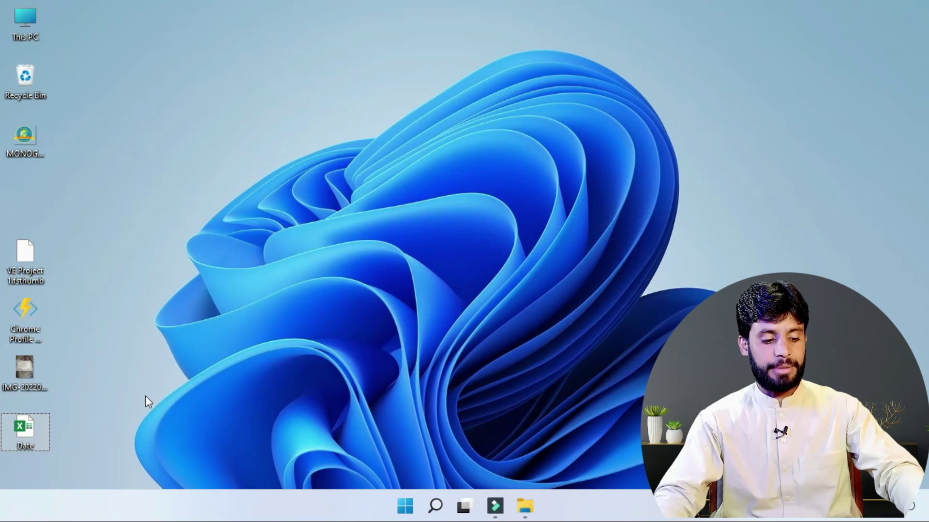
key("F2")
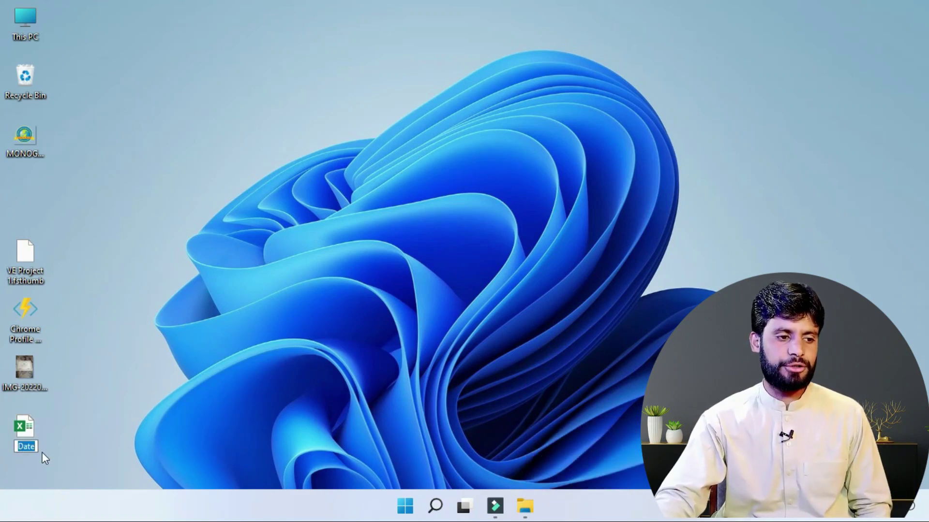
type("sds")
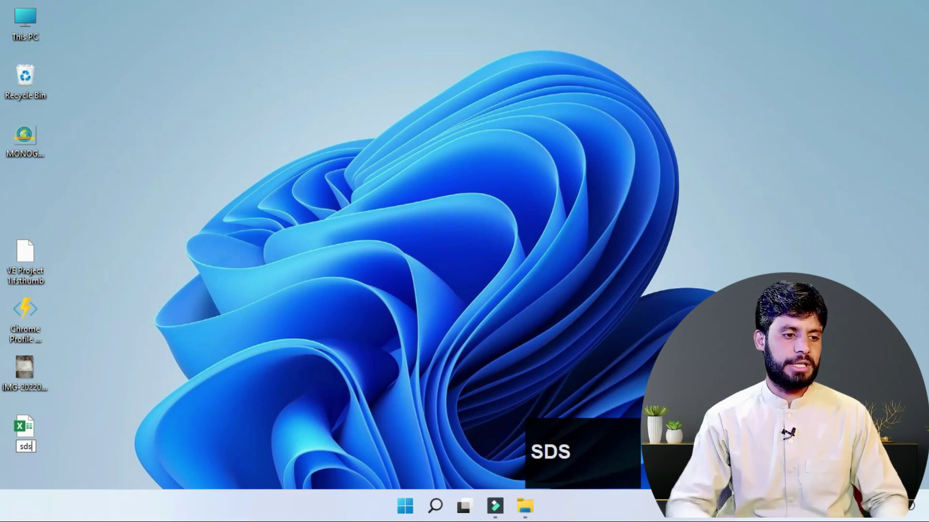
left_click(107, 352)
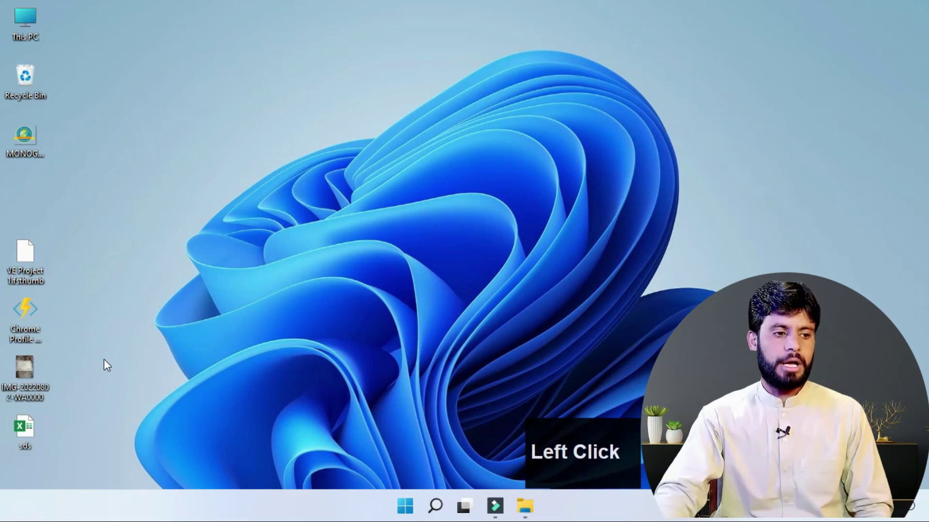
Step: Delete the IMG-20220802-WA0000 photo from the desktop with the Delete key
right_click(21, 364)
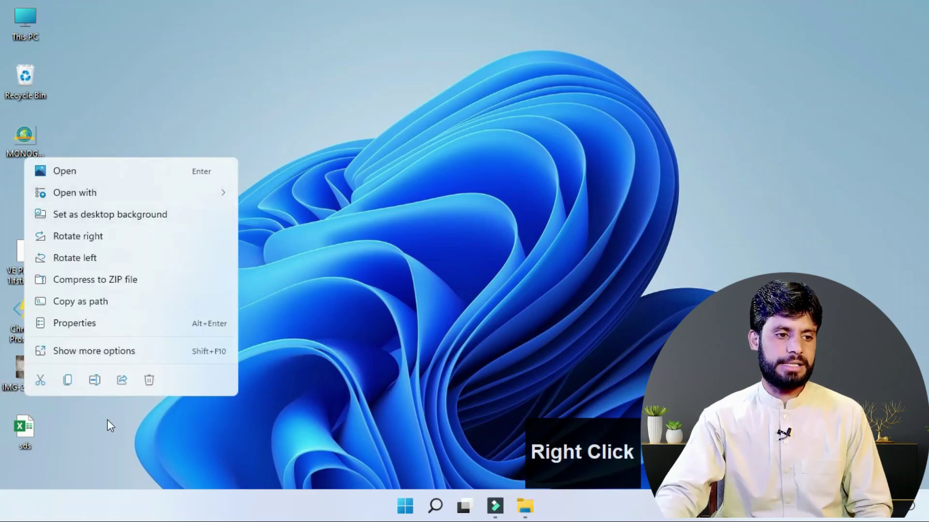
left_click(113, 417)
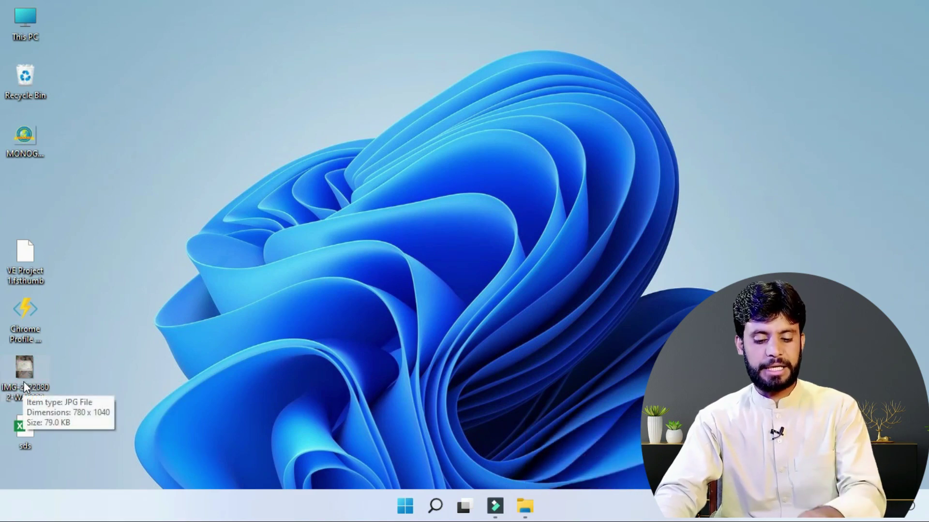
key("Delete")
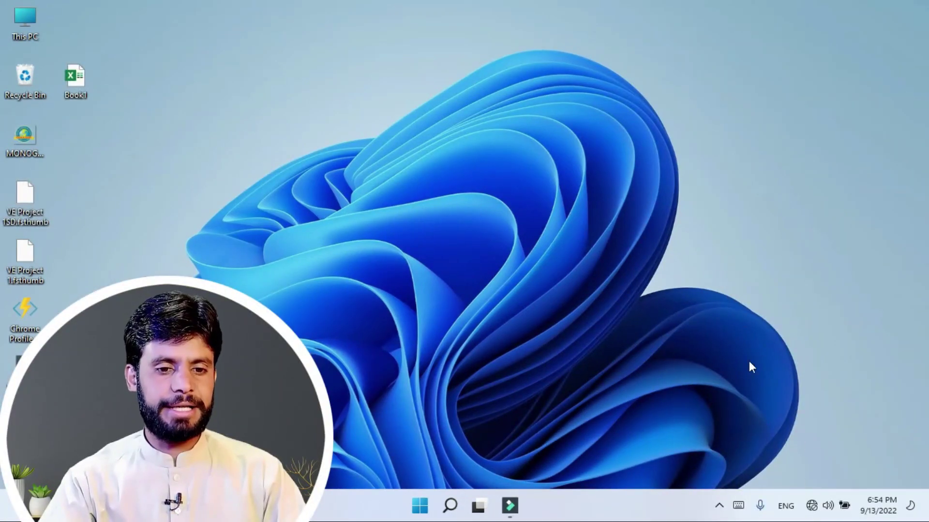
Step: Switch Set time automatically Off in Date & time settings and open the manual Change dialog
right_click(883, 514)
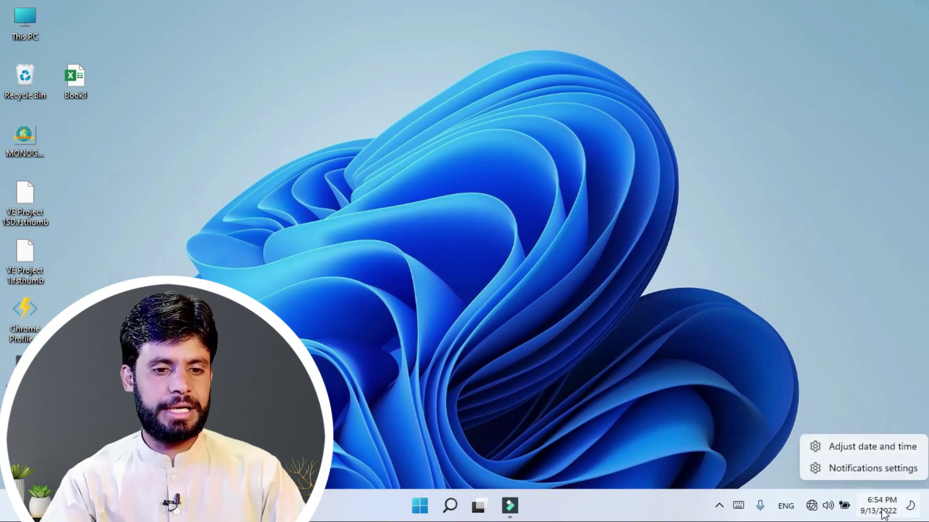
left_click(846, 447)
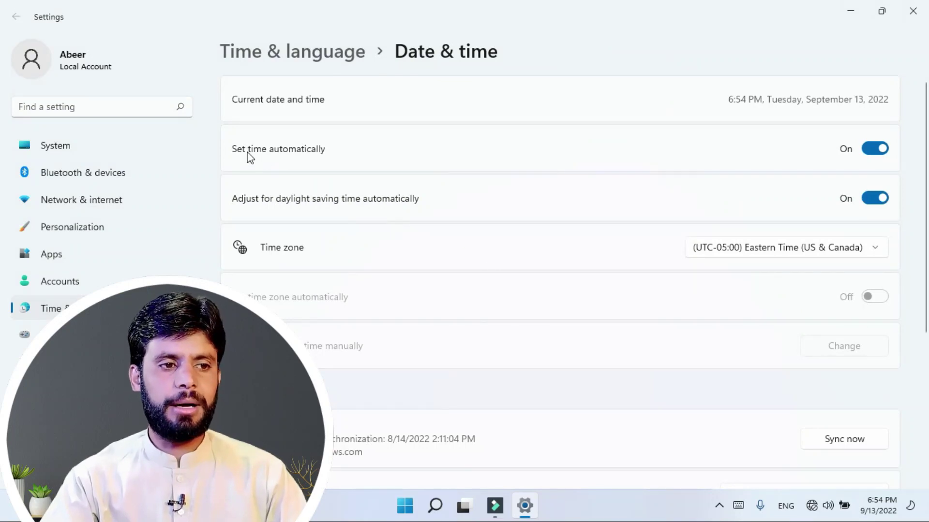
left_click(874, 154)
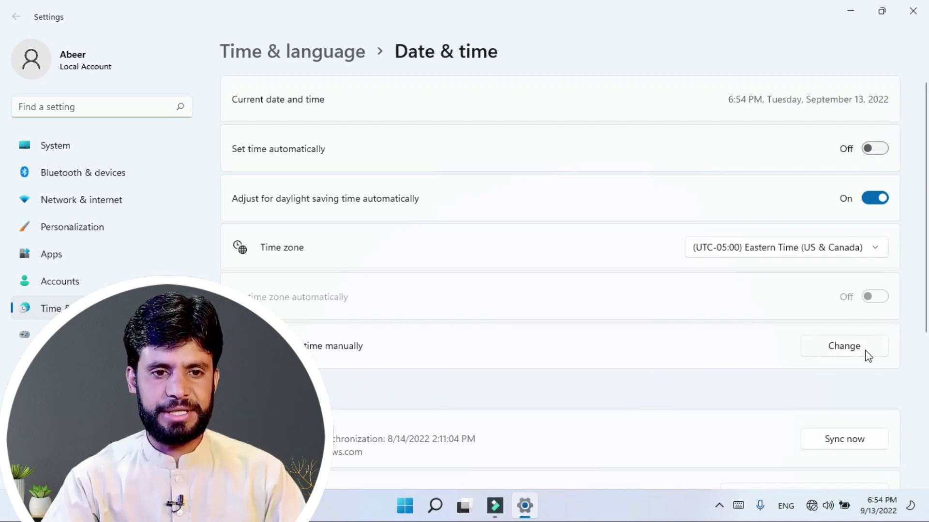
left_click(873, 149)
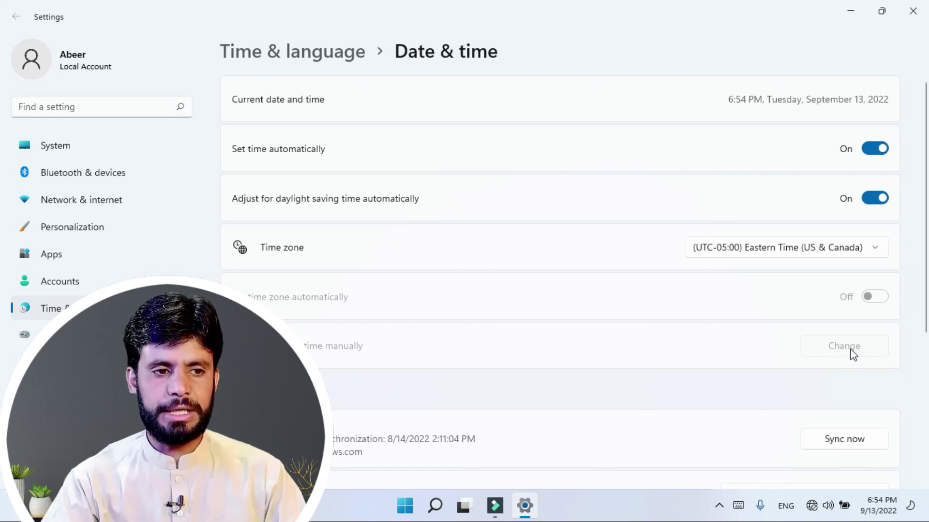
left_click(867, 151)
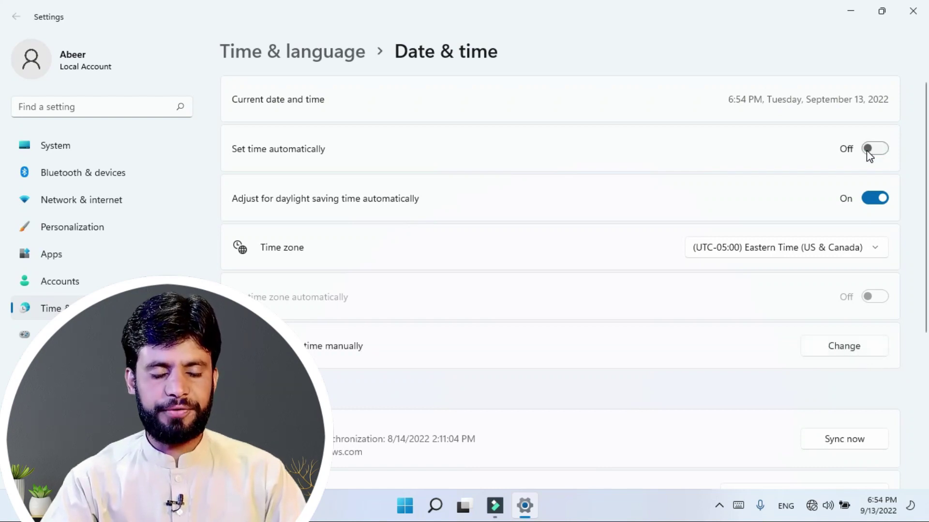
left_click(866, 355)
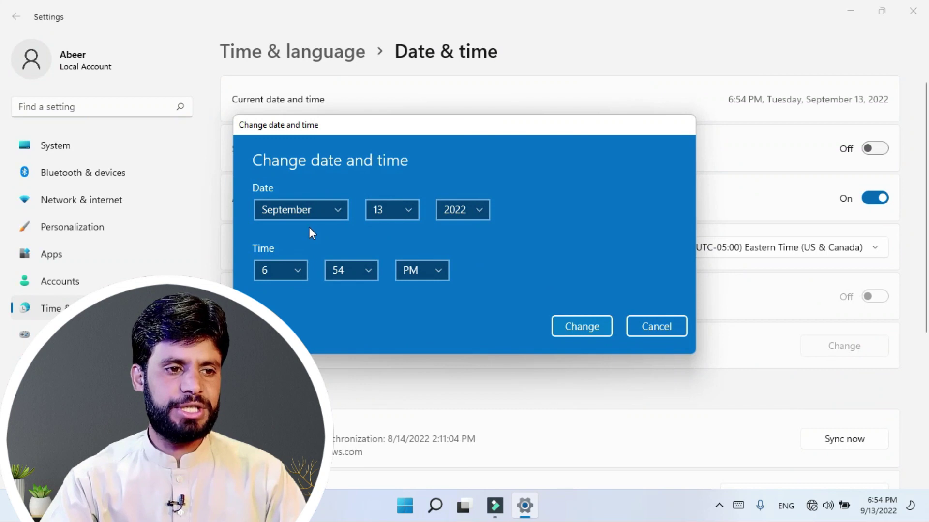
Step: Set the date to September 6, 2022 in the Change date and time dialog
left_click(315, 211)
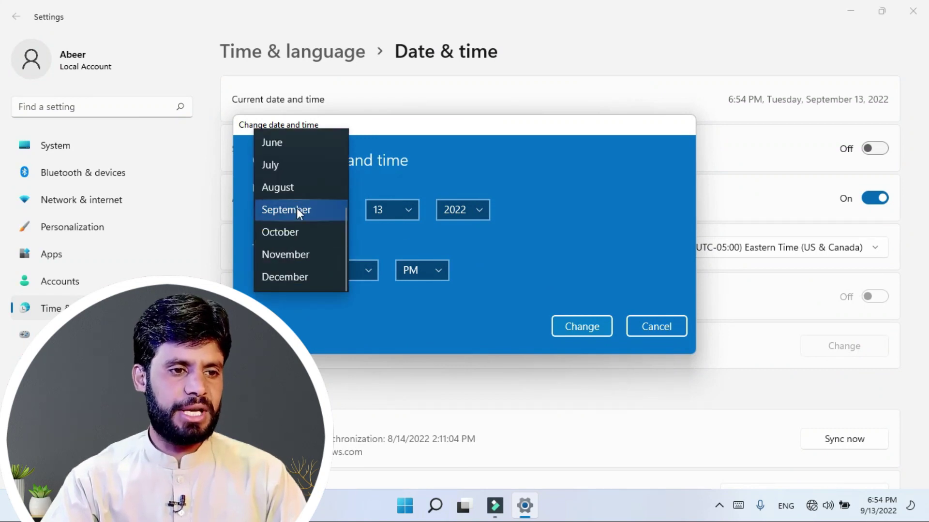
left_click(297, 208)
left_click(387, 208)
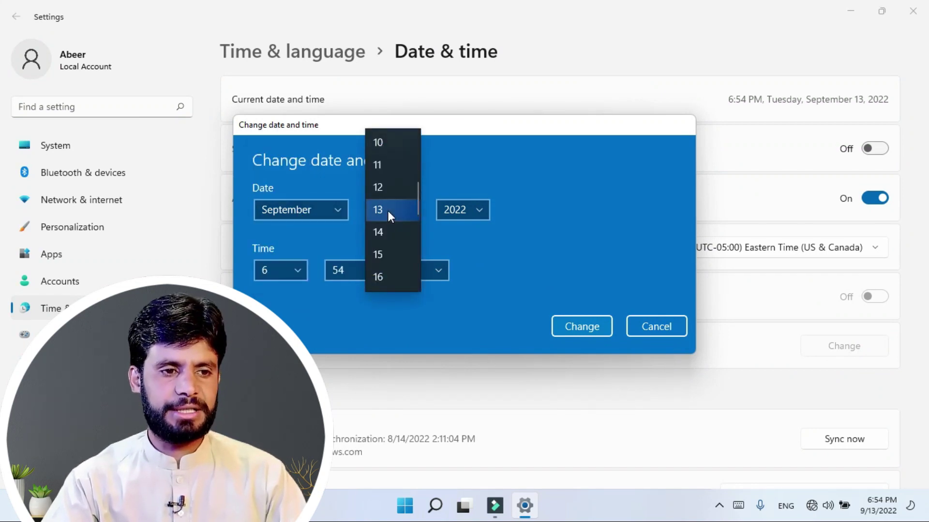
scroll(388, 212, "up", 3)
left_click(388, 212)
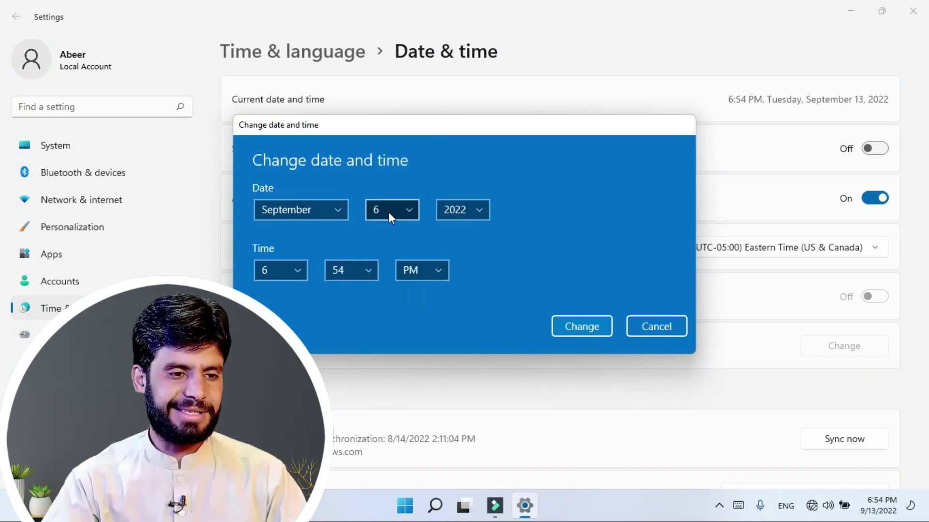
left_click(467, 209)
left_click(466, 213)
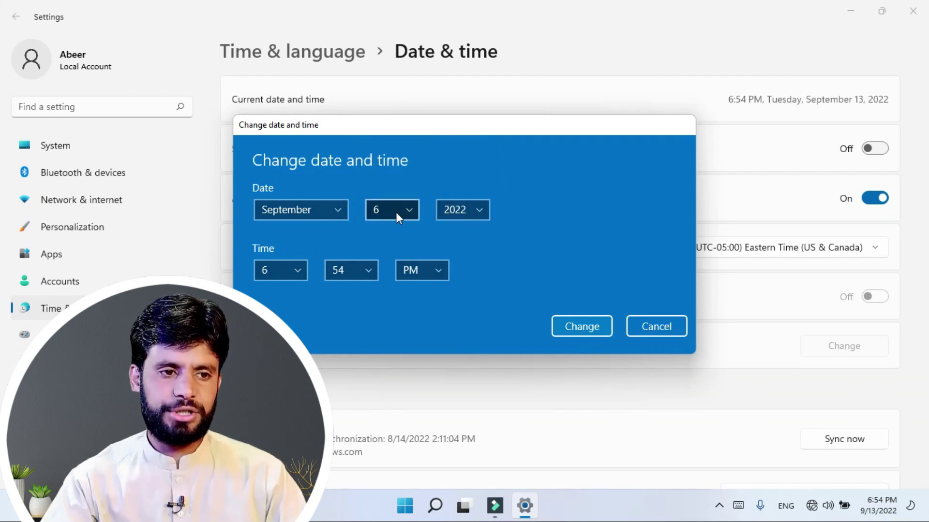
Step: Set the time to 1:41 PM and apply the change
left_click(300, 269)
scroll(268, 251, "up", 2)
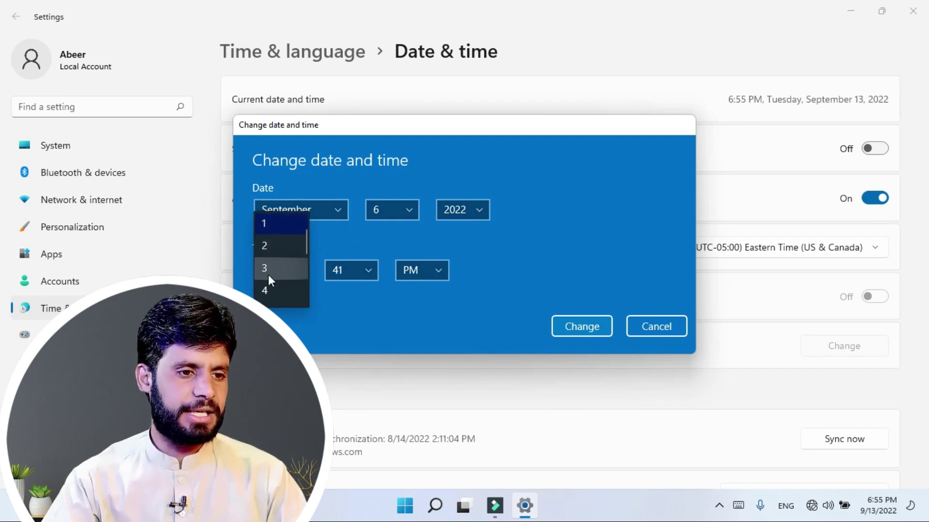
left_click(272, 227)
left_click(352, 271)
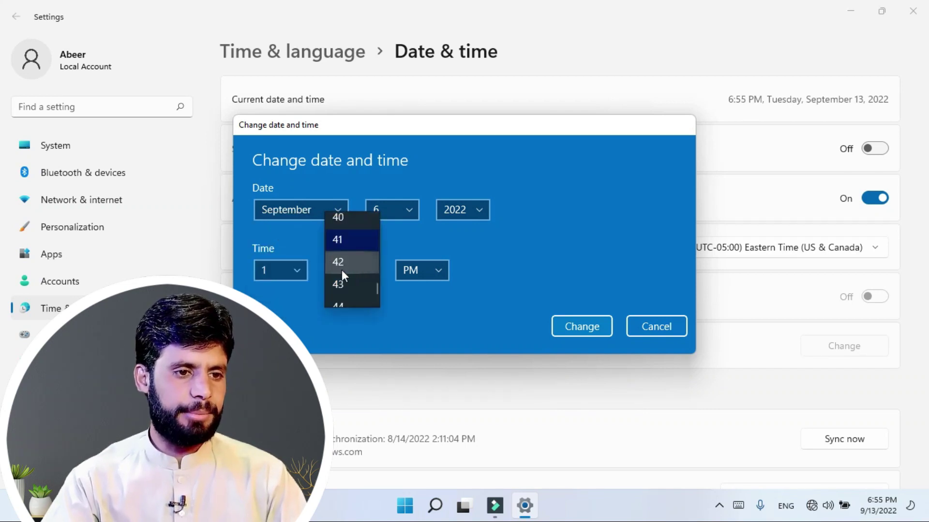
left_click(351, 239)
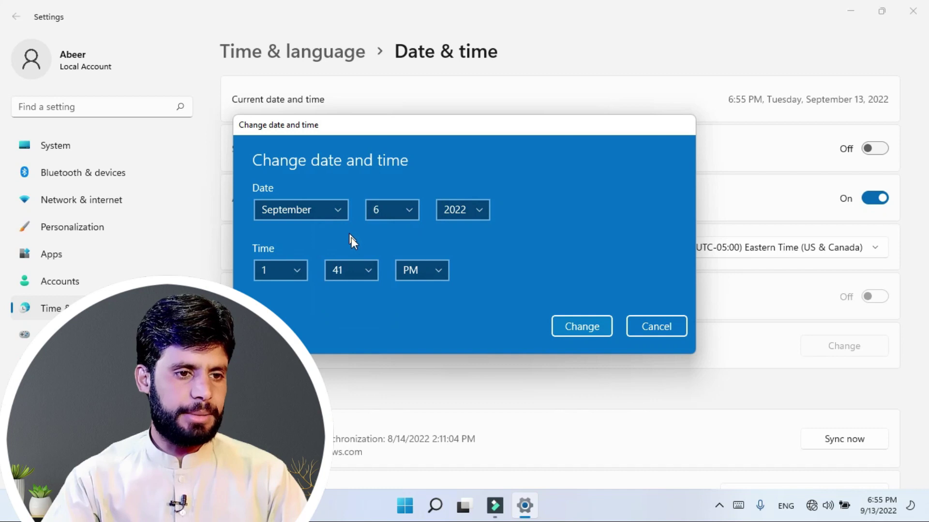
left_click(417, 271)
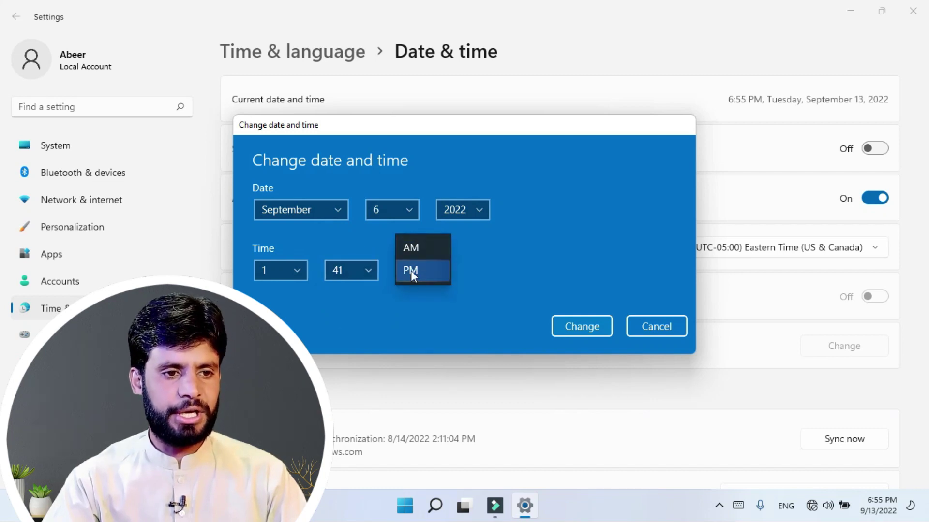
left_click(412, 249)
left_click(411, 271)
left_click(410, 292)
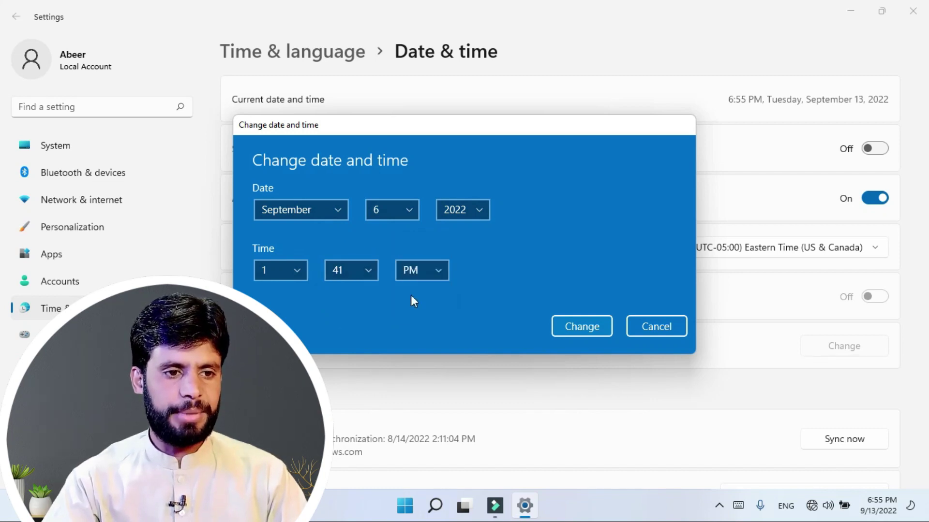
left_click(580, 328)
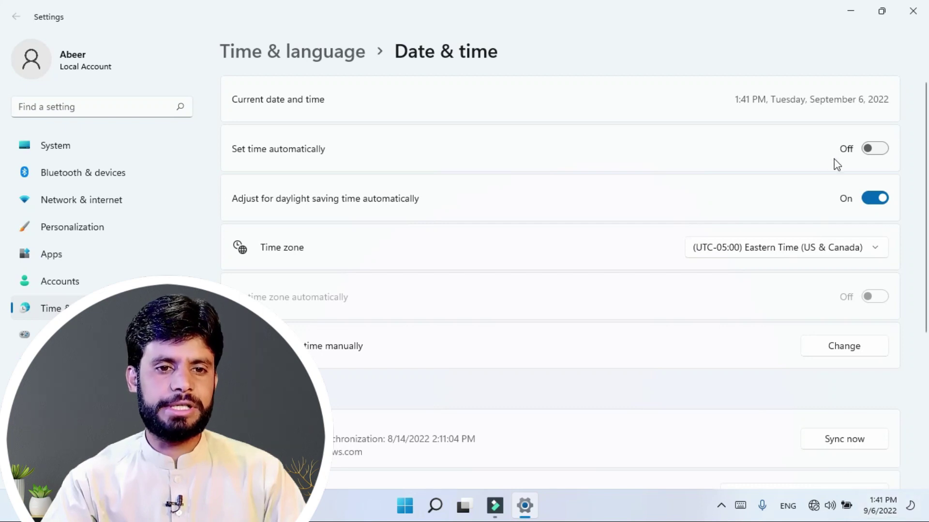
Step: Turn Set time automatically On and choose time zone (UTC+05:00) Islamabad, Karachi
left_click(879, 150)
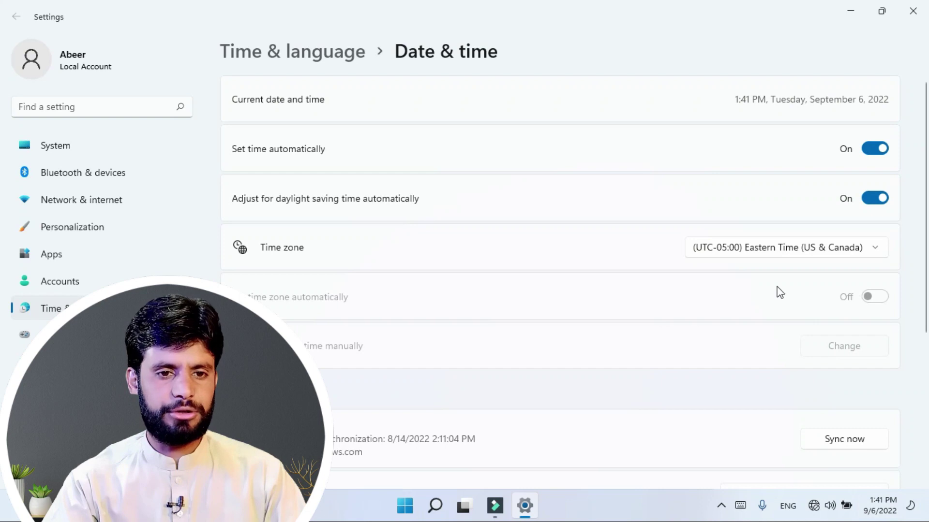
left_click(811, 248)
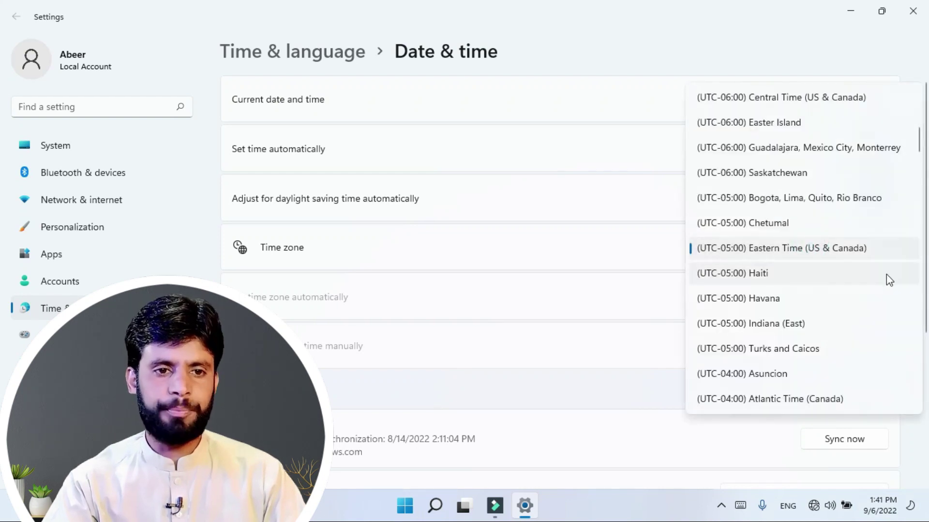
scroll(893, 253, "down", 2)
left_click_drag(920, 150, 926, 312)
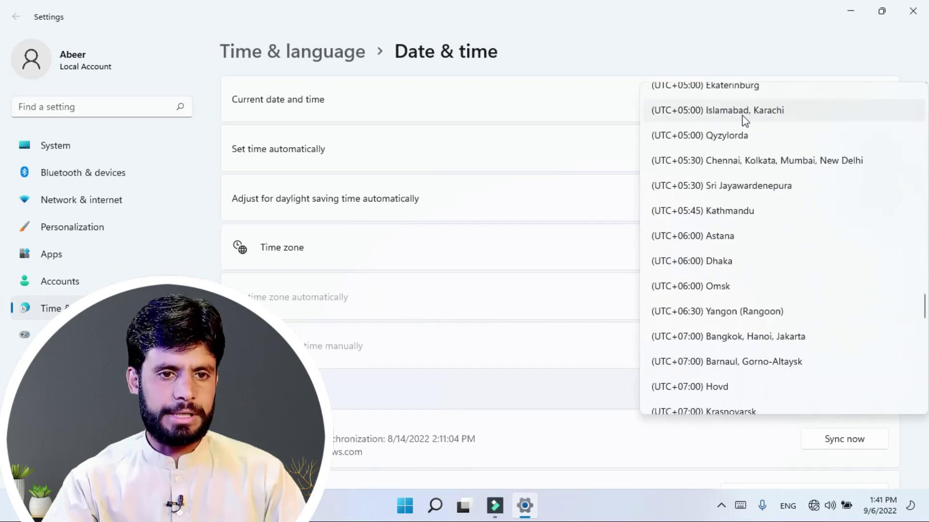
left_click(712, 110)
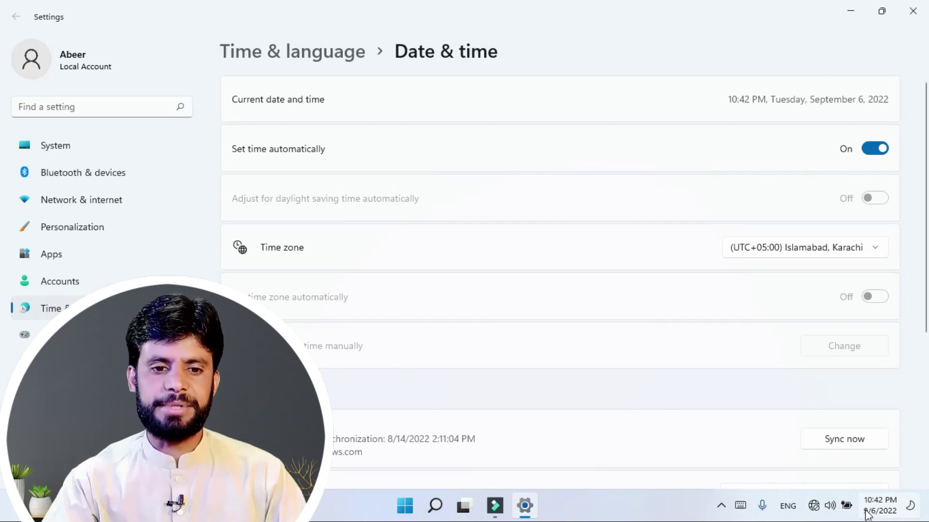
scroll(474, 266, "down", 5)
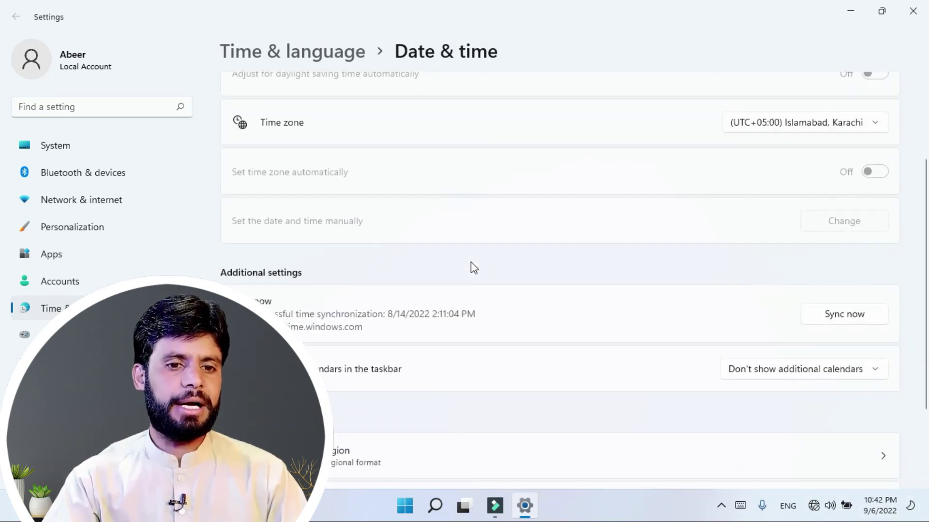
Step: Check the expanded month calendar in the taskbar date flyout
left_click(879, 506)
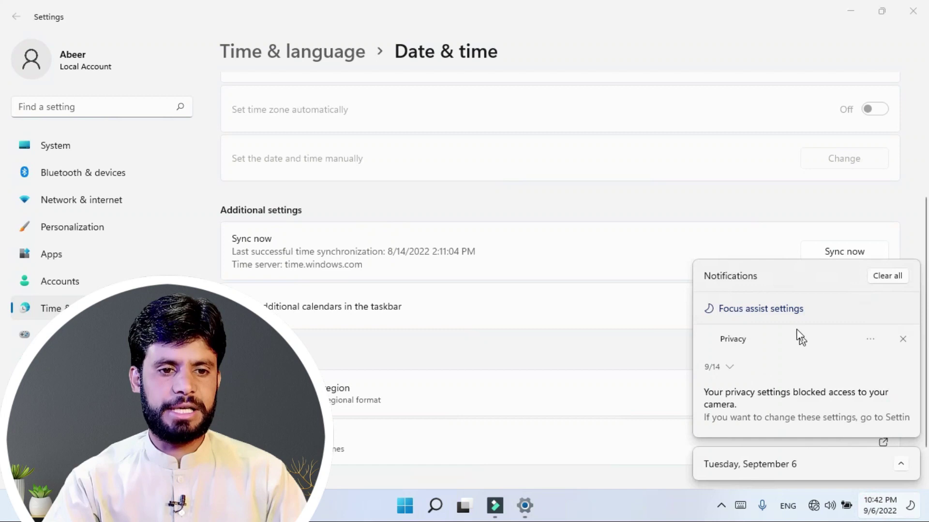
left_click(901, 464)
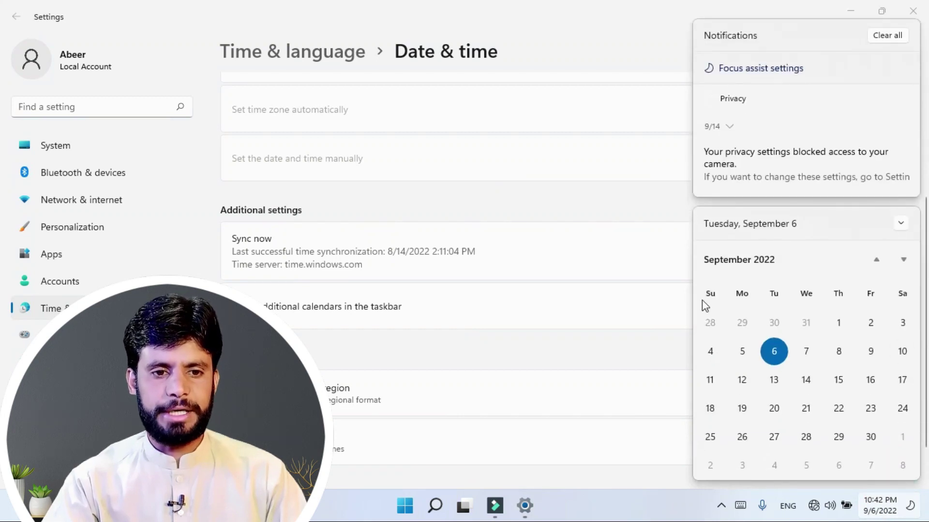
left_click(576, 368)
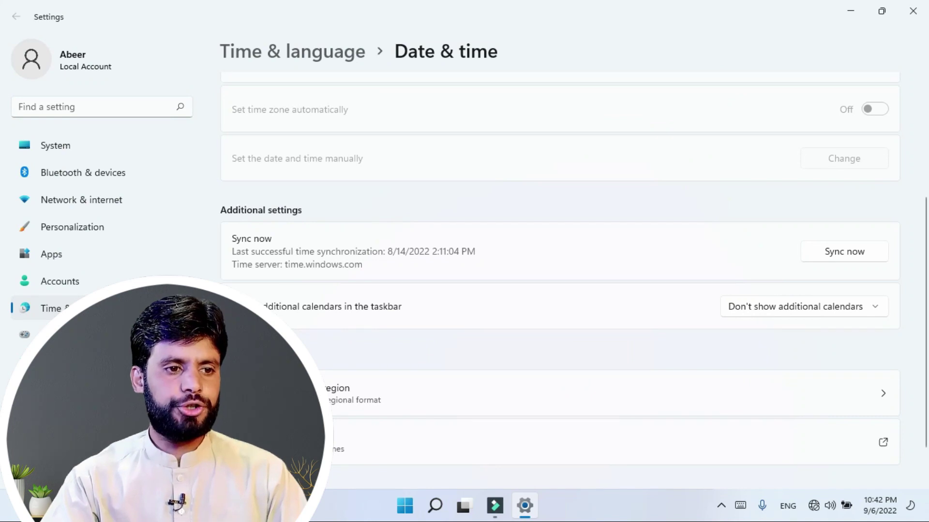
Step: Add Simplified Chinese (Lunar) as an additional calendar and view the lunar dates in the flyout
left_click(825, 319)
left_click(768, 335)
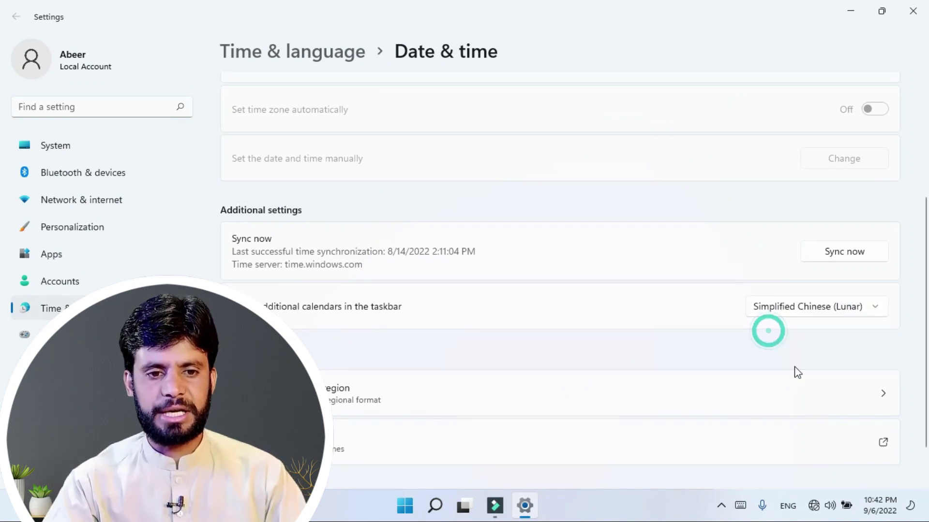
left_click(894, 515)
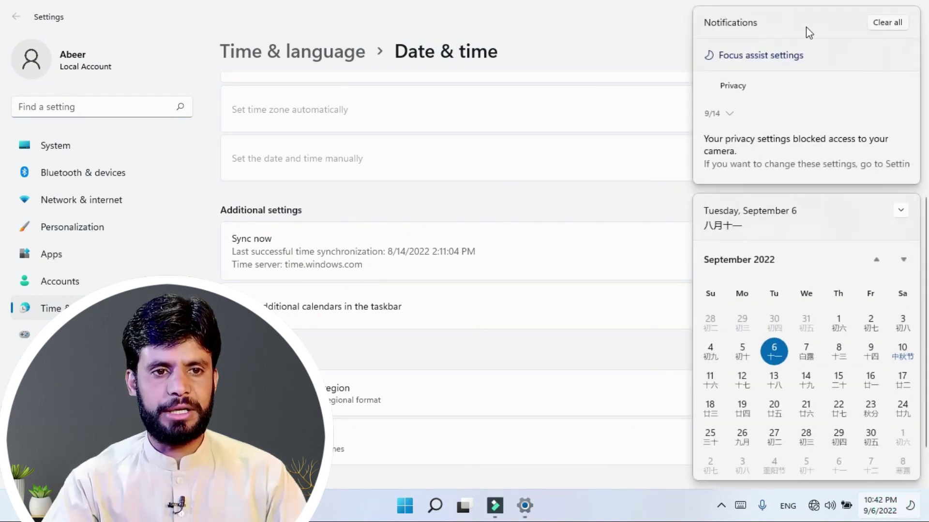
left_click(879, 24)
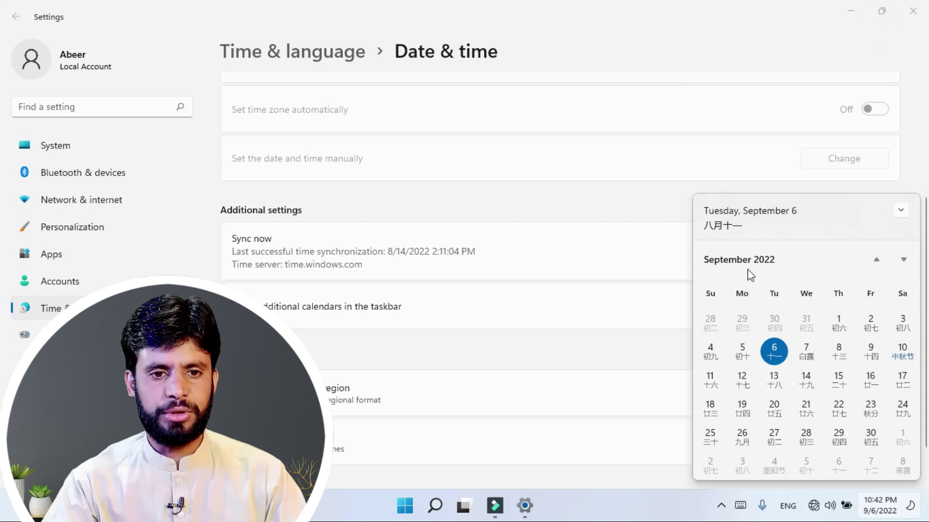
key("Escape")
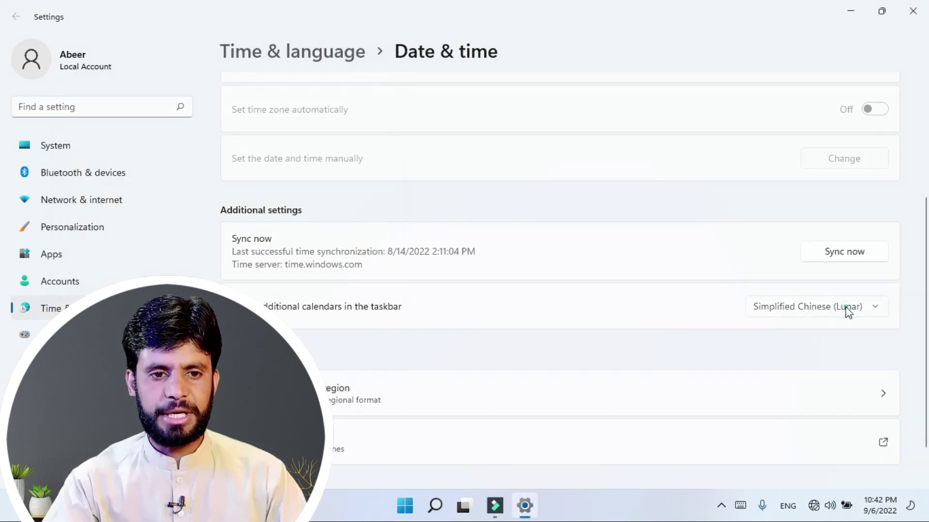
Step: Revert to Don't show additional calendars, verify it in the flyout, then go to Language & region
left_click(843, 314)
left_click(790, 289)
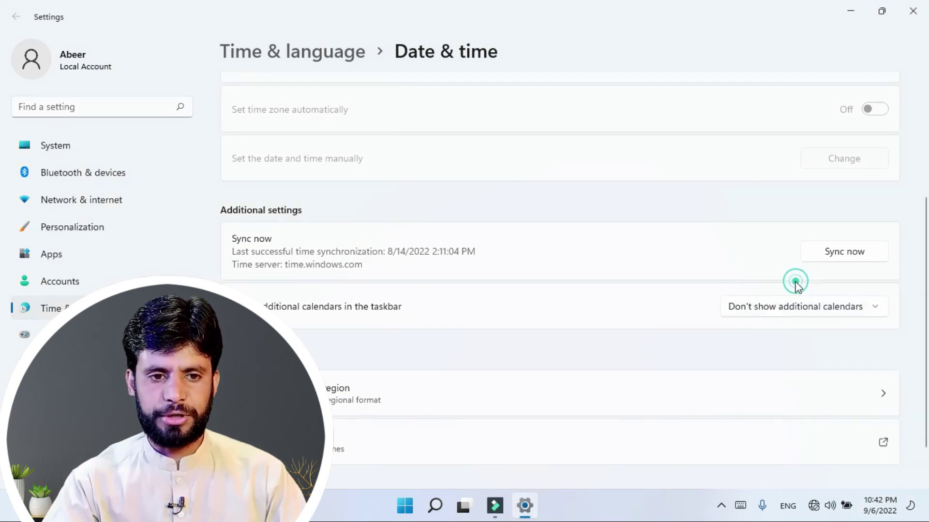
left_click(893, 501)
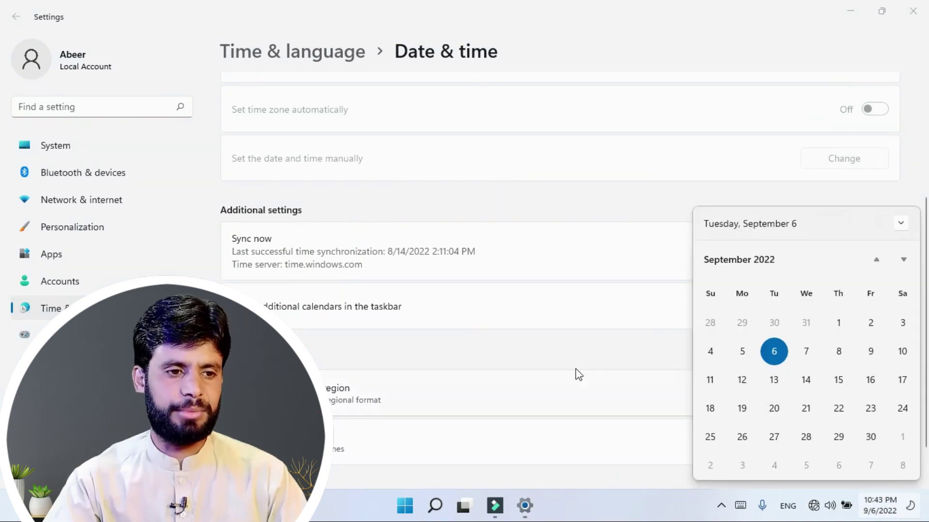
left_click(476, 361)
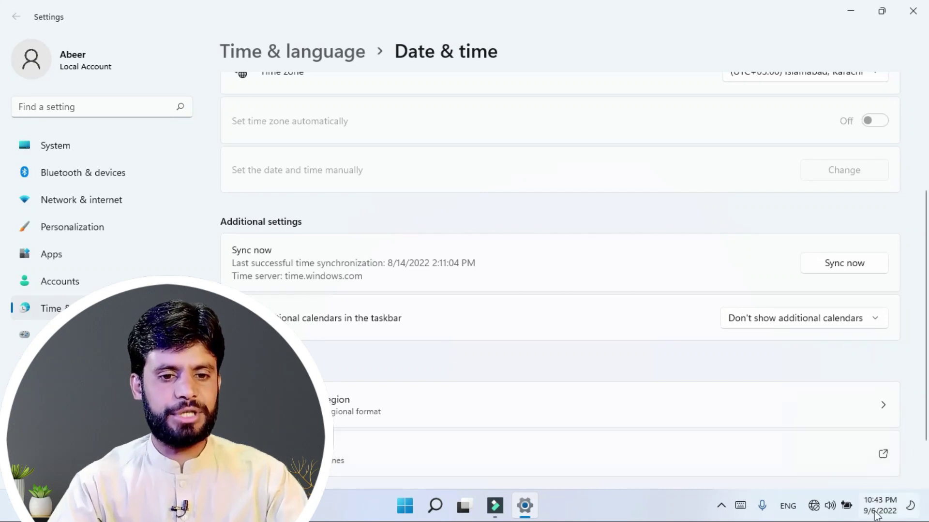
left_click(305, 332)
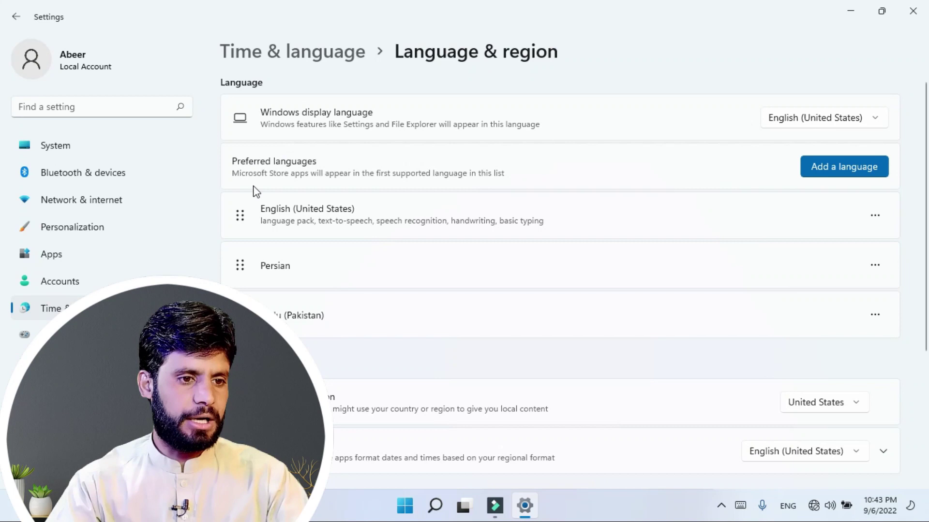
Step: Change the regional format to Urdu (Pakistan) and confirm Urdu month names in the taskbar calendar
scroll(319, 305, "down", 2)
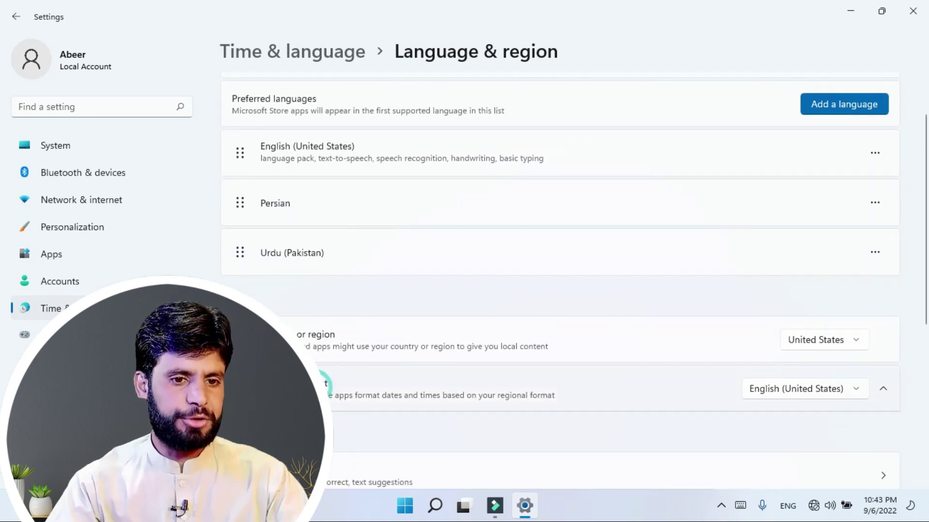
left_click(387, 375)
scroll(385, 373, "down", 5)
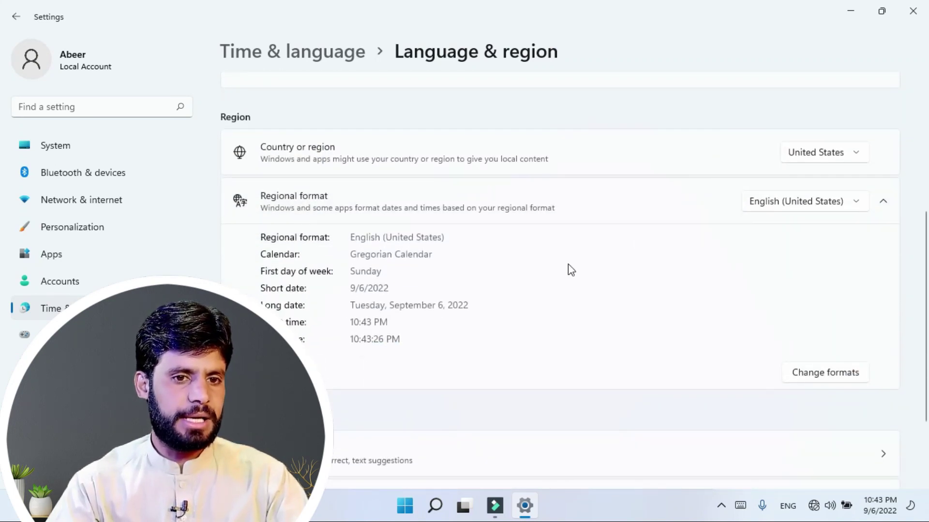
left_click(822, 200)
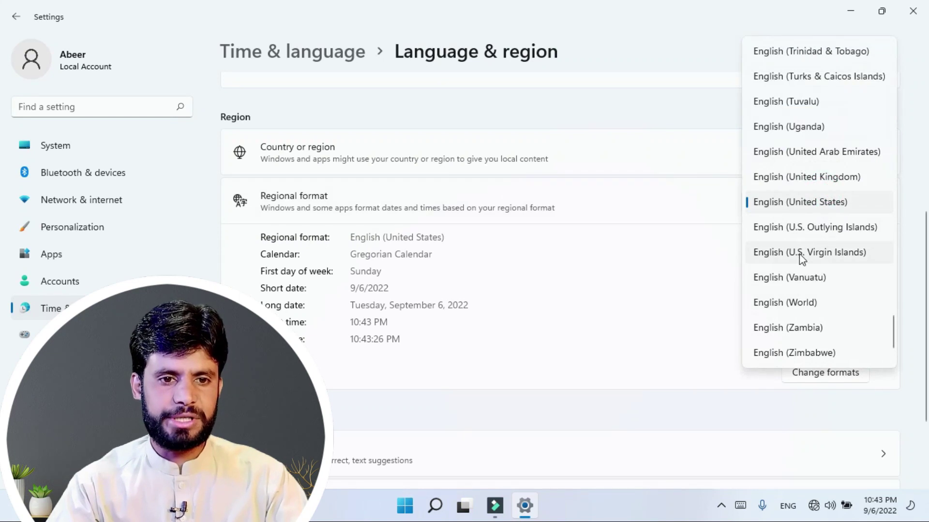
left_click(822, 215)
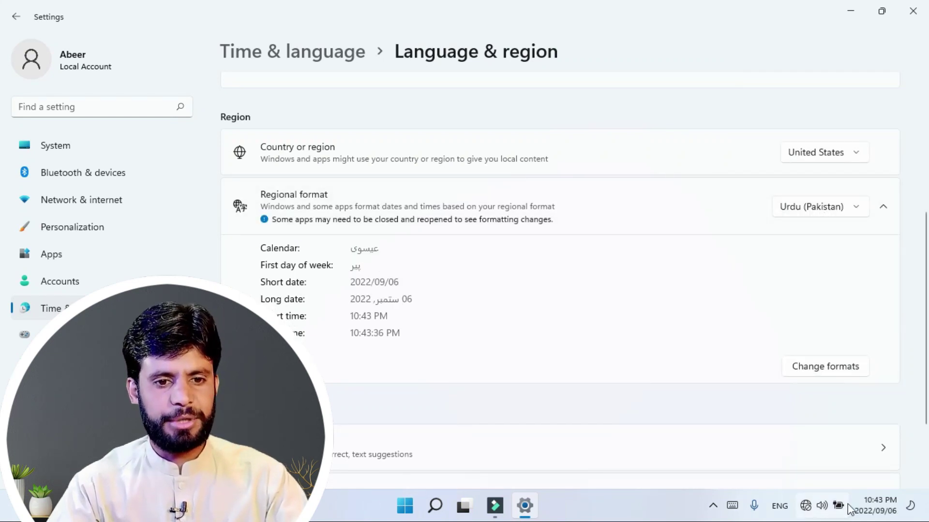
left_click(877, 505)
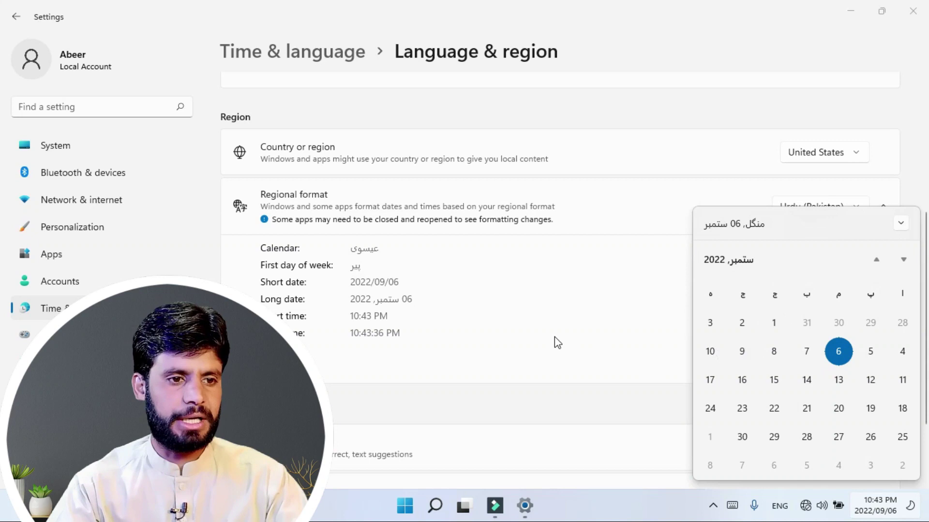
left_click(570, 345)
left_click(816, 207)
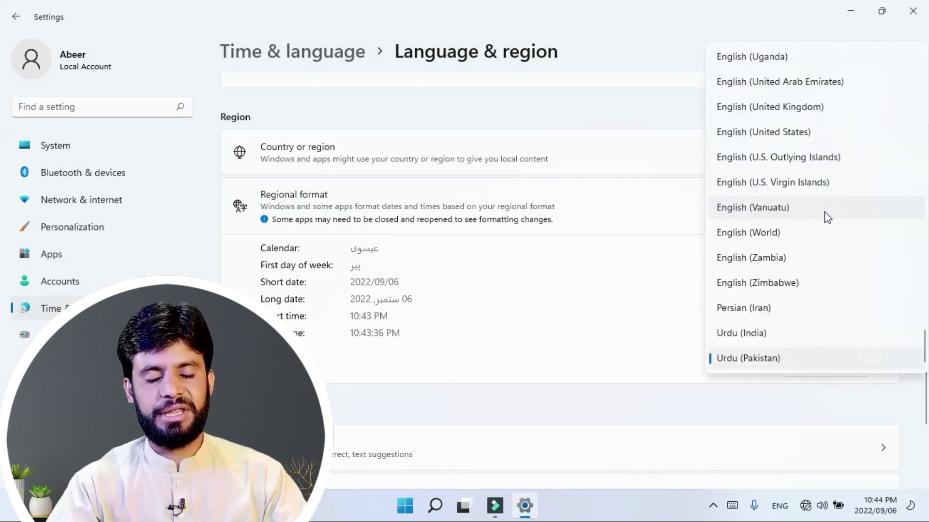
left_click(672, 265)
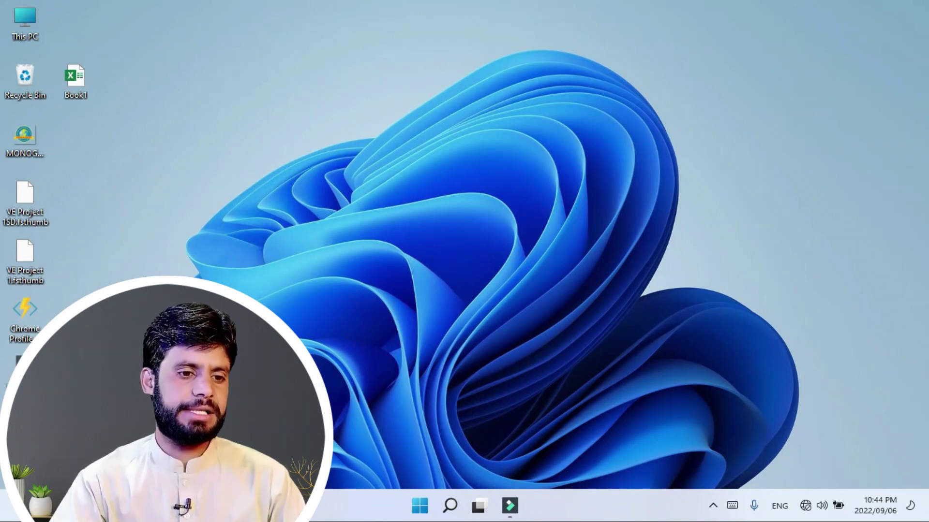
Step: Launch Control Panel from Start search 'con' and open Date and Time under Clock and Region
left_click(419, 505)
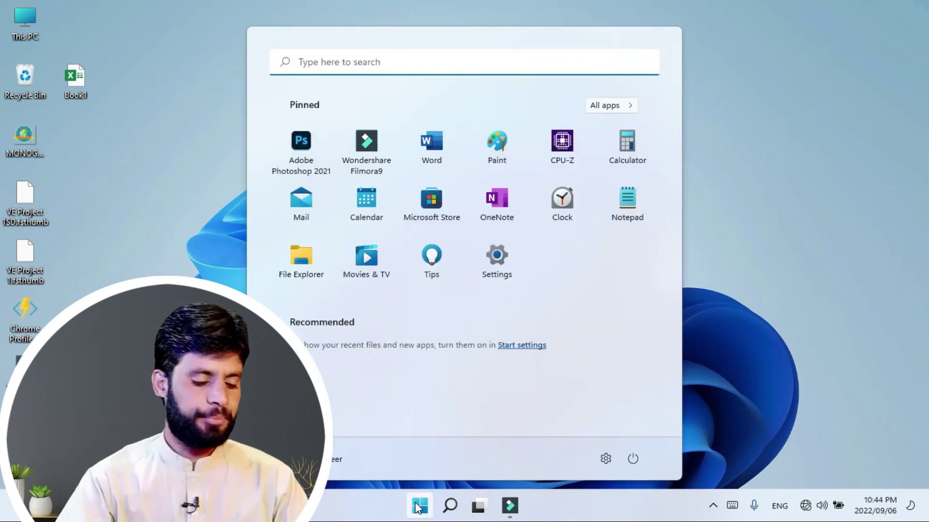
type("con")
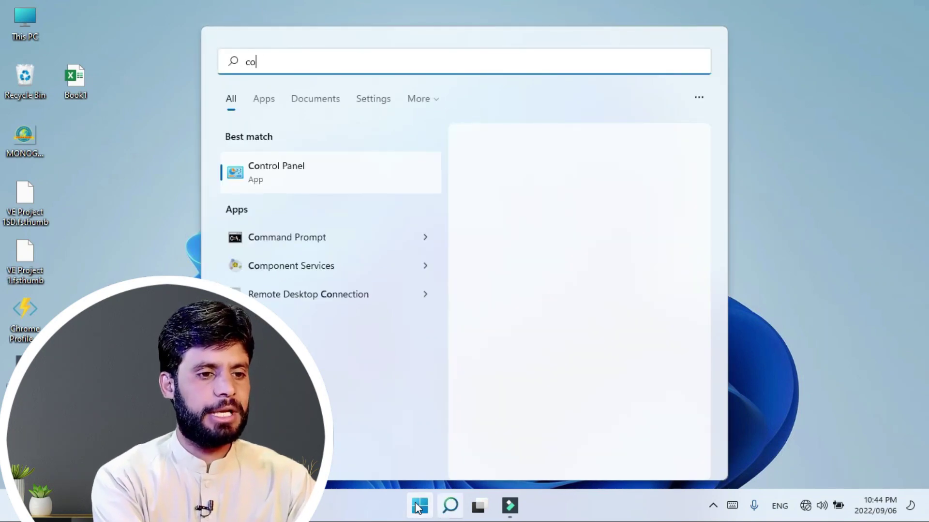
left_click(303, 184)
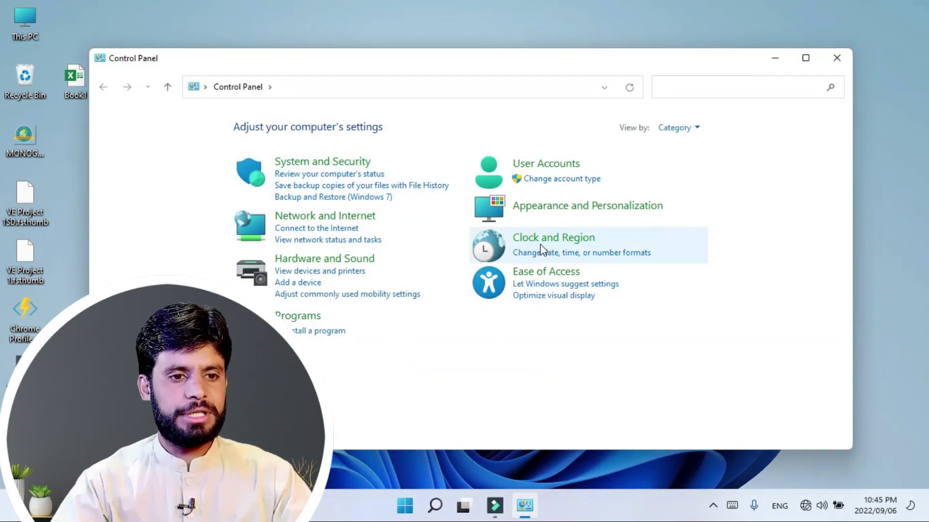
left_click(537, 242)
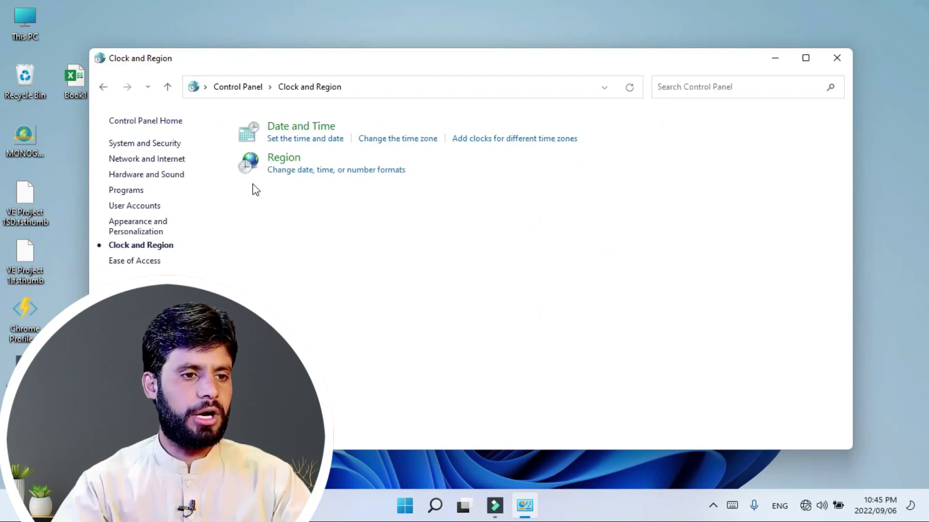
left_click(292, 140)
left_click_drag(214, 115, 353, 106)
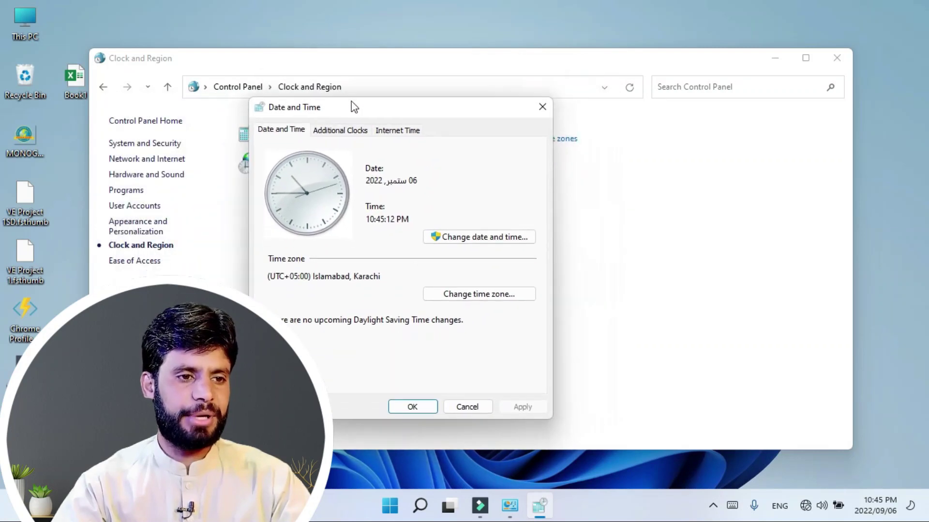
Step: In the Change date and time dialog, select the hour, minute, seconds and PM fields
left_click(463, 237)
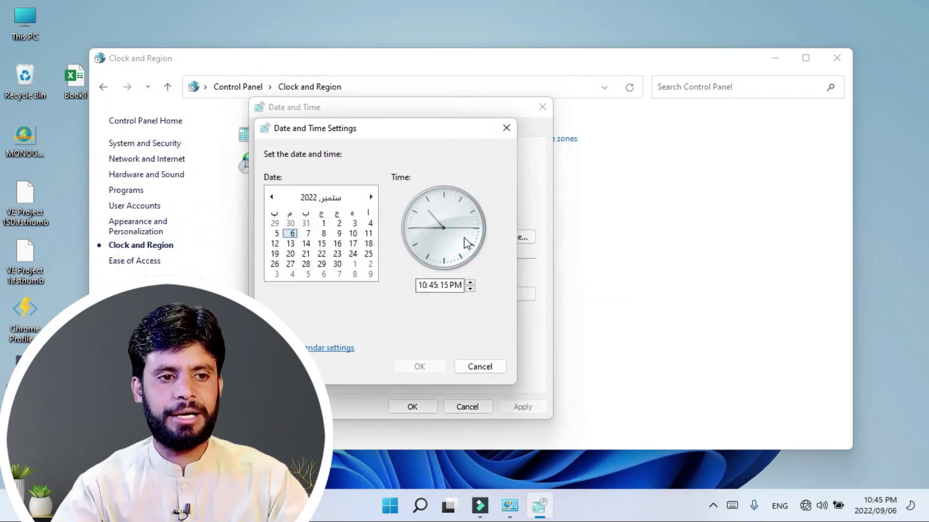
left_click_drag(353, 133, 412, 101)
left_click(481, 254)
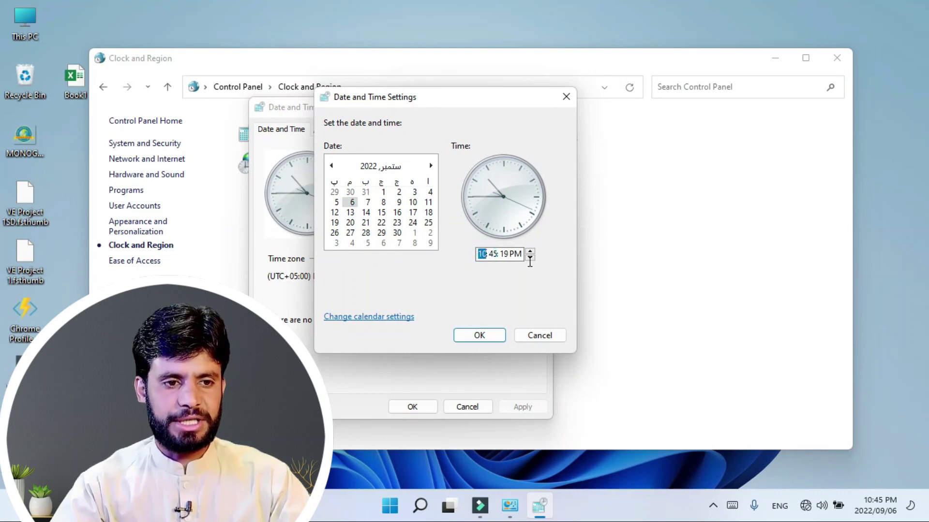
left_click(493, 255)
left_click(503, 255)
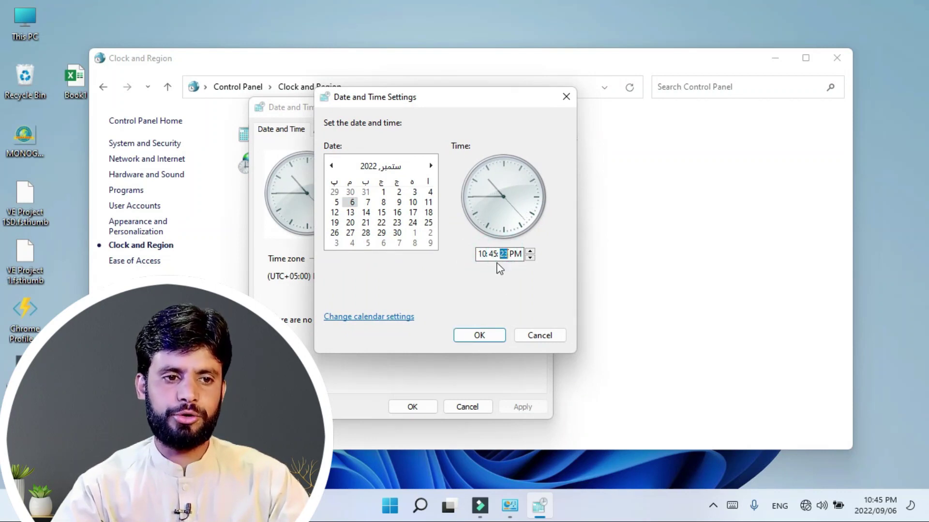
left_click(517, 255)
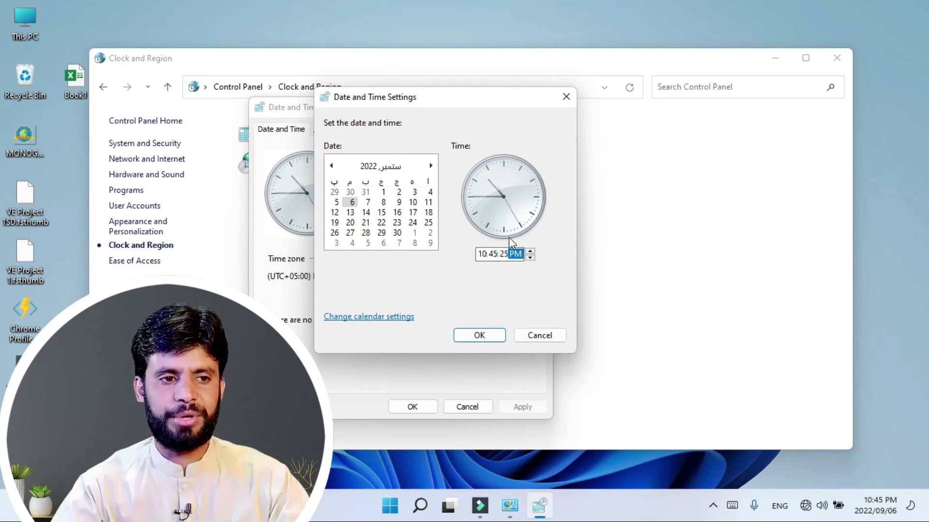
Step: Pick 14 October 2020 in the calendar, confirm it, and reopen the date settings
left_click(366, 213)
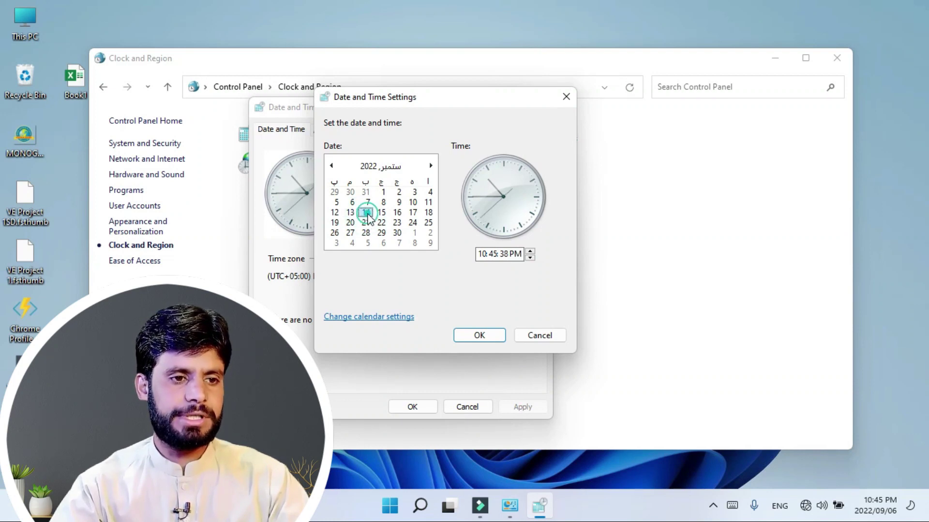
left_click(383, 170)
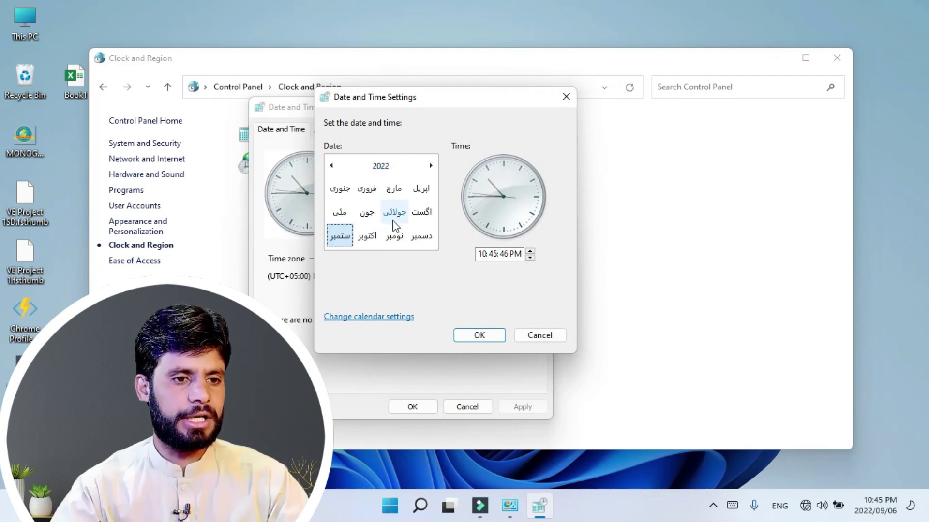
left_click(366, 235)
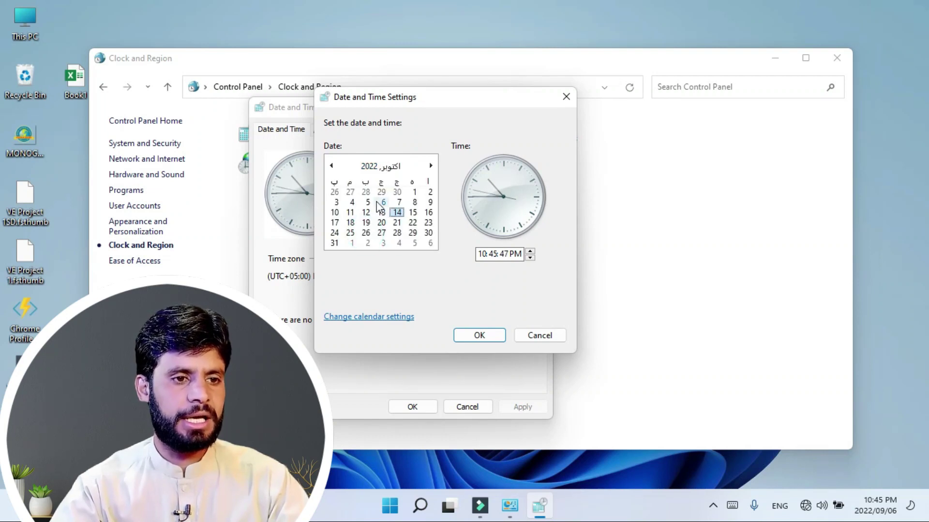
left_click(383, 170)
left_click(382, 167)
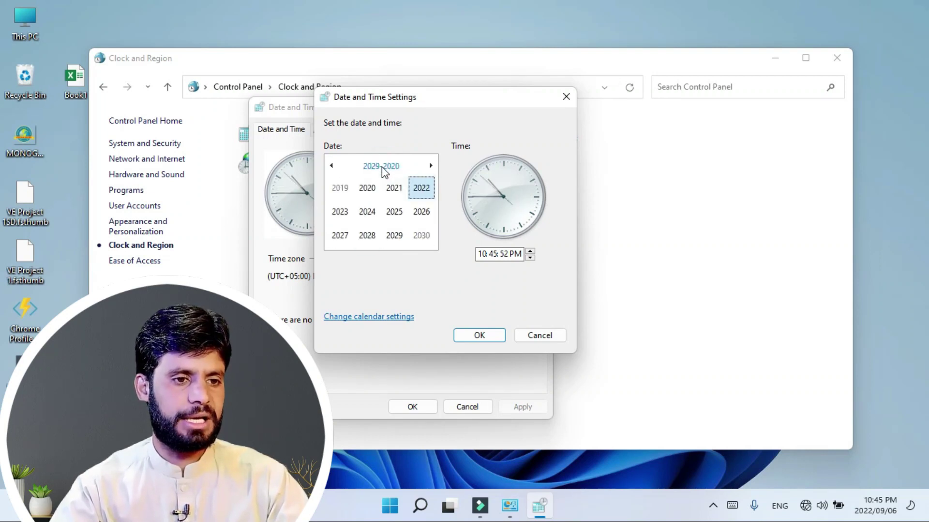
left_click(370, 192)
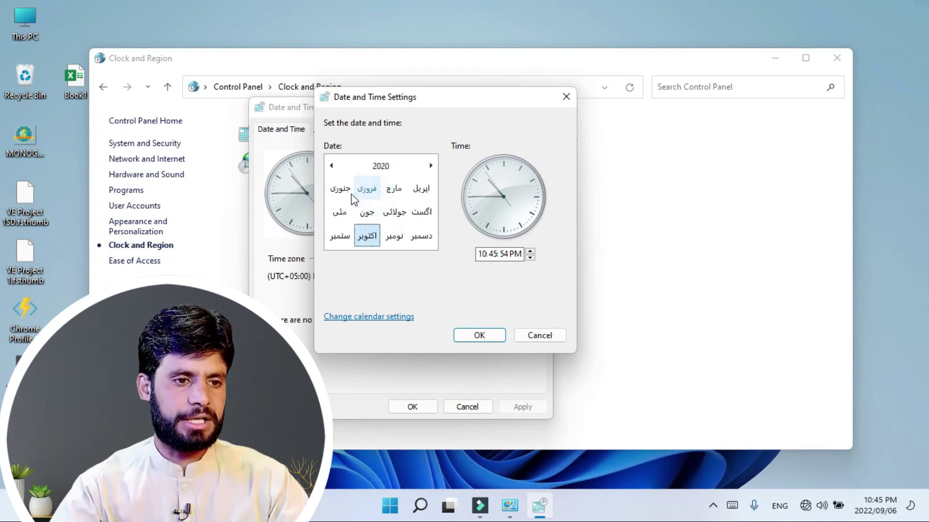
left_click(475, 336)
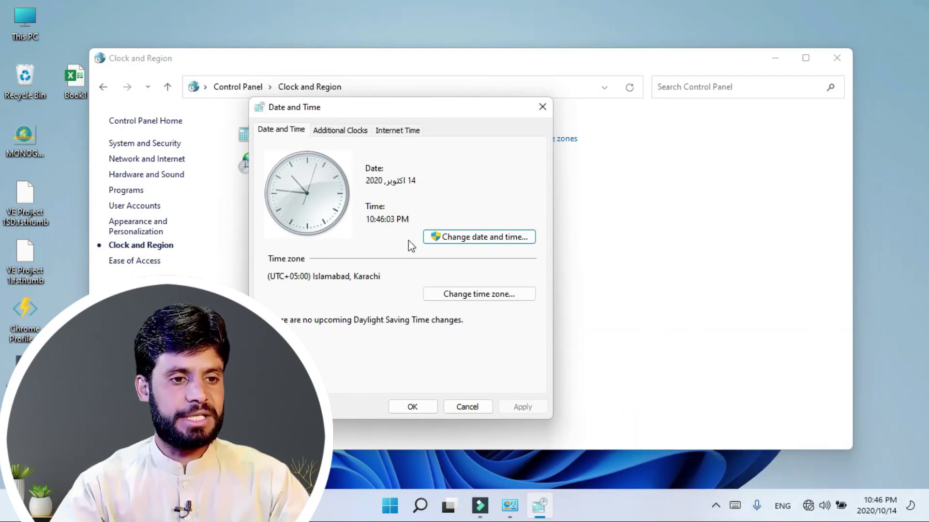
left_click(485, 239)
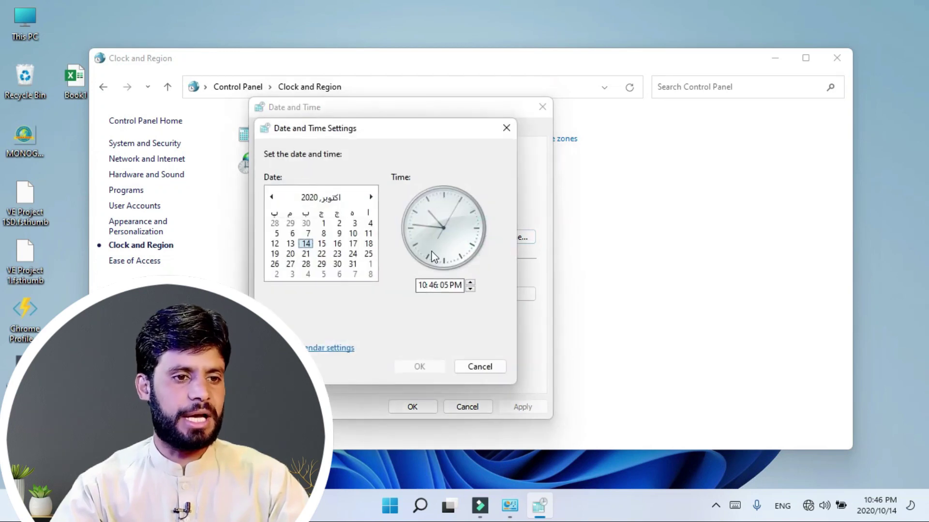
Step: Choose Sindhi (Pakistan) as the Region format, apply it, and view Sindhi dates in the taskbar calendar
left_click(313, 351)
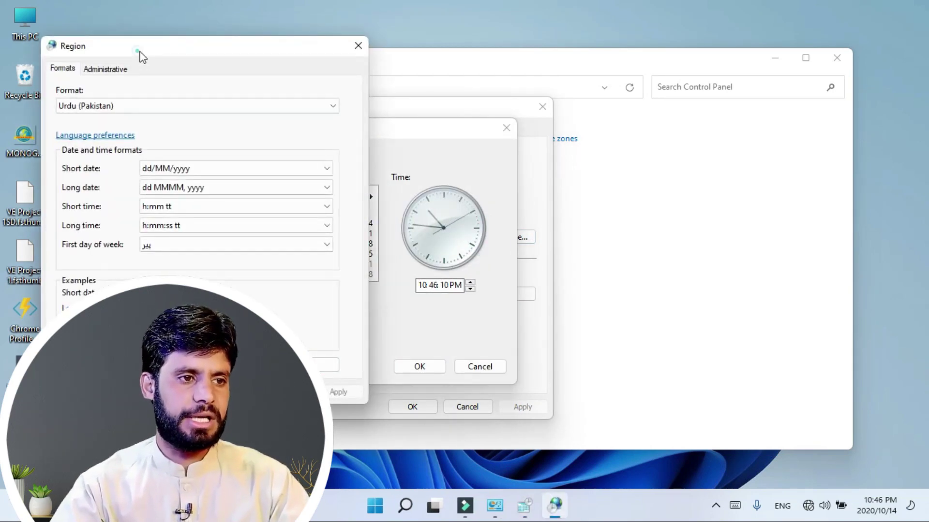
left_click_drag(138, 56, 436, 25)
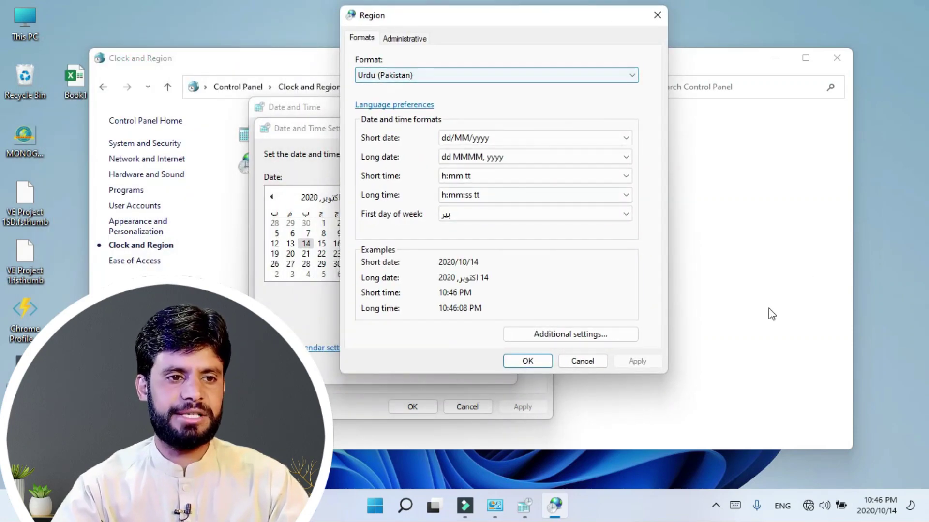
left_click(424, 83)
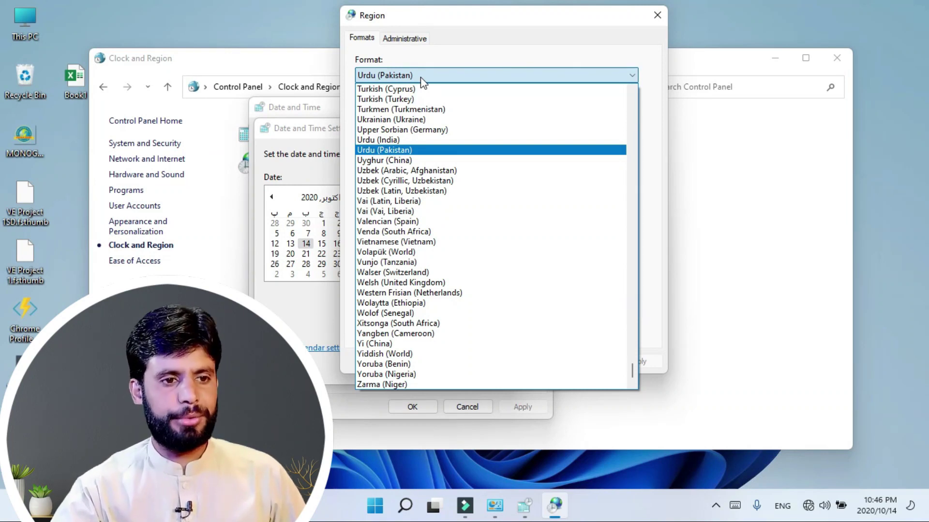
scroll(382, 183, "up", 20)
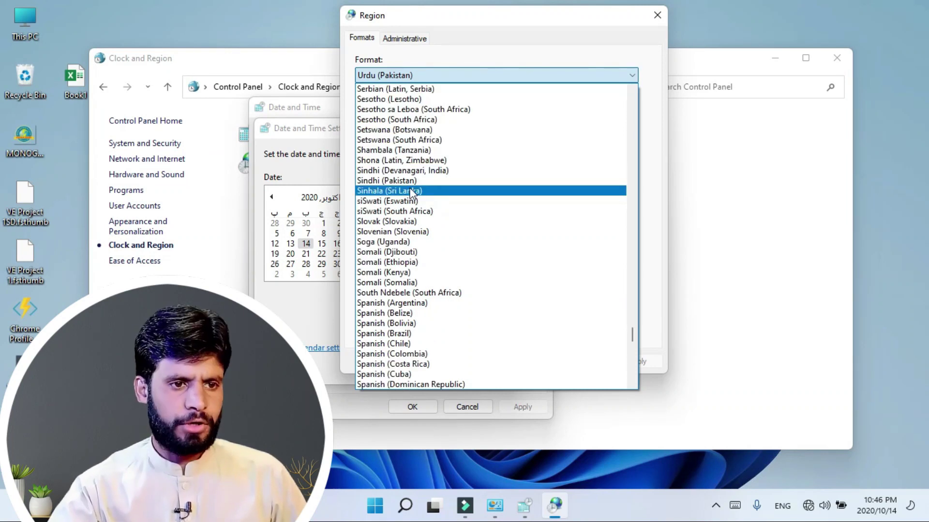
left_click(374, 181)
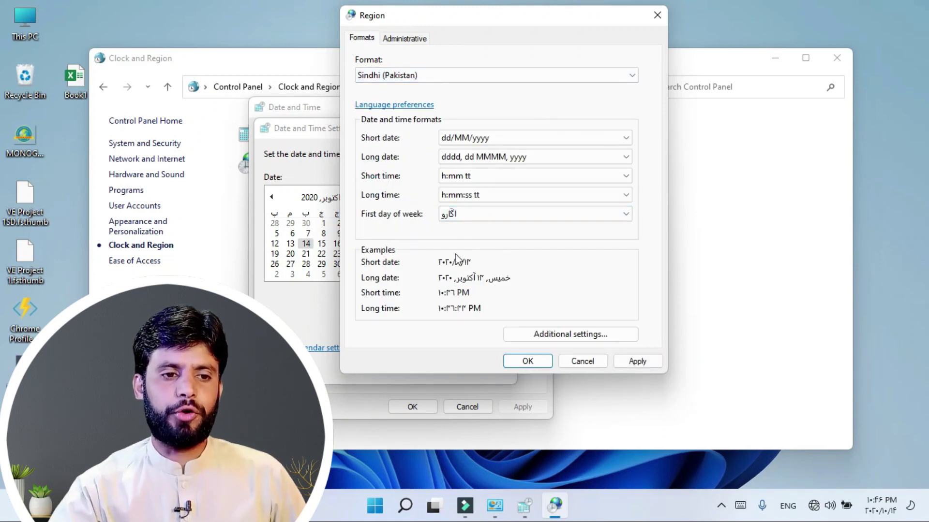
left_click(527, 362)
left_click(423, 369)
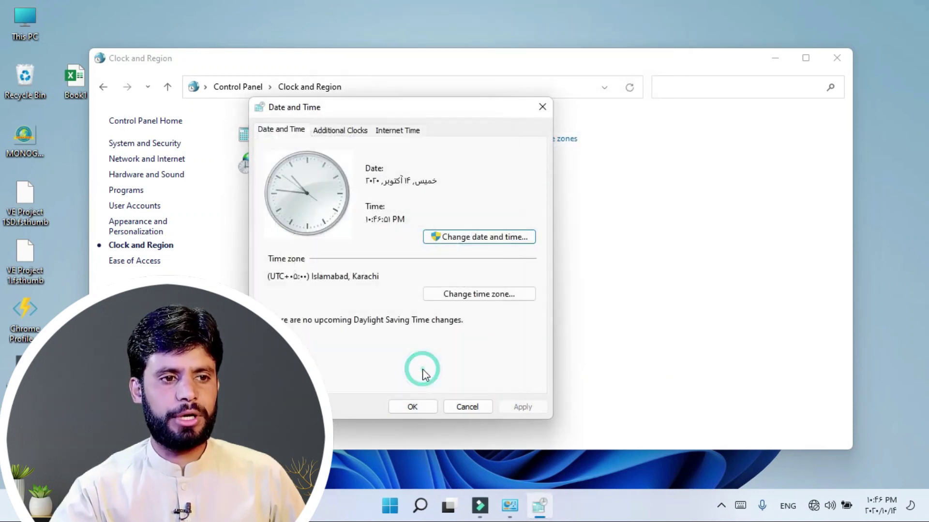
left_click(880, 505)
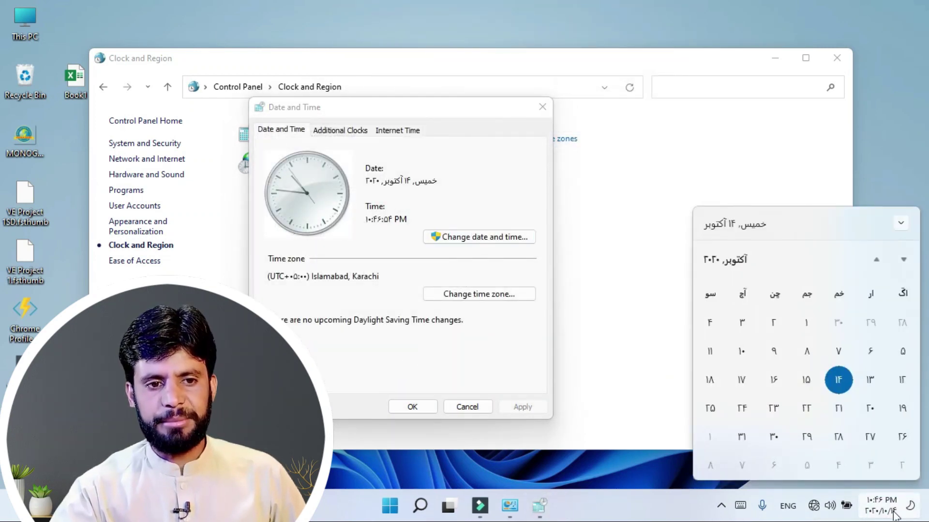
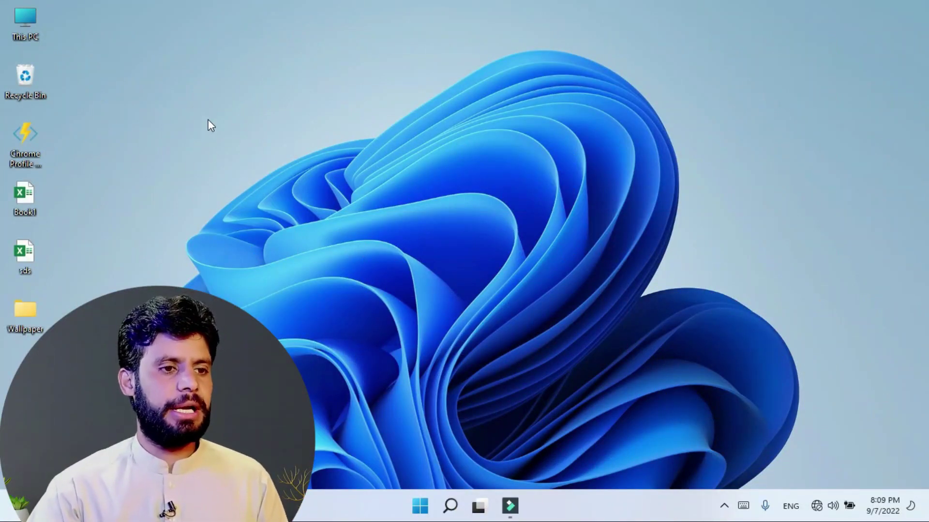
Step: Apply the purple glowing-arc image from Recent images as the desktop wallpaper and check it on the desktop
right_click(204, 97)
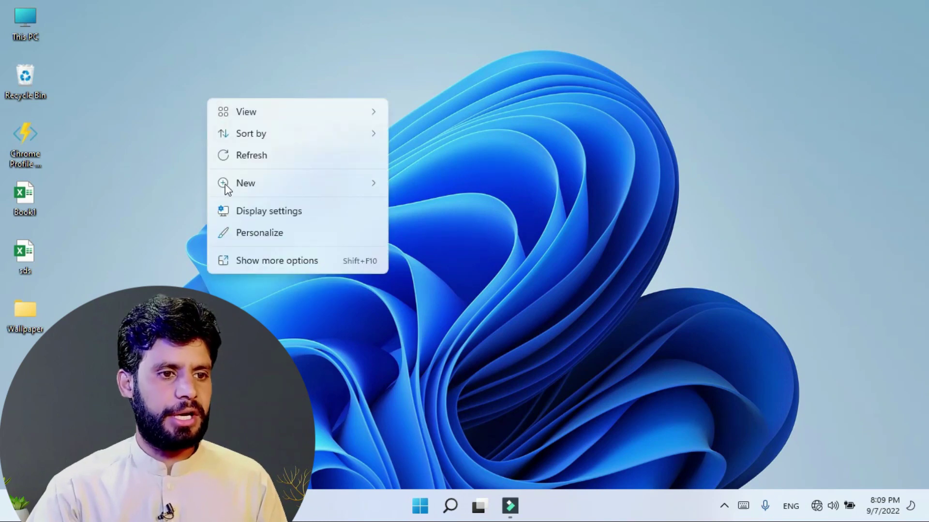
left_click(244, 234)
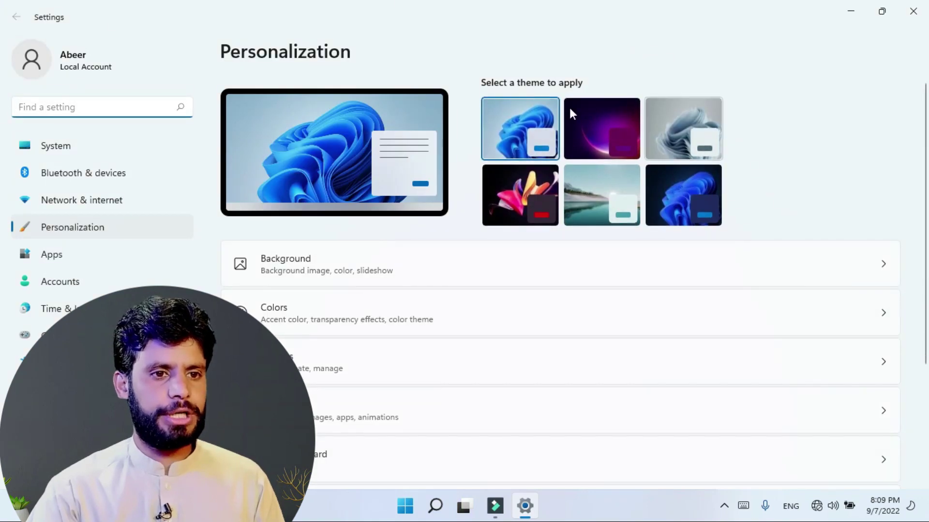
left_click(289, 262)
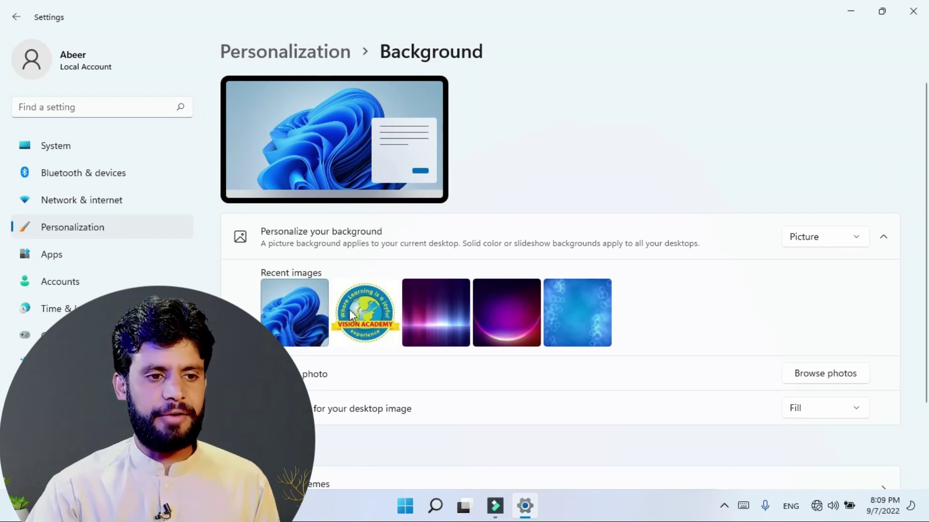
left_click(512, 323)
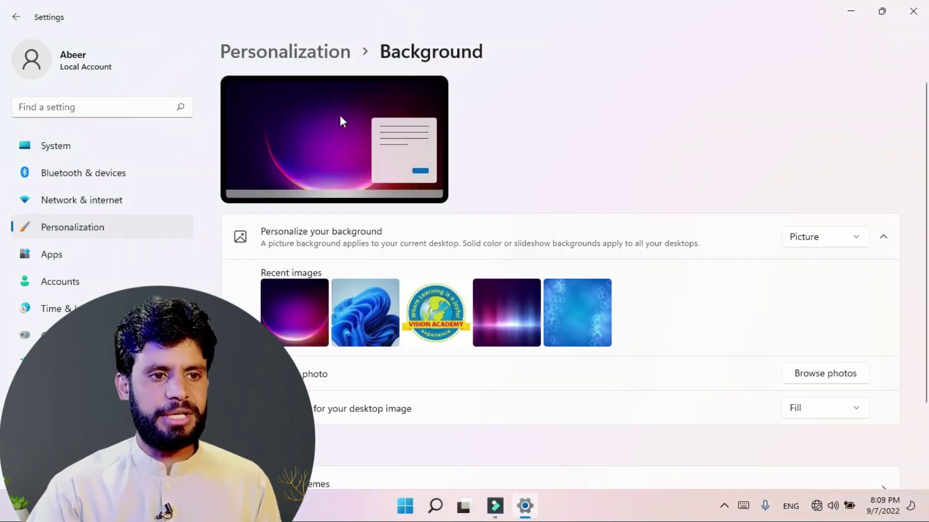
left_click(851, 11)
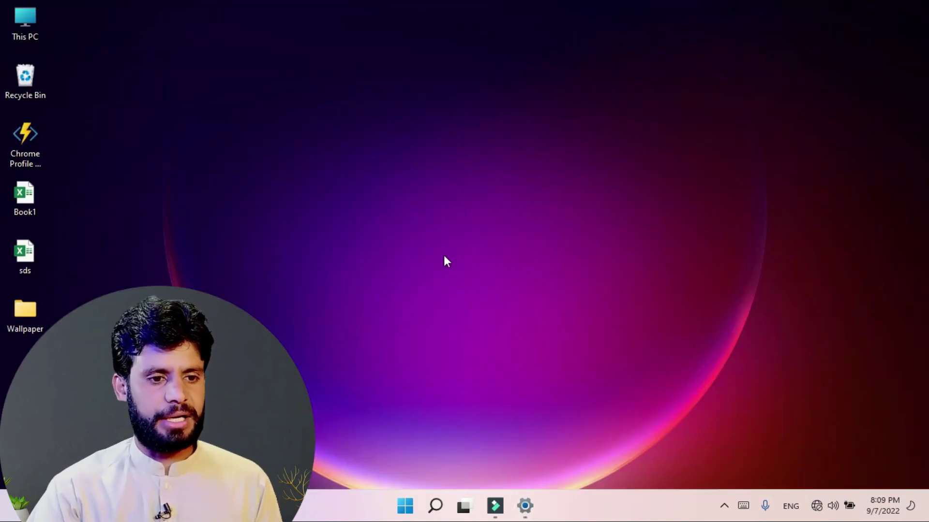
left_click(525, 506)
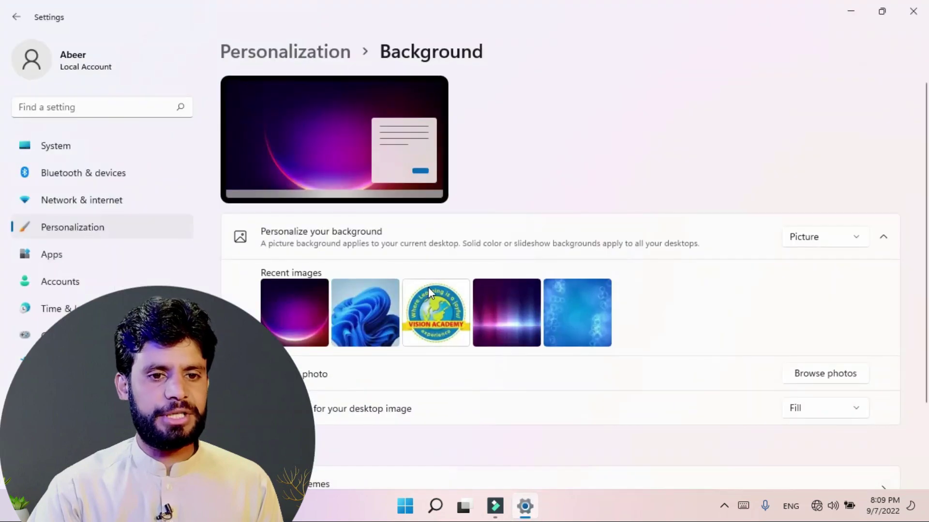
Step: Set picture 1 (4) from the Desktop's Wallpaper folder as the wallpaper and view it
left_click(825, 377)
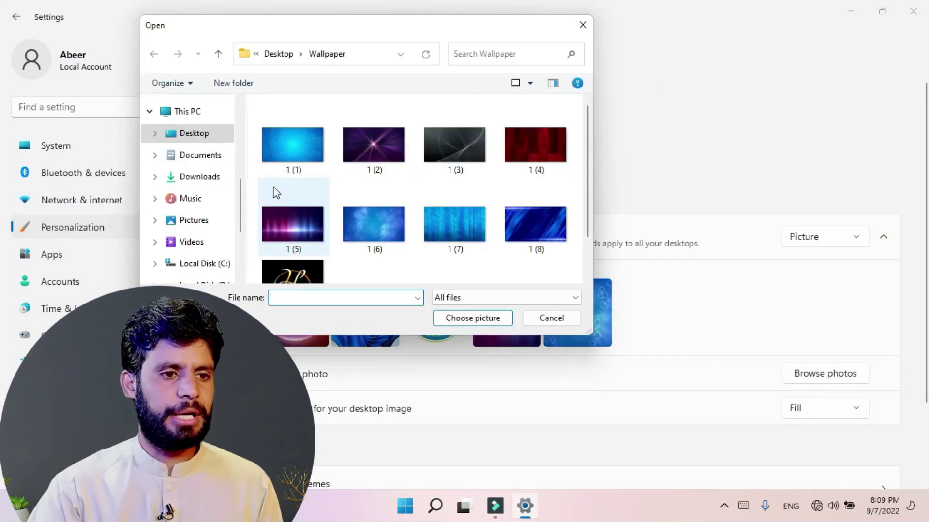
scroll(276, 192, "down", 2)
scroll(187, 241, "down", 3)
scroll(191, 244, "down", 1)
scroll(189, 228, "up", 4)
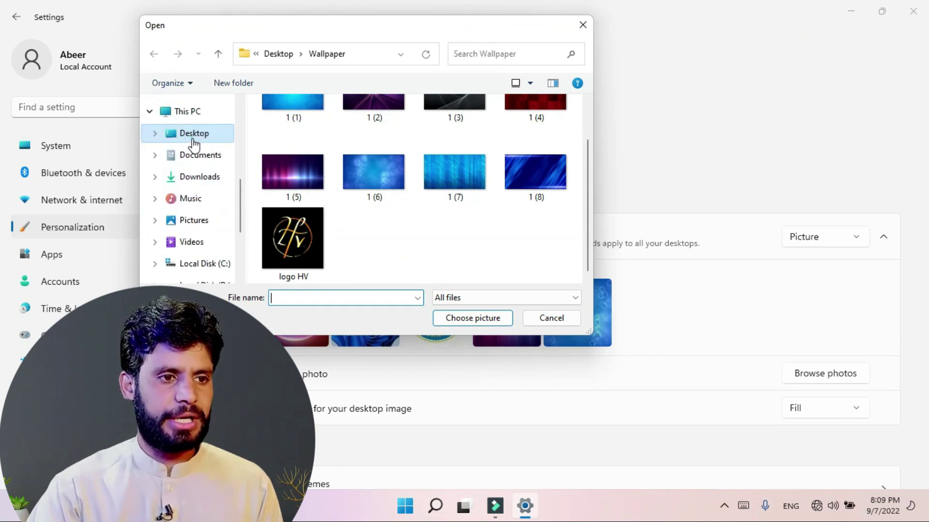
left_click(193, 140)
double_click(295, 141)
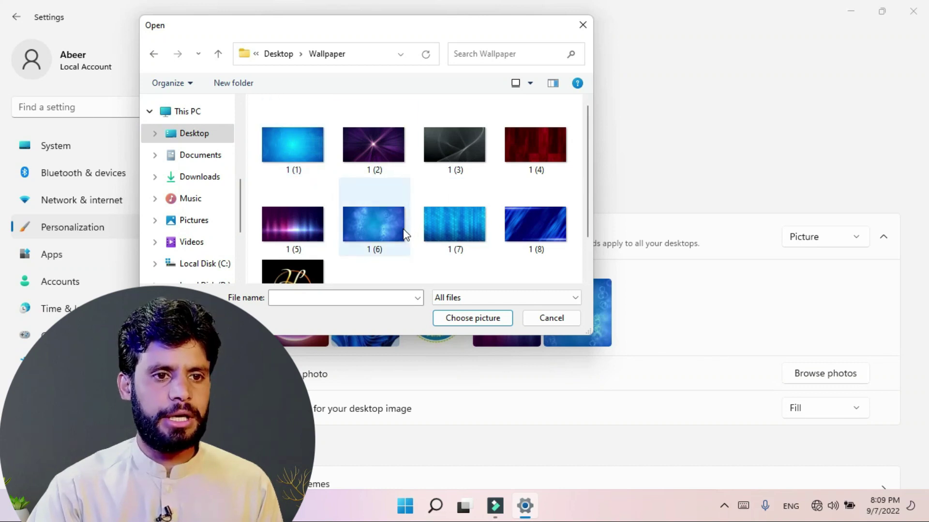
left_click(532, 150)
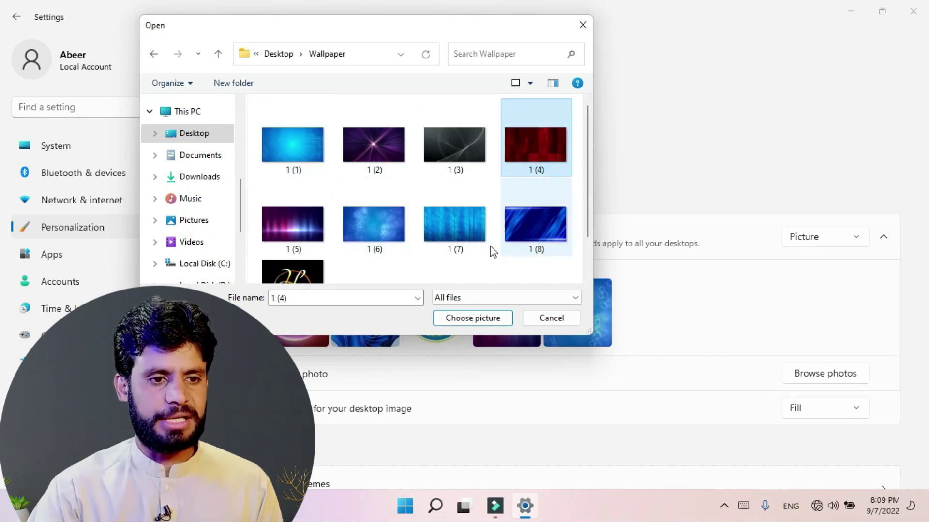
left_click(454, 318)
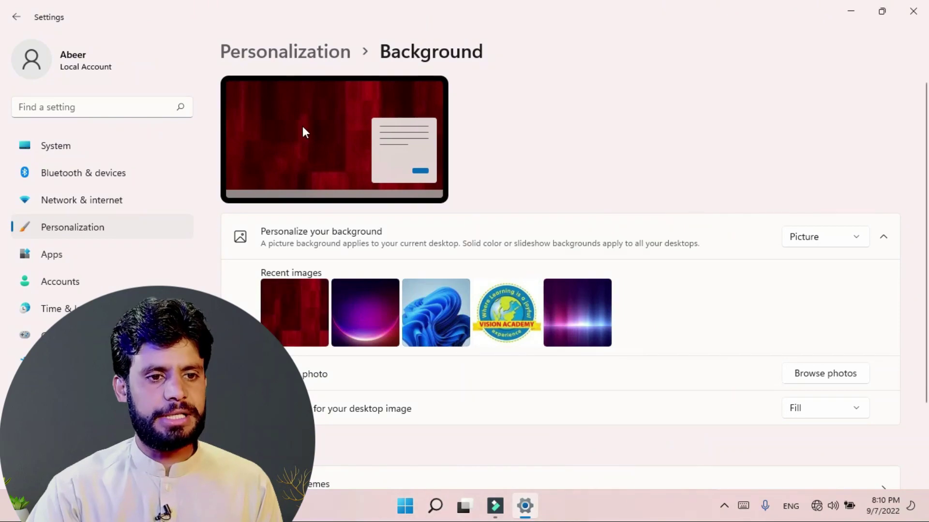
left_click(851, 11)
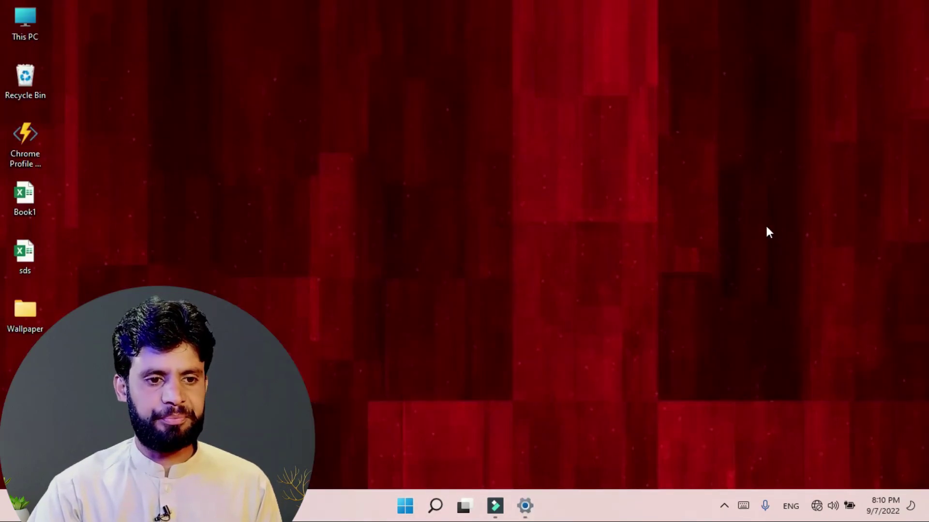
left_click(525, 506)
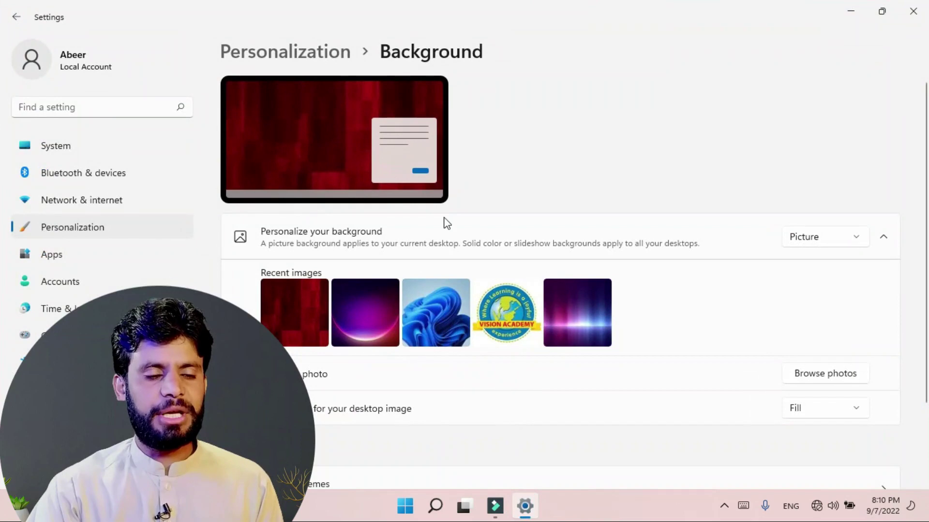
Step: Switch the wallpaper to the Vision Academy logo thumbnail and check it on the desktop
left_click(501, 336)
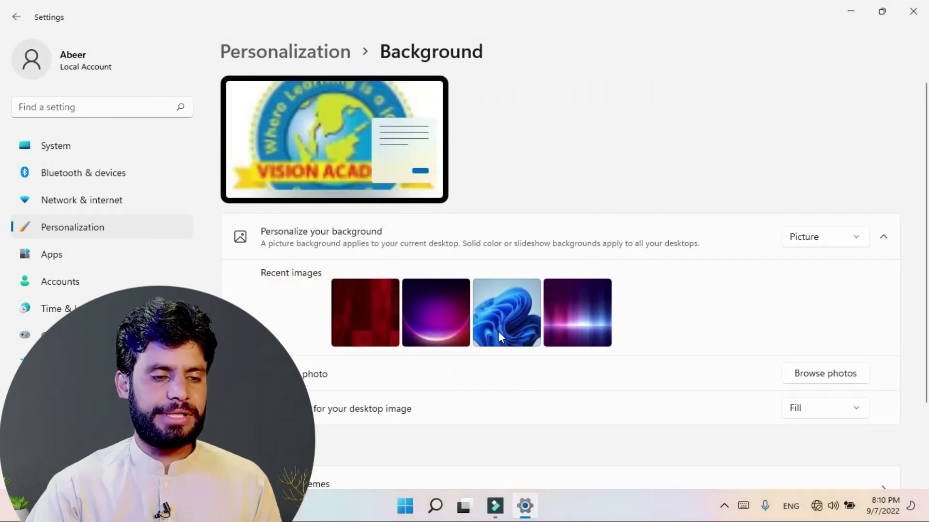
left_click(846, 18)
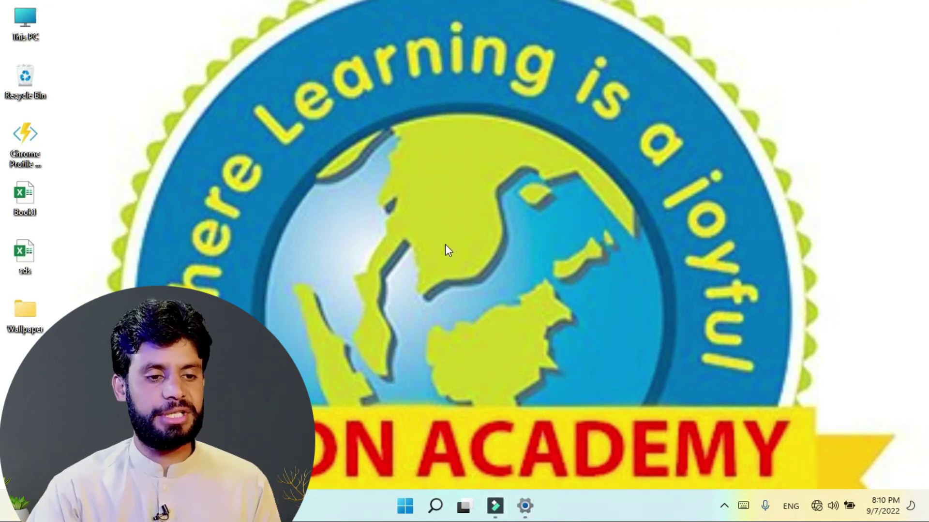
left_click(525, 506)
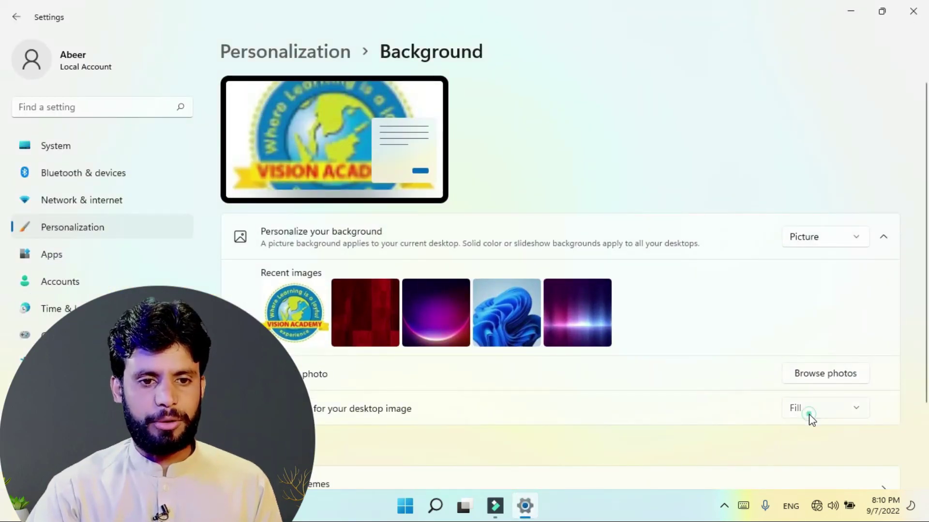
Step: Set the picture fit to Fit with a teal background colour, checking the desktop
left_click(808, 414)
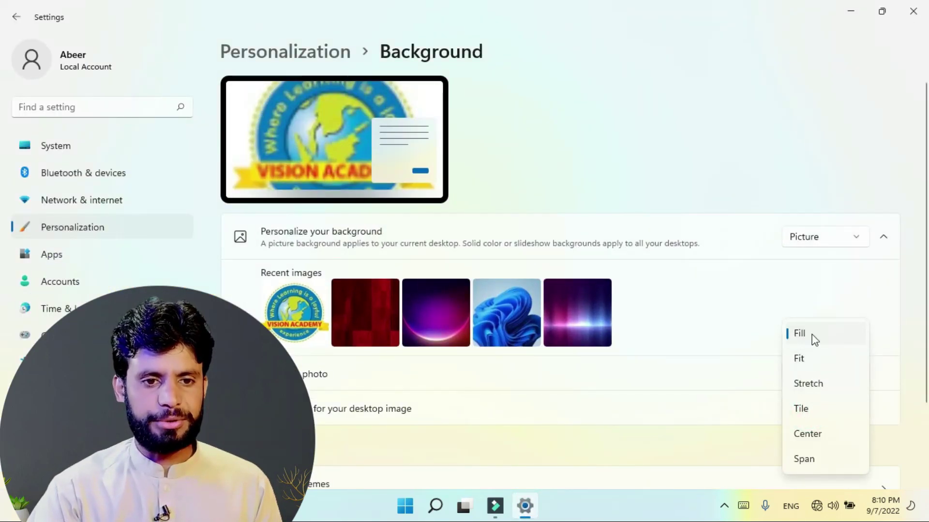
left_click(729, 321)
left_click(850, 10)
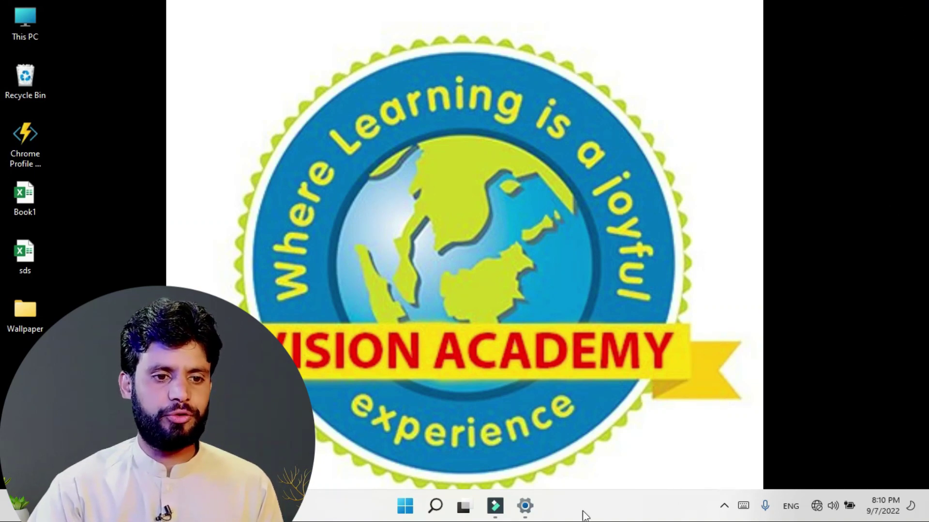
left_click(525, 513)
scroll(523, 416, "down", 3)
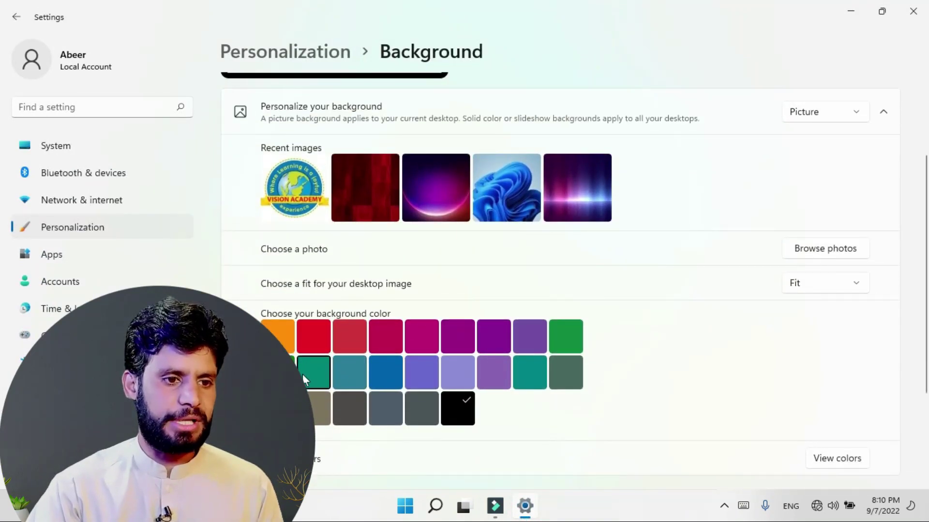
left_click(312, 376)
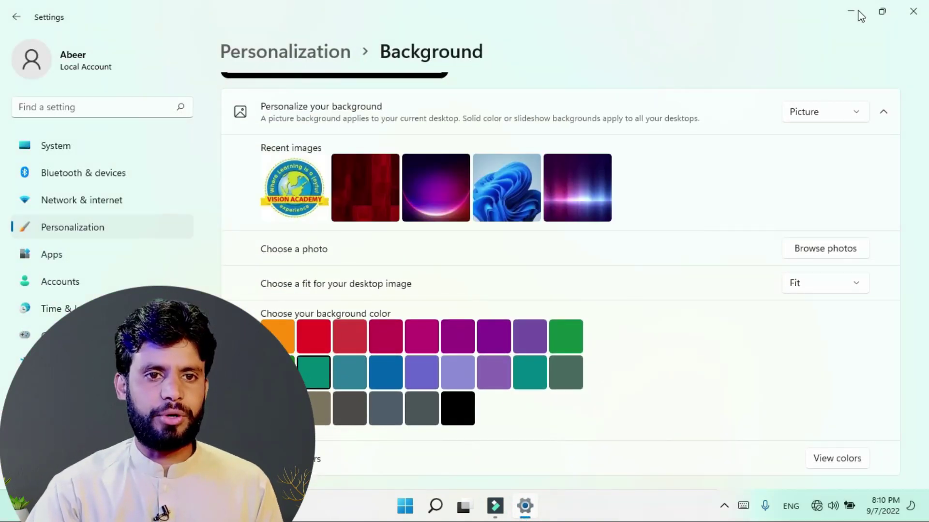
left_click(881, 11)
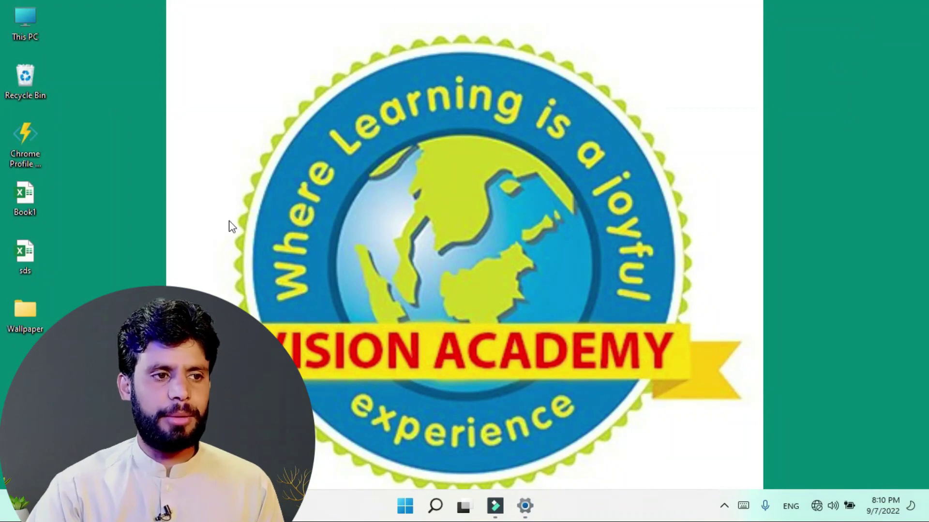
left_click(525, 506)
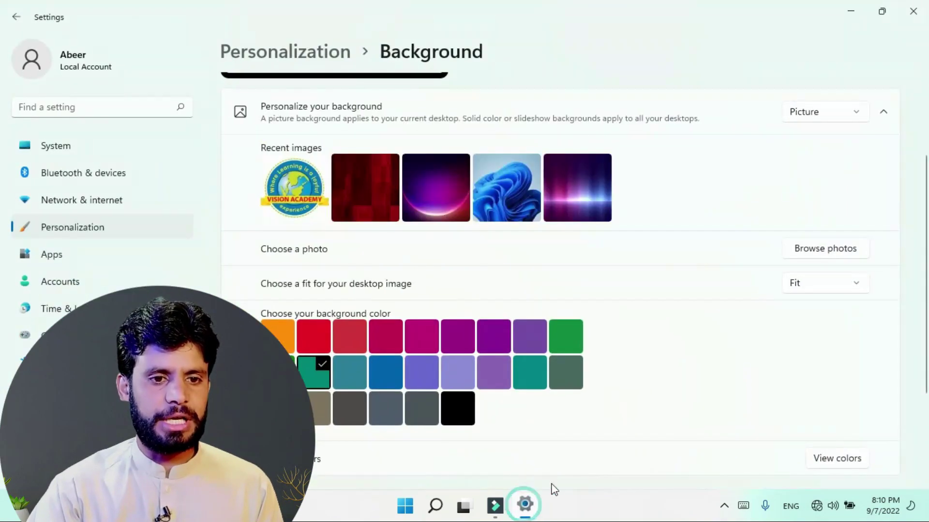
Step: Try the Stretch and Tile fits on the desktop, then settle on Center
left_click(811, 283)
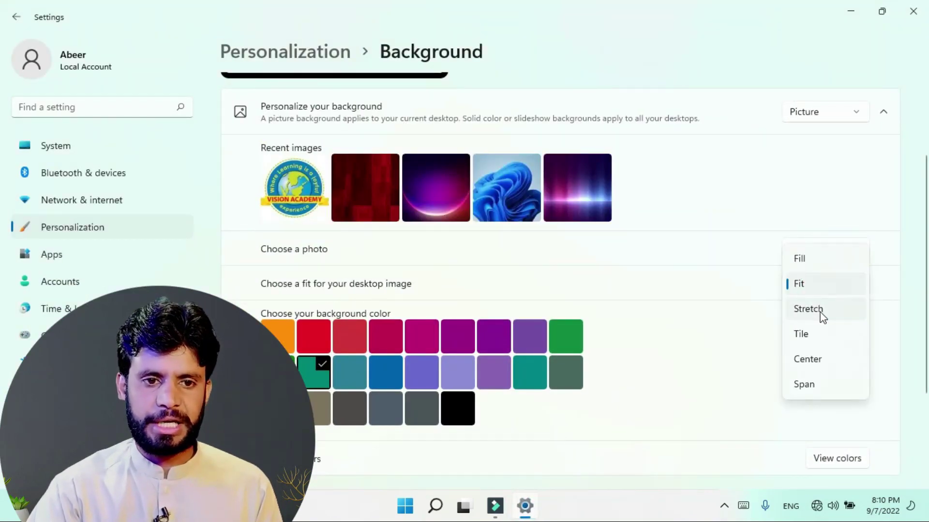
left_click(821, 313)
left_click(852, 16)
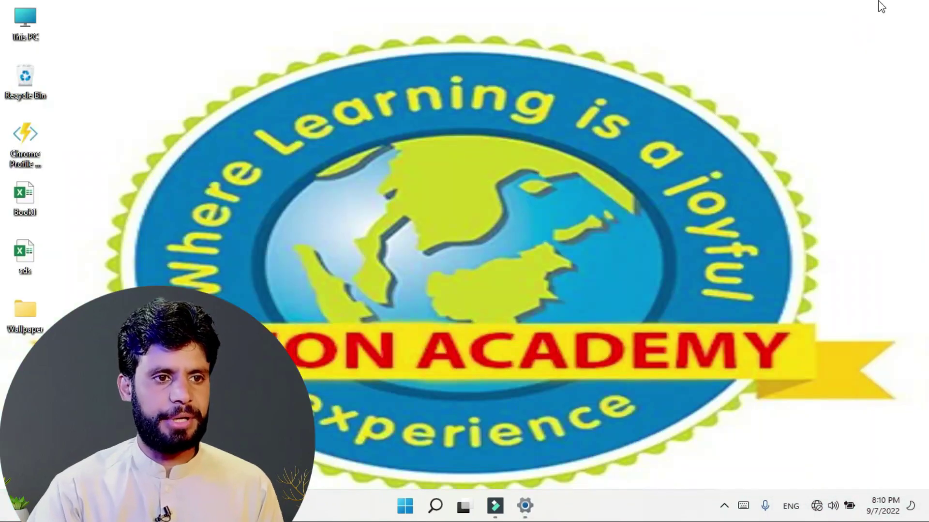
left_click(525, 506)
left_click(820, 314)
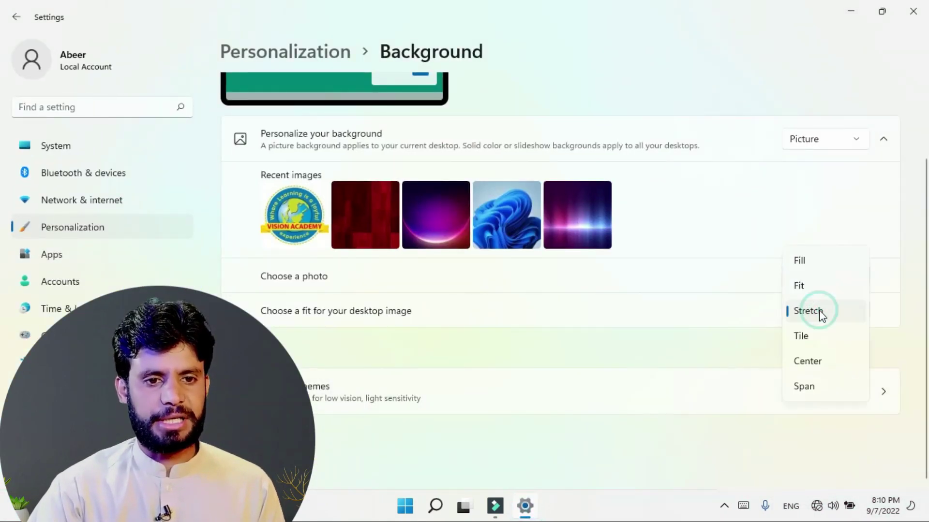
left_click(800, 339)
left_click(852, 20)
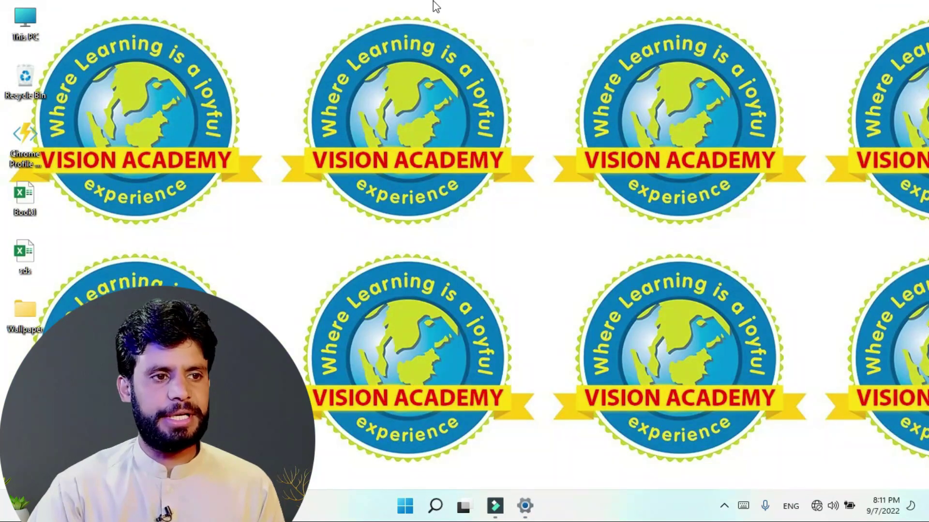
left_click(820, 311)
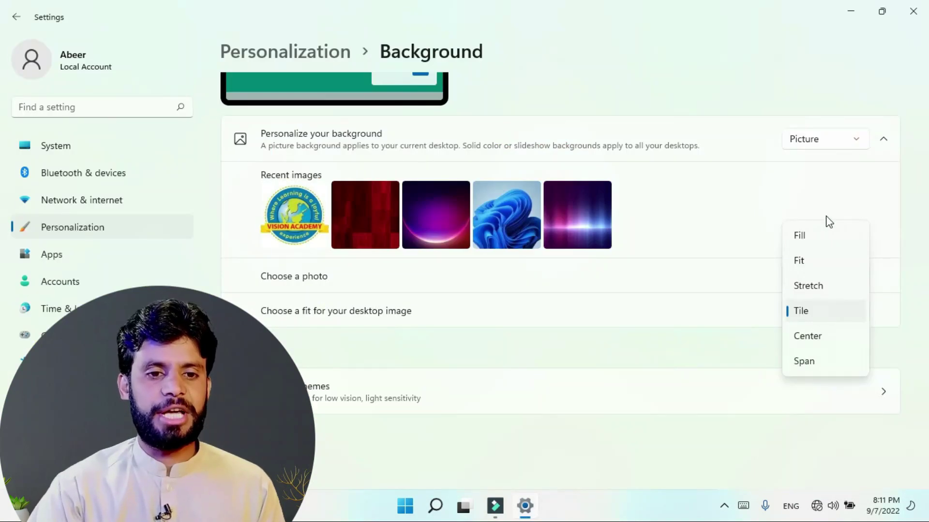
left_click(806, 339)
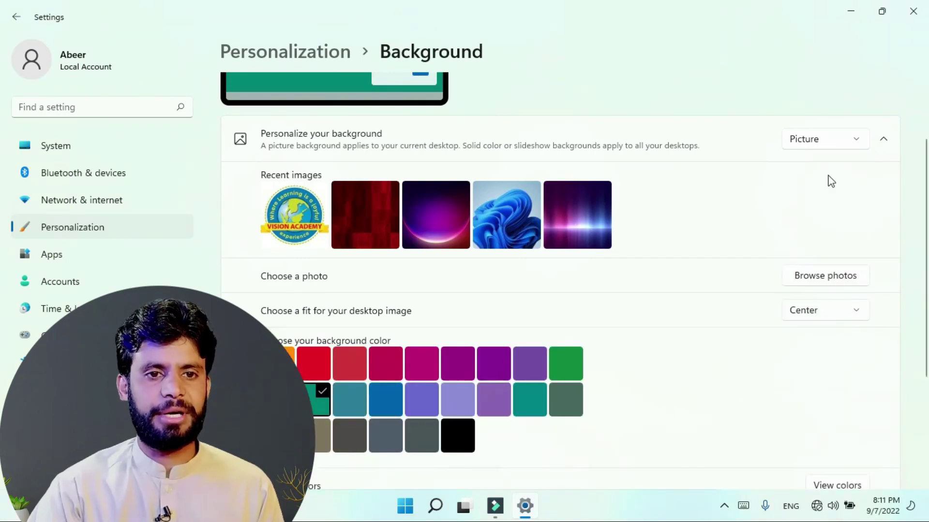
left_click(851, 13)
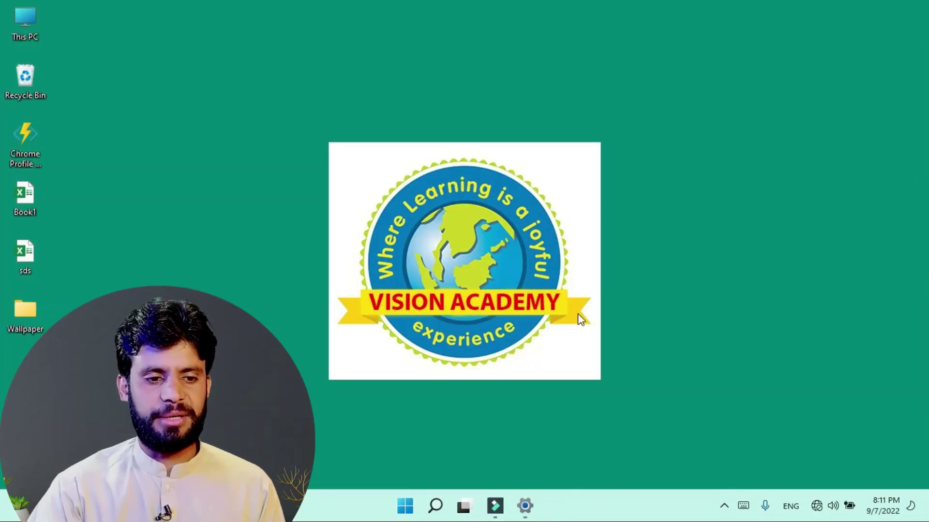
left_click(526, 507)
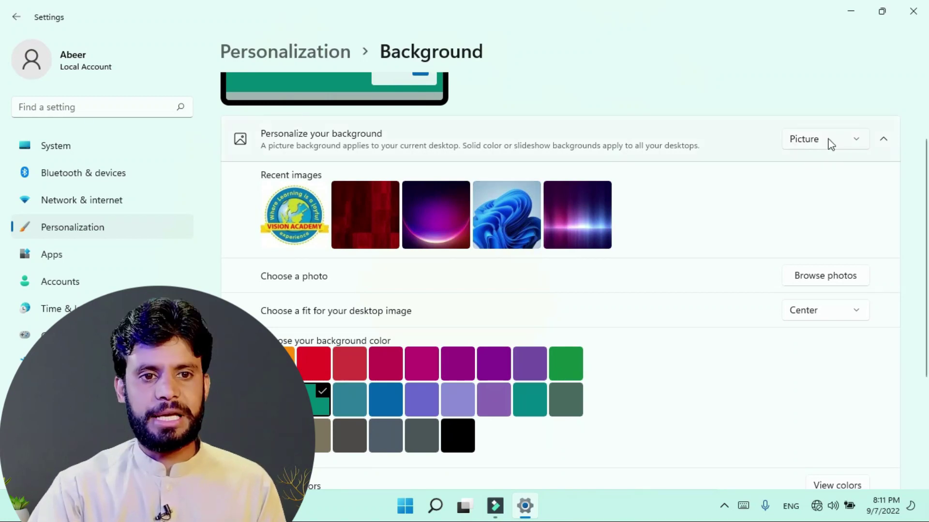
Step: Change the background type from Picture to Slideshow and browse for the album folder
scroll(823, 145, "up", 1)
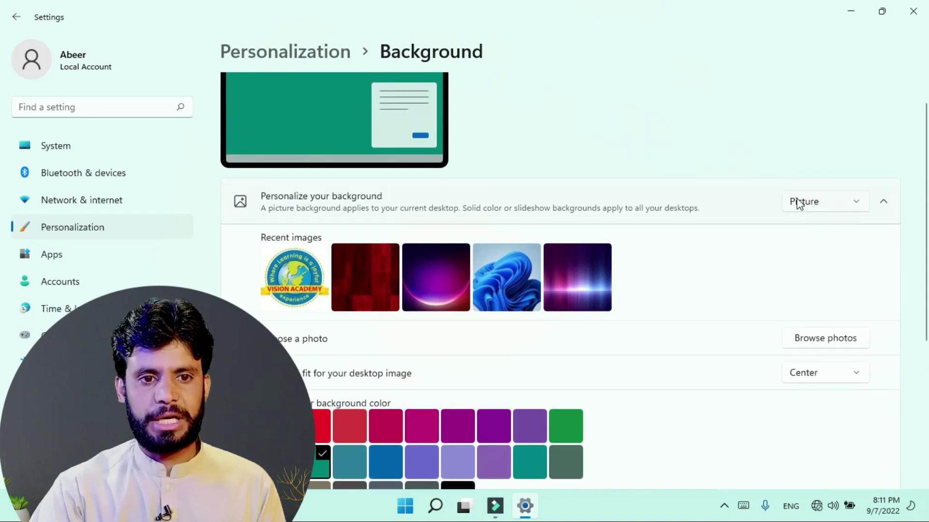
left_click(855, 209)
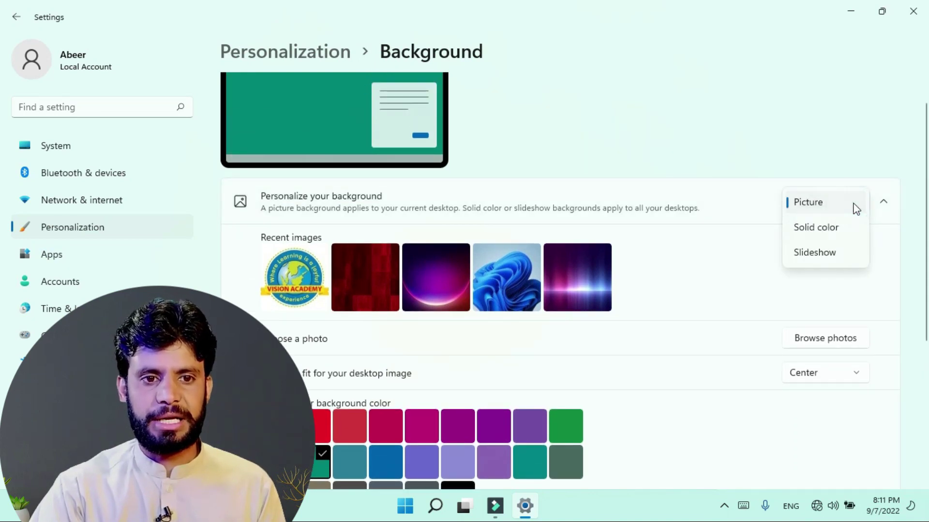
left_click(814, 257)
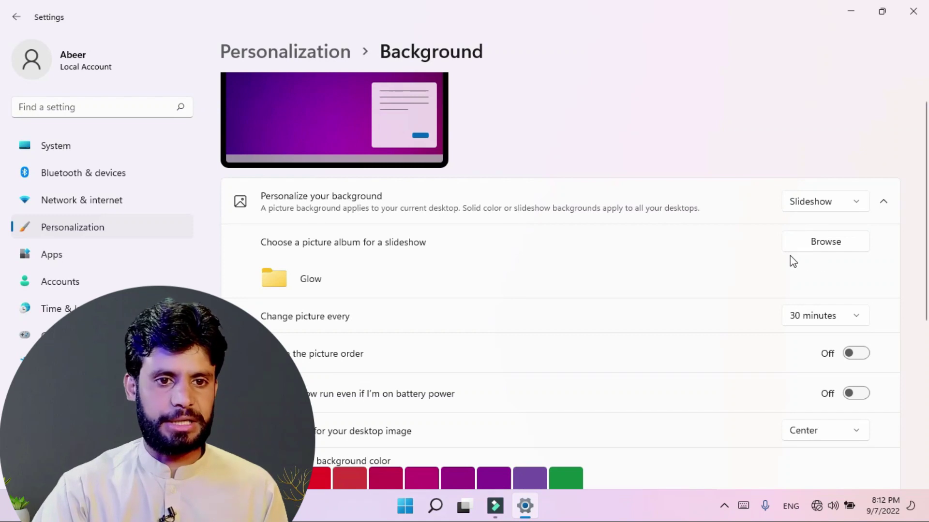
left_click(836, 242)
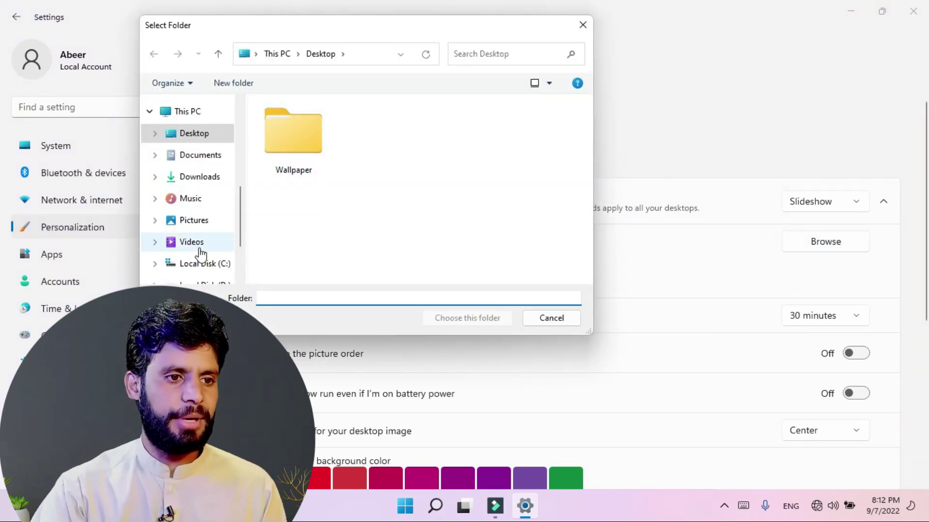
Step: Choose the Desktop's Wallpaper folder as the slideshow album and view the desktop
scroll(196, 233, "down", 2)
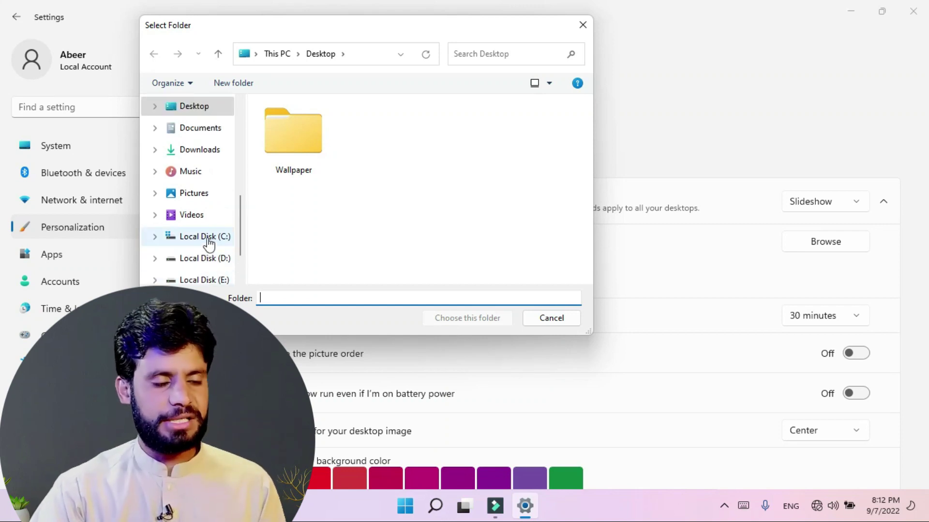
left_click(293, 134)
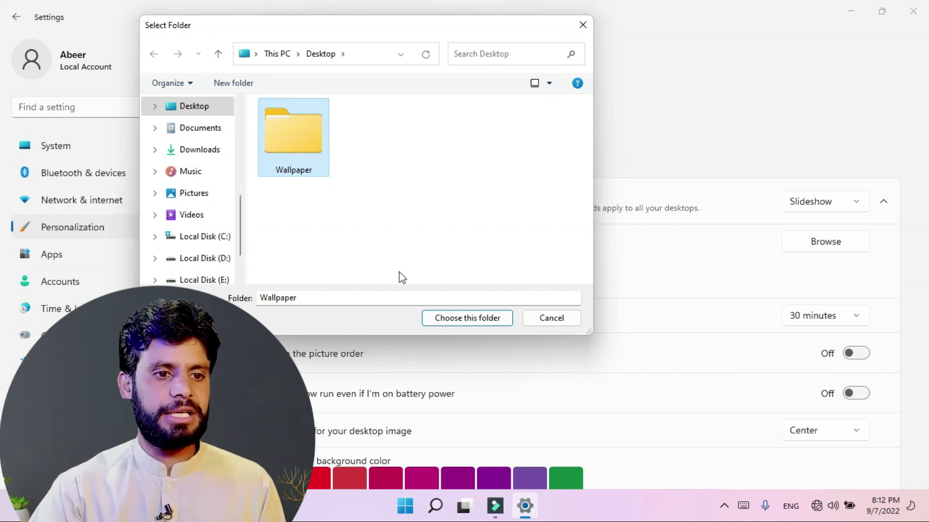
left_click(452, 322)
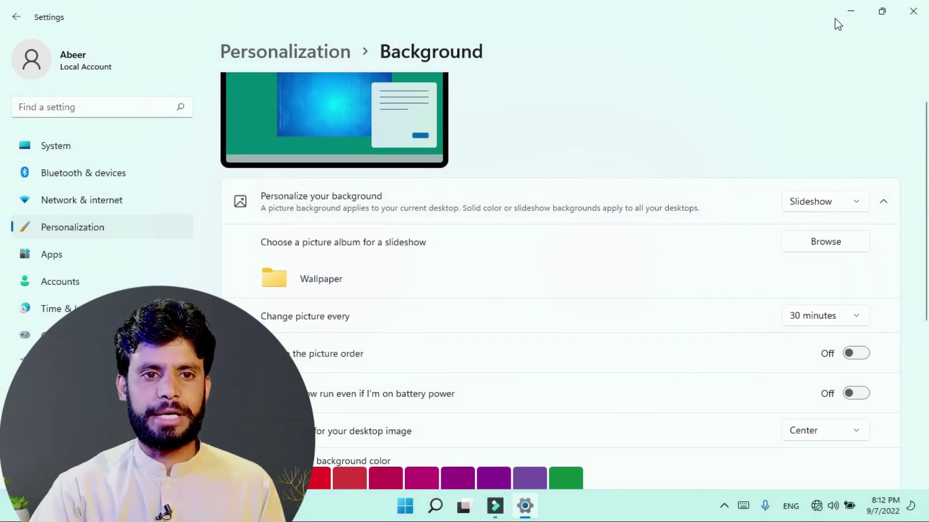
left_click(850, 12)
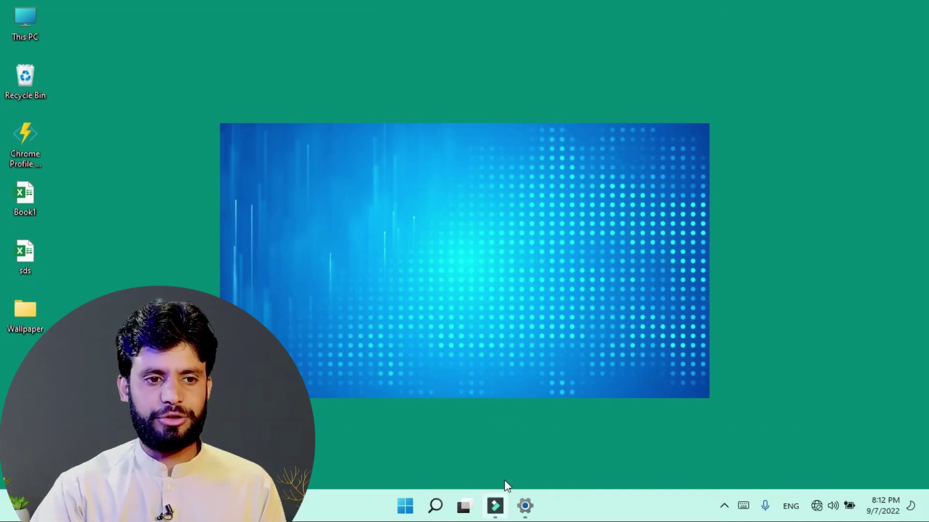
Step: Set the slideshow image fit to Fill and check the wallpaper
left_click(525, 505)
left_click(820, 441)
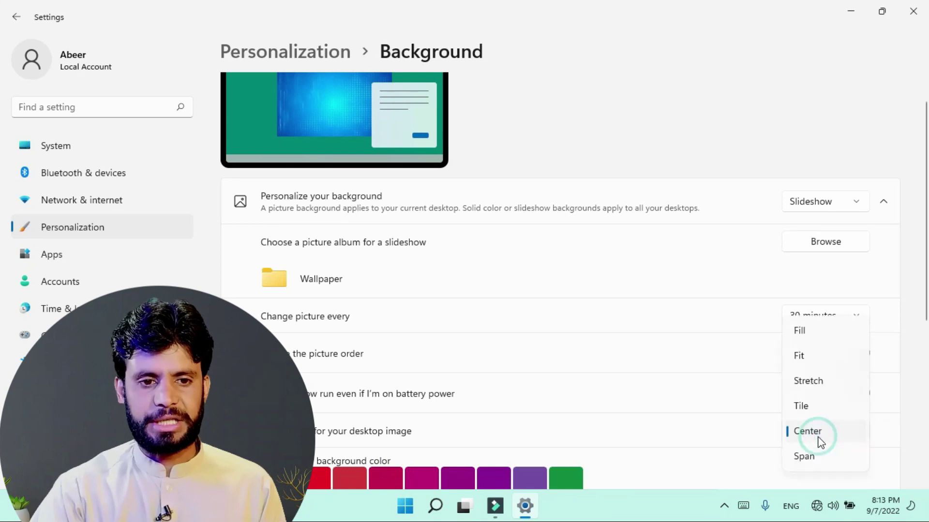
left_click(803, 333)
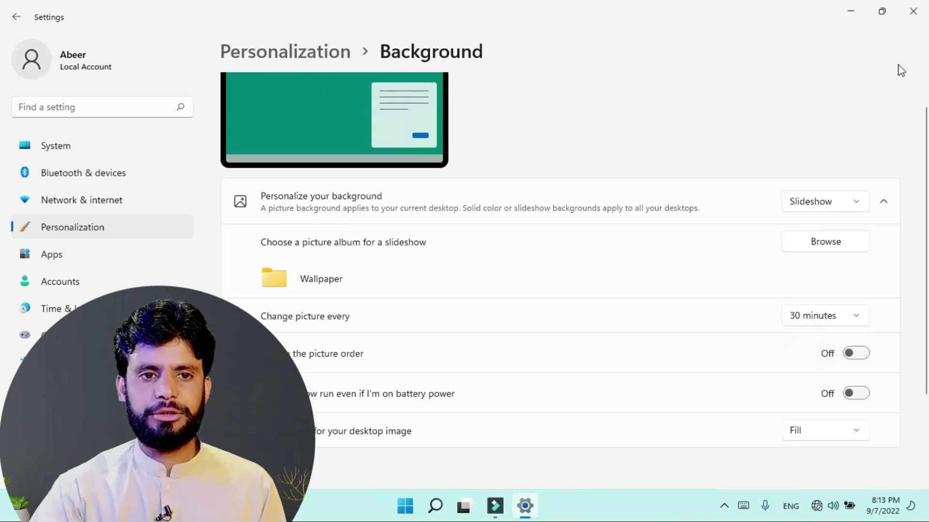
left_click(853, 18)
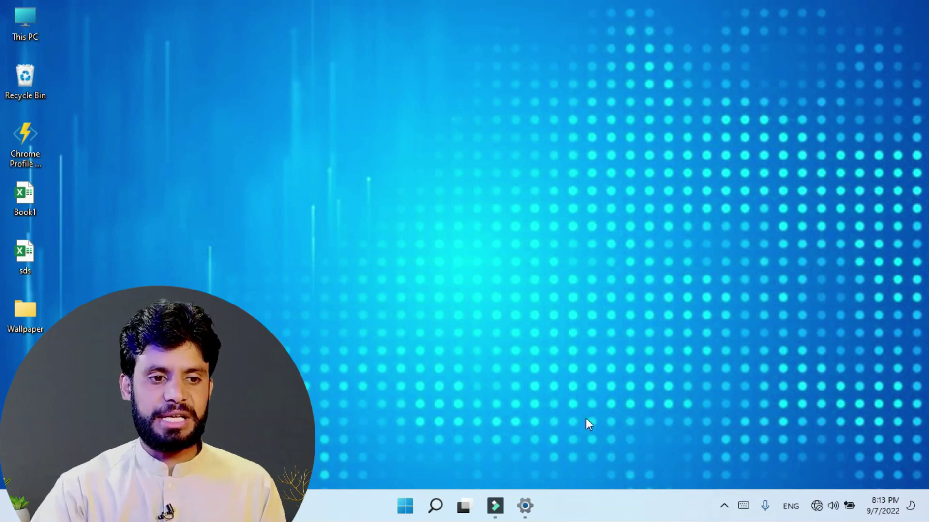
Step: Change the slideshow interval from 30 minutes to every 1 minute
mouse_move(535, 509)
left_click(527, 450)
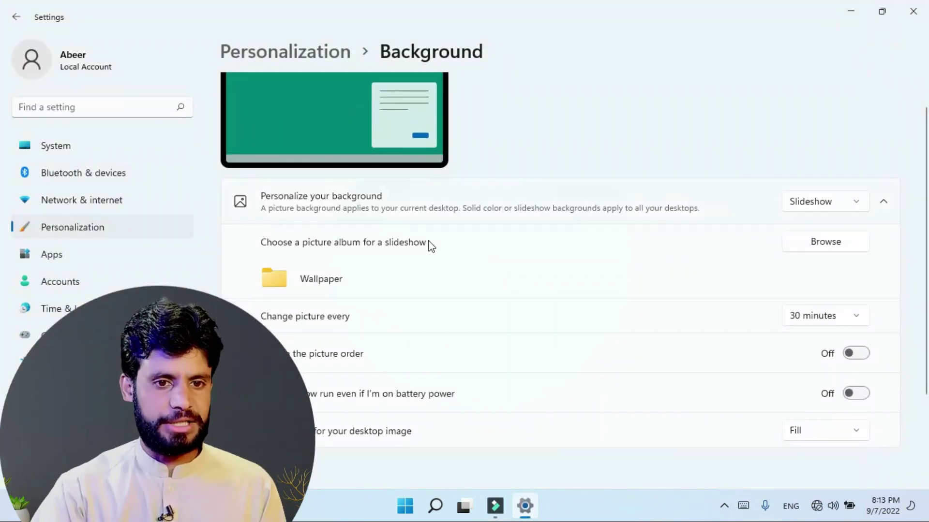
left_click(815, 317)
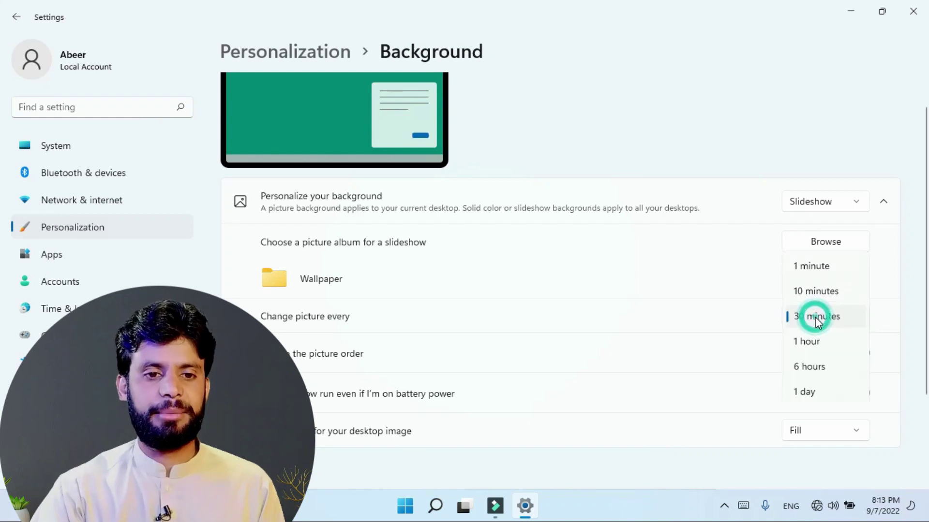
left_click(810, 267)
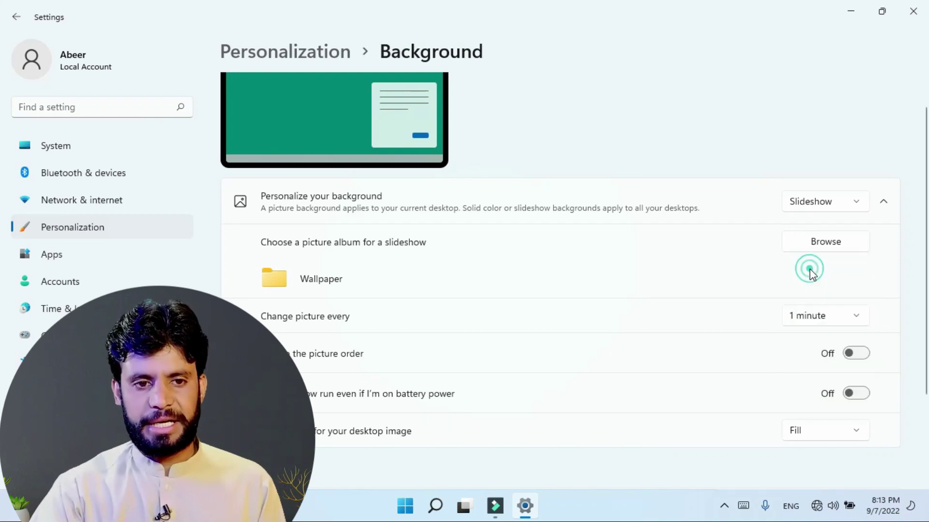
left_click(822, 321)
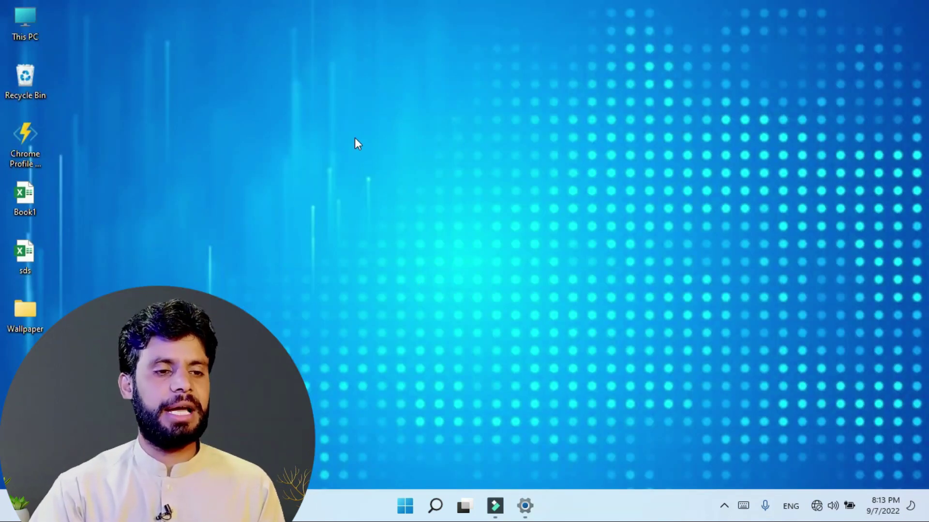
Step: Advance the desktop to the next slideshow background and open the Wallpaper folder
right_click(358, 139)
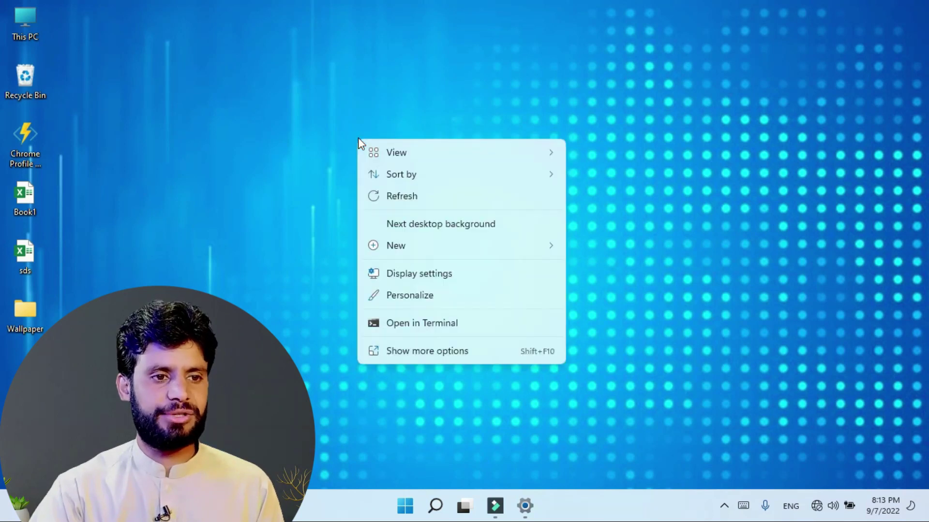
left_click(465, 226)
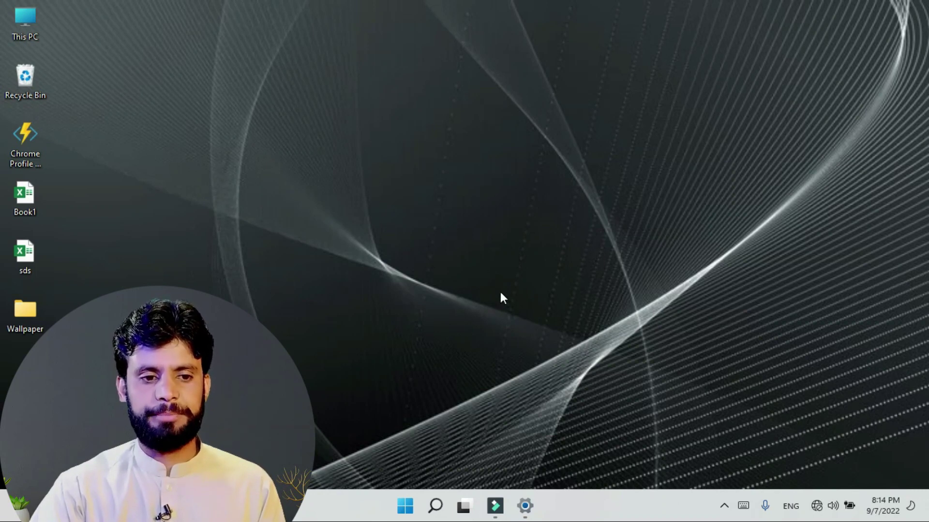
double_click(44, 313)
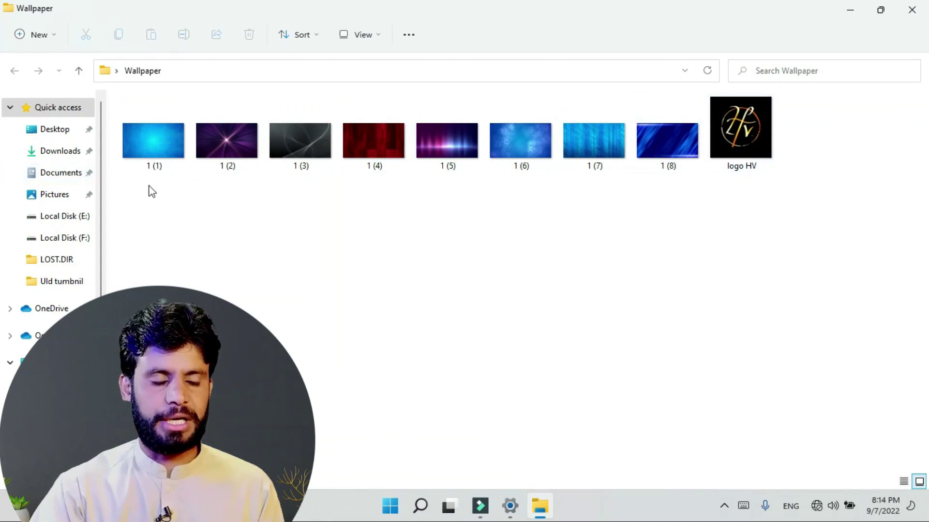
Step: Look through images 1 (1) to 1 (5) in the Wallpaper folder, then return to Background settings
left_click(149, 152)
left_click(218, 157)
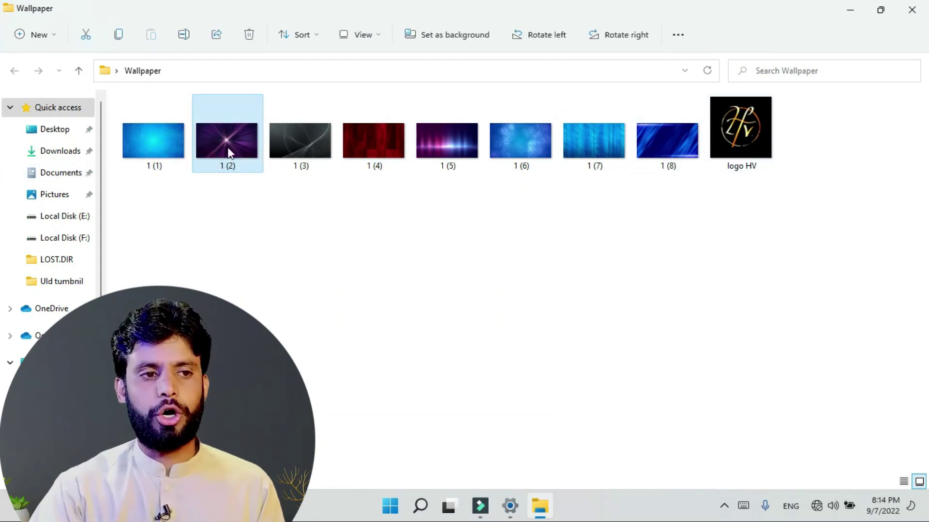
left_click(293, 150)
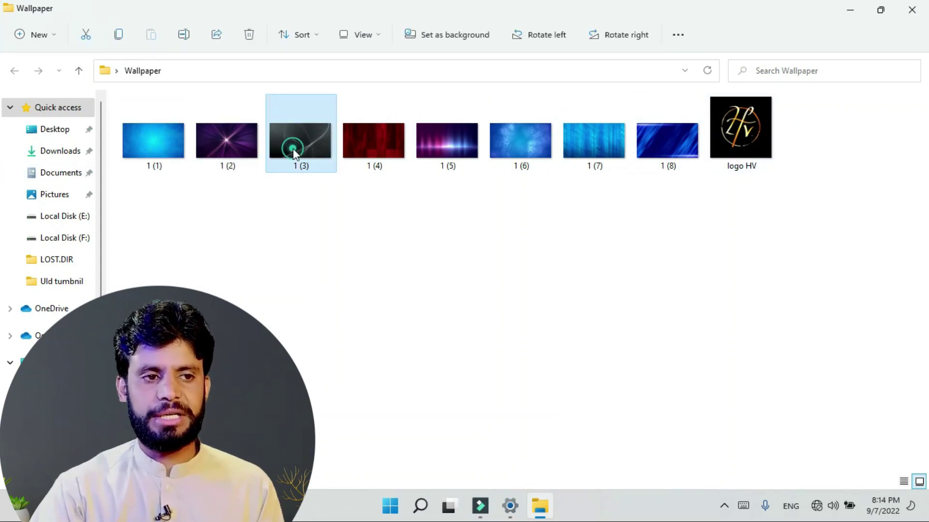
left_click(365, 152)
left_click(432, 152)
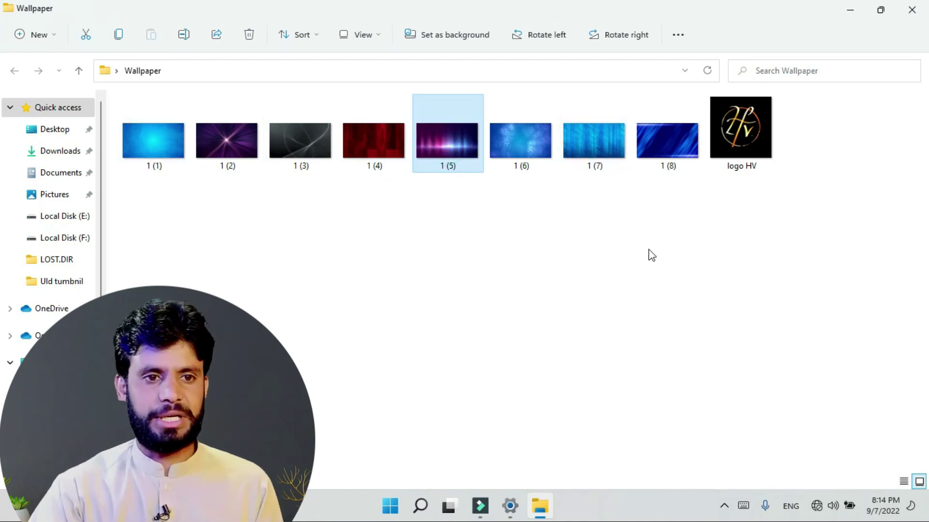
left_click(155, 150)
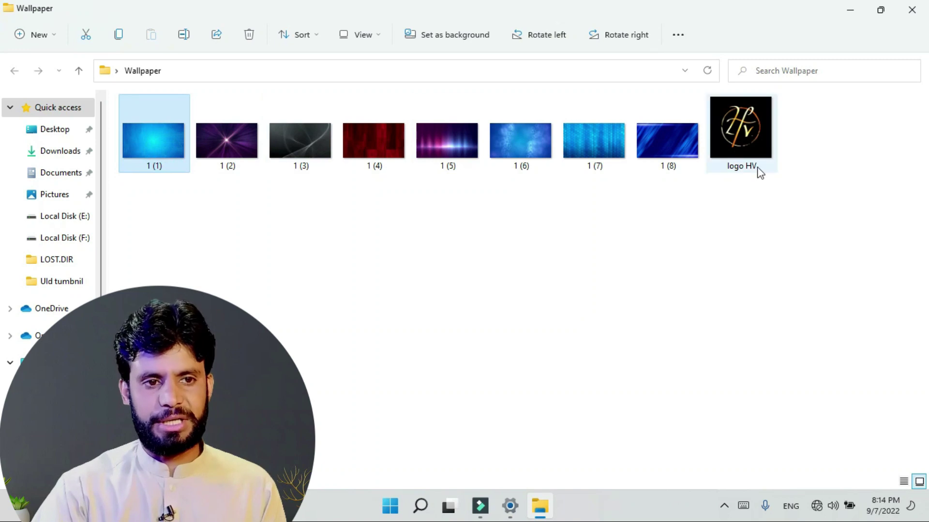
left_click(576, 280)
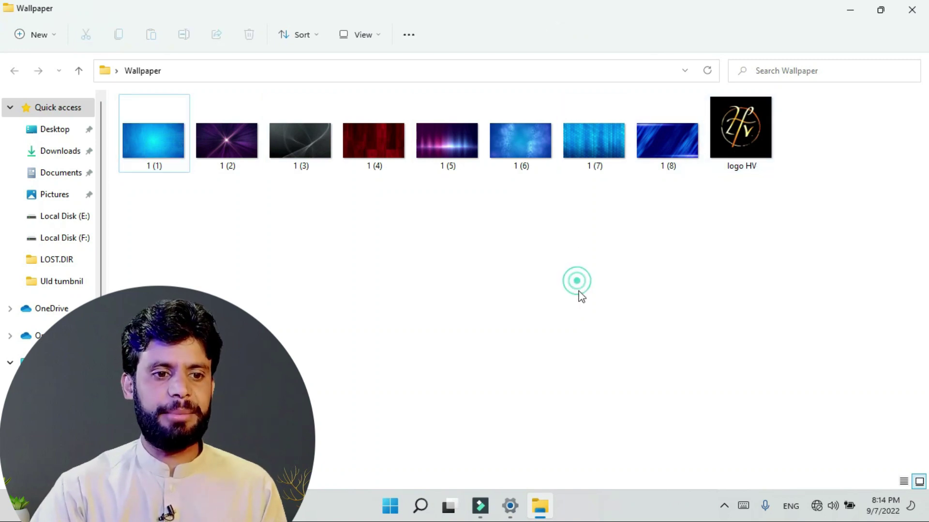
left_click(510, 506)
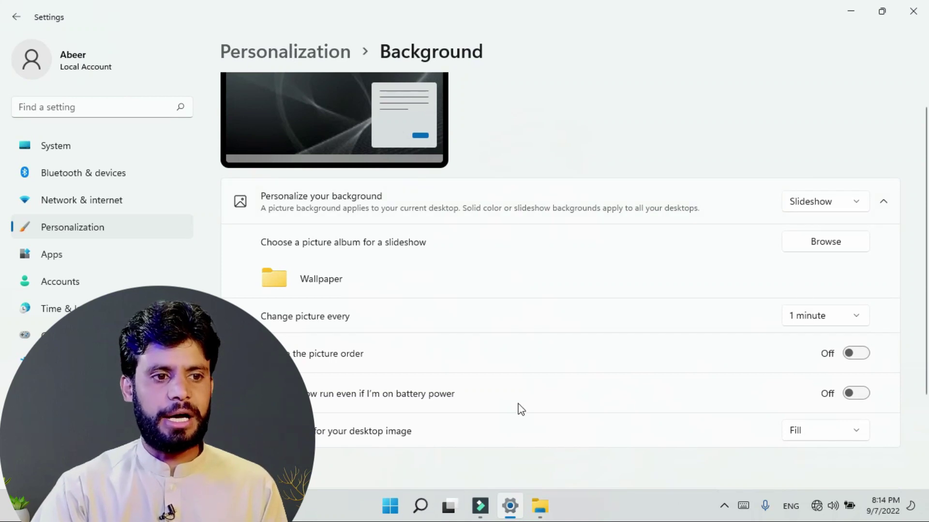
Step: Turn on Shuffle the picture order and watch the slideshow on the desktop
left_click(860, 354)
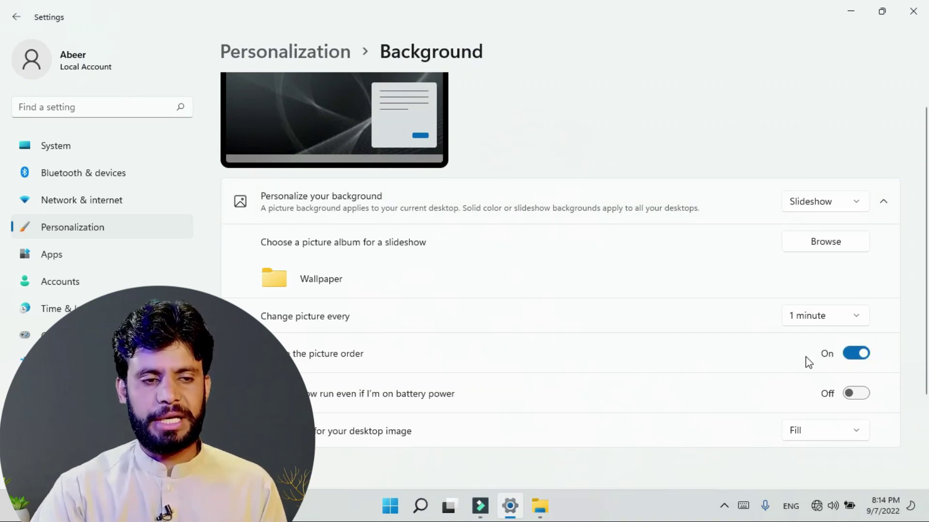
left_click(849, 18)
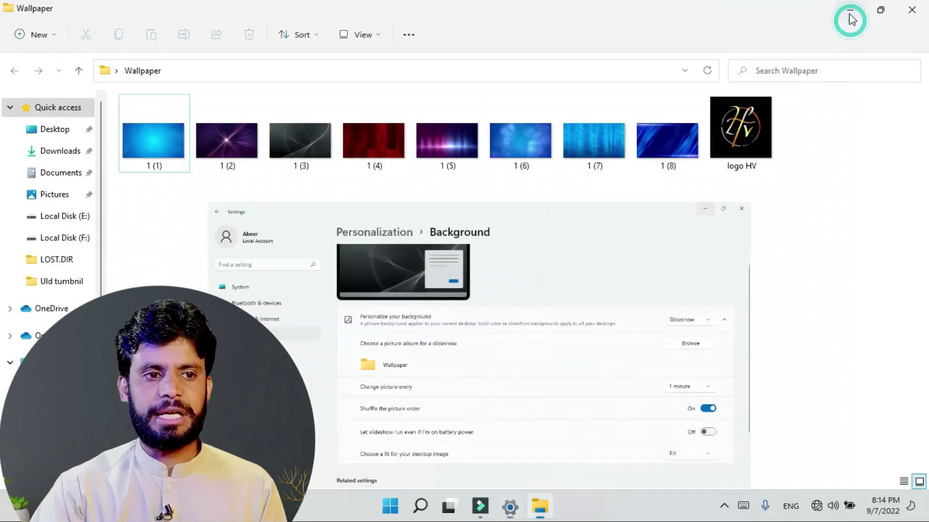
left_click(850, 11)
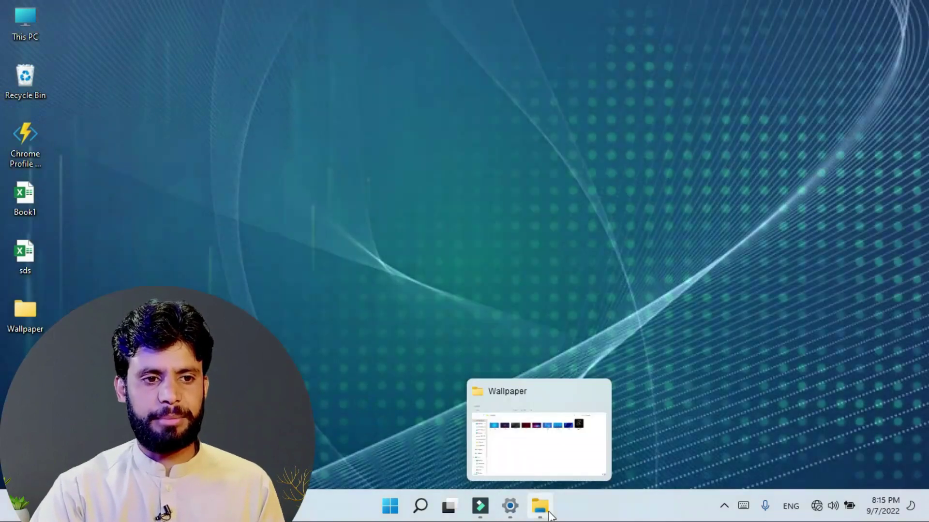
left_click(540, 506)
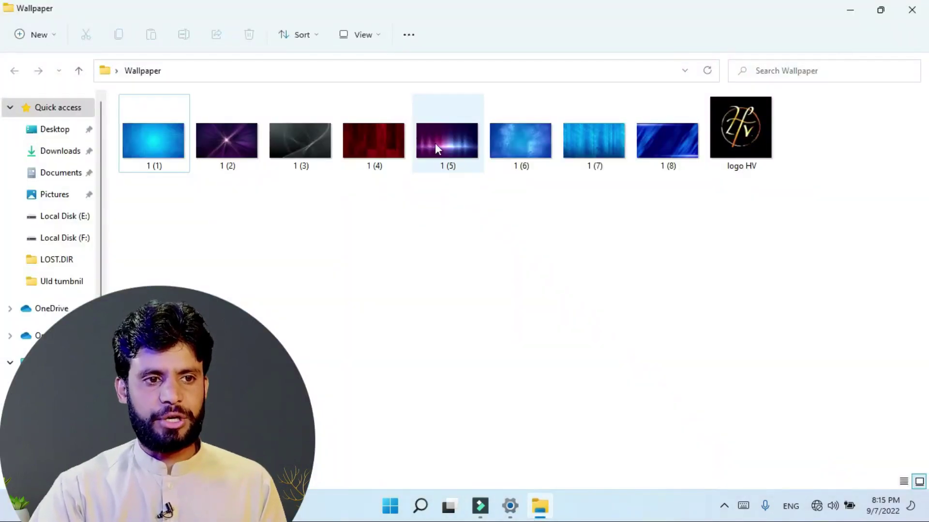
left_click(856, 10)
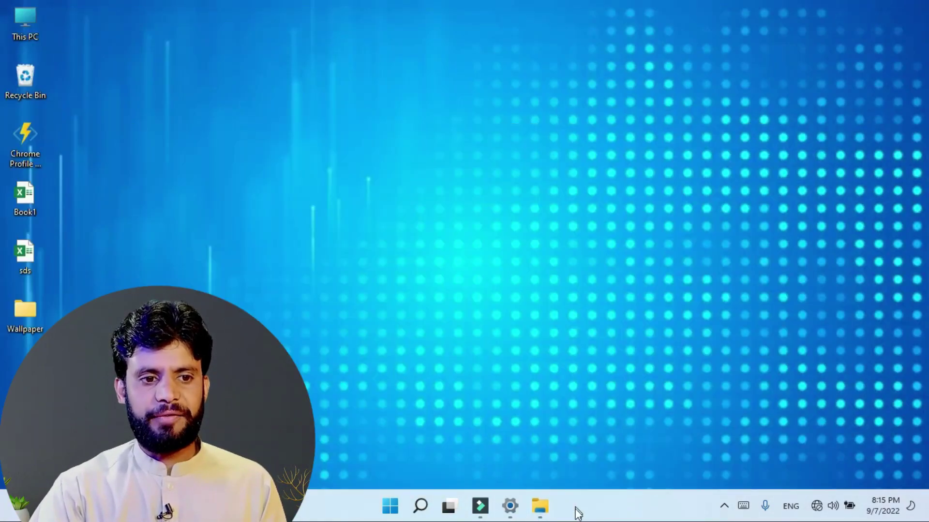
mouse_move(545, 514)
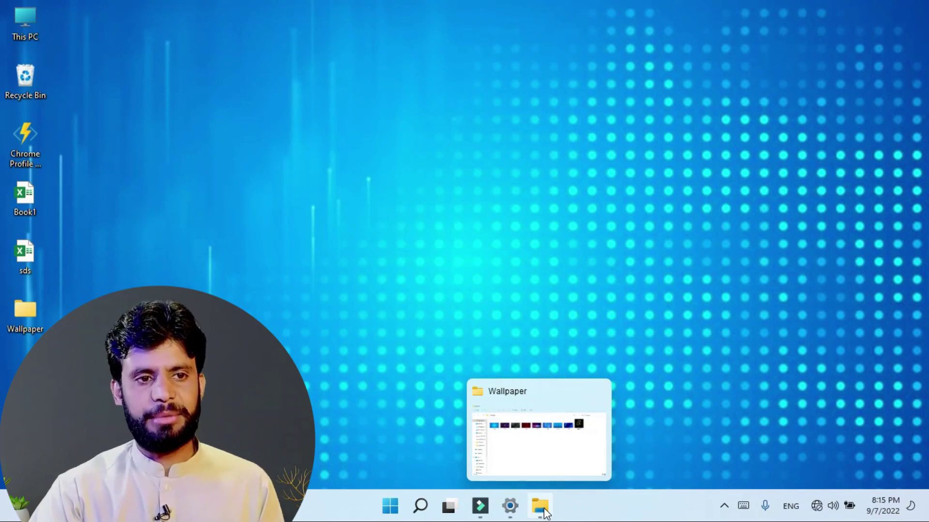
left_click(510, 506)
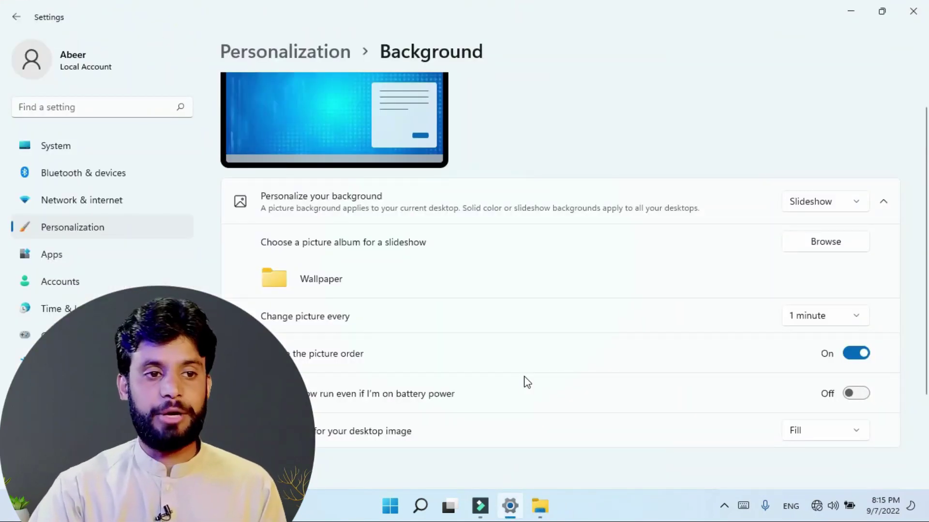
Step: Let the slideshow run on battery power, then change the background type to Solid color
left_click(852, 395)
scroll(547, 391, "down", 2)
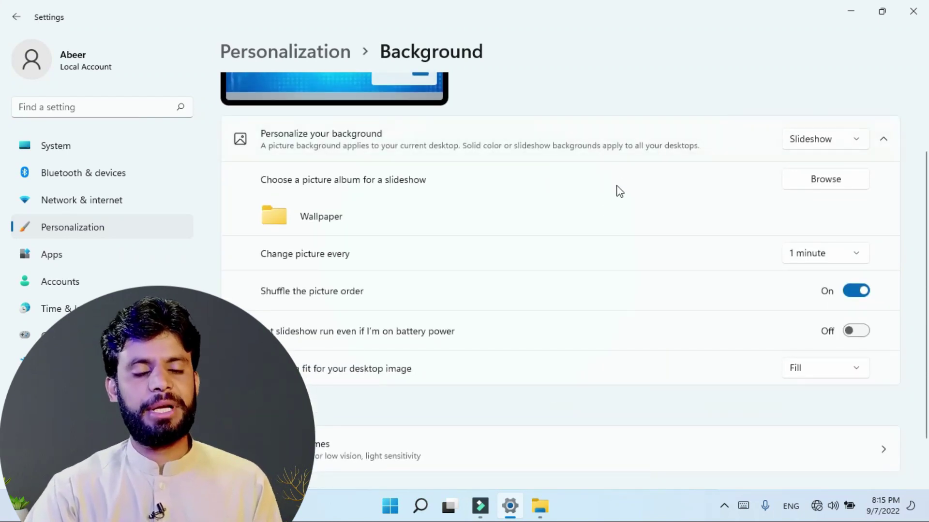
left_click(855, 142)
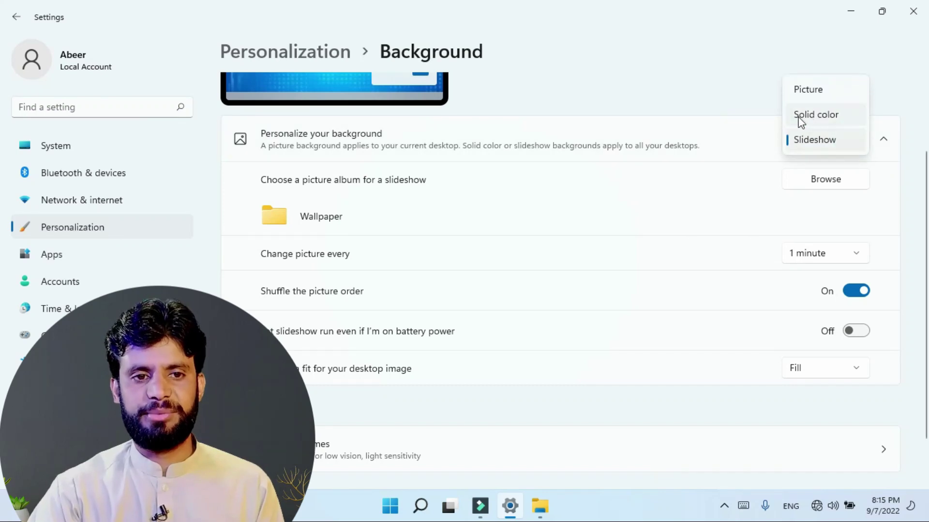
left_click(819, 126)
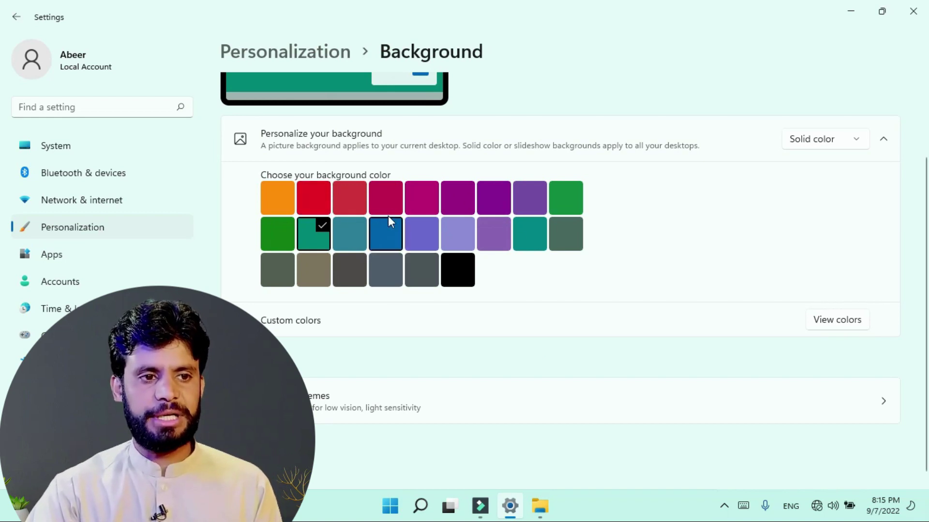
Step: Pick the Rose colour and view the solid rose desktop
left_click(393, 203)
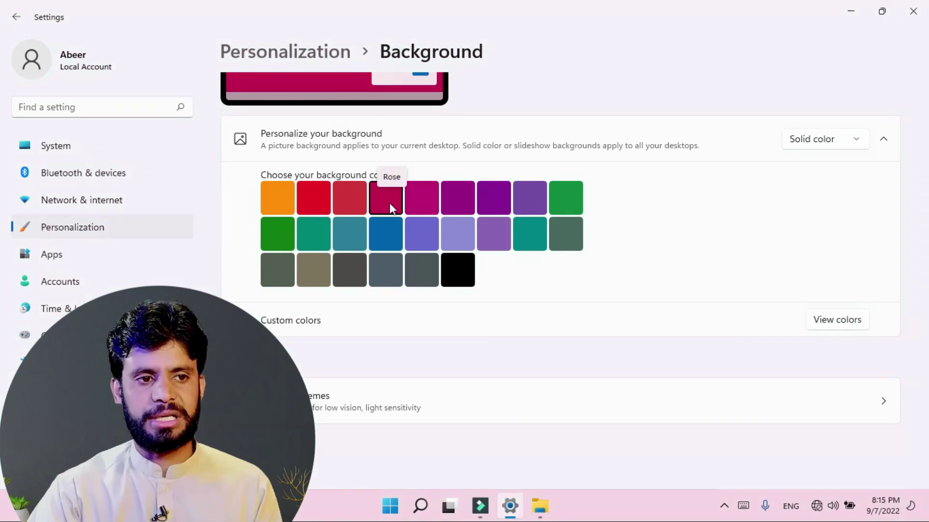
left_click(850, 11)
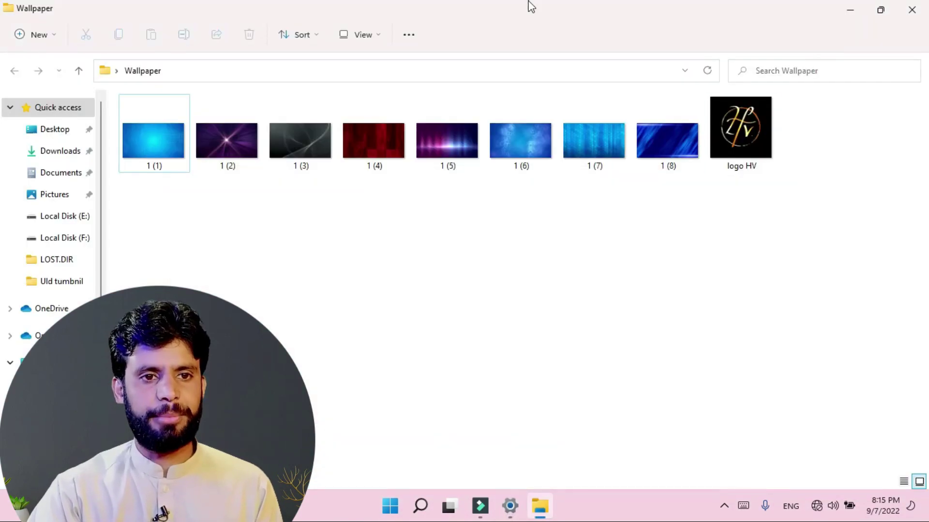
left_click(849, 11)
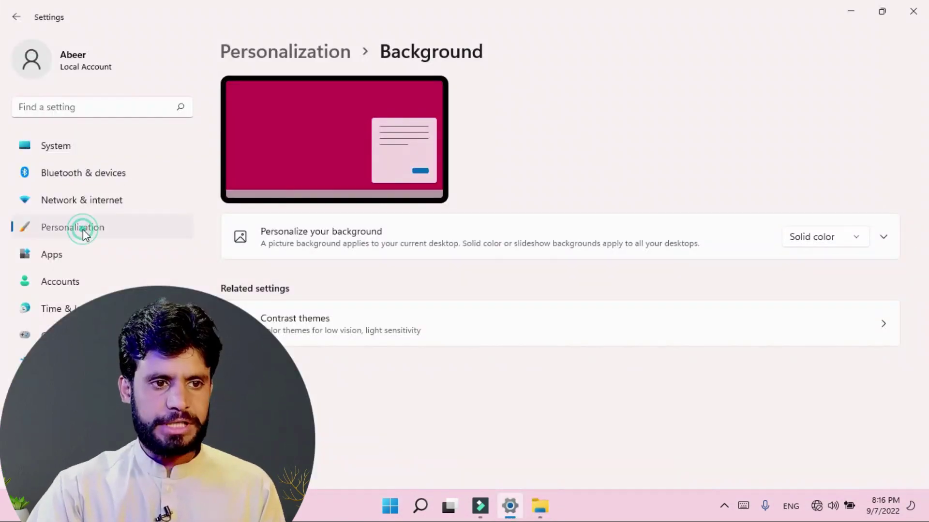
left_click(82, 229)
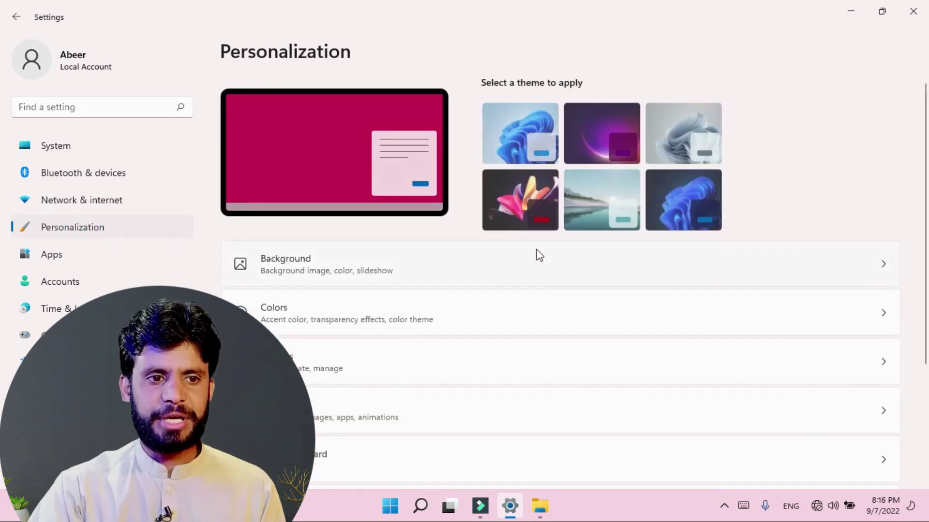
Step: Review the Picture, Solid color and Slideshow background types, then return to the Personalization overview
left_click(275, 268)
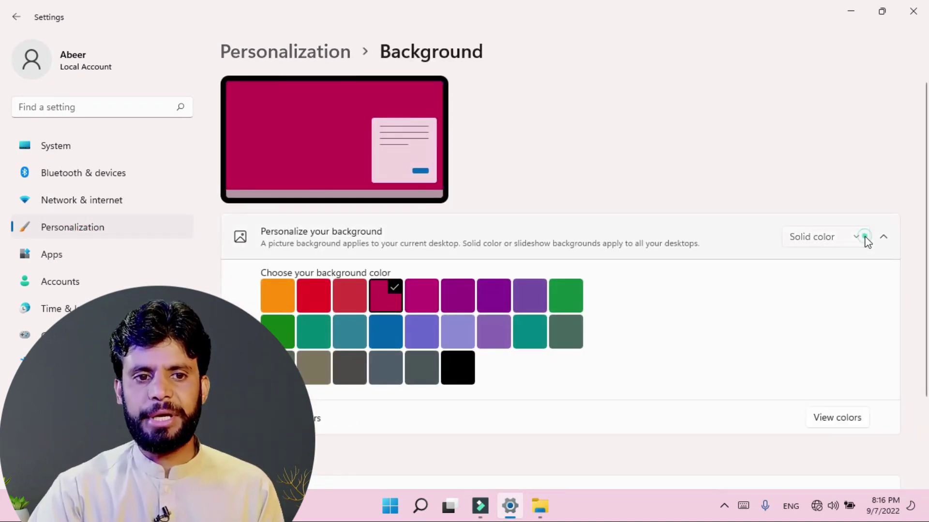
left_click(866, 238)
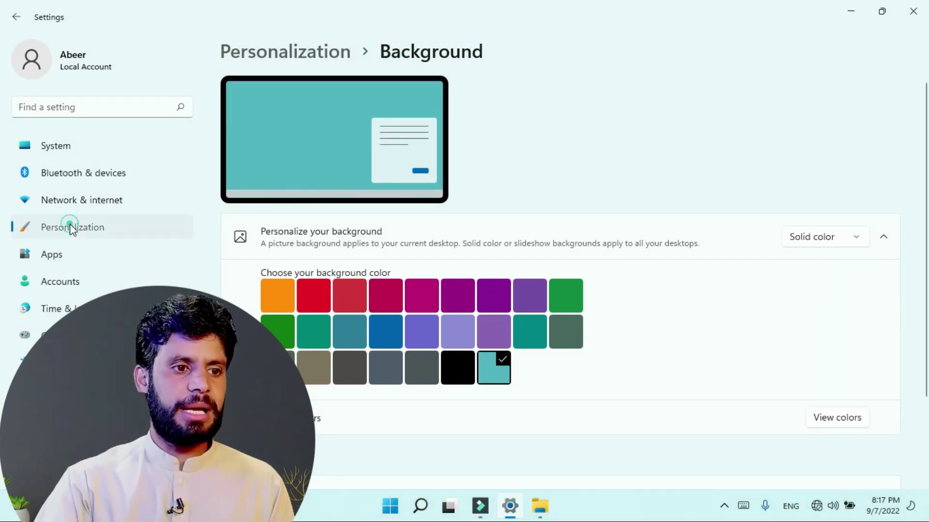
left_click(70, 228)
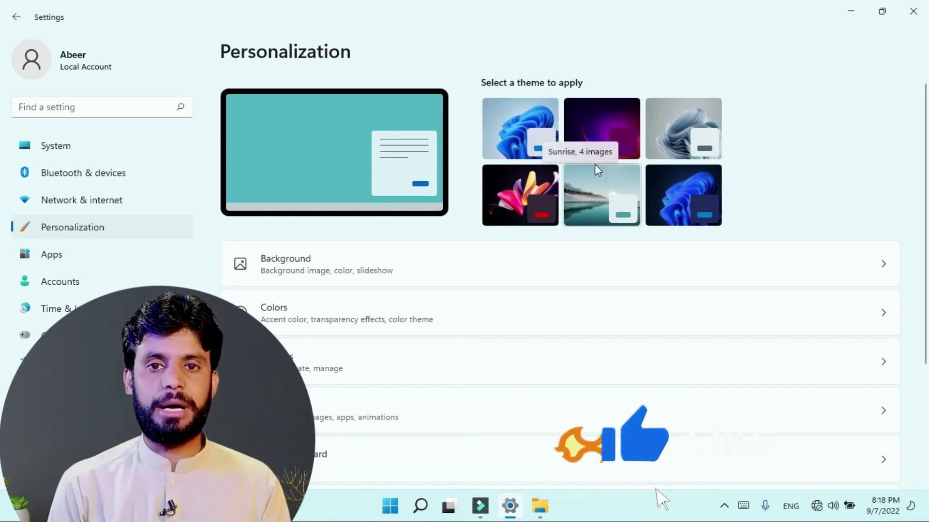
Step: Apply the Glow theme, view the Wallpaper folder in File Explorer with it, then close the folder
left_click(599, 120)
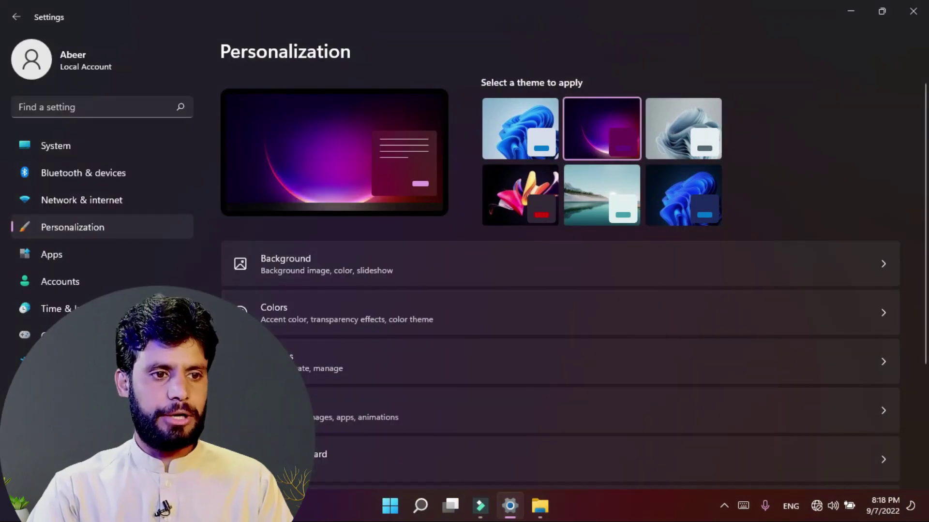
left_click(387, 515)
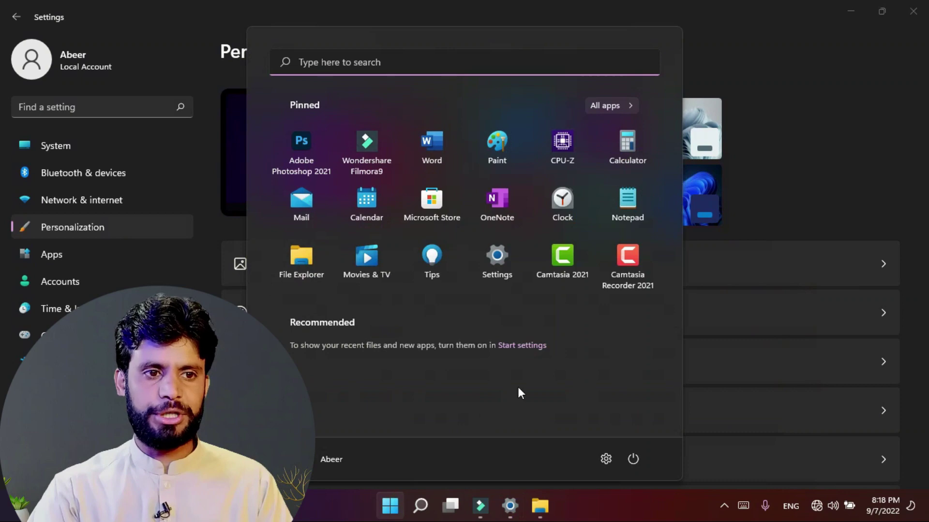
left_click(544, 515)
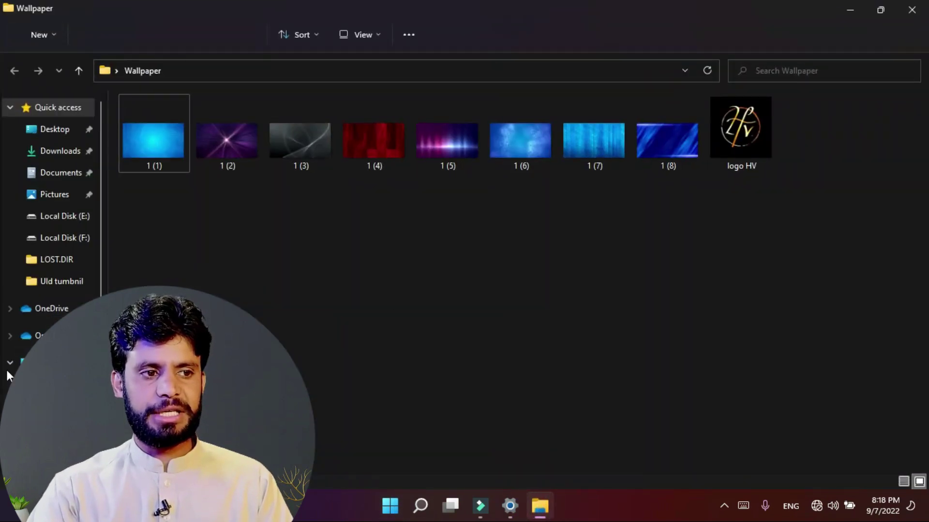
left_click(912, 8)
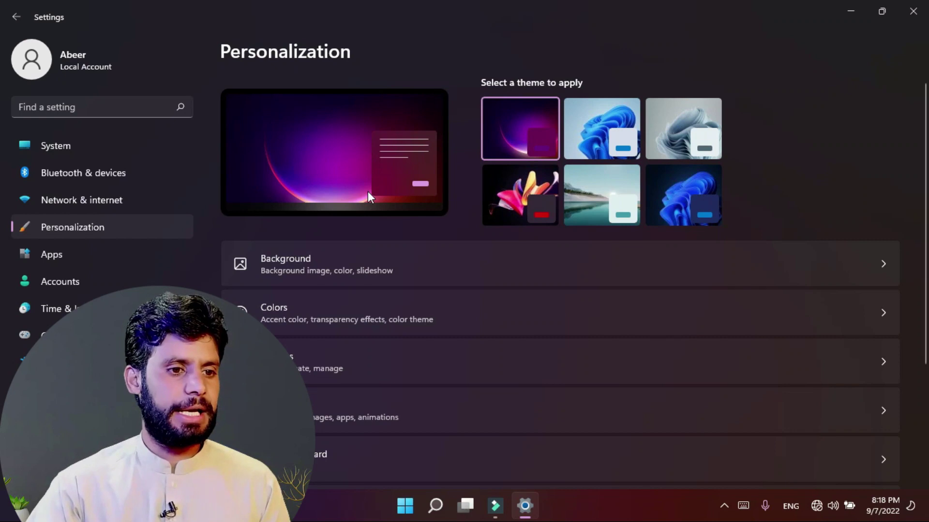
Step: Open Themes, check the Glow background's 4-image slideshow, and return to the Themes page
left_click(266, 362)
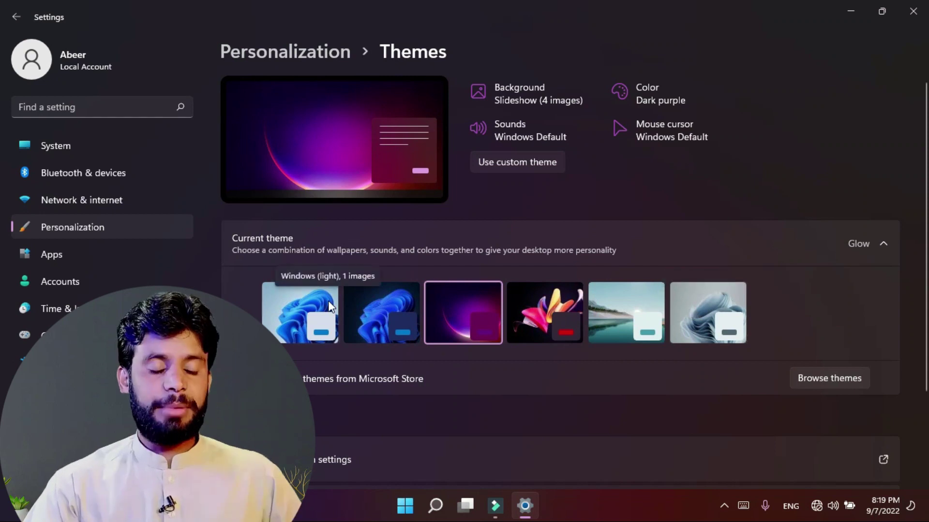
left_click(512, 89)
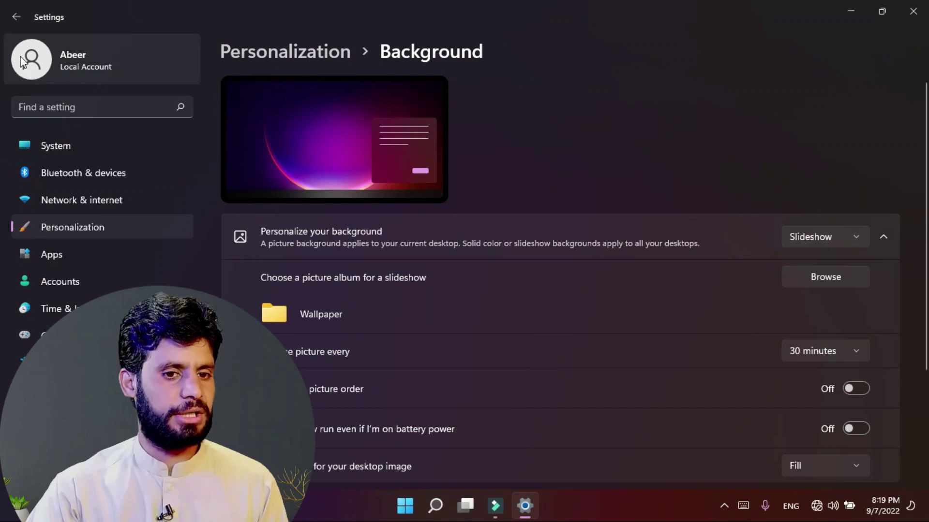
left_click(17, 17)
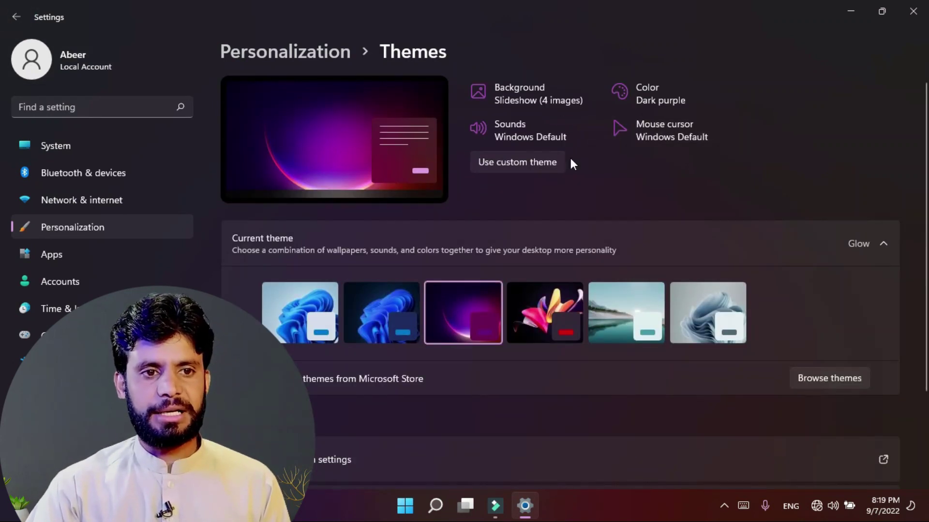
Step: Set the mouse pointer scheme to Windows Black, then apply the Sunrise theme
left_click(646, 127)
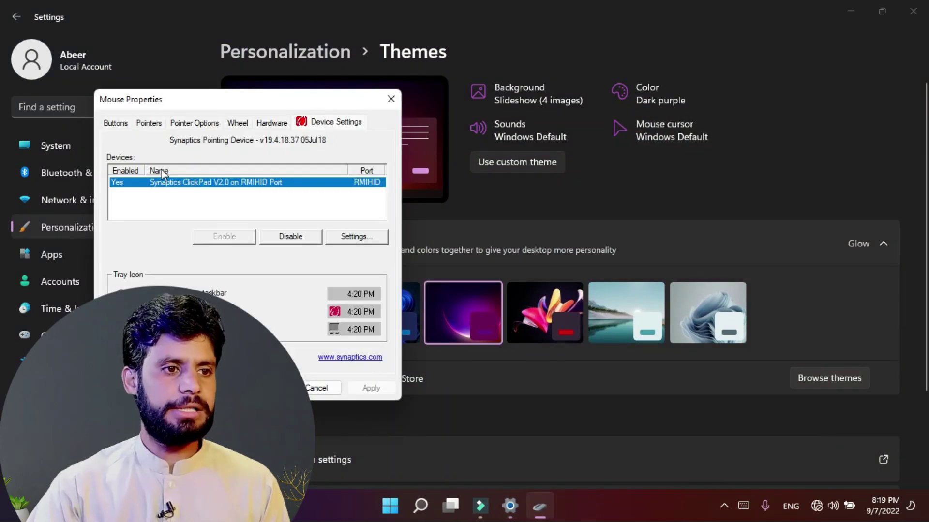
left_click(148, 123)
left_click(220, 160)
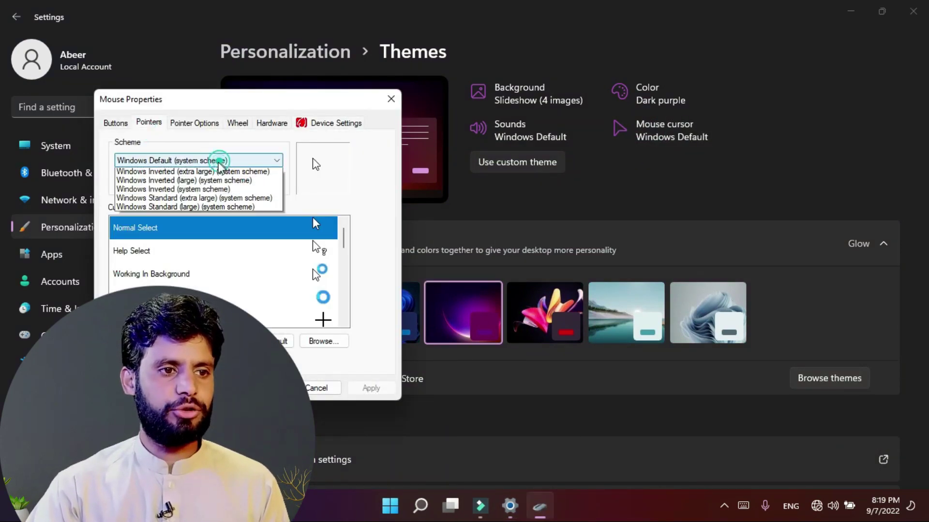
left_click(173, 236)
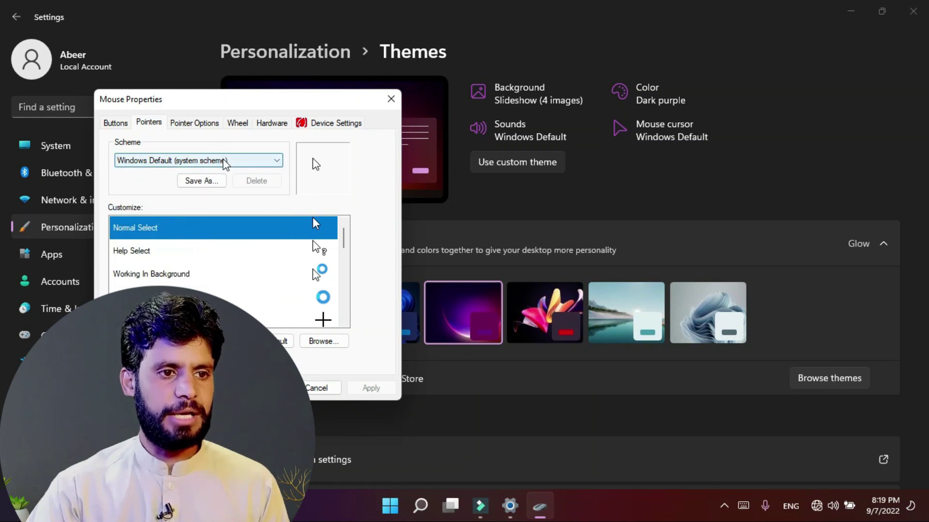
left_click(241, 157)
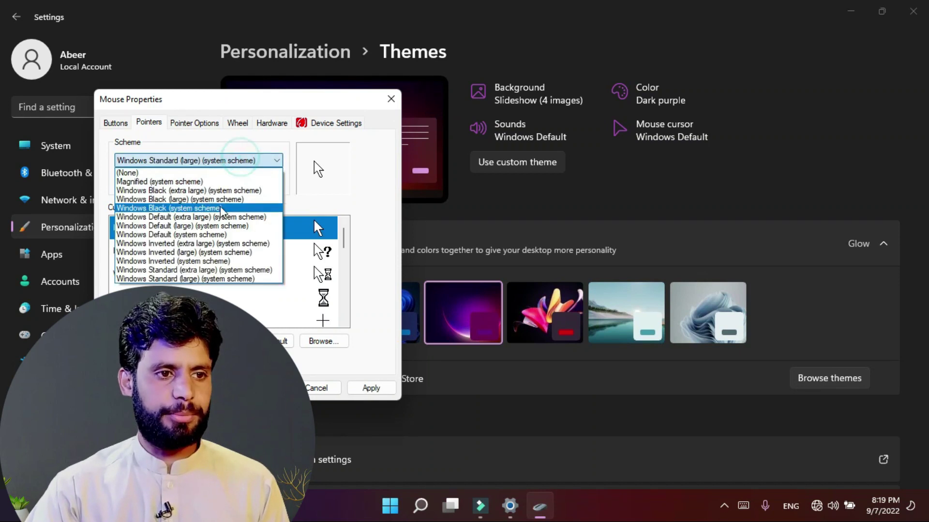
left_click(221, 208)
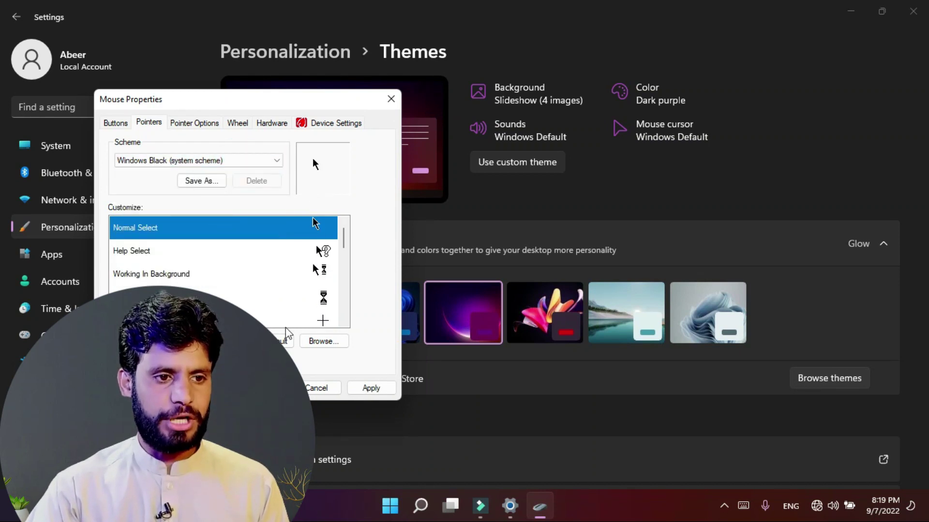
left_click(337, 391)
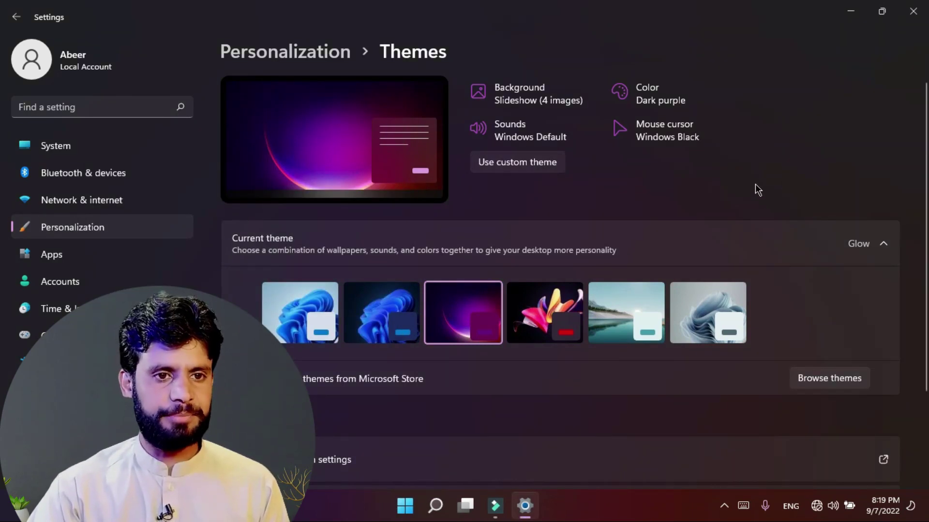
left_click(632, 301)
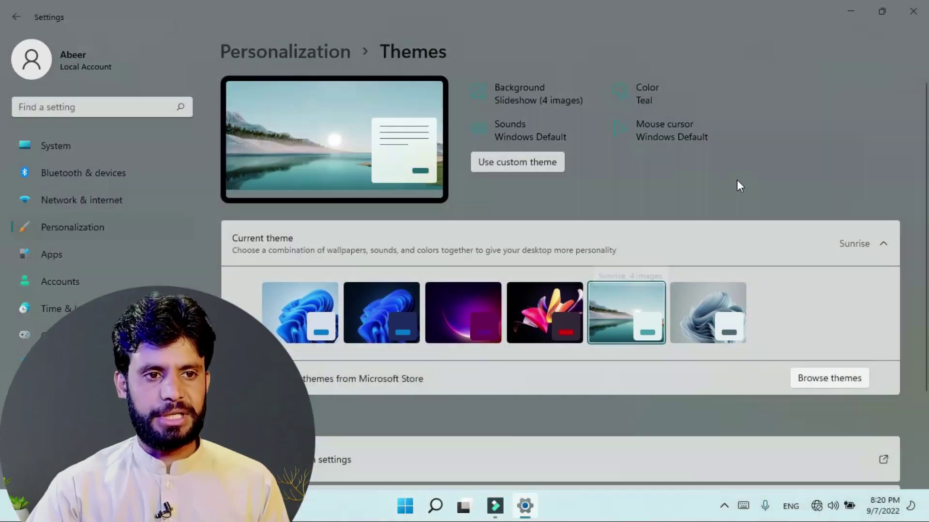
Step: Show the desktop and select the This PC and Recycle Bin icons, then clear the selection
scroll(719, 168, "down", 3)
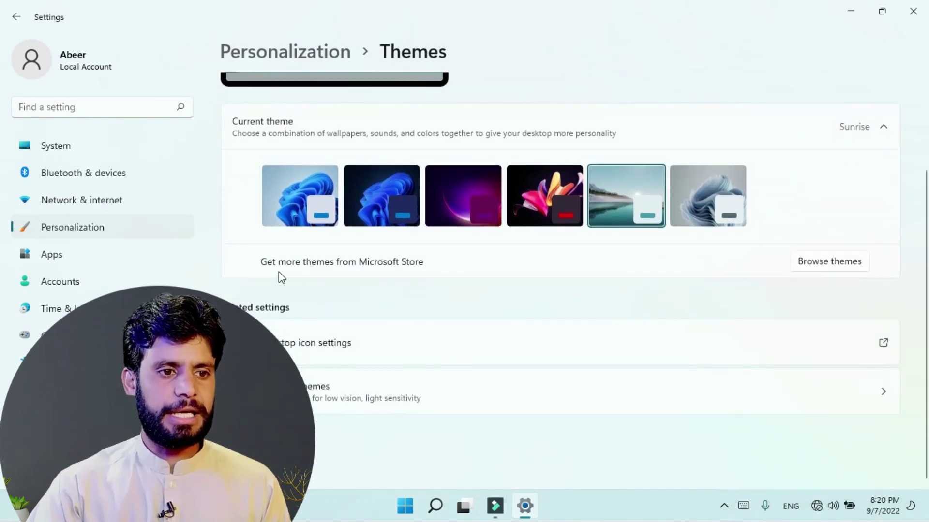
key("super+d")
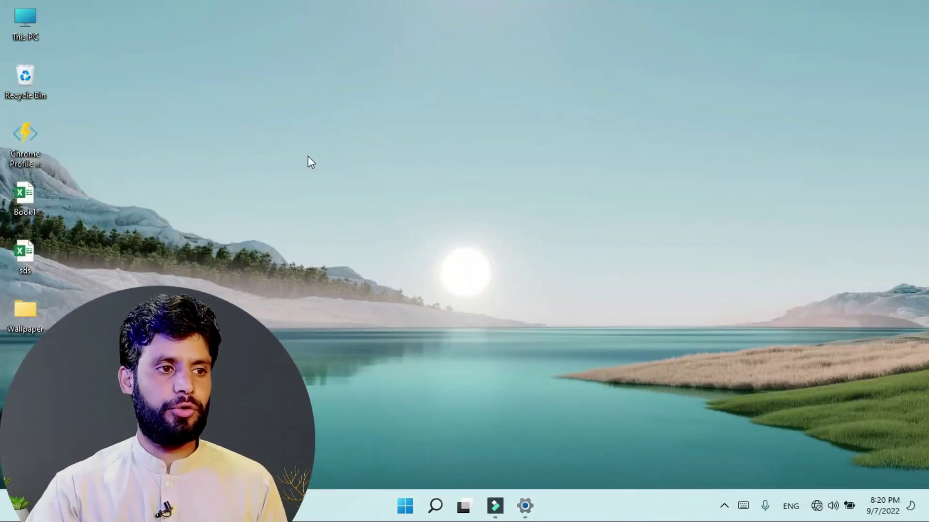
left_click(382, 286)
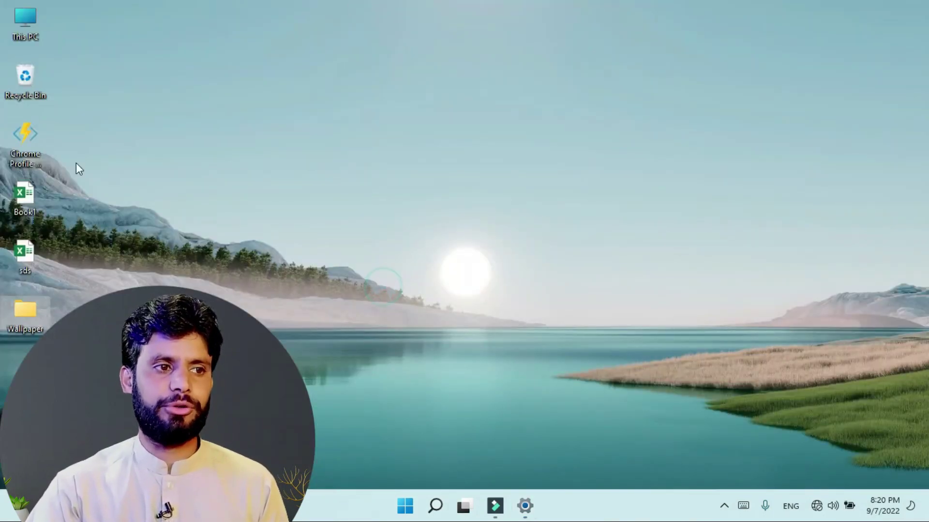
left_click(33, 86)
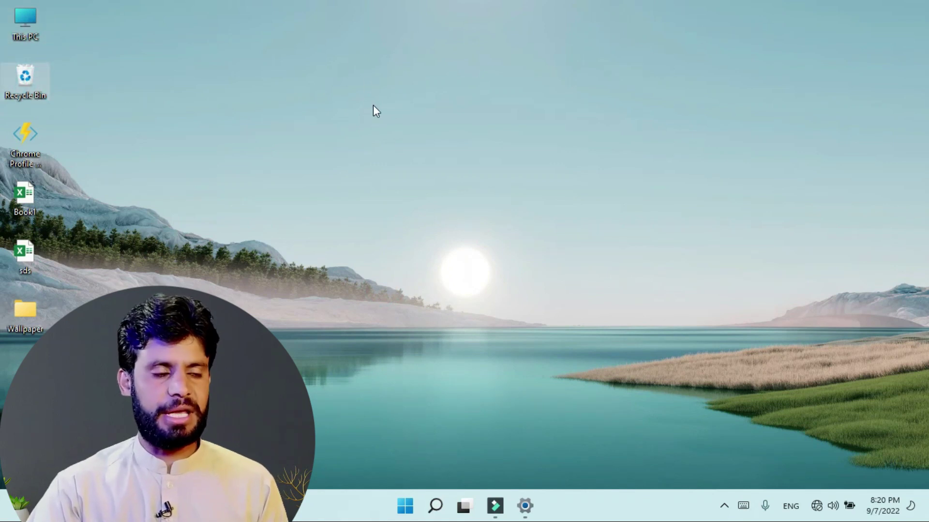
left_click_drag(132, 0, 28, 91)
left_click(174, 99)
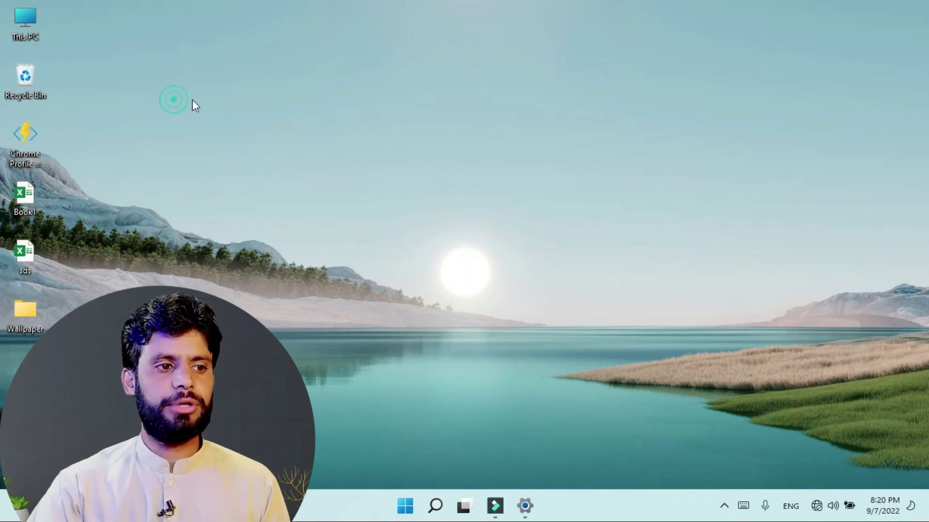
Step: Restore the Settings window and return to the Themes page
left_click(525, 506)
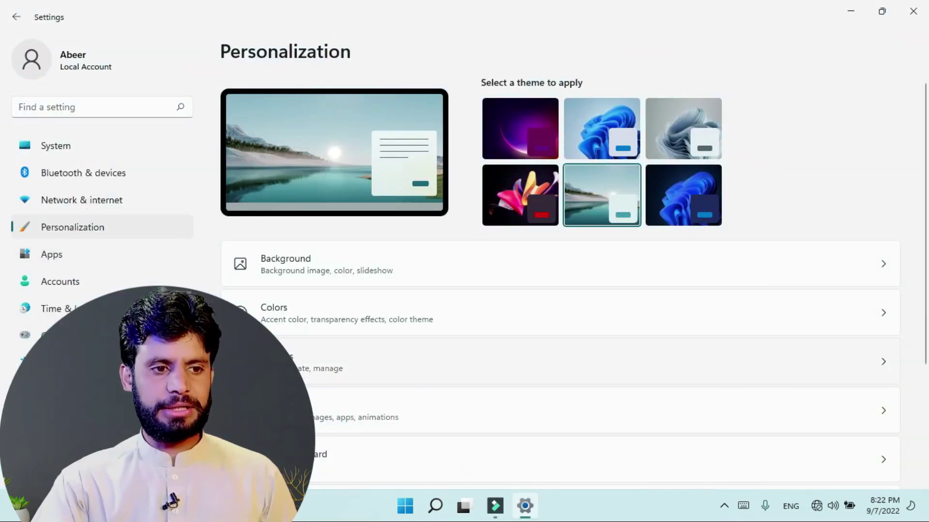
left_click(278, 362)
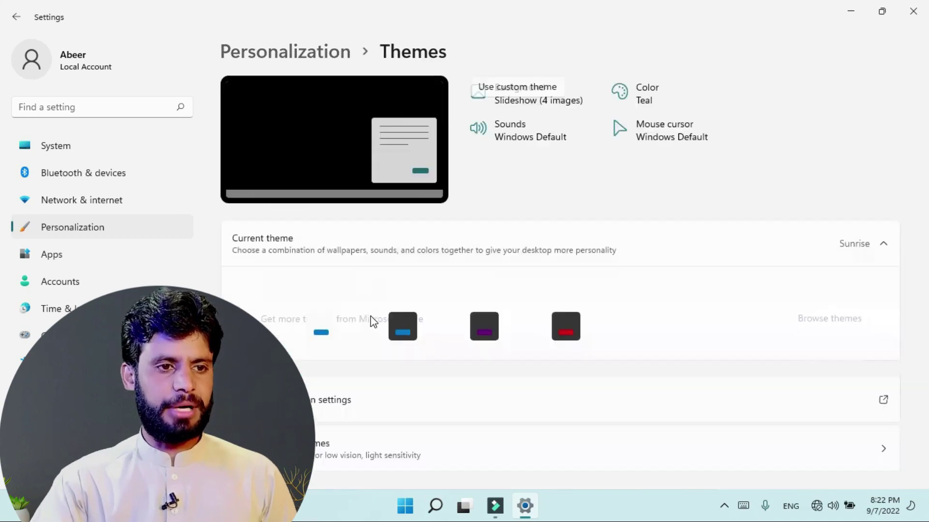
scroll(371, 315, "down", 3)
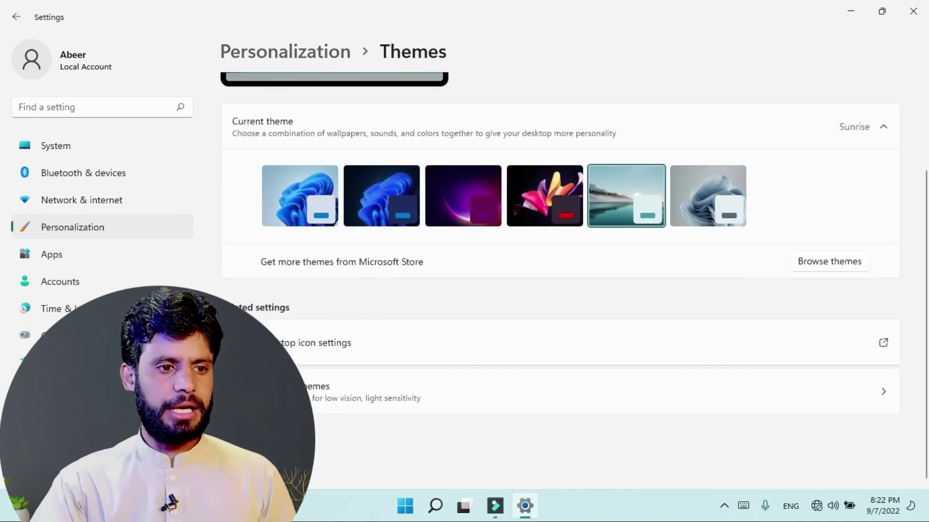
Step: Tick Control Panel alongside Computer and Recycle Bin in Desktop Icon Settings, then view the desktop
left_click(293, 349)
left_click_drag(167, 65, 353, 74)
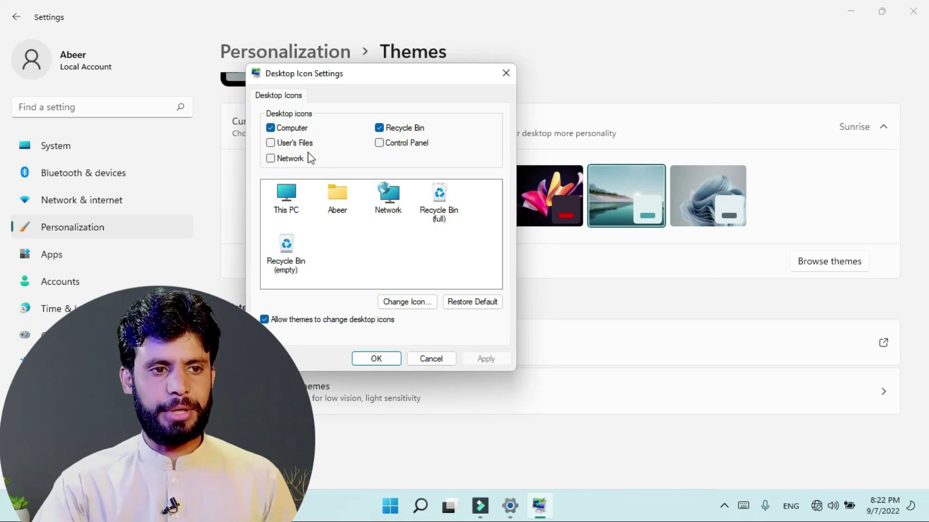
left_click(272, 128)
left_click(271, 128)
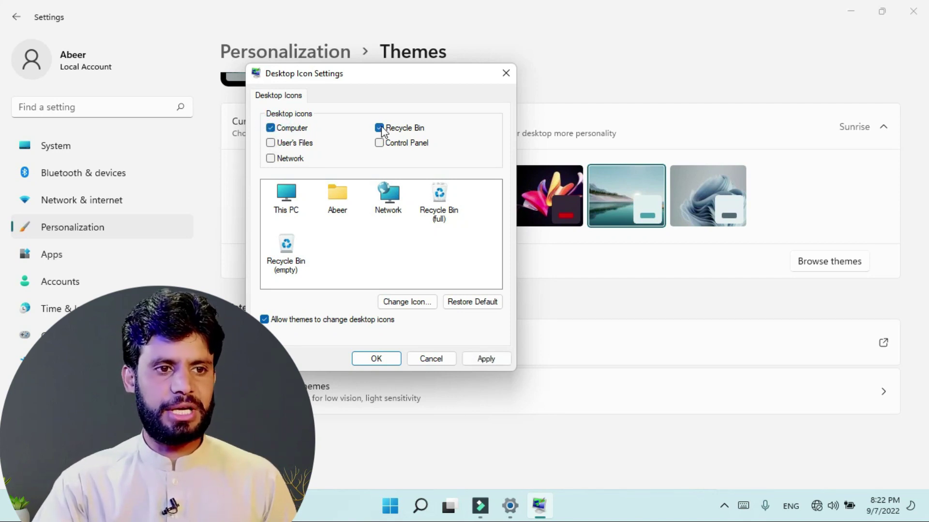
left_click(380, 145)
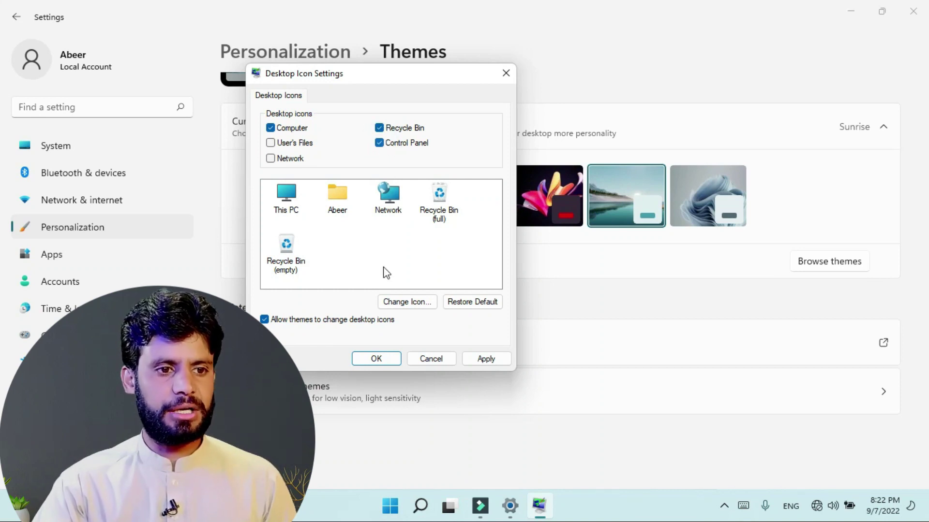
left_click(386, 362)
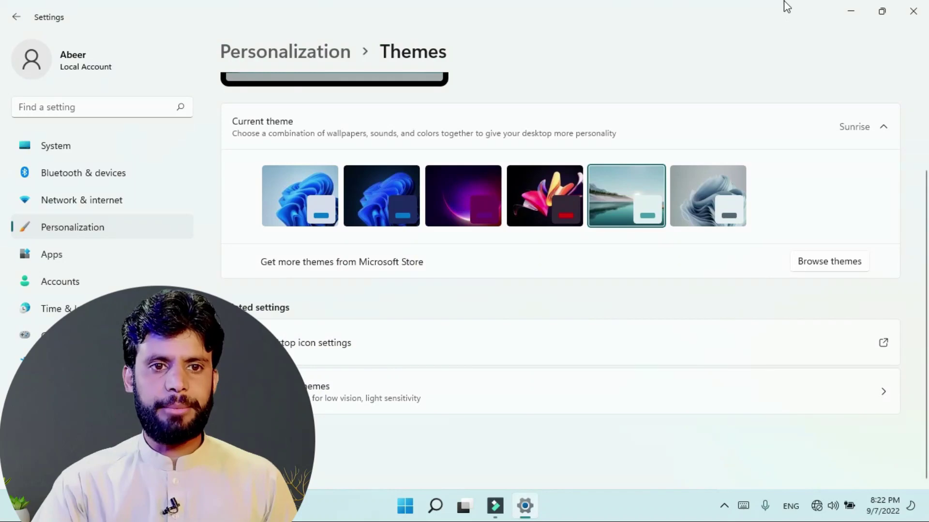
left_click(850, 12)
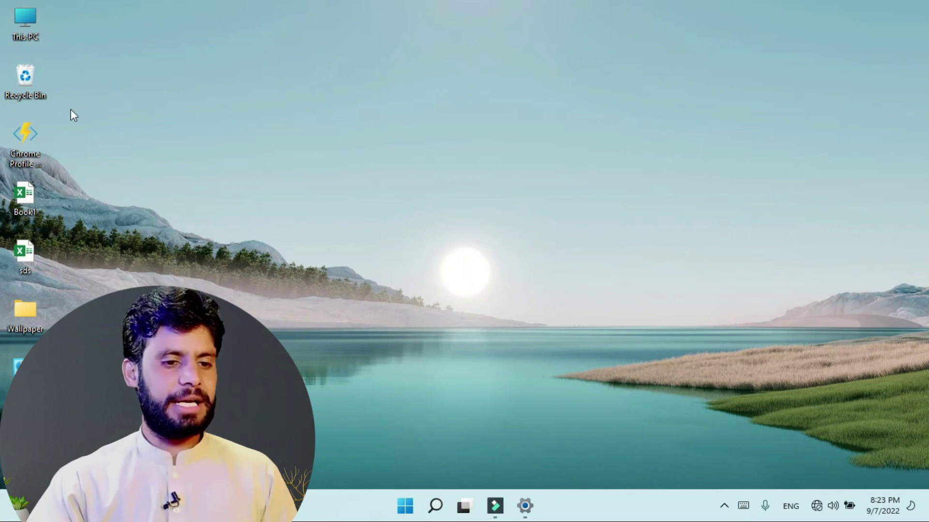
Step: Change the This PC desktop icon to the second-row teal monitor icon and view it on the desktop
left_click(525, 506)
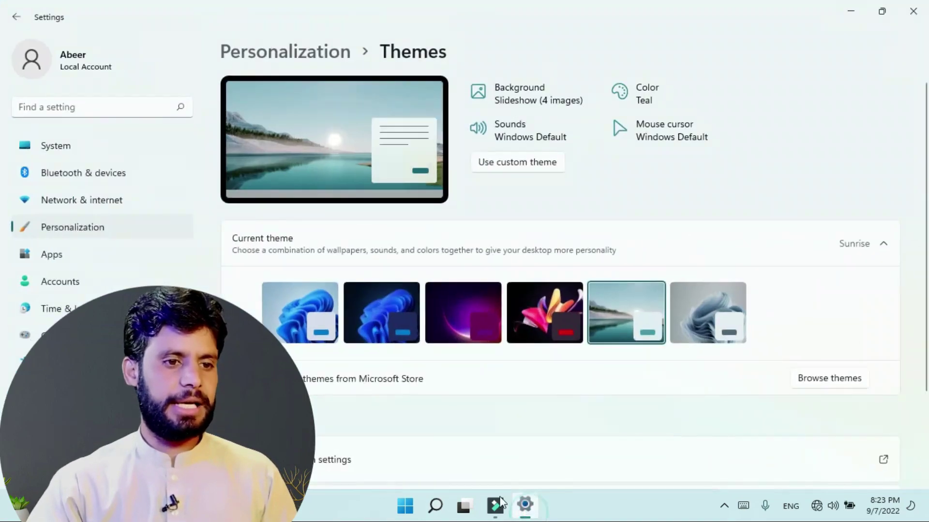
scroll(303, 340, "down", 2)
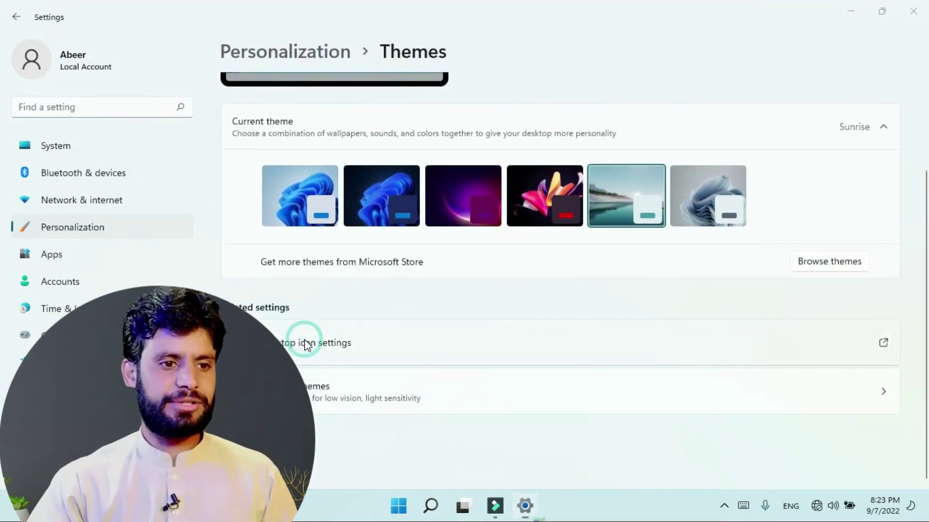
left_click(304, 339)
left_click(141, 222)
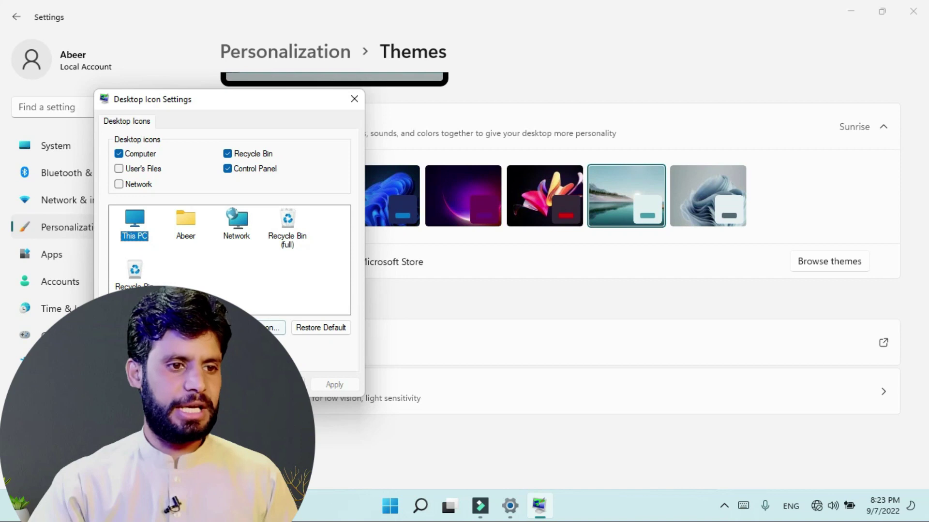
left_click(271, 327)
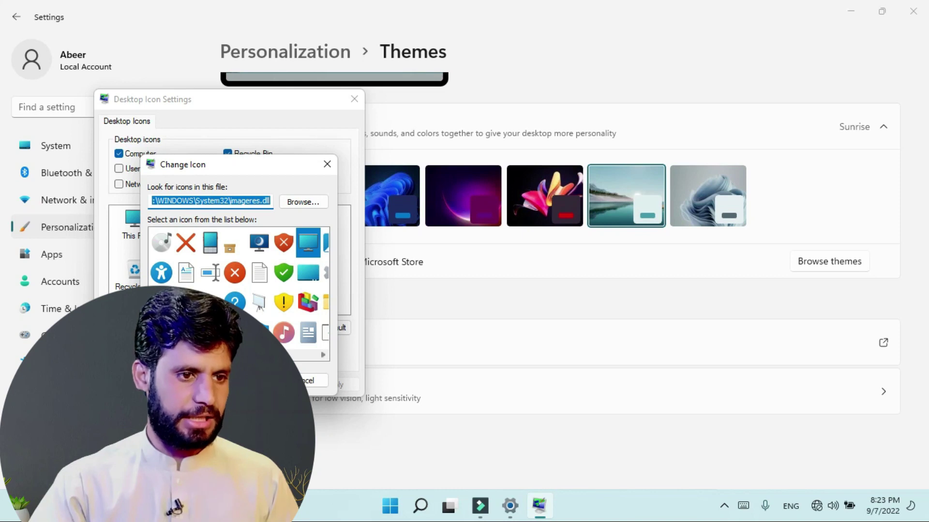
left_click(264, 354)
left_click_drag(216, 355, 211, 355)
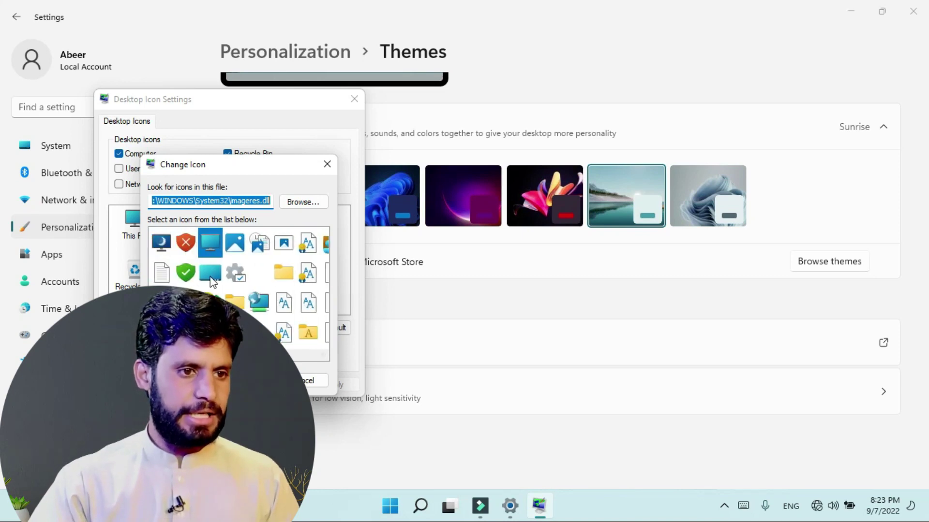
left_click(211, 278)
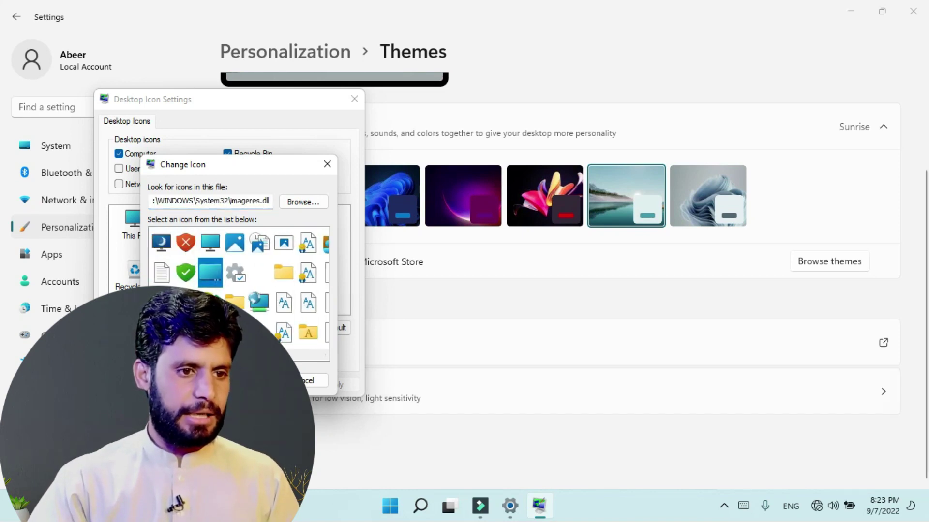
left_click(250, 381)
left_click(249, 384)
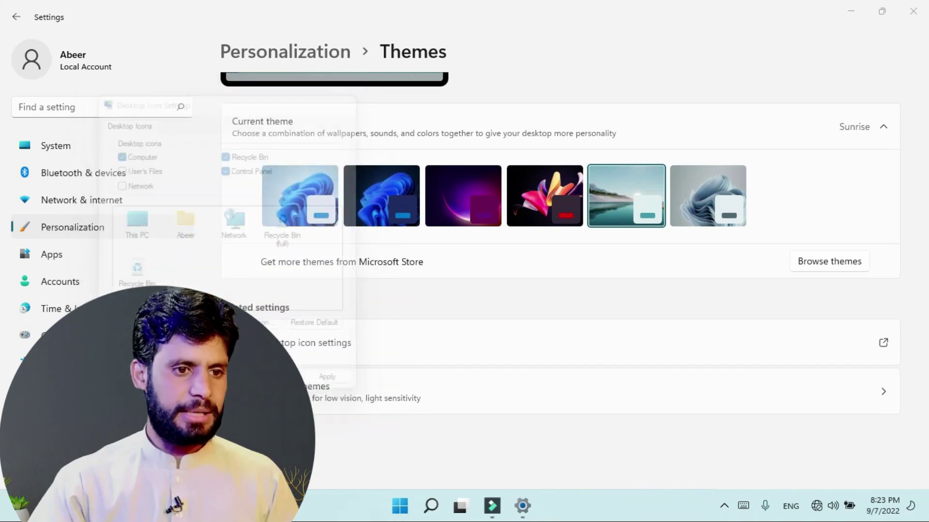
left_click(881, 10)
key("super+d")
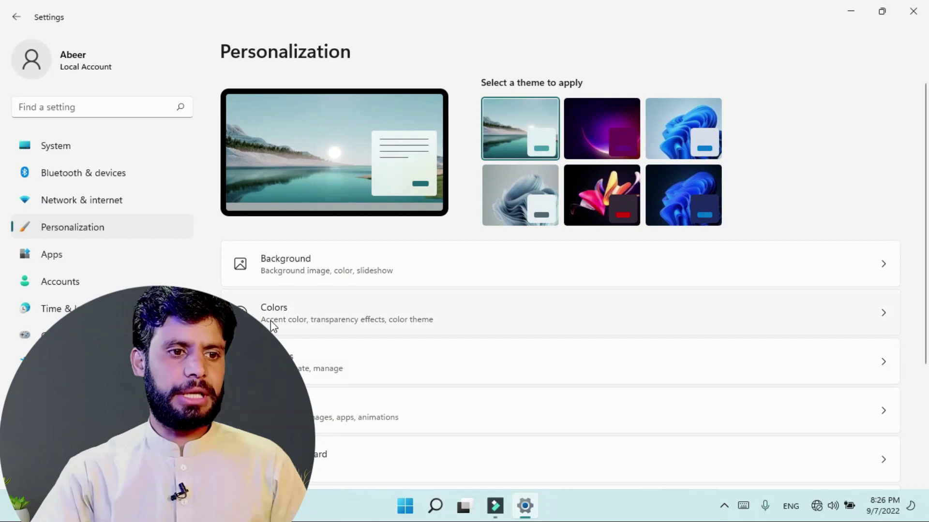
Step: In Colors, set the mode to Dark and turn Transparency effects on
left_click(289, 327)
scroll(411, 329, "down", 2)
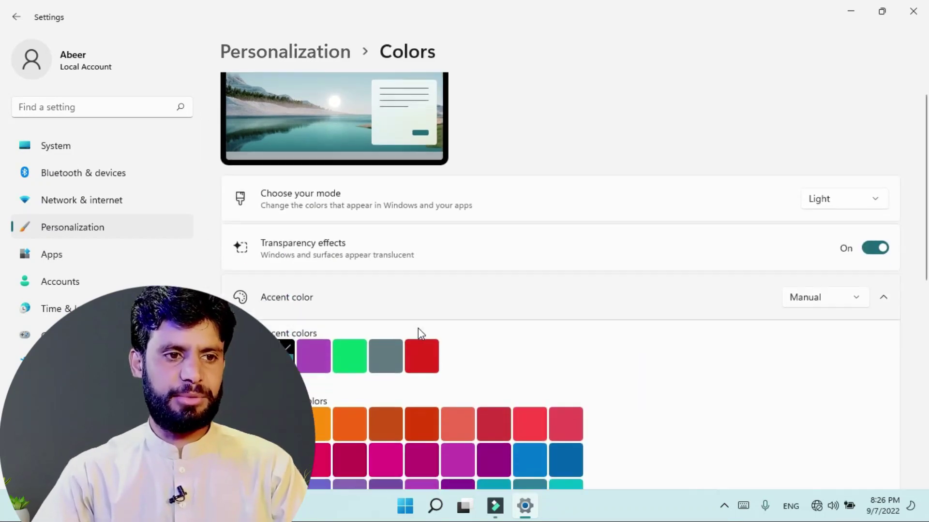
scroll(439, 346, "down", 3)
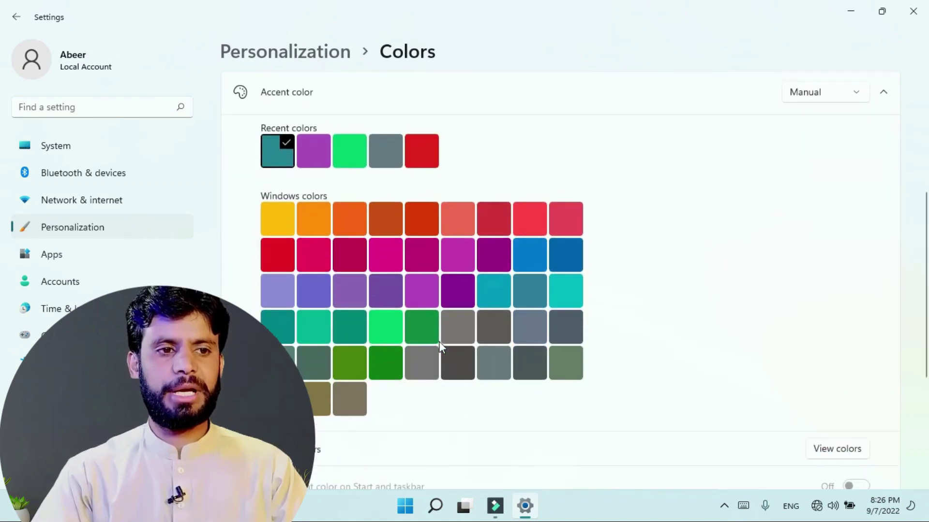
scroll(483, 322, "up", 2)
left_click(848, 118)
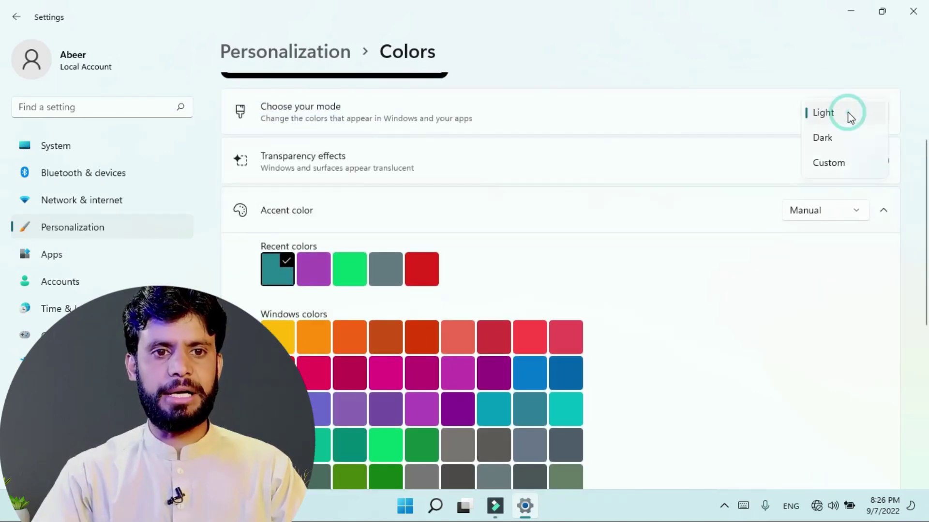
left_click(834, 145)
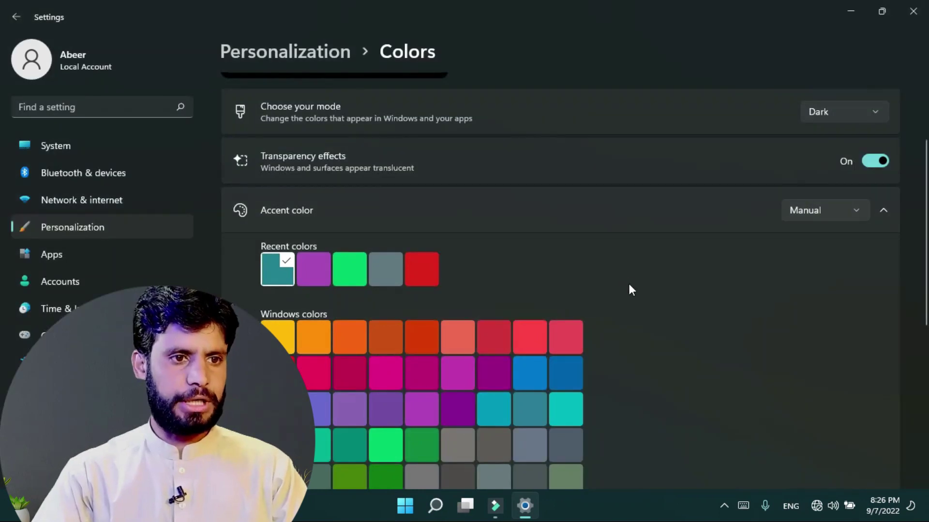
left_click(882, 161)
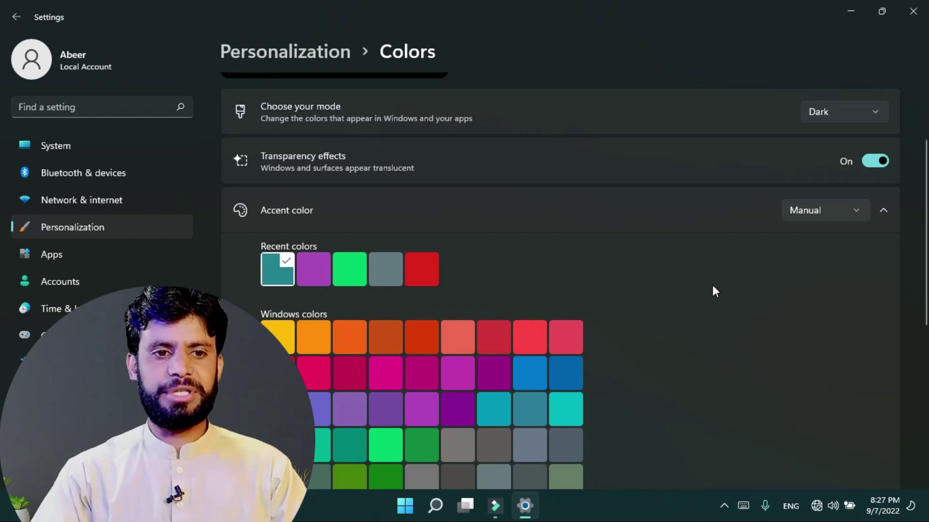
Step: Turn Transparency effects off, comparing the Start menu before and after
left_click(408, 511)
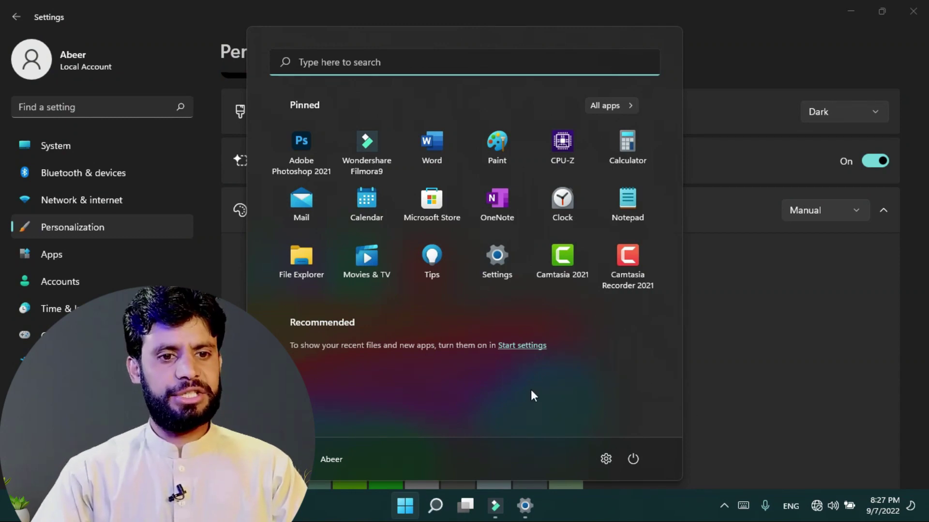
left_click(880, 163)
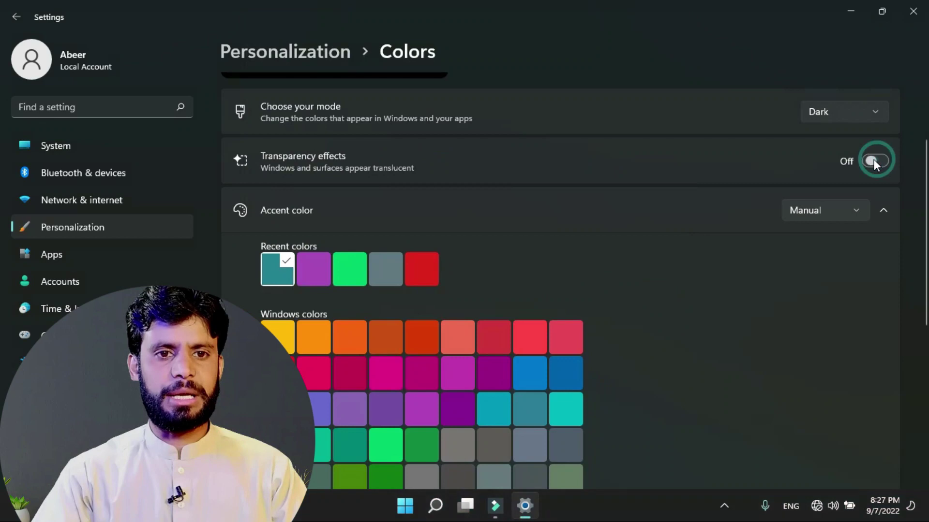
left_click(405, 506)
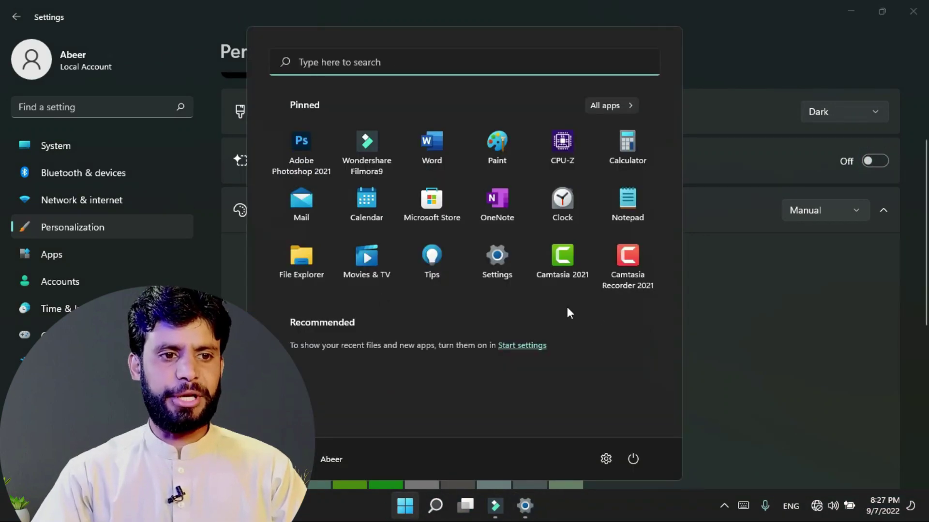
left_click(689, 334)
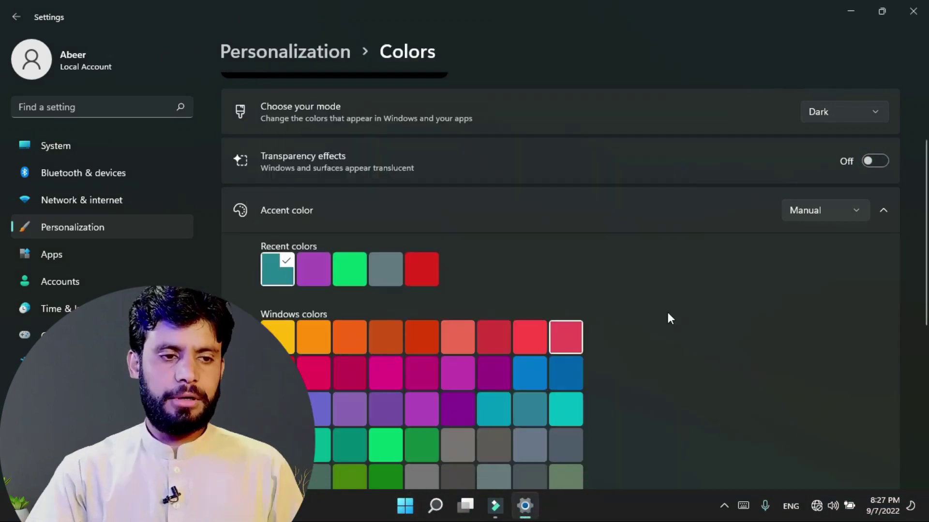
scroll(672, 317, "down", 1)
Step: Pick the magenta accent swatch, then switch the Accent color from Manual to Automatic
left_click(419, 314)
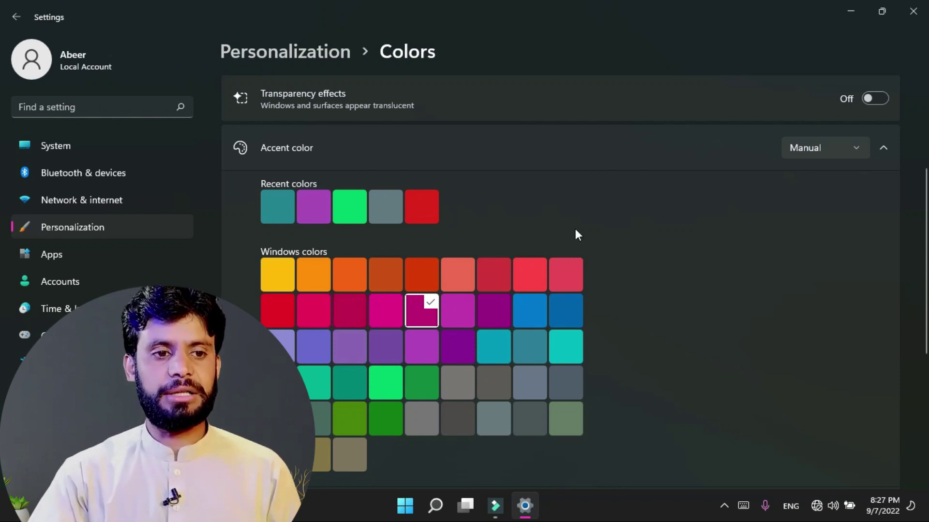
left_click(803, 152)
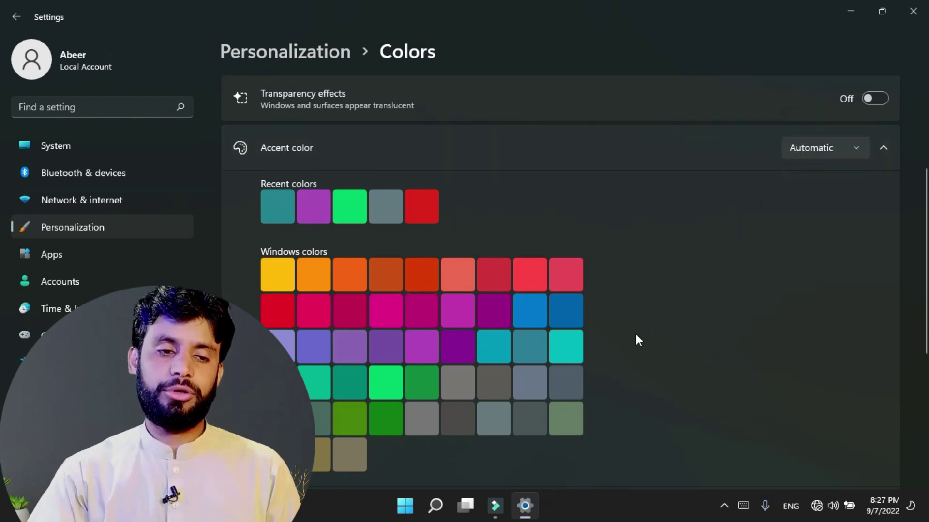
scroll(636, 331, "down", 2)
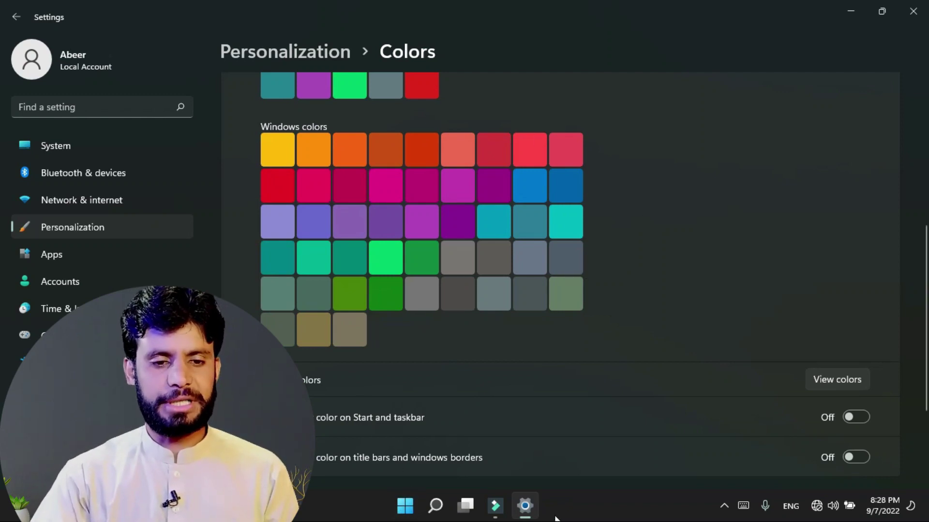
Step: Try the accent colour on Start and taskbar, check the Start menu, then turn it off again
left_click(858, 419)
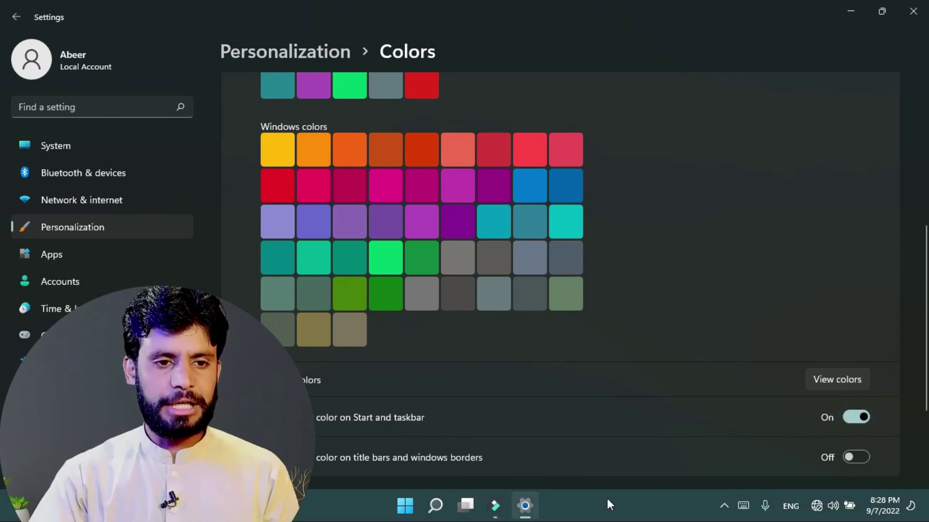
left_click(406, 508)
left_click(753, 184)
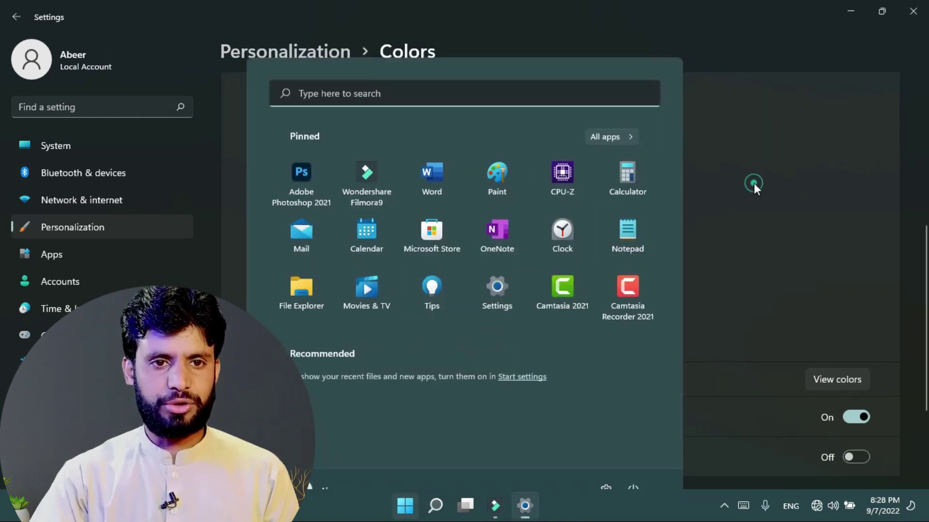
left_click(849, 11)
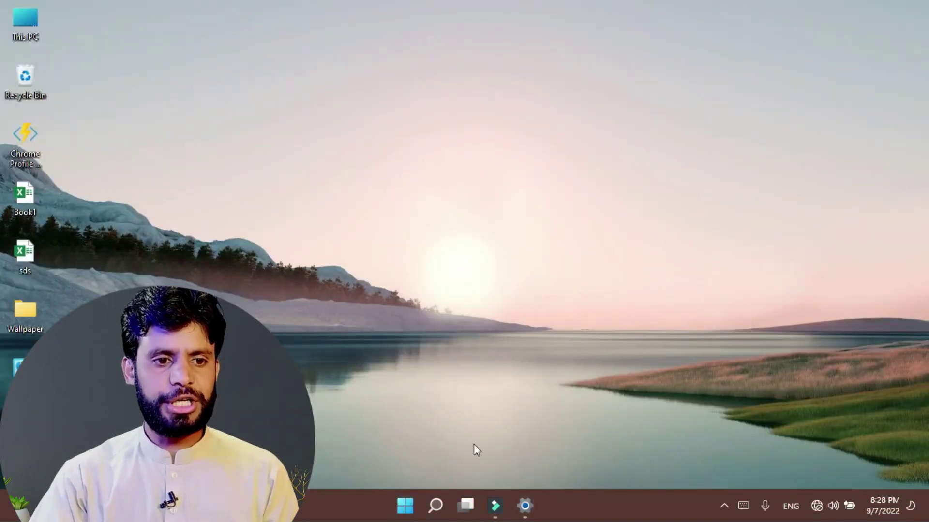
left_click(405, 507)
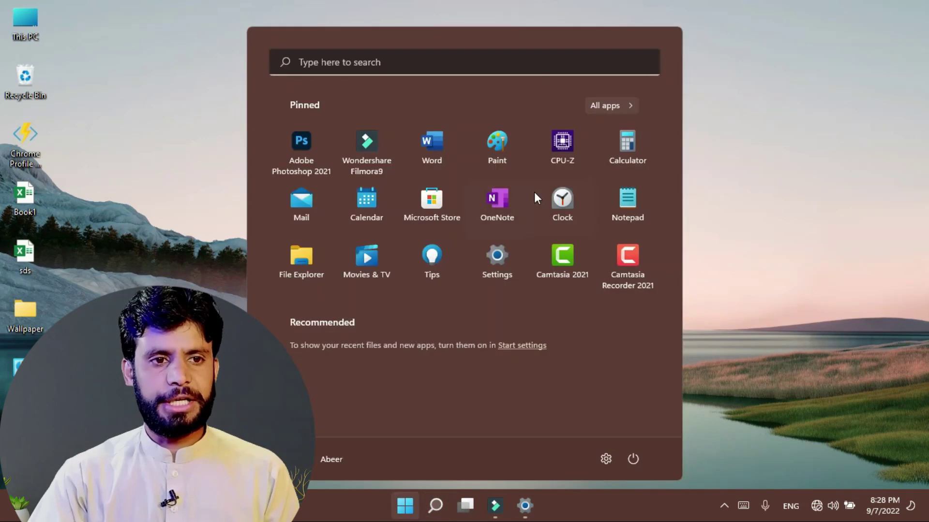
left_click(526, 509)
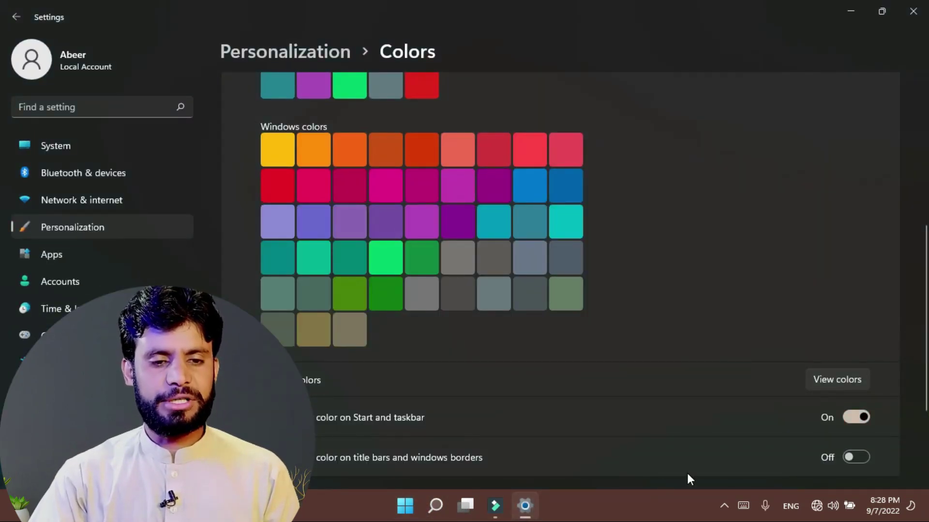
left_click(851, 417)
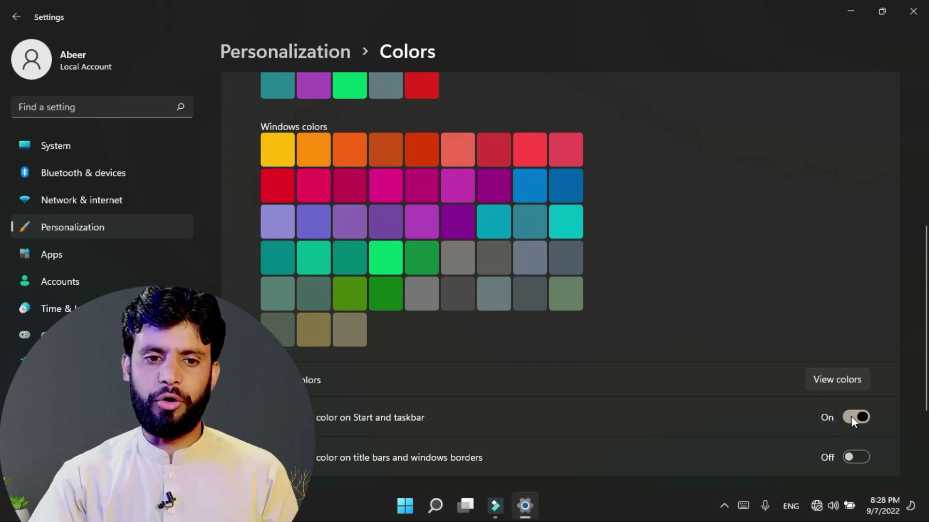
scroll(692, 350, "down", 2)
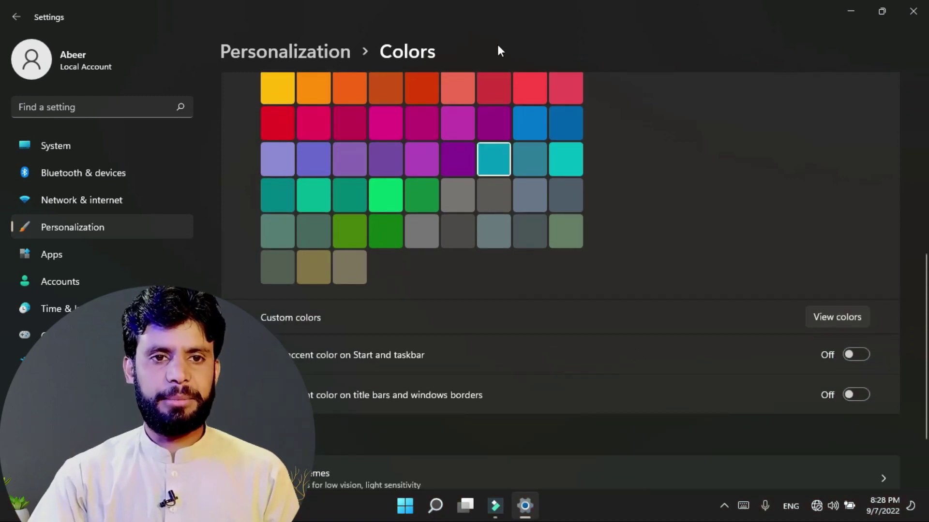
Step: Show the accent colour on title bars and window borders and pick the yellow swatch
left_click(874, 17)
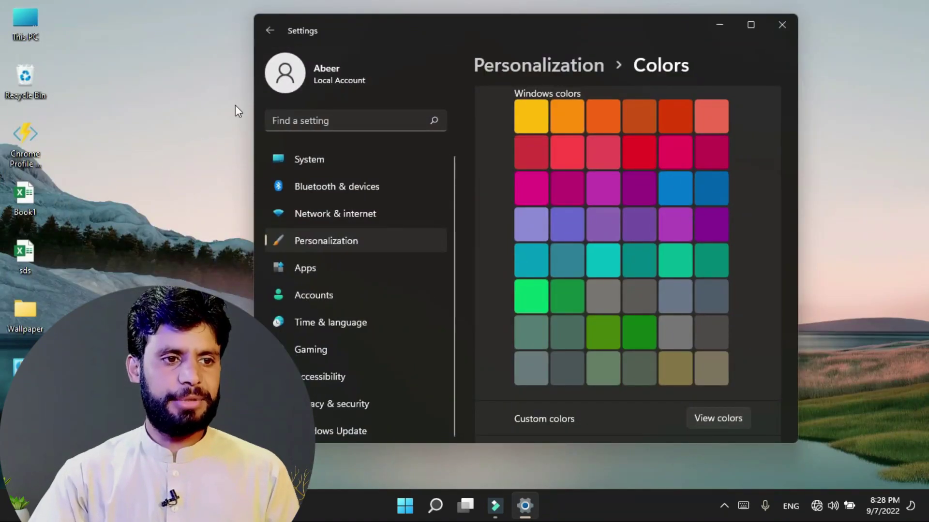
scroll(672, 275, "down", 4)
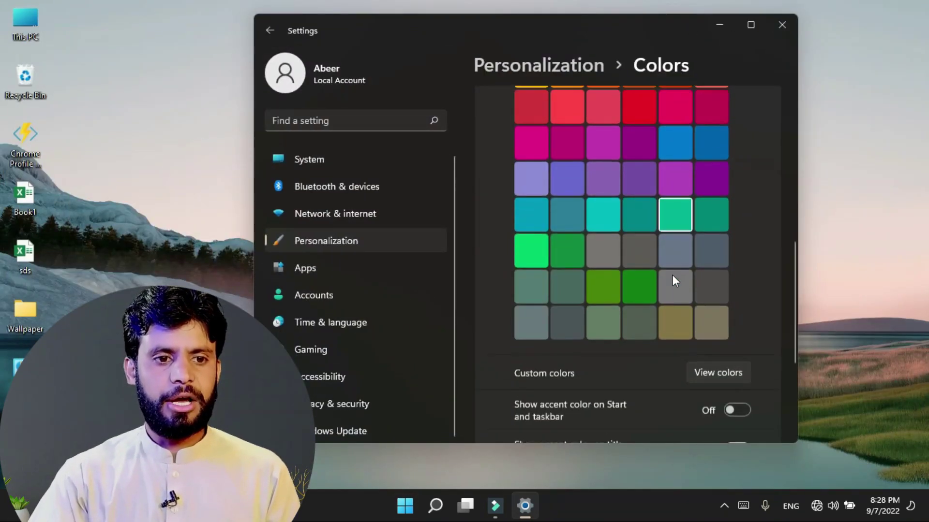
left_click(746, 335)
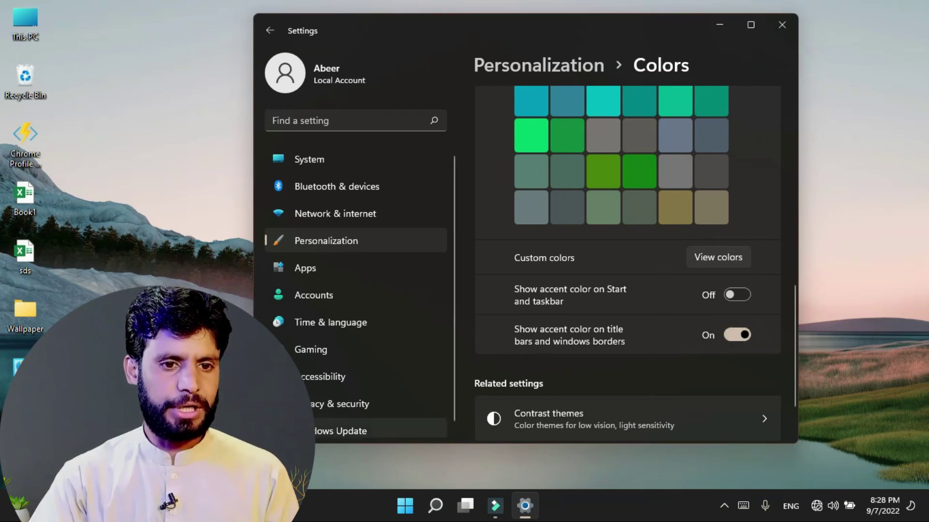
scroll(622, 160, "up", 2)
scroll(622, 159, "up", 2)
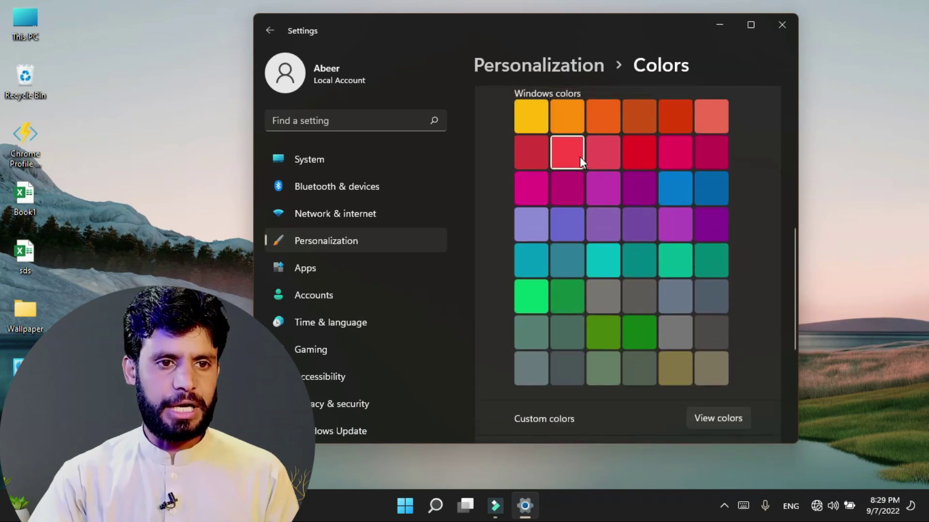
left_click(529, 126)
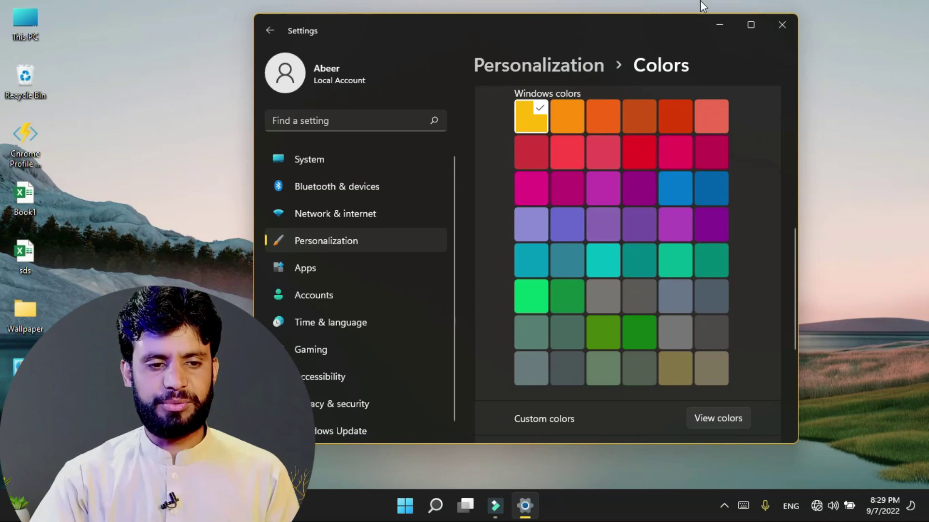
scroll(532, 232, "down", 3)
left_click(750, 25)
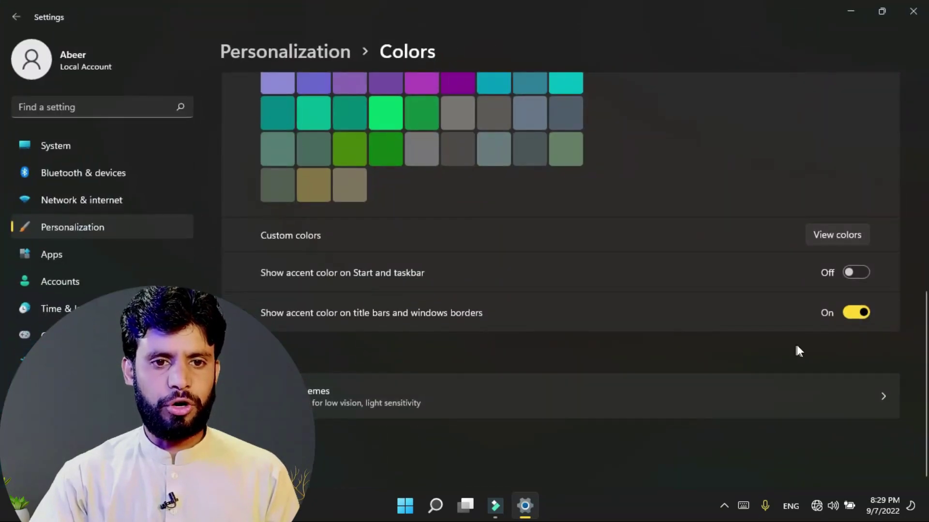
scroll(841, 318, "up", 5)
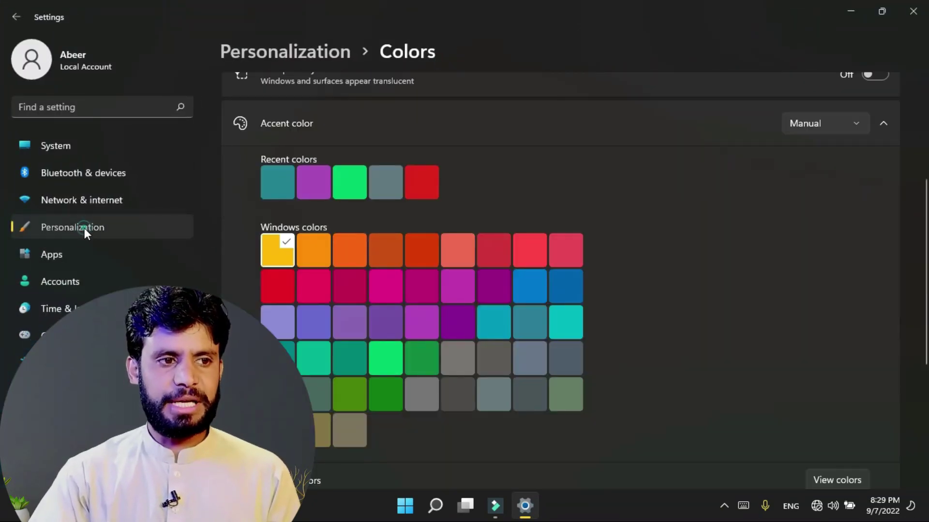
left_click(117, 231)
Step: Pick the purple-pink wave image under Recent images as the lock screen picture, cancelling Browse photos
scroll(342, 307, "down", 3)
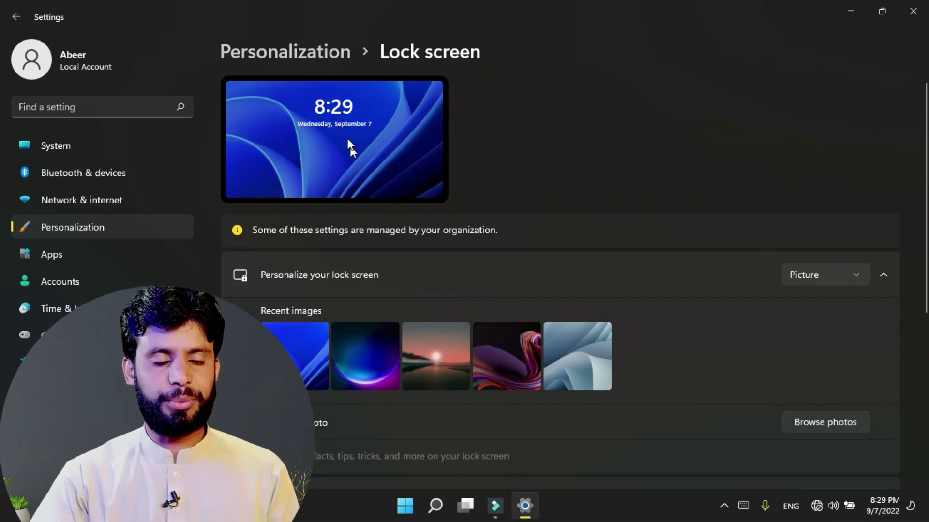
left_click(367, 349)
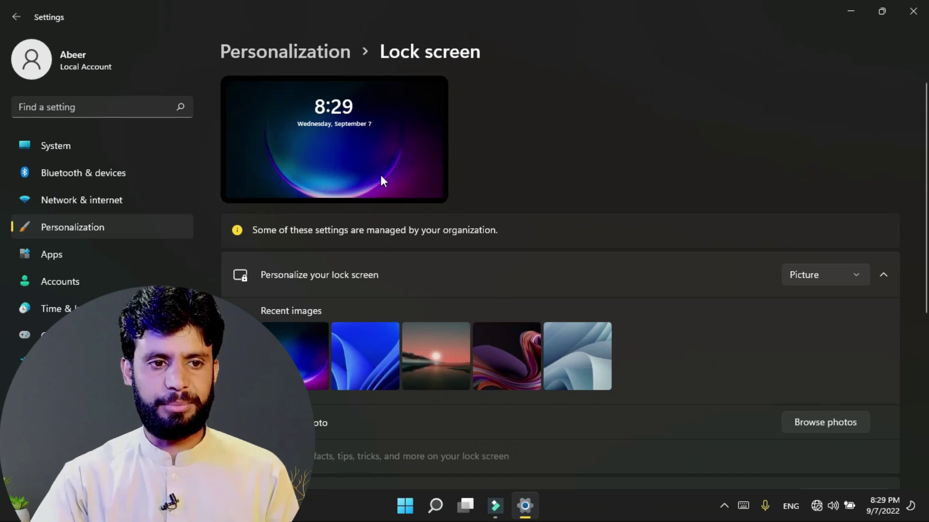
left_click(506, 356)
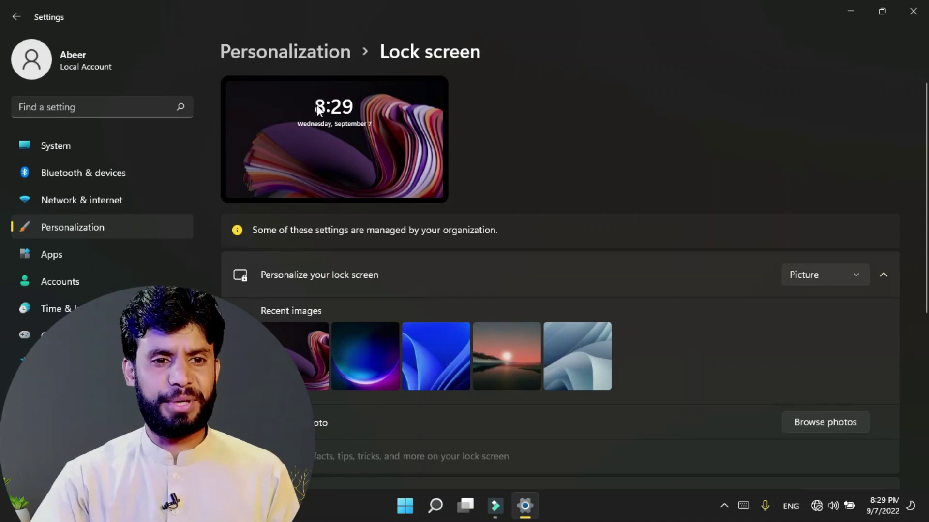
left_click(808, 423)
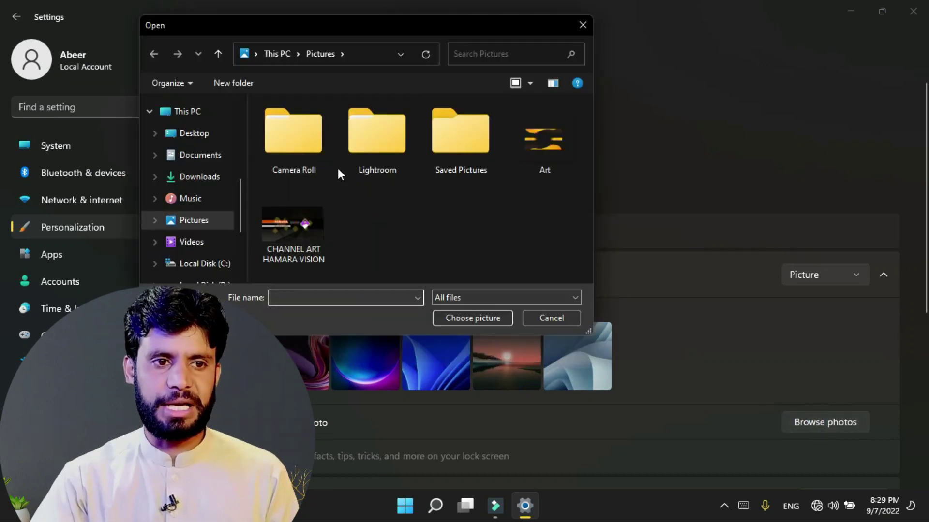
left_click(552, 318)
left_click(817, 275)
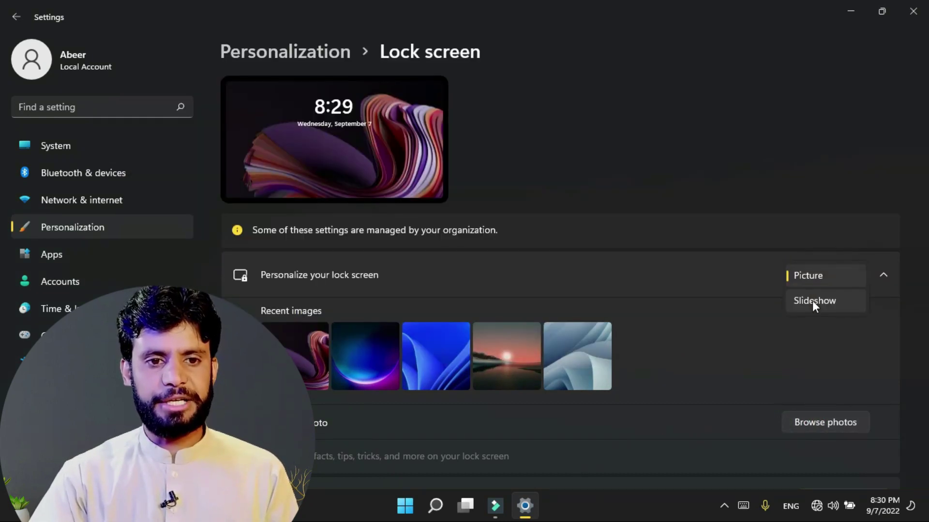
Step: Switch the lock screen to Slideshow and add the Desktop\Wallpaper folder as an album
left_click(811, 301)
left_click(818, 314)
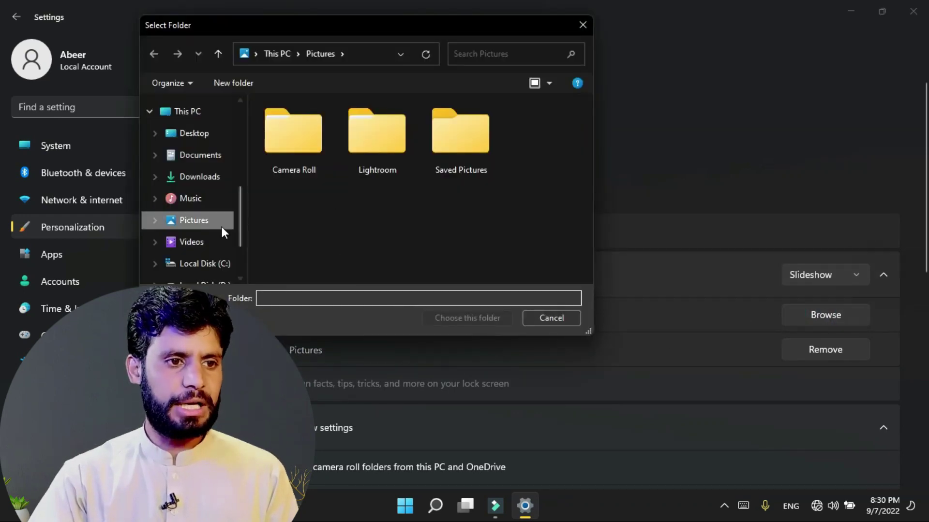
left_click(203, 135)
left_click(306, 140)
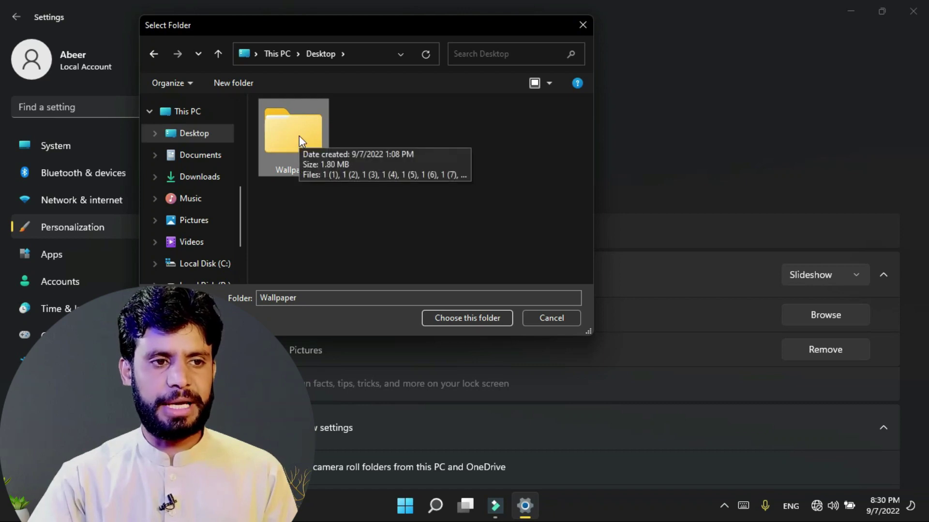
left_click(465, 320)
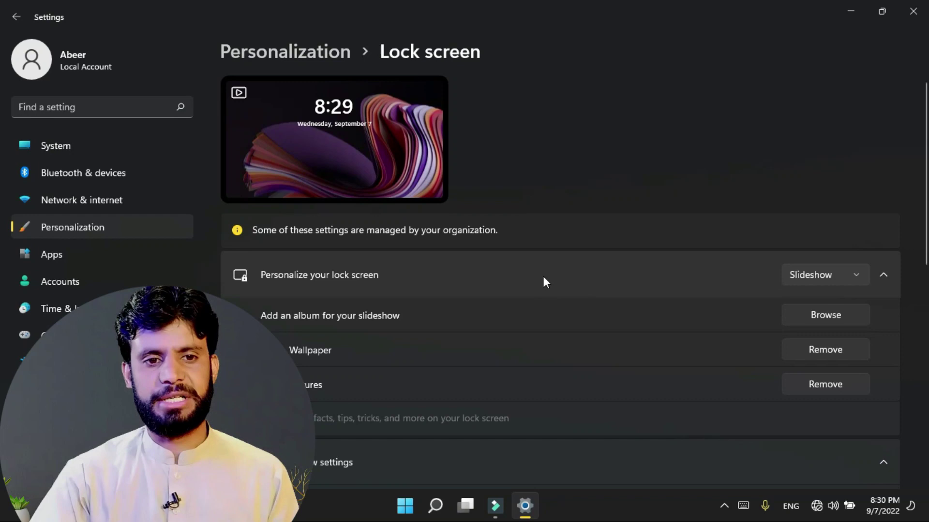
left_click(843, 15)
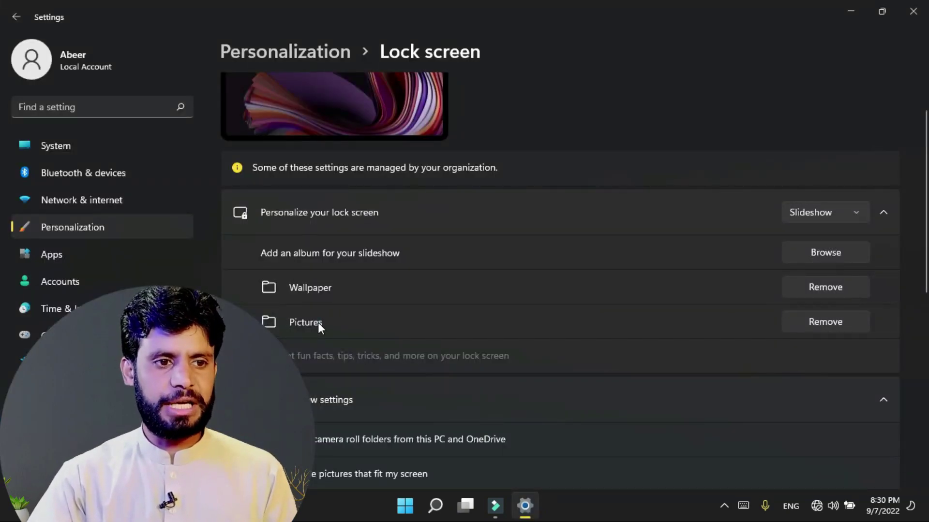
Step: Remove the Pictures album from the slideshow and return to Personalization
left_click(825, 322)
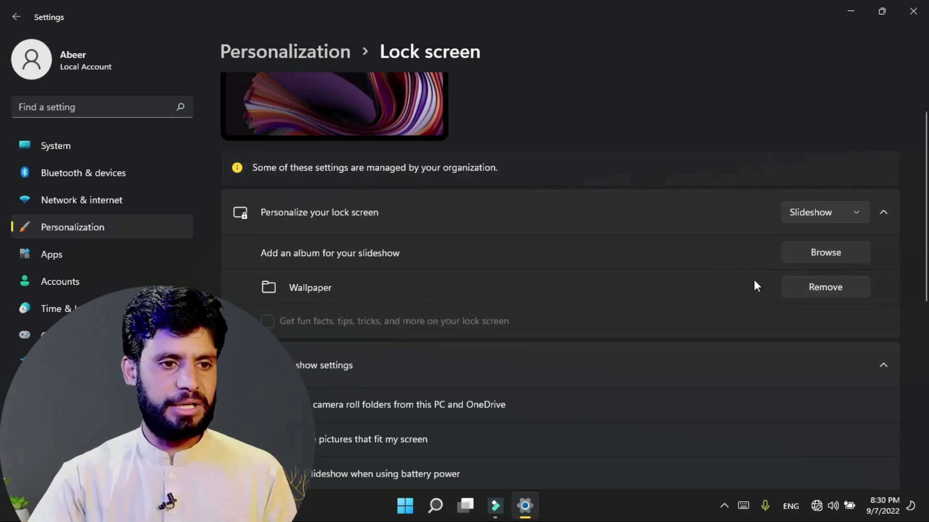
scroll(623, 285, "up", 1)
left_click(83, 227)
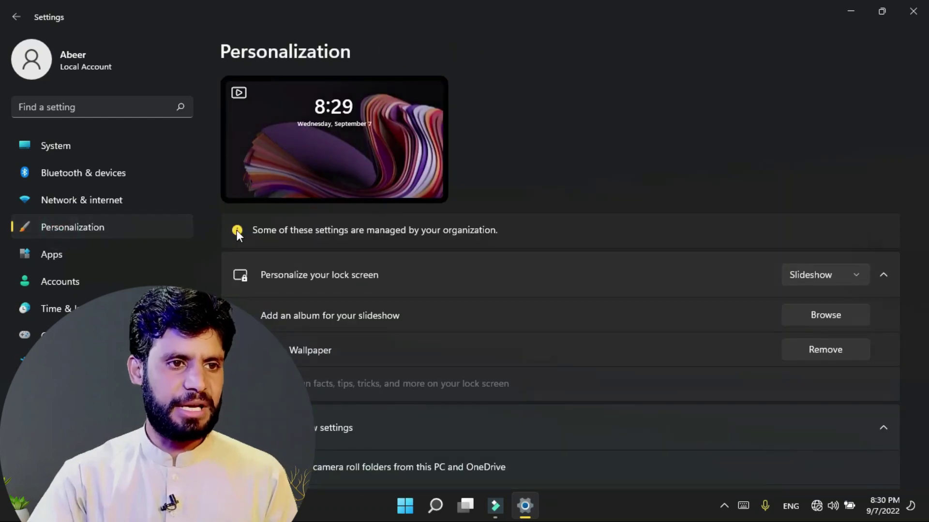
Step: Apply the Tangerine Tides theme to the touch keyboard
scroll(420, 312, "down", 2)
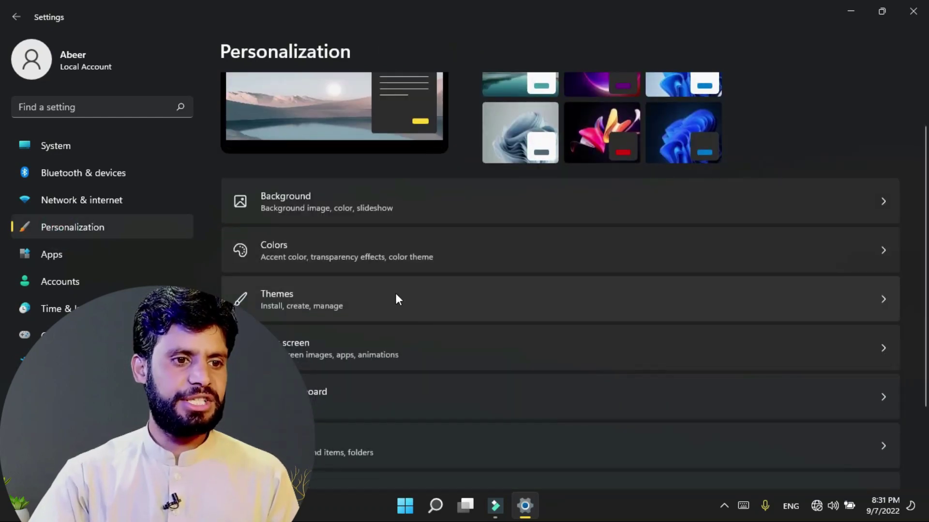
scroll(396, 295, "down", 3)
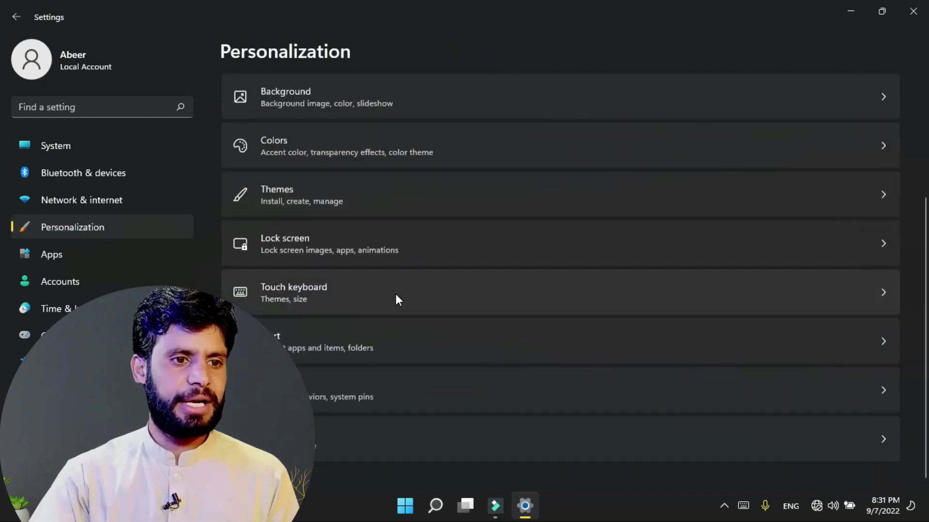
left_click(348, 296)
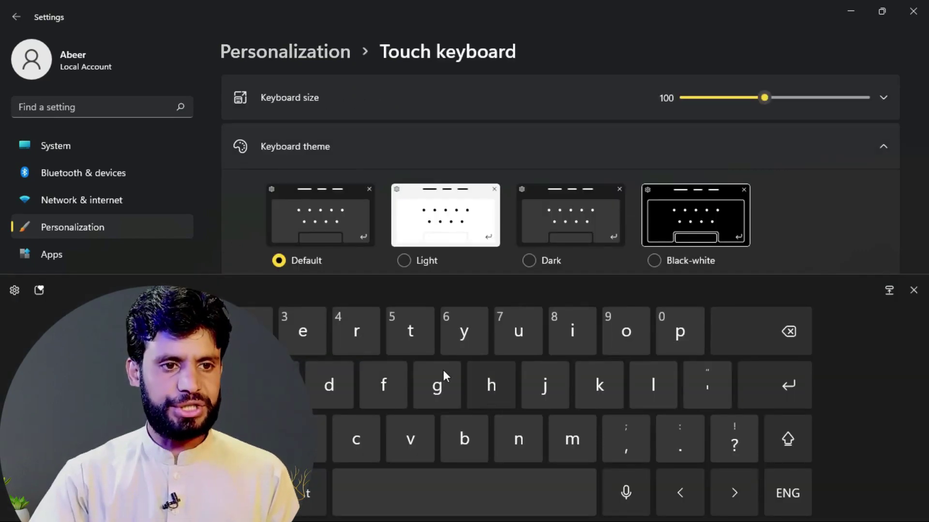
scroll(437, 237, "down", 3)
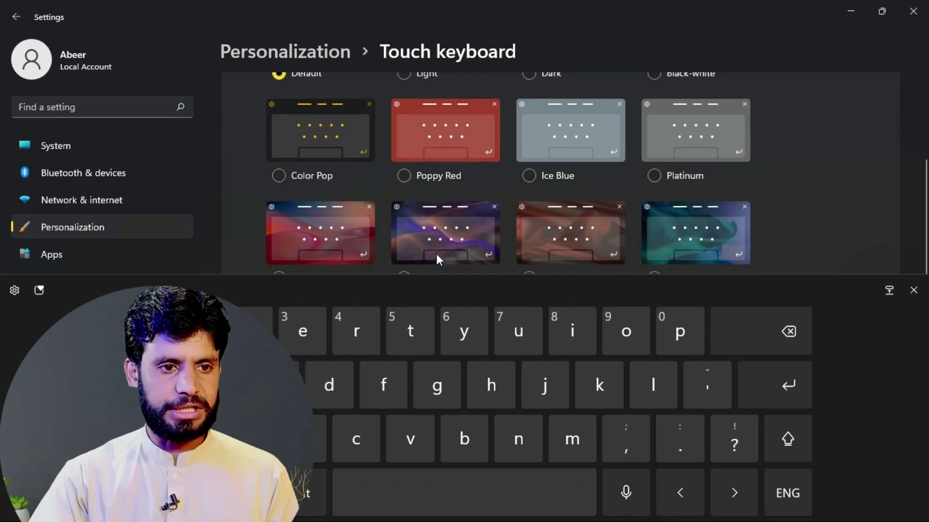
left_click(410, 222)
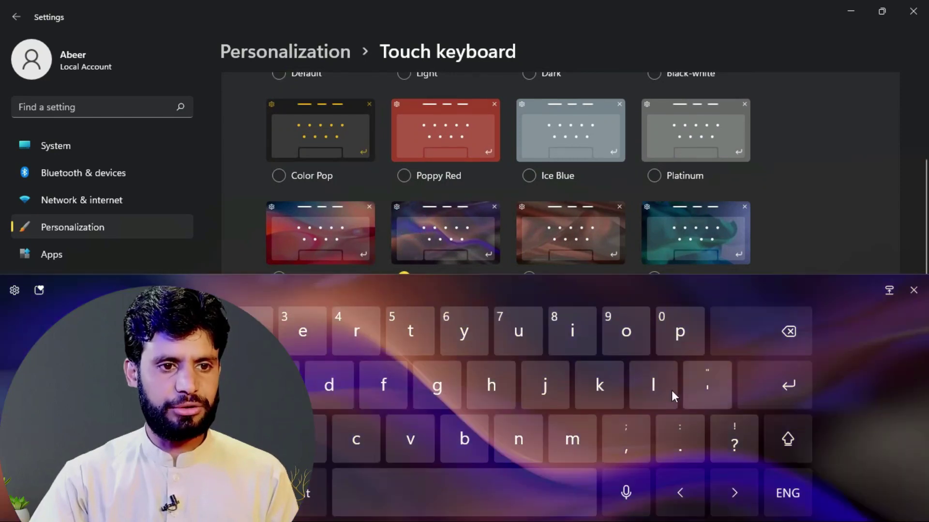
left_click(661, 245)
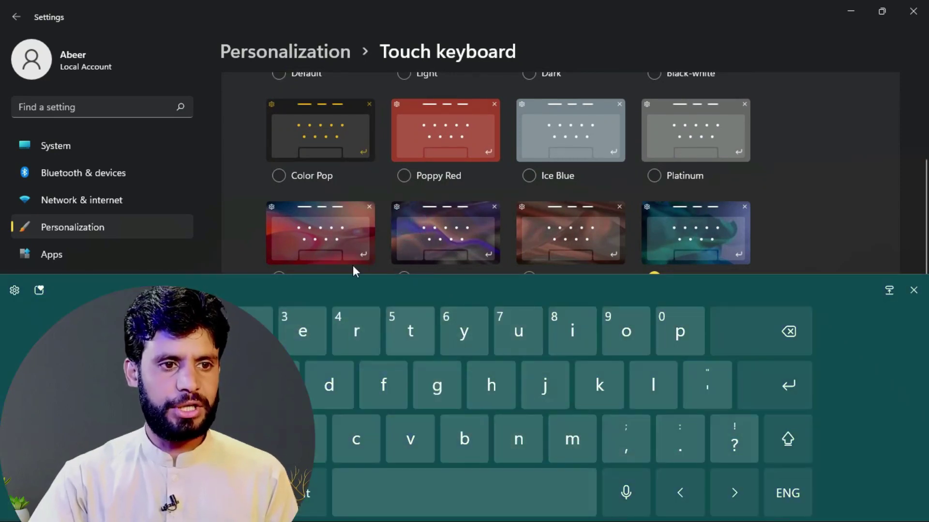
left_click(344, 232)
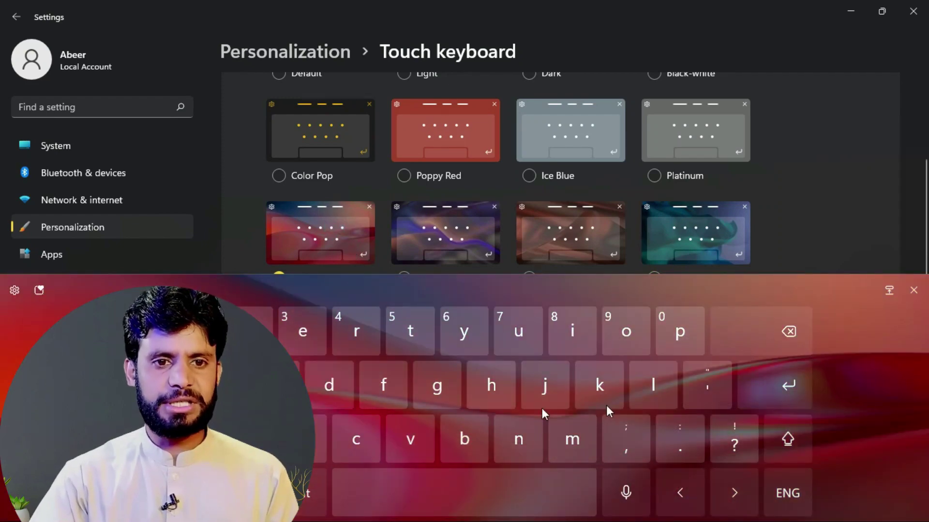
left_click(913, 290)
Step: Set the touch keyboard key text size to Large, then go to the Fonts page
scroll(386, 293, "down", 4)
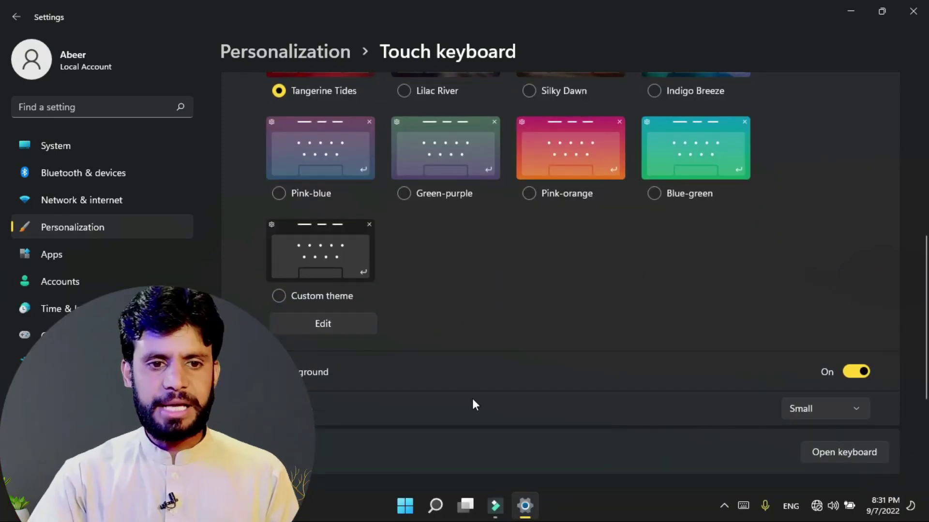
left_click(806, 409)
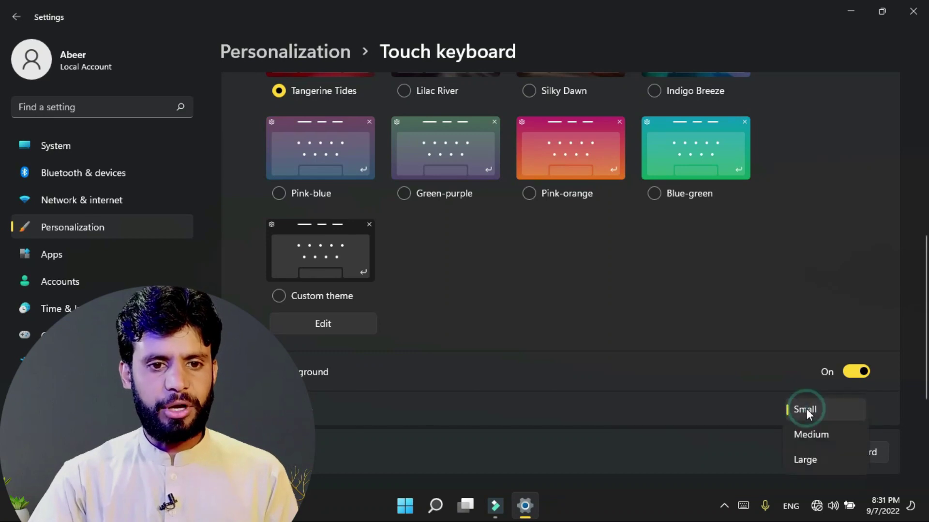
left_click(801, 465)
left_click(743, 506)
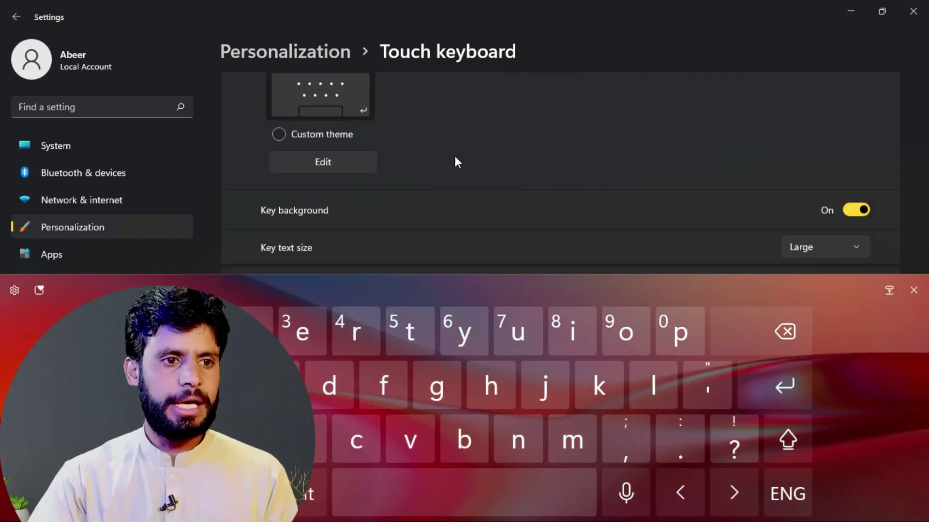
left_click(110, 227)
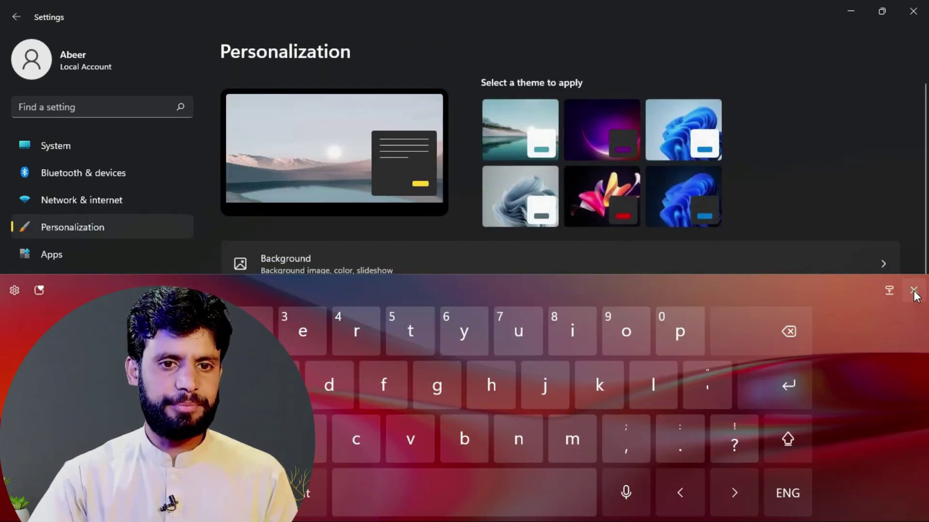
left_click(913, 290)
scroll(296, 339, "down", 3)
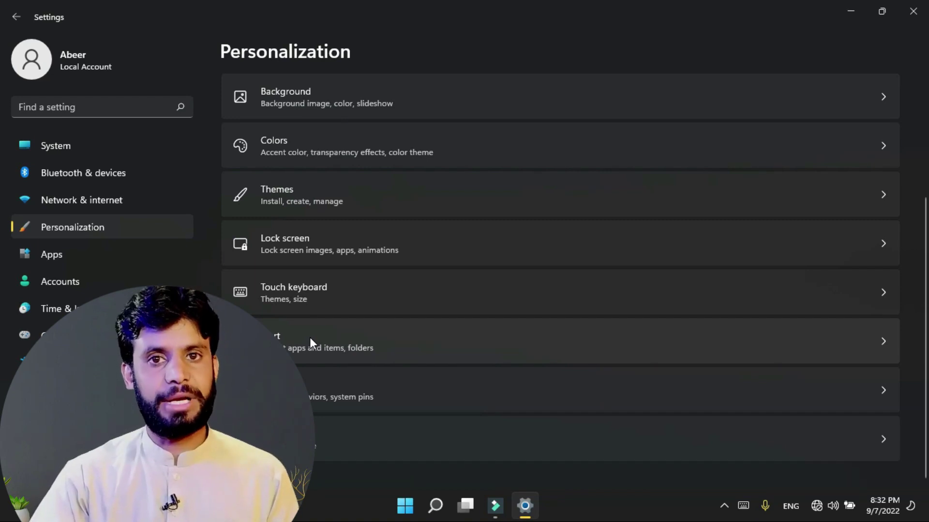
left_click(328, 447)
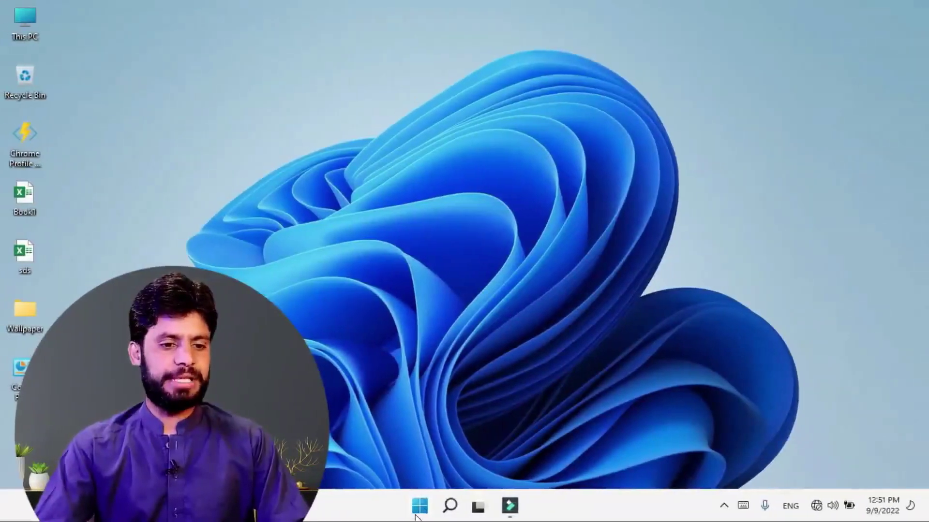
Step: Launch File Explorer from Start, then open This PC from its desktop icon
left_click(416, 510)
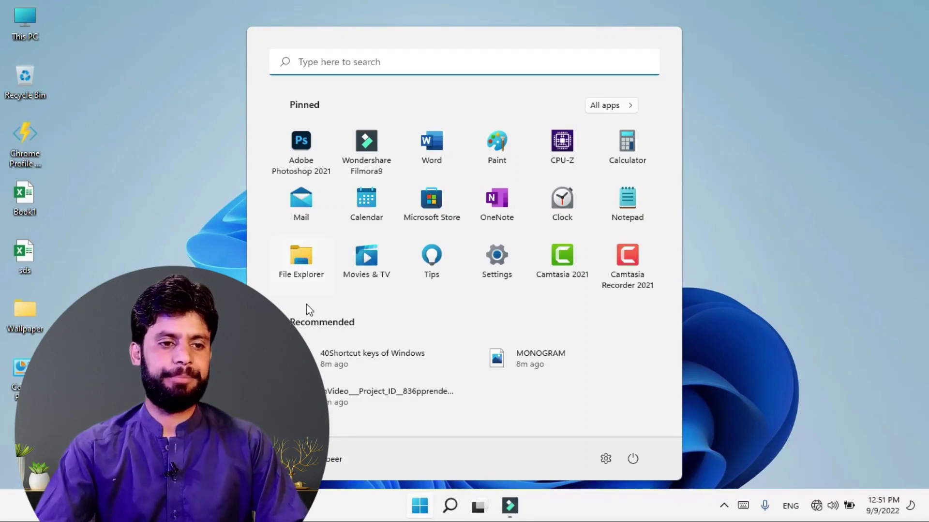
left_click(295, 261)
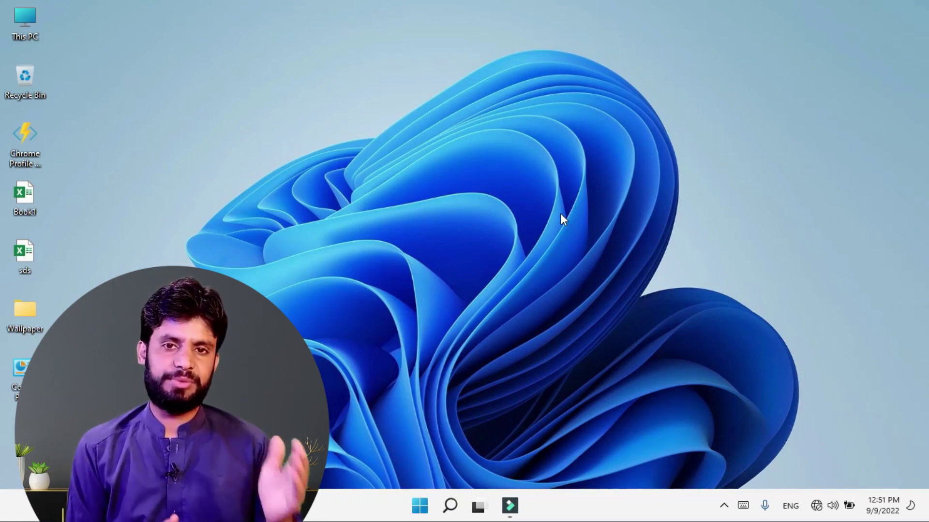
double_click(27, 20)
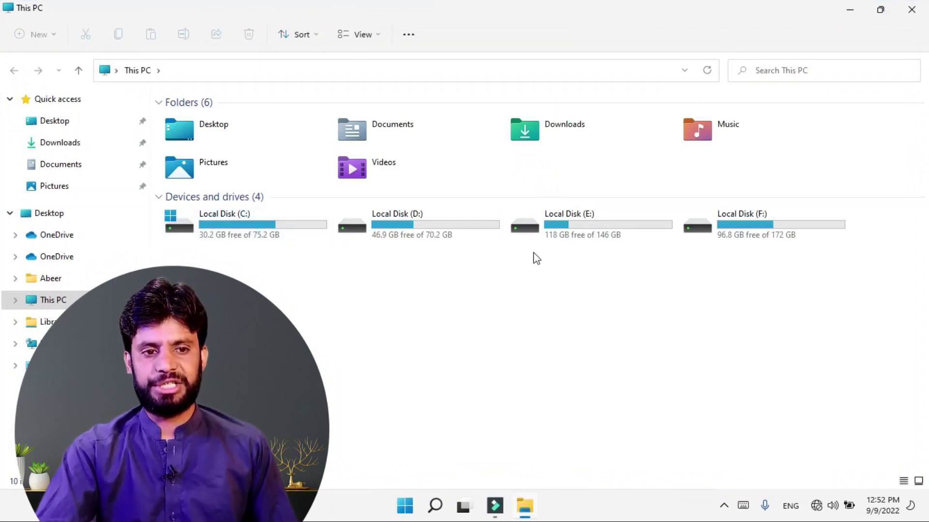
Step: Close the This PC window and open the Wallpaper folder on the desktop
left_click(472, 352)
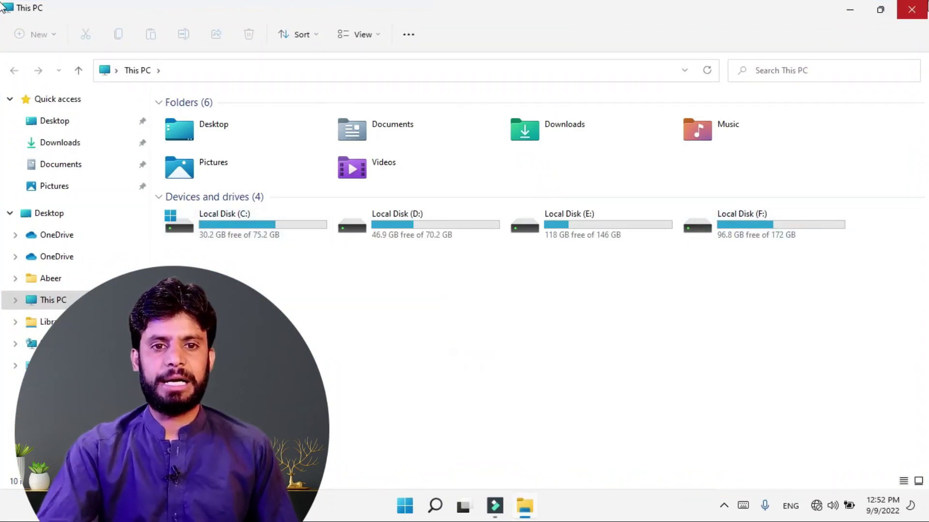
left_click(912, 10)
double_click(27, 322)
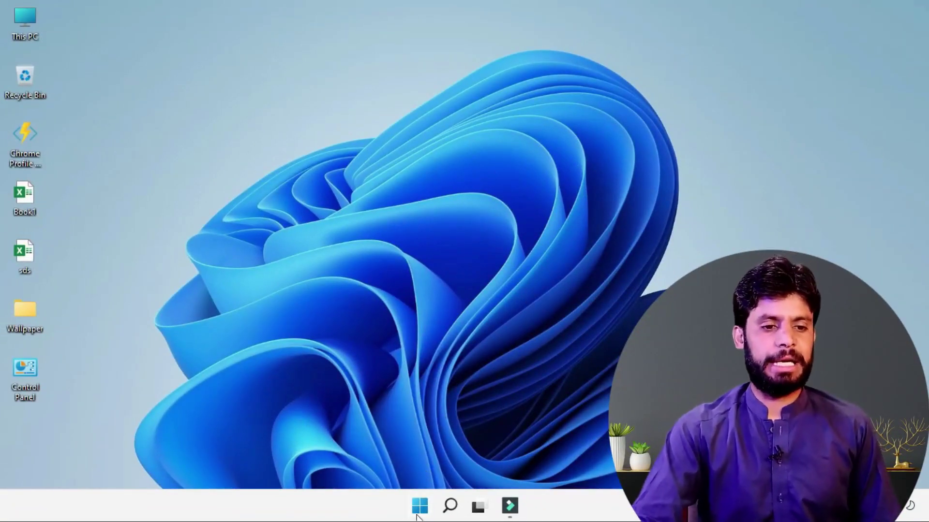
Step: Launch File Explorer from Start and close it again
left_click(417, 516)
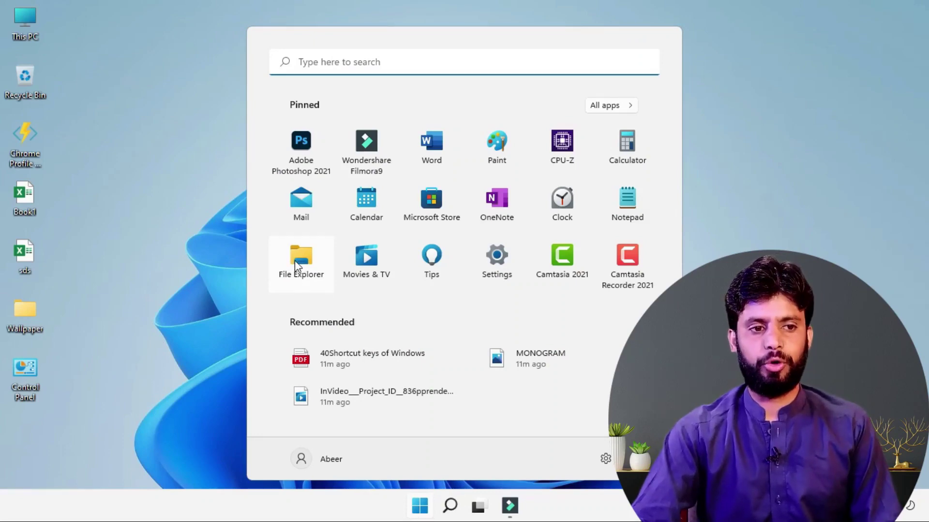
left_click(297, 267)
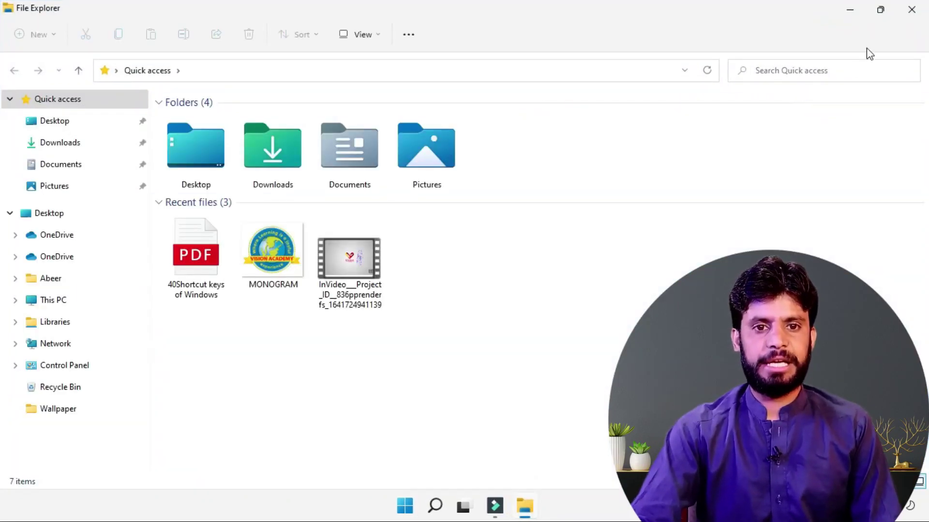
left_click(911, 9)
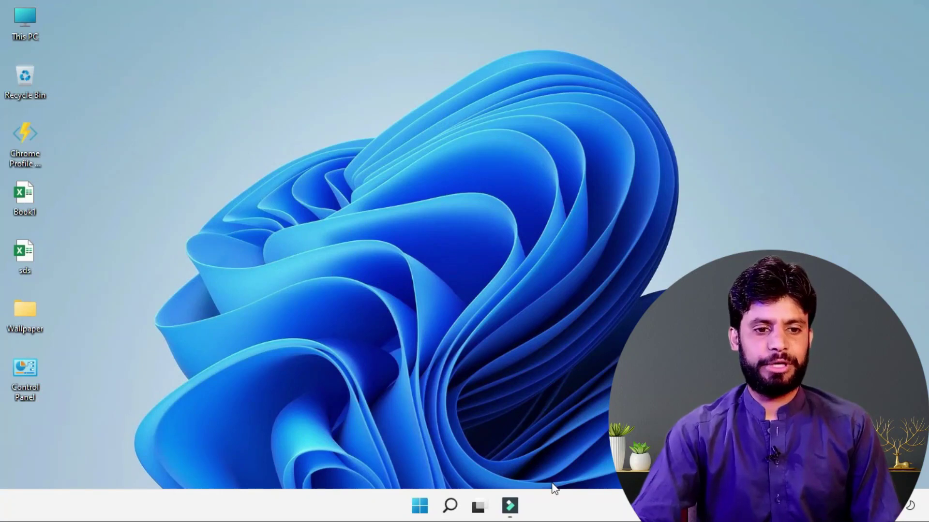
Step: Pin File Explorer to the taskbar and open it from the new pin at Quick access
left_click(428, 509)
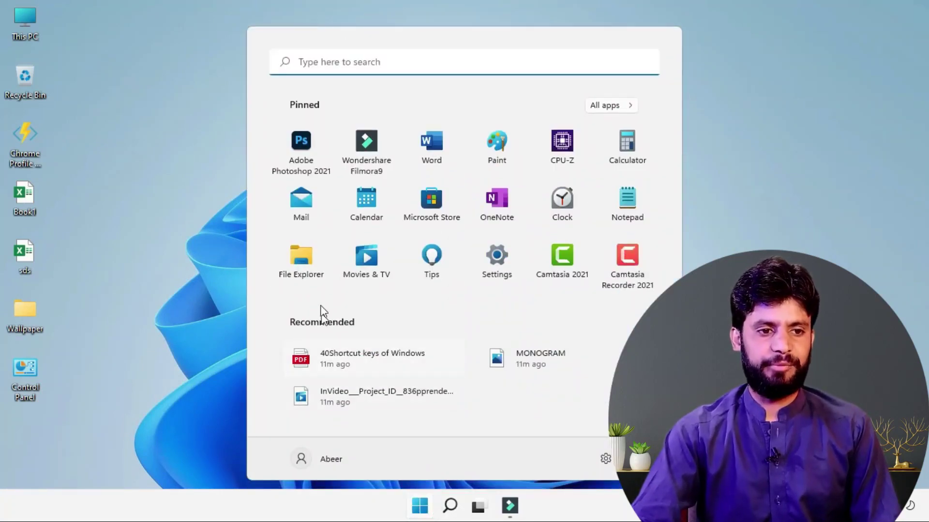
right_click(300, 266)
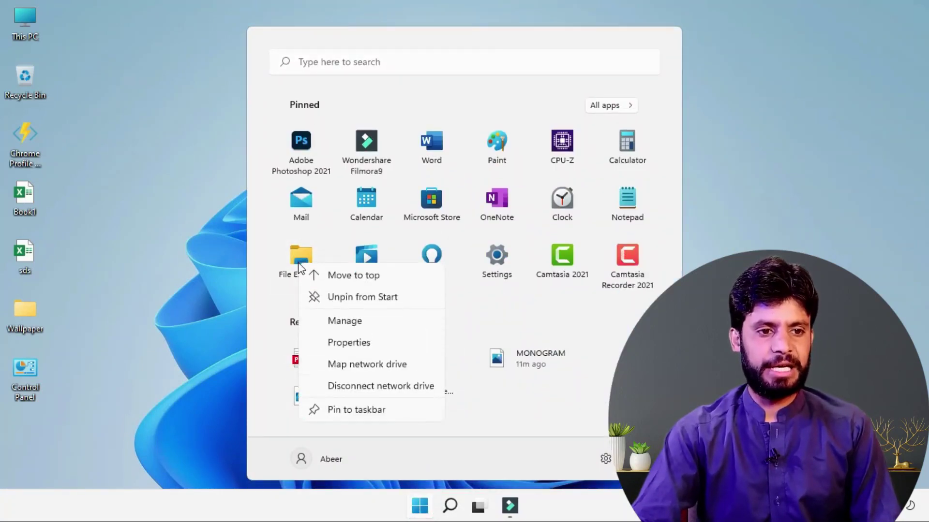
left_click(350, 411)
left_click(710, 452)
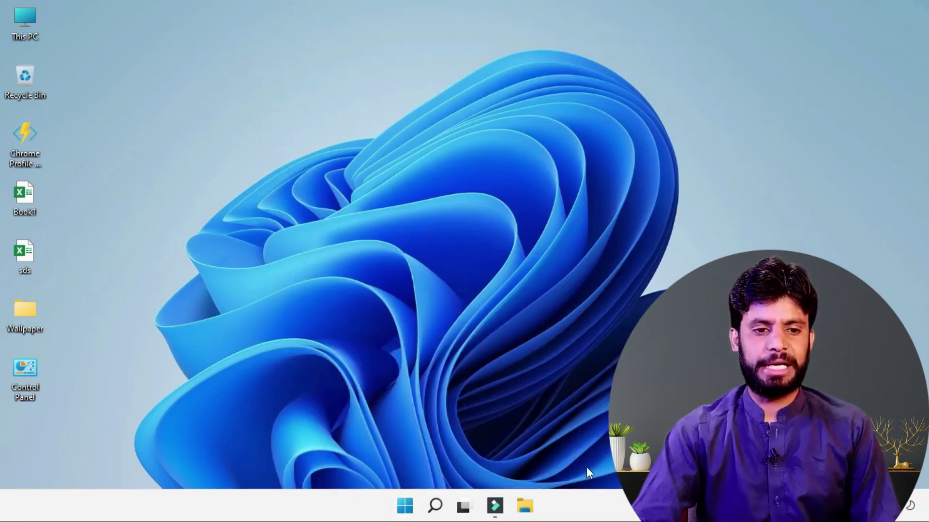
left_click(532, 510)
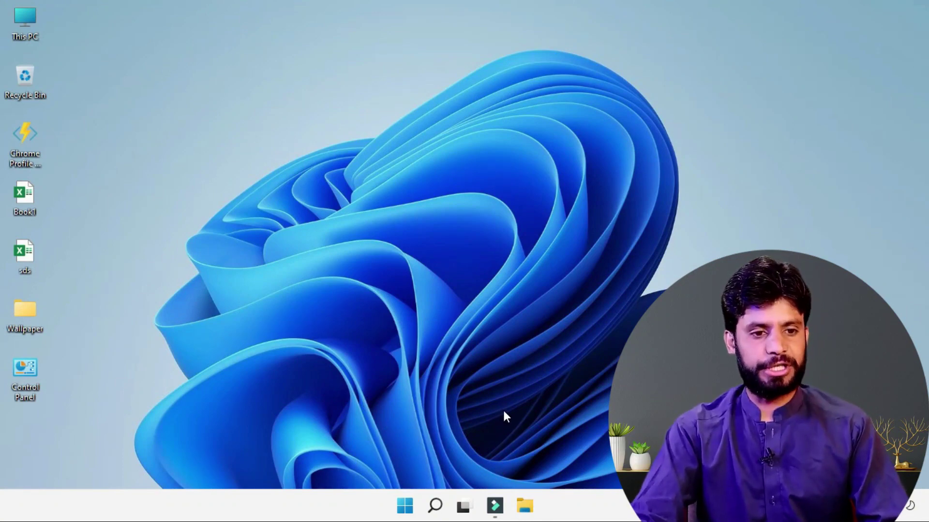
key("super+e")
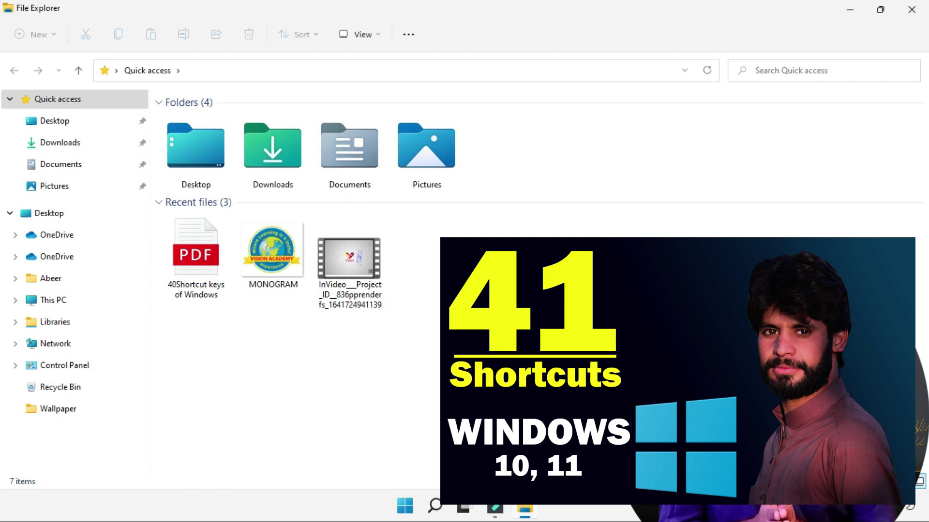
Step: Turn off 'Show recently used files in Quick access' in Folder Options and confirm with OK
left_click(491, 325)
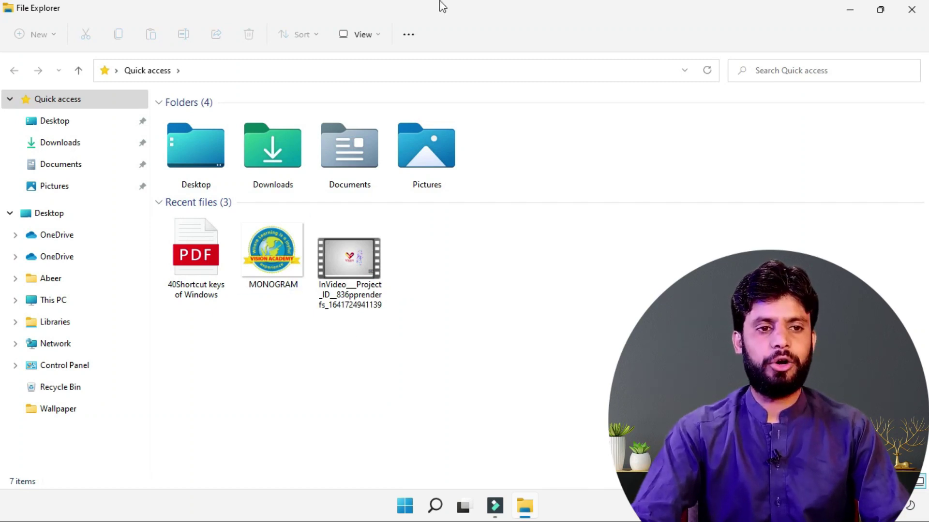
left_click(409, 34)
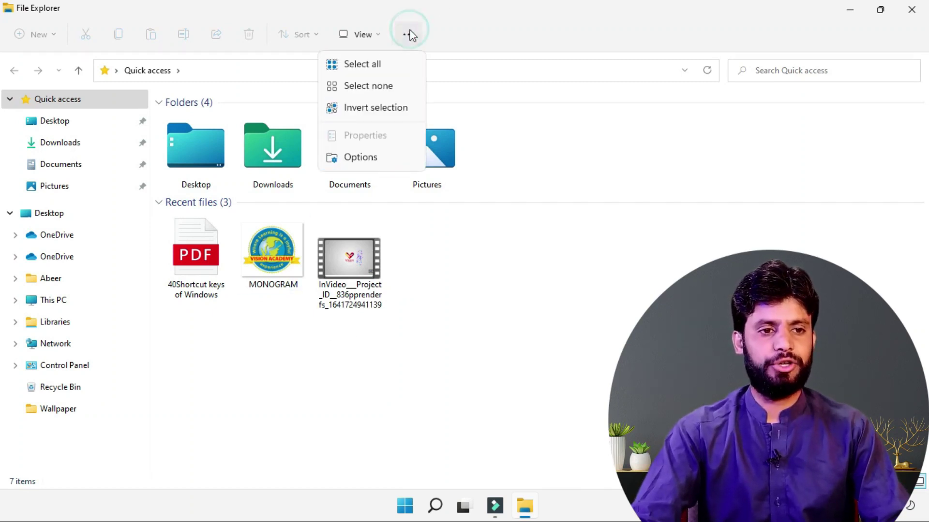
left_click(350, 159)
left_click_drag(100, 117, 368, 78)
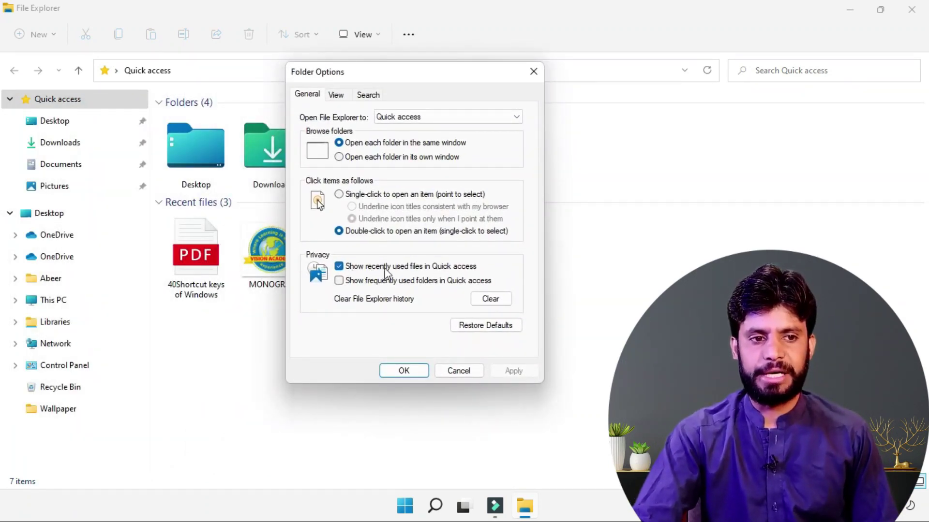
left_click(340, 269)
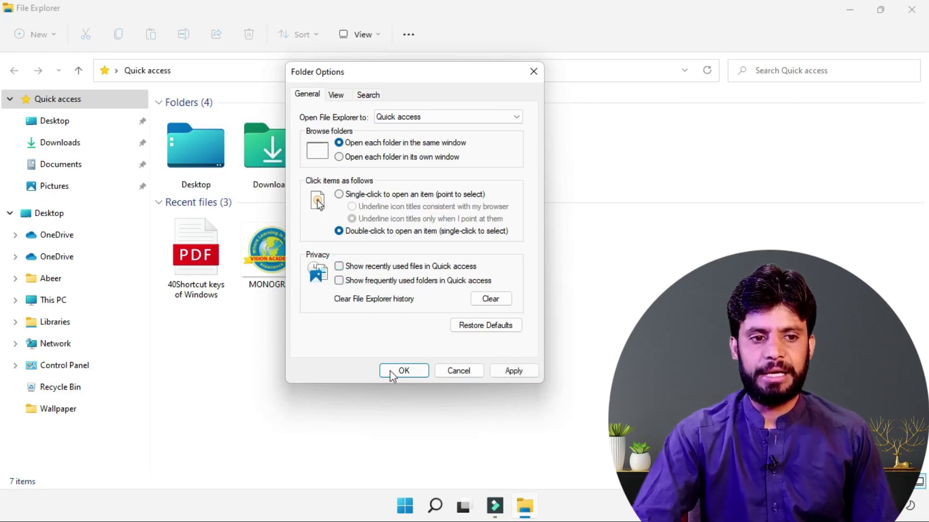
left_click(390, 372)
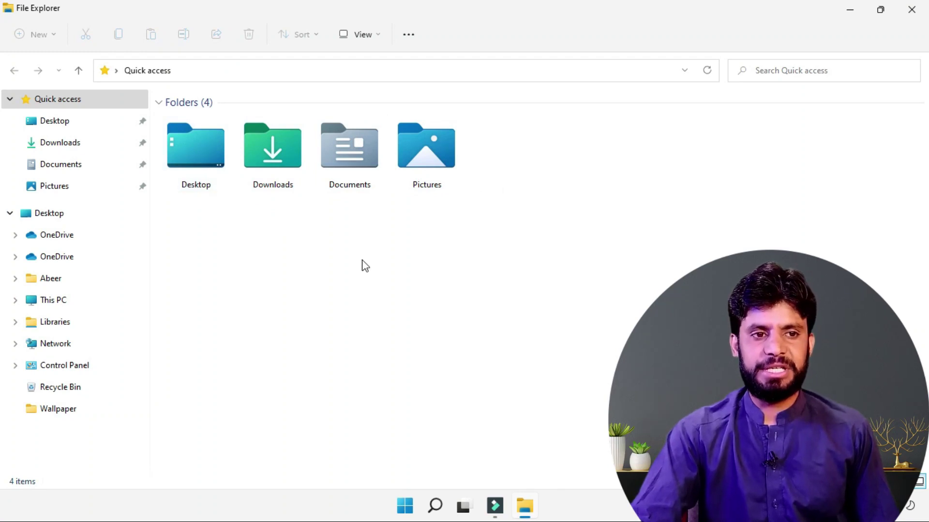
Step: Set 'Open File Explorer to' This PC in Folder Options, then relaunch it from the taskbar
left_click(409, 36)
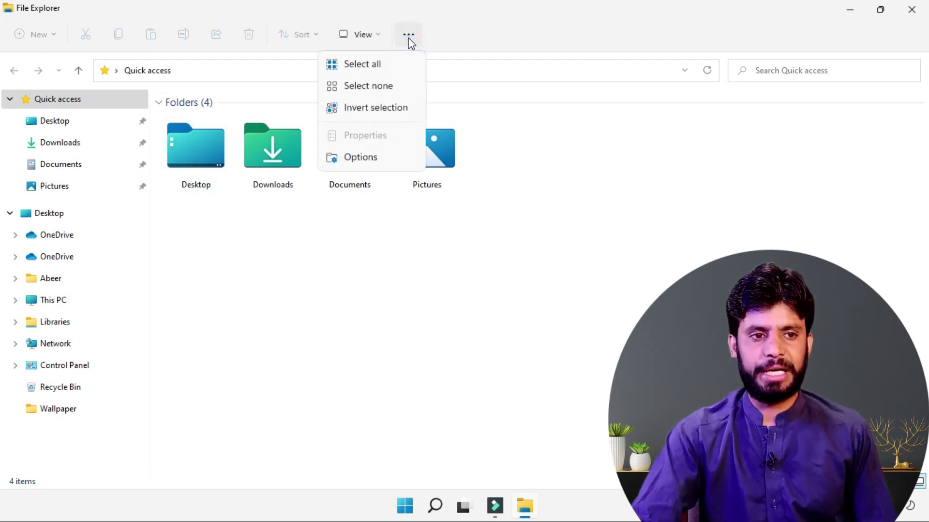
left_click(362, 162)
left_click_drag(108, 121, 222, 116)
left_click(260, 153)
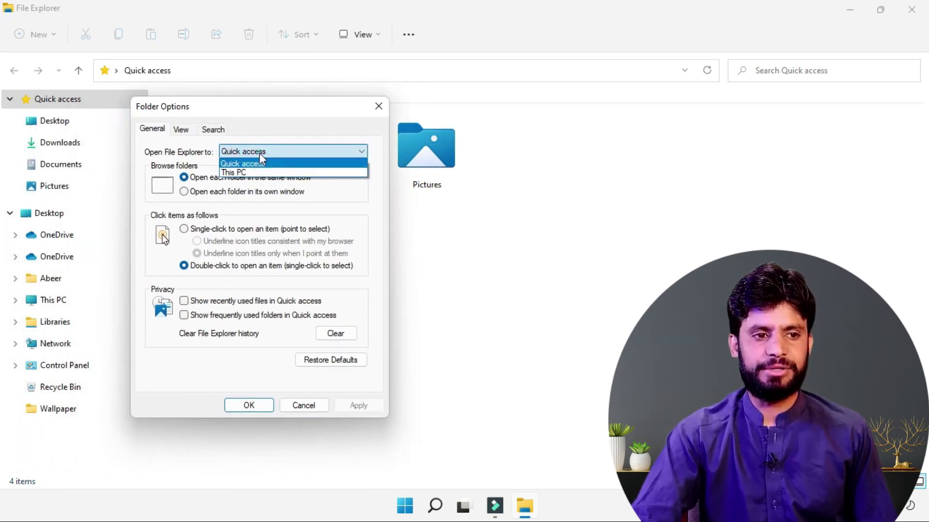
left_click(234, 173)
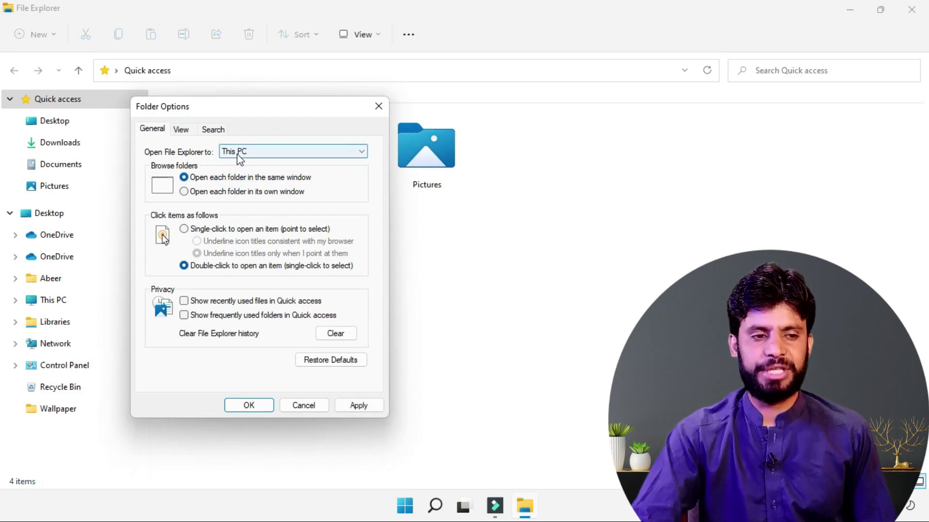
left_click(246, 405)
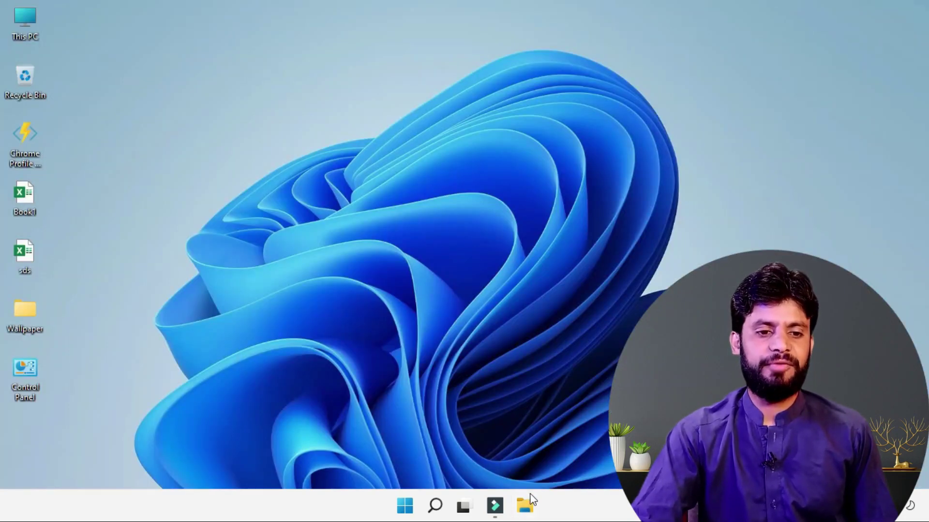
left_click(525, 507)
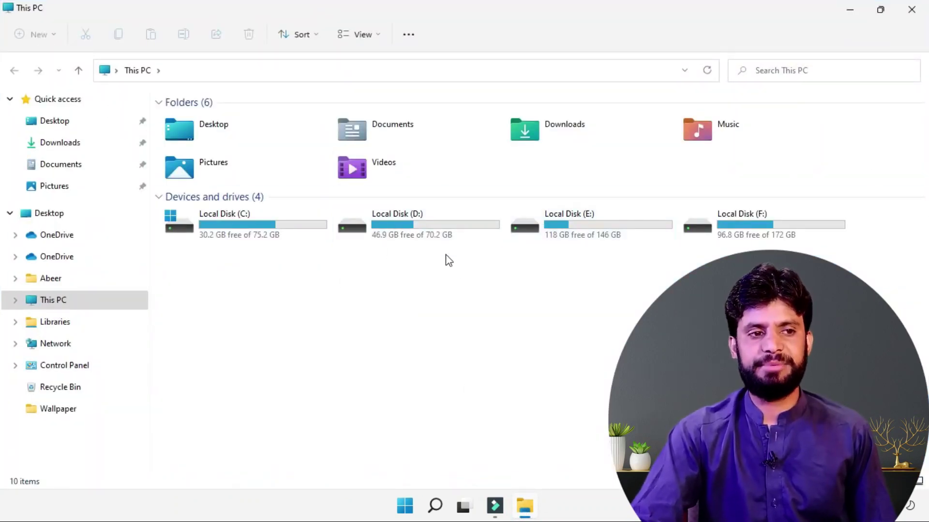
Step: Open Folder Options without changes, then open Local Disk (D:)
left_click(409, 35)
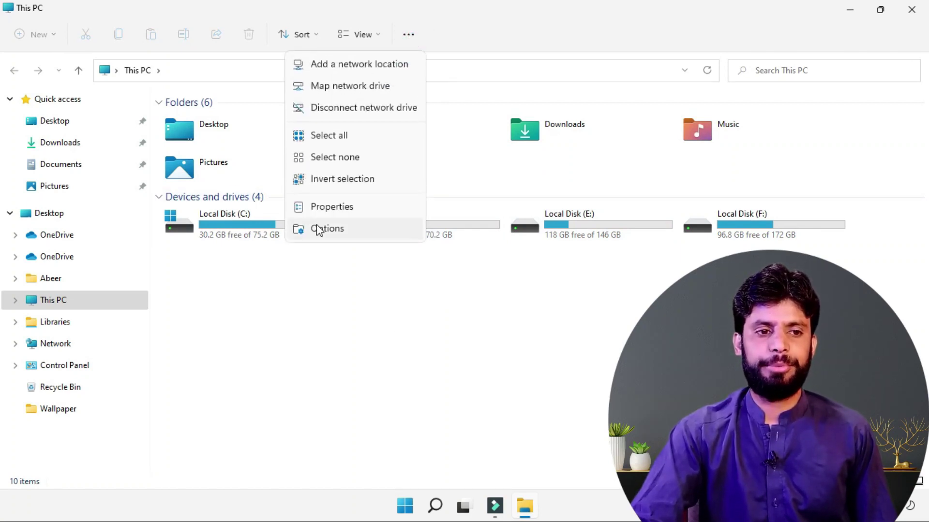
left_click(319, 229)
left_click(152, 157)
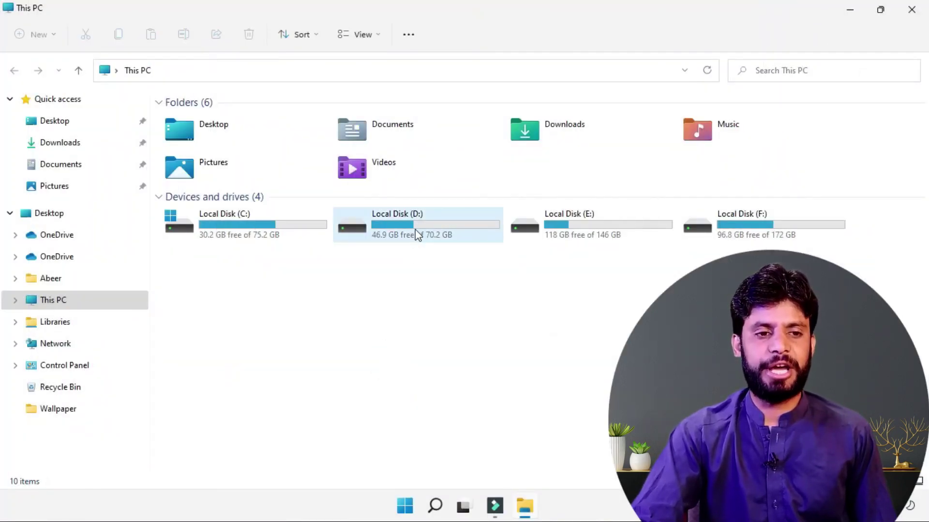
double_click(415, 229)
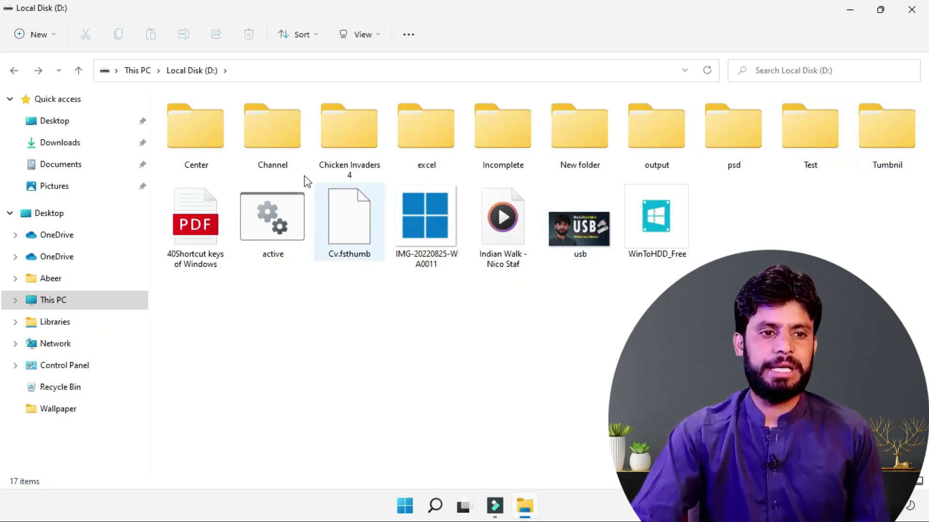
Step: Set Folder Options to open each folder in its own window, then open the Test folder
left_click(409, 38)
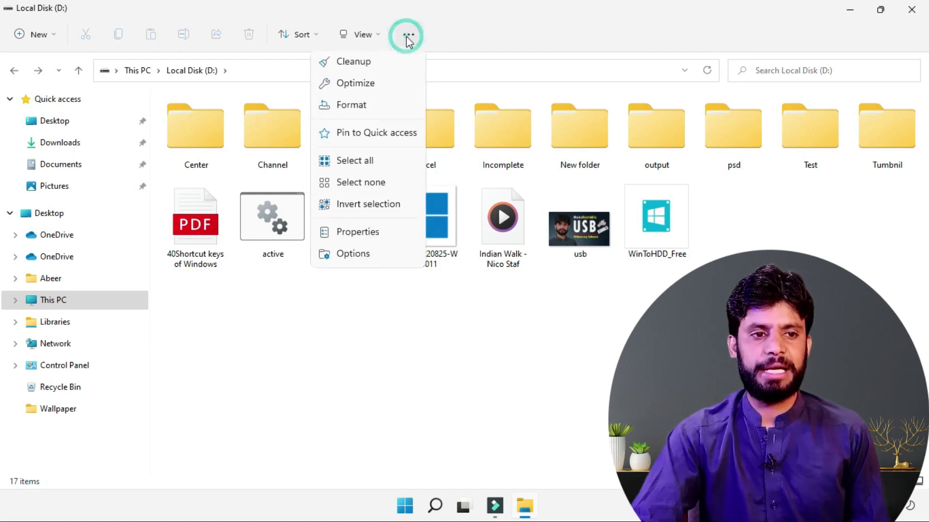
left_click(353, 257)
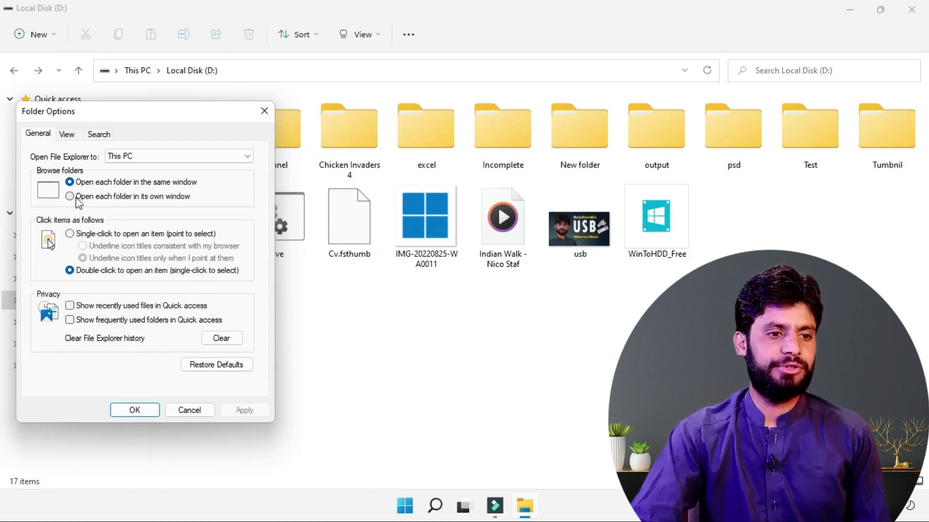
left_click(70, 196)
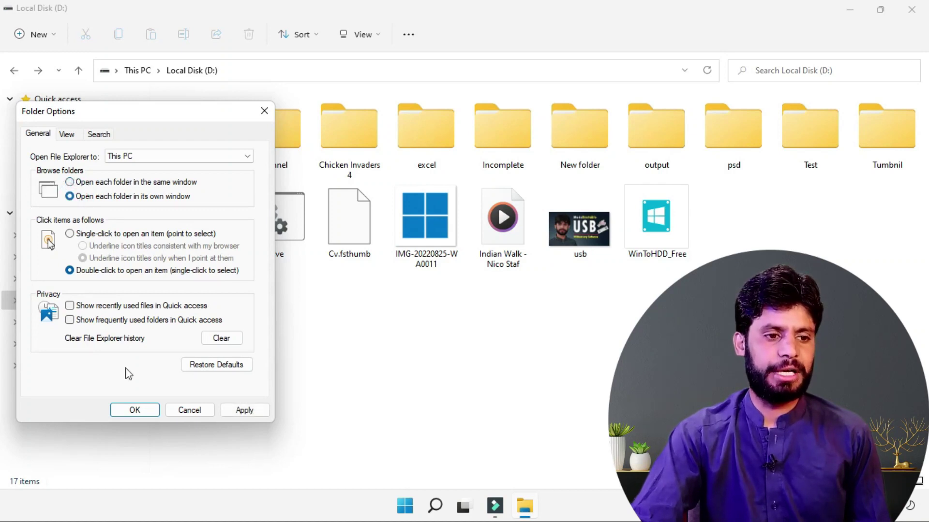
left_click(134, 410)
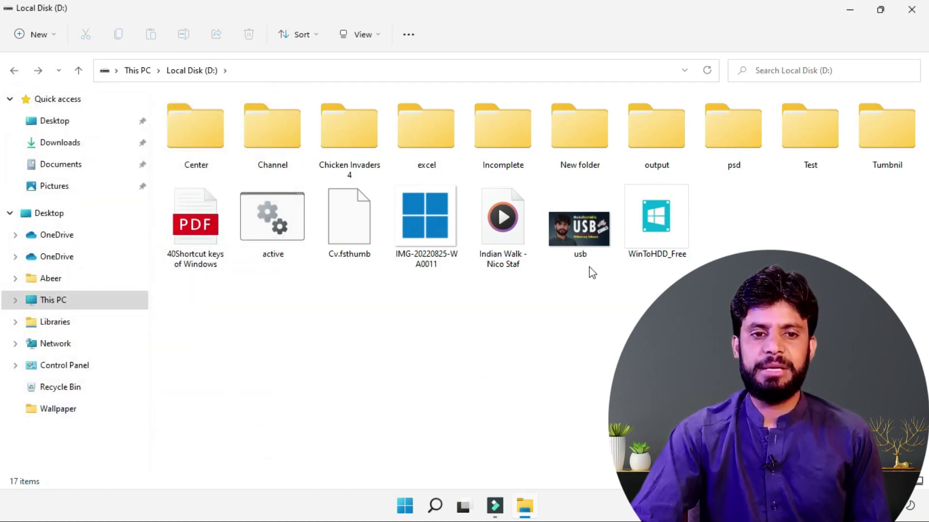
double_click(814, 138)
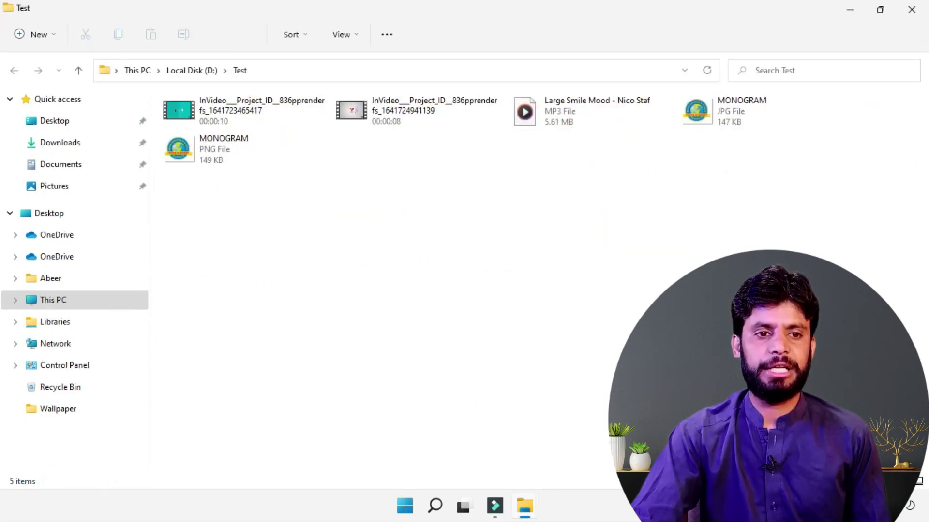
Step: Restore and rearrange the Test and Local Disk (D:) windows, then open the output folder
left_click(879, 10)
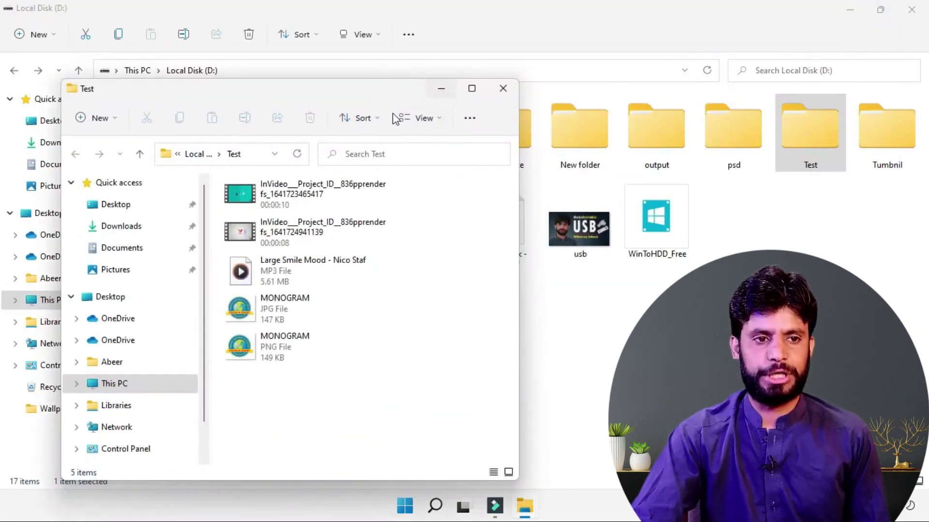
left_click_drag(364, 97, 770, 138)
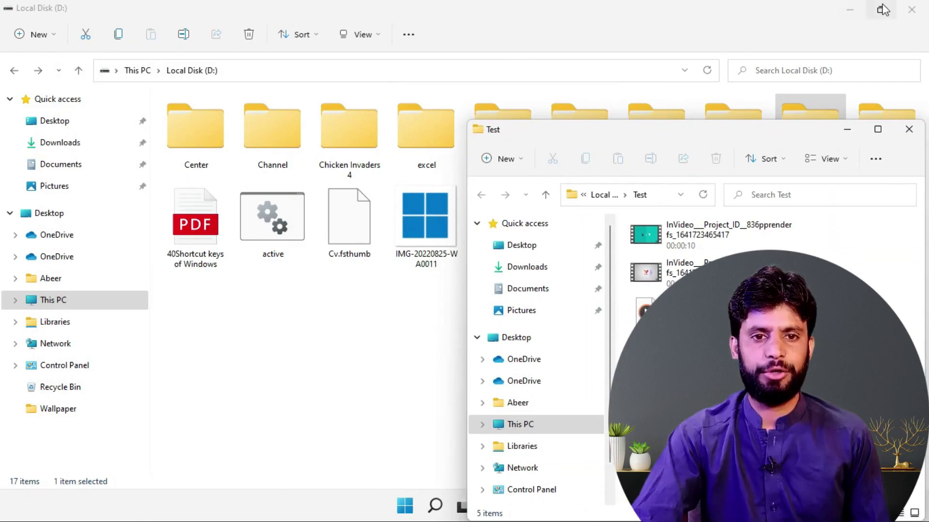
left_click(882, 10)
left_click_drag(269, 79, 194, 64)
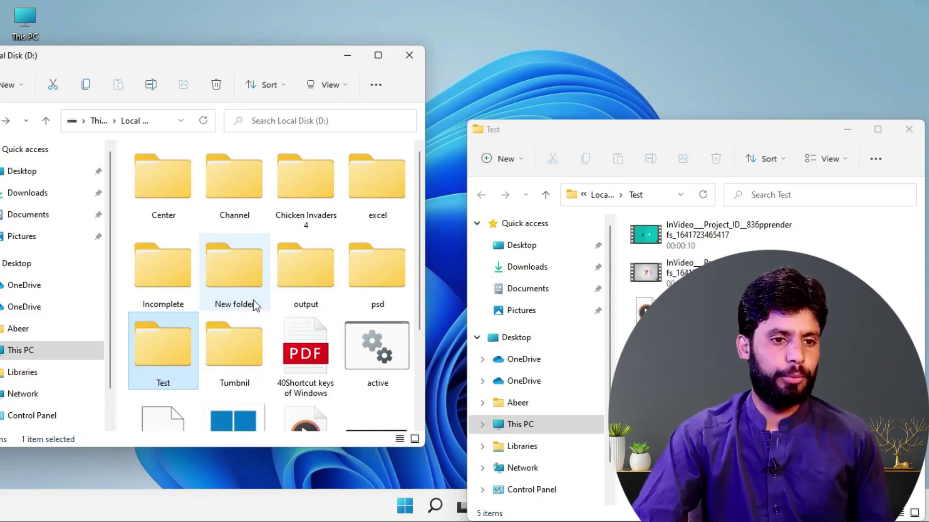
left_click(315, 259)
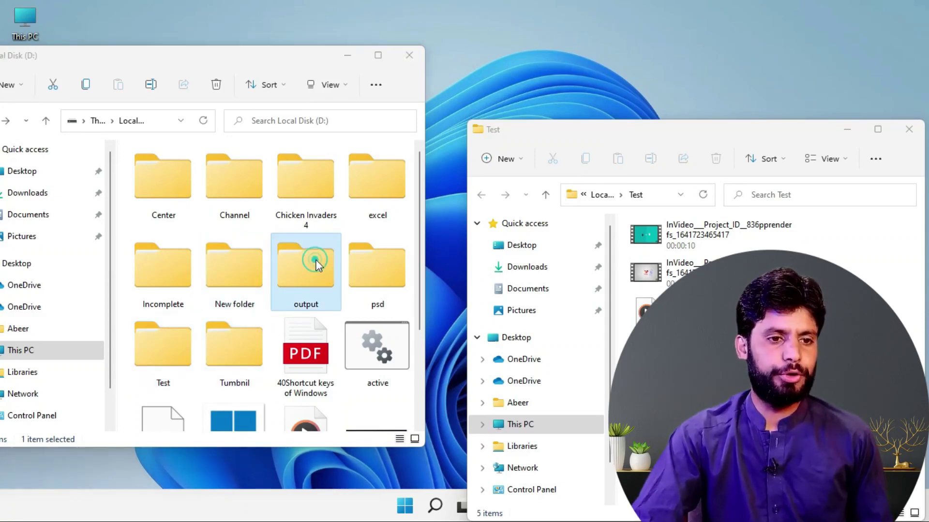
left_click_drag(234, 25, 479, 19)
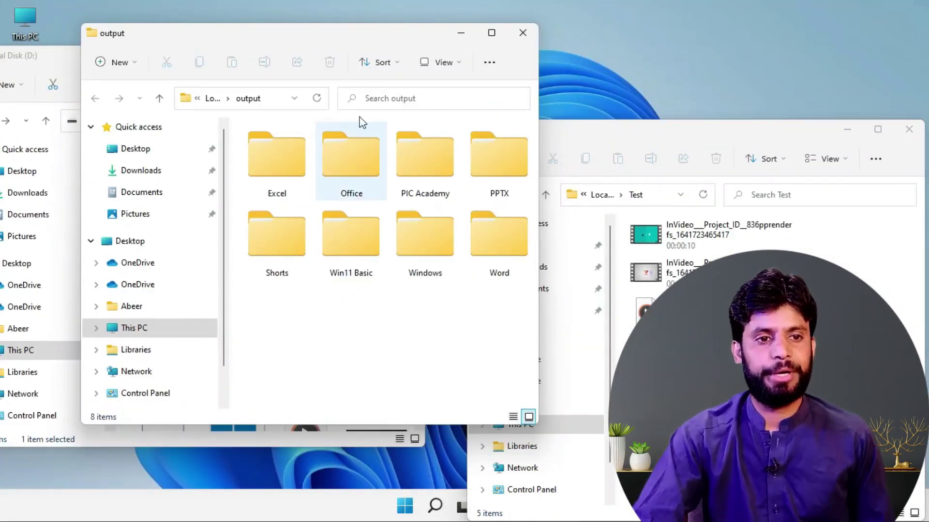
Step: Set Folder Options to open each folder in the same window, then open Shorts
left_click(491, 65)
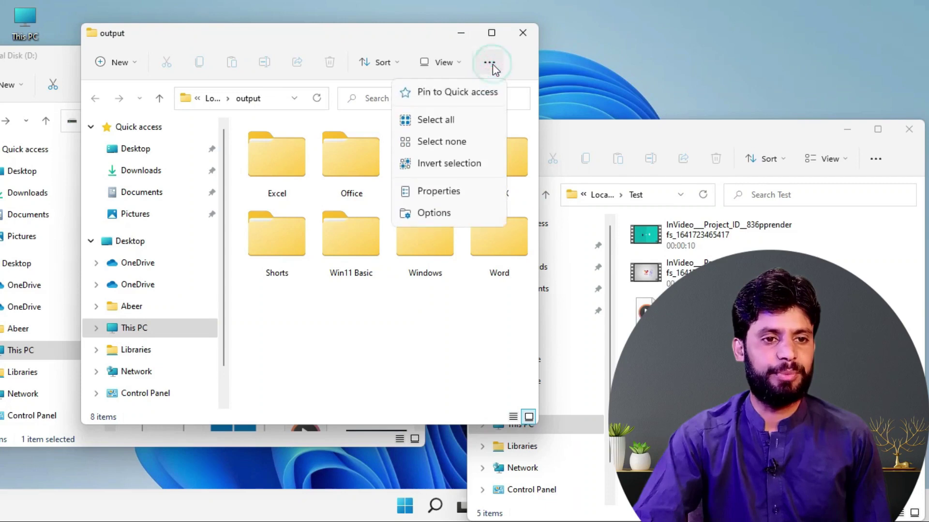
left_click(434, 214)
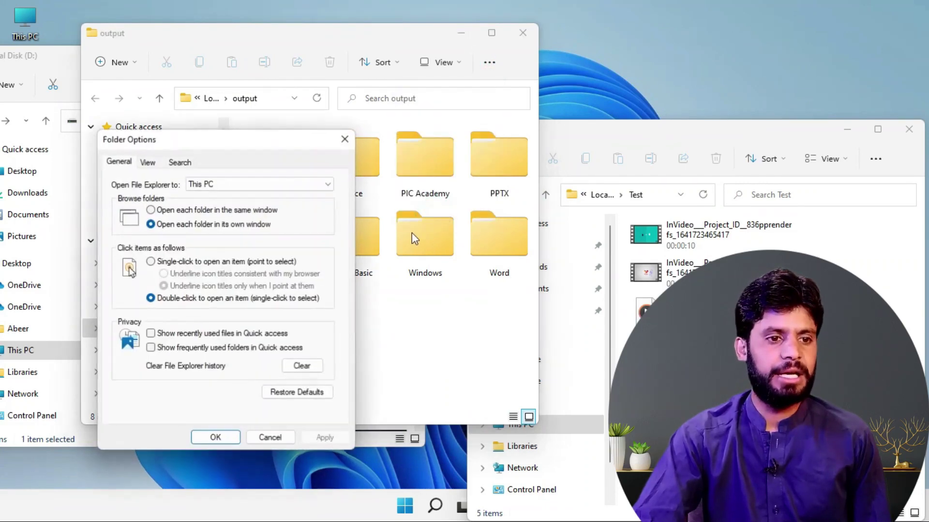
left_click(151, 210)
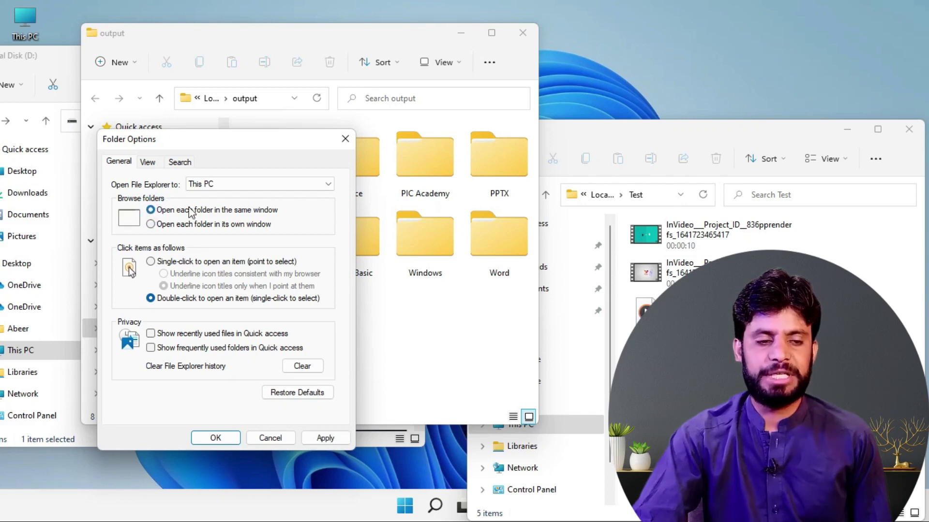
left_click(220, 438)
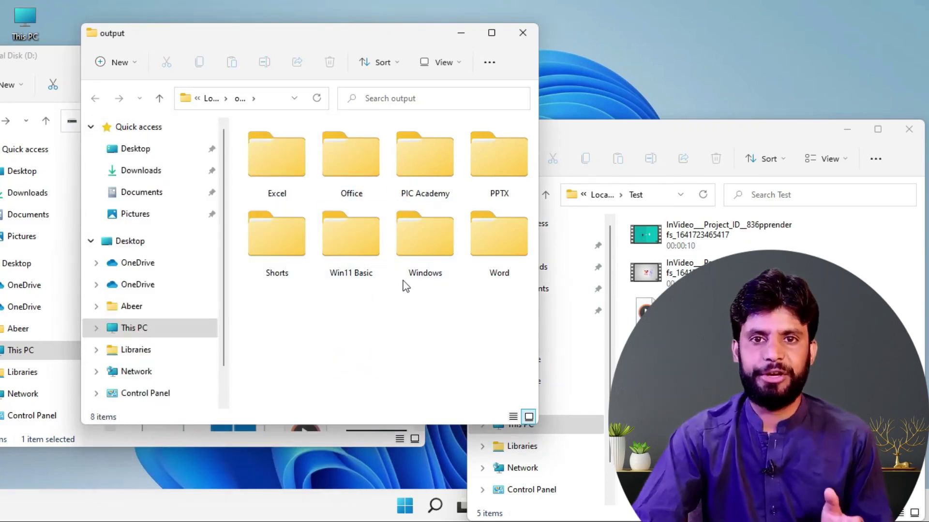
double_click(289, 245)
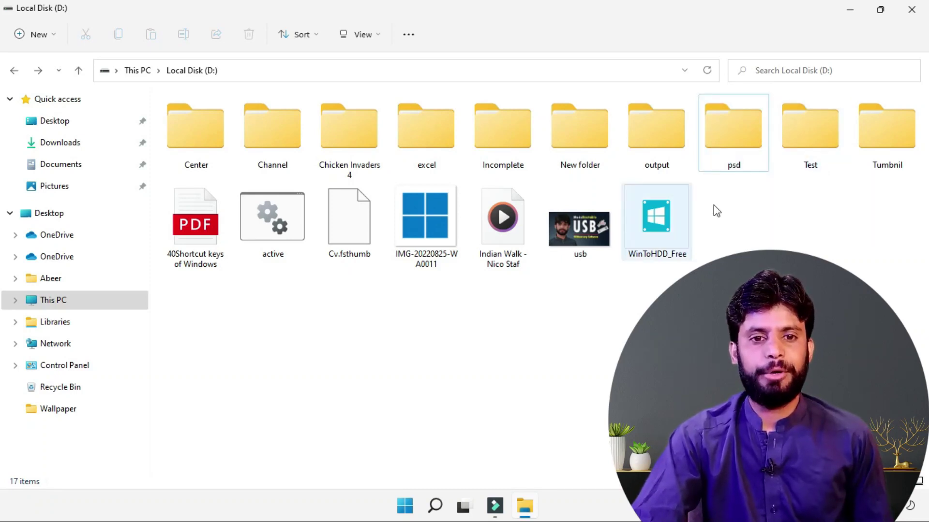
Step: Switch Folder Options to 'Single-click to open an item' and apply it
double_click(803, 142)
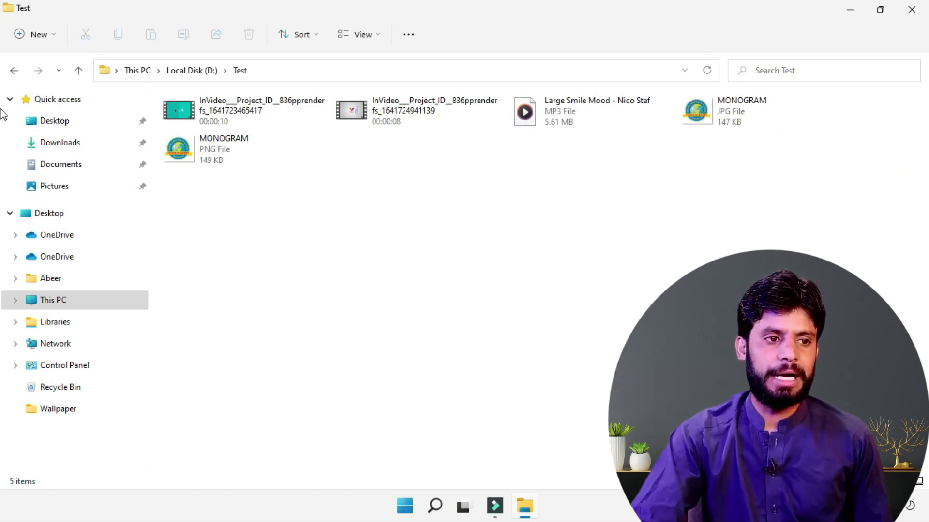
left_click(14, 71)
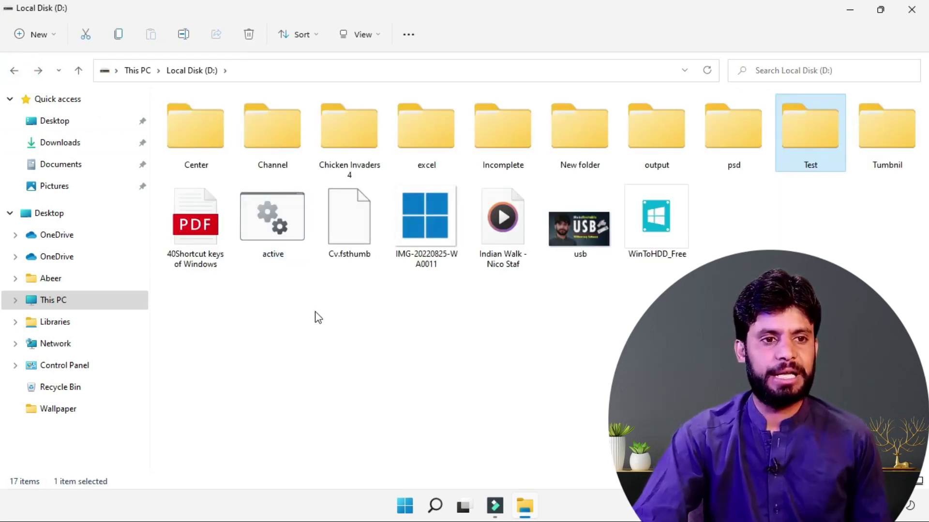
left_click(408, 35)
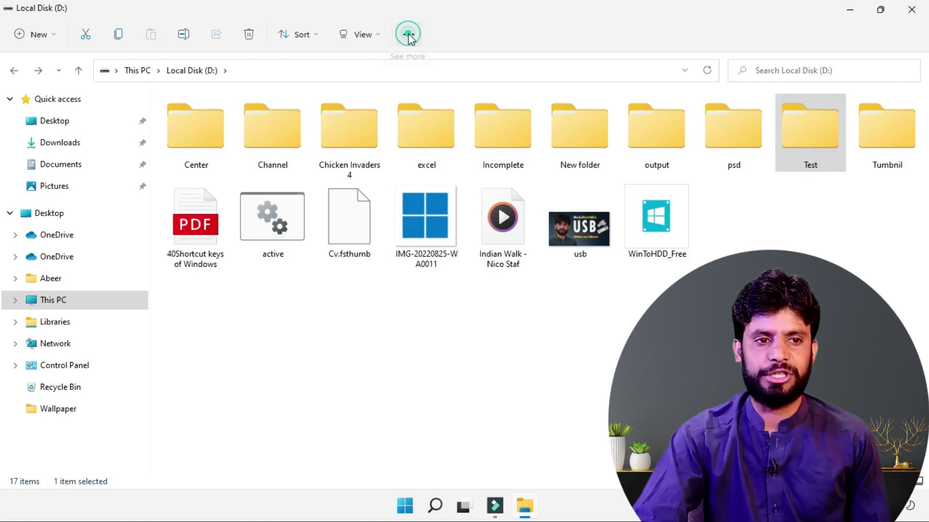
left_click(346, 230)
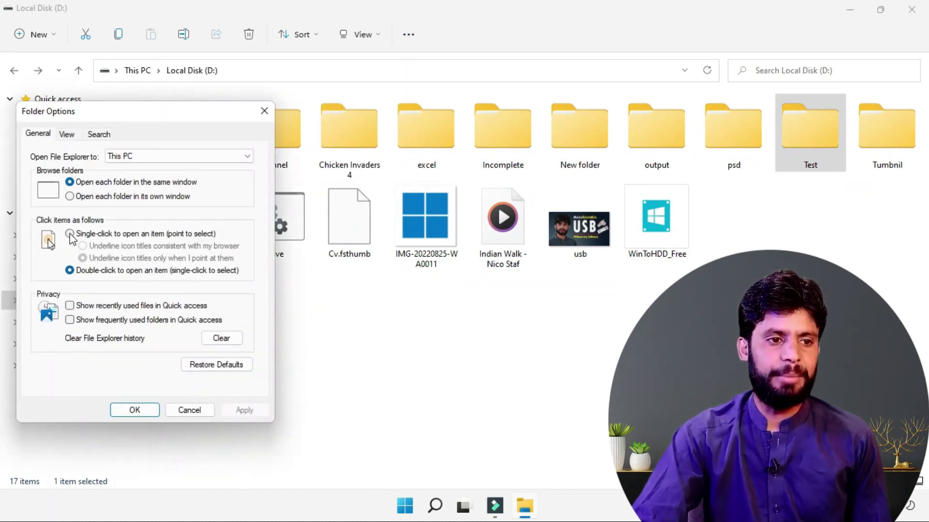
left_click(70, 235)
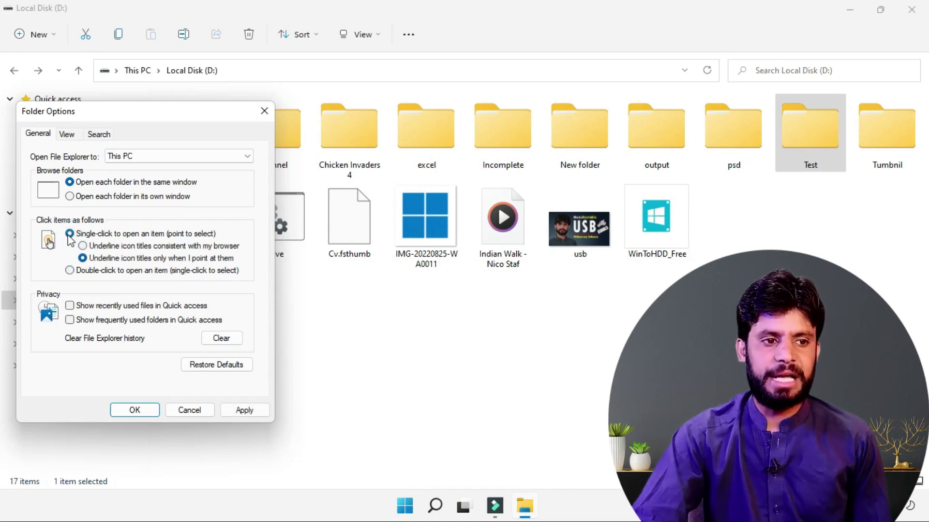
left_click(138, 410)
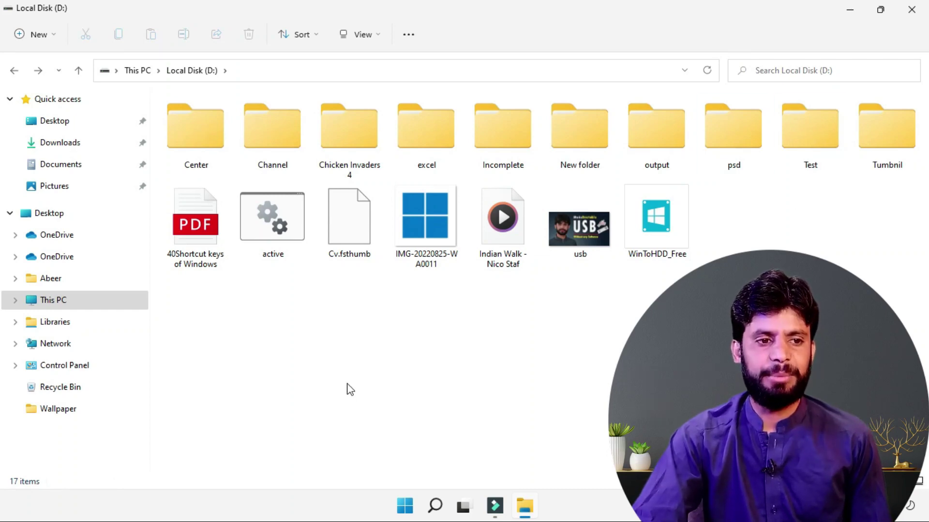
Step: Test single-click on the '40Shortcut keys of Windows' PDF and Test folder, then reopen Explorer
left_click(199, 235)
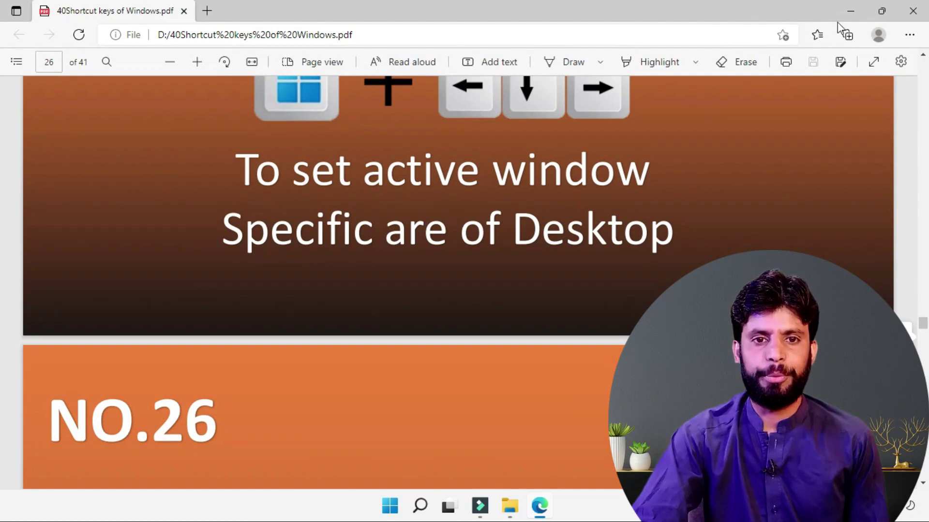
left_click(911, 13)
mouse_move(808, 143)
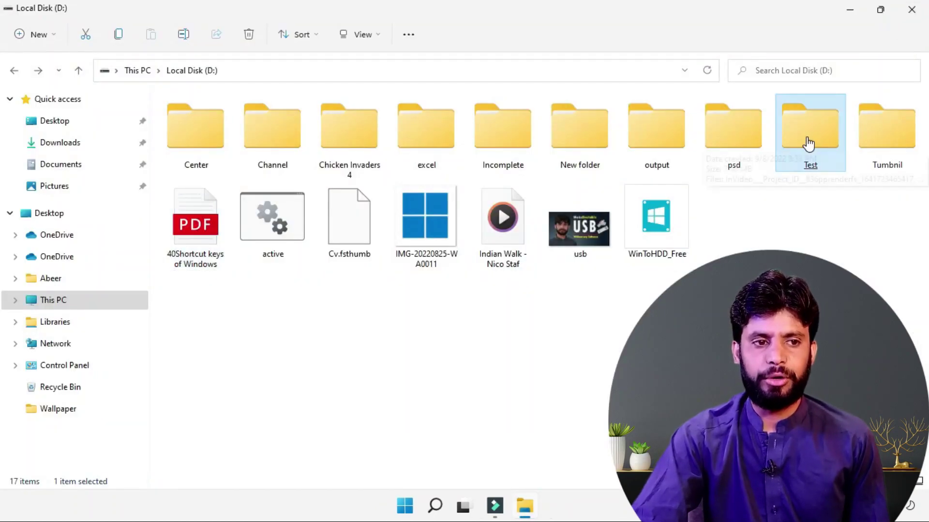
double_click(807, 142)
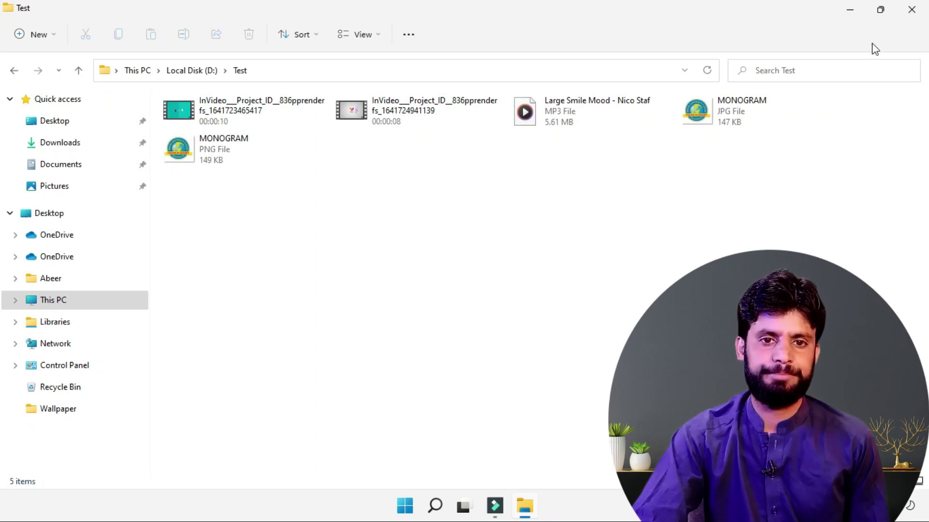
left_click(912, 9)
left_click(525, 516)
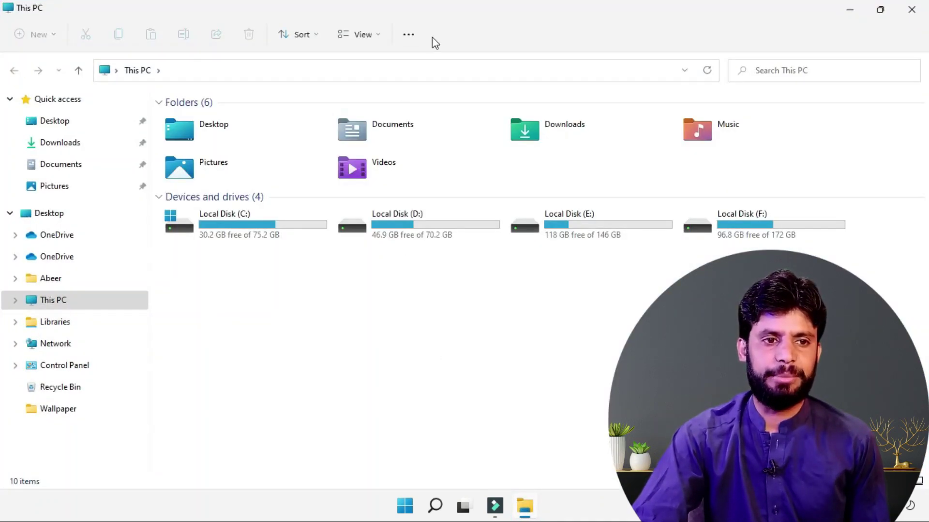
Step: Restore 'Double-click to open an item' in Folder Options
left_click(416, 35)
left_click(336, 228)
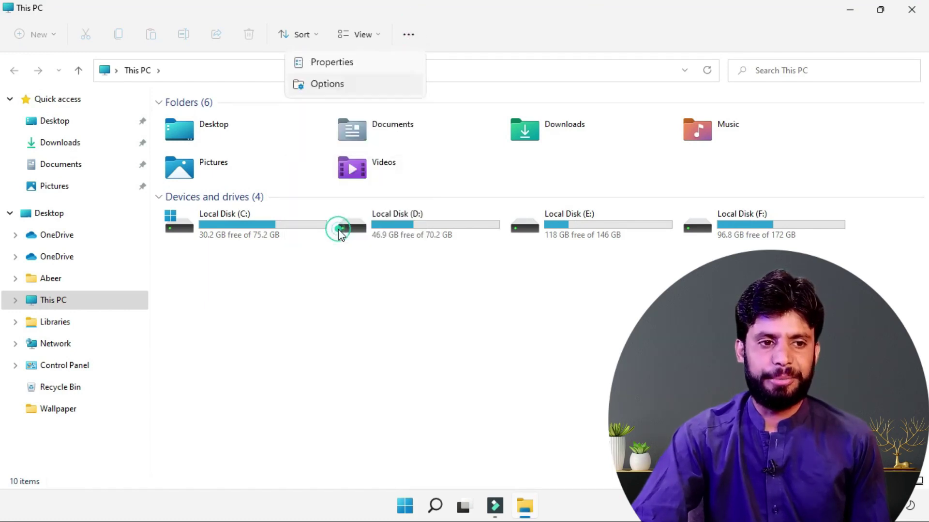
left_click(69, 270)
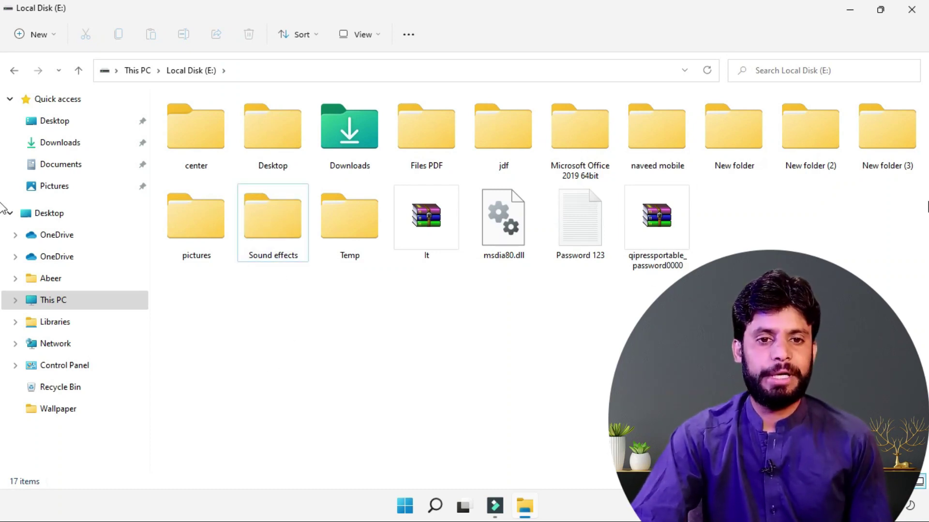
Step: Pin the Sound effects folder on Local Disk (E:) to Quick access
right_click(279, 225)
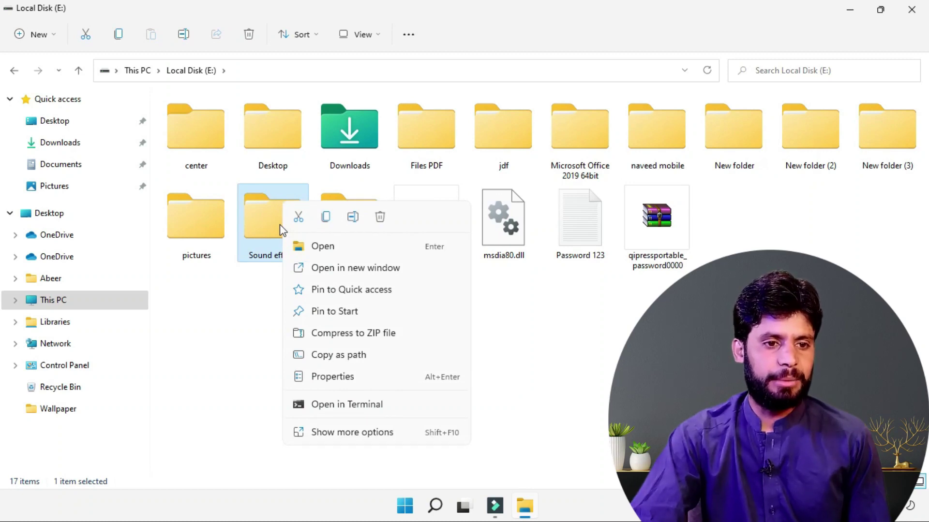
left_click(350, 290)
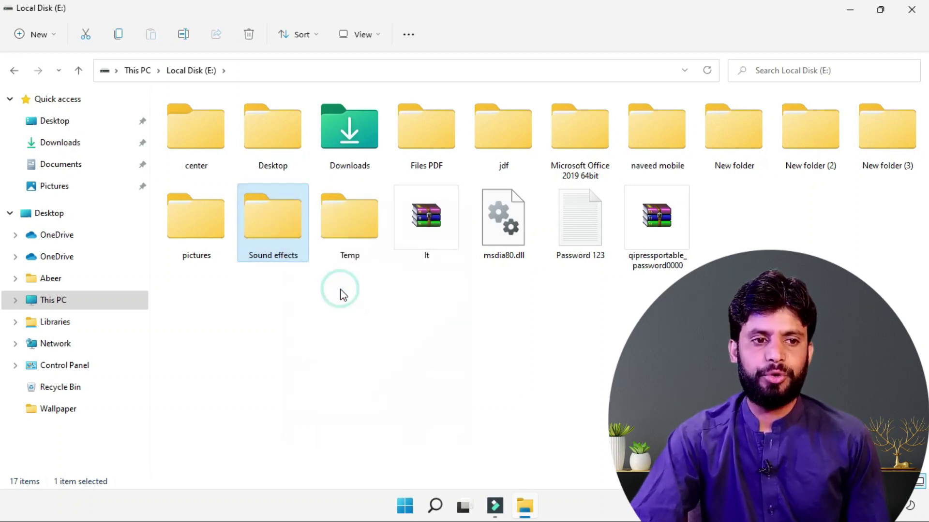
left_click(327, 316)
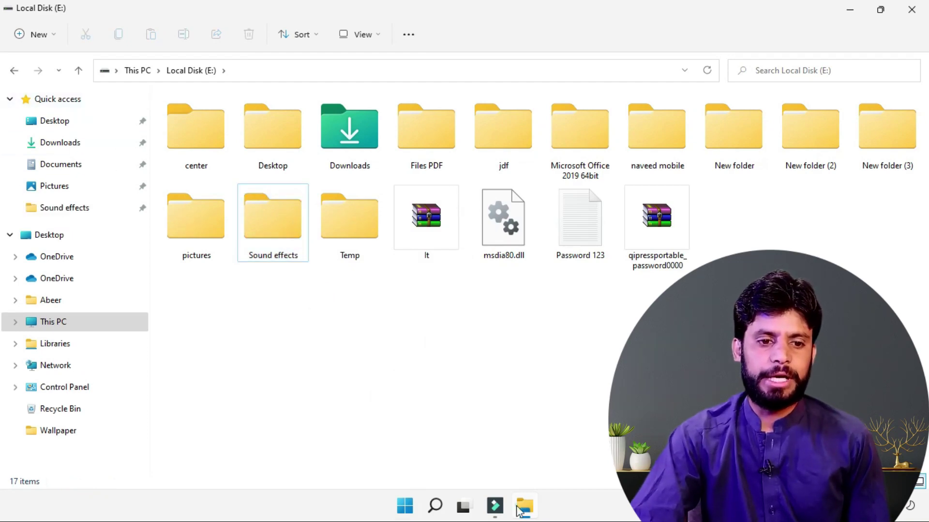
left_click(520, 508)
left_click(531, 504)
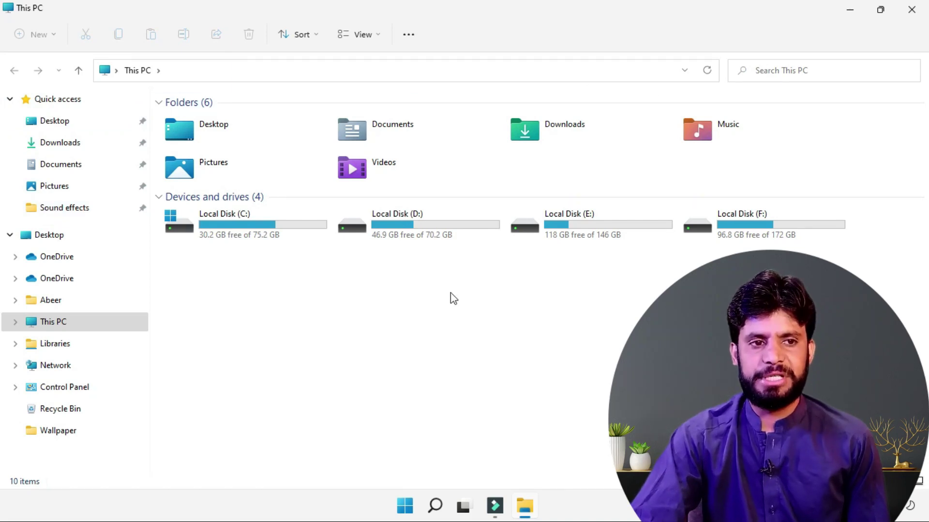
Step: Set File Explorer to open to Quick access at startup
left_click(407, 35)
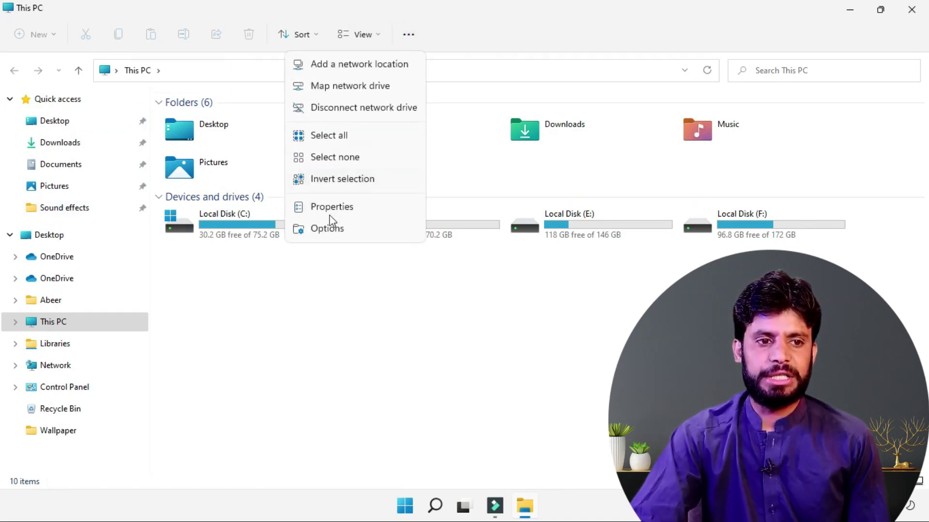
left_click(317, 226)
left_click(127, 157)
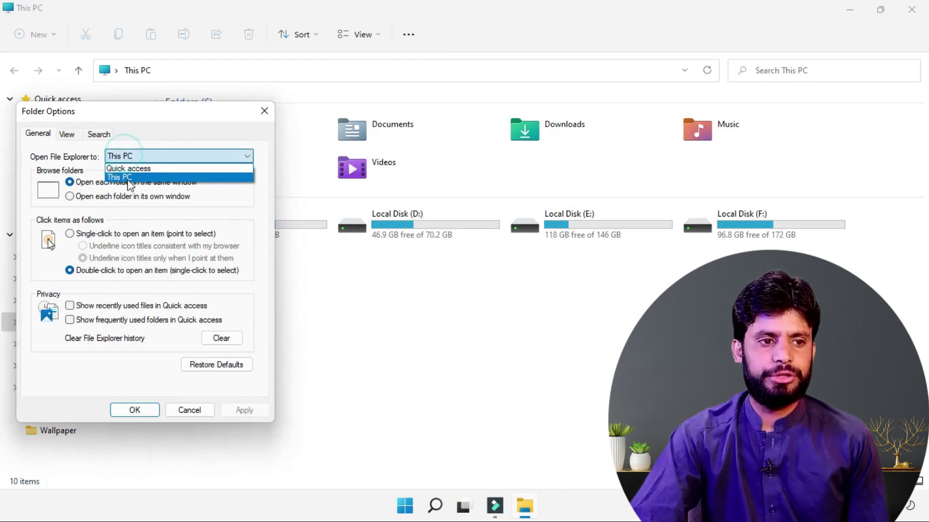
left_click(131, 170)
left_click(135, 409)
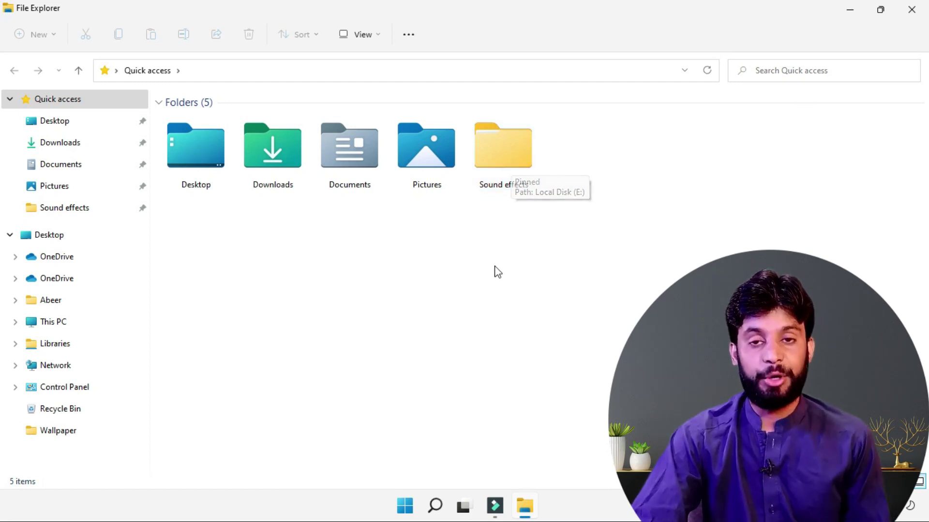
Step: Open This PC from the navigation pane and select Local Disk (D:)
left_click(341, 312)
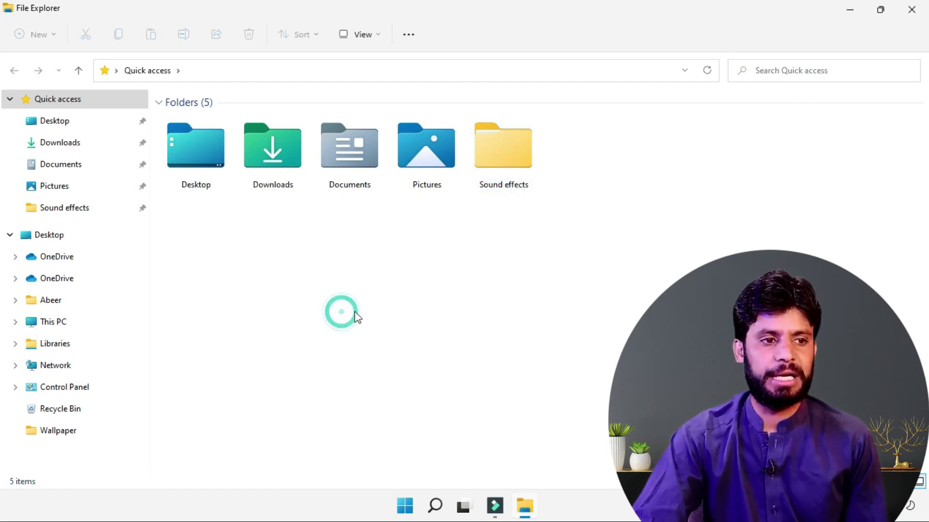
left_click(59, 324)
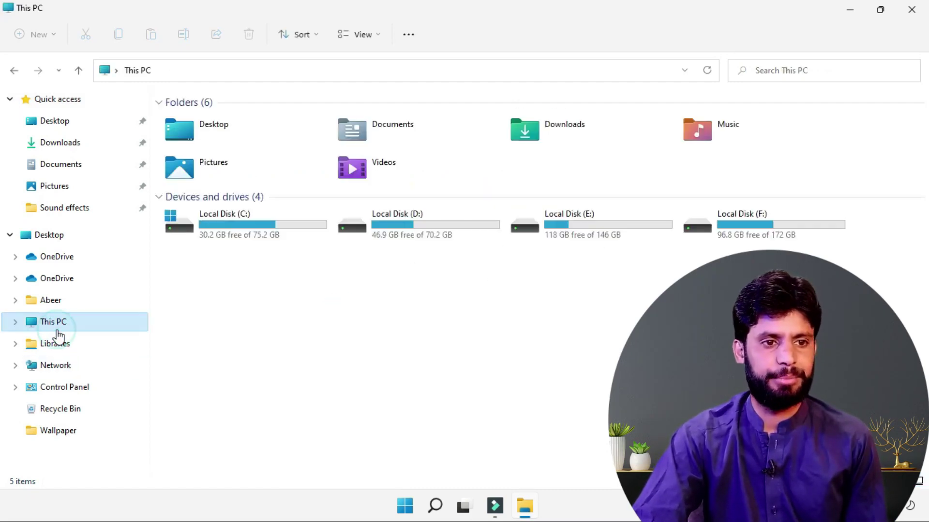
left_click(445, 231)
Step: Open Local Disk (D:), pin its output folder to Quick access, and reopen Explorer
double_click(445, 234)
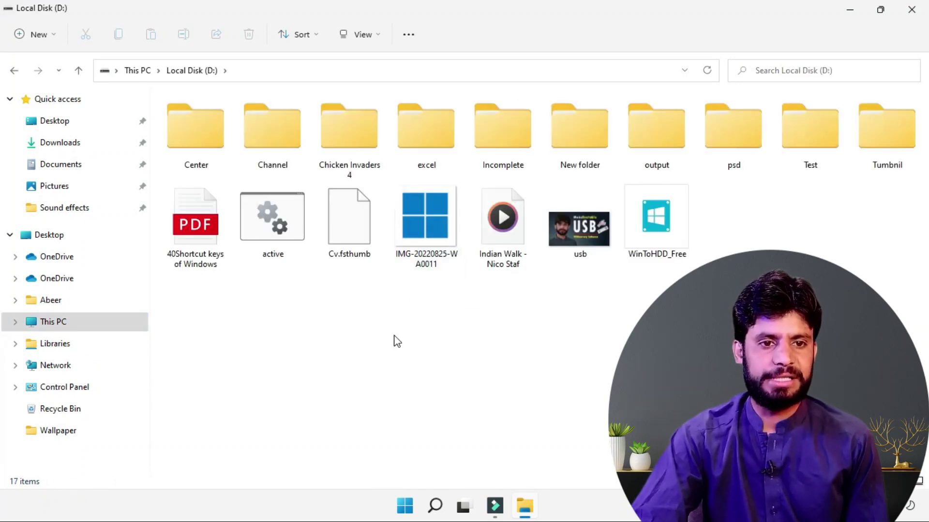
right_click(653, 134)
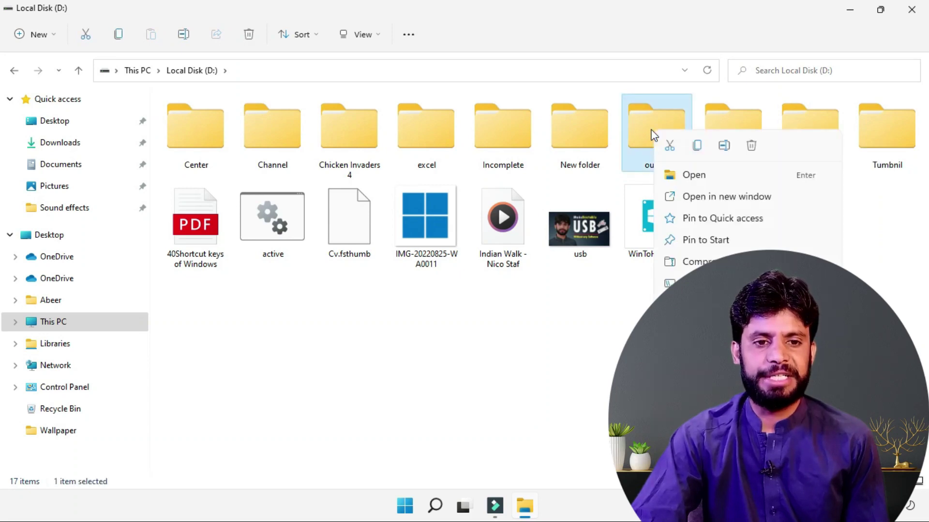
left_click(689, 220)
left_click(906, 14)
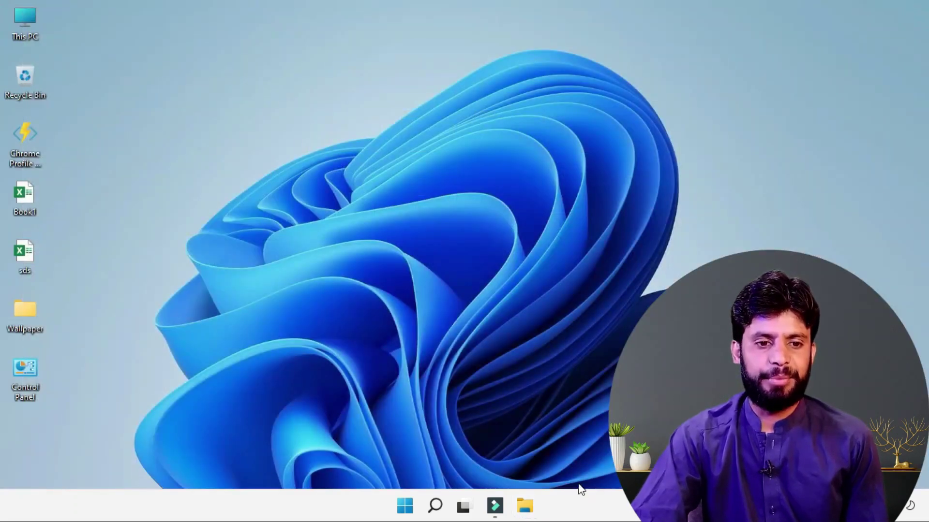
left_click(534, 511)
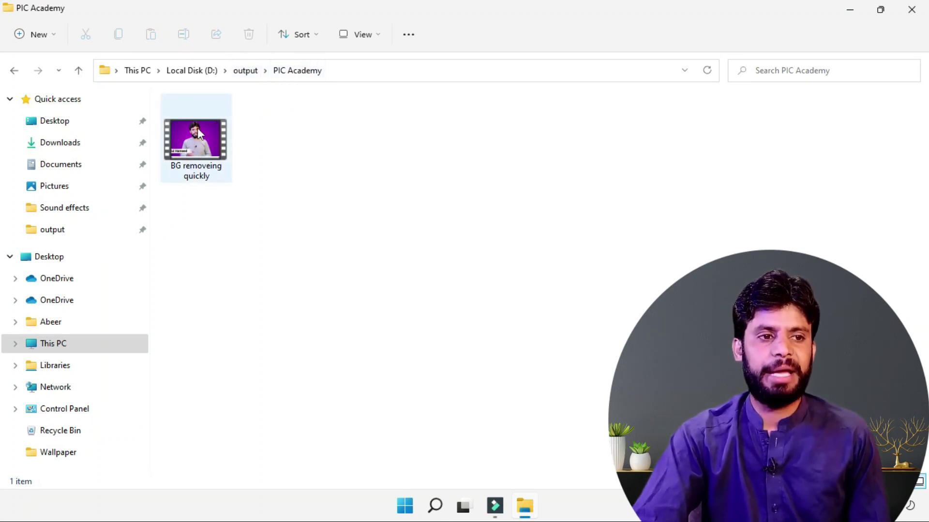
Step: Move between PIC Academy and output with Back, Forward and Up, and preview Recent locations
left_click(13, 72)
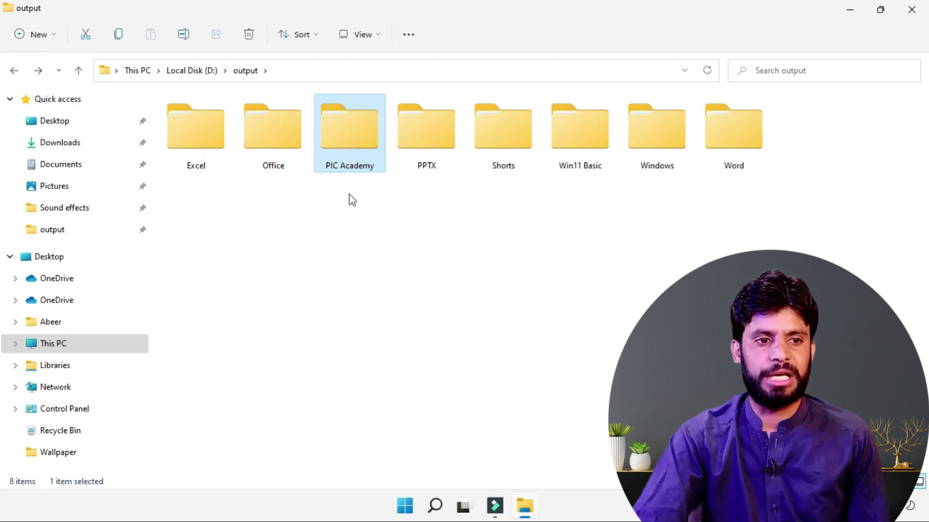
left_click(38, 71)
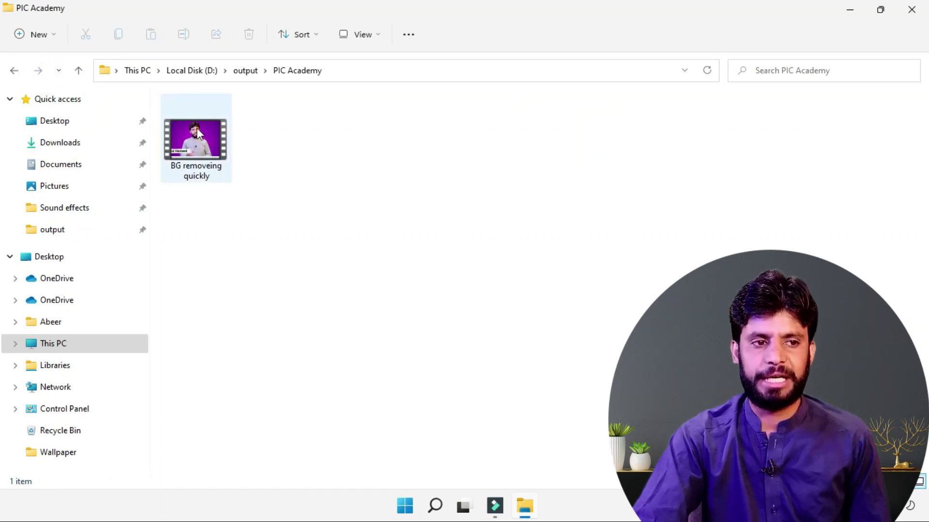
left_click(78, 72)
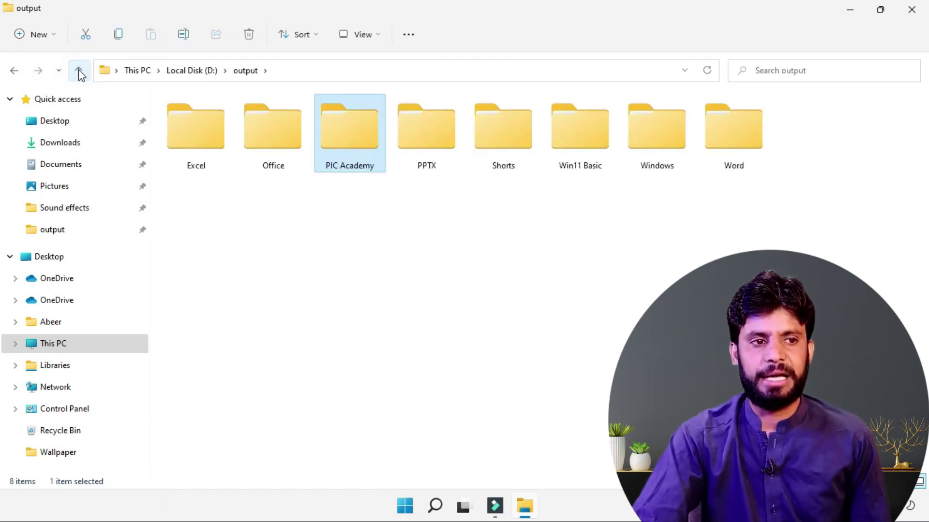
left_click(59, 71)
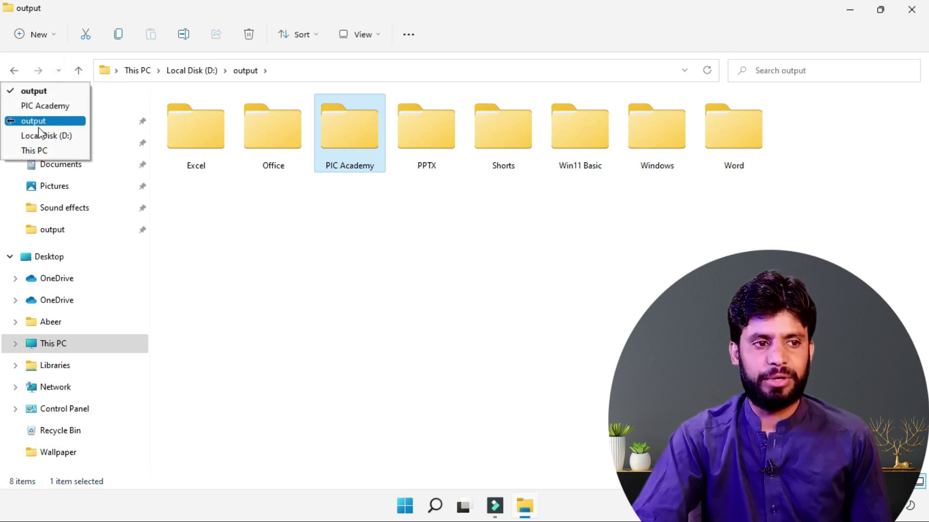
left_click(58, 72)
Step: Jump to Local Disk (D:) from Recent locations, then go Back to This PC
left_click(59, 71)
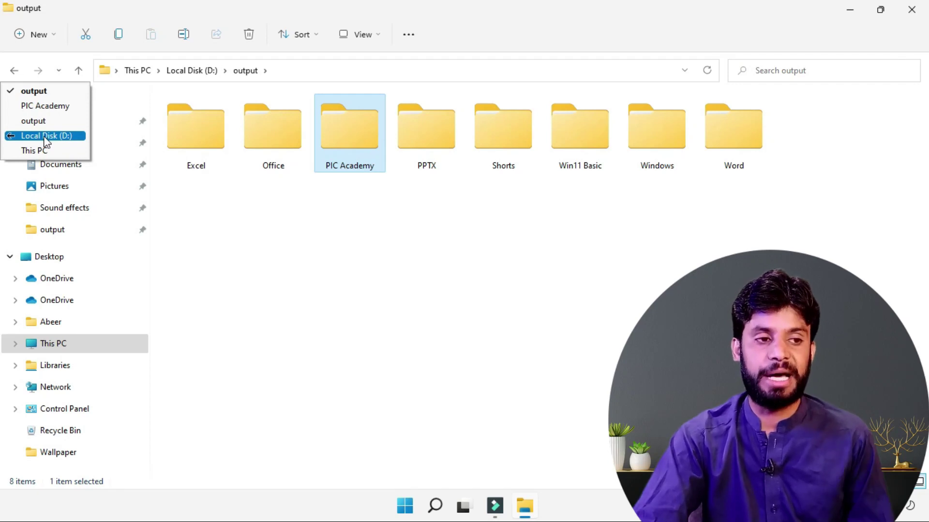
left_click(46, 138)
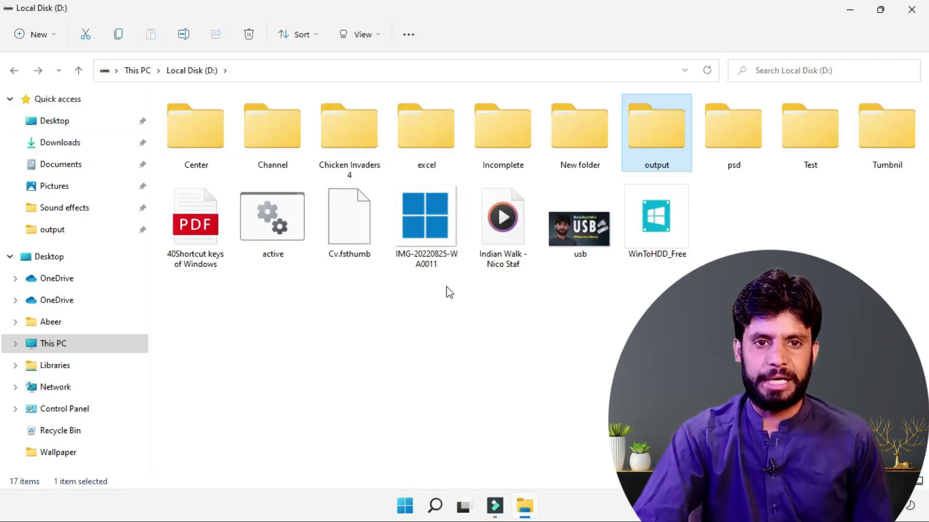
left_click(489, 361)
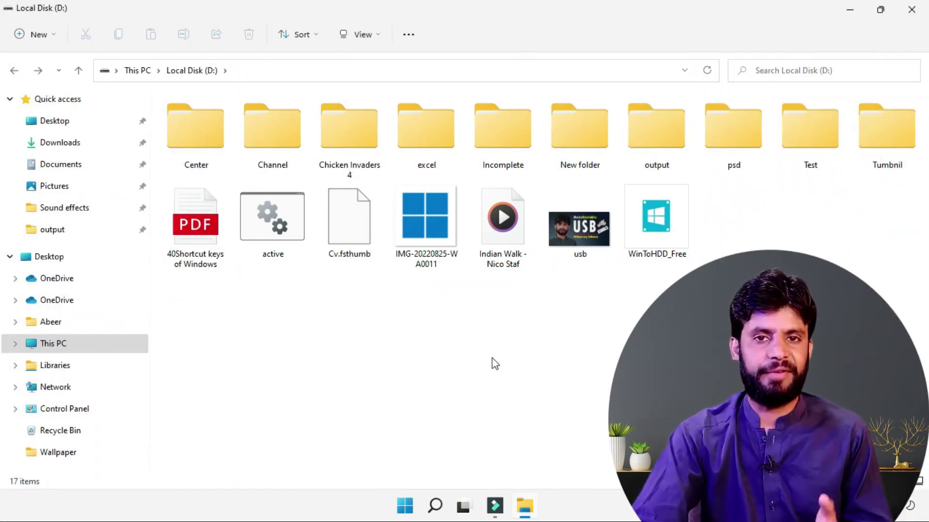
left_click(458, 358)
left_click(14, 71)
left_click(475, 348)
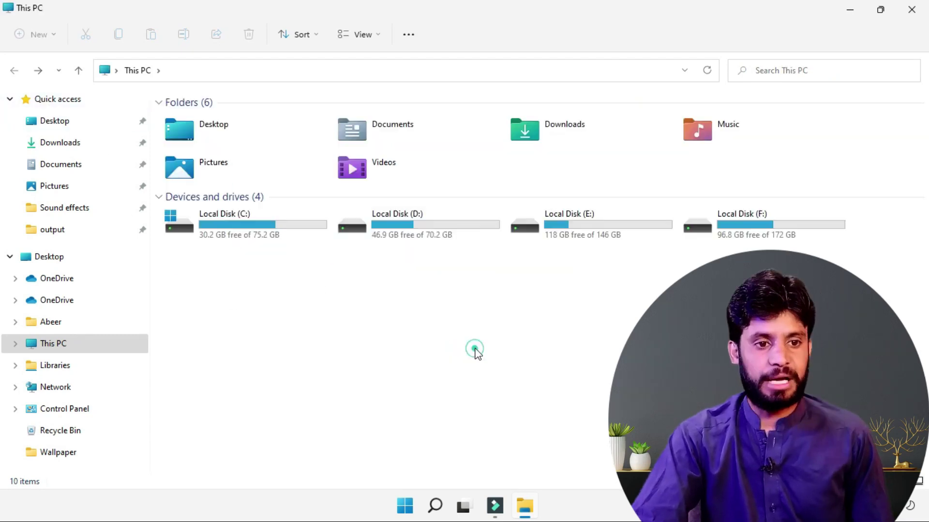
Step: View Local Disk (D:) Properties from its right-click menu, then close it
left_click(471, 299)
right_click(442, 234)
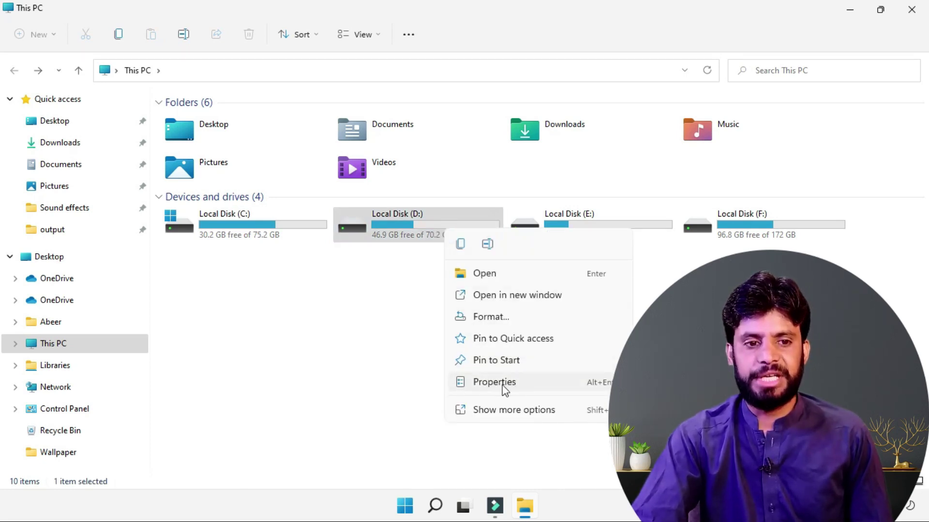
left_click(519, 384)
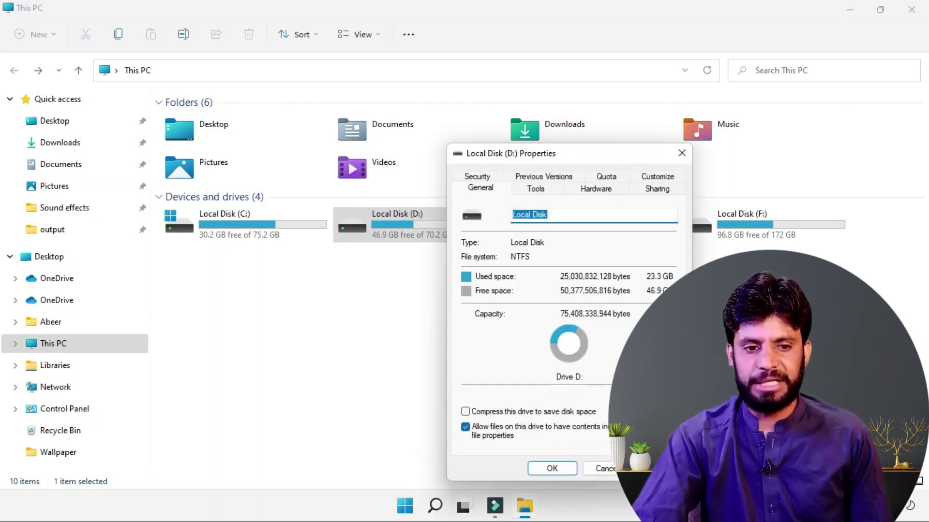
left_click(611, 469)
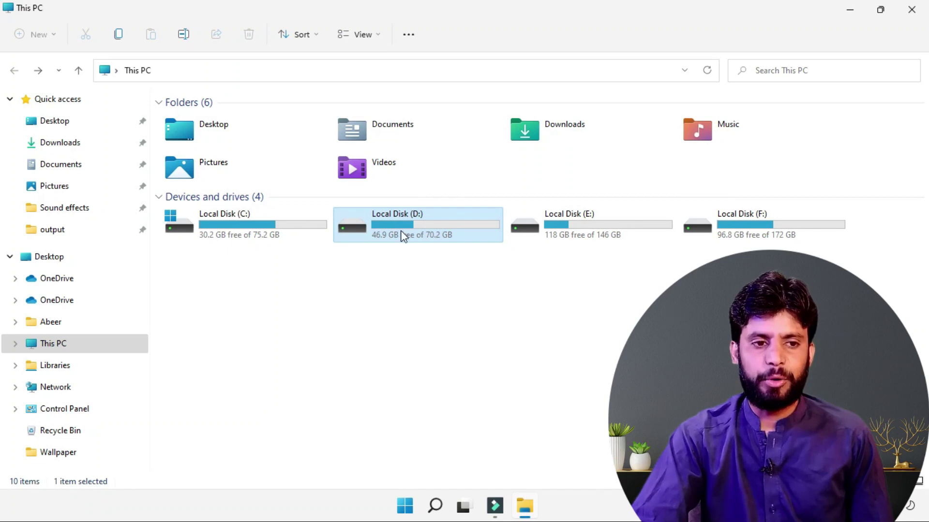
Step: Reopen Local Disk (D:) Properties from the See more menu, cancel, and show This PC's extra commands
left_click(409, 33)
left_click(336, 278)
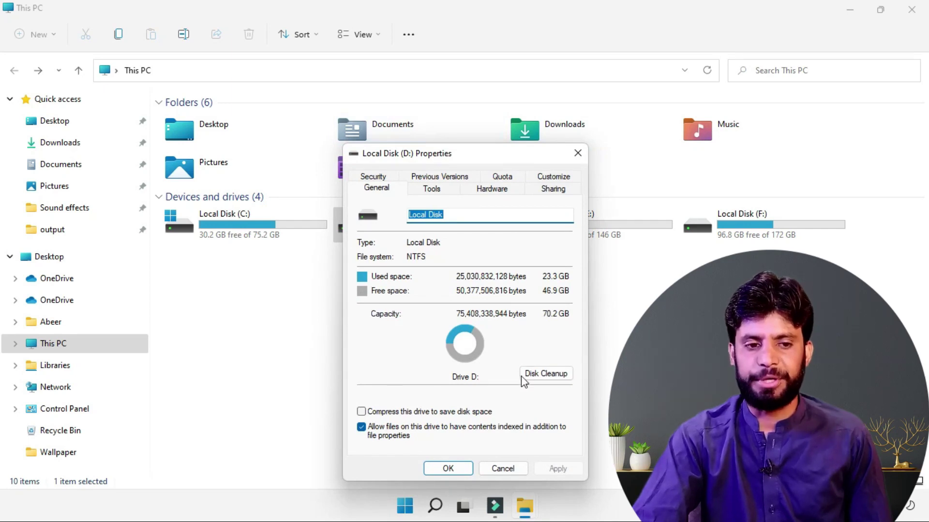
left_click(503, 469)
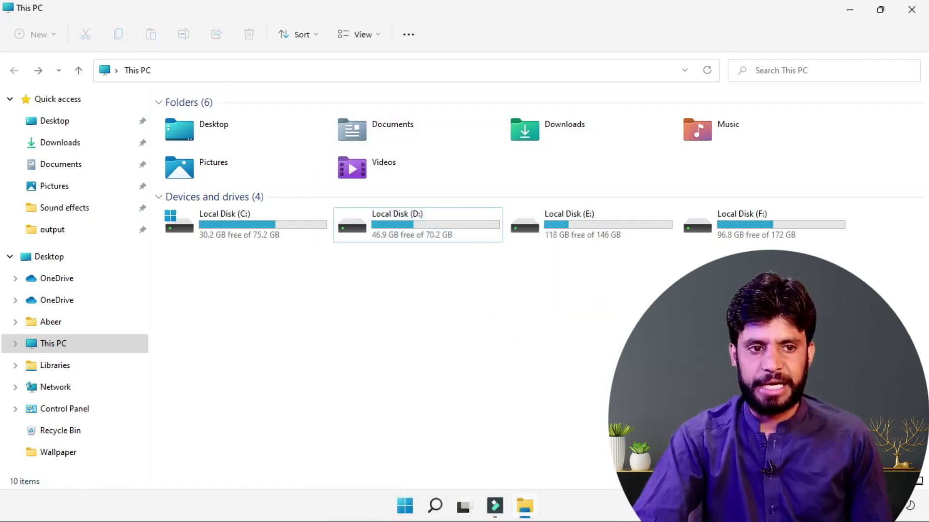
left_click(408, 39)
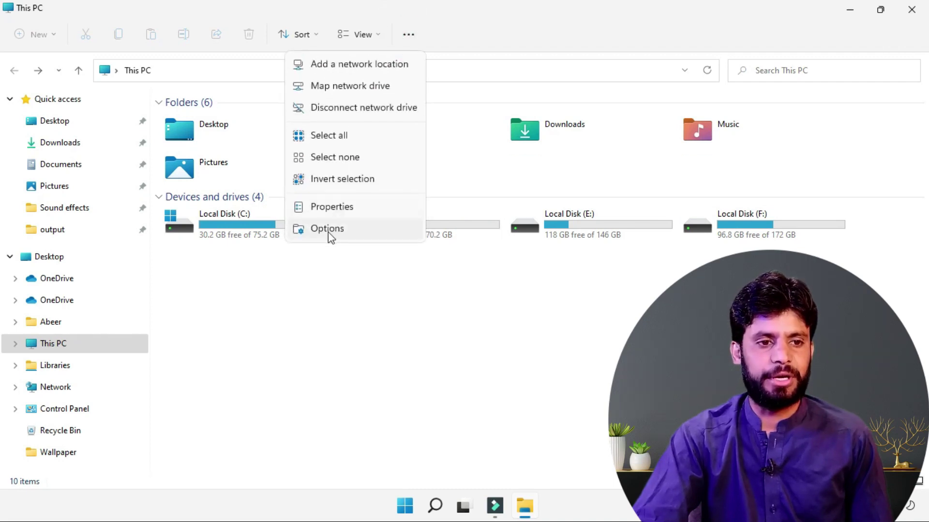
left_click(333, 207)
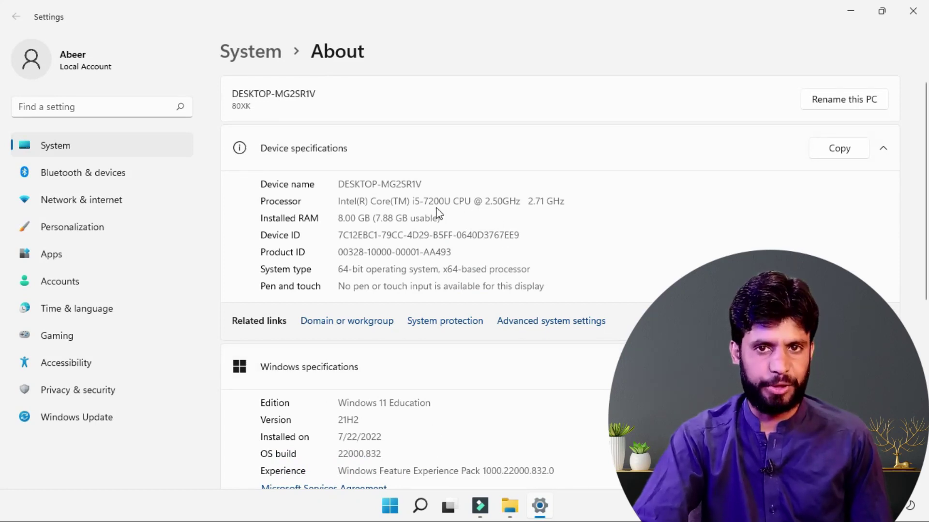
scroll(375, 245, "down", 2)
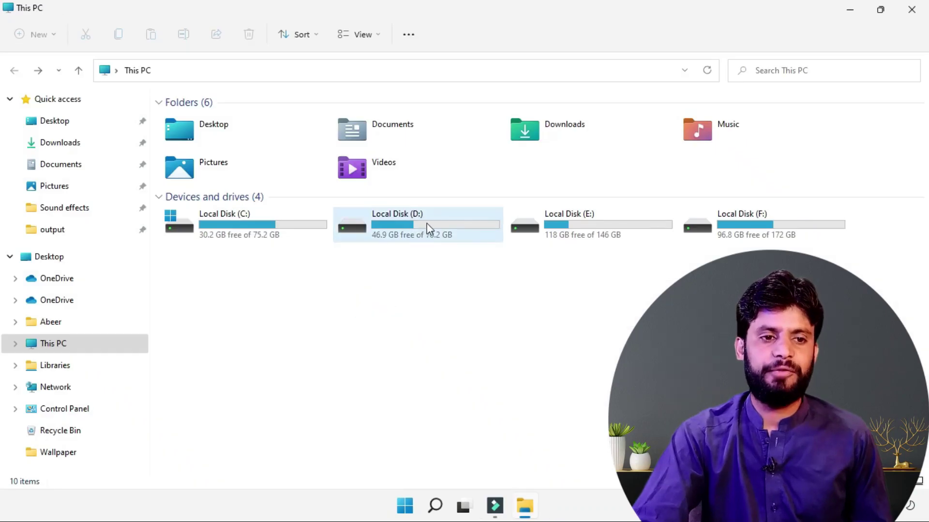
left_click(428, 224)
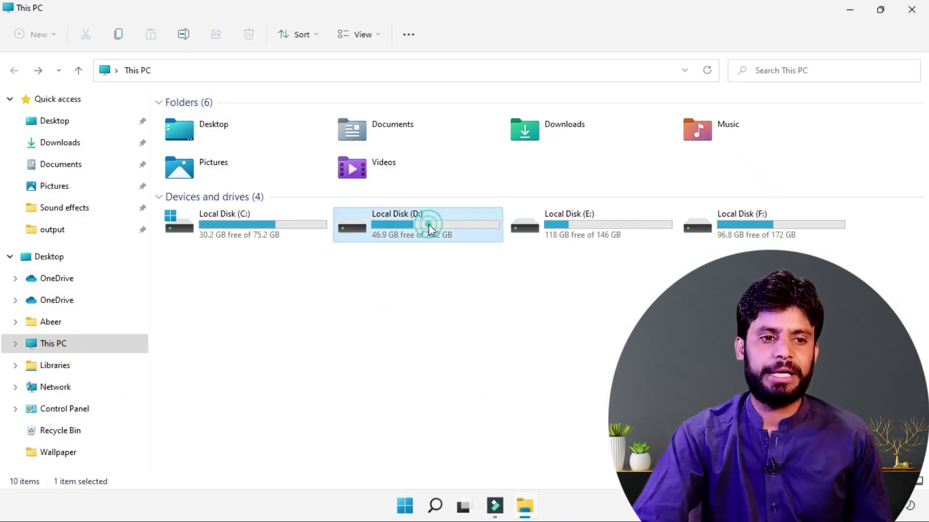
Step: Open the Test folder on Local Disk (D:)
double_click(428, 224)
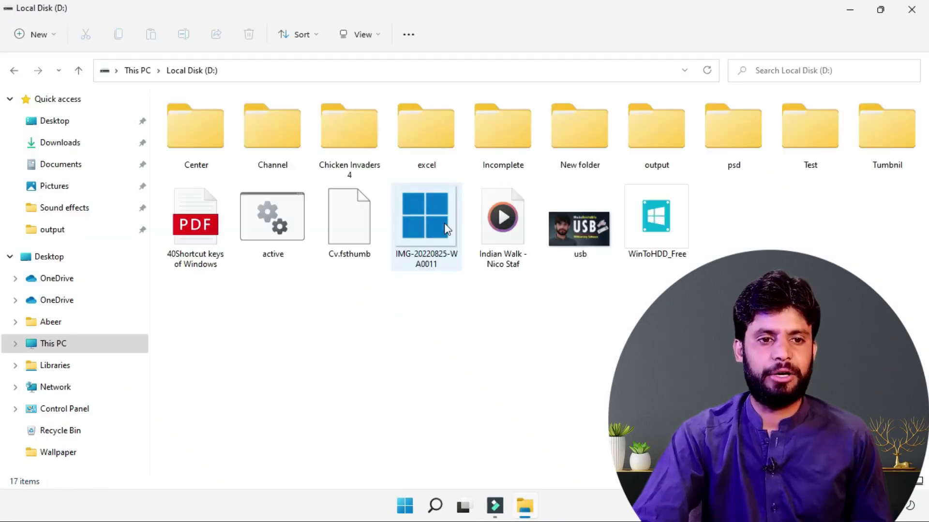
right_click(811, 124)
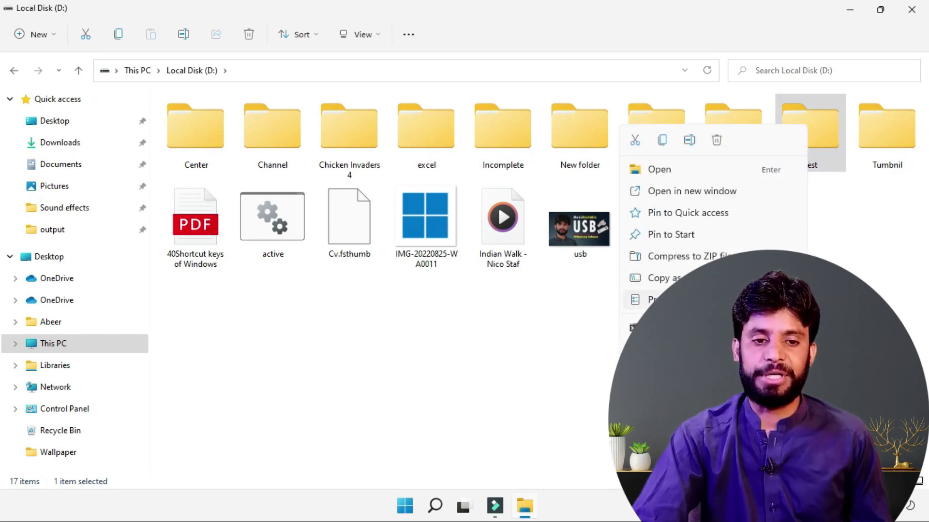
left_click(540, 324)
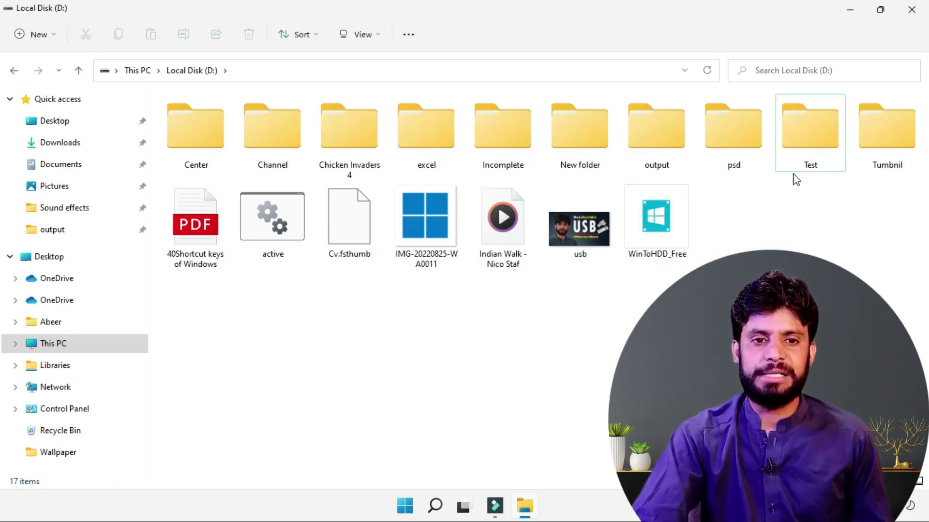
left_click(806, 139)
left_click(410, 28)
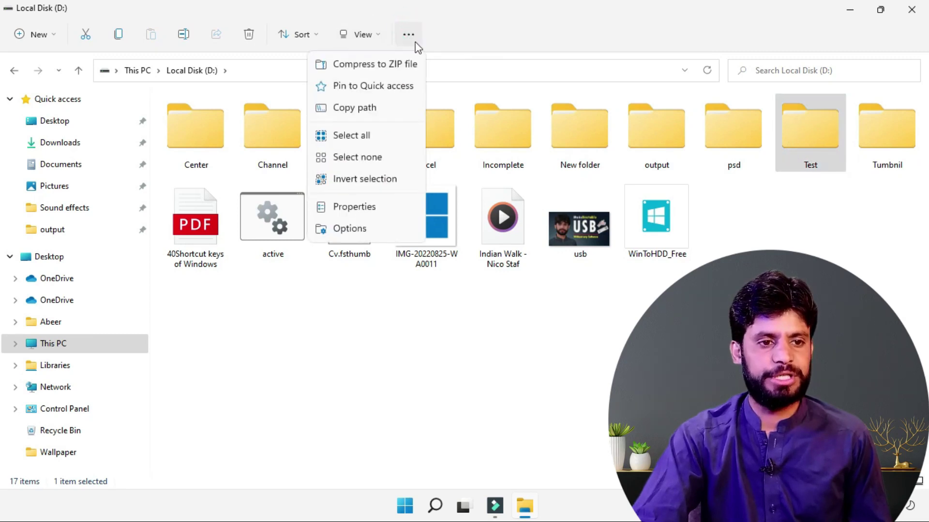
left_click(354, 207)
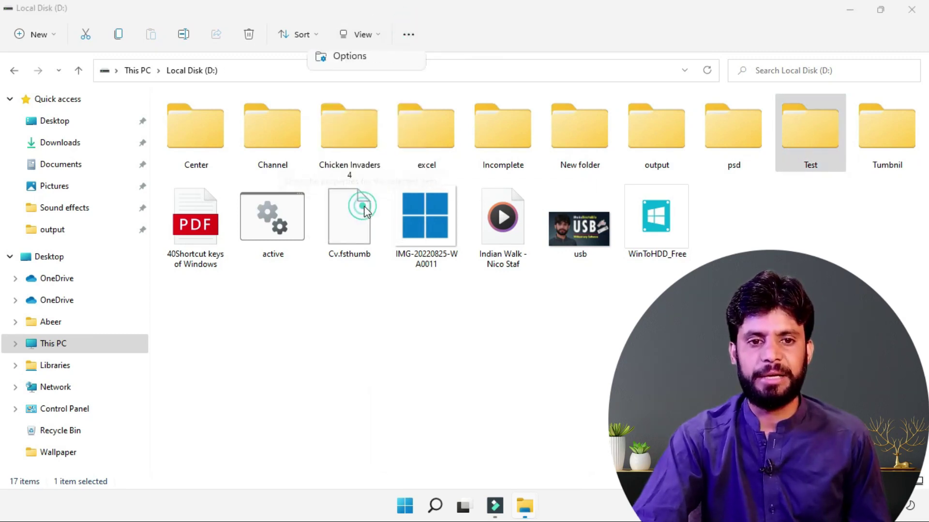
Step: Select all five files in Test and mark them Hidden in Properties
left_click_drag(846, 191, 166, 130)
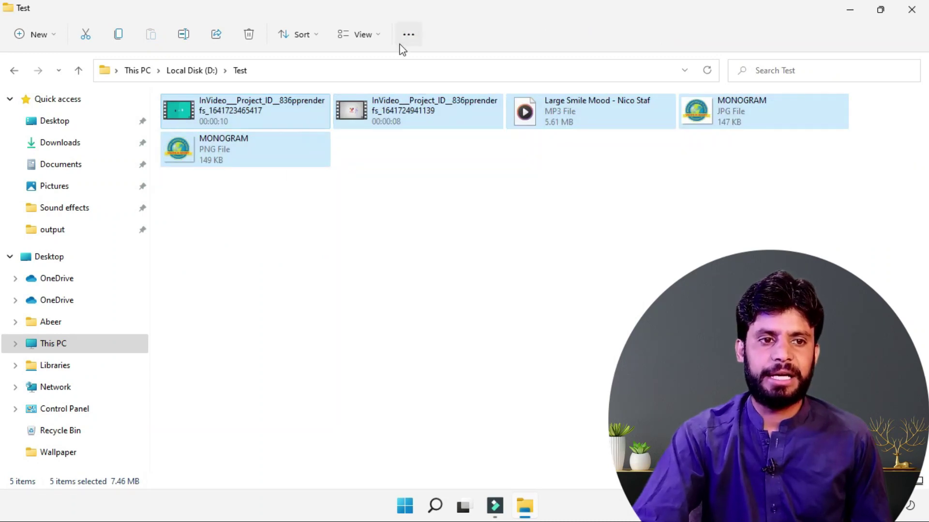
left_click(410, 34)
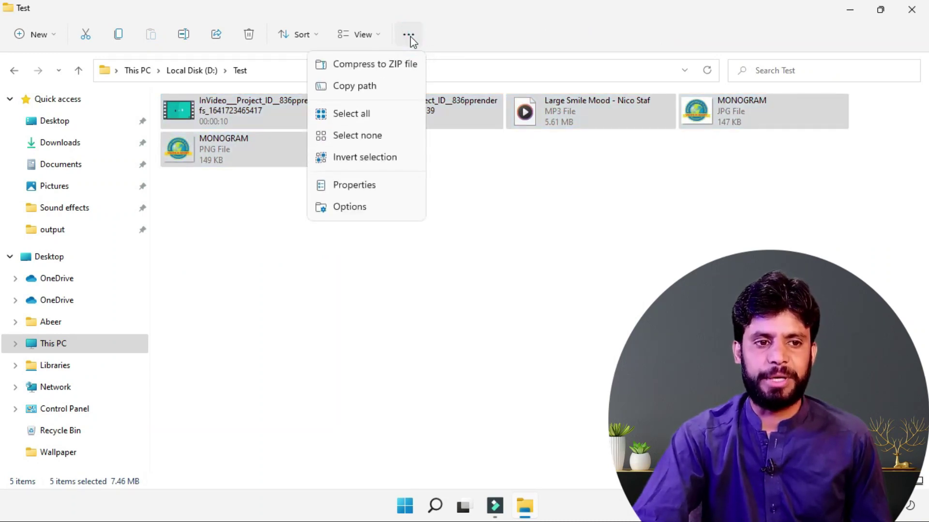
left_click(342, 185)
left_click(415, 321)
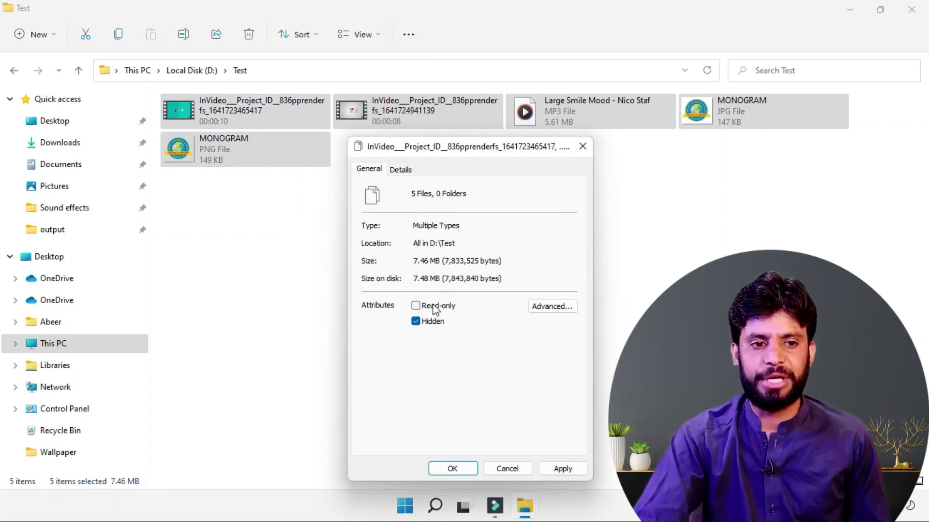
left_click(453, 469)
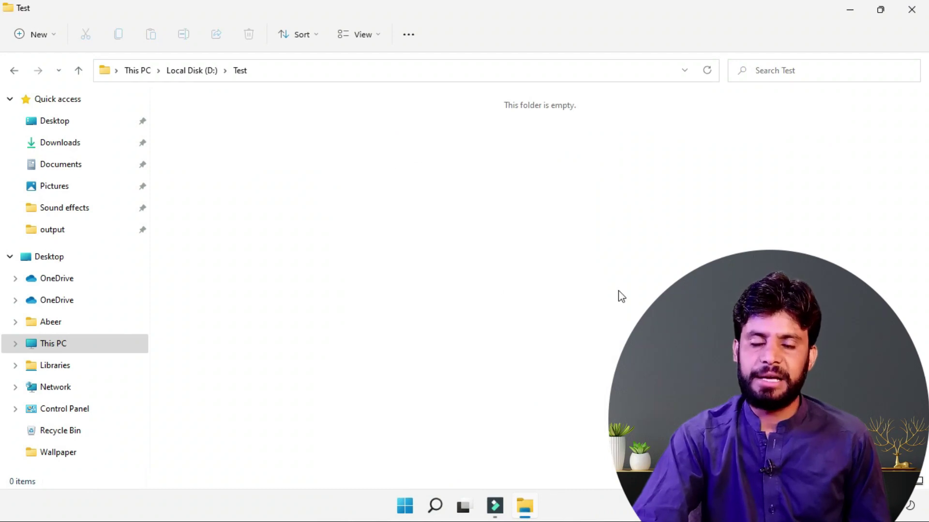
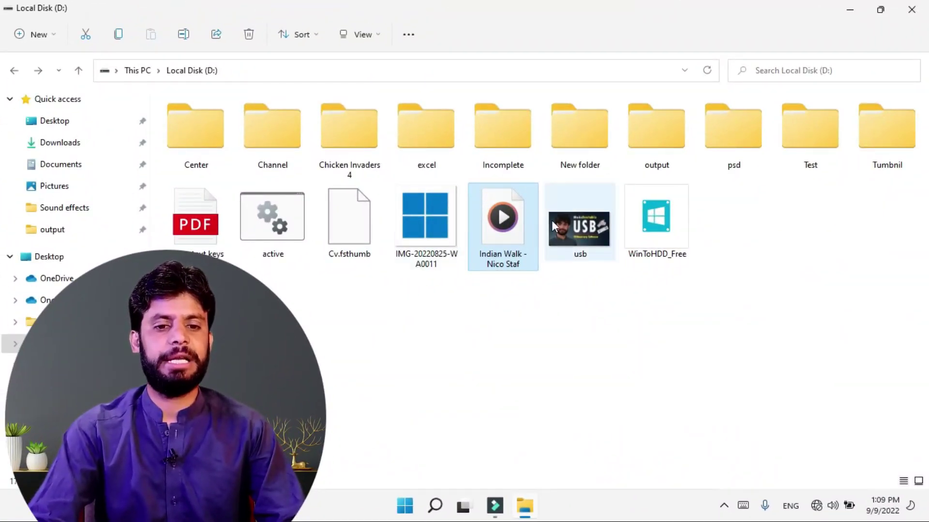
Step: Cycle the D: folder through Details, Extra large, Large and Medium icons, then back to Details
left_click(902, 481)
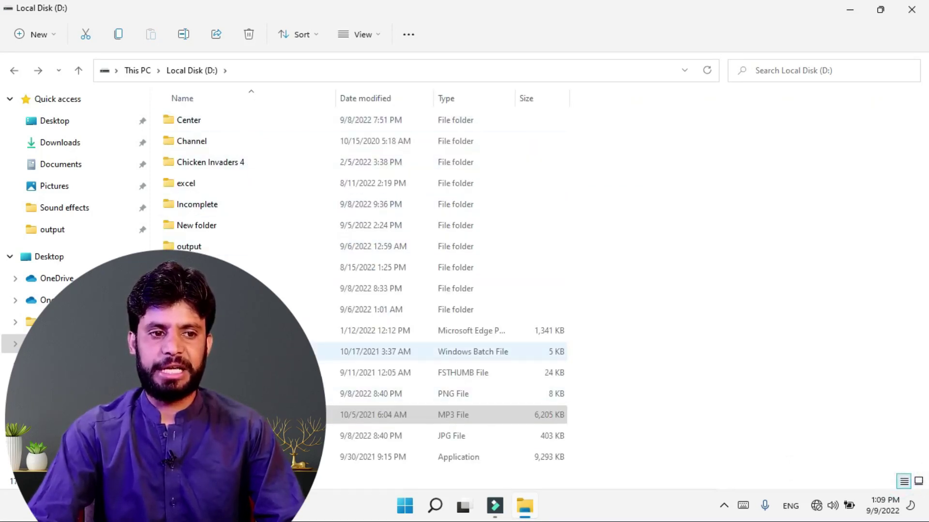
left_click(361, 39)
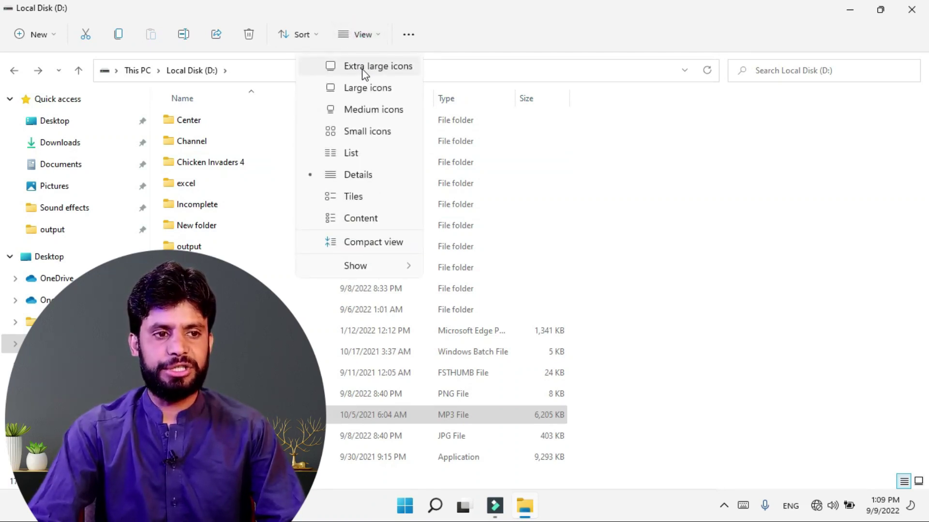
left_click(364, 67)
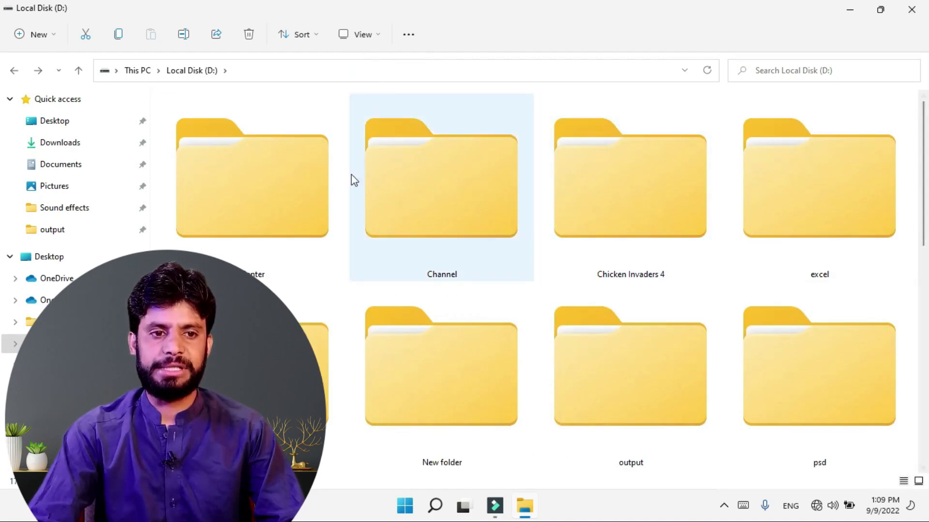
scroll(570, 325, "down", 10)
left_click(362, 33)
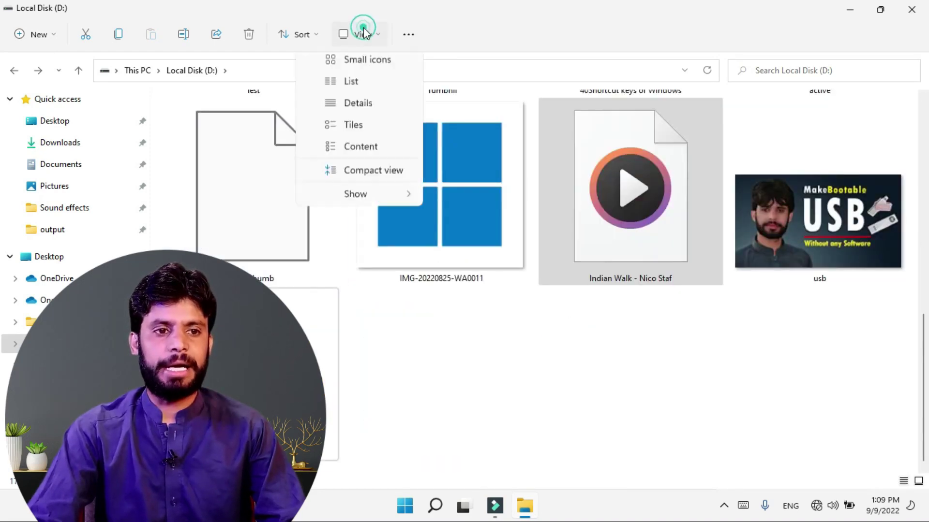
left_click(355, 89)
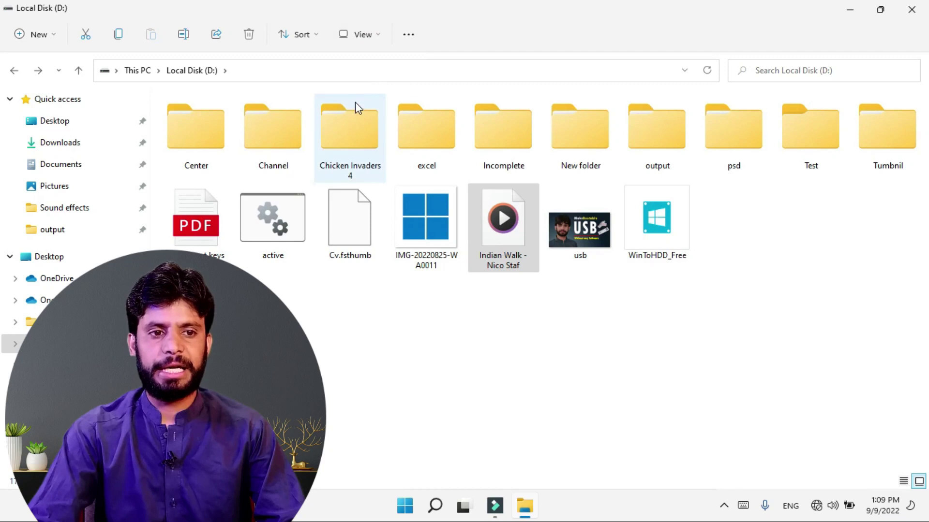
left_click(377, 37)
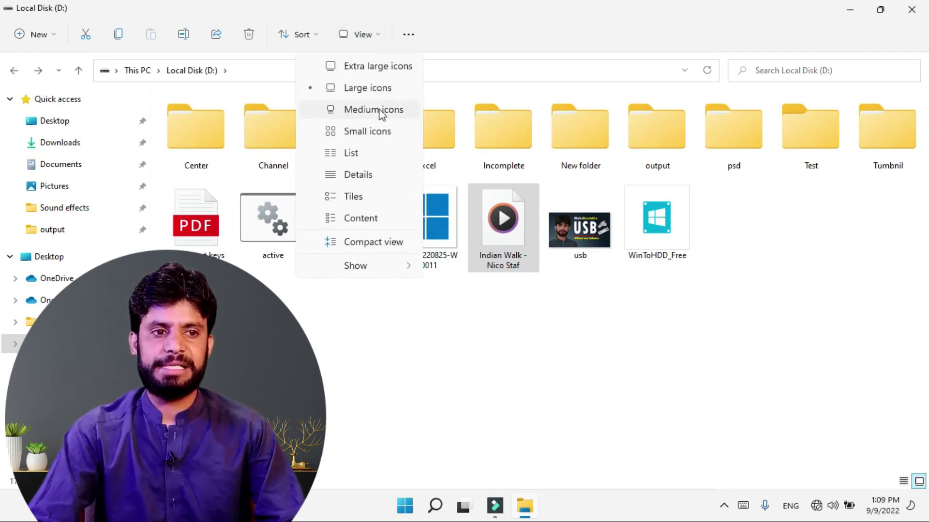
left_click(380, 114)
left_click(358, 34)
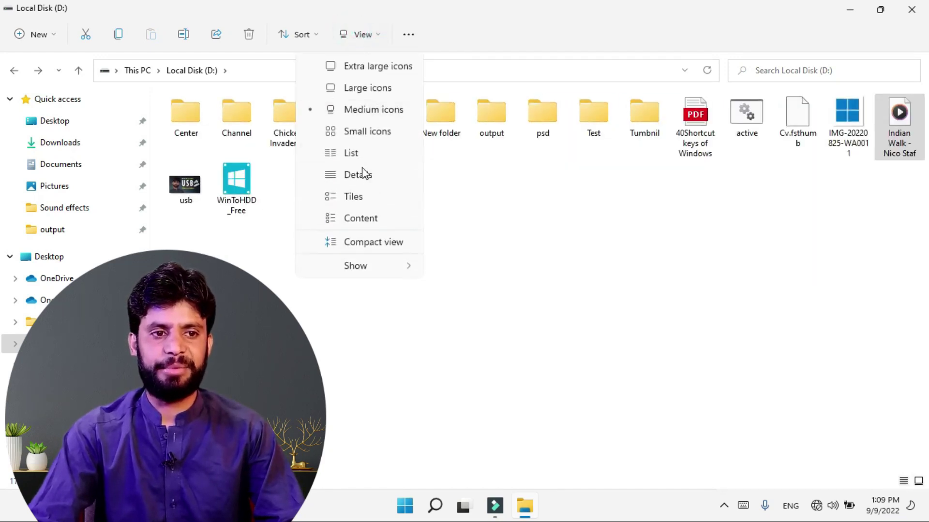
left_click(354, 177)
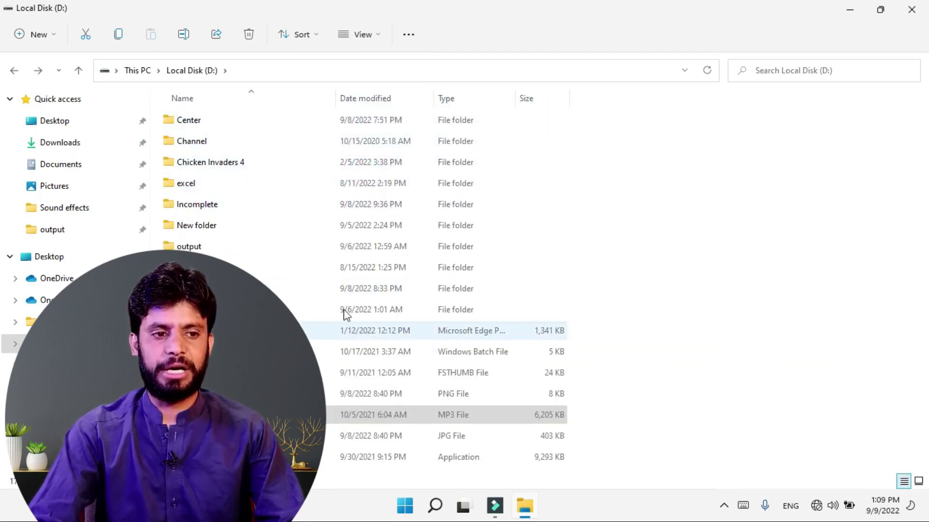
Step: Select the MP3 file and Ctrl+scroll to enlarge the icons to five items per row
left_click(548, 418)
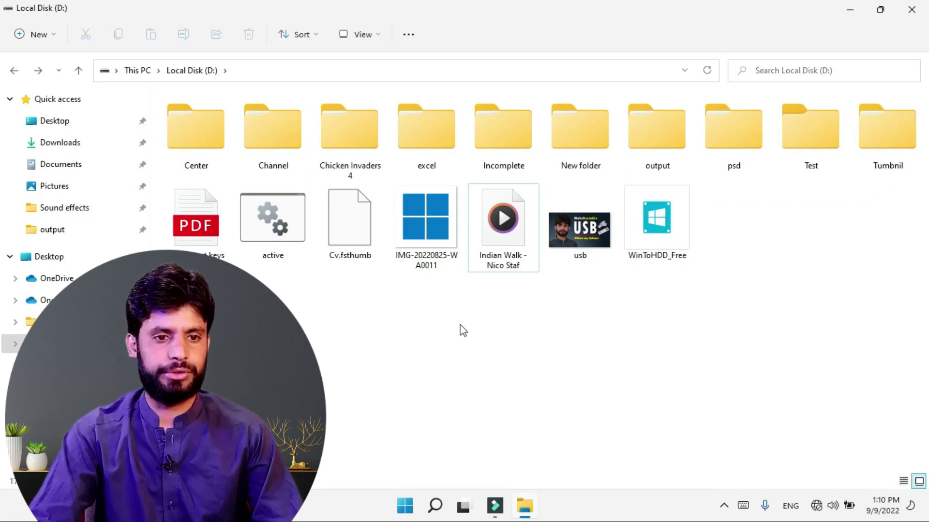
scroll(463, 330, "up", 4, "ctrl")
scroll(467, 310, "up", 2, "ctrl")
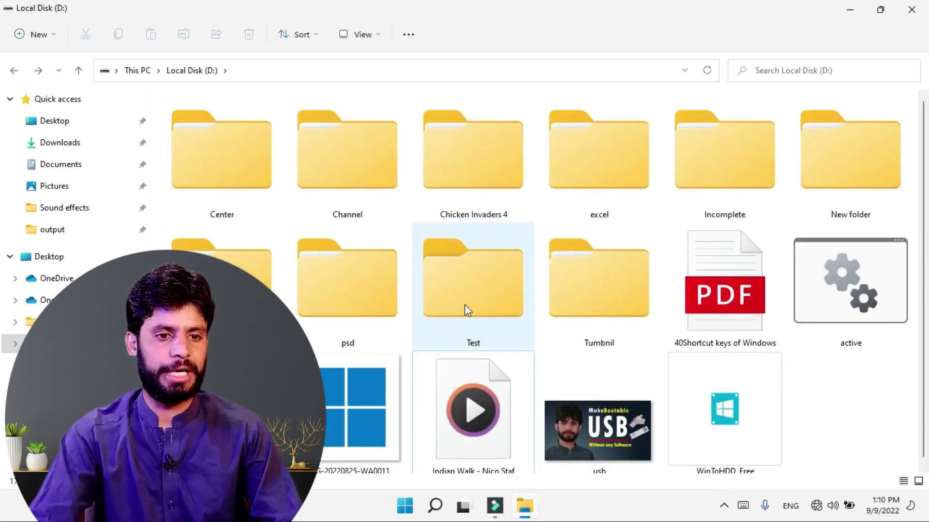
scroll(465, 305, "down", 4, "ctrl")
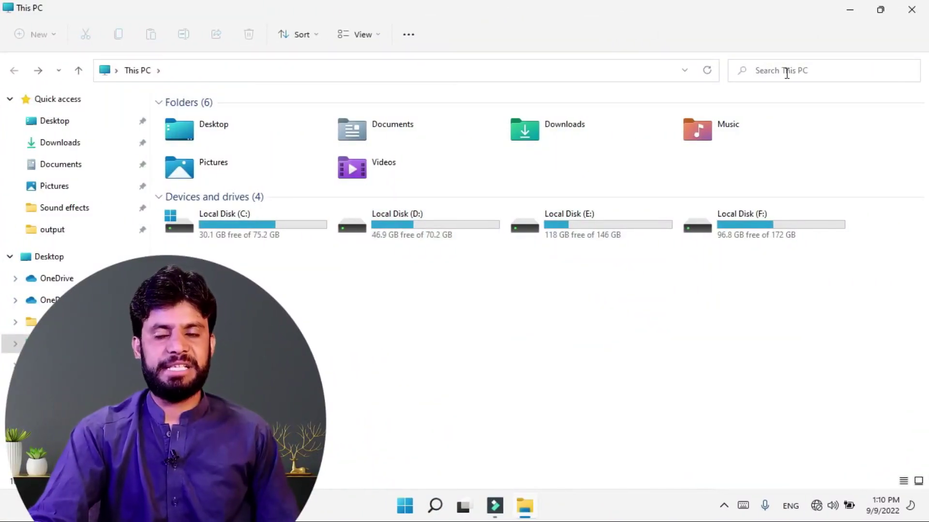
Step: Search This PC for 'my cv', finding four CV files on F:\ and F:\usb
left_click(786, 73)
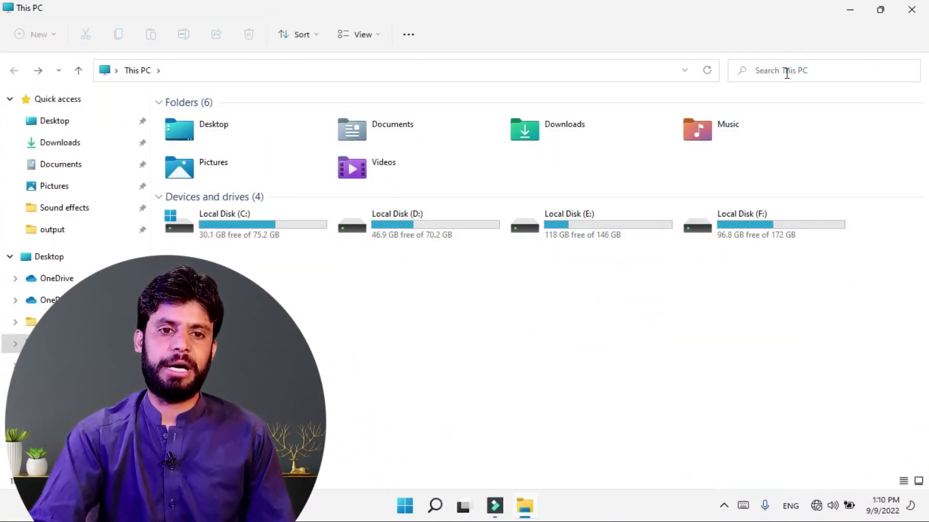
left_click(465, 366)
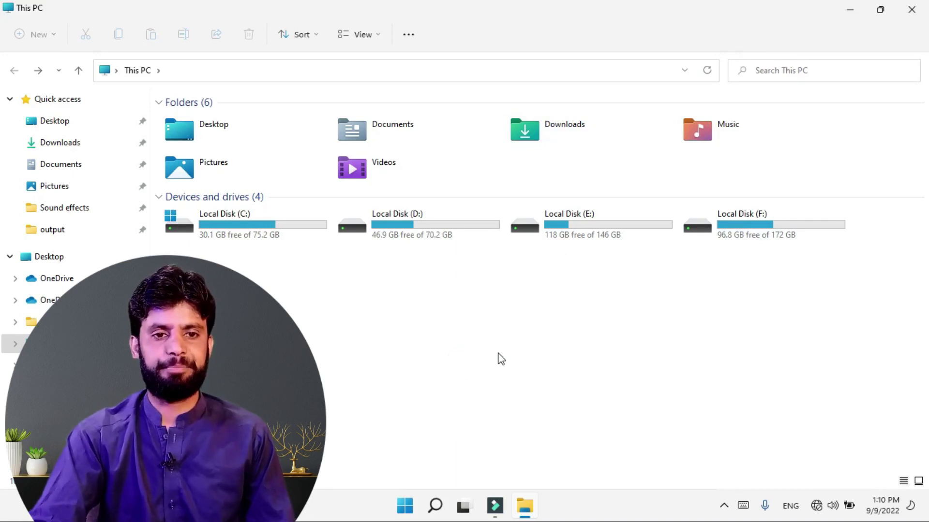
left_click(740, 75)
type("my cv")
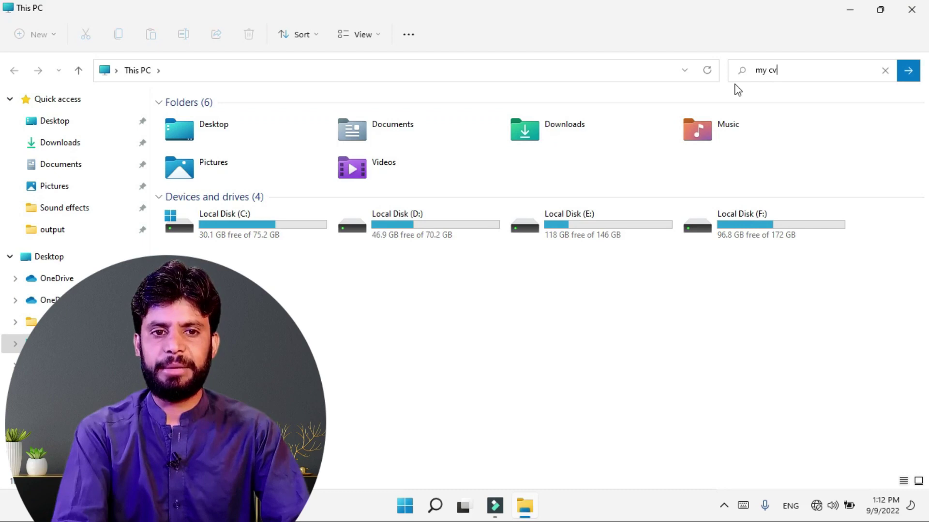
key("Return")
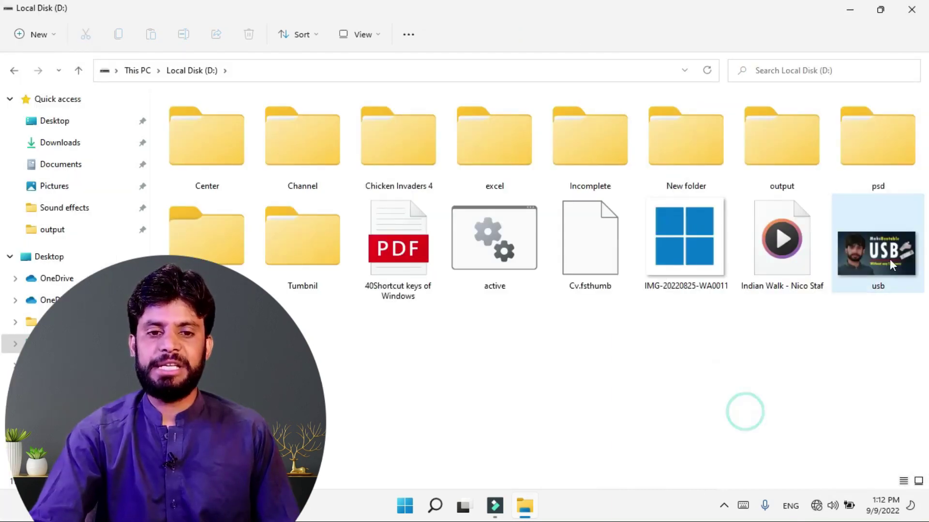
Step: Select the usb image and turn on the preview pane
left_click(862, 274)
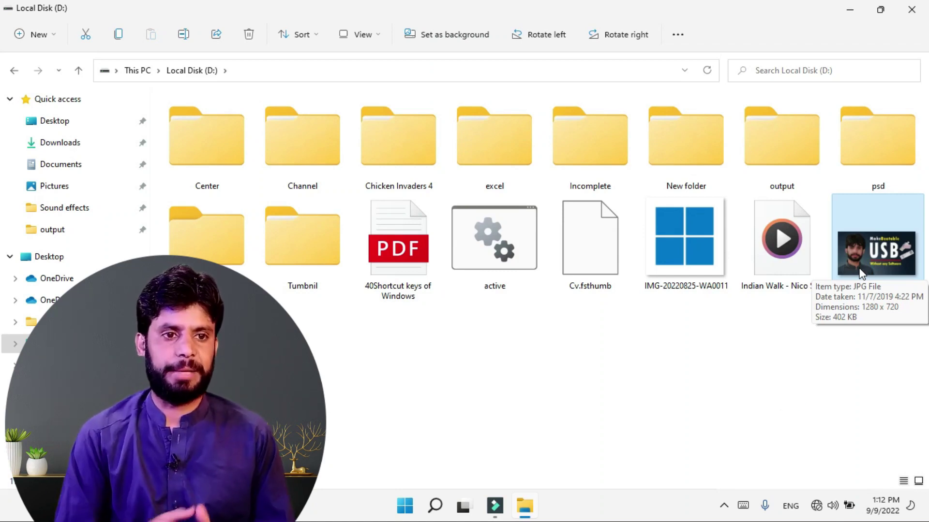
left_click(371, 35)
mouse_move(361, 267)
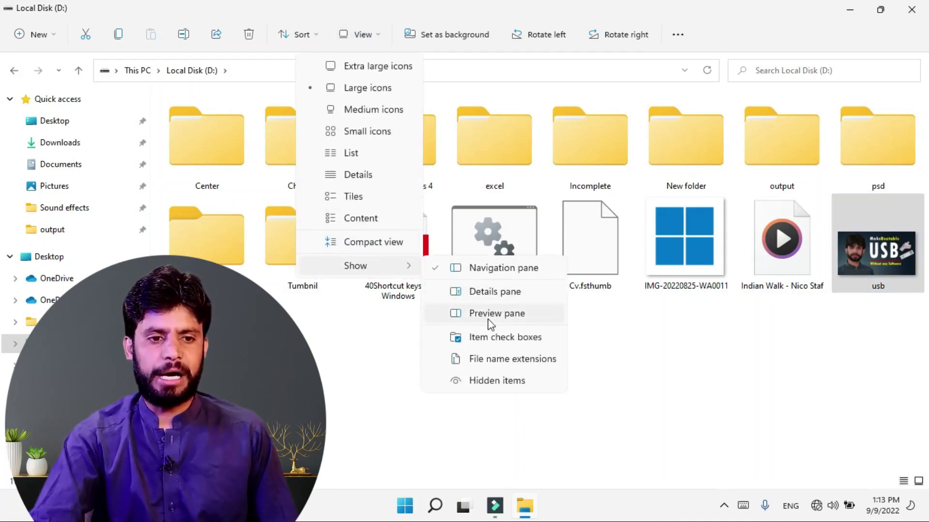
left_click(491, 315)
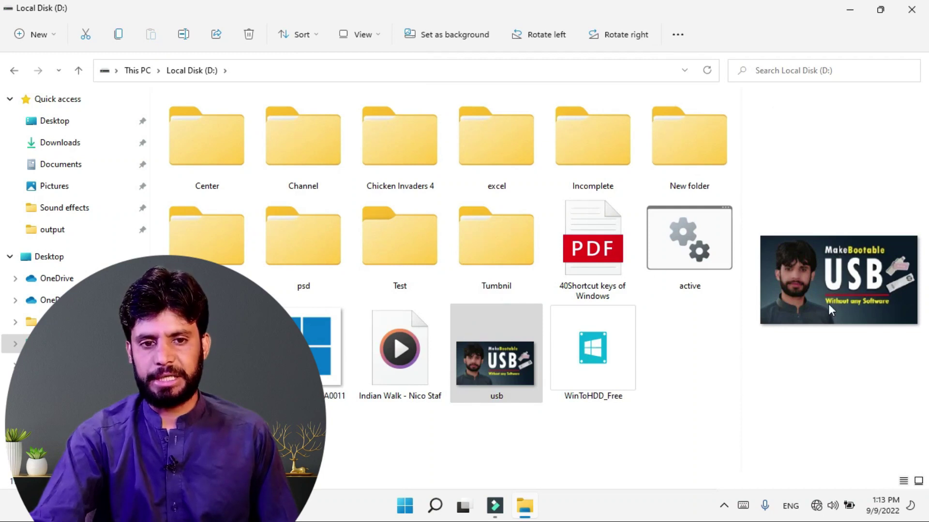
Step: Preview the 40Shortcut keys of Windows PDF, then the usb image
left_click(585, 259)
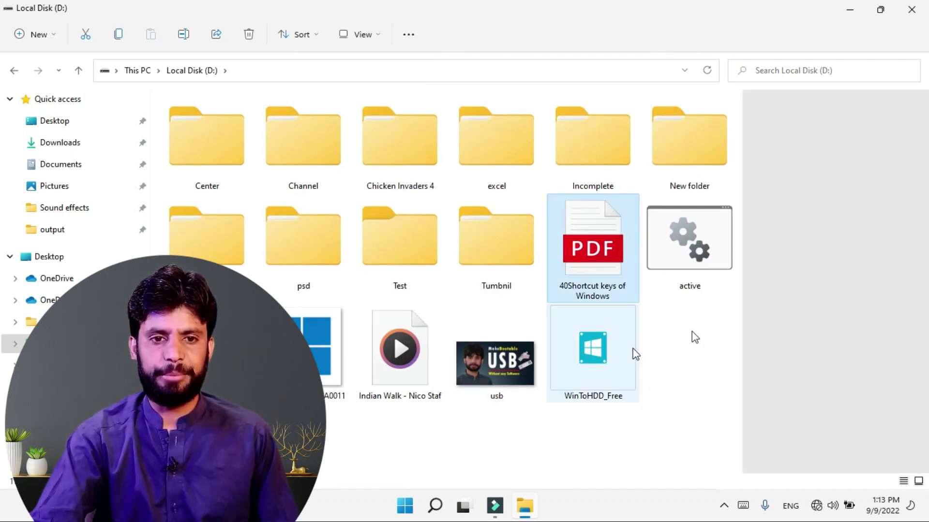
scroll(857, 157, "down", 2)
scroll(857, 157, "down", 15)
scroll(857, 153, "down", 5)
left_click(487, 385)
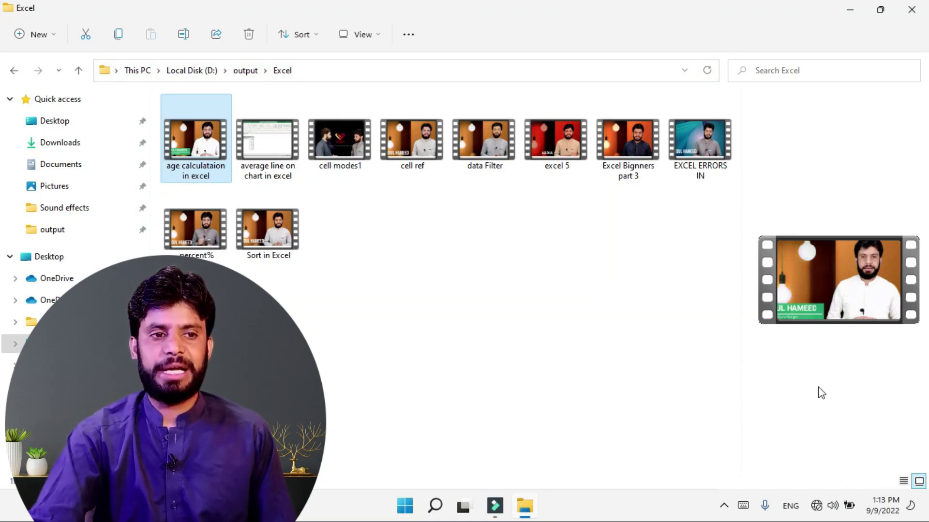
Step: Switch to the details pane and view the cell ref video's properties
left_click(378, 33)
mouse_move(364, 269)
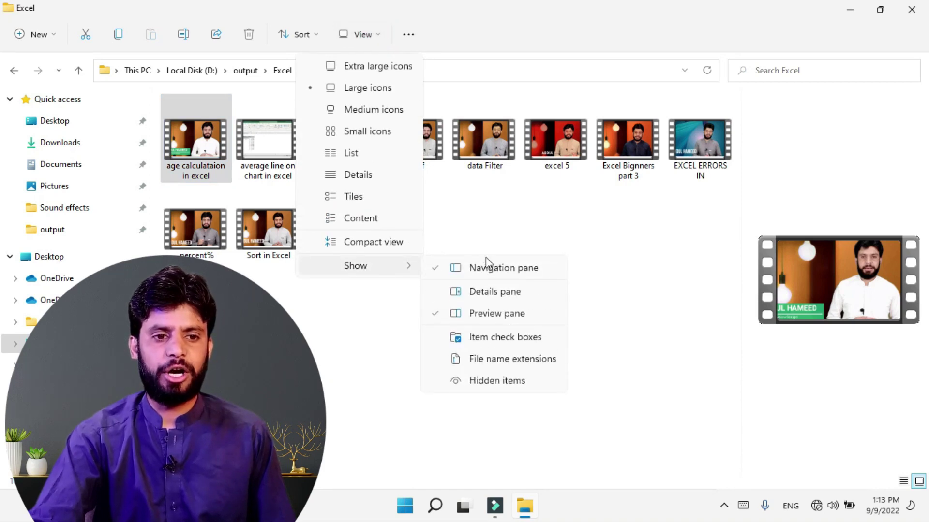
left_click(498, 293)
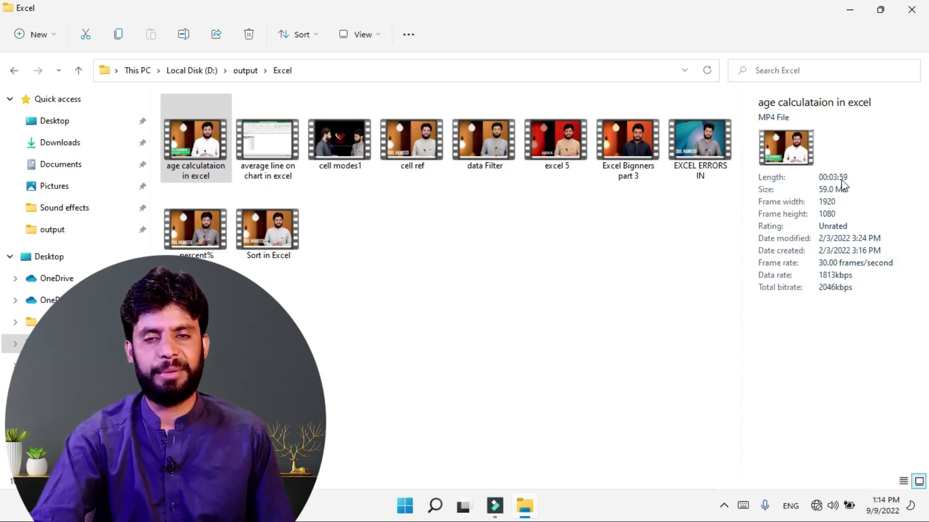
left_click(442, 148)
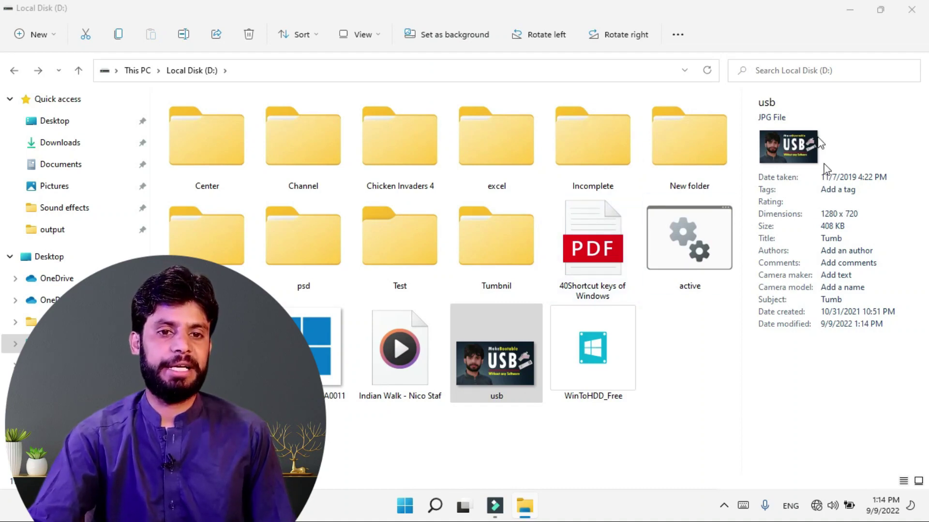
Step: Hide the details pane so the large icons fill the window
left_click(375, 38)
mouse_move(349, 266)
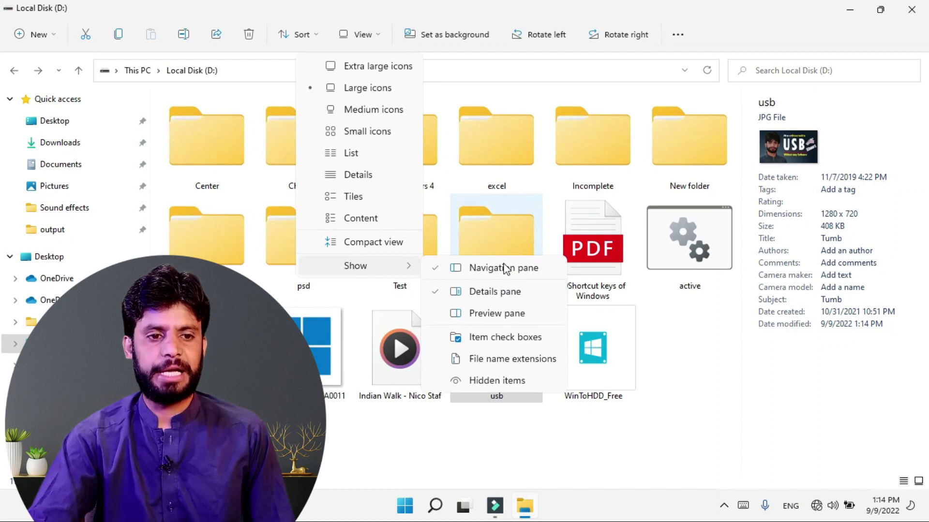
left_click(440, 295)
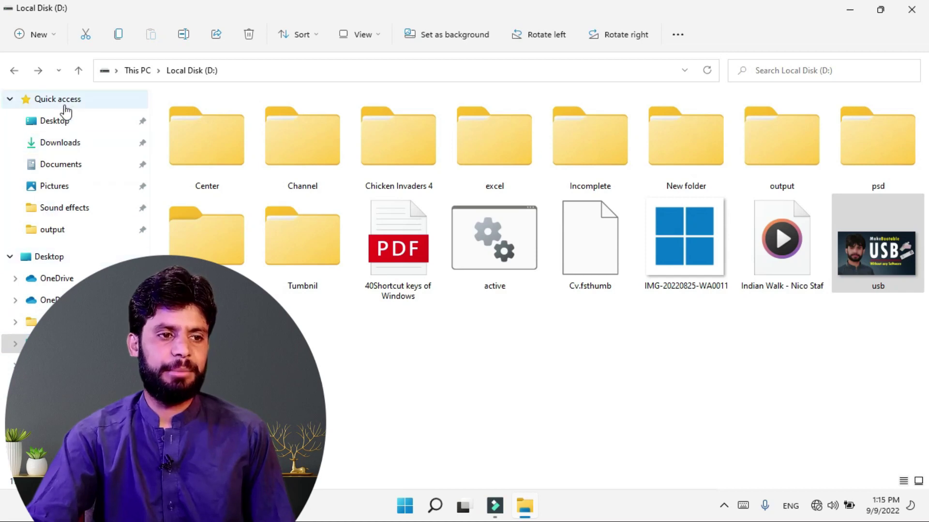
left_click(370, 354)
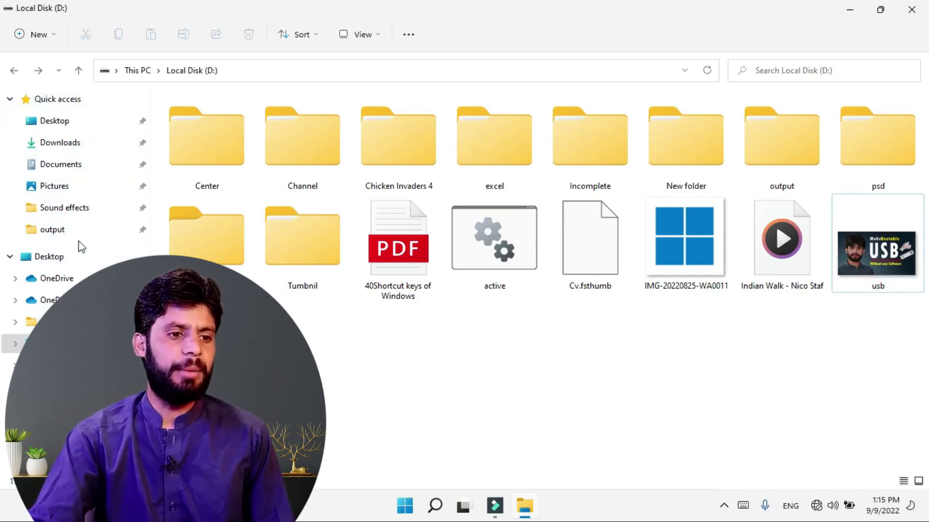
scroll(18, 345, "down", 2)
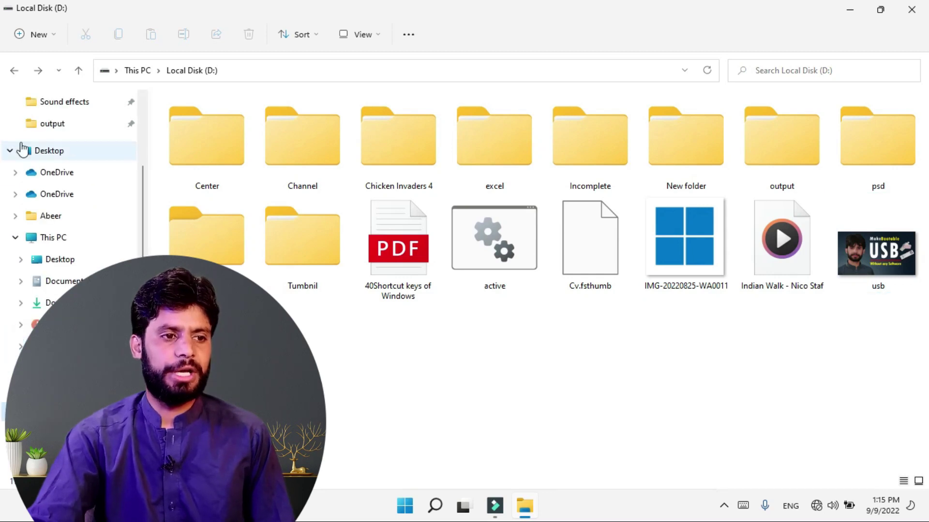
scroll(48, 258, "down", 2)
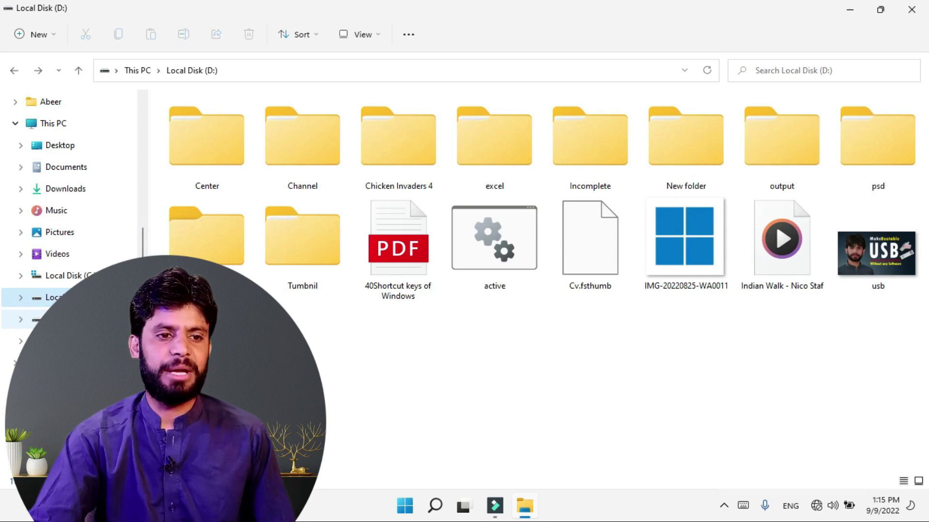
left_click(58, 319)
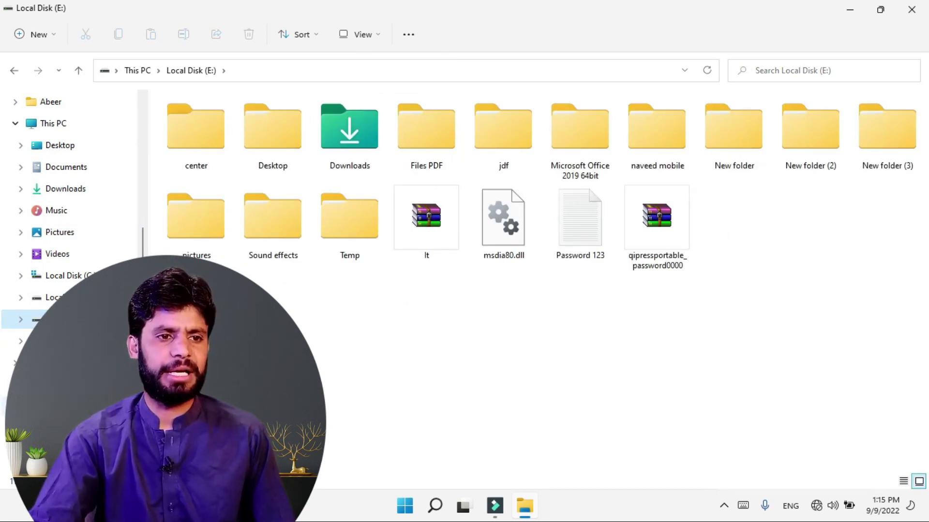
left_click(364, 34)
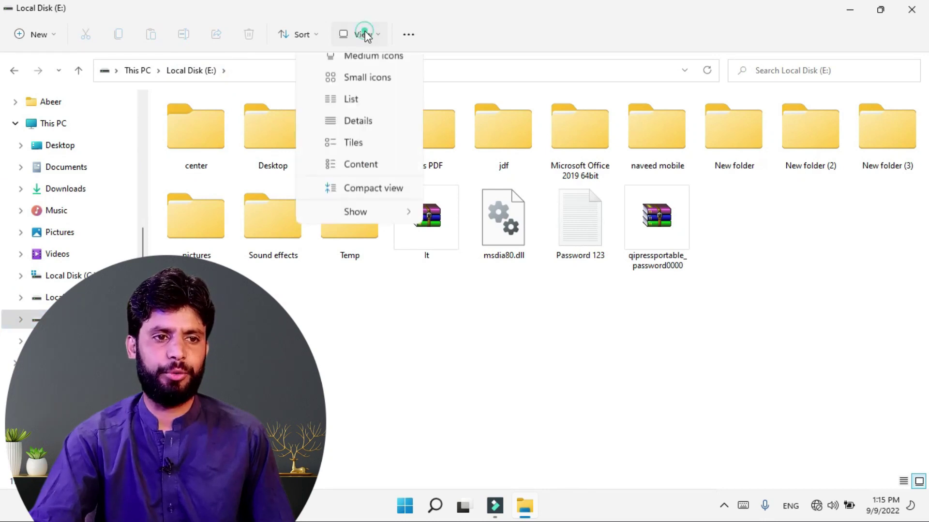
mouse_move(356, 271)
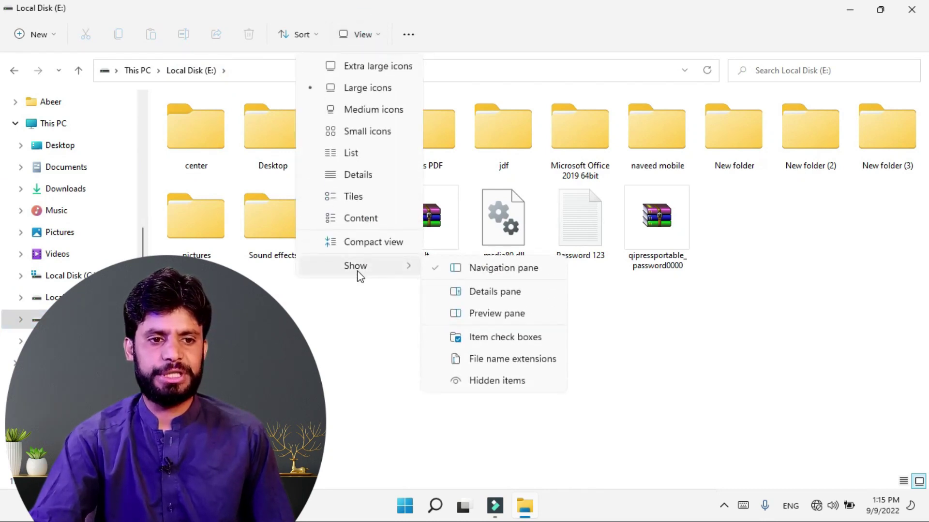
left_click(466, 270)
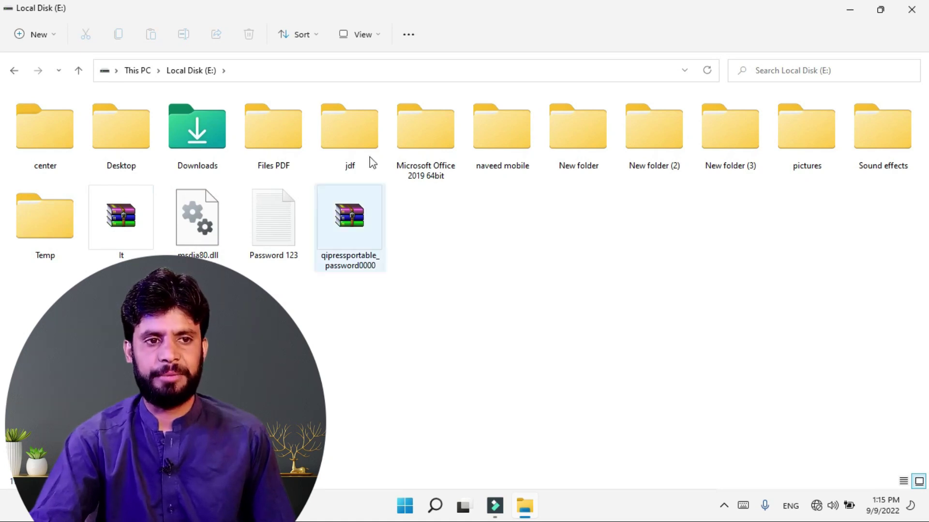
left_click(362, 35)
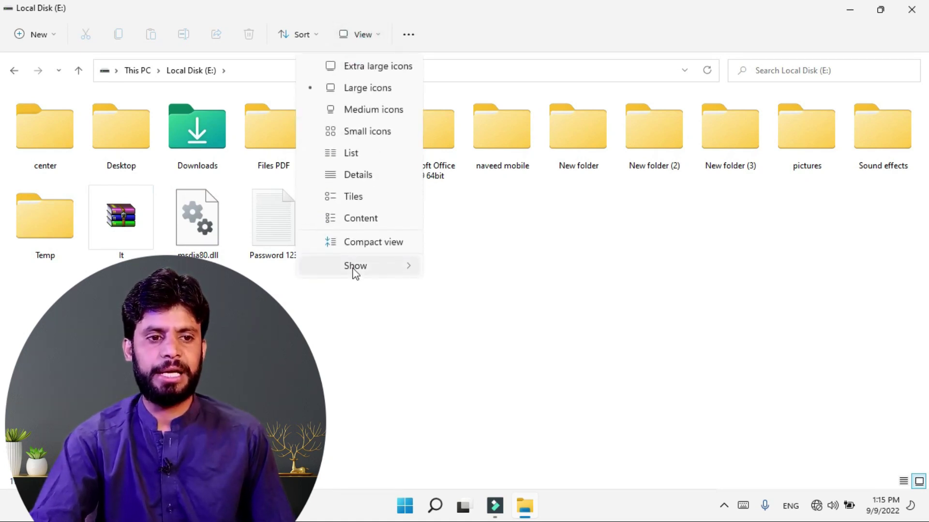
mouse_move(356, 271)
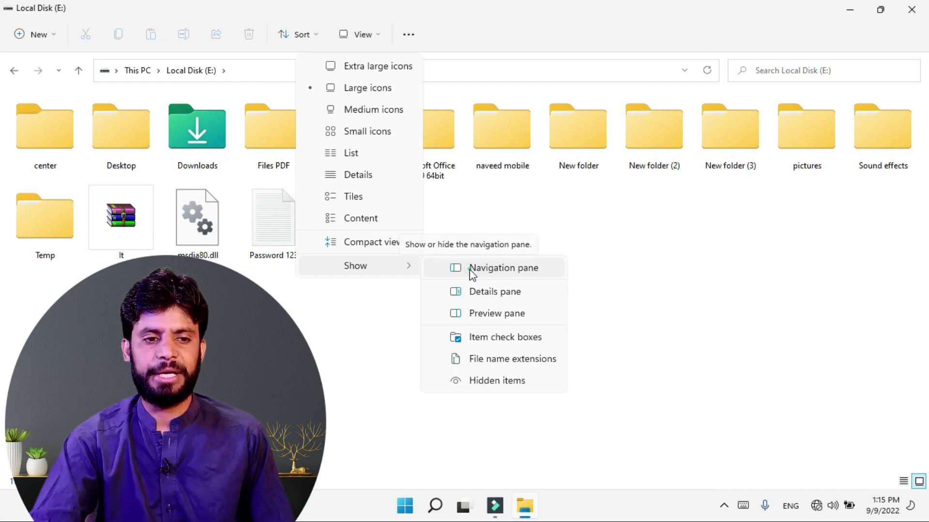
left_click(471, 271)
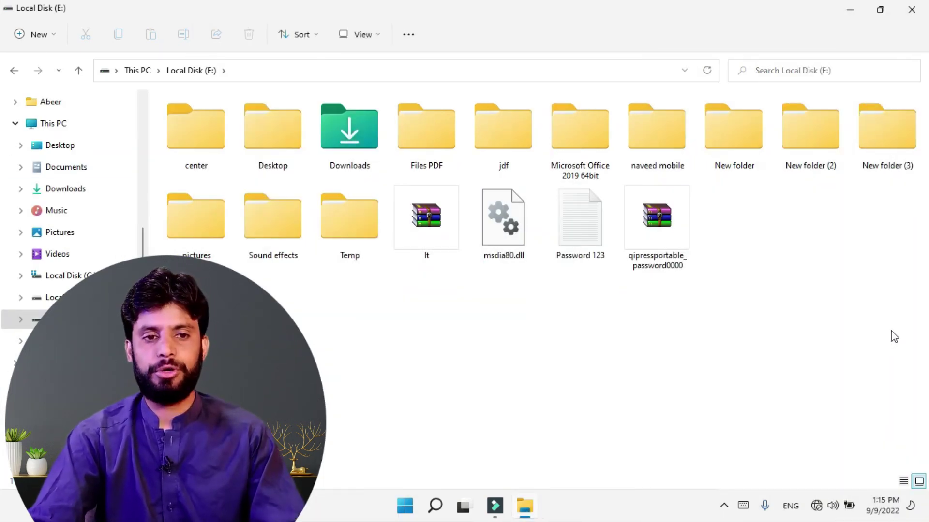
key("ctrl+a")
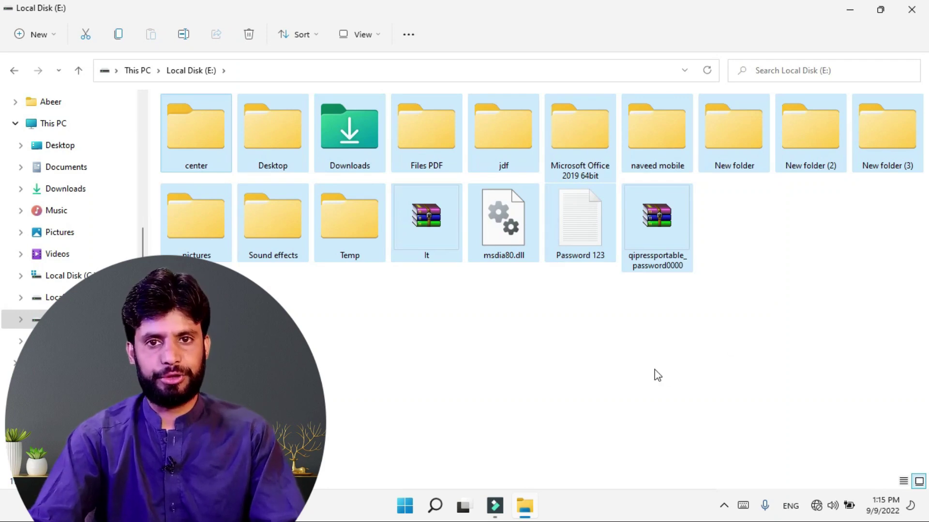
Step: Select Files PDF, then marquee-select it with the items right of and below it
left_click(398, 357)
left_click(435, 151)
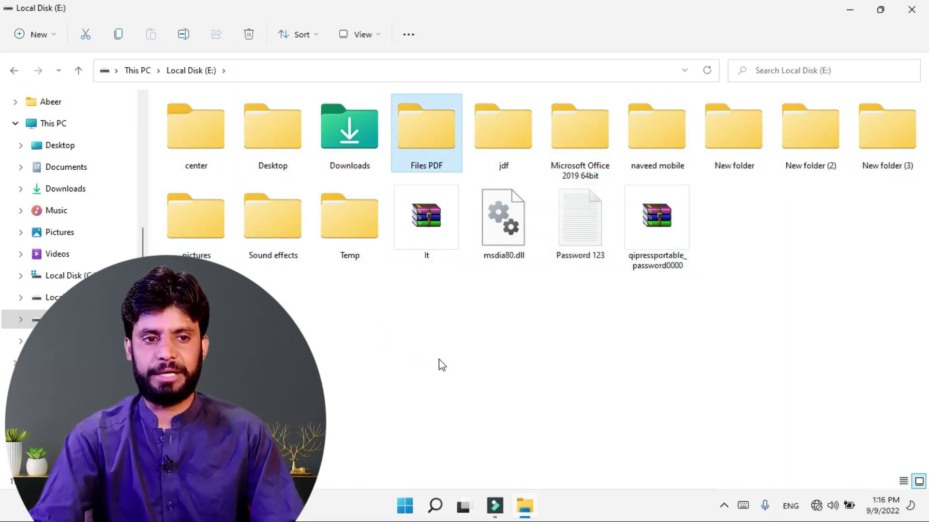
left_click_drag(908, 315, 449, 127)
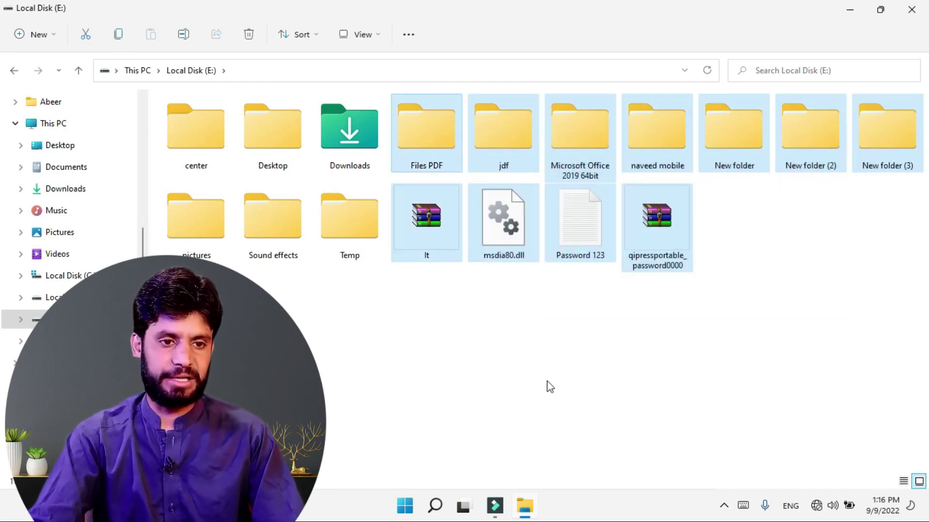
left_click(548, 385)
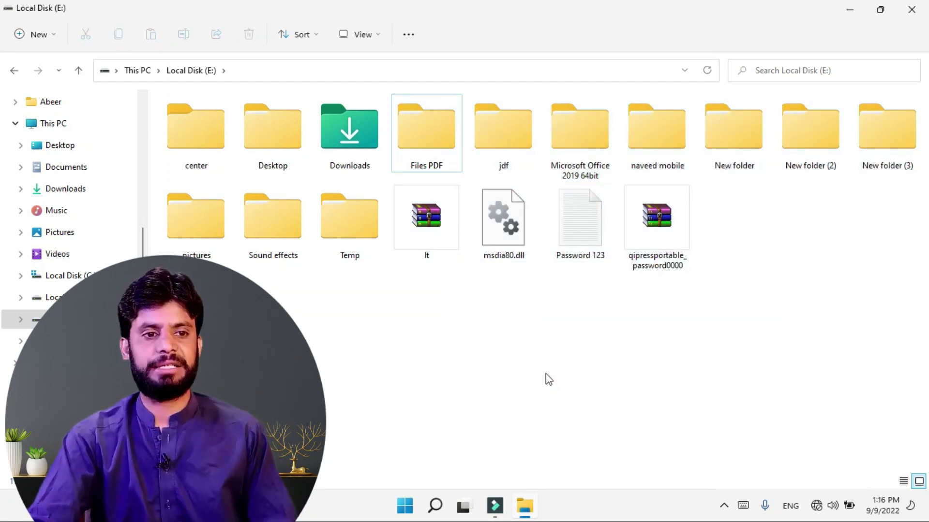
Step: Ctrl-select the center, Microsoft Office 2019 64bit and New folder (2) folders together
left_click(199, 141)
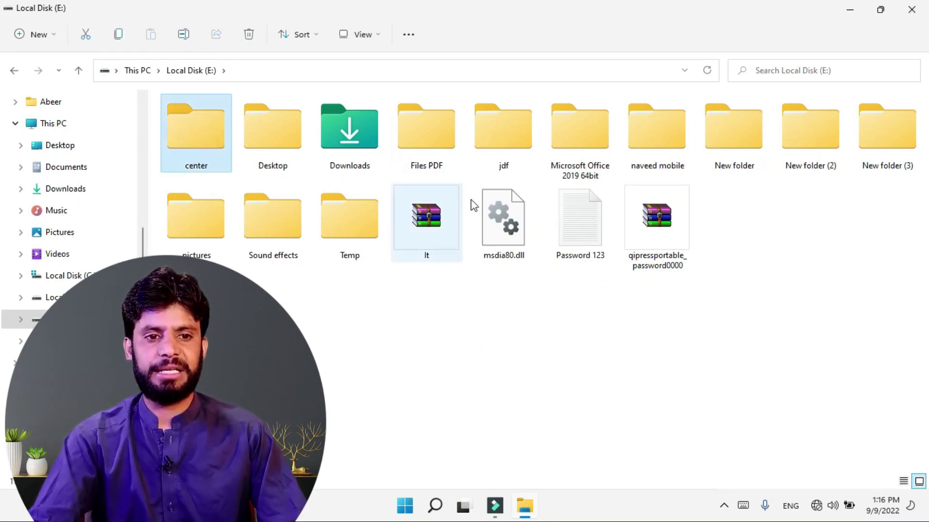
left_click(574, 137, "ctrl")
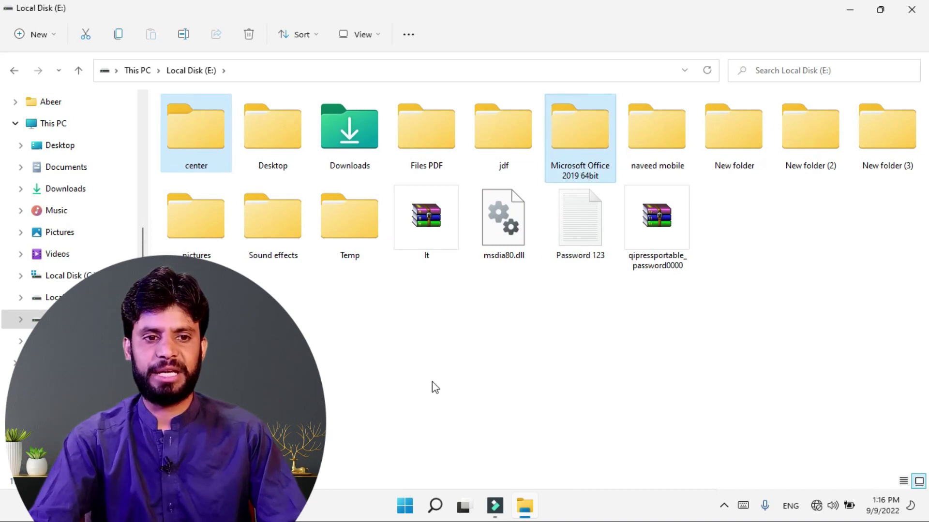
left_click(804, 140, "ctrl")
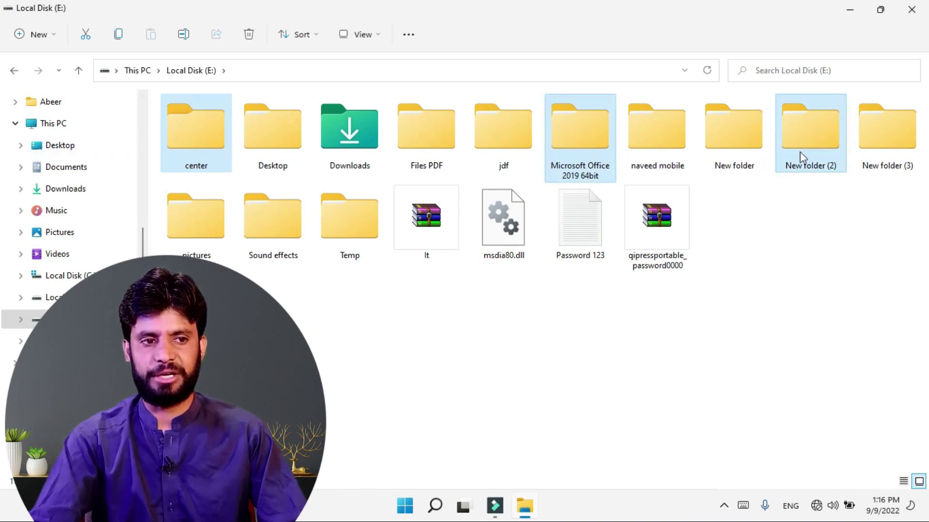
left_click(489, 302)
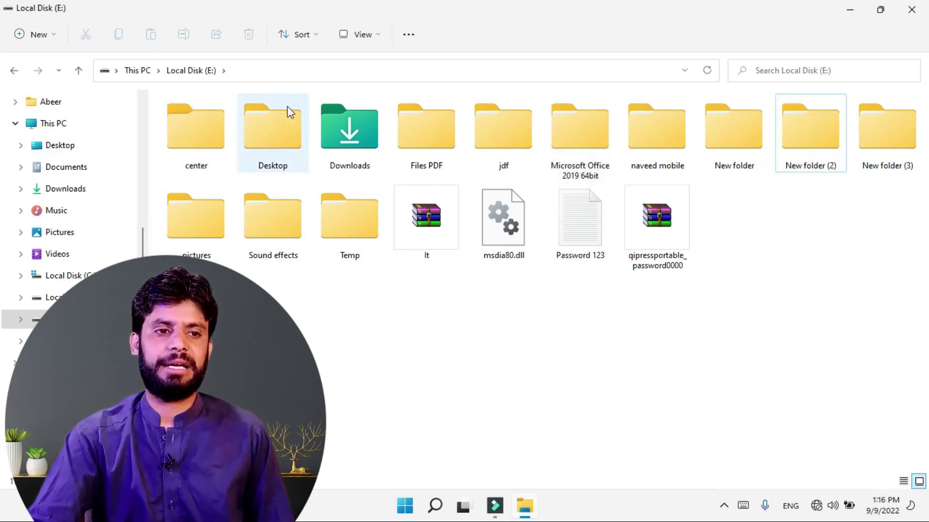
left_click(375, 38)
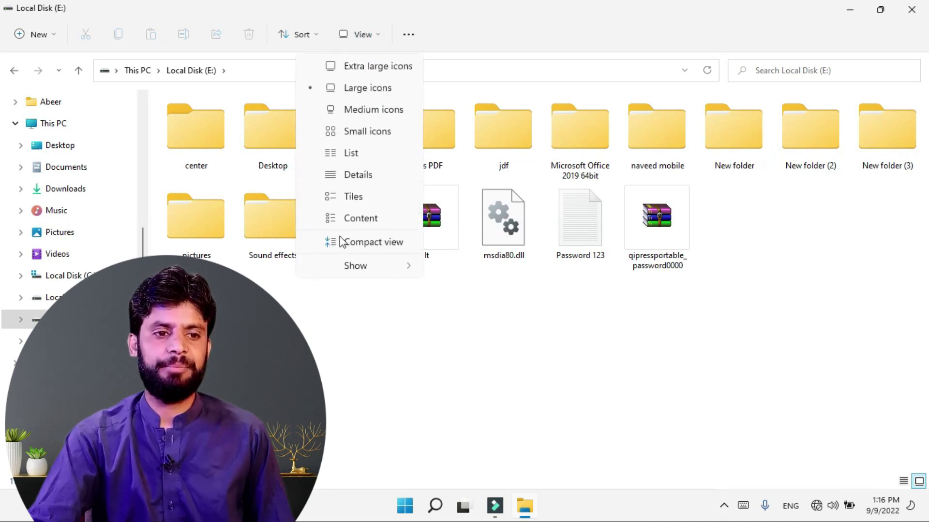
mouse_move(355, 267)
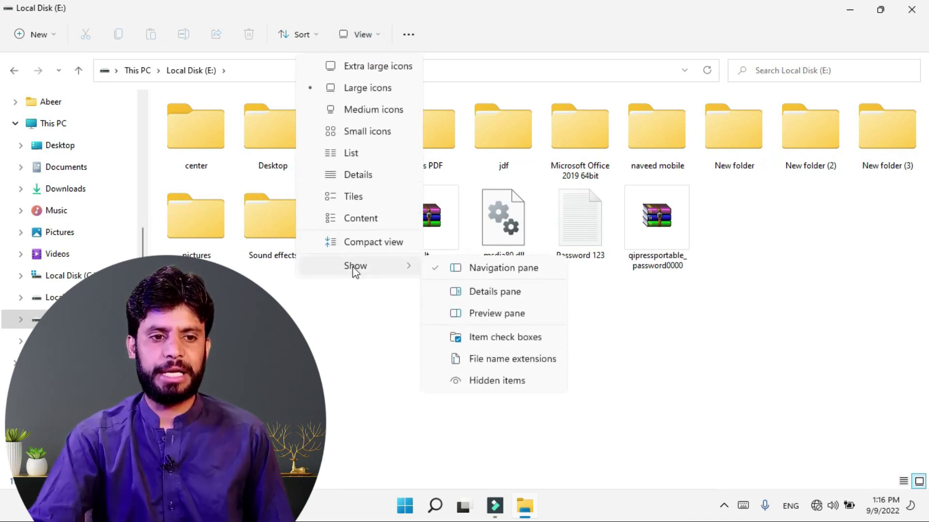
left_click(486, 341)
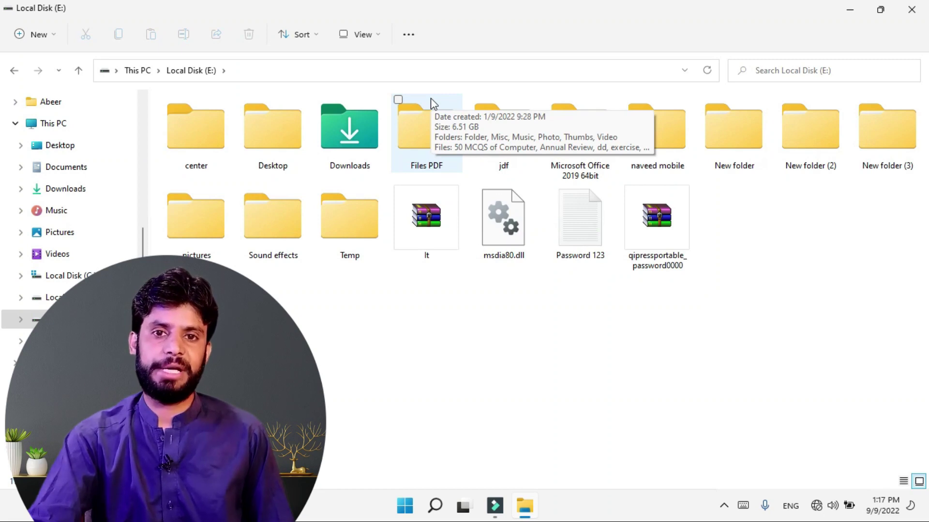
left_click(398, 100)
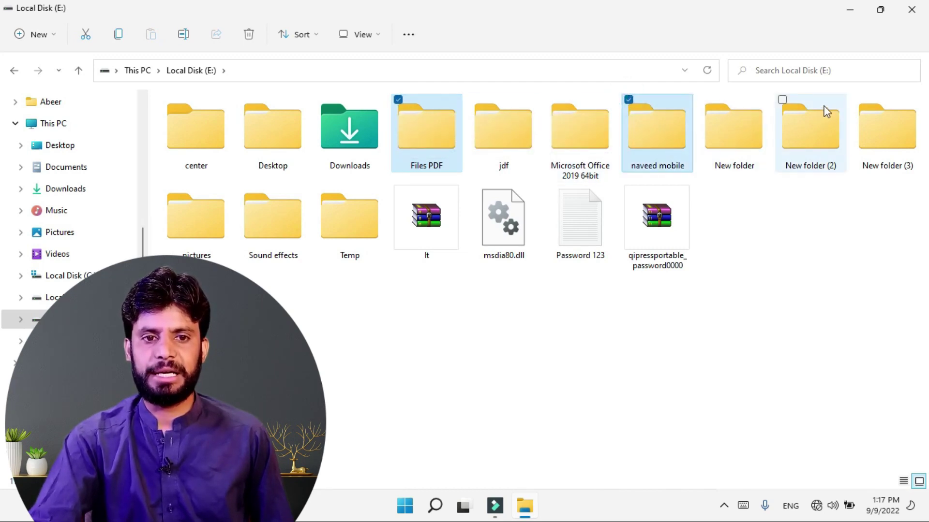
left_click(859, 100)
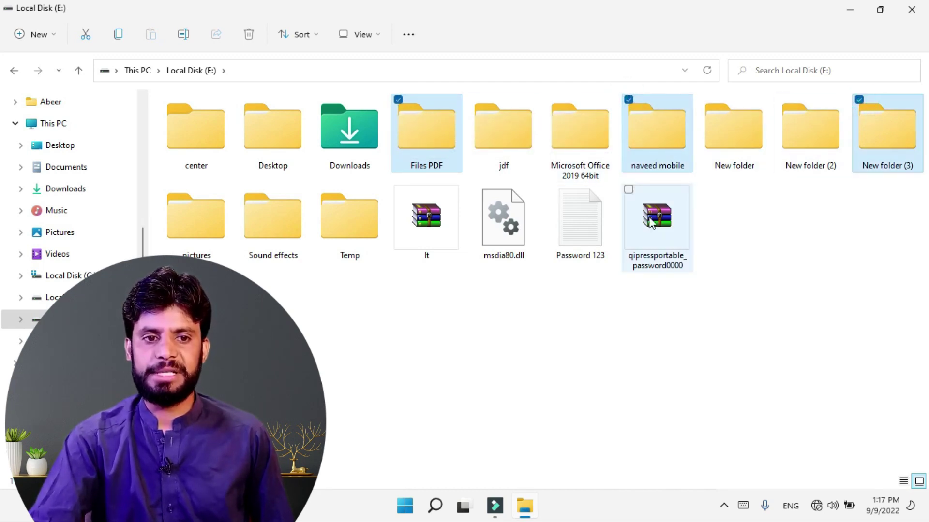
left_click(628, 189)
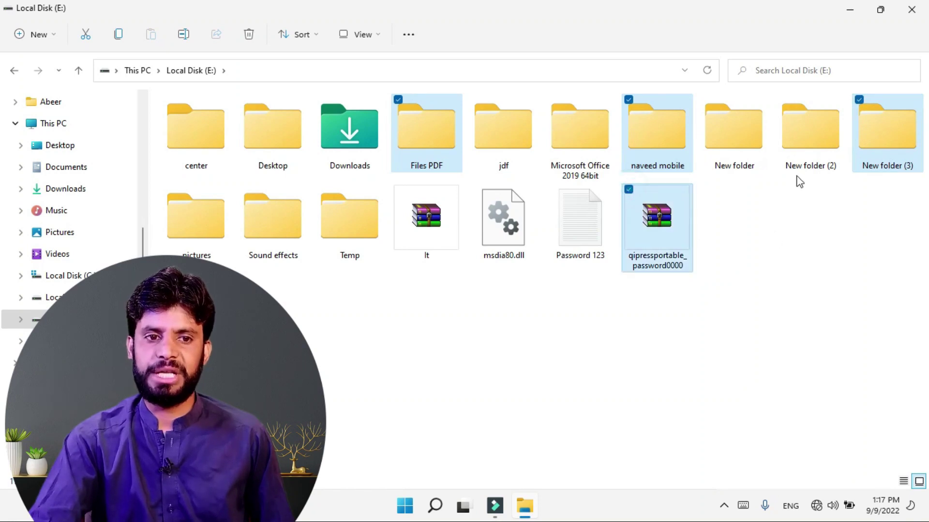
left_click(875, 246)
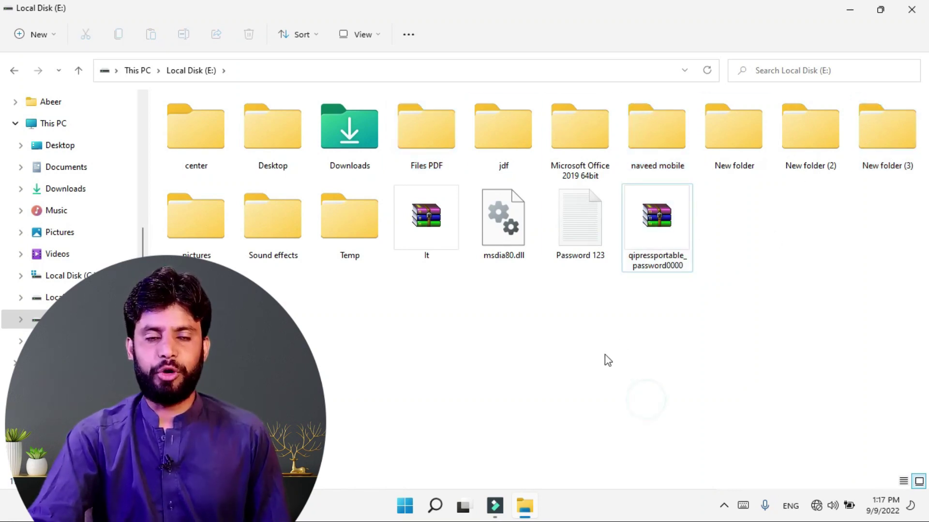
left_click(375, 38)
mouse_move(357, 269)
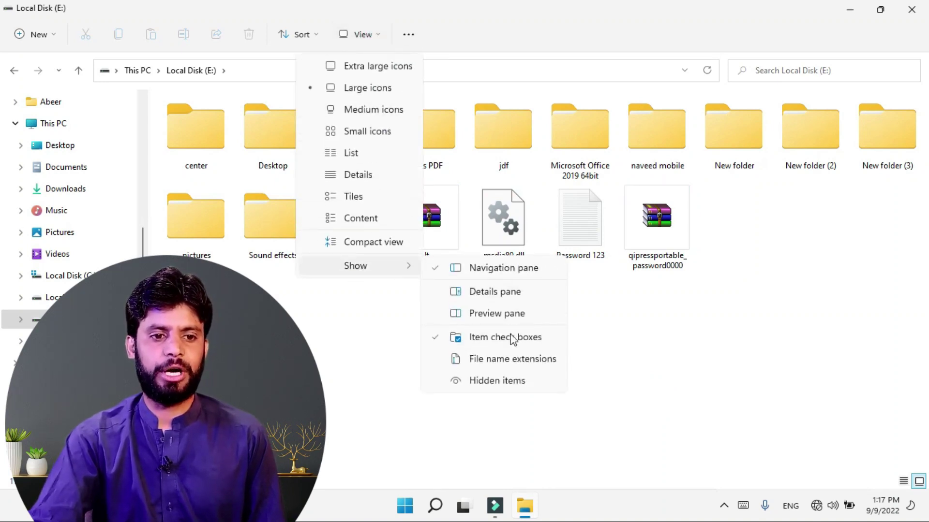
left_click(439, 336)
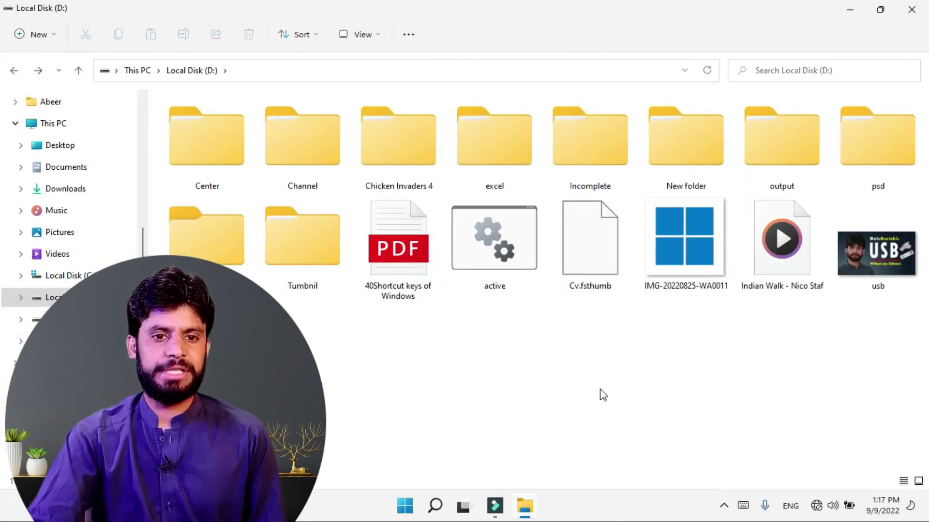
Step: Show hidden items to reveal the five hidden files in D:\Test, then return to This PC
left_click(626, 398)
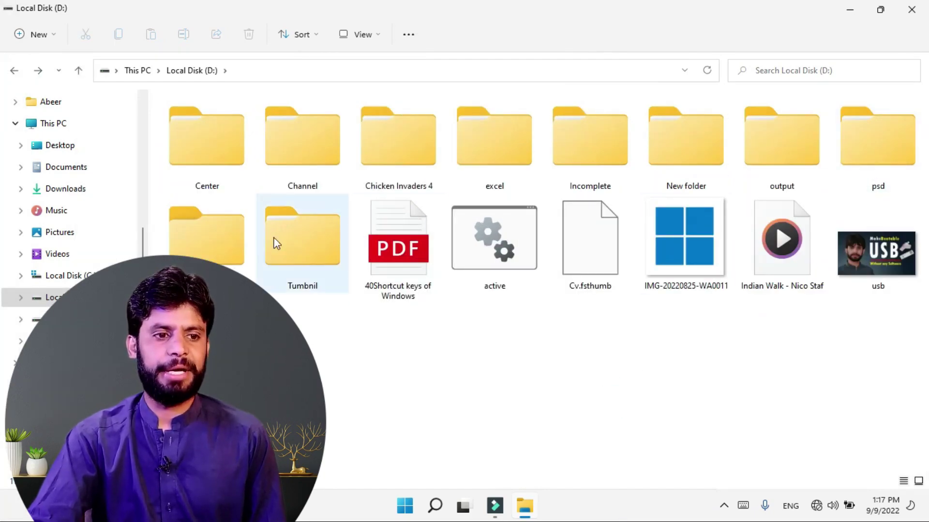
double_click(210, 255)
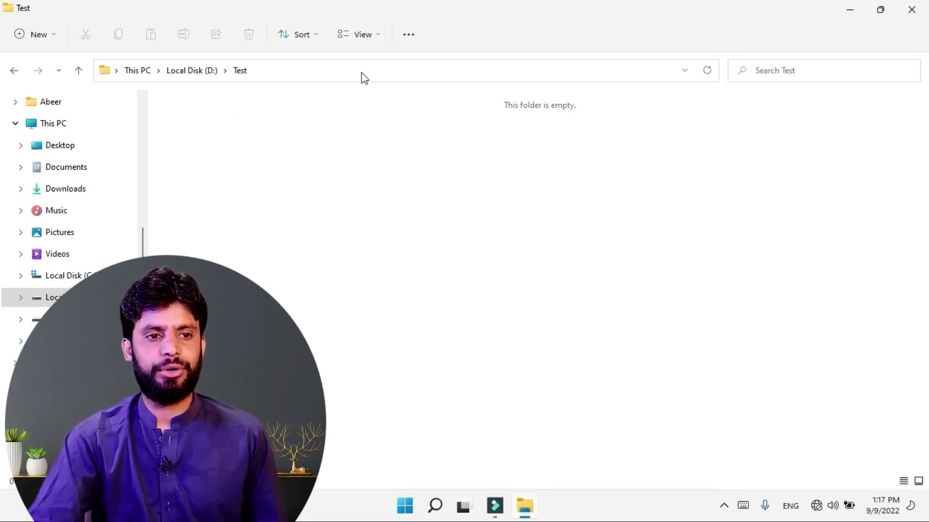
left_click(359, 35)
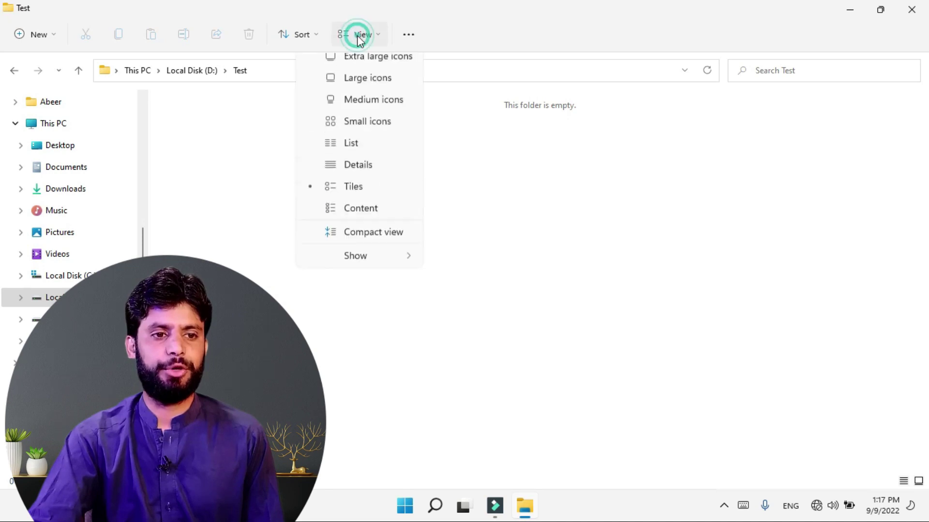
mouse_move(355, 274)
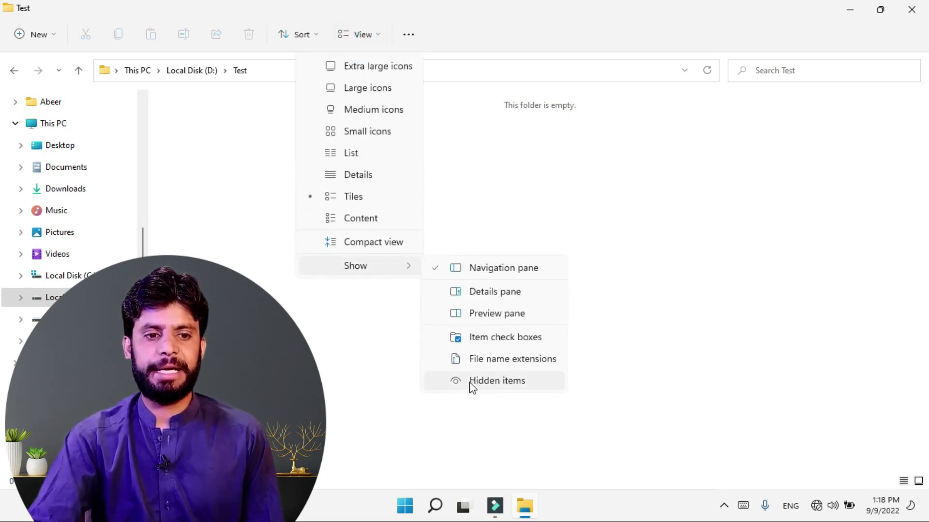
left_click(448, 381)
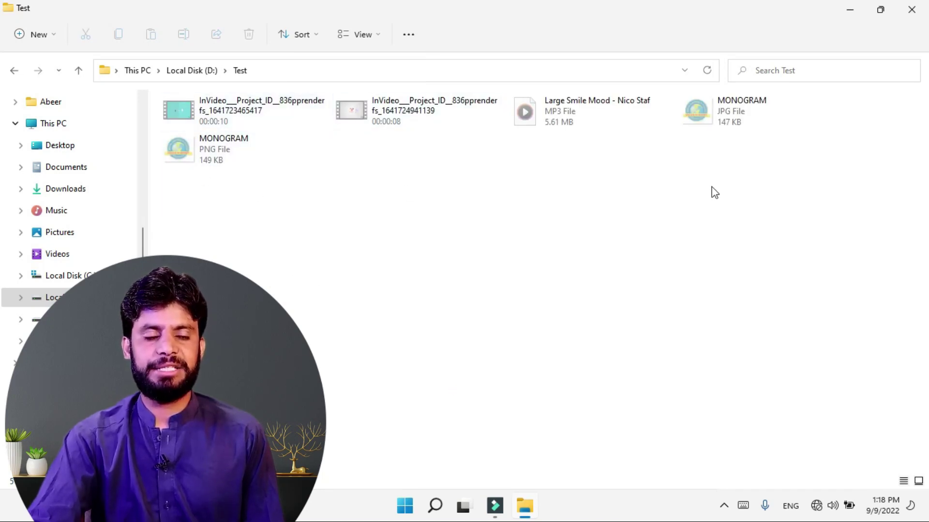
left_click(14, 70)
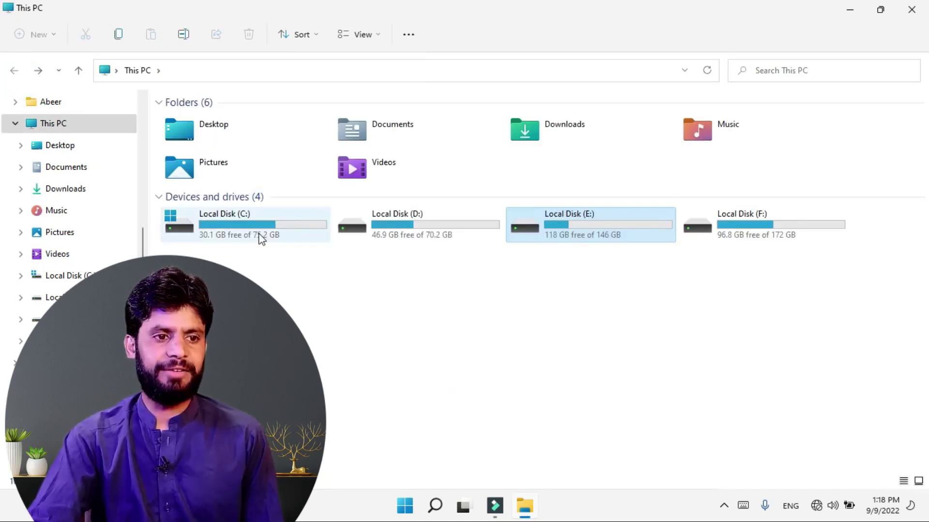
Step: Open Local Disk (D:) and create a new folder there with New > Folder
double_click(257, 232)
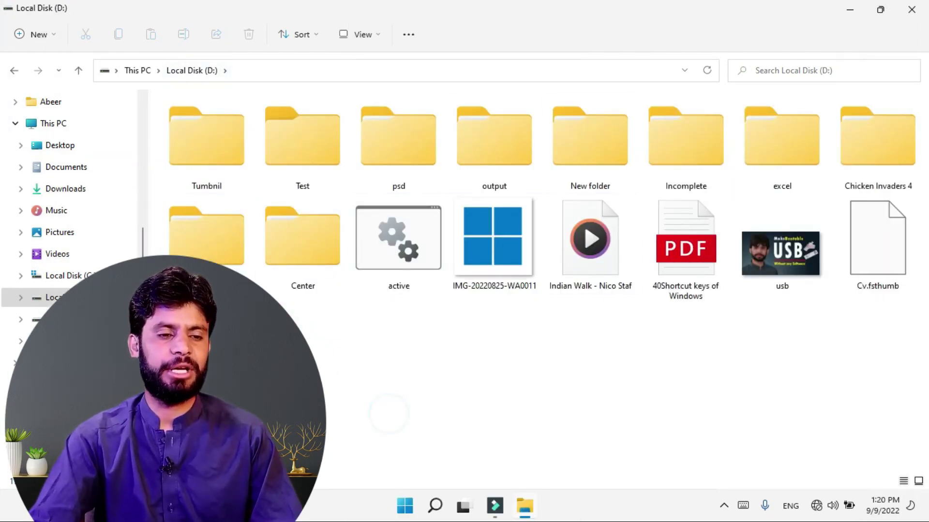
left_click(31, 36)
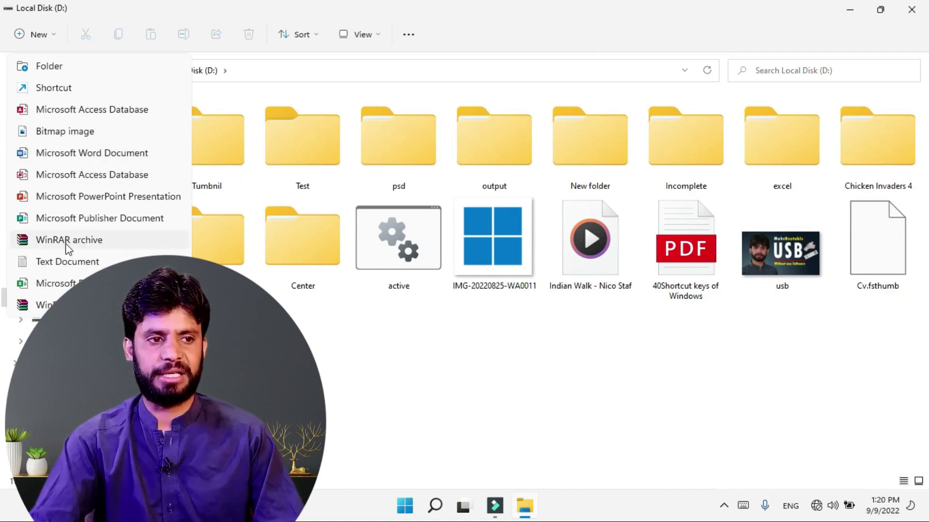
left_click(49, 66)
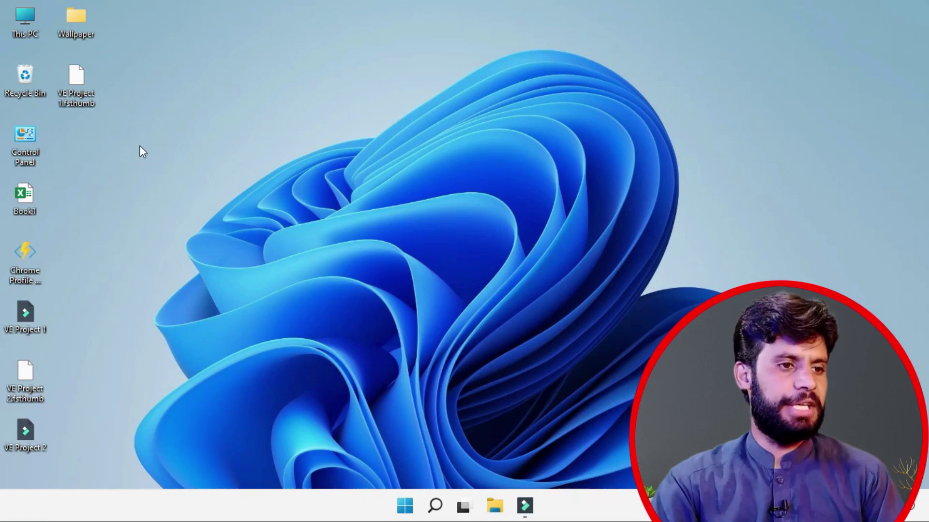
right_click(141, 149)
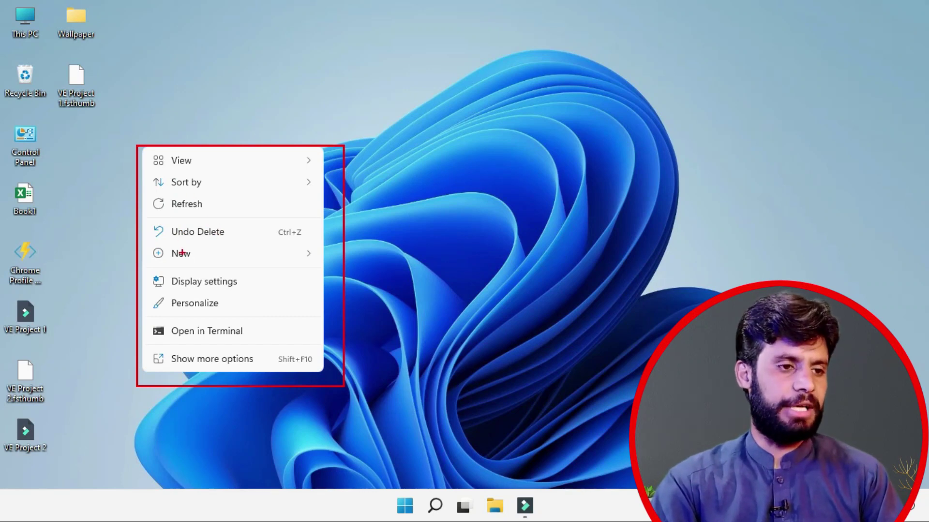
key("Escape")
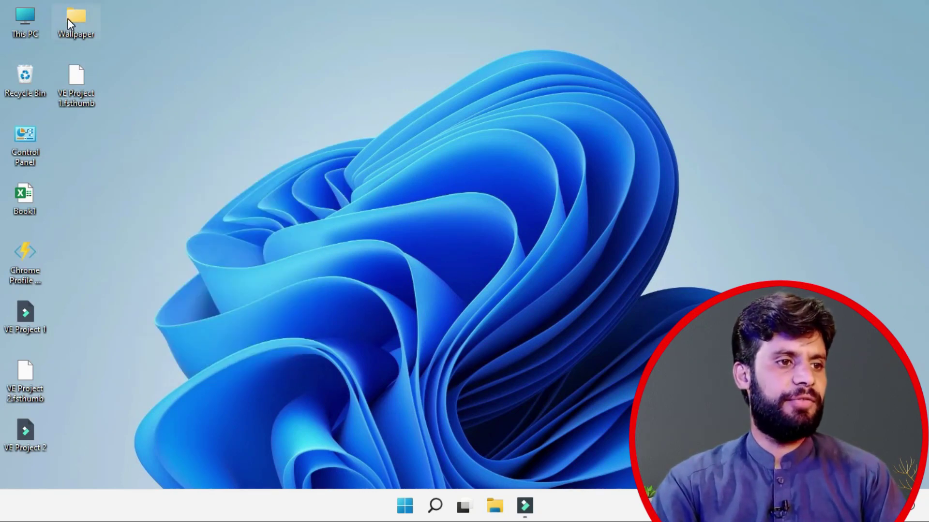
right_click(69, 19)
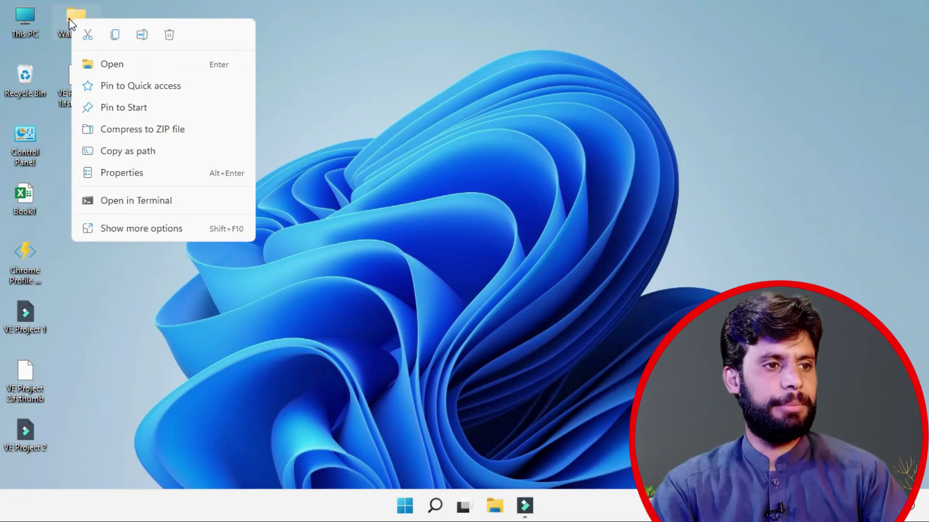
left_click_drag(70, 16, 263, 249)
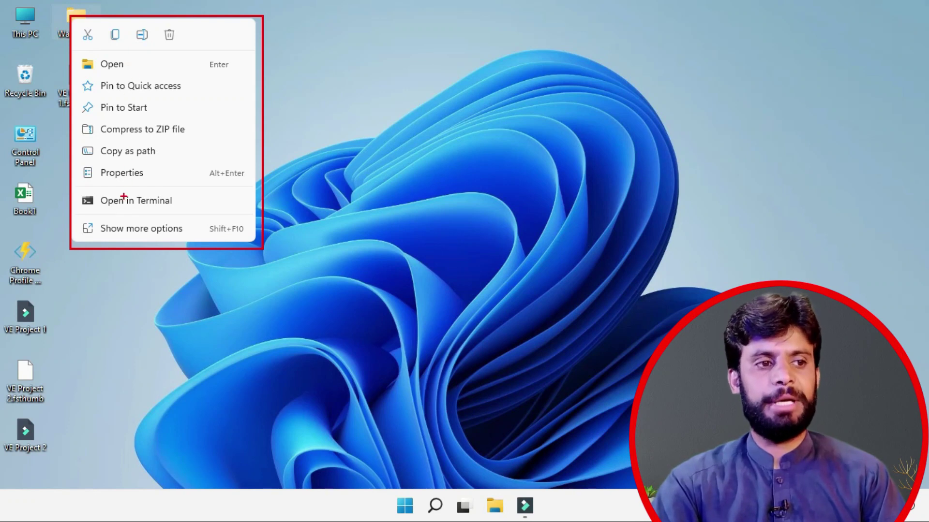
key("Escape")
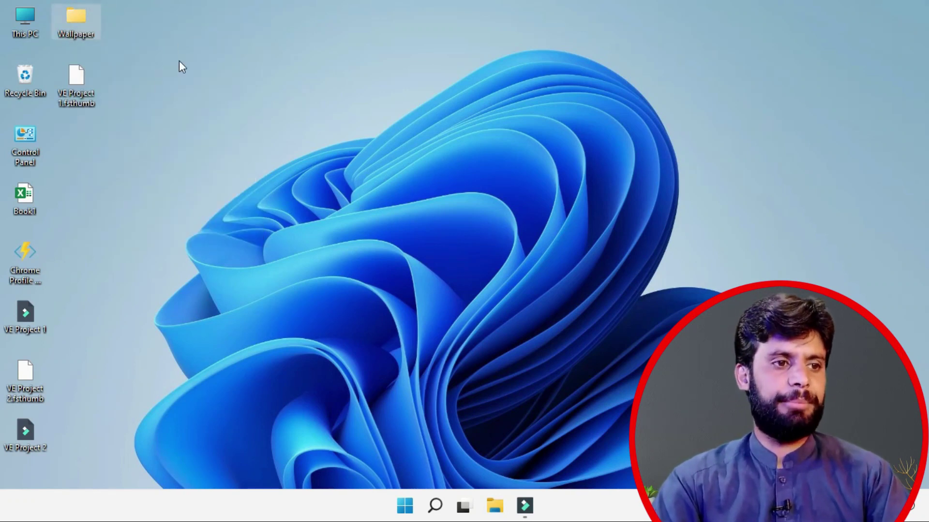
right_click(175, 126)
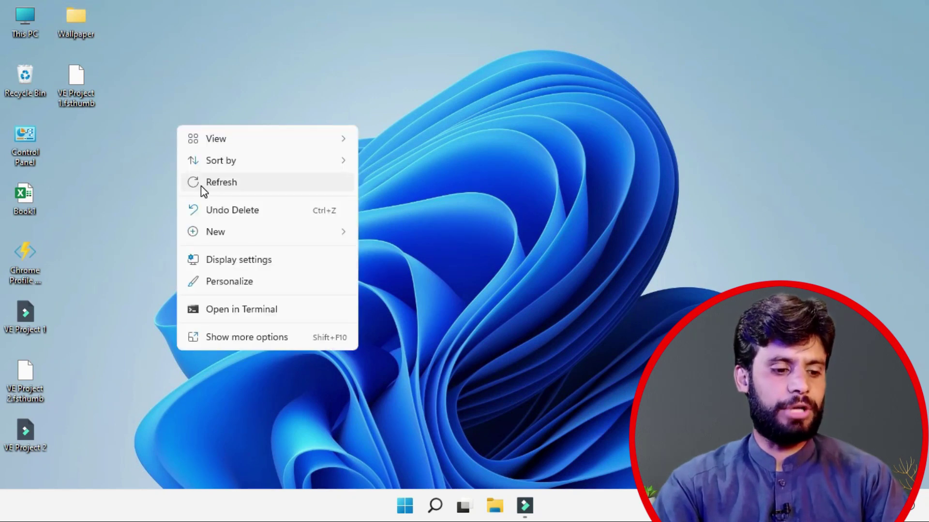
key("ctrl+2")
left_click_drag(180, 173, 266, 196)
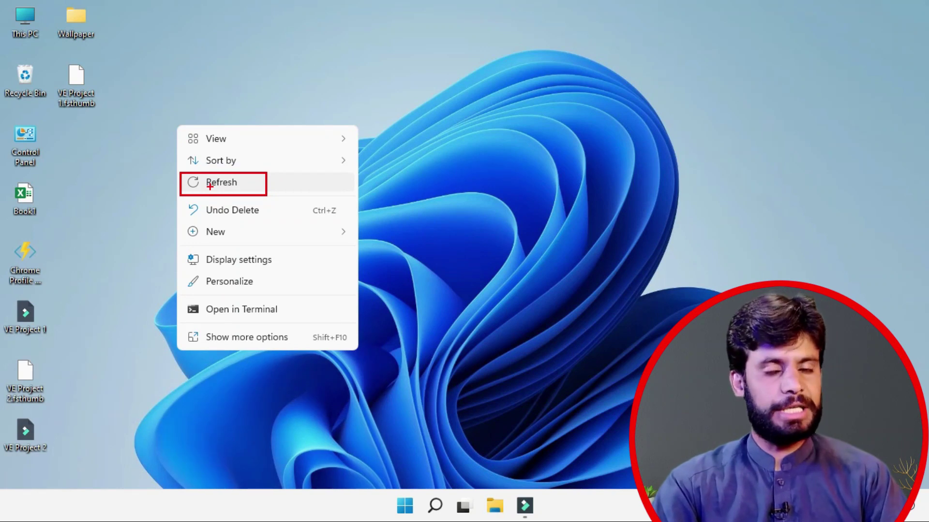
left_click(210, 186)
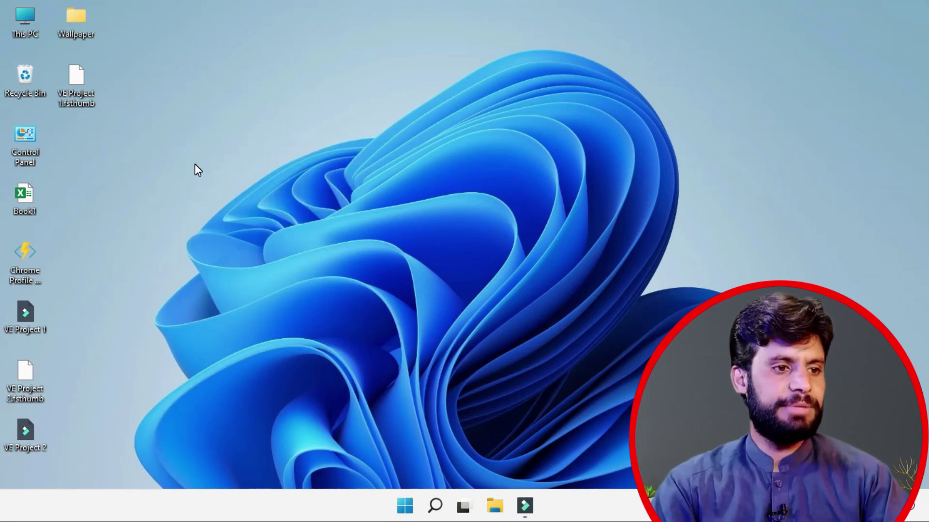
right_click(193, 164)
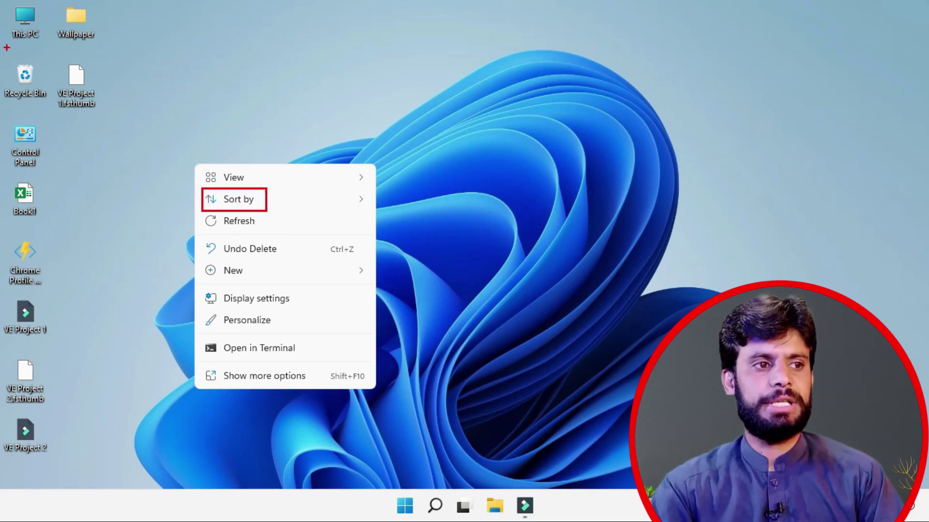
mouse_move(1, 1)
left_mouse_down()
mouse_move(112, 89)
mouse_move(110, 371)
mouse_move(125, 477)
left_mouse_up()
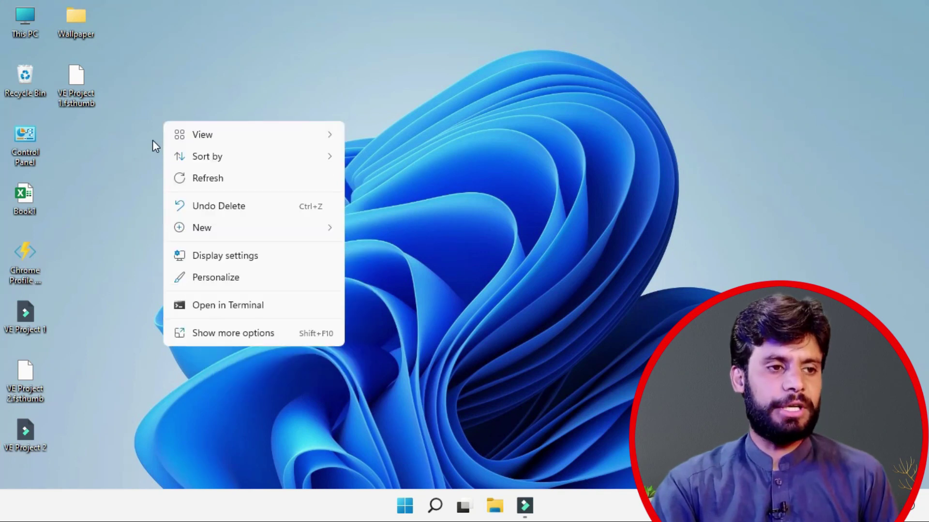
left_click(145, 112)
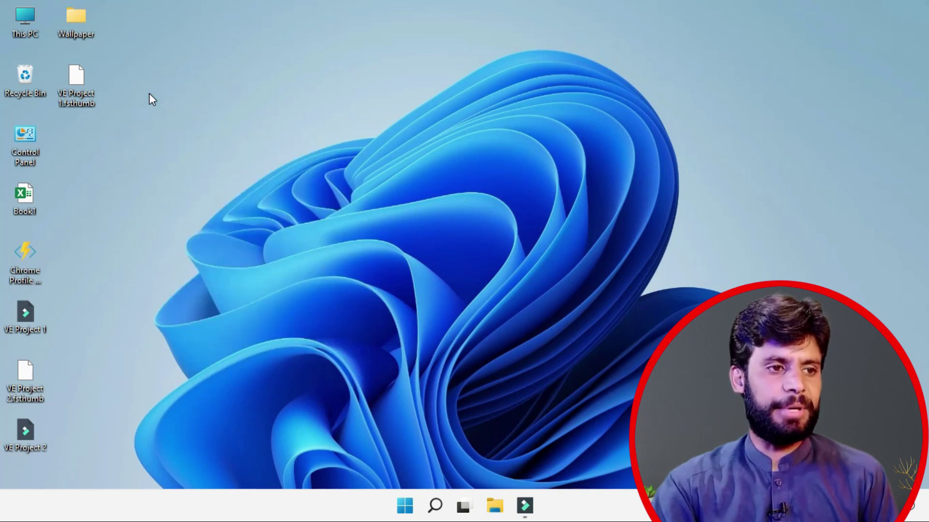
Step: Sort the desktop icons by date modified
right_click(150, 94)
mouse_move(196, 131)
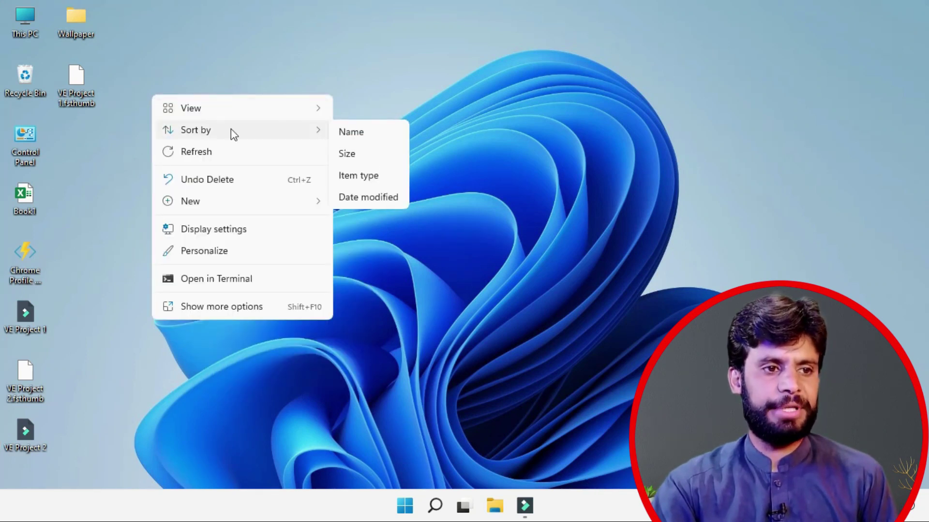
left_click(352, 196)
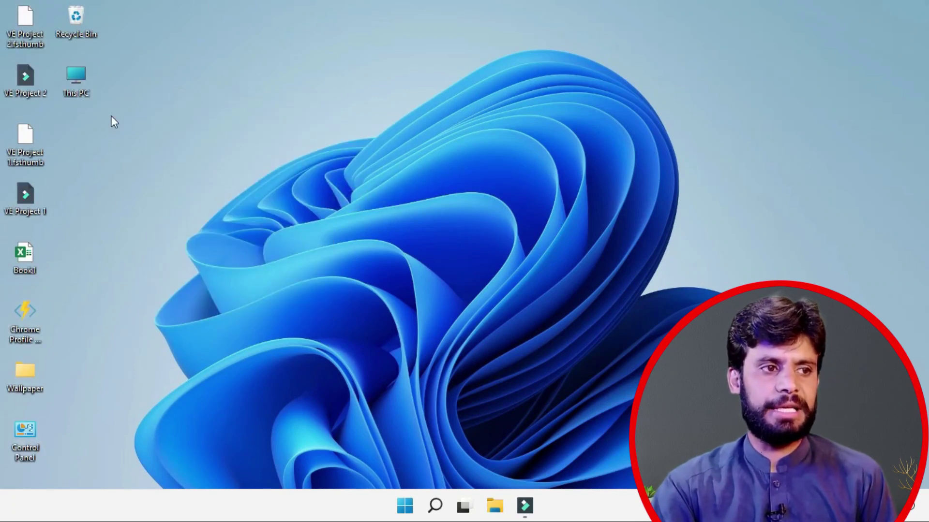
left_click(27, 30)
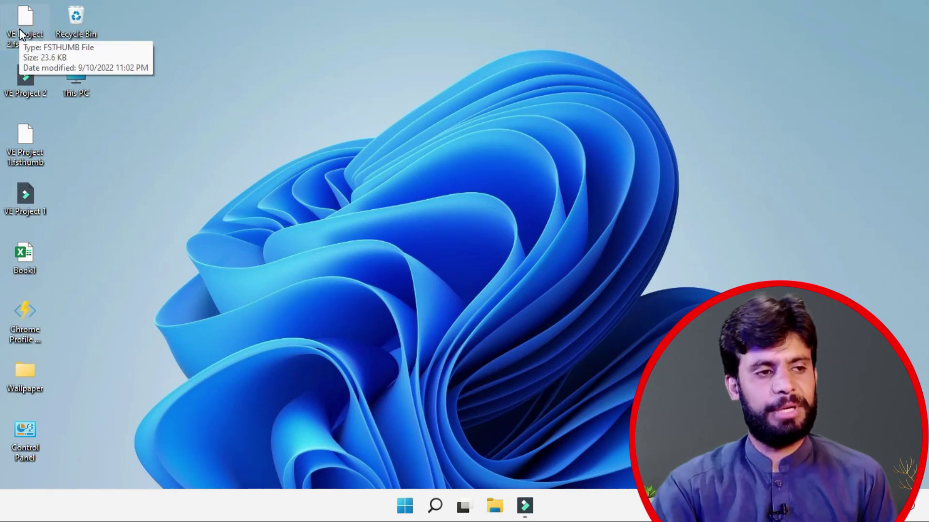
Step: Re-sort the desktop icons by name, then by item type
right_click(136, 106)
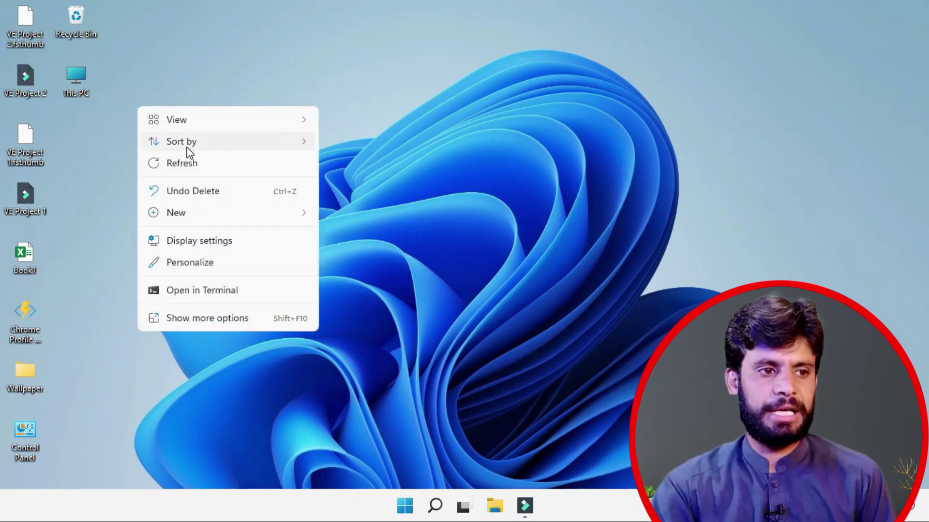
mouse_move(187, 151)
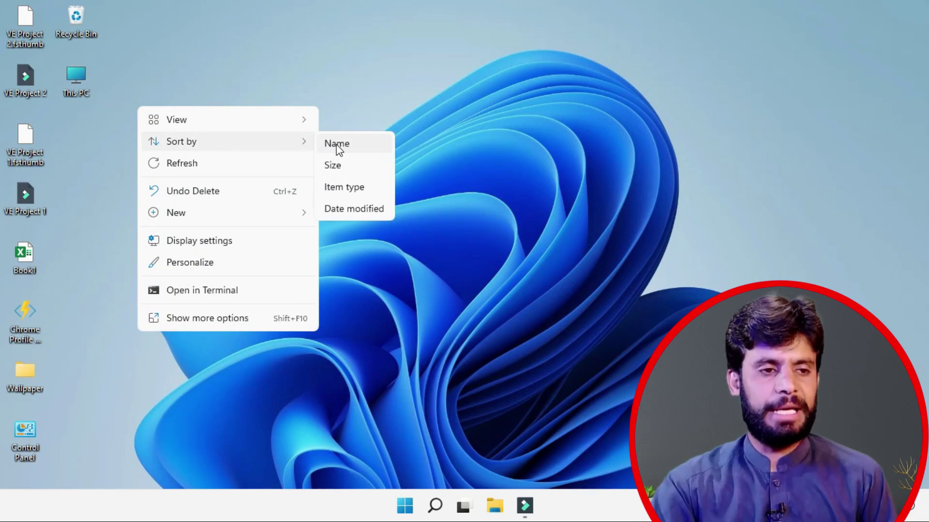
left_click(335, 145)
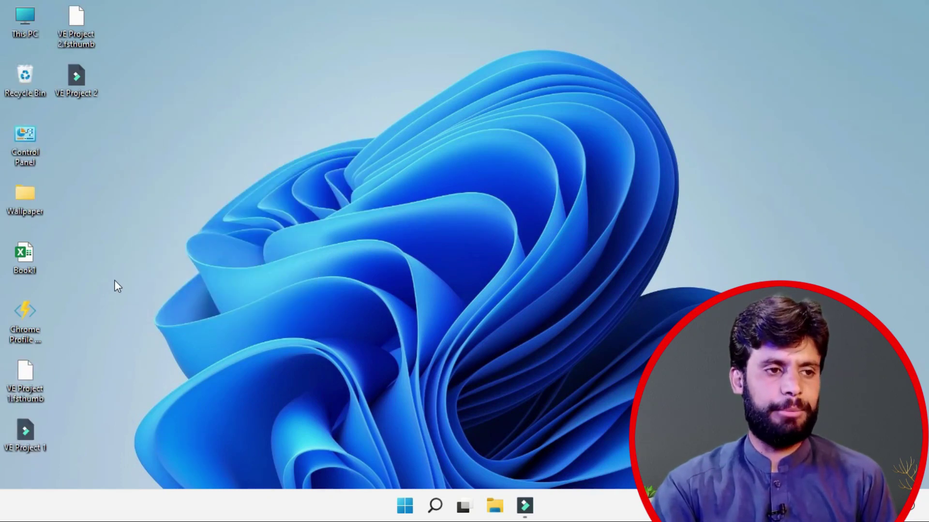
right_click(162, 99)
mouse_move(217, 137)
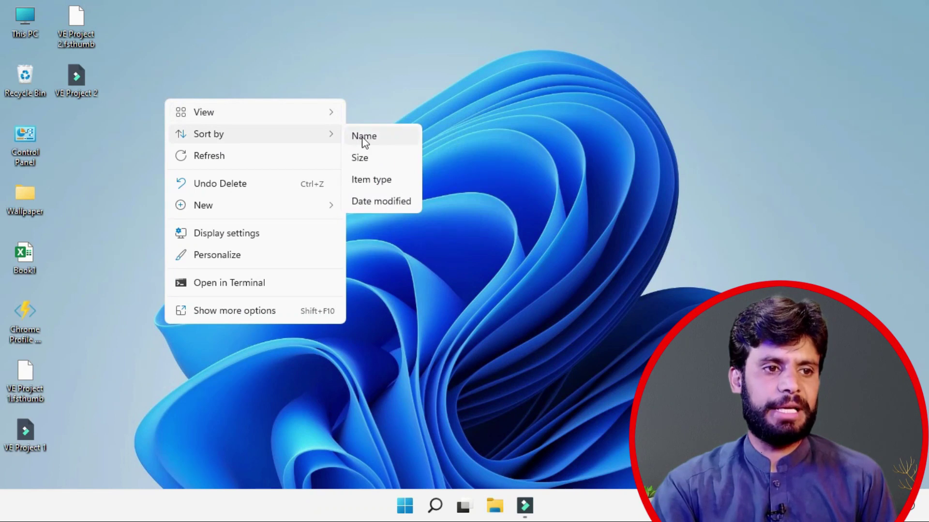
left_click(372, 182)
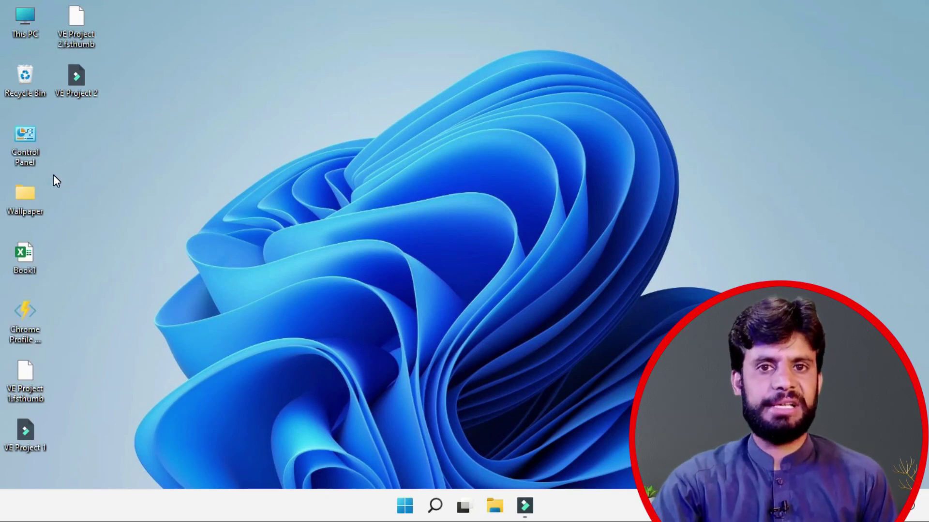
Step: Set the desktop icons to Large icons from the desktop's View menu
right_click(140, 80)
mouse_move(246, 90)
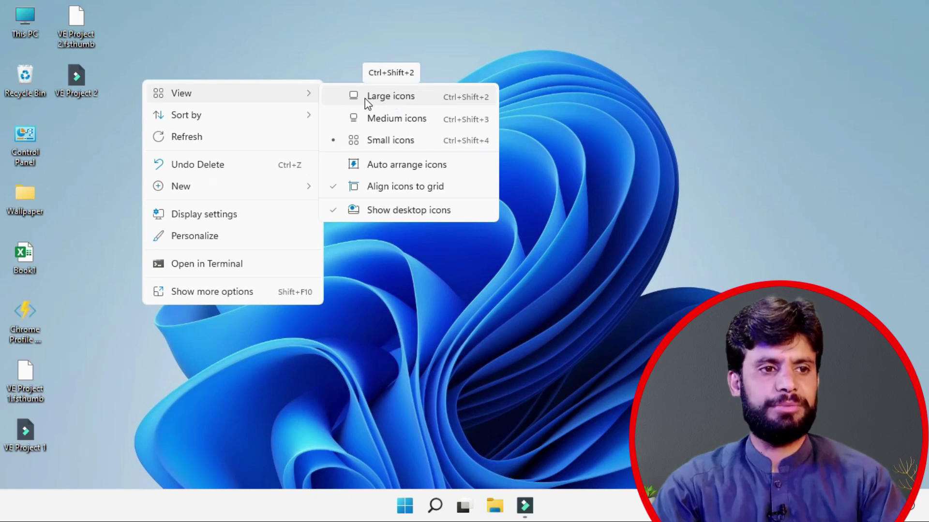
mouse_move(337, 87)
left_mouse_down()
mouse_move(394, 106)
mouse_move(441, 105)
left_mouse_up()
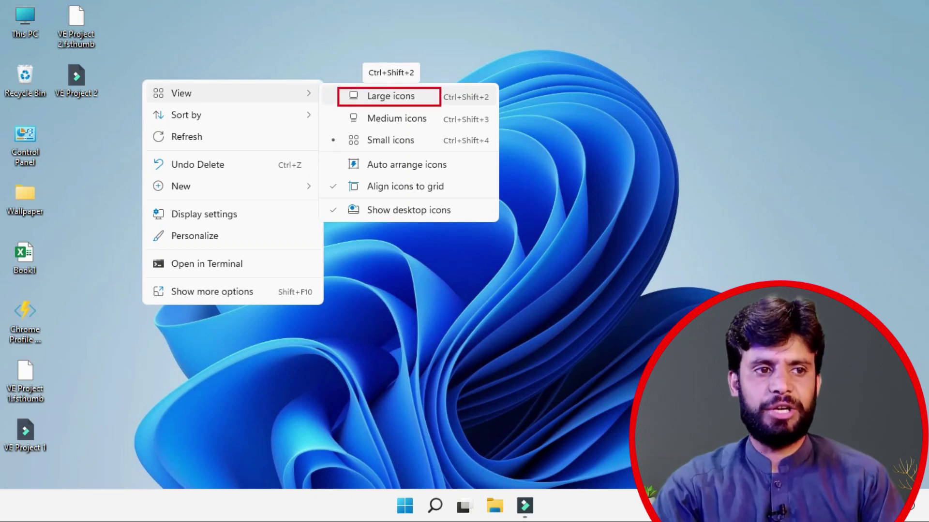
left_click_drag(334, 107, 467, 127)
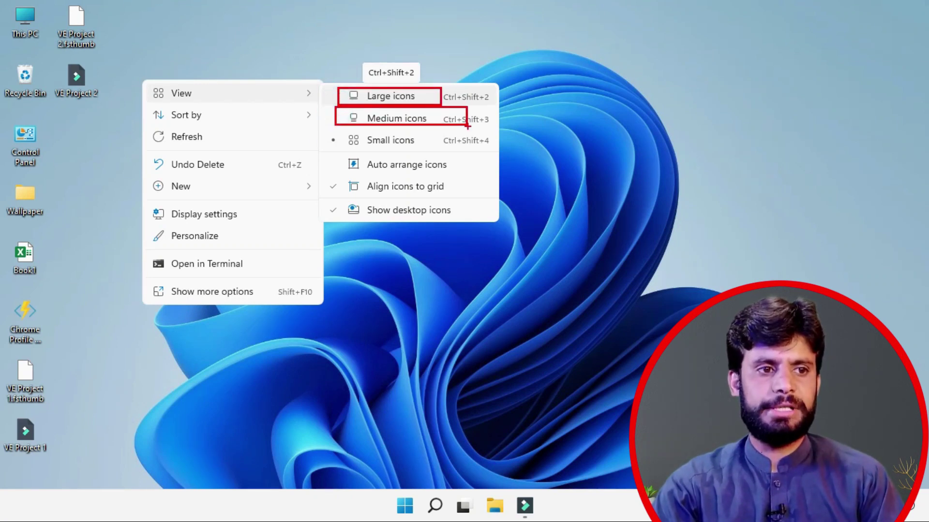
left_click_drag(334, 131, 453, 148)
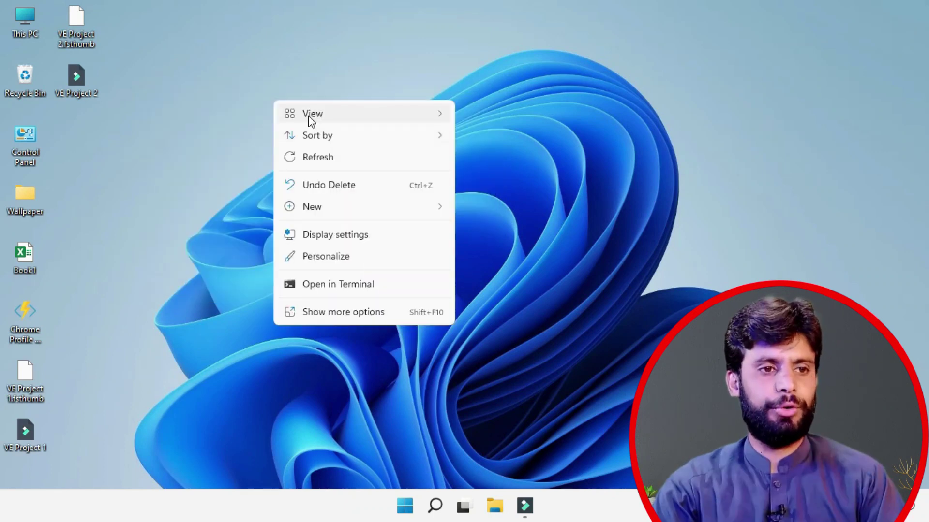
mouse_move(309, 119)
left_click(500, 118)
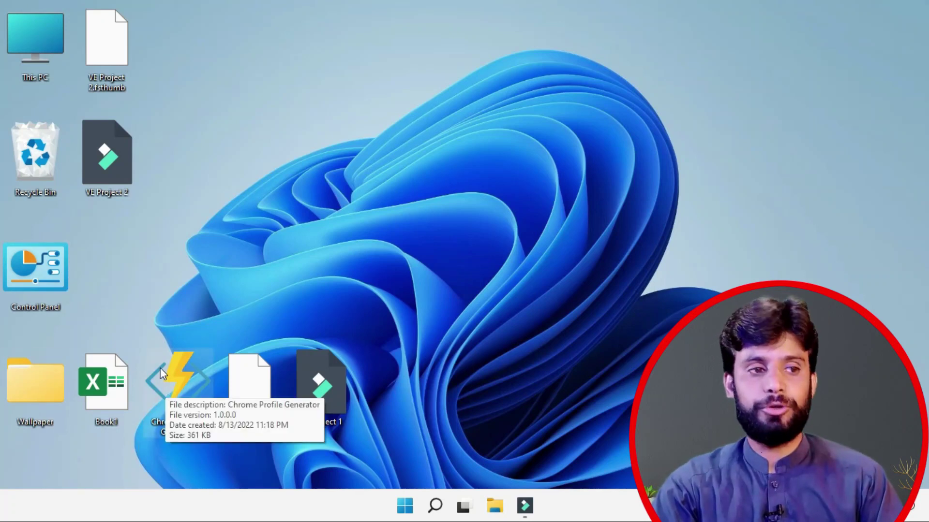
Step: Drag the Wallpaper folder to the top-right corner and the Recycle Bin down and right
scroll(248, 194, "down", 2, "ctrl")
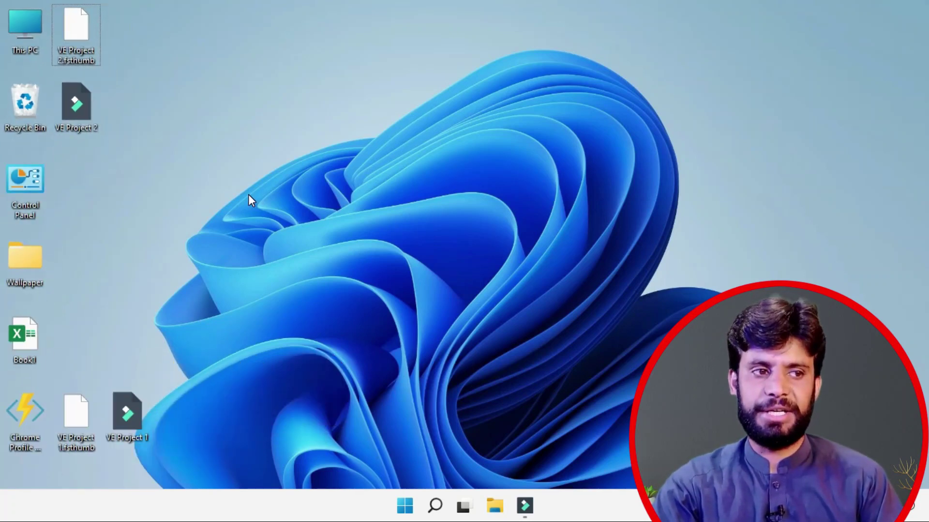
scroll(248, 194, "down", 1, "ctrl")
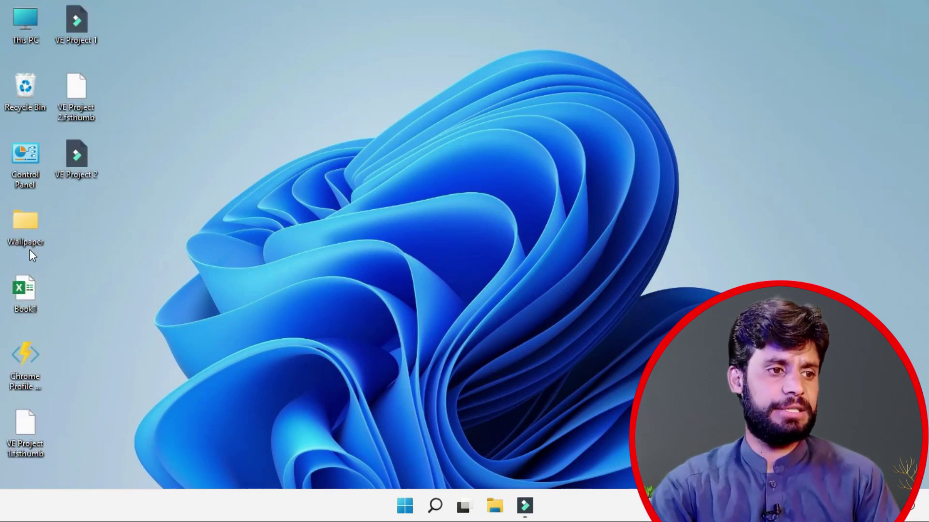
left_click_drag(24, 225, 773, 114)
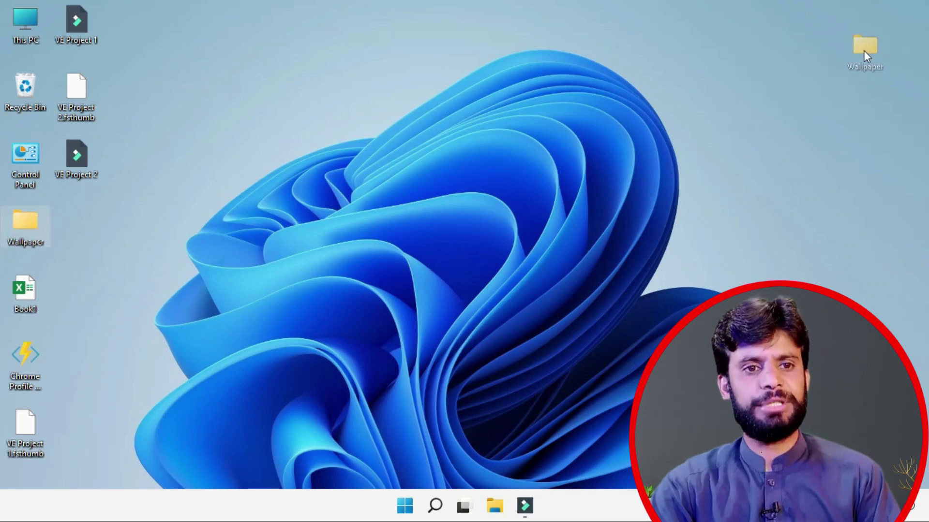
left_click_drag(887, 28, 895, 31)
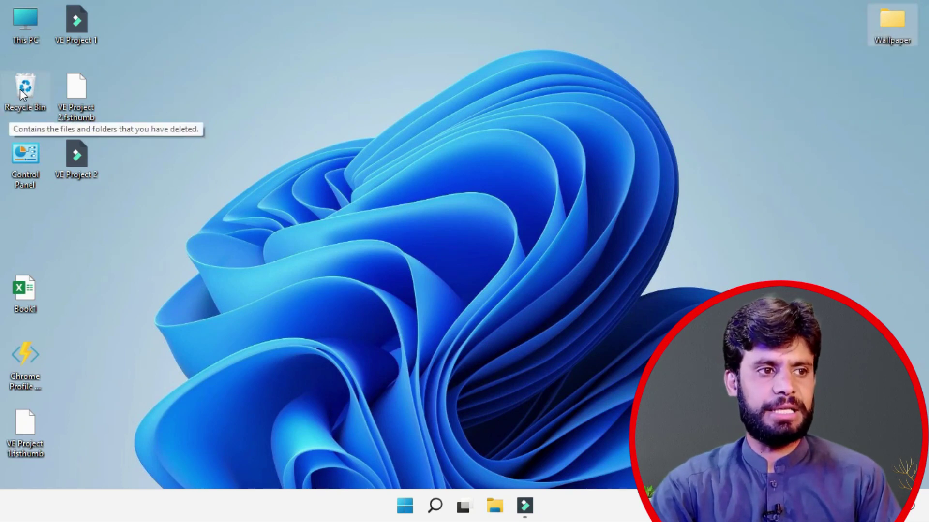
left_click_drag(22, 90, 754, 392)
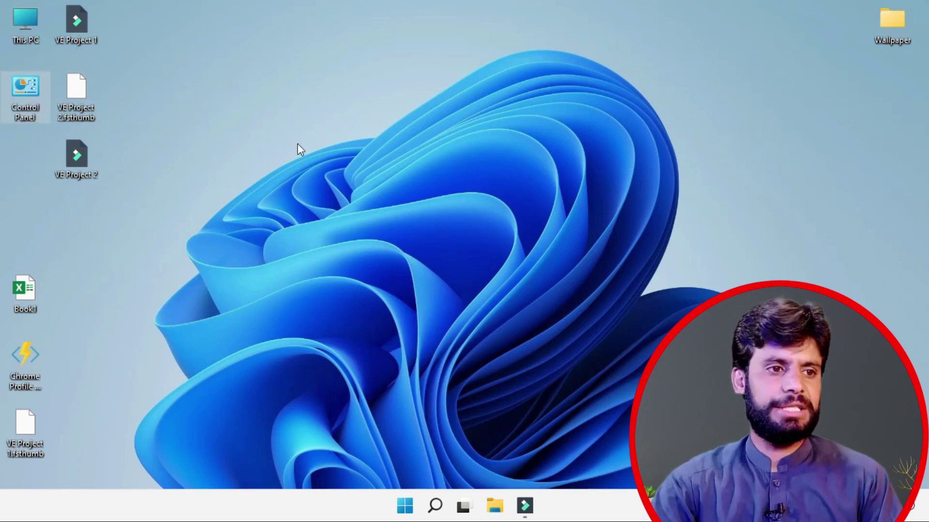
Step: Turn on Auto arrange icons and try dragging Wallpaper, VE Project 2 and Book1 elsewhere
right_click(228, 83)
mouse_move(290, 103)
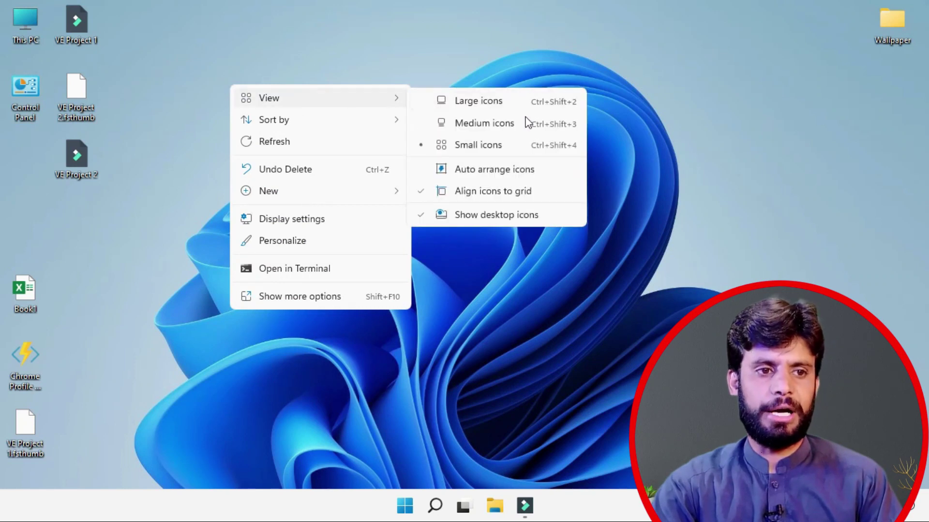
left_click(496, 170)
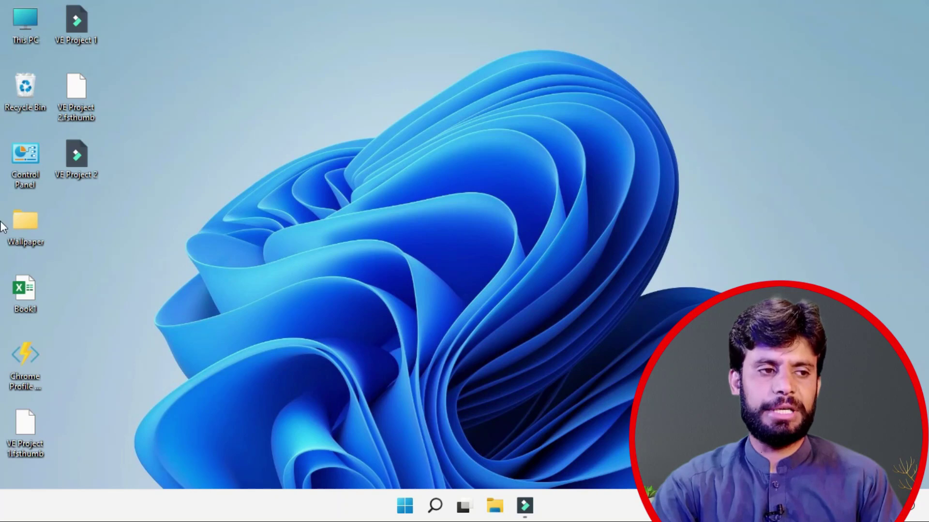
left_click_drag(33, 225, 136, 211)
left_click_drag(80, 166, 873, 216)
left_click_drag(23, 234, 874, 79)
left_click_drag(73, 93, 882, 42)
Step: Turn Auto arrange icons off, then move VE Project 2 and Control Panel up their columns
right_click(147, 101)
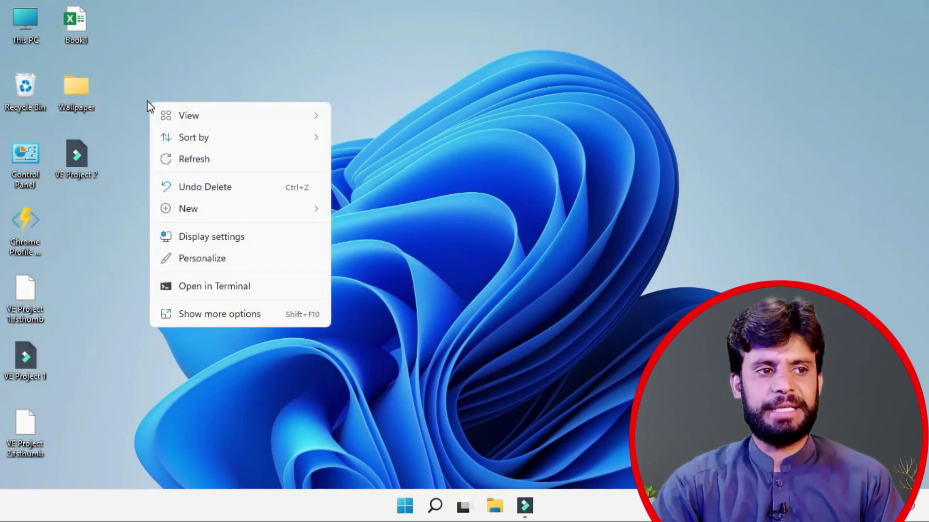
mouse_move(170, 117)
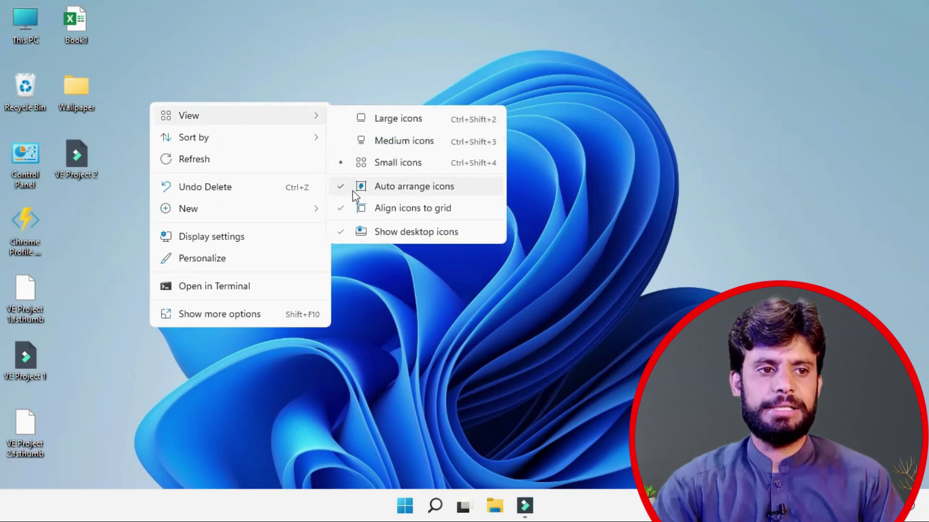
left_click(343, 192)
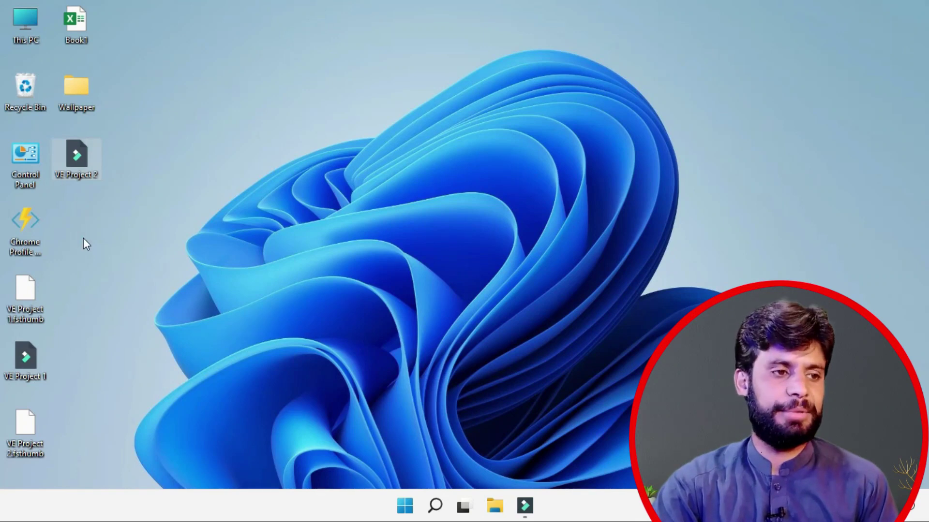
left_click_drag(75, 148, 75, 126)
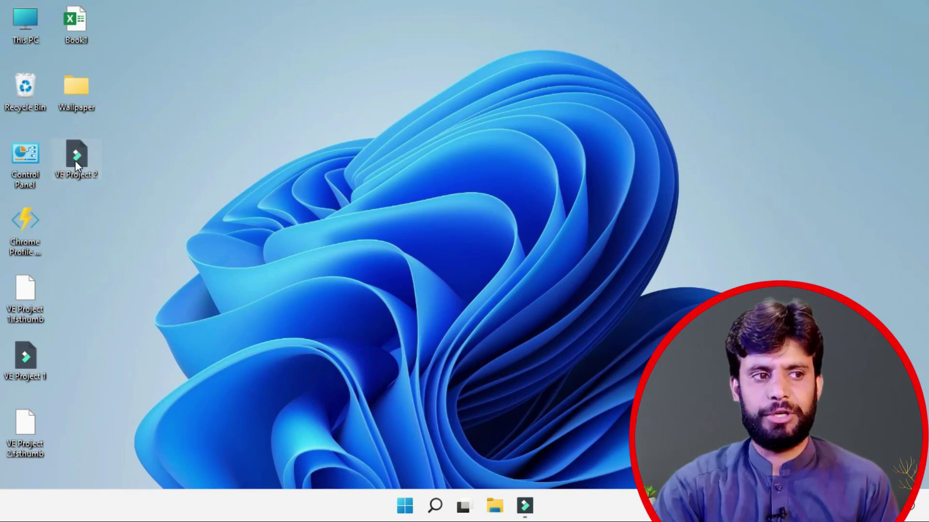
left_click_drag(16, 167, 21, 129)
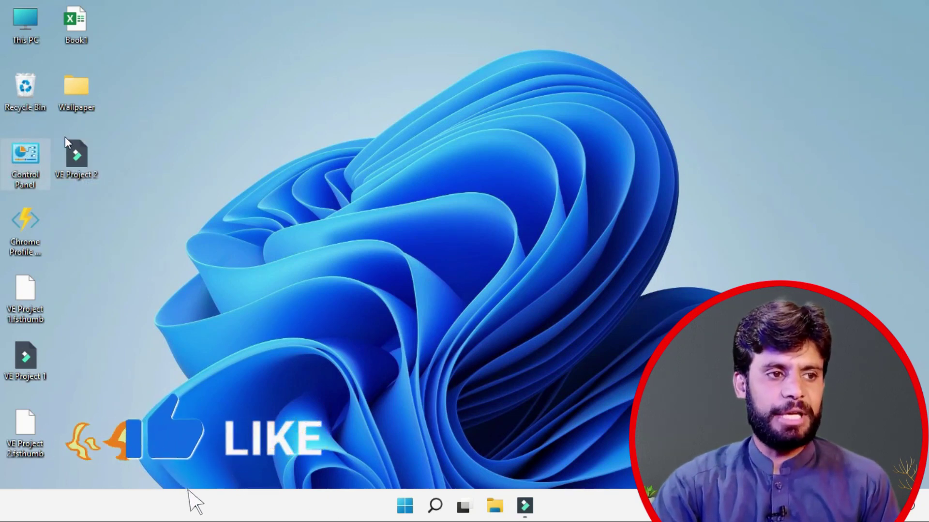
Step: Turn off Align icons to grid and place Control Panel overlapping the Recycle Bin
right_click(170, 82)
mouse_move(202, 98)
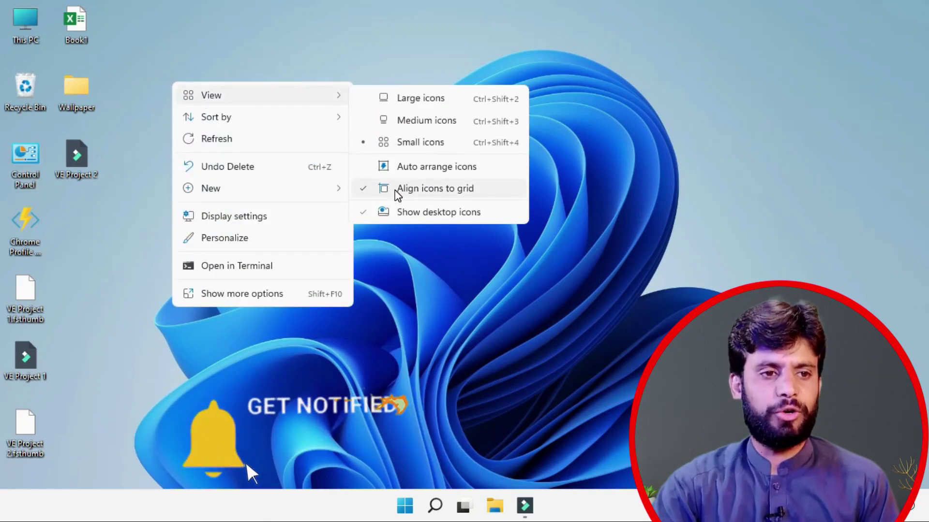
left_click(364, 190)
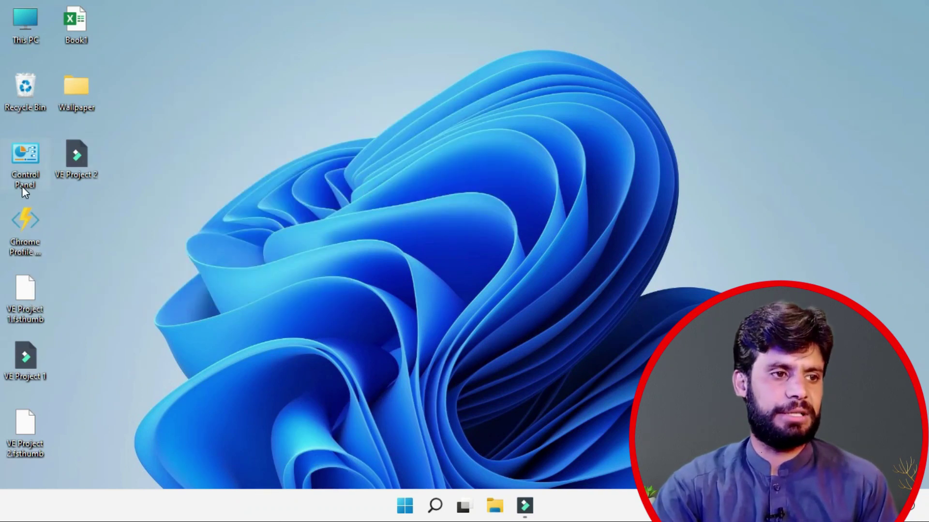
left_click_drag(20, 166, 22, 130)
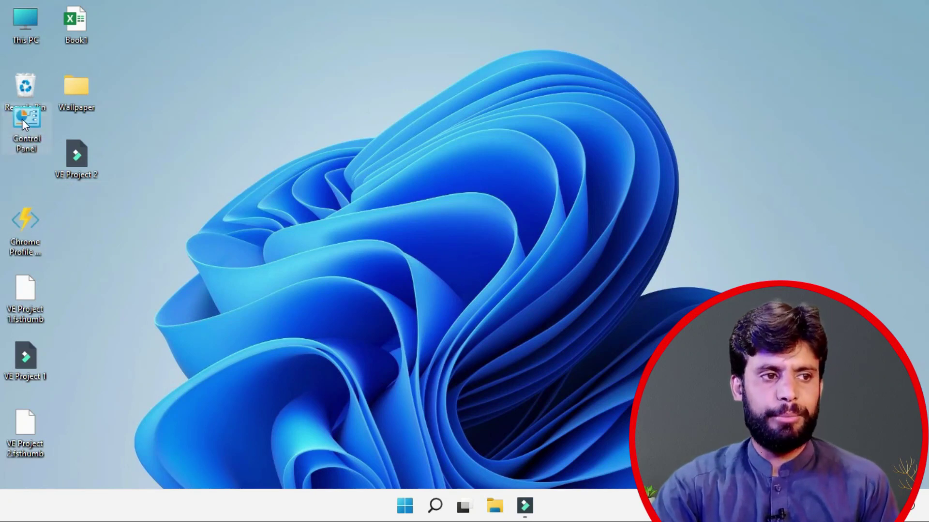
Step: Overlap VE Project 2 onto the Wallpaper folder and the VE Project 1 thumbnail onto Book1
left_click(83, 164)
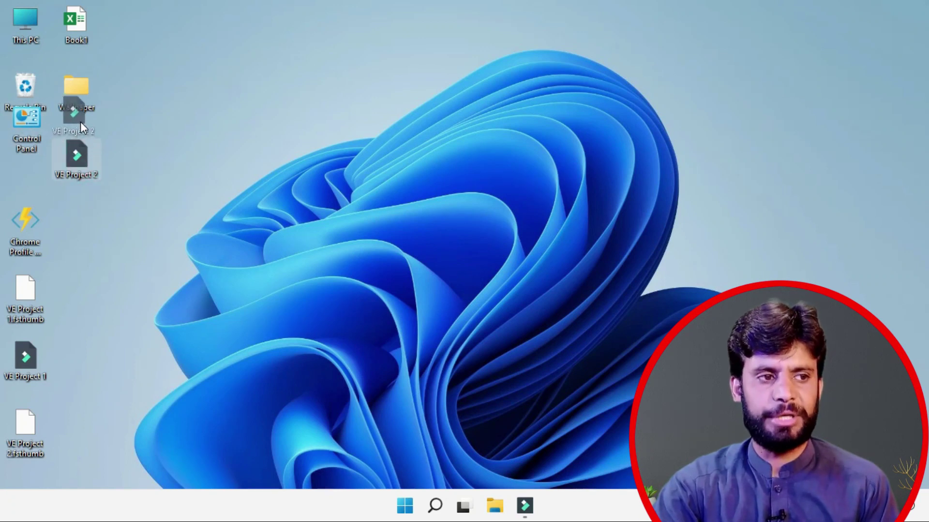
left_click_drag(81, 120, 81, 108)
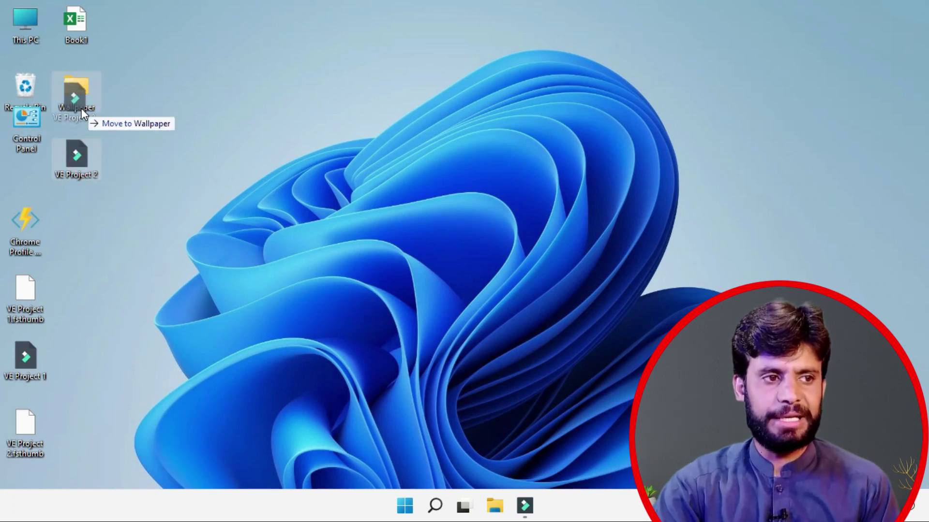
left_click_drag(81, 108, 81, 116)
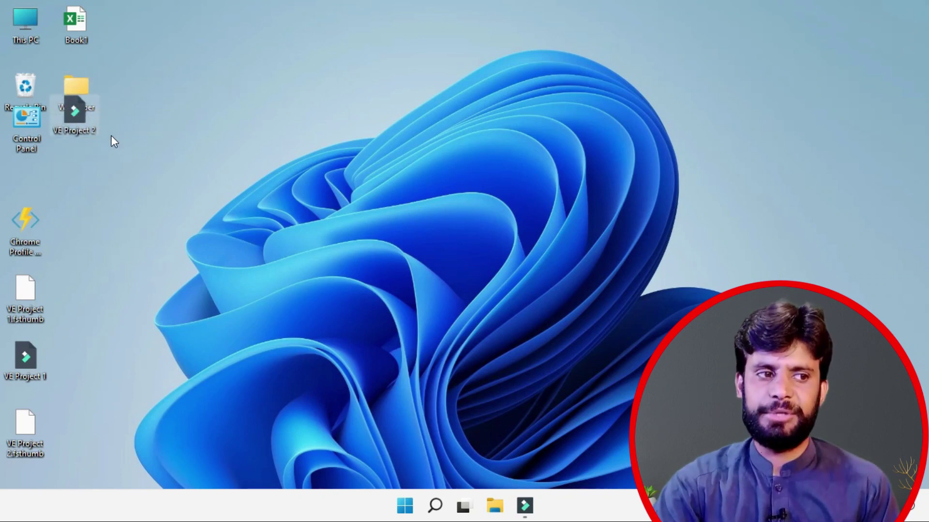
left_click_drag(23, 291, 72, 41)
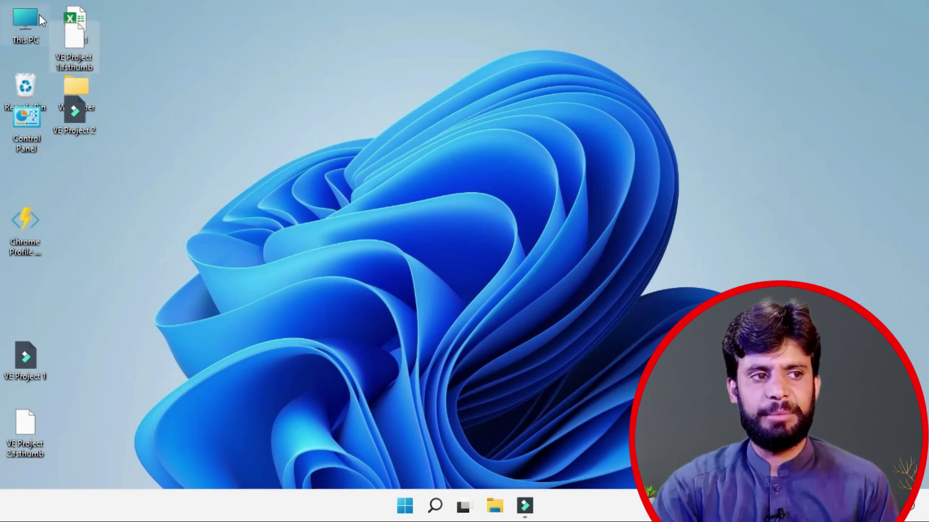
Step: Re-enable Align icons to grid so the overlapping icons snap into separate slots
right_click(170, 58)
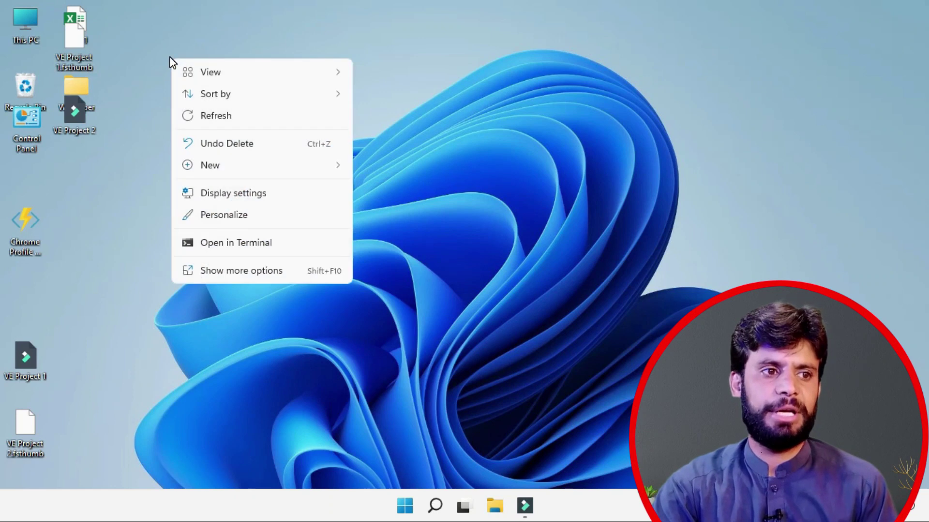
mouse_move(201, 75)
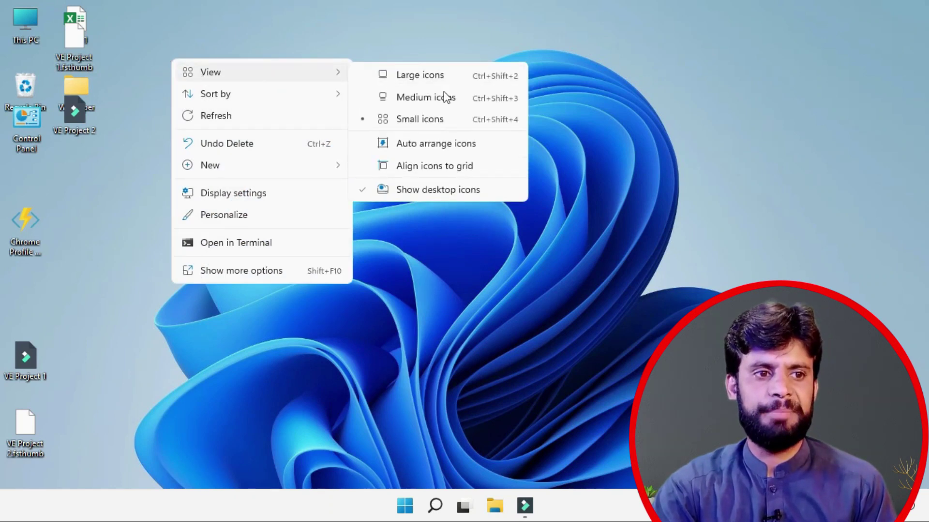
left_click(377, 164)
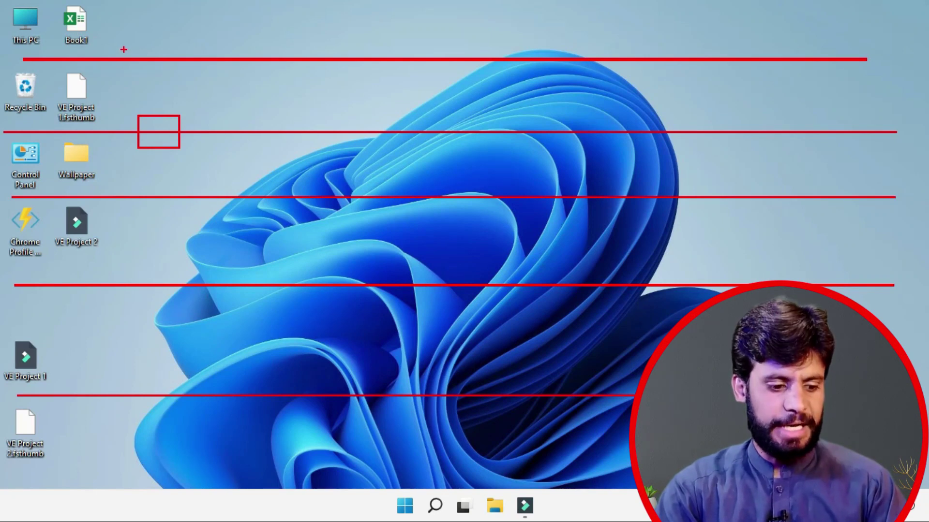
Step: Outline several top-row grid slots on screen for explanation, then clear the annotations
left_click_drag(126, 39, 179, 73)
left_click_drag(280, 41, 324, 78)
left_click_drag(455, 43, 548, 76)
left_click_drag(839, 7, 887, 42)
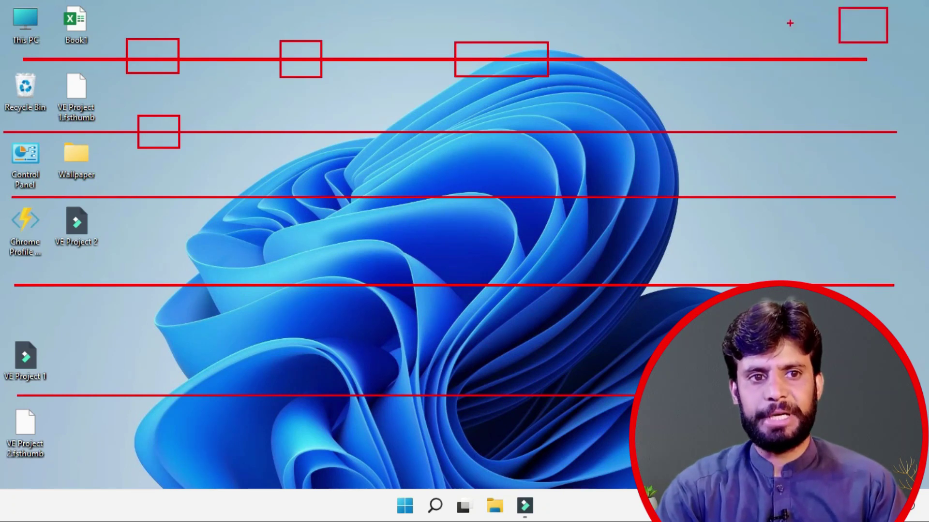
left_click_drag(723, 9, 781, 43)
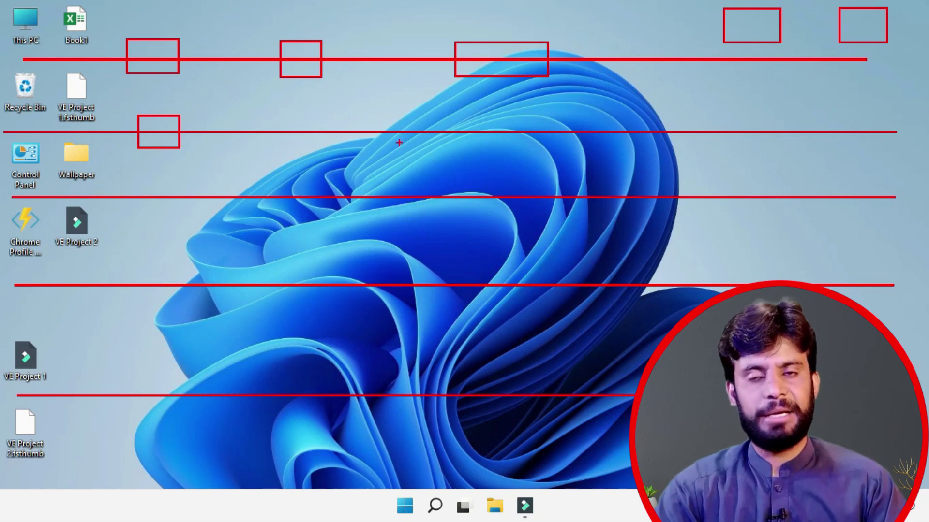
key("Escape")
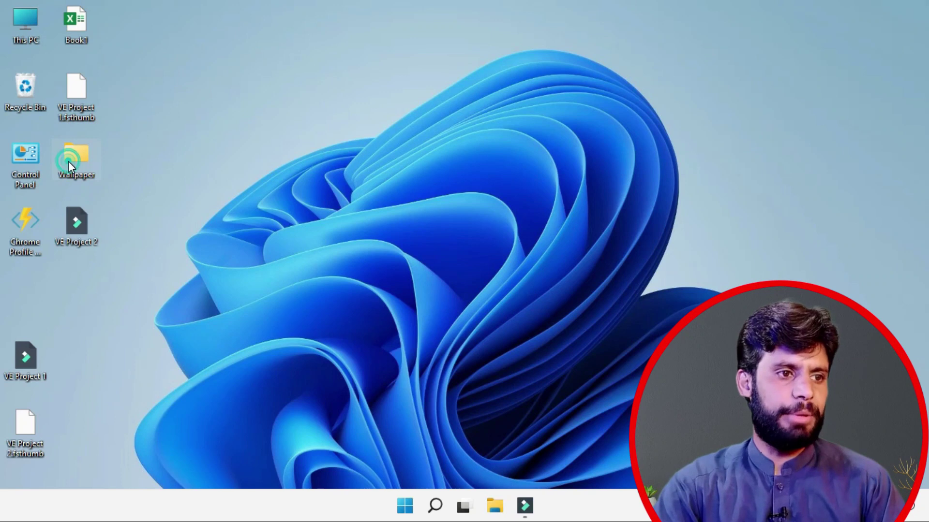
Step: Move the Wallpaper folder to the top row and Chrome Profile Generator to the top-right corner
left_click_drag(144, 137, 148, 131)
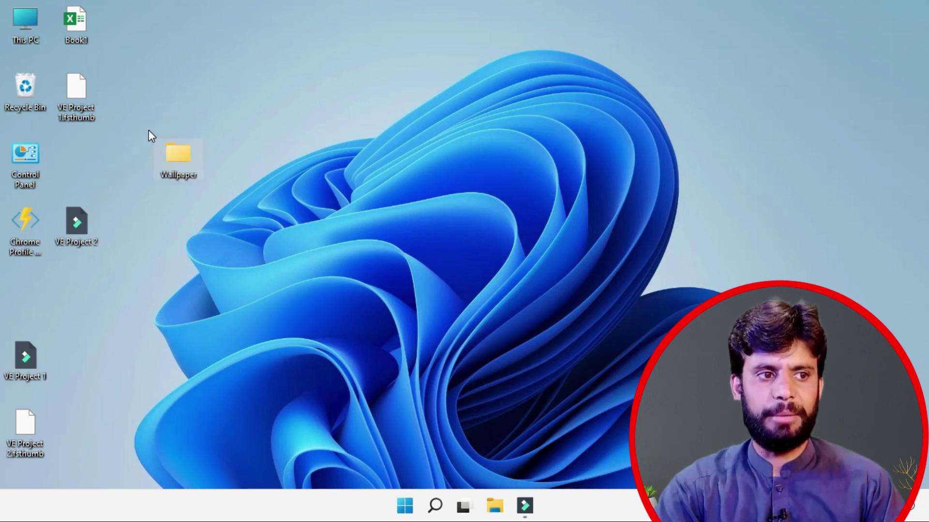
left_click_drag(197, 172, 163, 102)
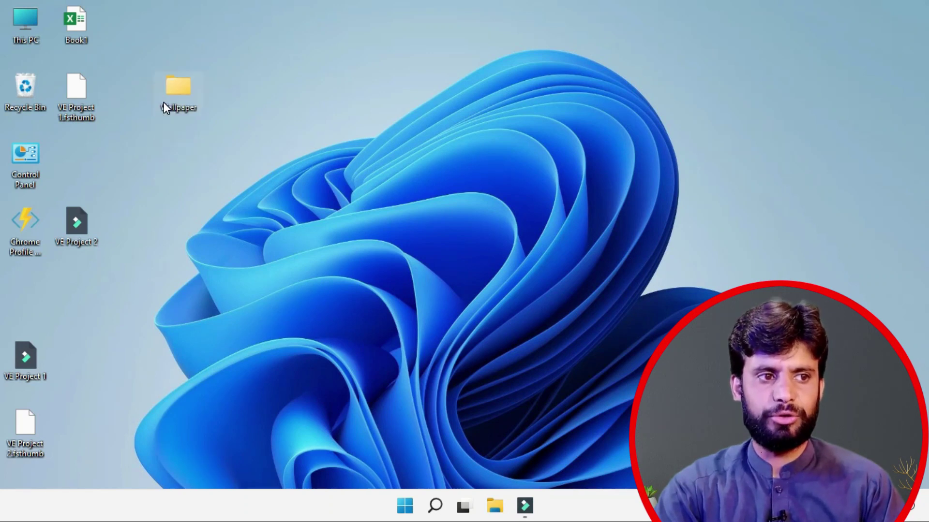
left_click_drag(16, 227, 869, 106)
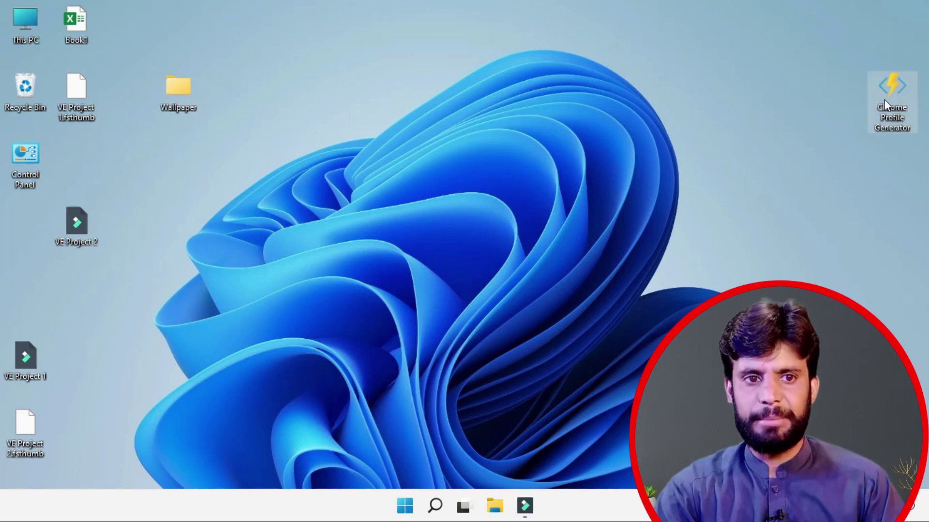
left_click_drag(894, 75, 892, 25)
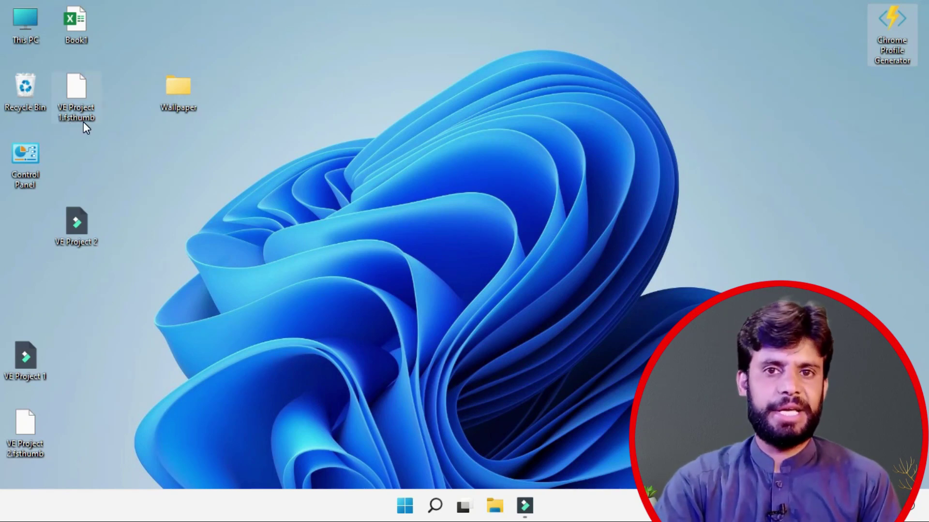
mouse_move(91, 131)
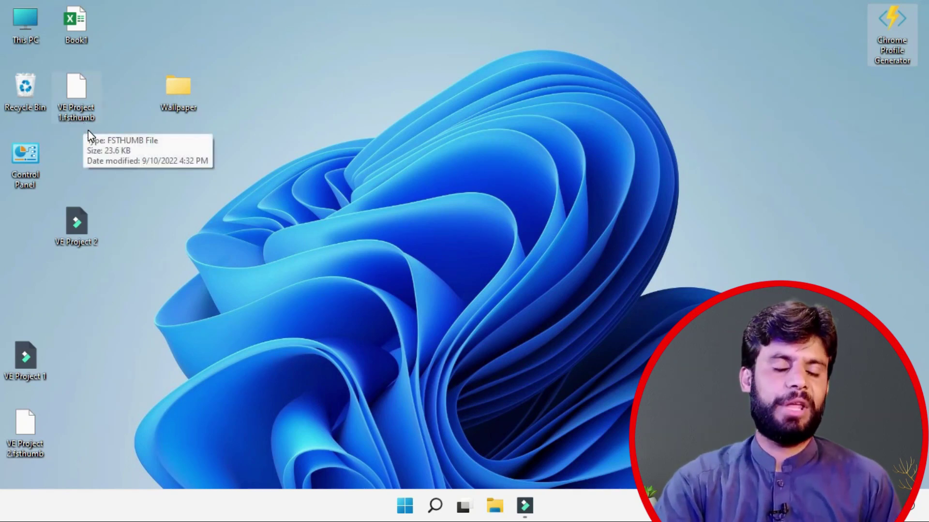
right_click(244, 55)
mouse_move(291, 68)
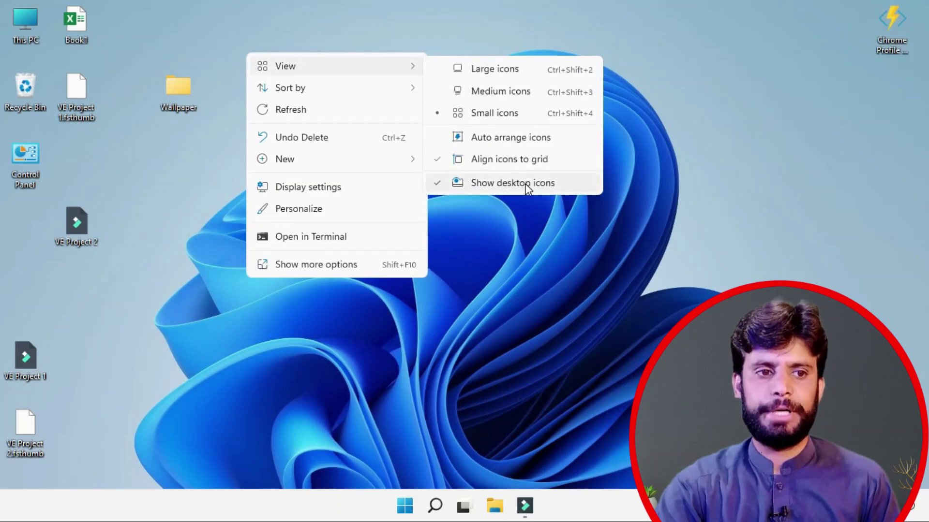
left_click(527, 186)
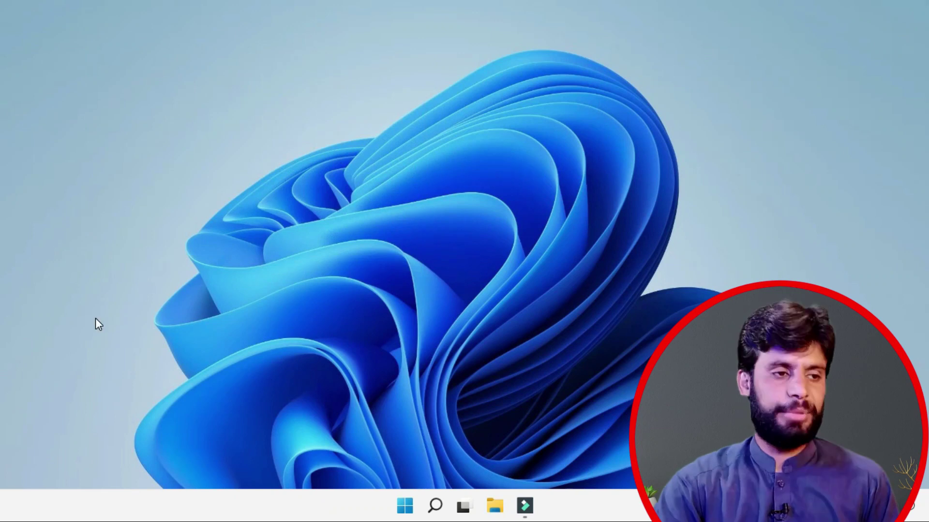
right_click(215, 78)
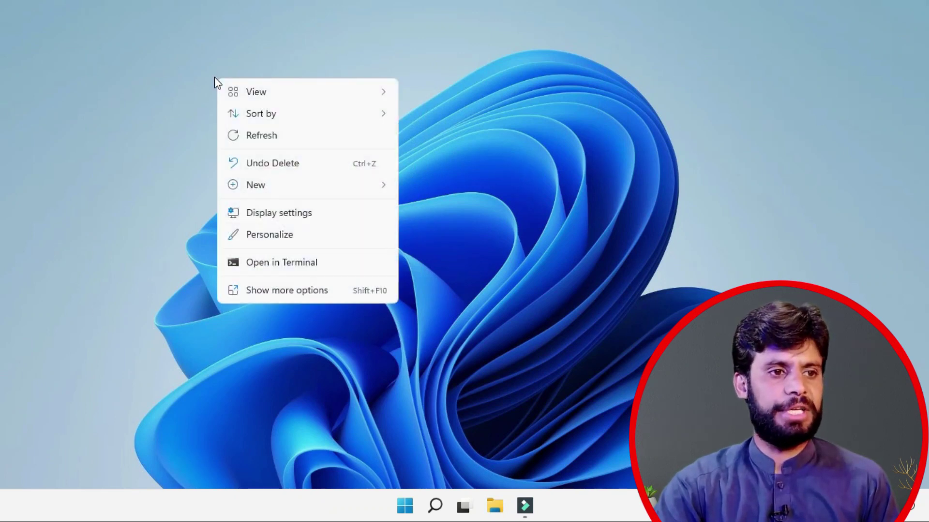
mouse_move(328, 100)
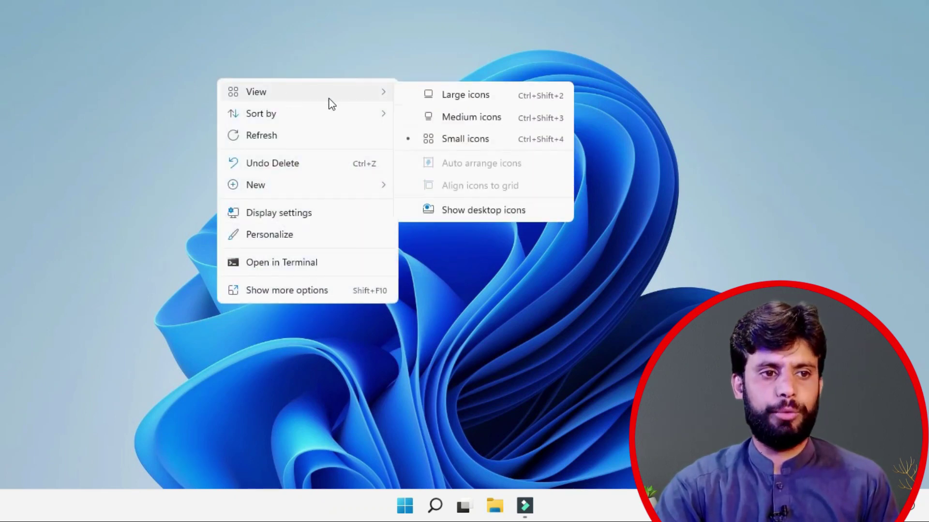
left_click(481, 211)
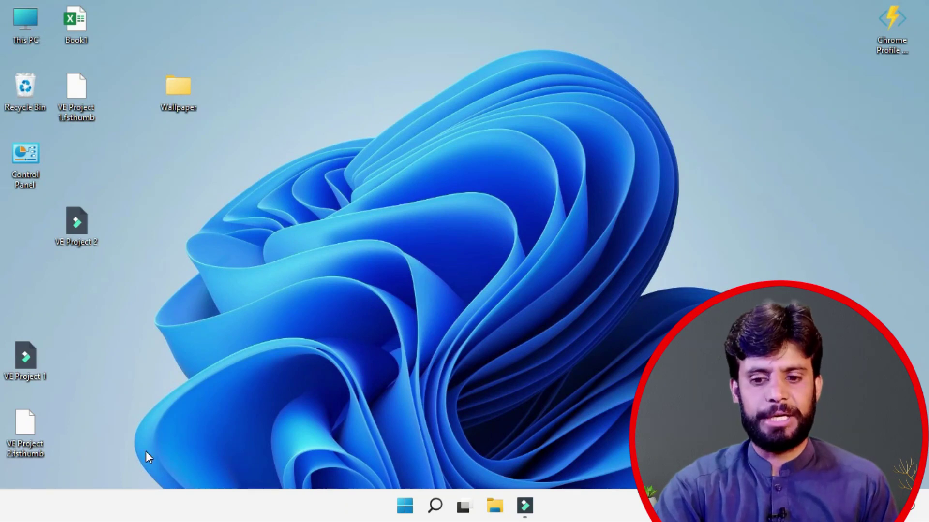
Step: Create a new desktop folder via New > Folder, keeping the default name New folder
right_click(145, 189)
mouse_move(192, 300)
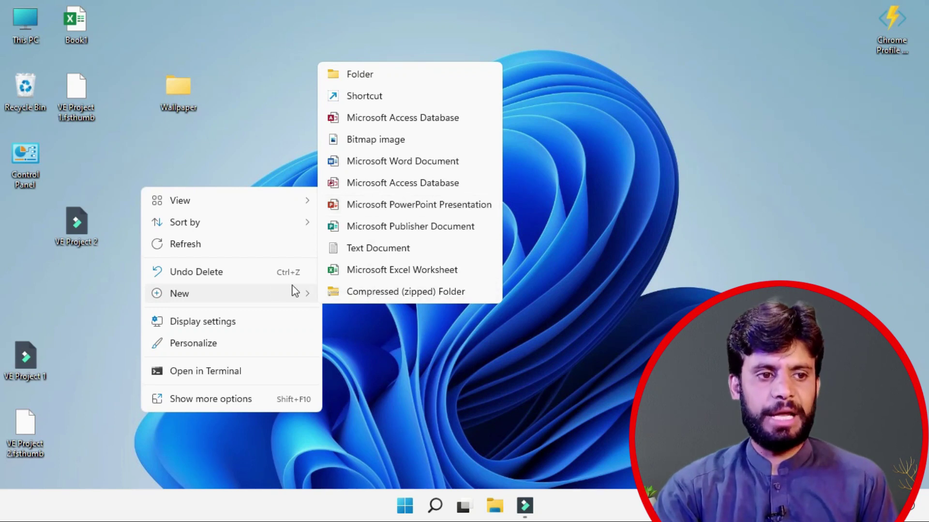
left_click(354, 79)
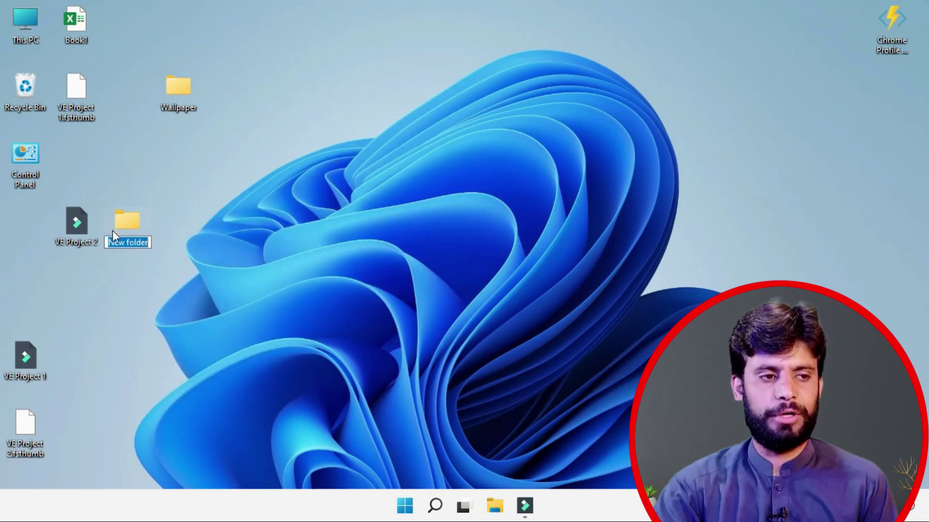
left_click(193, 140)
right_click(193, 141)
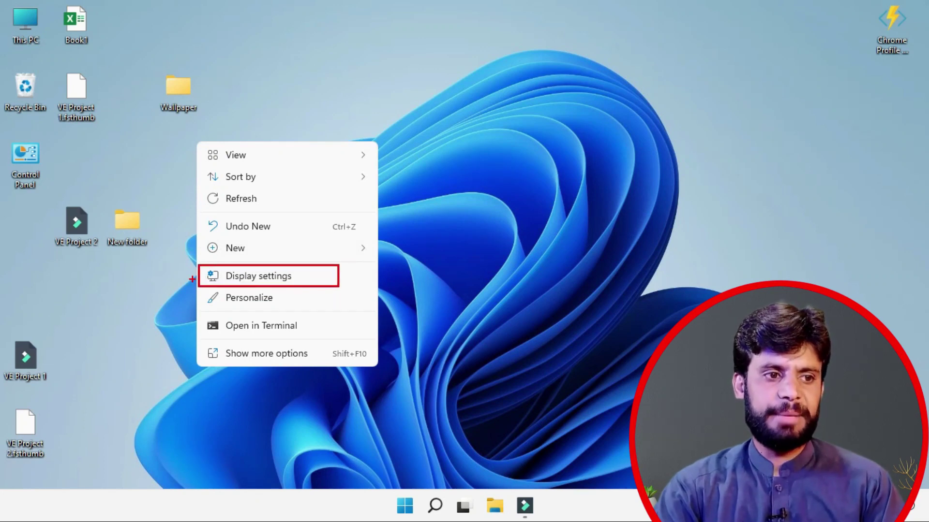
key("Escape")
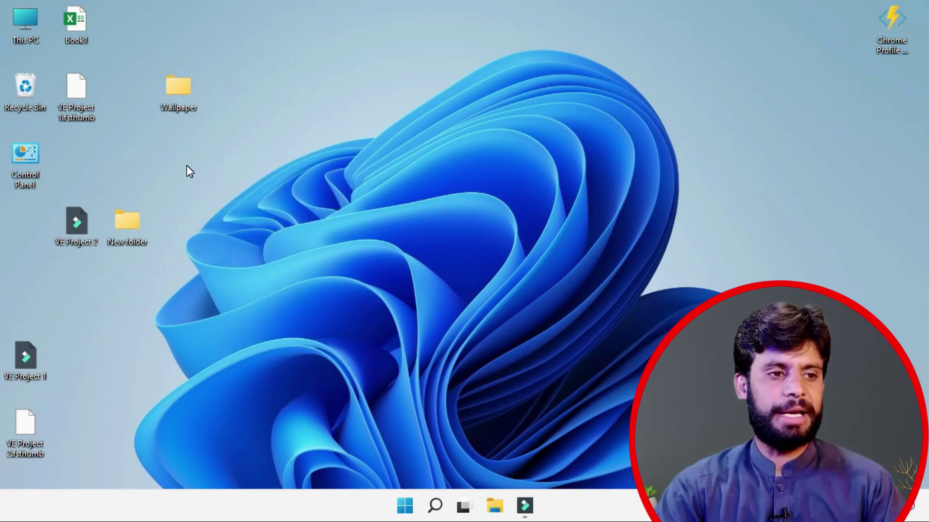
right_click(187, 166)
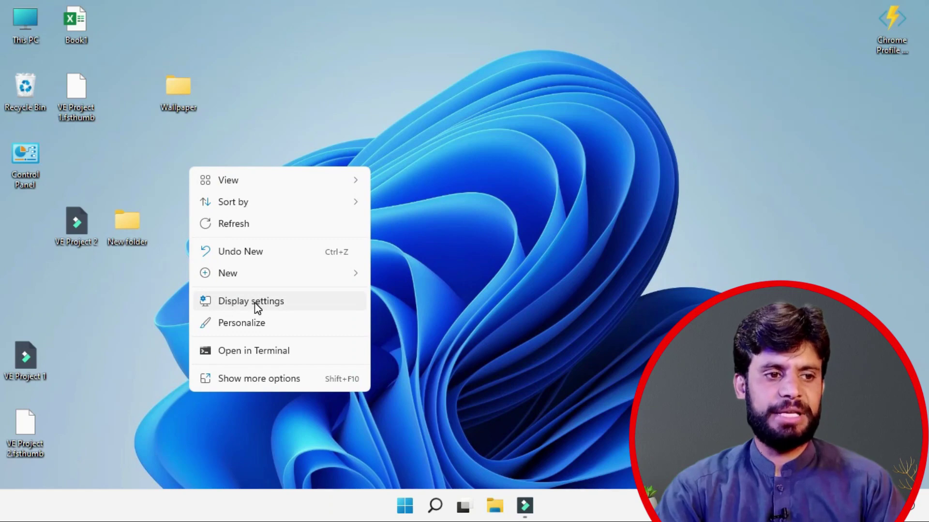
Step: In Display settings, set brightness to 100 and toggle Night light
left_click(254, 303)
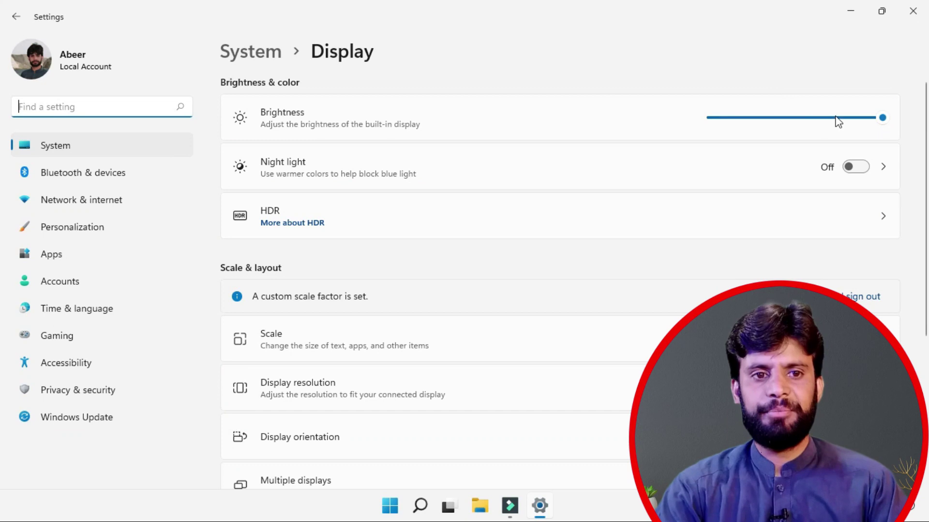
mouse_move(881, 123)
left_mouse_down()
mouse_move(796, 130)
mouse_move(893, 135)
left_mouse_up()
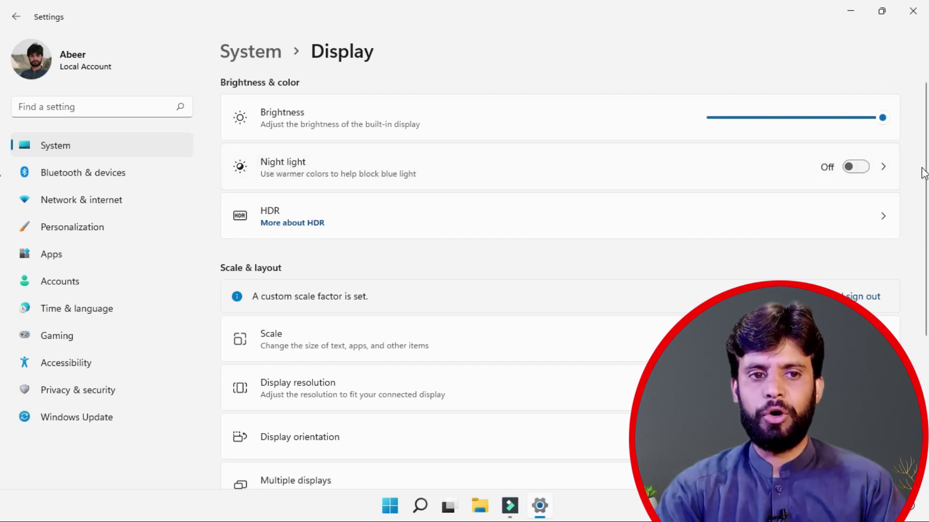
left_click(859, 169)
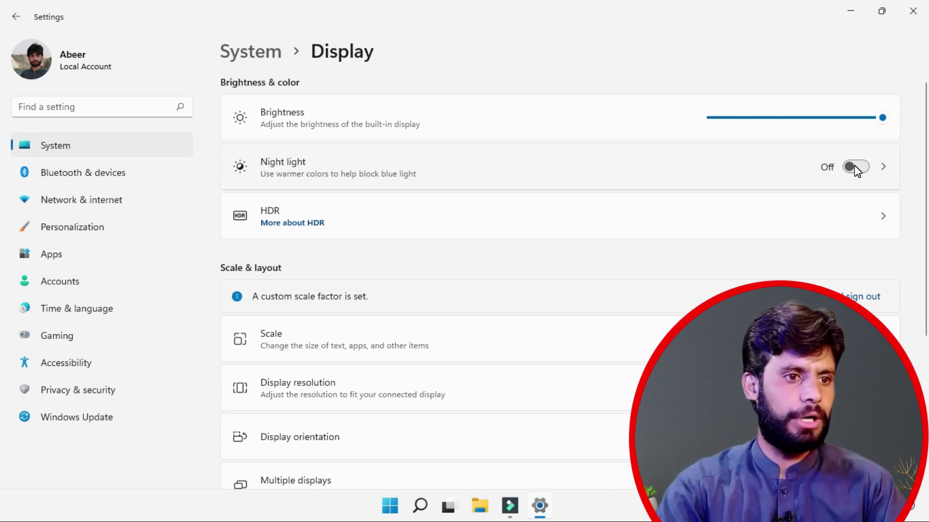
Step: Try Landscape (flipped) display orientation, then revert to the original orientation
scroll(321, 358, "down", 1)
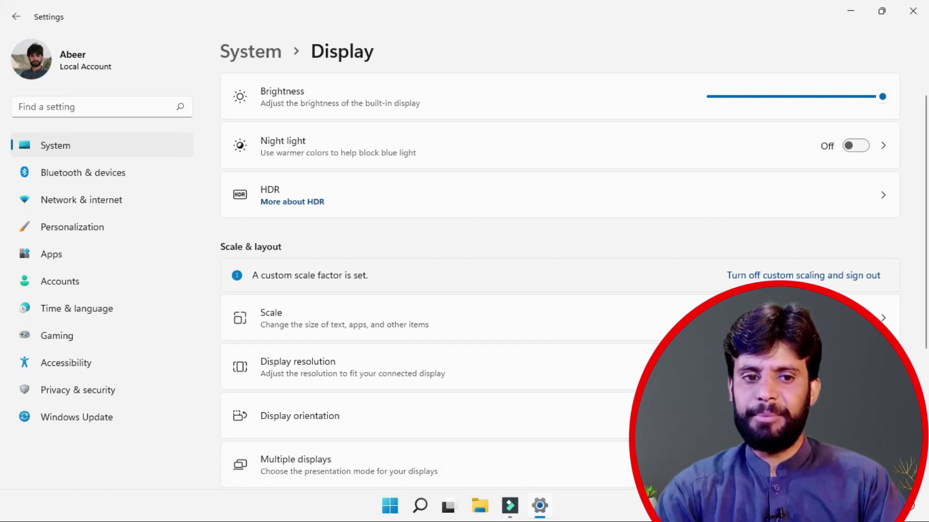
left_click(822, 448)
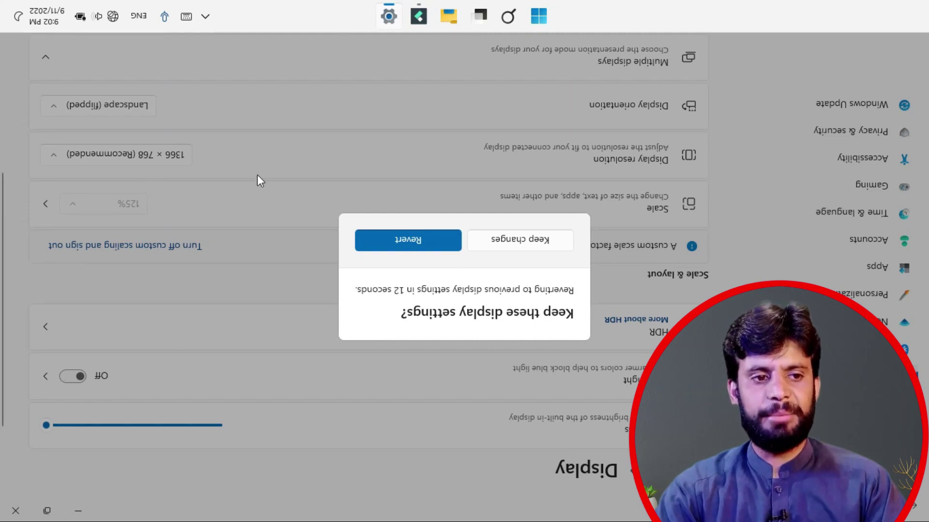
left_click(408, 239)
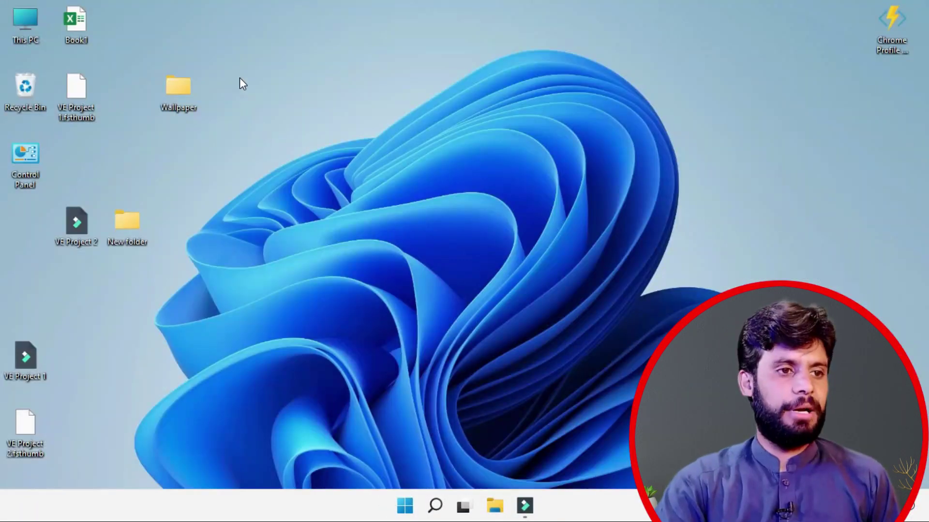
right_click(240, 79)
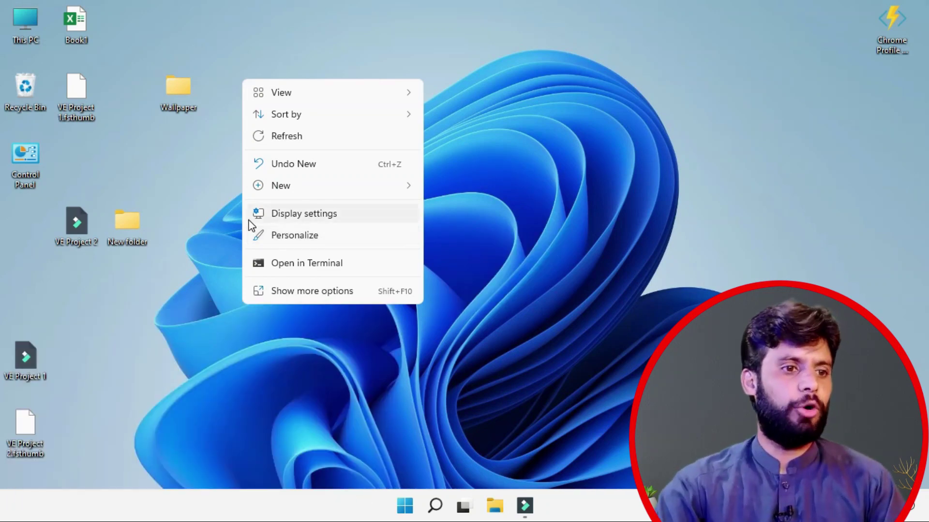
left_click(285, 267)
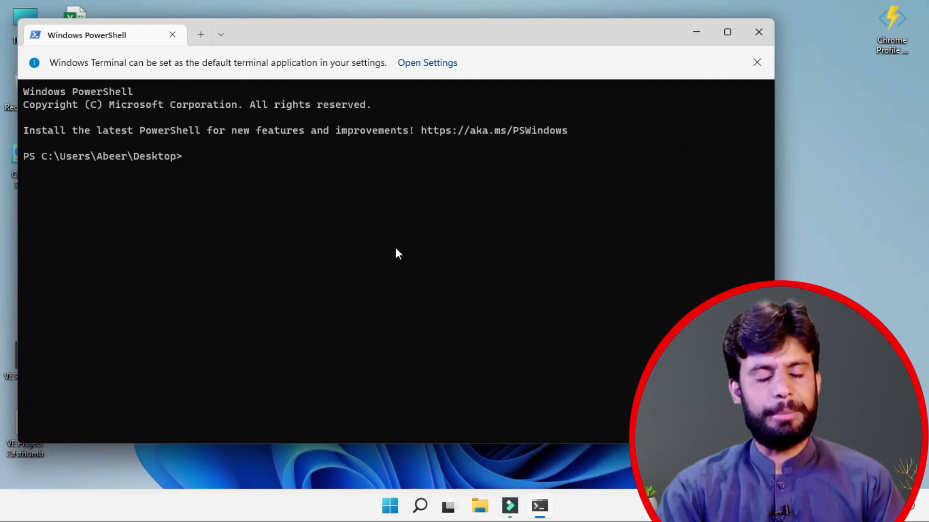
left_click(758, 32)
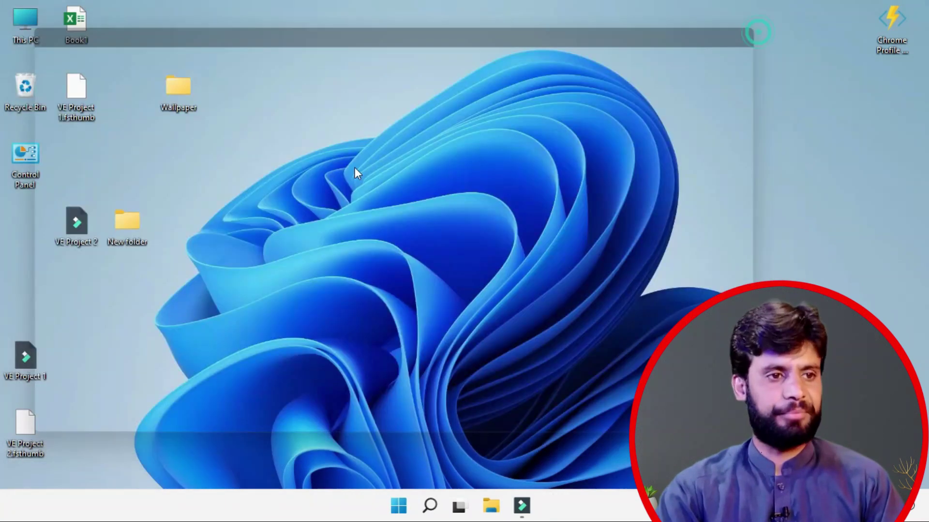
right_click(255, 131)
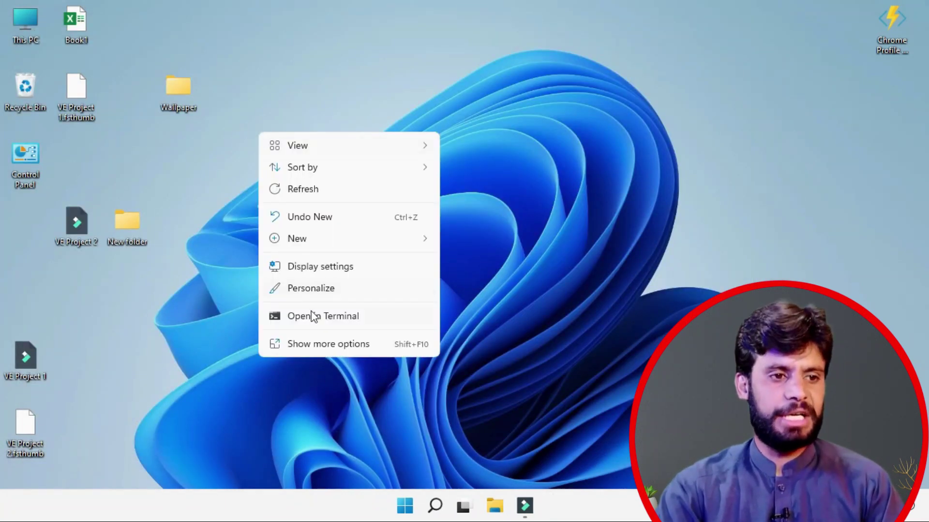
left_click(305, 342)
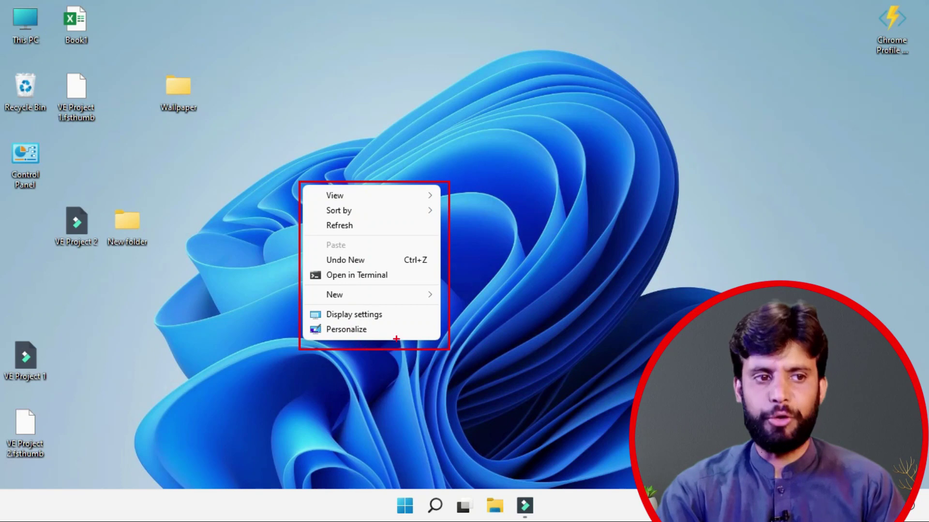
key("Escape")
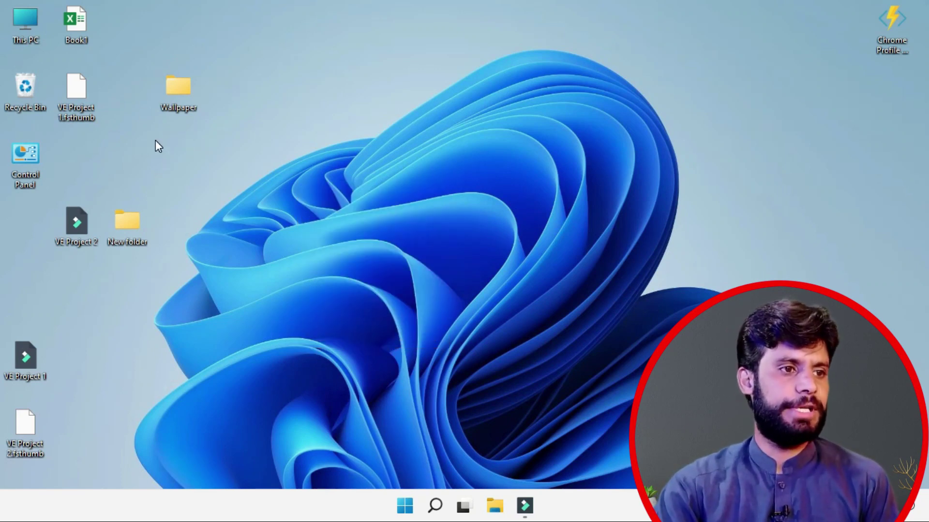
Step: Check Book1's Open with apps, then expand its menu via Show more options
right_click(80, 18)
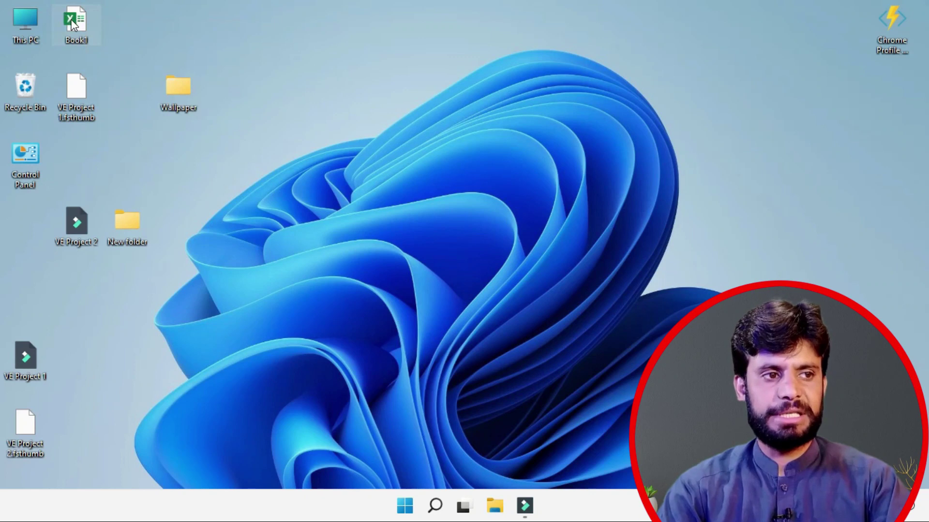
right_click(72, 24)
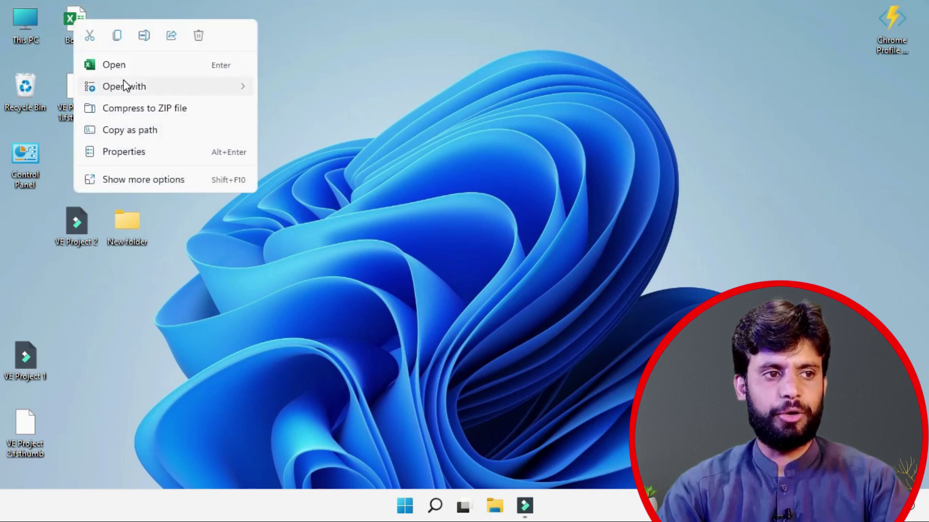
mouse_move(130, 89)
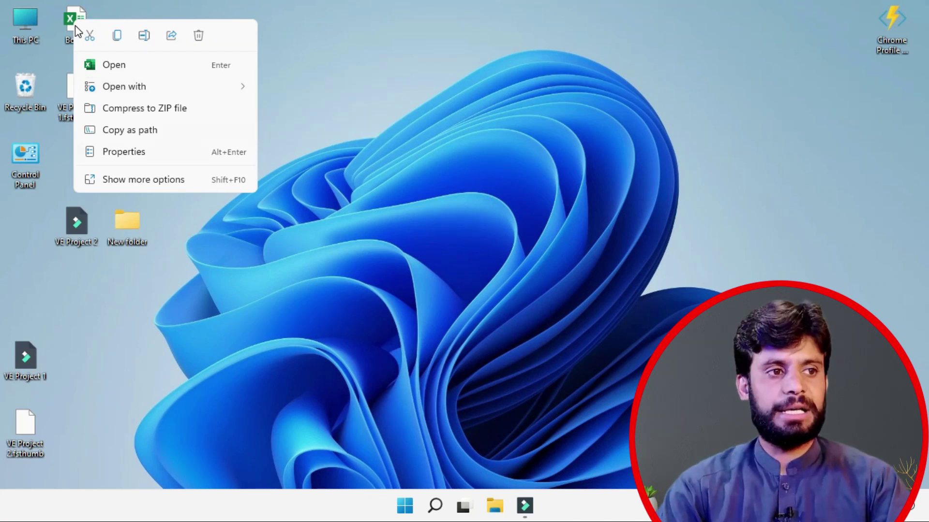
left_click(115, 180)
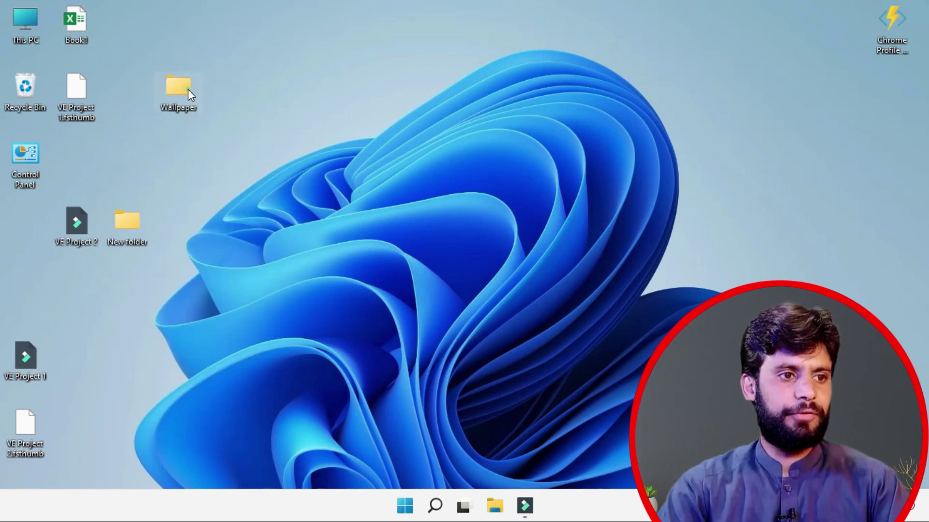
Step: In the Wallpaper folder, set image 1 (1) as the desktop background and minimize Explorer
double_click(188, 91)
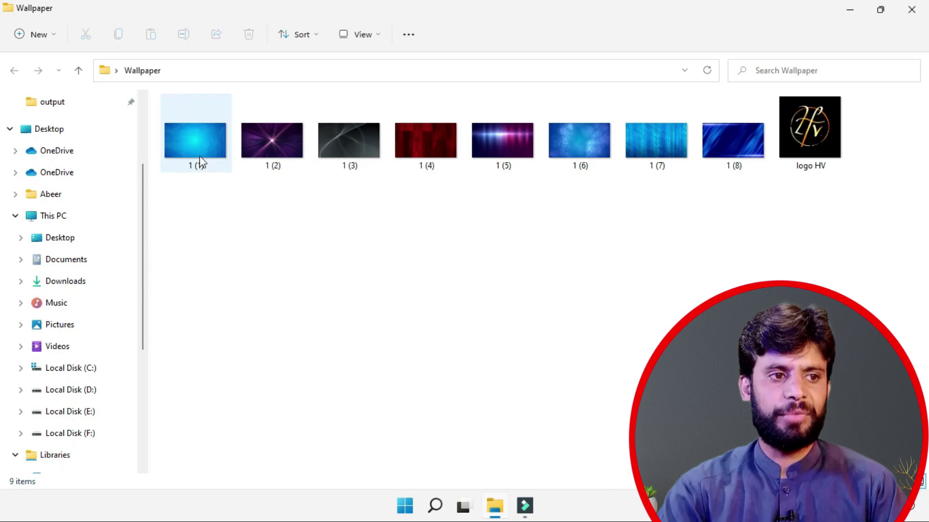
right_click(195, 151)
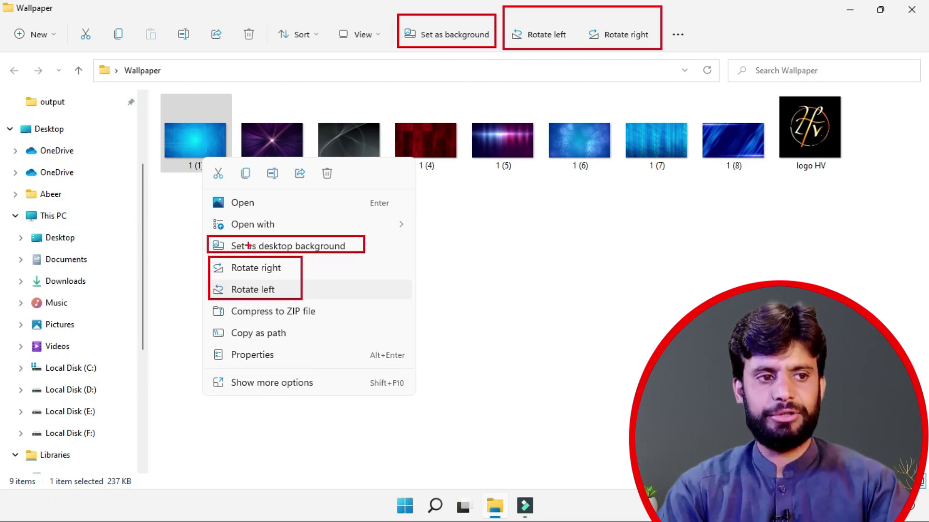
left_click(248, 246)
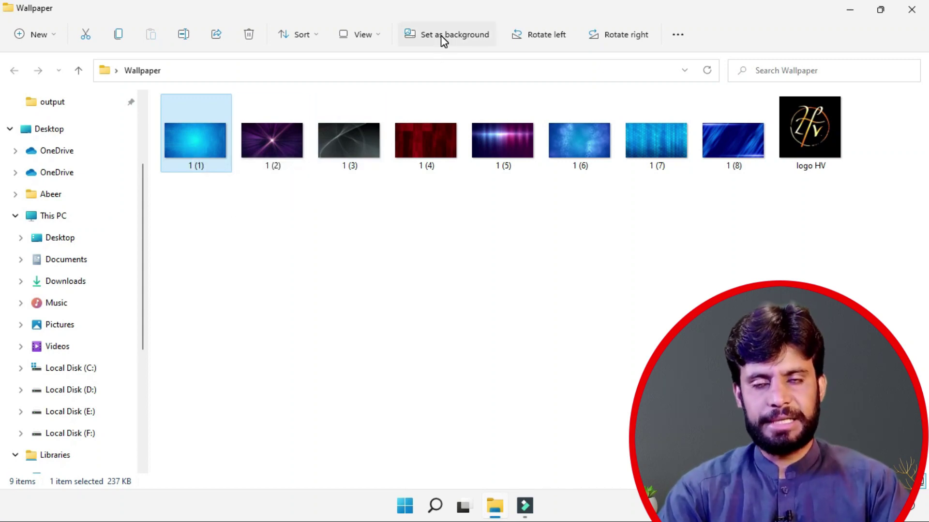
right_click(194, 136)
left_click(246, 226)
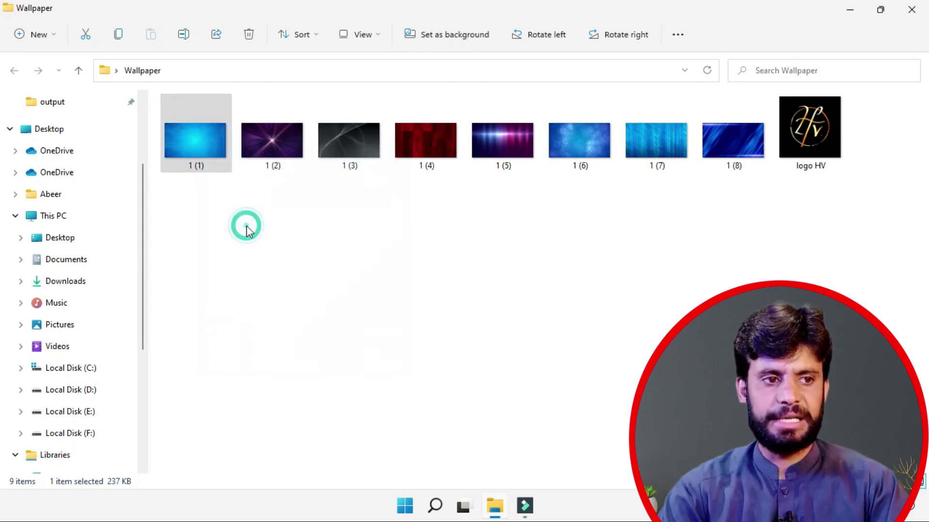
left_click(849, 11)
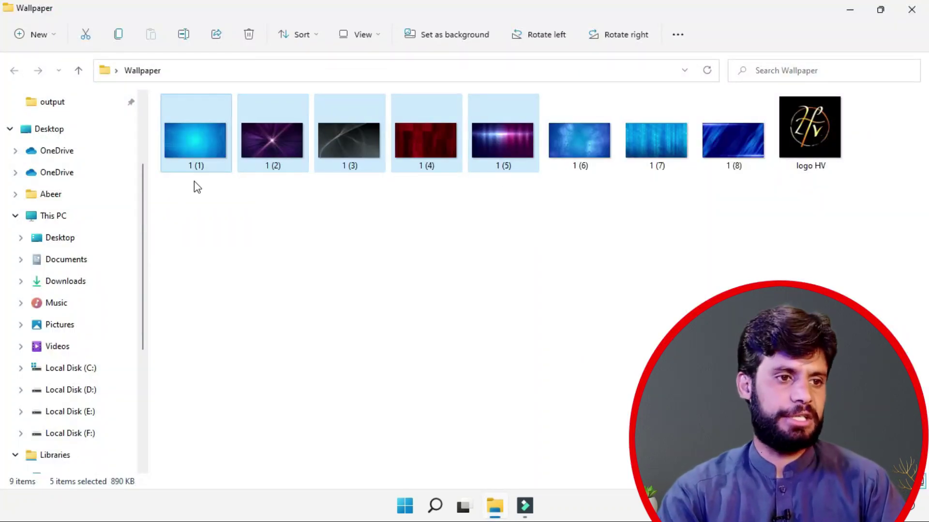
Step: Open the five selected wallpapers' context menu and expand it with Show more options
right_click(185, 152)
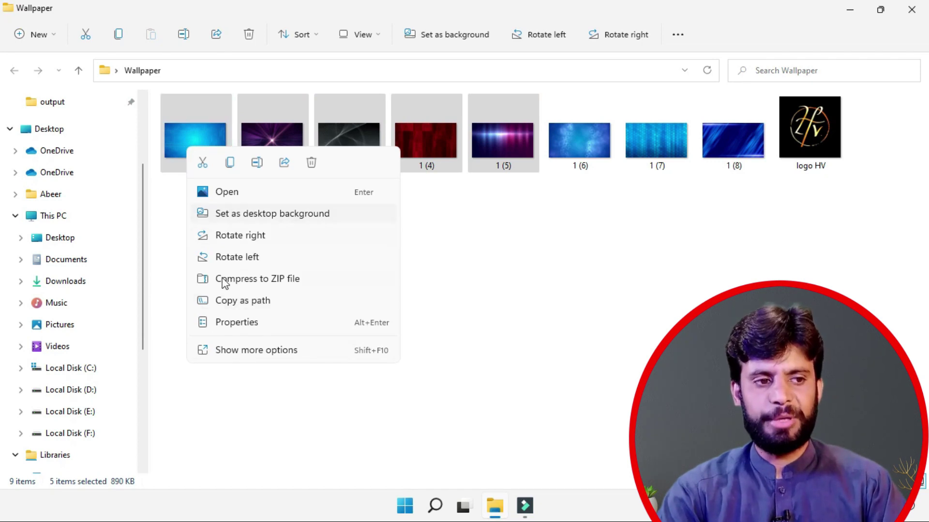
left_click(232, 354)
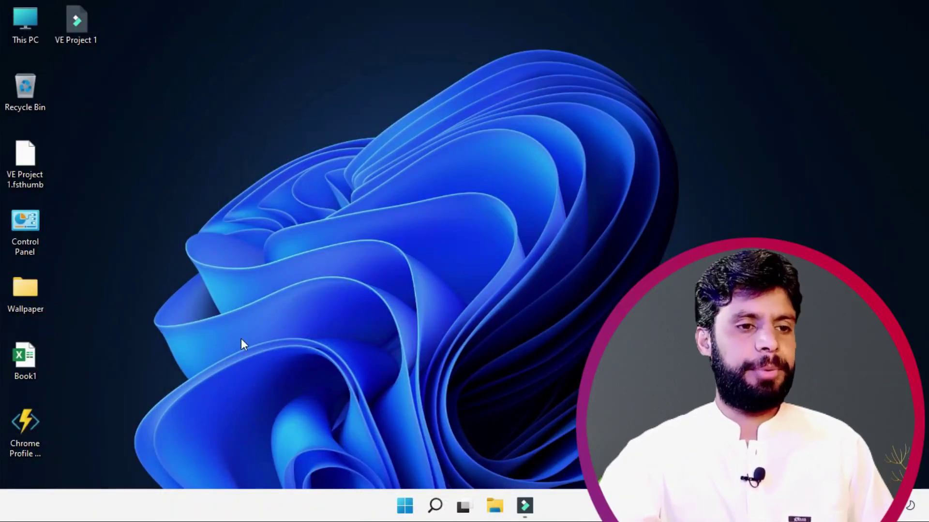
Step: Open Settings from the Start button's quick links and go to Accounts > Sign-in options
left_click(405, 507)
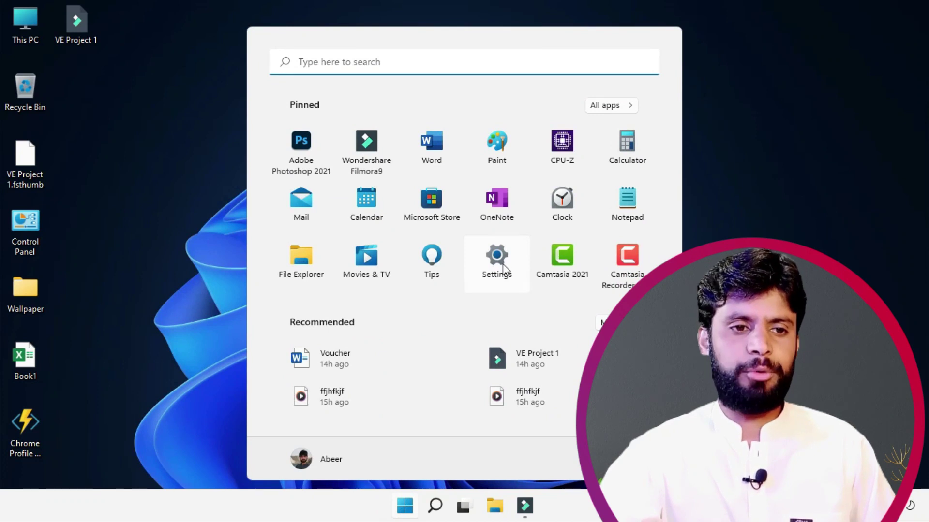
right_click(406, 509)
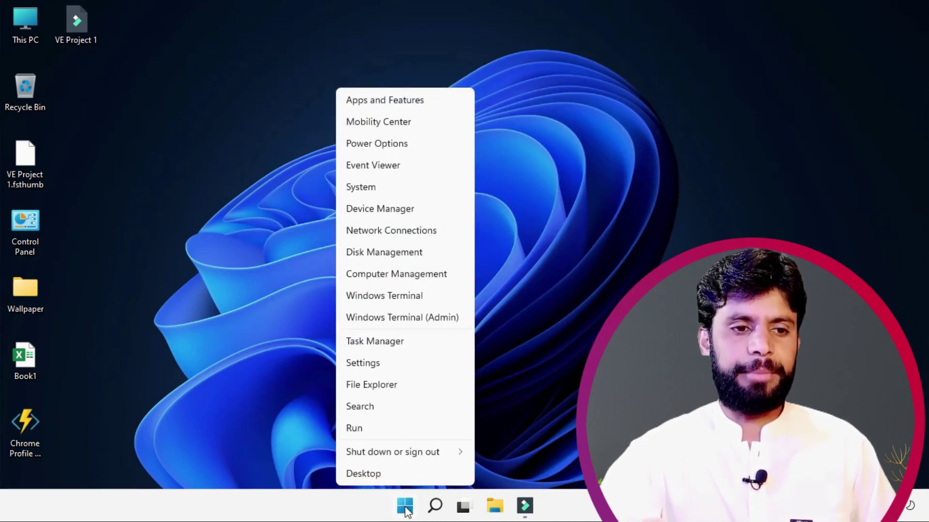
left_click(367, 364)
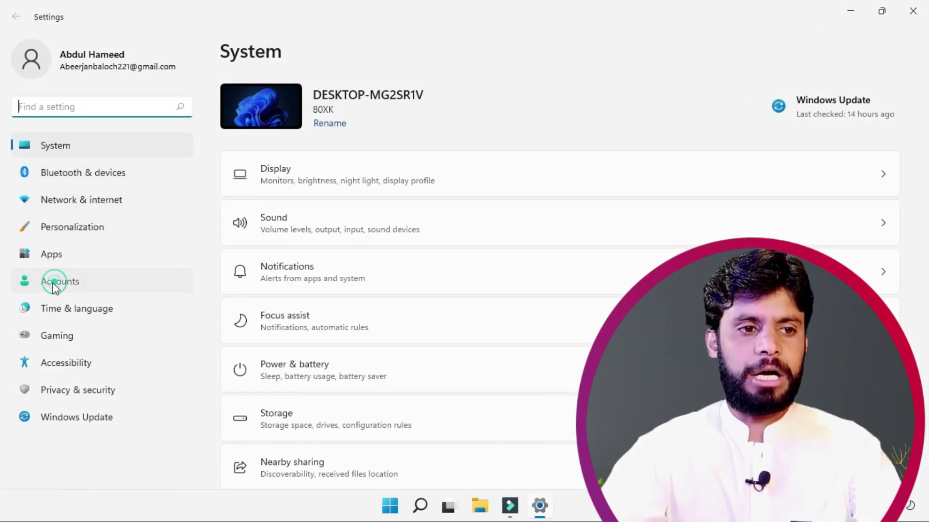
left_click(77, 287)
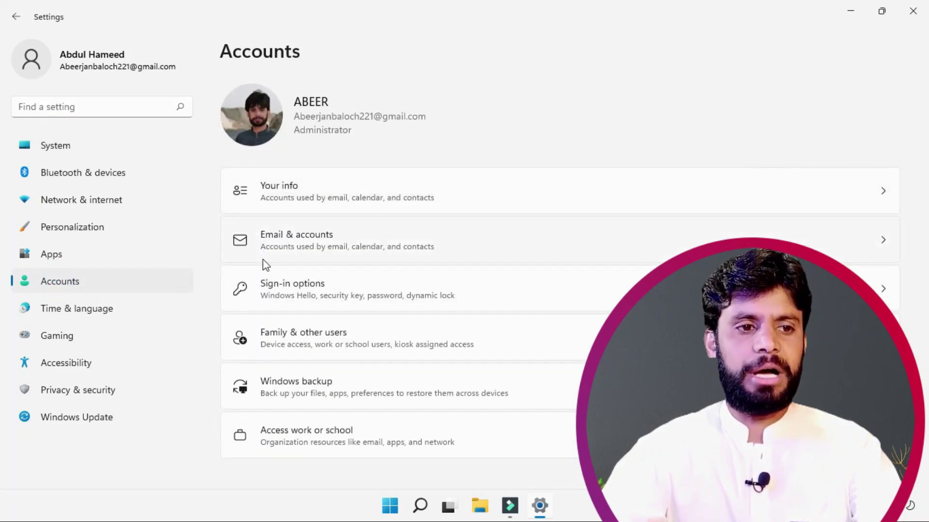
left_click(280, 291)
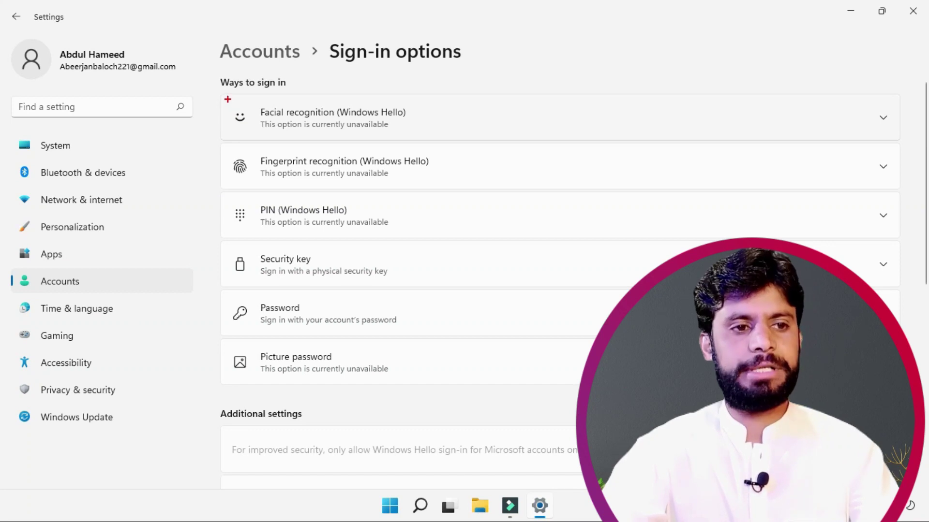
Step: Highlight the listed sign-in methods on screen, then expand the Password option
mouse_move(224, 94)
left_mouse_down()
mouse_move(249, 123)
mouse_move(448, 141)
left_mouse_up()
left_click_drag(224, 146, 458, 189)
mouse_move(204, 189)
left_mouse_down()
mouse_move(303, 242)
mouse_move(424, 242)
left_mouse_up()
left_click_drag(207, 251, 354, 287)
mouse_move(223, 291)
left_mouse_down()
mouse_move(252, 309)
mouse_move(401, 323)
left_mouse_up()
left_click_drag(217, 337, 424, 376)
key("Escape")
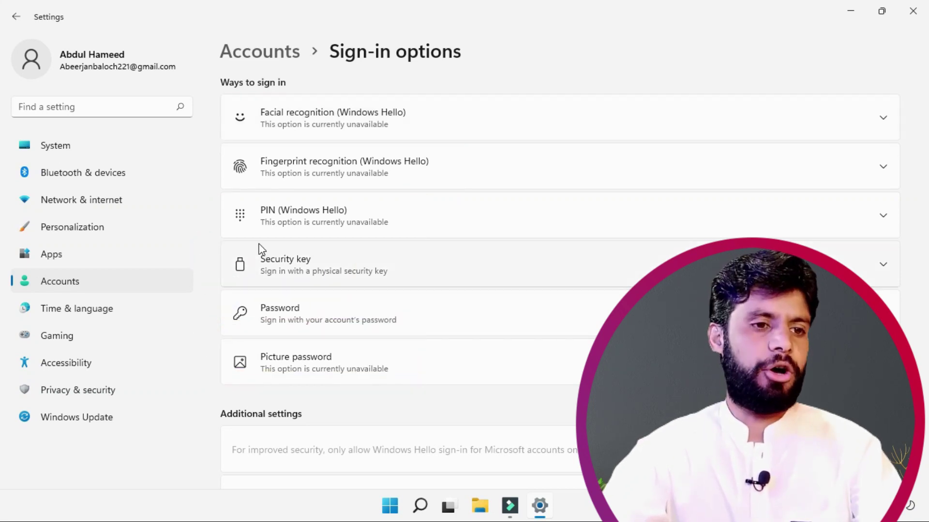
left_click(282, 315)
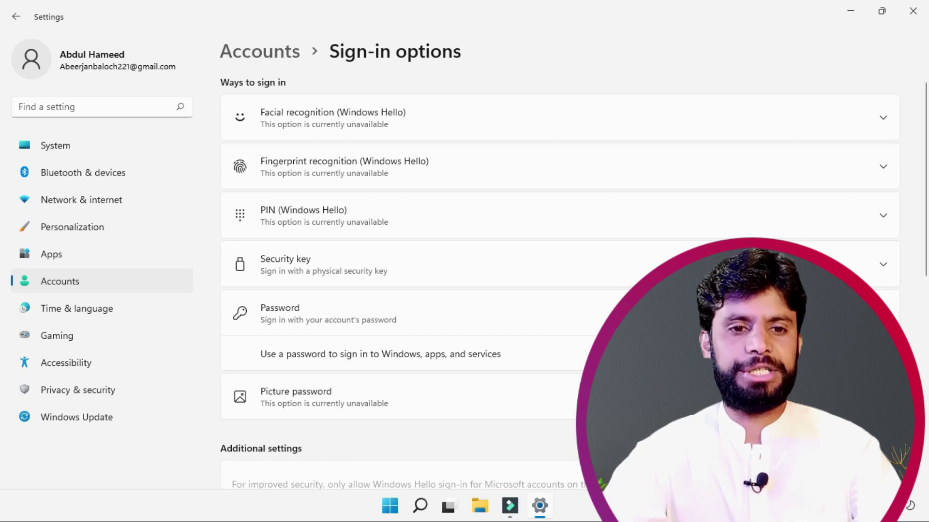
Step: Create an account password with a confirmation and a password hint, then lock the PC with Win+L
left_click(840, 354)
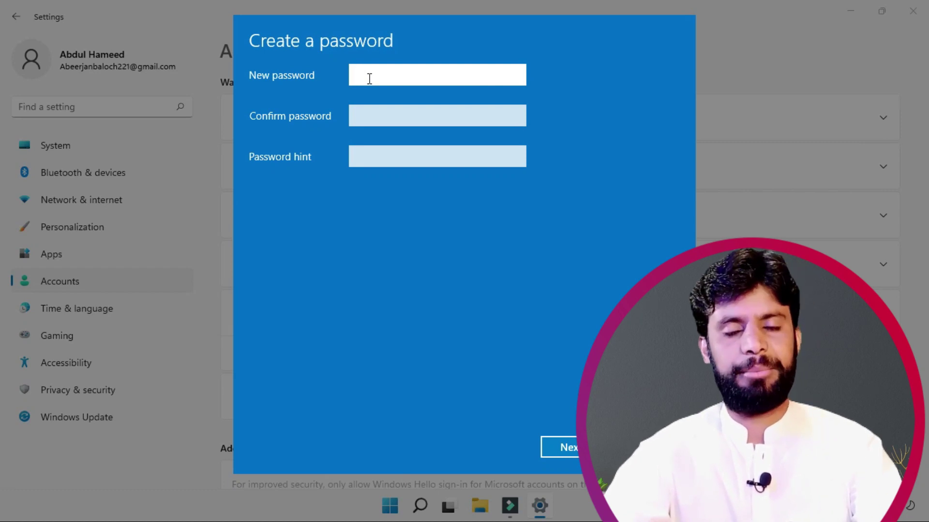
type("••")
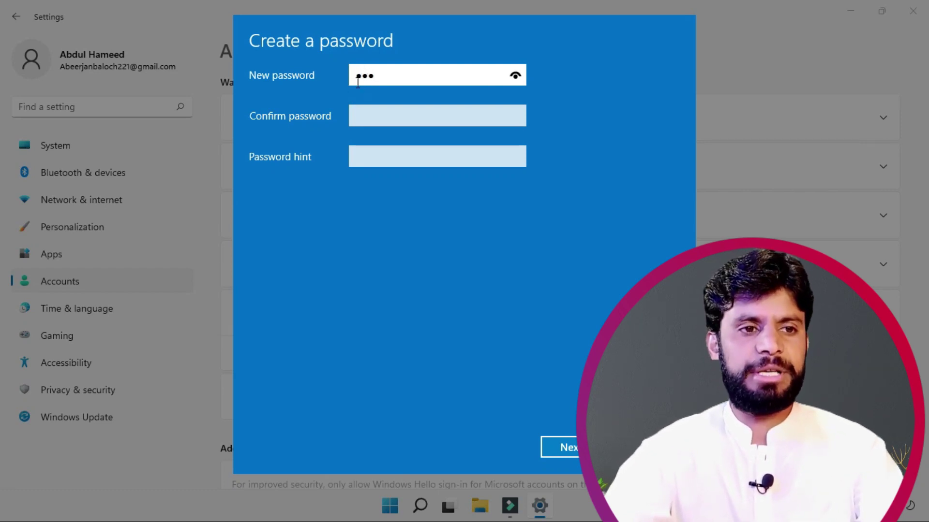
left_click(351, 117)
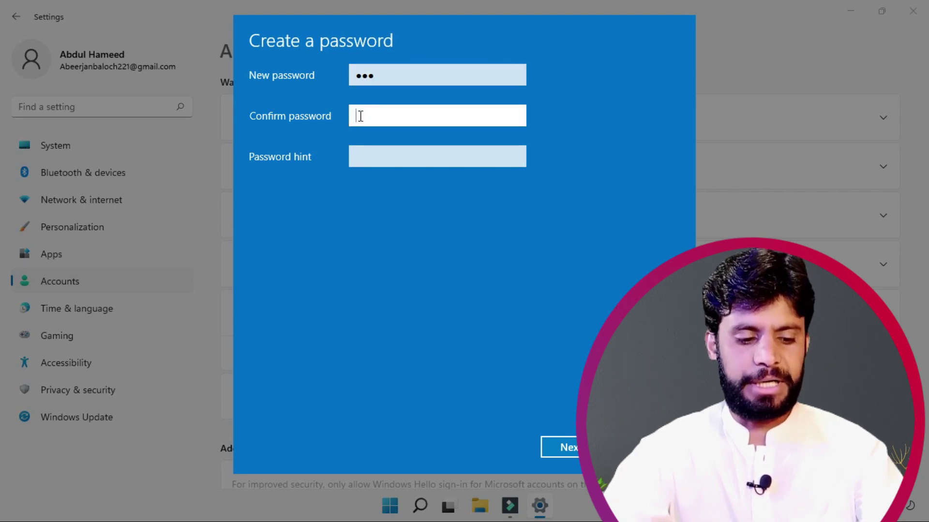
type("•••")
left_click(372, 153)
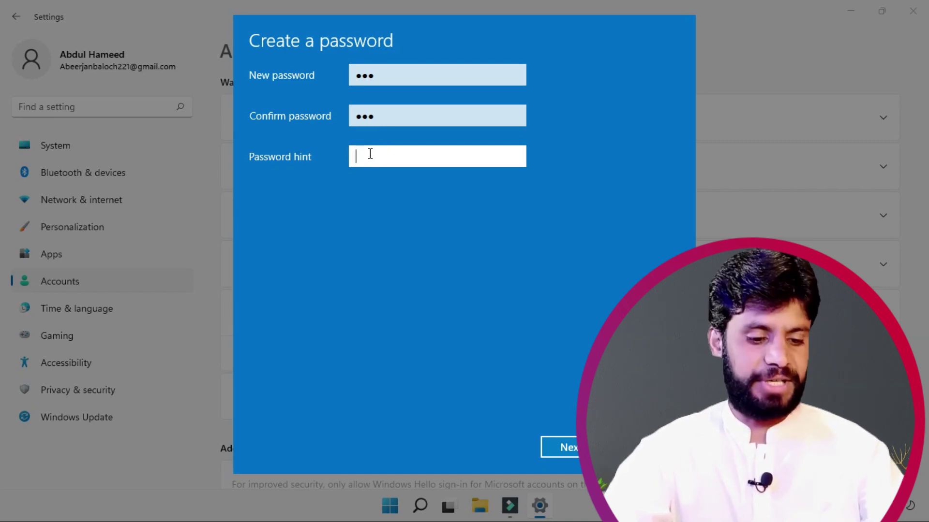
type("3")
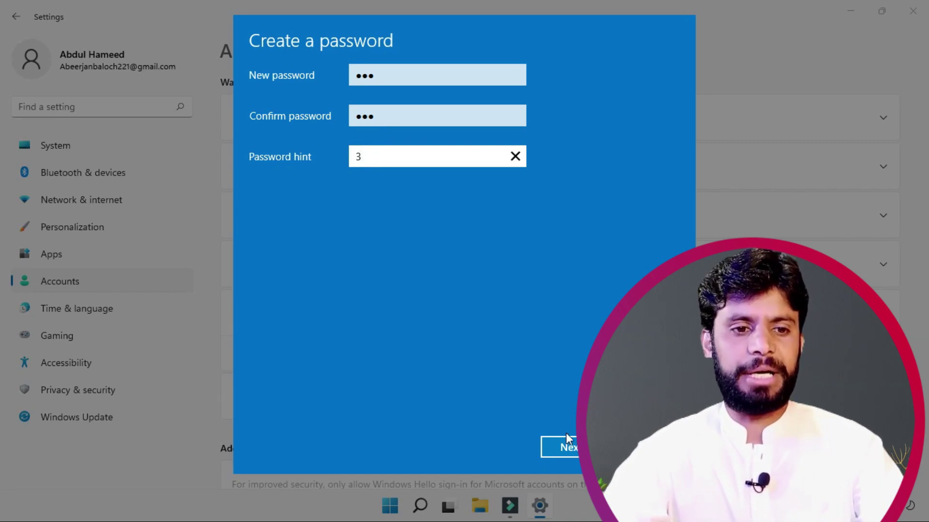
left_click(569, 448)
left_click(568, 448)
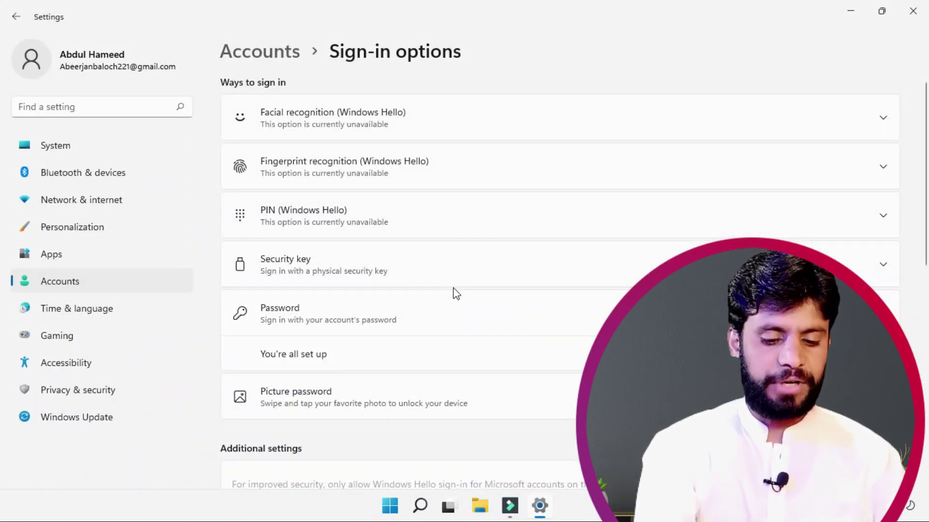
key("super+l")
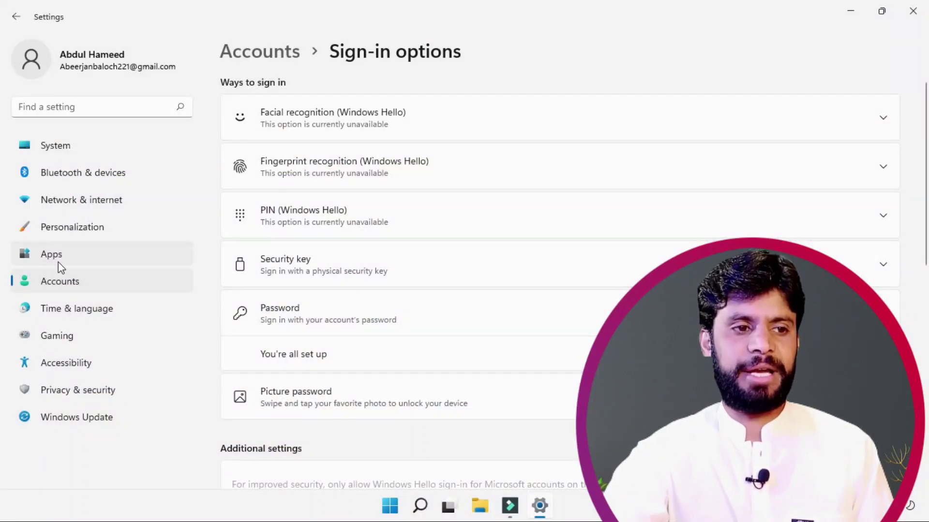
Step: Return to Sign-in options and change the password to a blank one using the current password
left_click(61, 284)
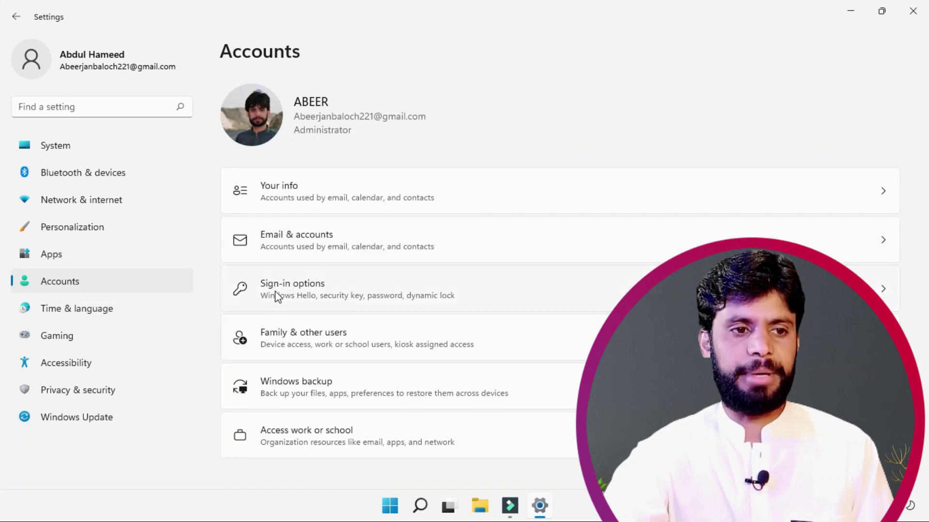
left_click(277, 293)
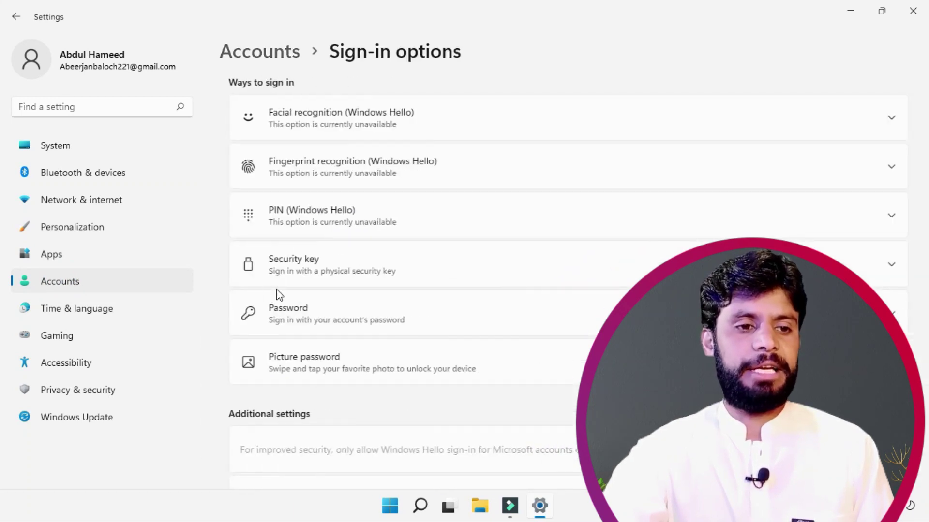
left_click(348, 320)
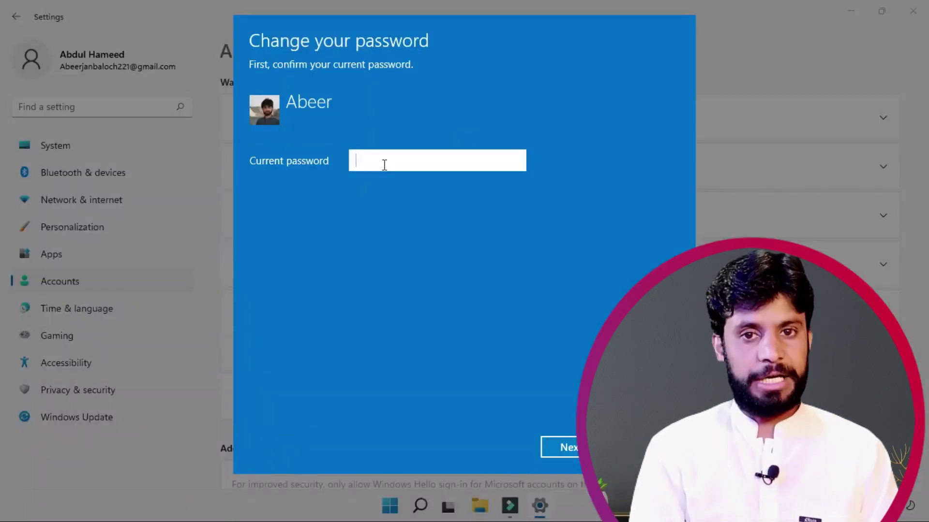
type("•••")
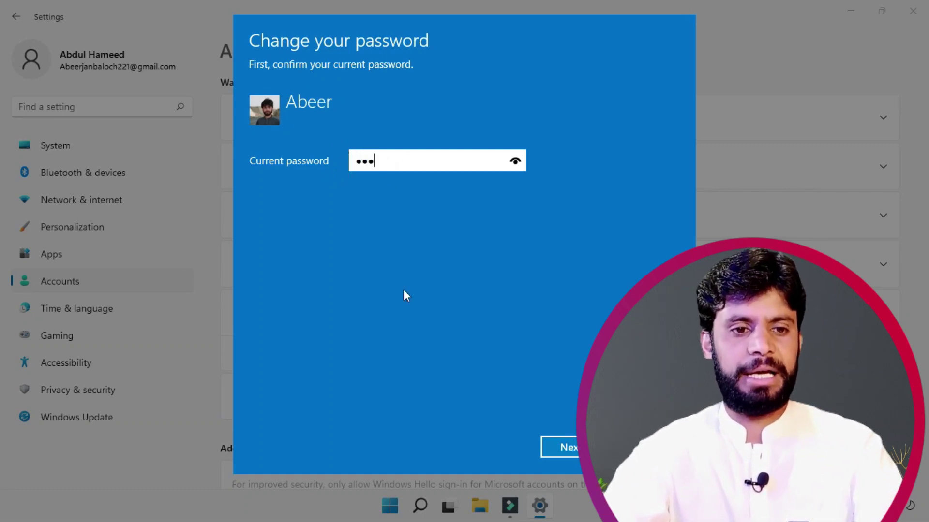
left_click(561, 447)
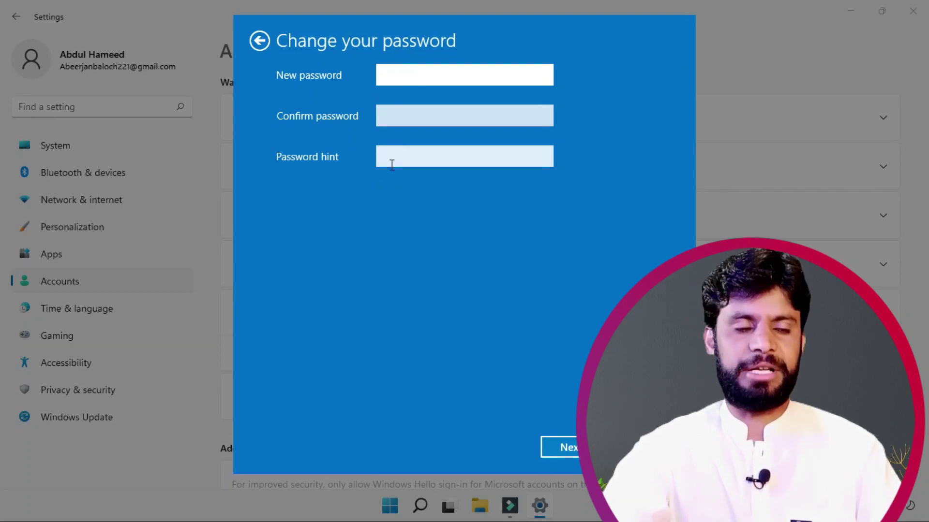
left_click(564, 447)
left_click(567, 450)
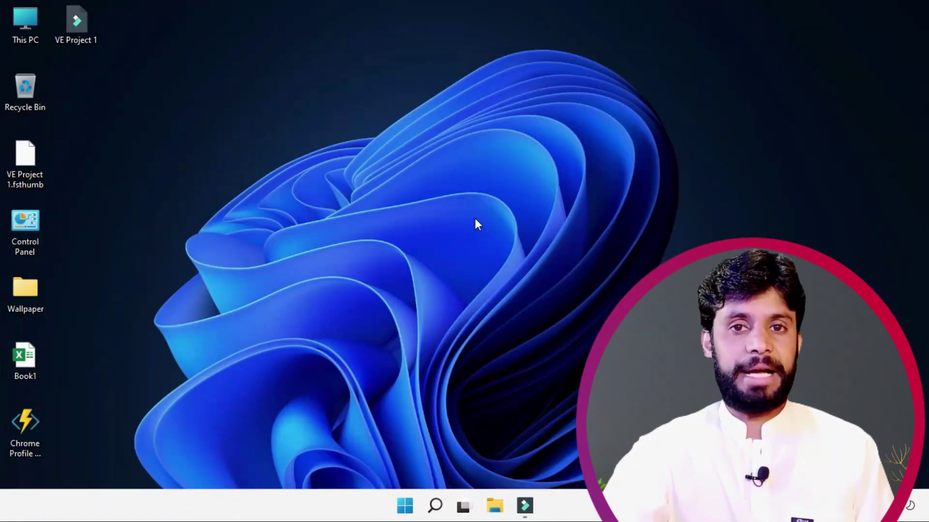
Step: Search 'con' from Start to launch Control Panel and drop down its View by: Category list
left_click(402, 513)
type("con")
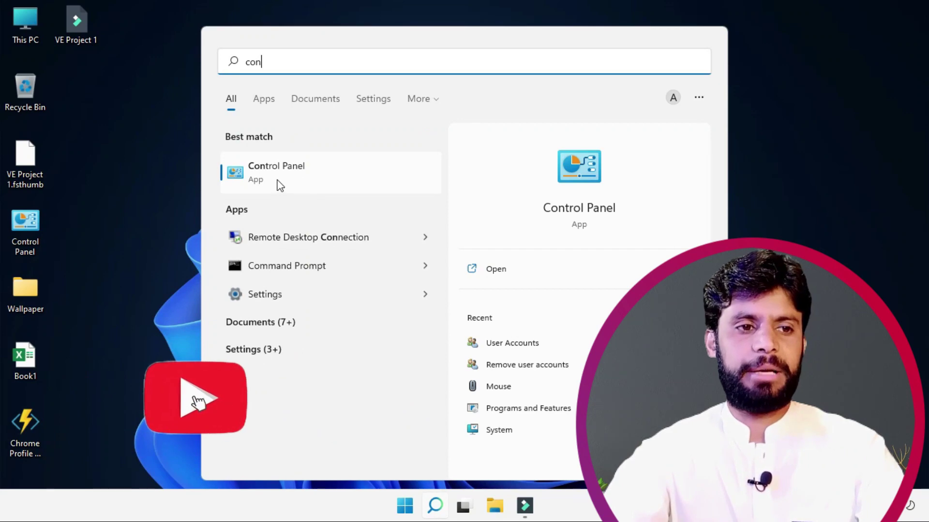
left_click(284, 175)
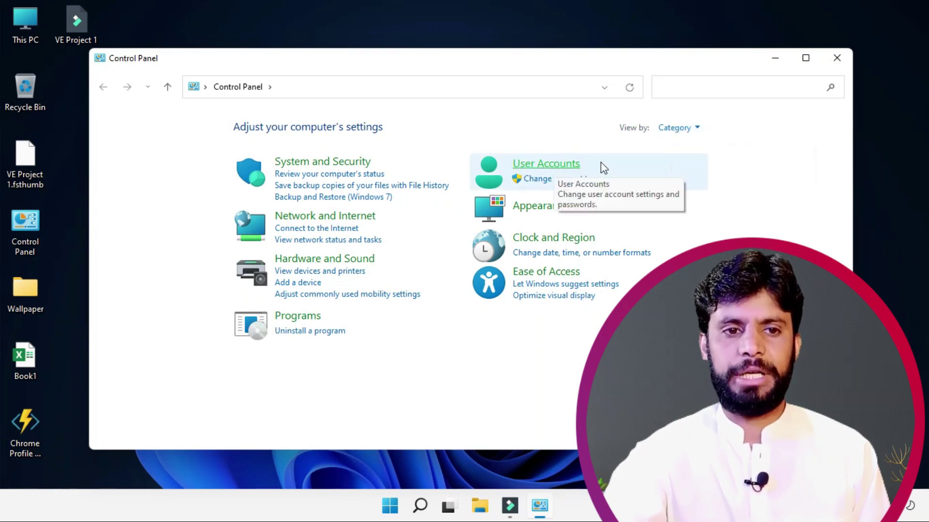
left_click(701, 129)
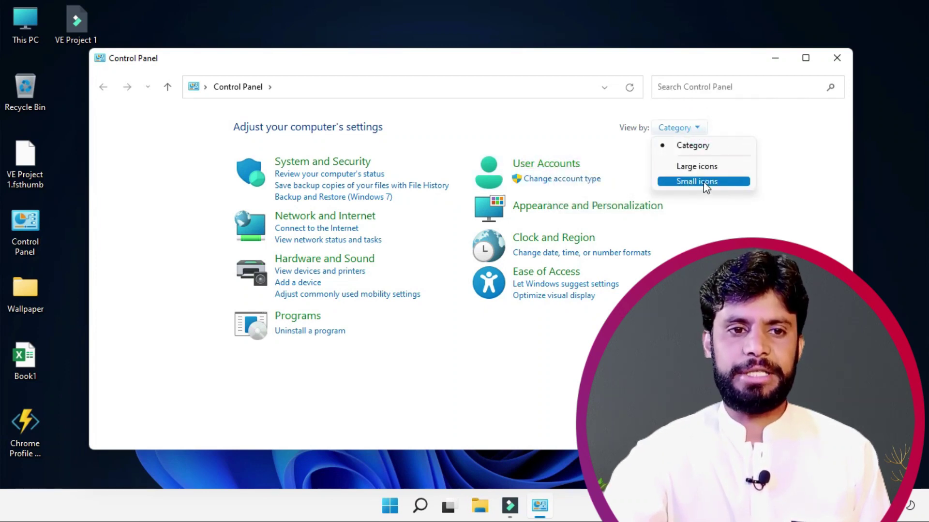
Step: Switch Control Panel to Large icons, then reach the local administrator account's Change an Account page via User Accounts
left_click(688, 169)
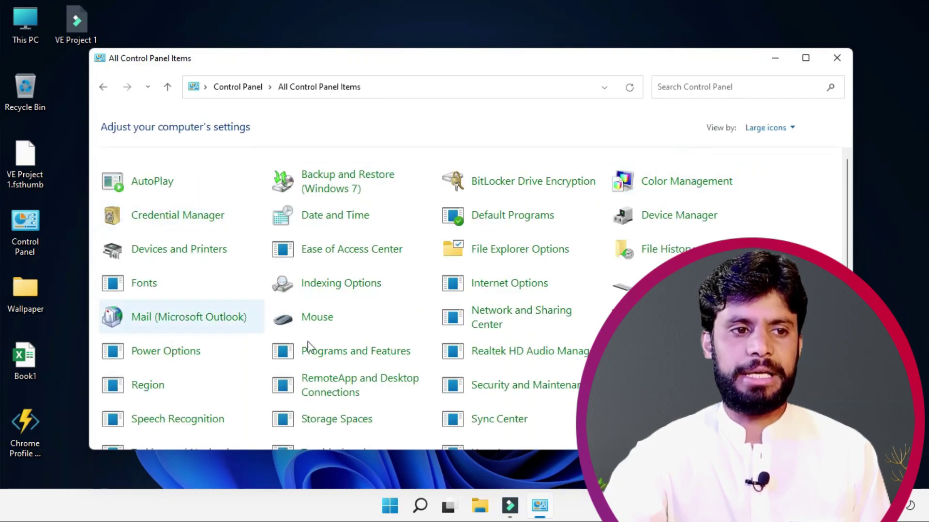
scroll(279, 271, "down", 2)
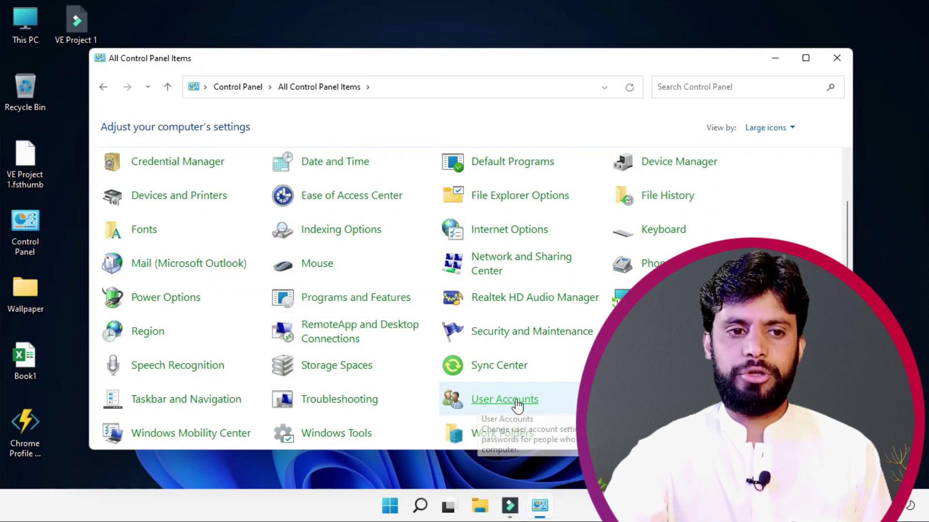
left_click(497, 401)
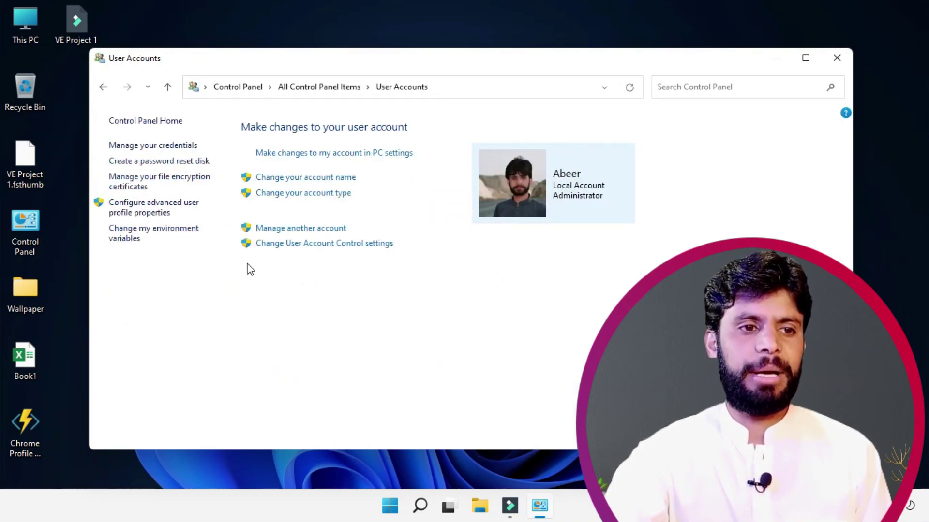
left_click(305, 231)
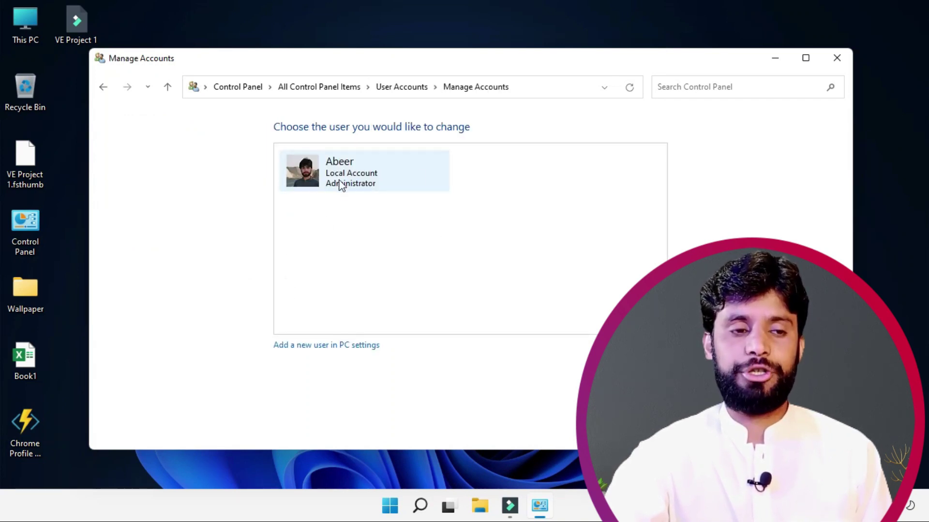
left_click(320, 177)
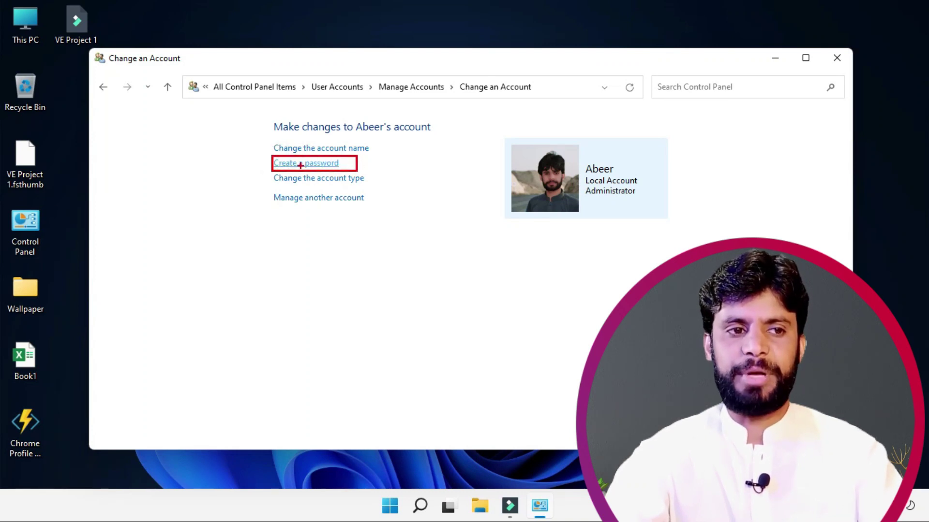
Step: Visit the Create a password and Rename Account pages, leaving both without changing anything
left_click(278, 165)
left_click(293, 239)
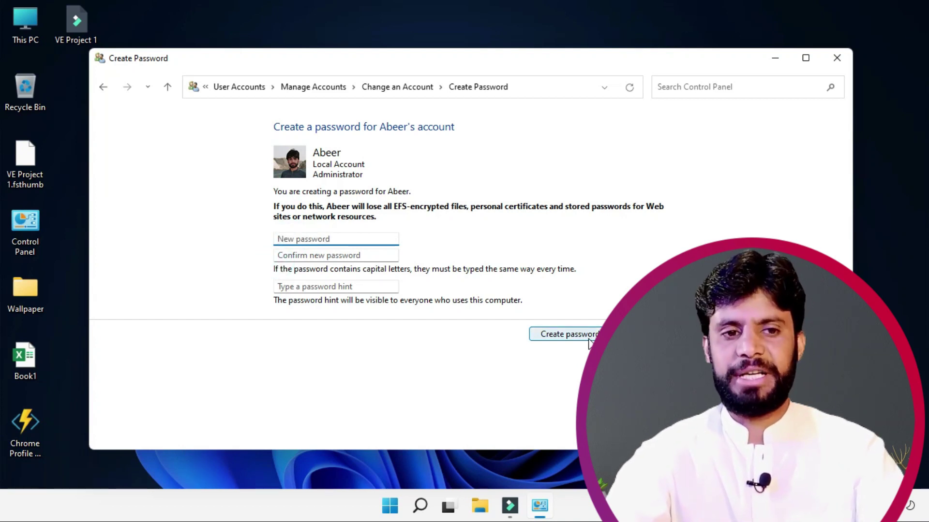
left_click(571, 334)
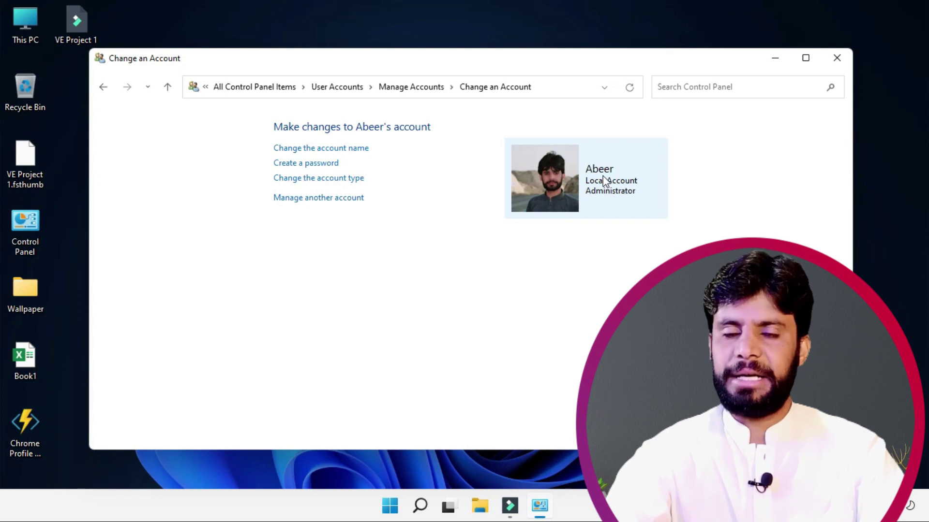
left_click(321, 149)
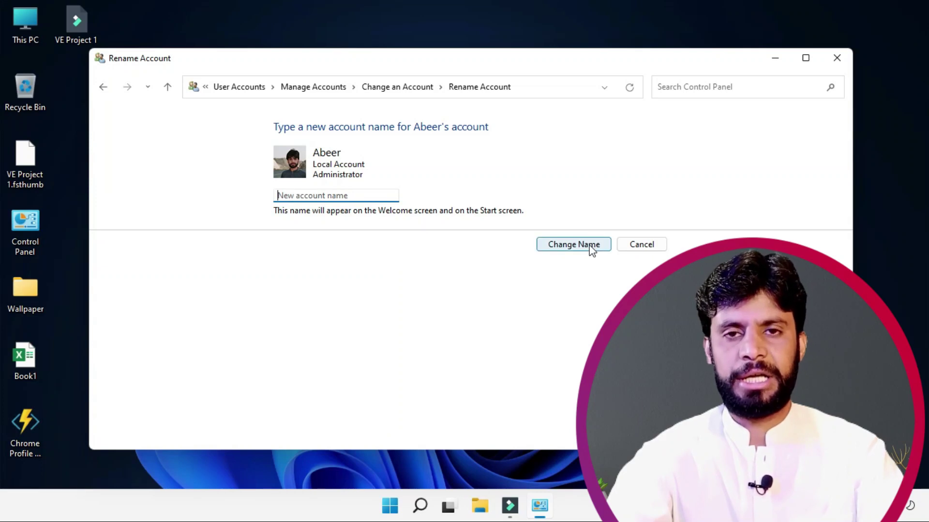
left_click(644, 247)
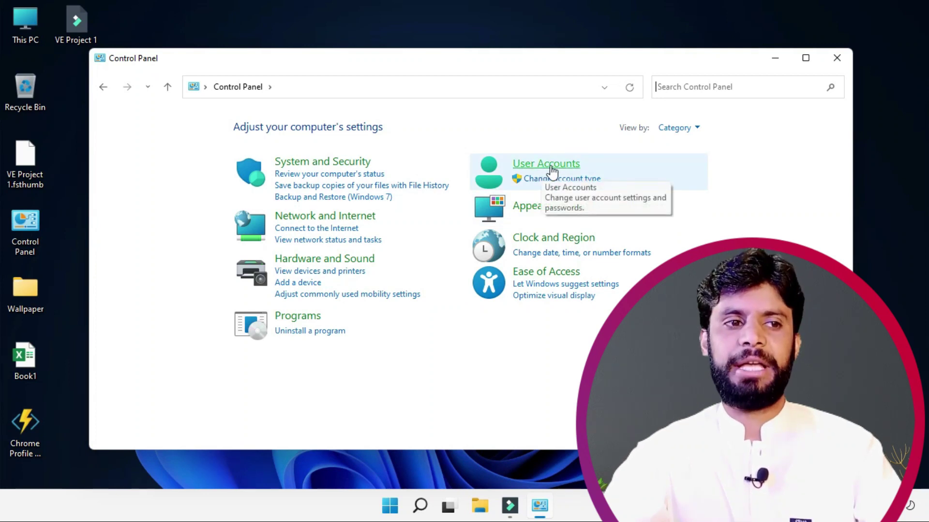
Step: Go through User Accounts and Manage another account to 'Add a new user in PC settings'
left_click(524, 167)
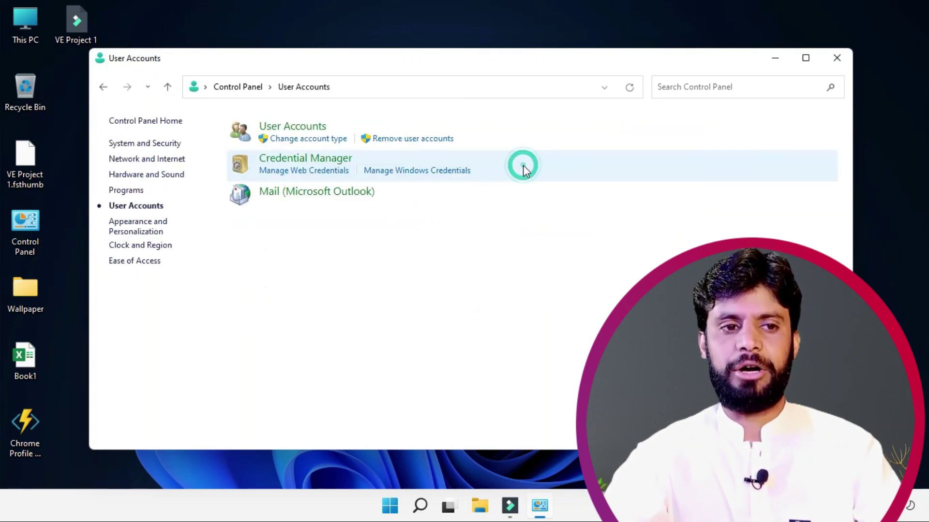
left_click(301, 128)
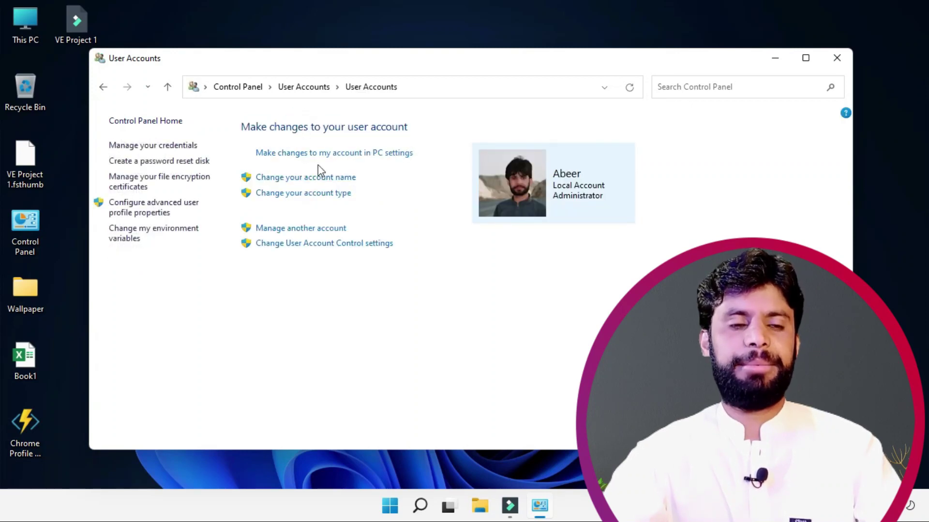
left_click(287, 227)
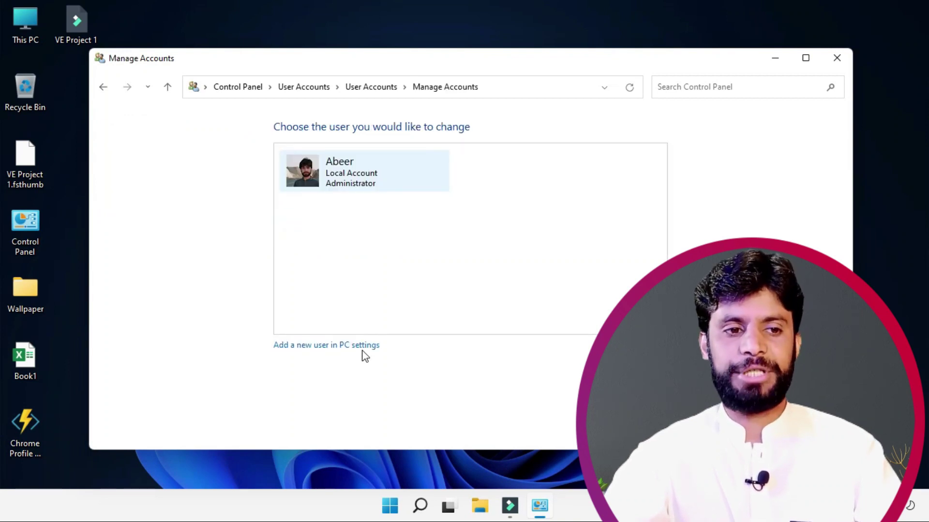
left_click(306, 346)
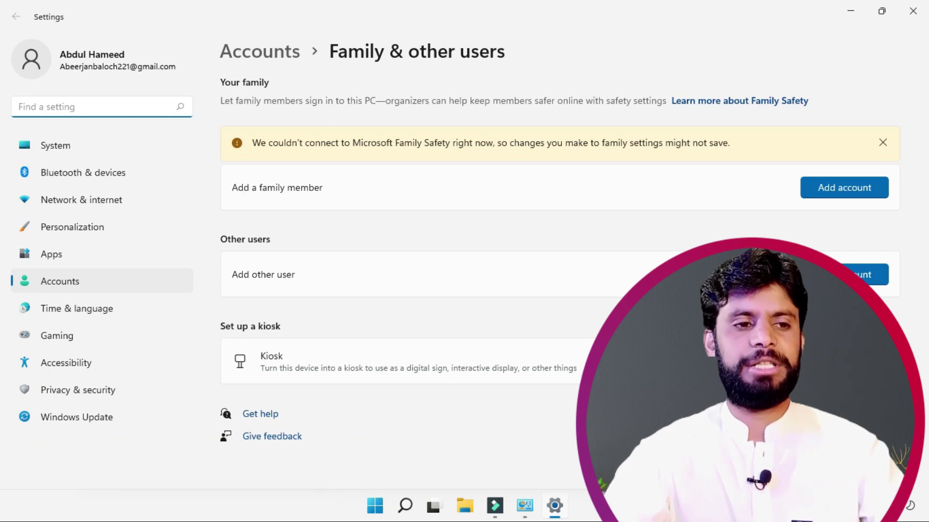
left_click_drag(230, 170, 356, 204)
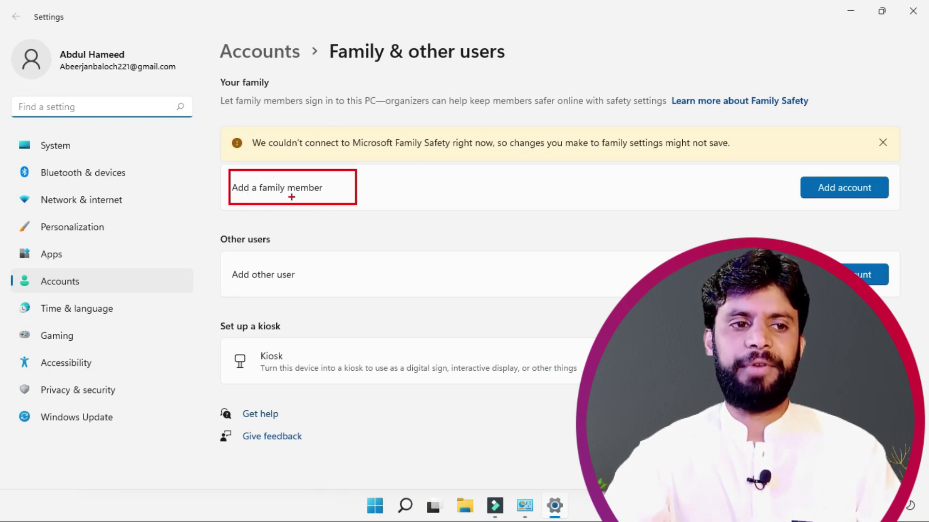
left_click_drag(225, 256, 308, 291)
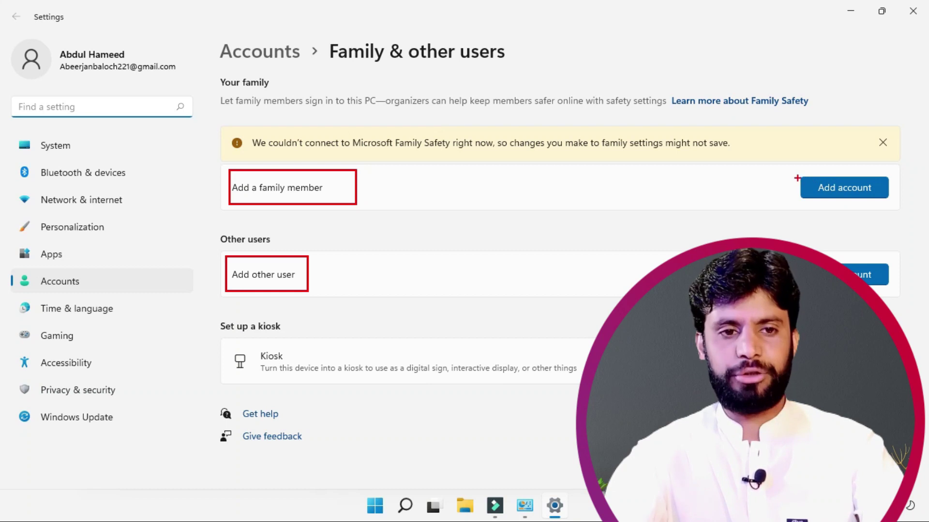
left_click(824, 187)
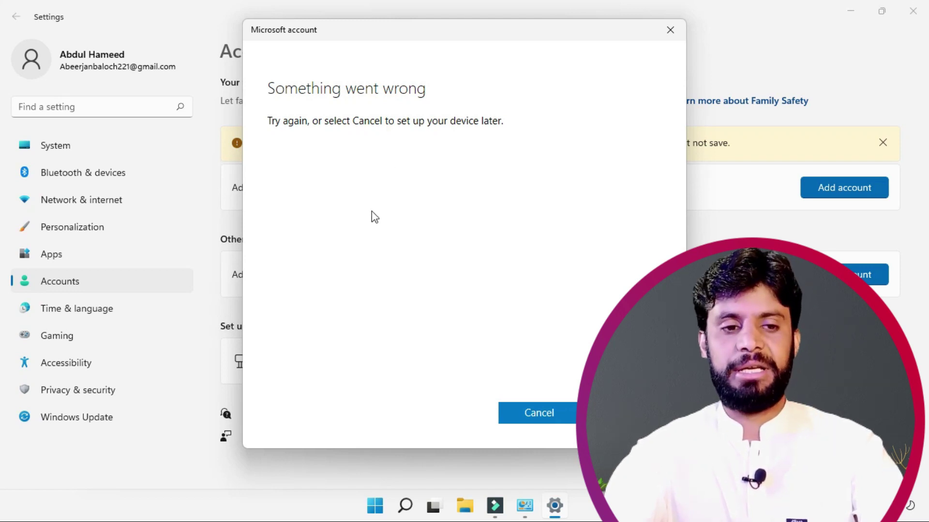
left_click(667, 30)
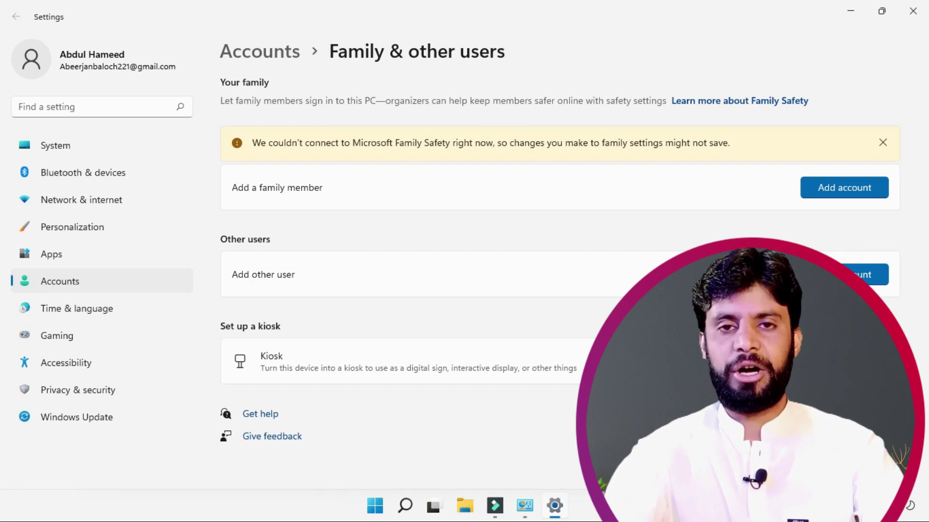
Step: Start adding another user, entering the new user's name and a password plus its confirmation
left_click(868, 274)
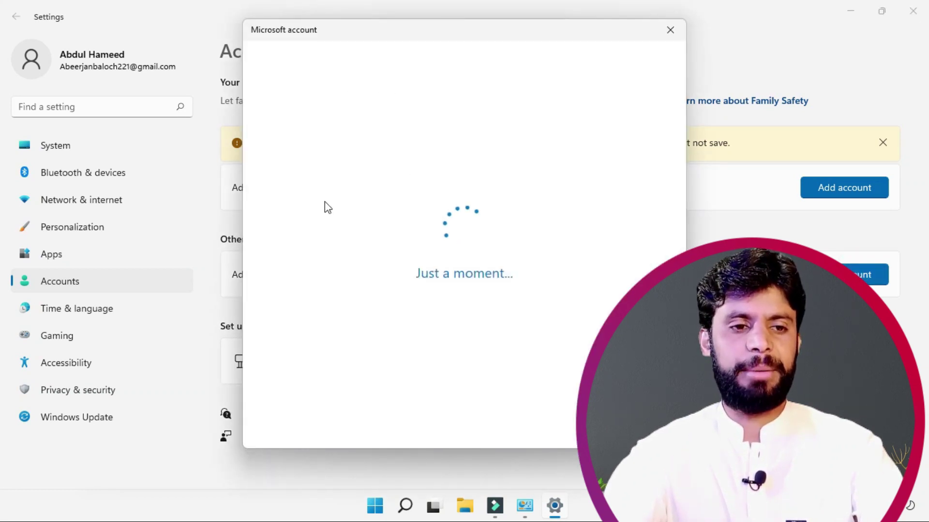
type("Fa")
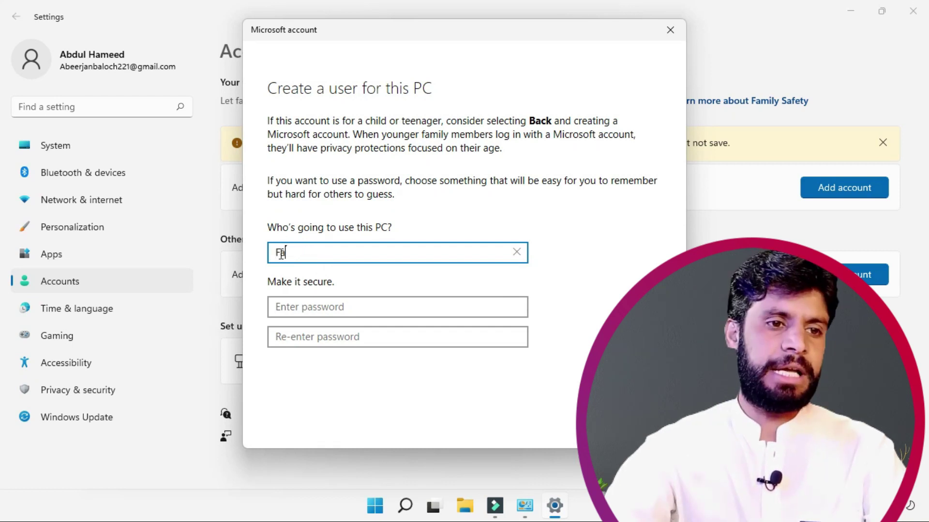
key("BackSpace")
key("BackSpace")
type("Faraz")
left_click(289, 311)
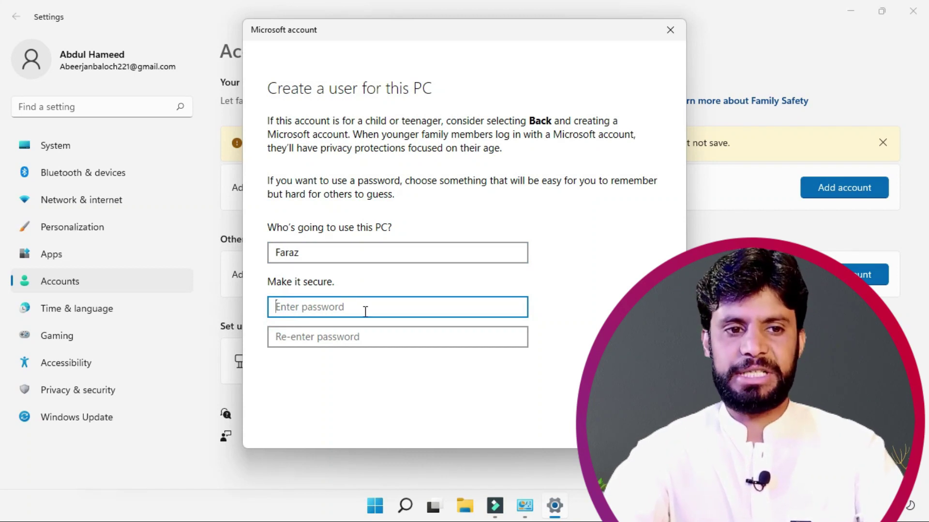
type("12")
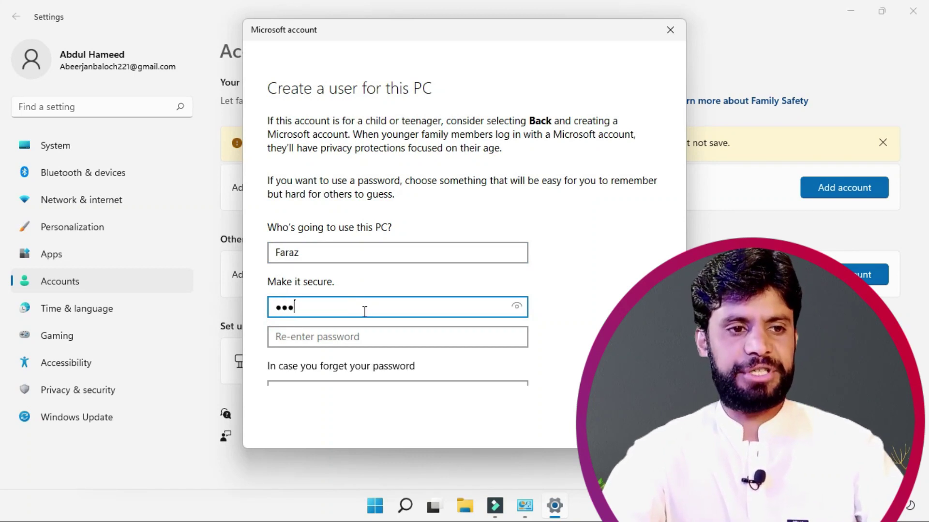
left_click(329, 338)
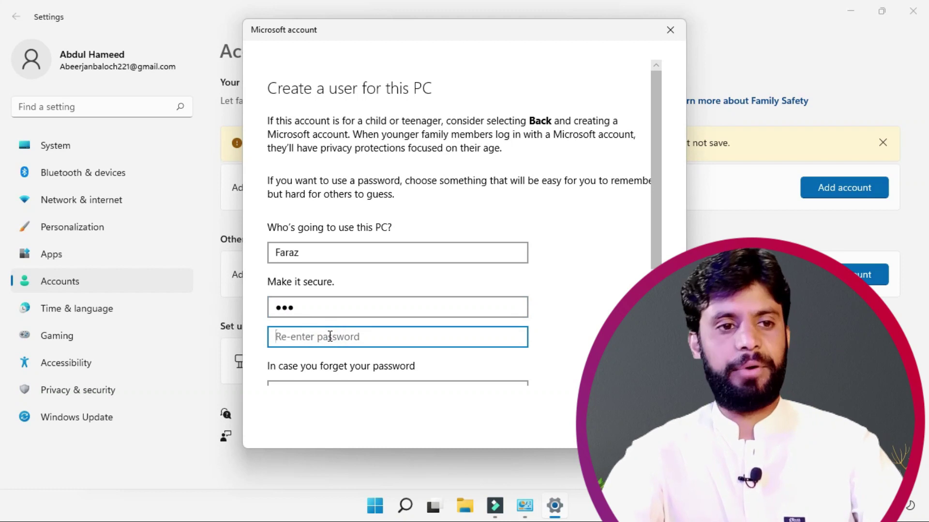
type("123")
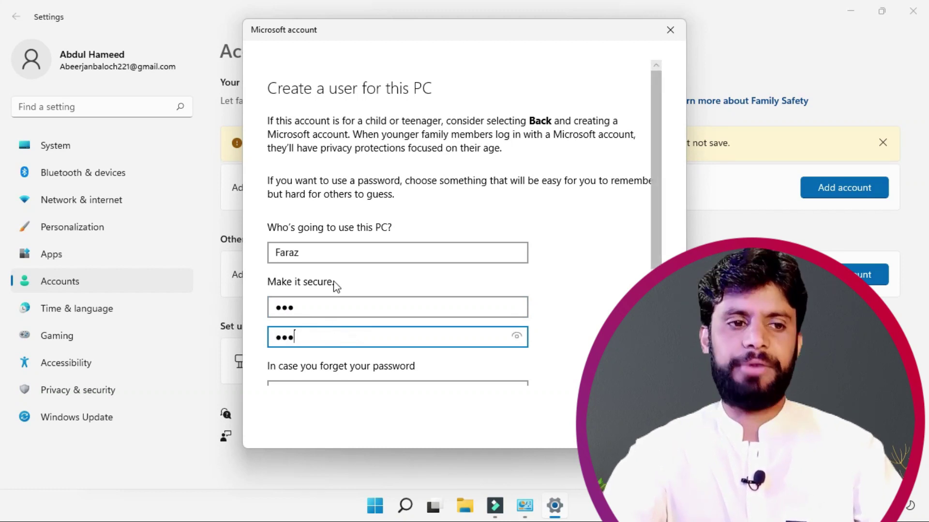
scroll(332, 286, "down", 2)
scroll(337, 286, "down", 2)
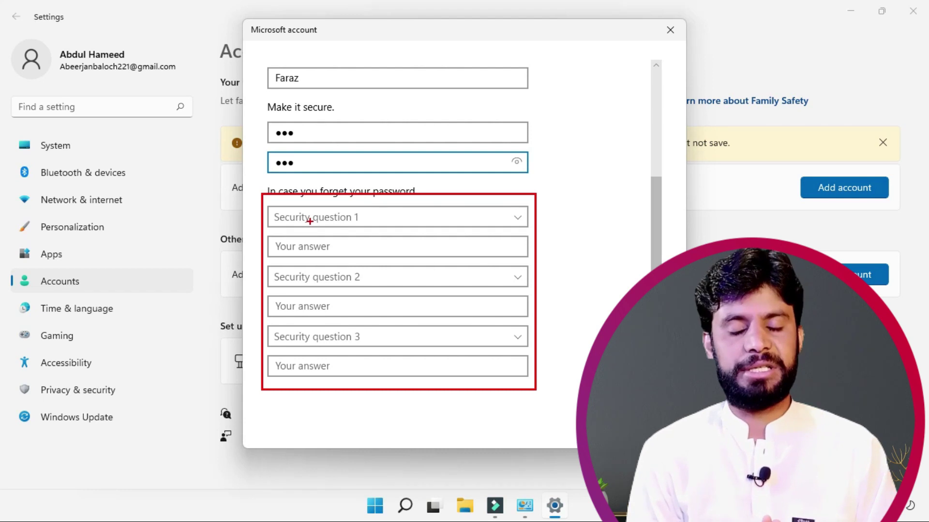
key("Escape")
Step: Pick 'What was your first pet's name?' as security question 1 and type an answer
left_click(309, 220)
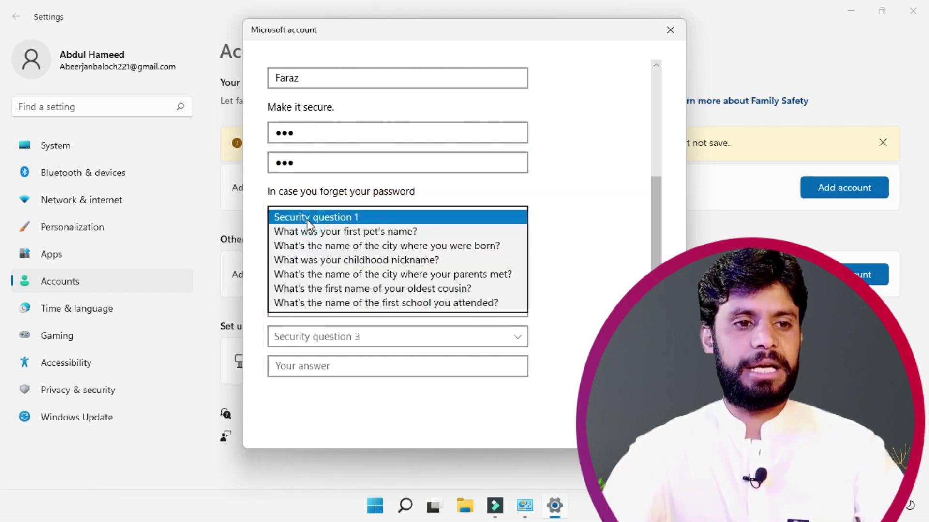
left_click(314, 231)
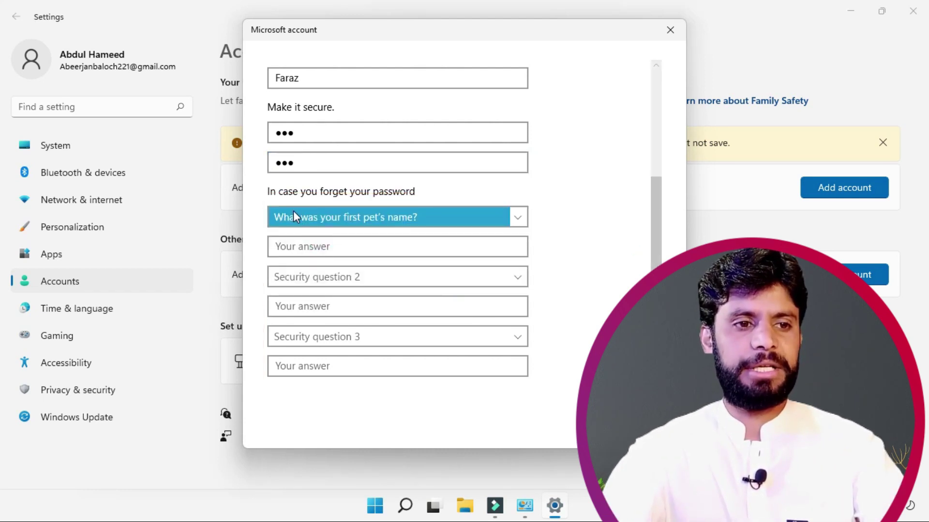
left_click(316, 247)
type("hh")
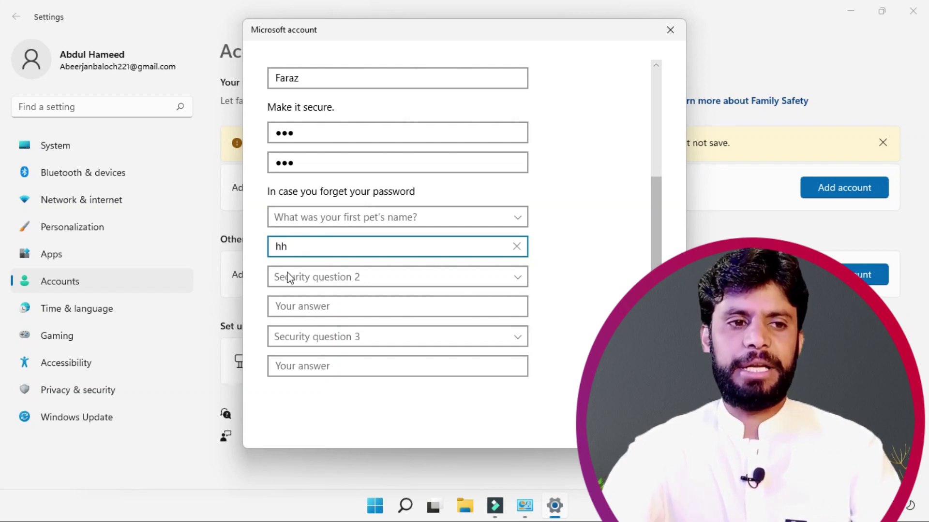
left_click(306, 277)
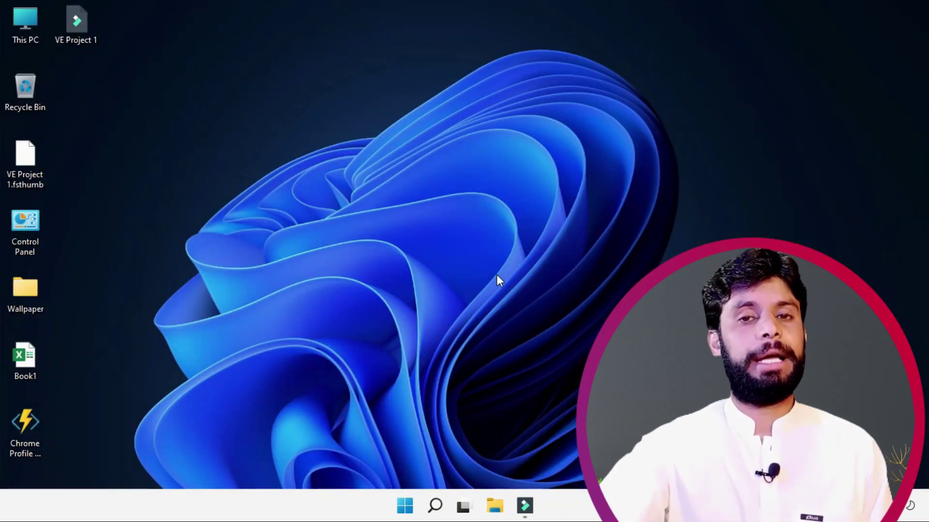
Step: Search 'co' to reopen Control Panel, then open the second local account's Change Account Type page
left_click(406, 513)
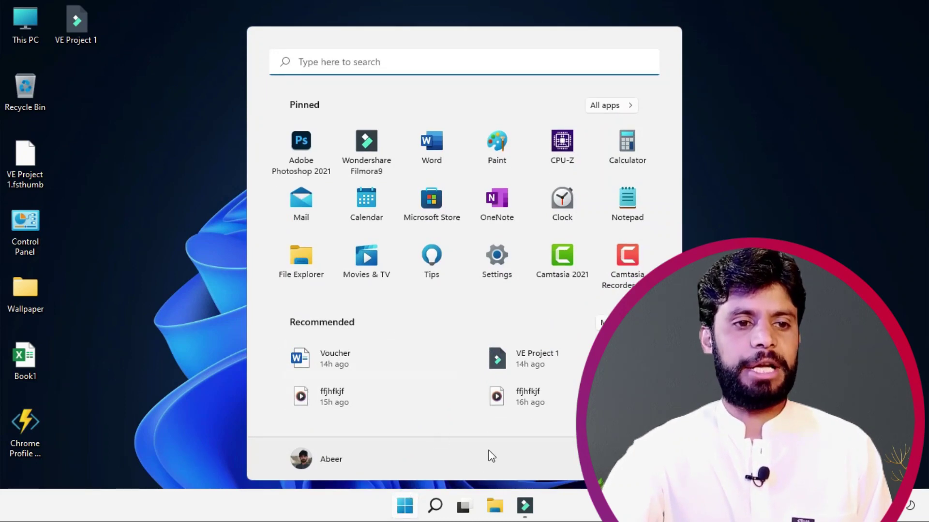
type("co")
left_click(305, 171)
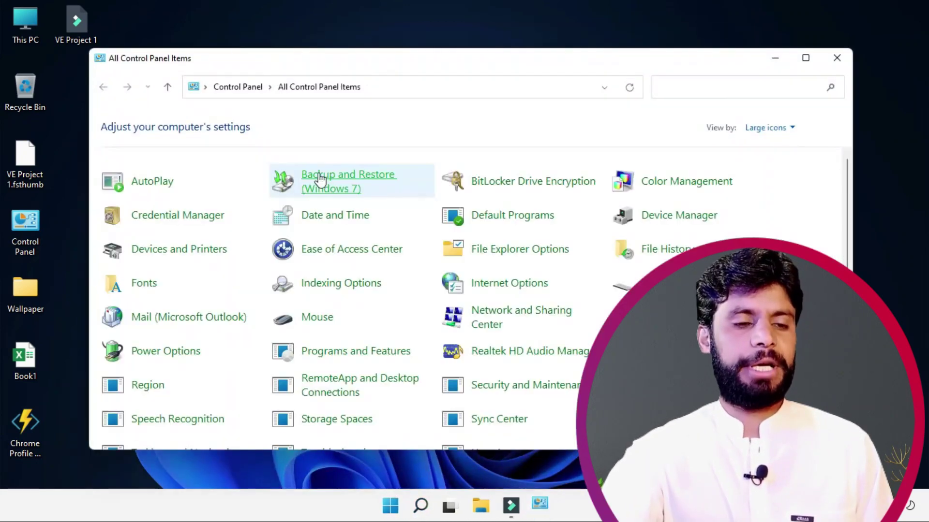
scroll(454, 357, "down", 2)
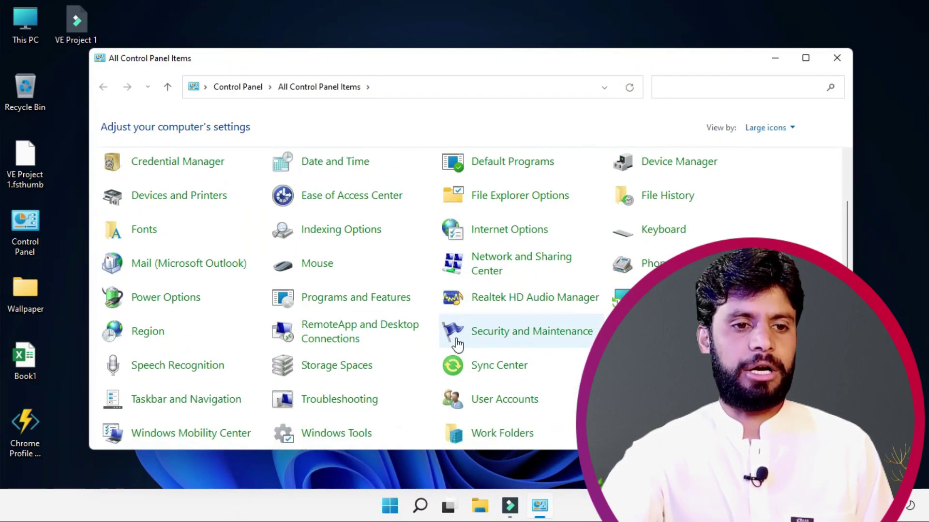
left_click(492, 406)
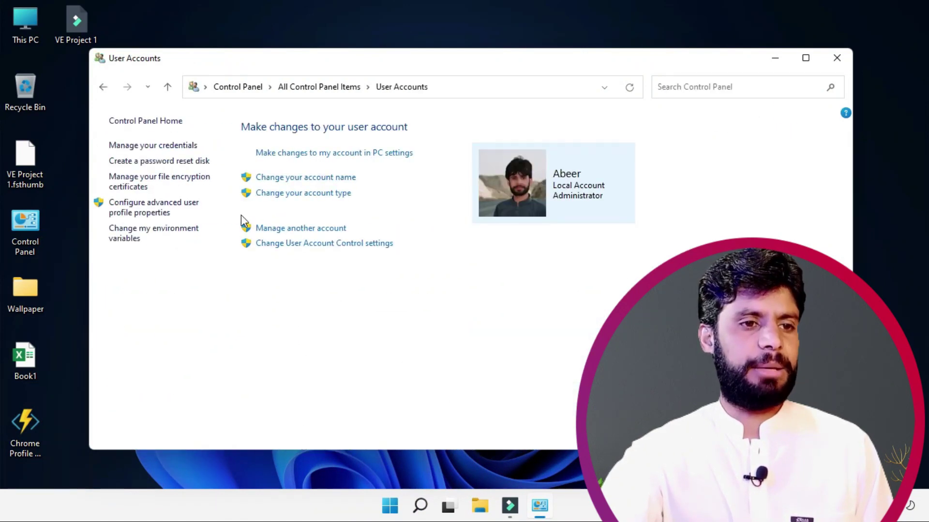
left_click(292, 234)
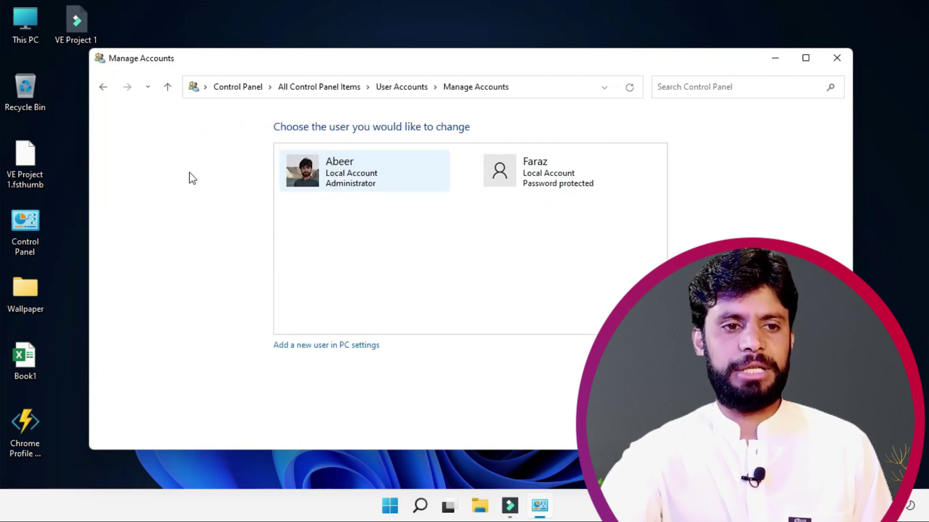
left_click(490, 171)
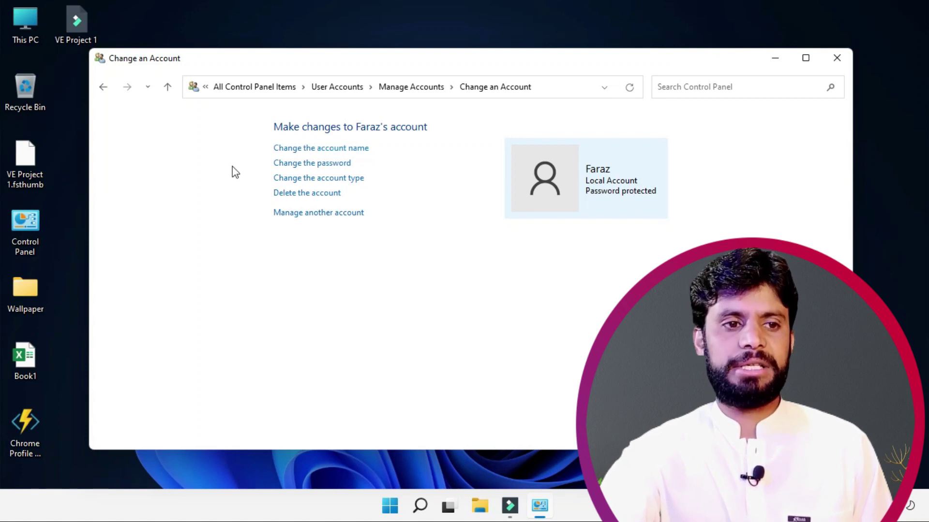
left_click(334, 182)
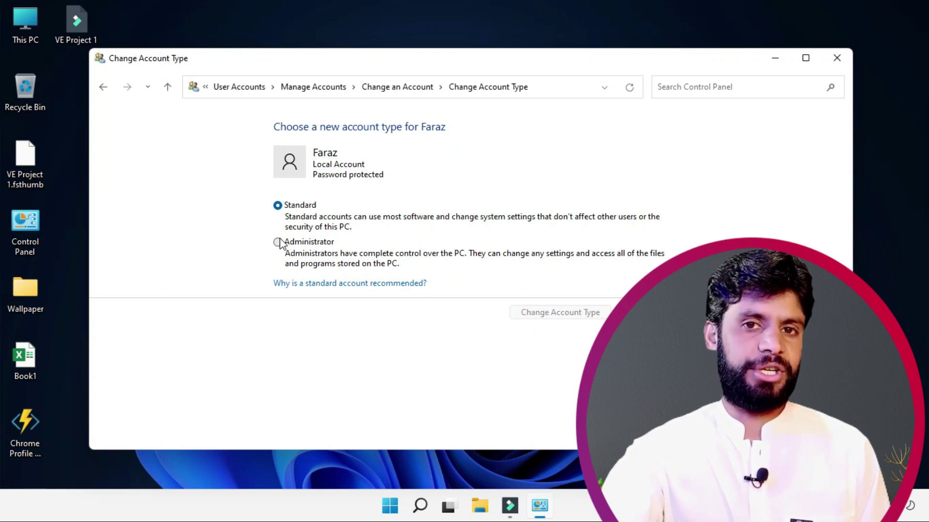
Step: Delete the second local account, choosing Delete Files, and confirm with Delete Account
left_click(639, 313)
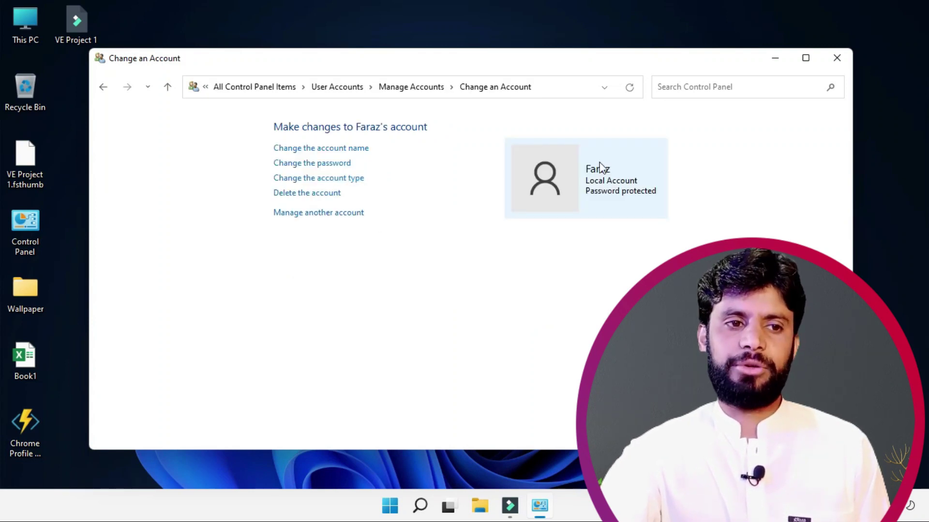
left_click(298, 194)
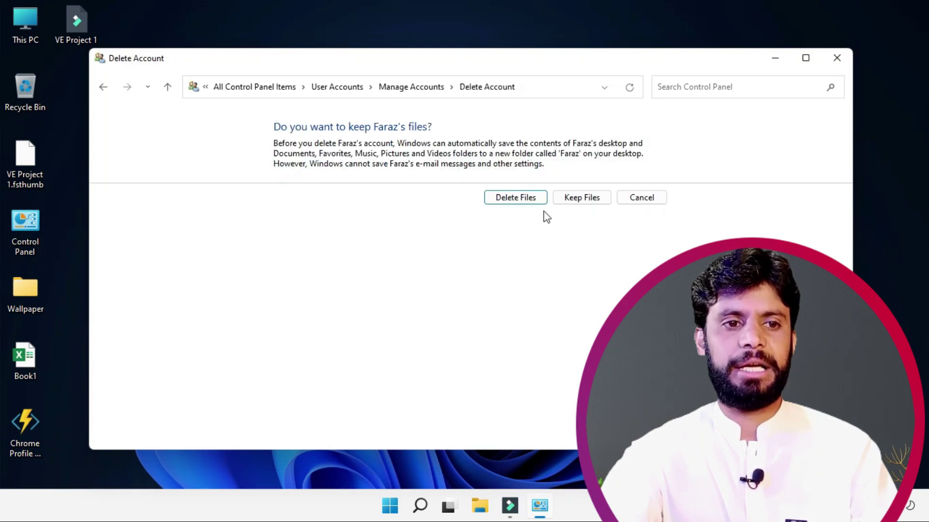
left_click(486, 197)
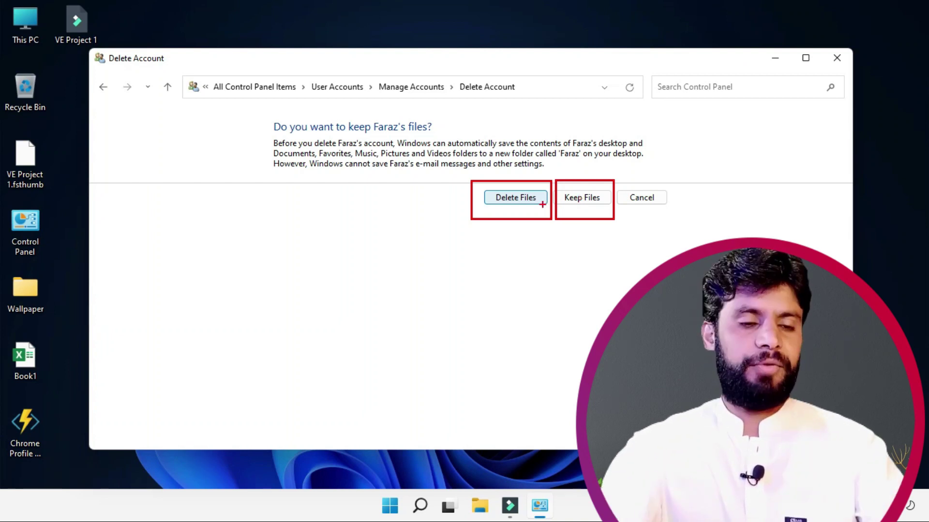
left_click(504, 203)
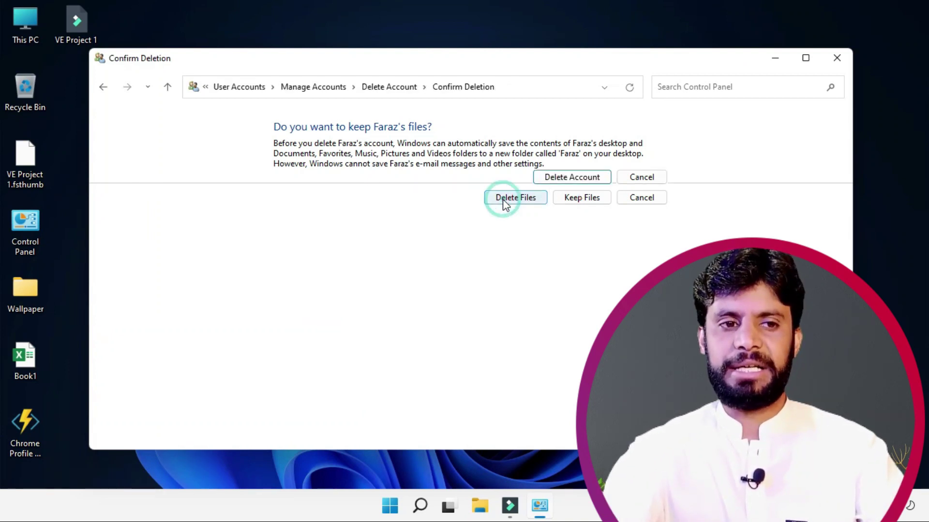
left_click(583, 180)
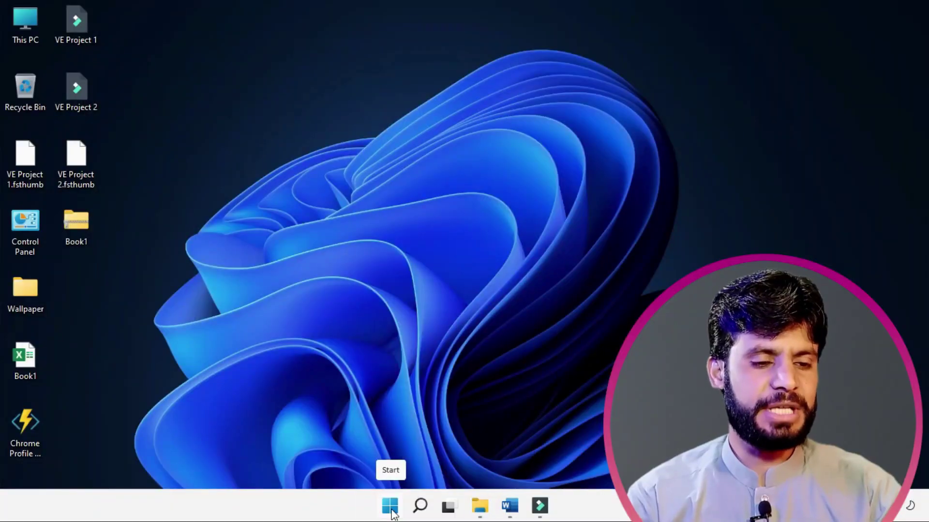
Step: Launch Settings from the Start menu's pinned apps to show the System page
left_click(390, 506)
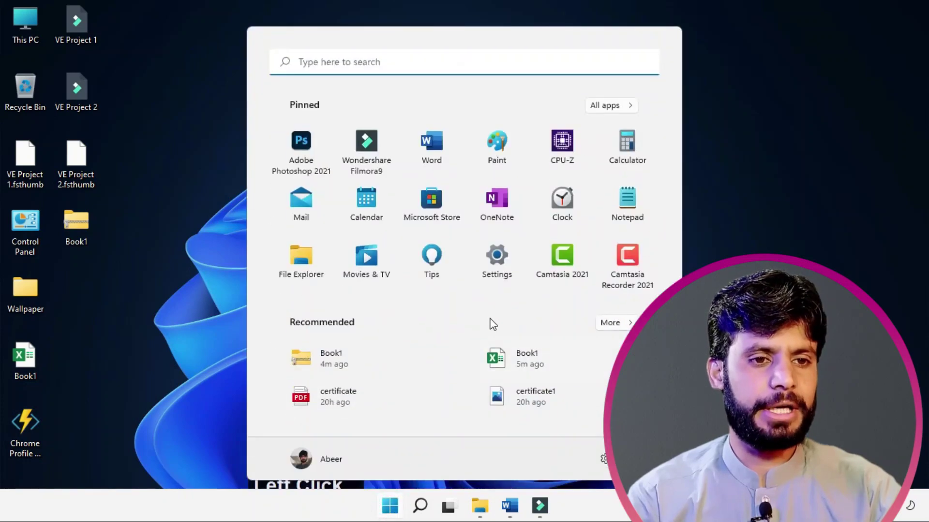
left_click(490, 269)
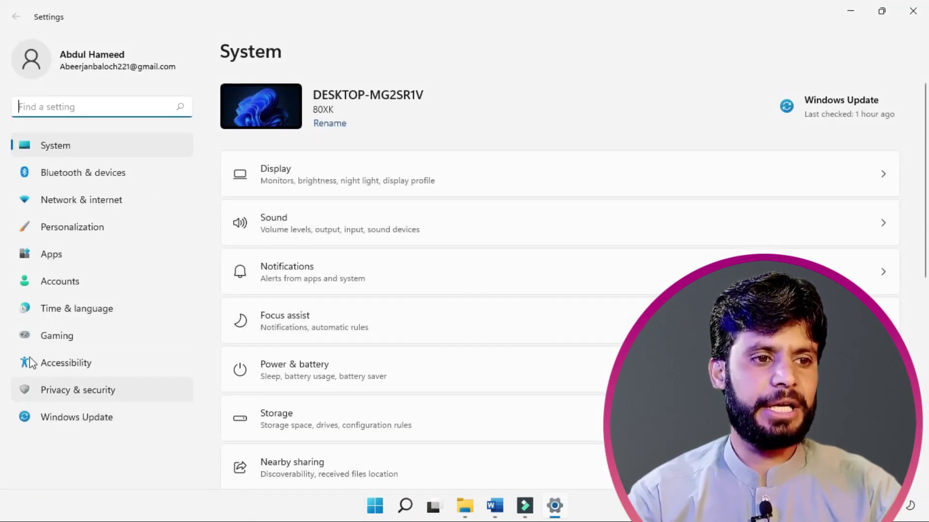
key("Num_Lock")
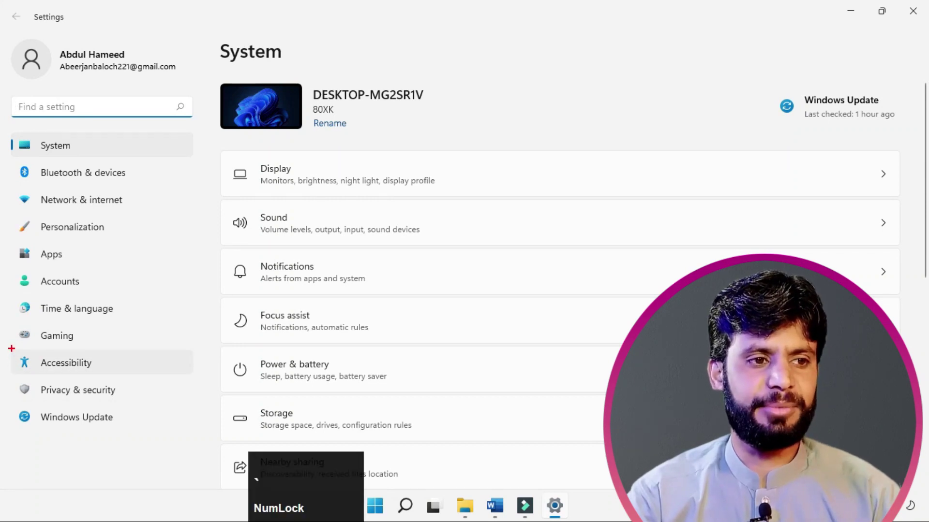
Step: Open Accessibility > Mouse pointer and touch and switch the pointer to the custom coloured style
key("Escape")
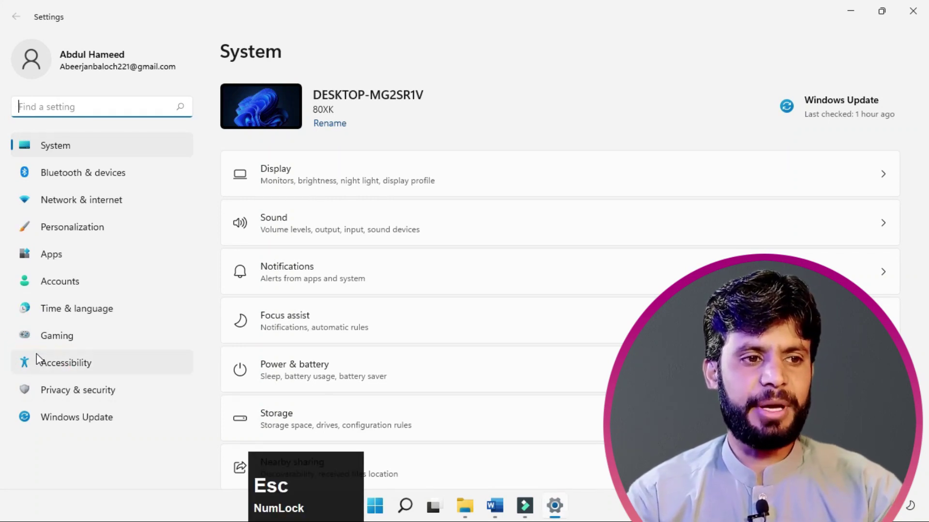
left_click(48, 361)
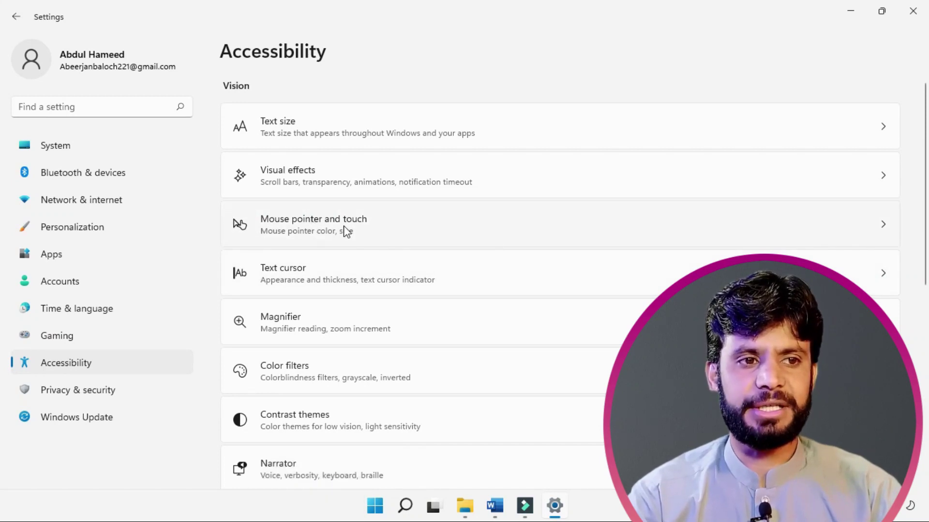
key("Num_Lock")
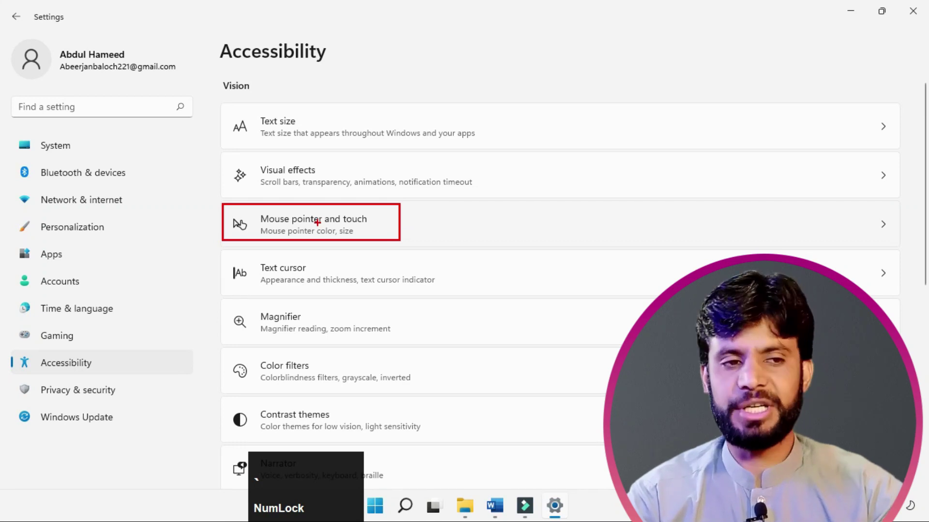
key("Escape")
left_click(261, 222)
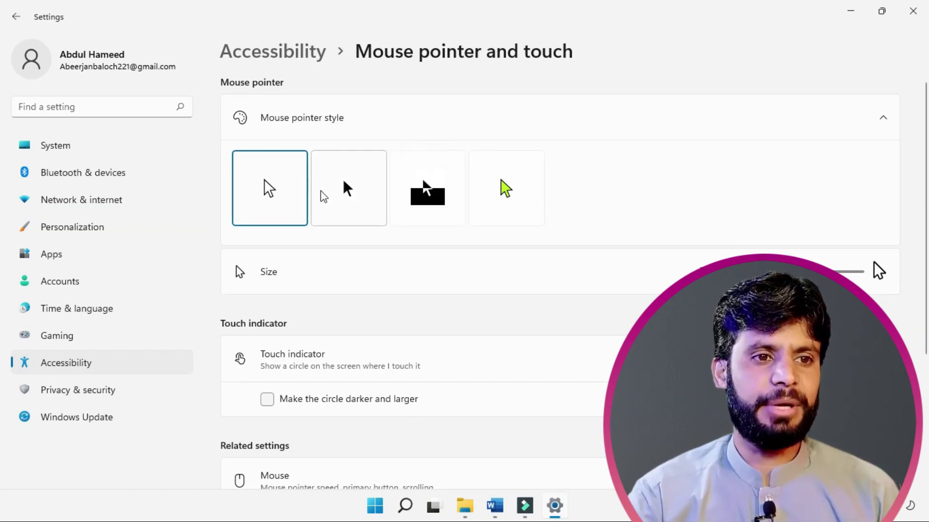
left_click(351, 181)
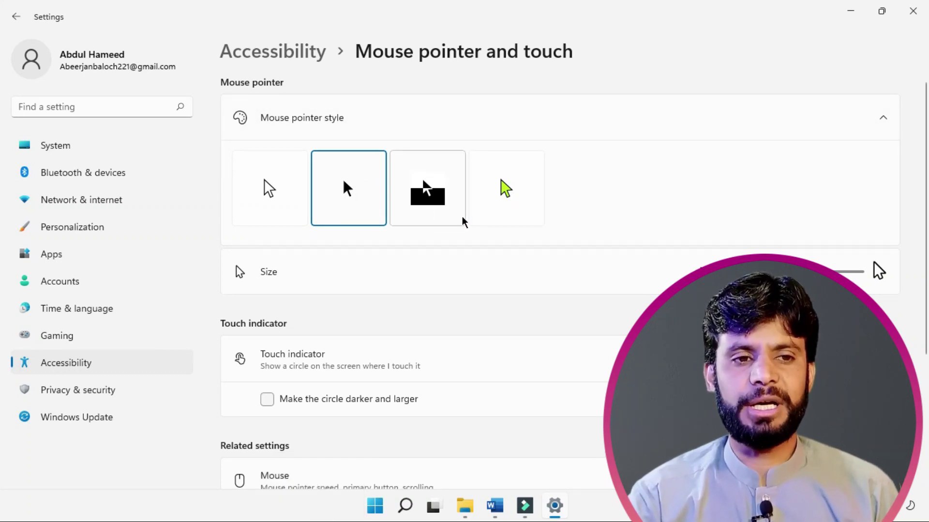
left_click(503, 190)
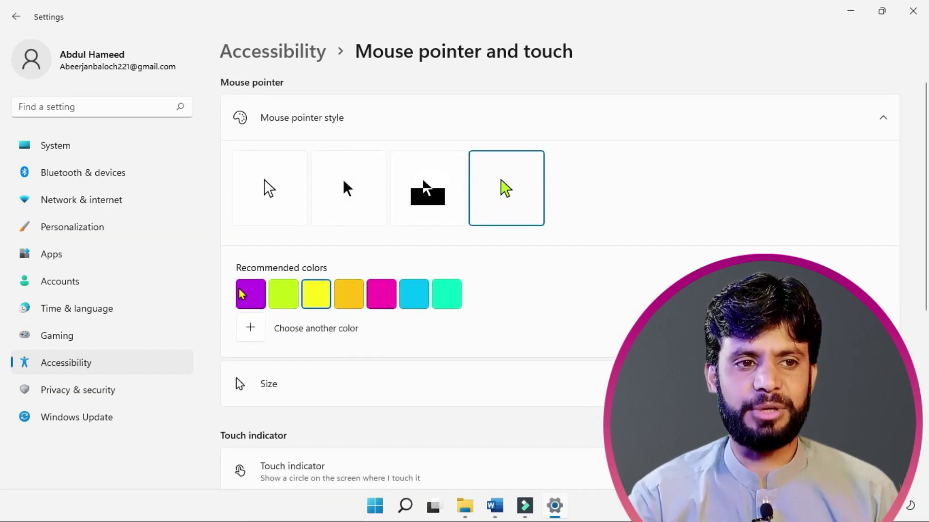
Step: Add a new red pointer colour through Choose another color and apply it
left_click(259, 331)
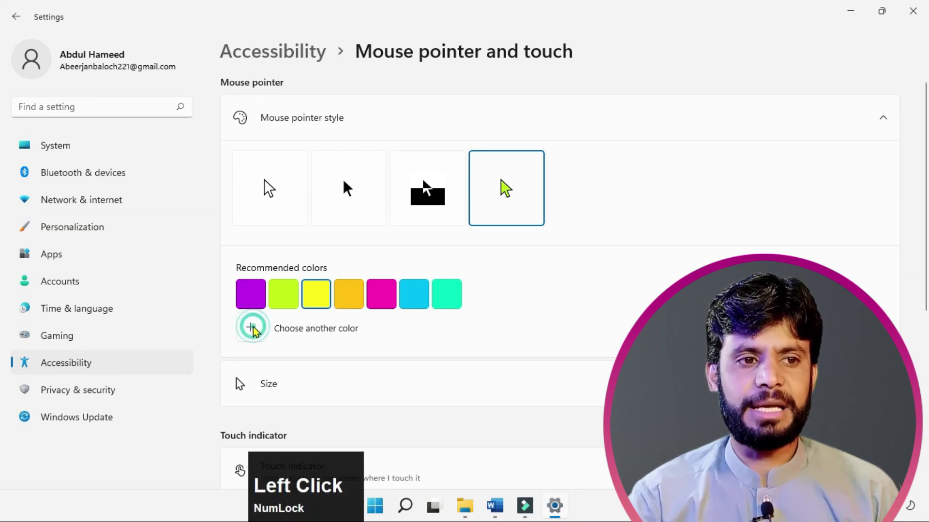
left_click(305, 98)
mouse_move(311, 94)
left_mouse_down()
mouse_move(82, 108)
mouse_move(83, 62)
left_mouse_up()
left_click(182, 432)
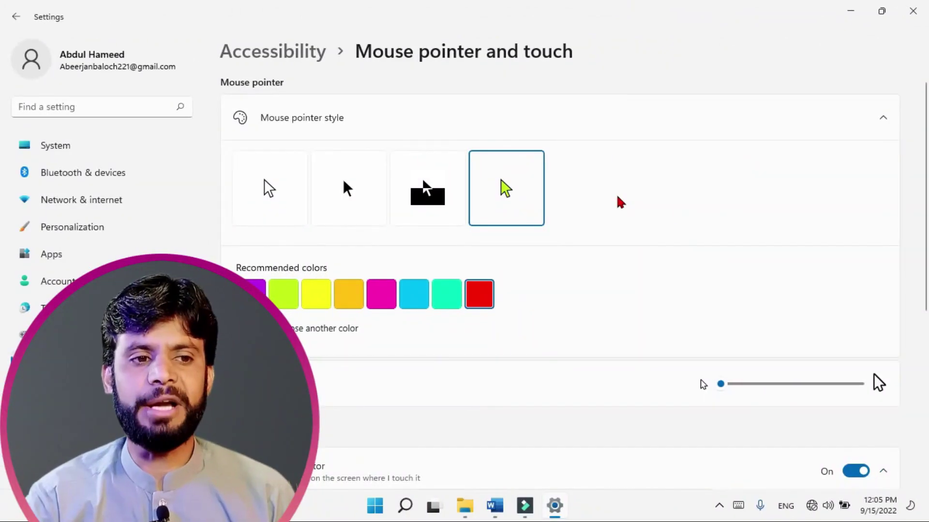
Step: Adjust the pointer Size slider up to 13, then back down to a small size of 10
left_click_drag(731, 387, 858, 385)
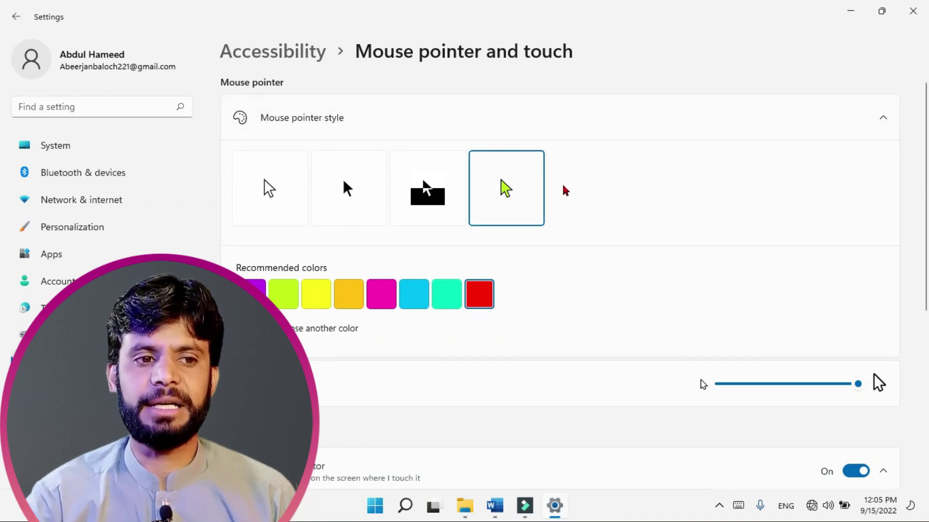
left_click(814, 387)
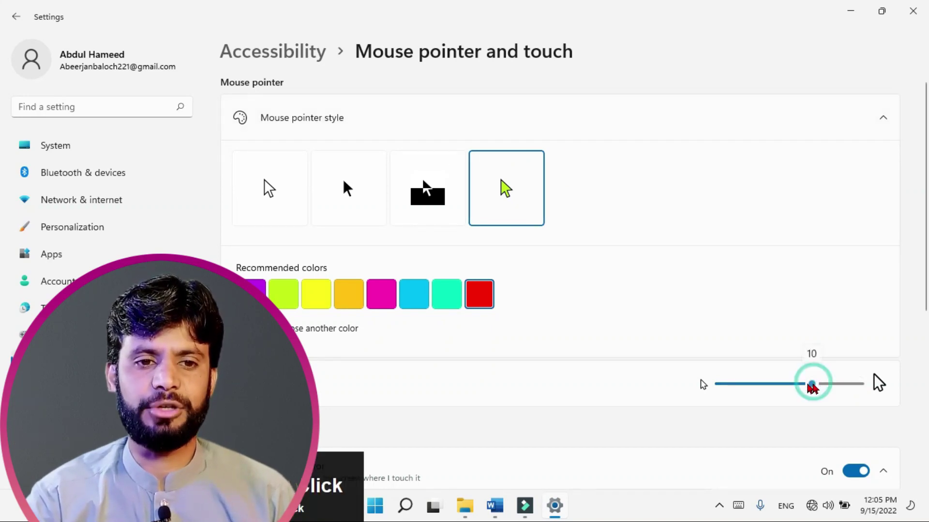
left_click_drag(765, 399, 742, 402)
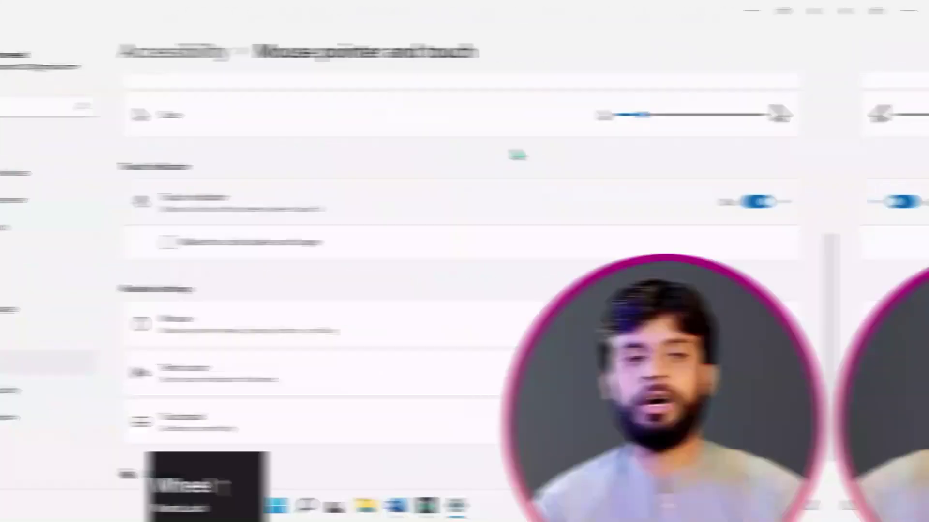
scroll(591, 155, "down", 5)
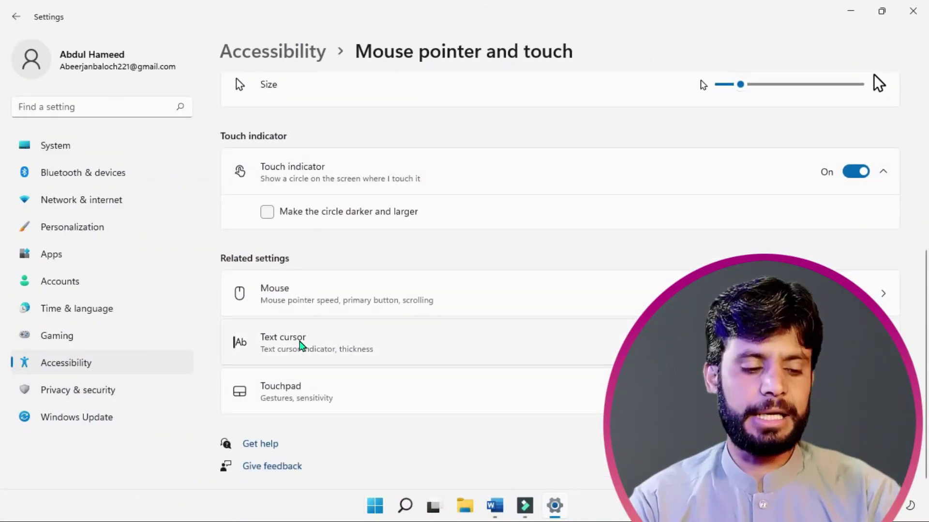
key("grave")
left_click_drag(220, 321, 362, 364)
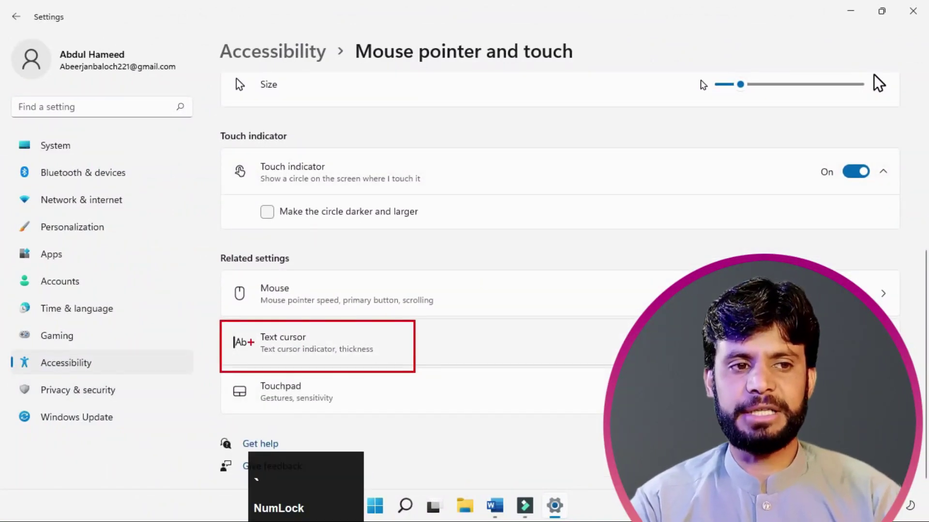
Step: Turn on the text cursor indicator, enlarge it slightly, and try it in the Word document
key("Escape")
left_click(290, 342)
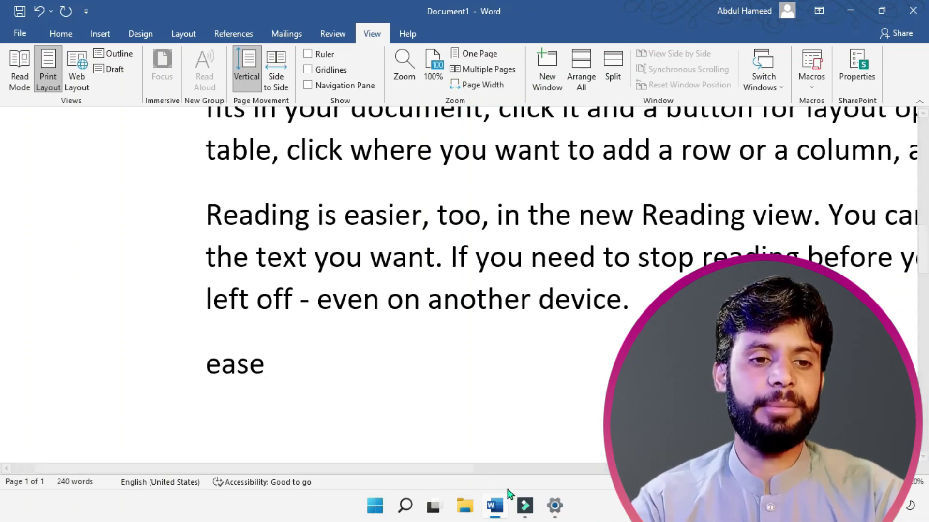
left_click(554, 505)
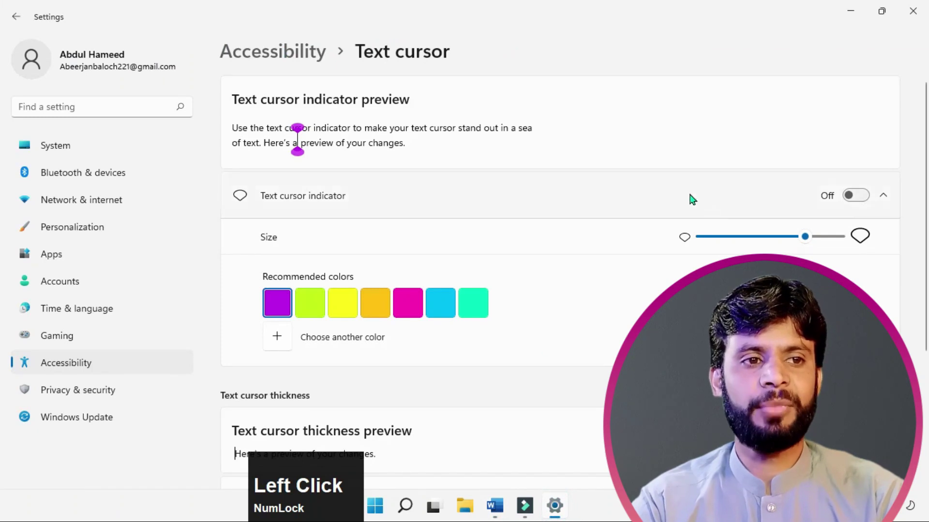
left_click(861, 198)
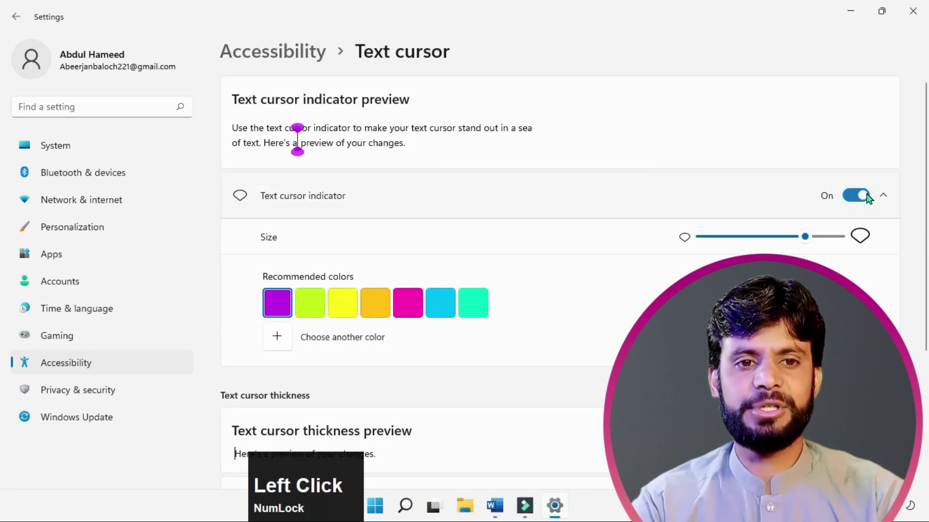
left_click_drag(804, 240, 837, 247)
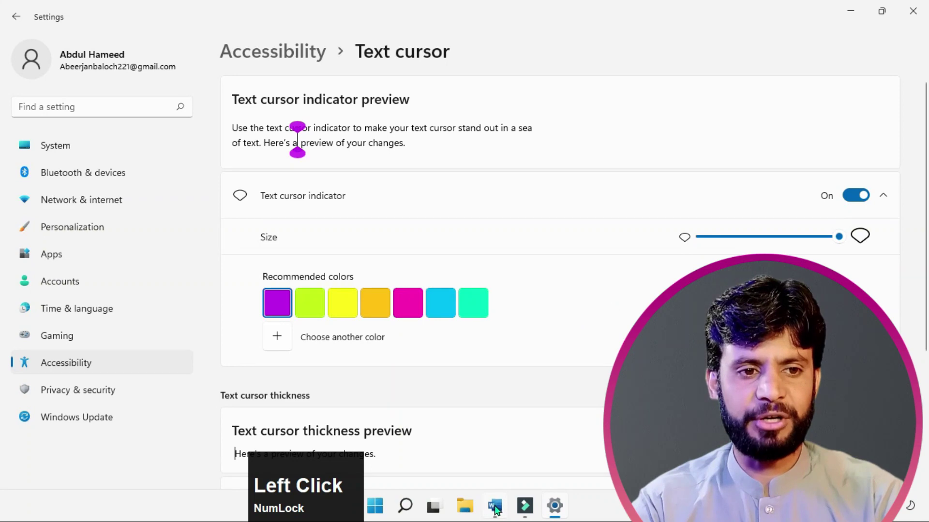
left_click(498, 506)
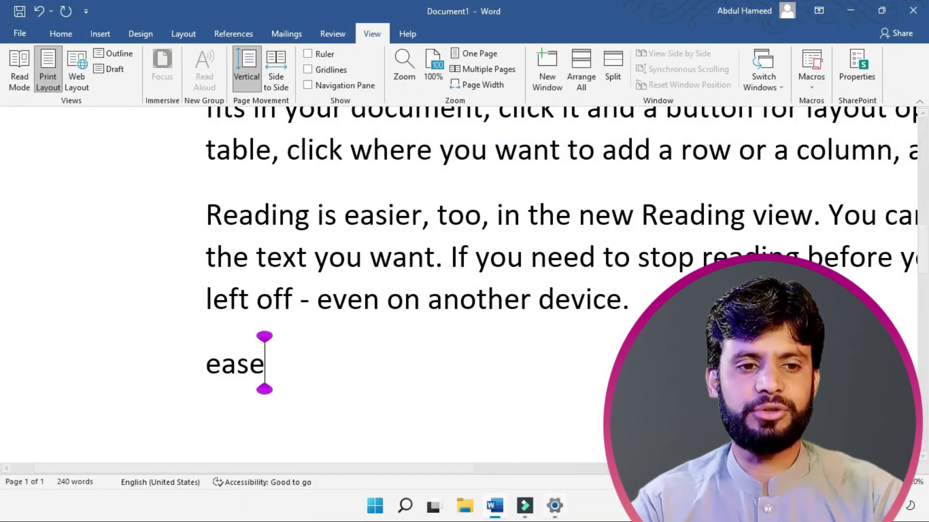
left_click(555, 505)
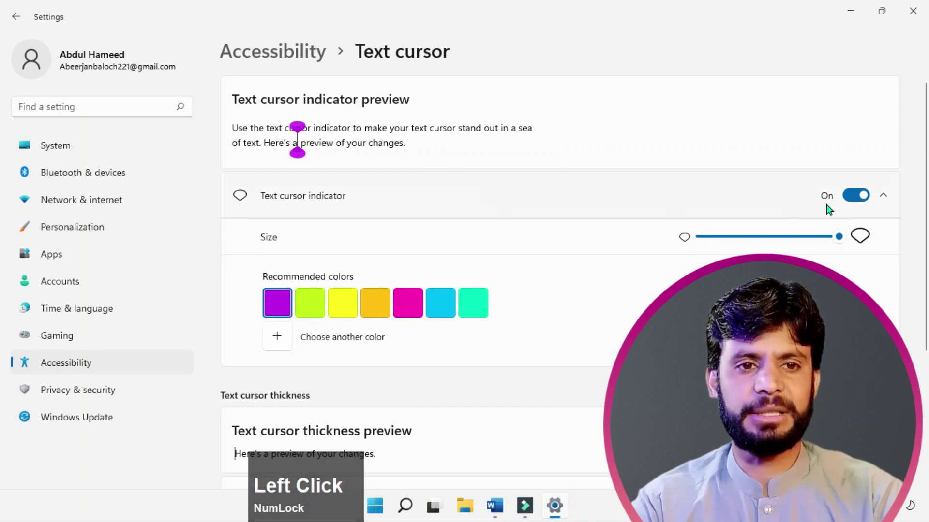
Step: Make the text cursor indicator yellow and drag the thickness slider to thicken the text cursor
left_click(855, 195)
scroll(374, 137, "down", 1)
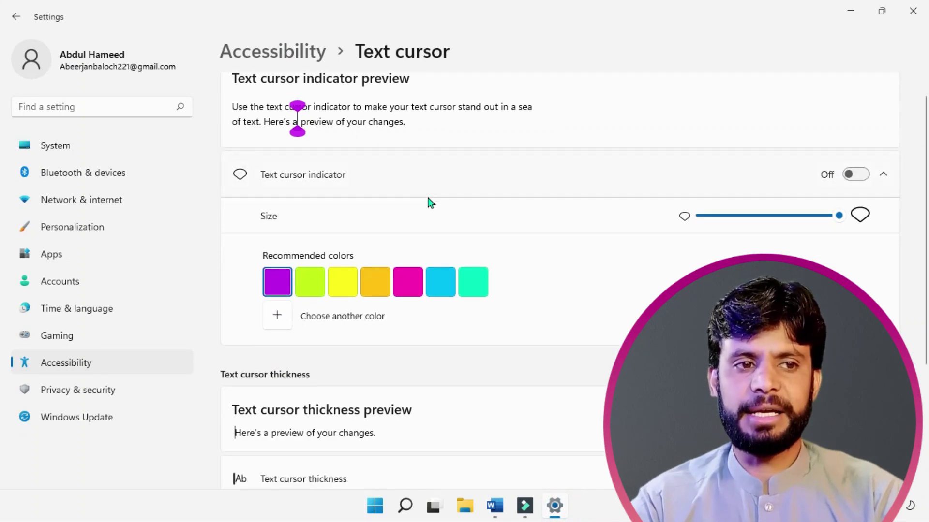
left_click(348, 286)
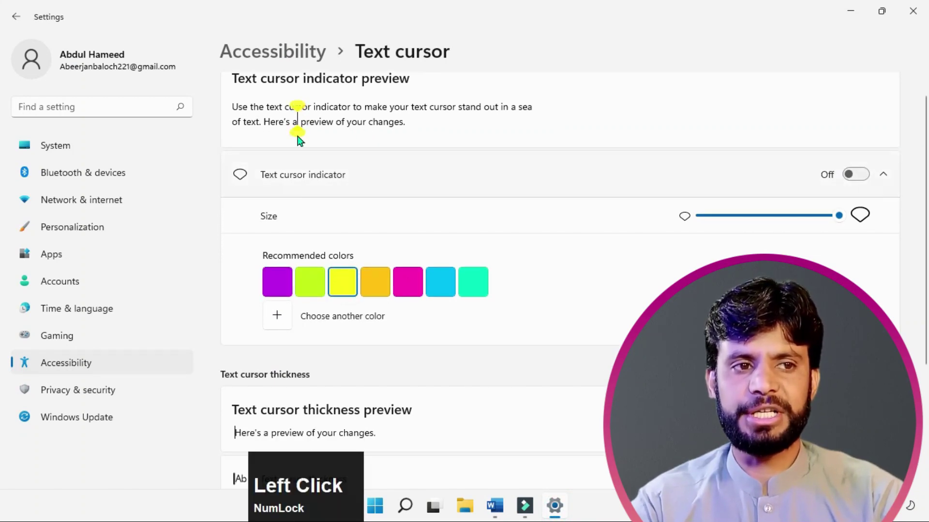
scroll(420, 296, "down", 3)
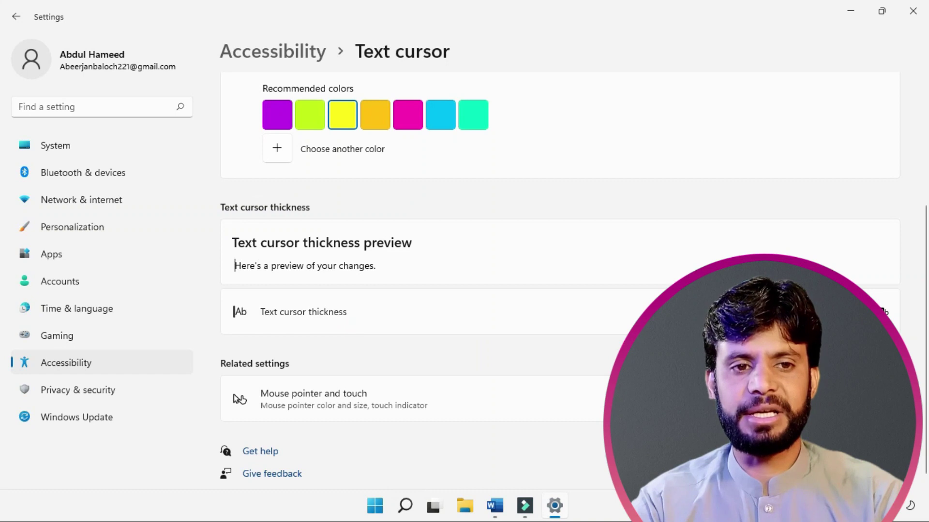
left_click_drag(735, 312, 863, 312)
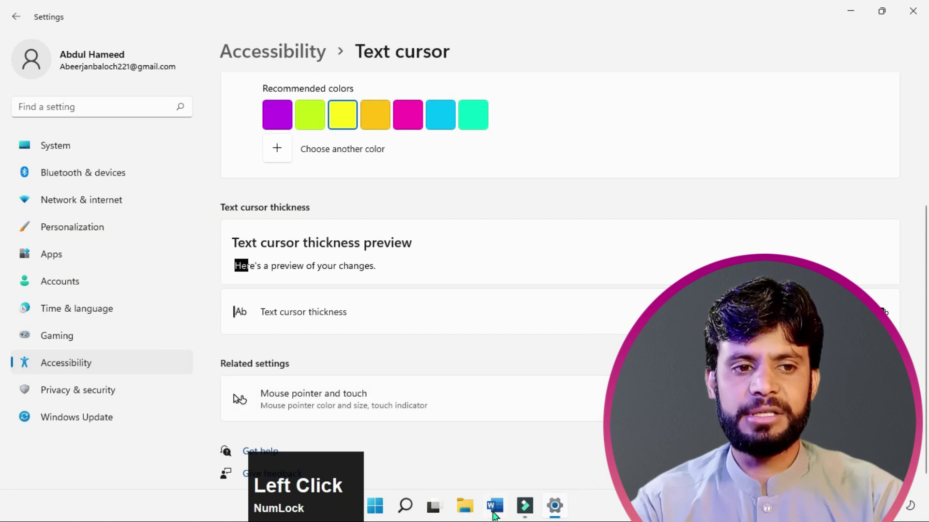
Step: Bring the Word document forward to check the yellow indicator around the cursor
left_click(495, 506)
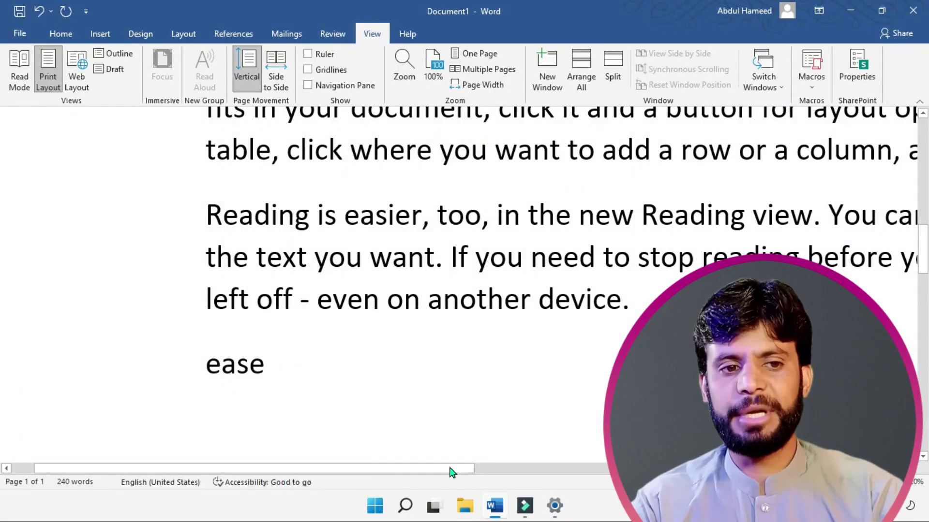
mouse_move(554, 513)
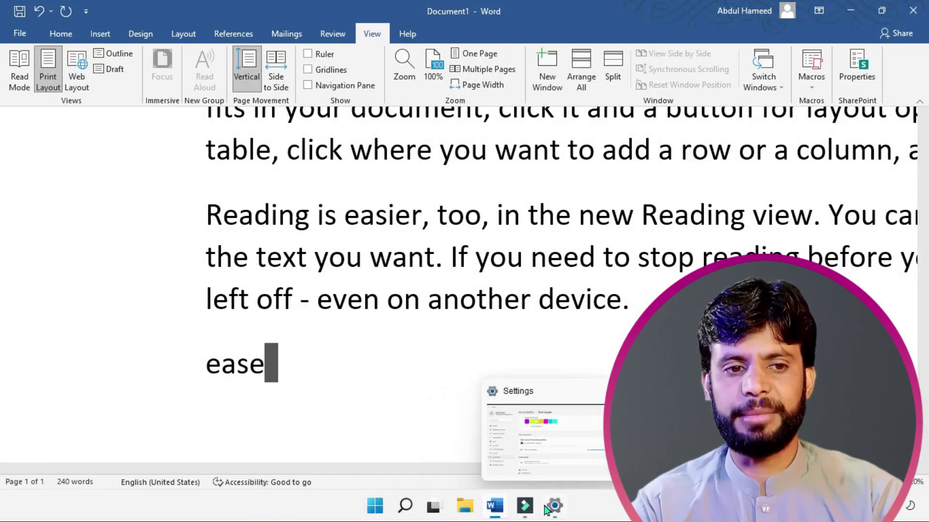
left_click(548, 464)
left_click(297, 312)
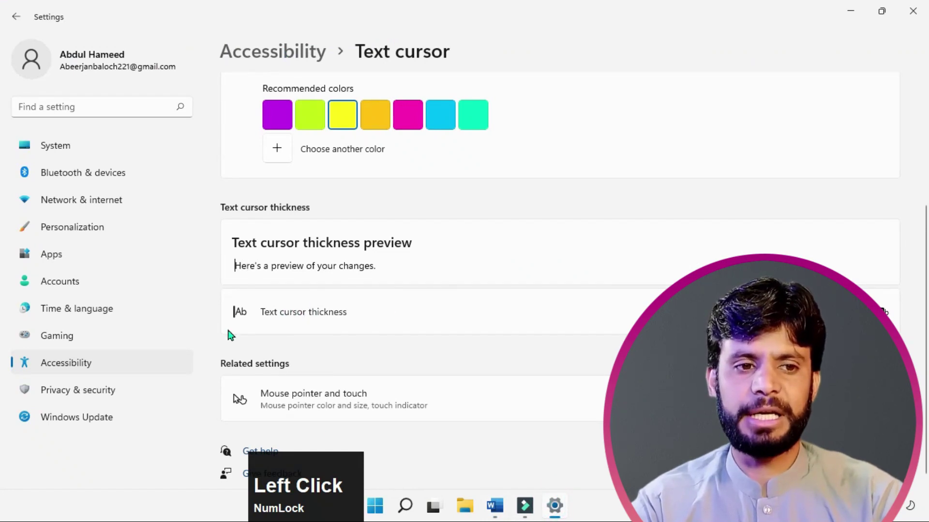
left_click(554, 506)
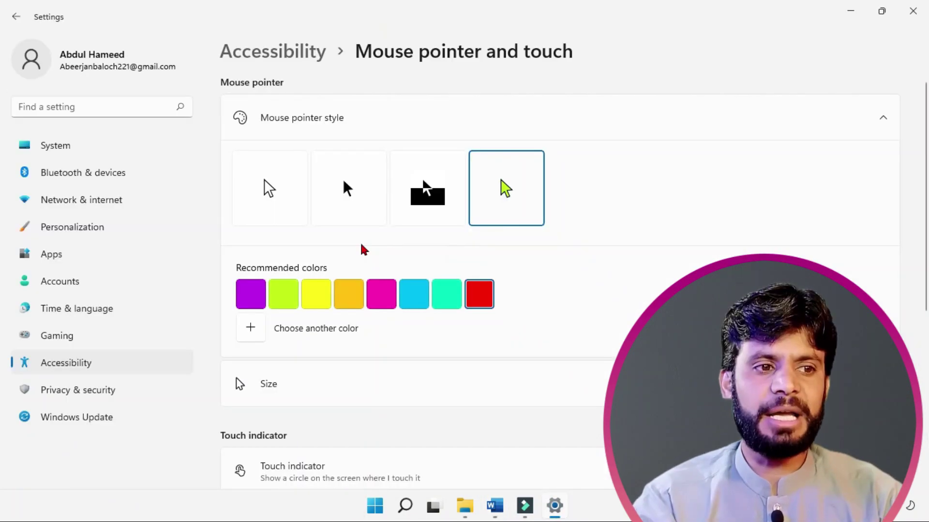
Step: Go from the Accessibility overview to the Accessibility > Mouse page
scroll(338, 266, "down", 3)
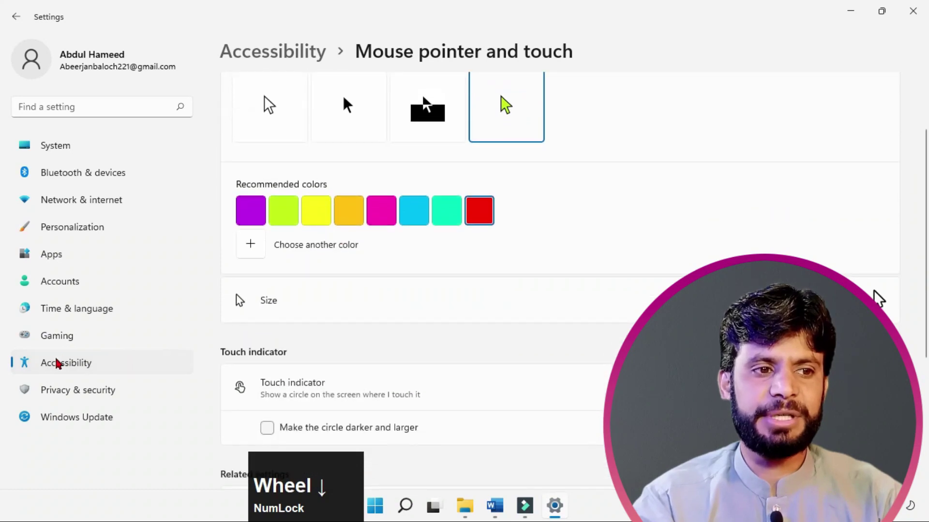
left_click(78, 363)
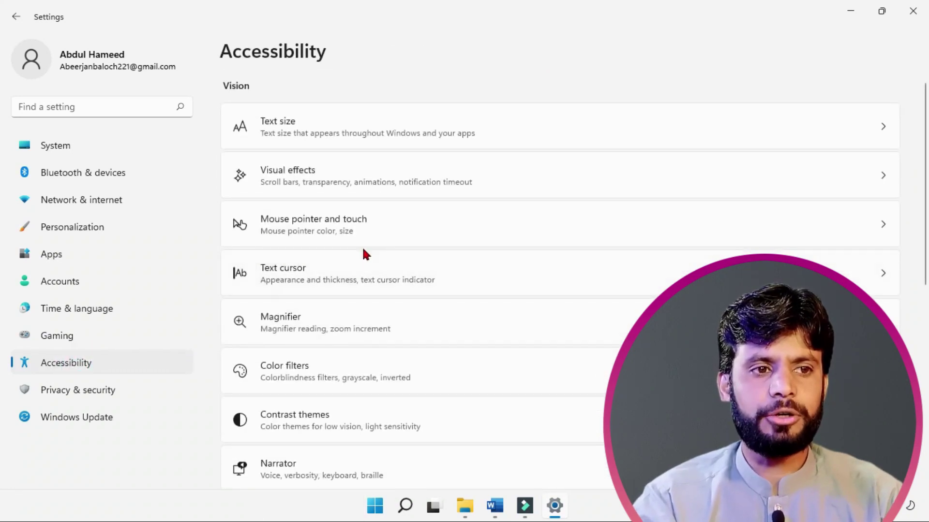
scroll(363, 254, "down", 1)
scroll(363, 250, "down", 7)
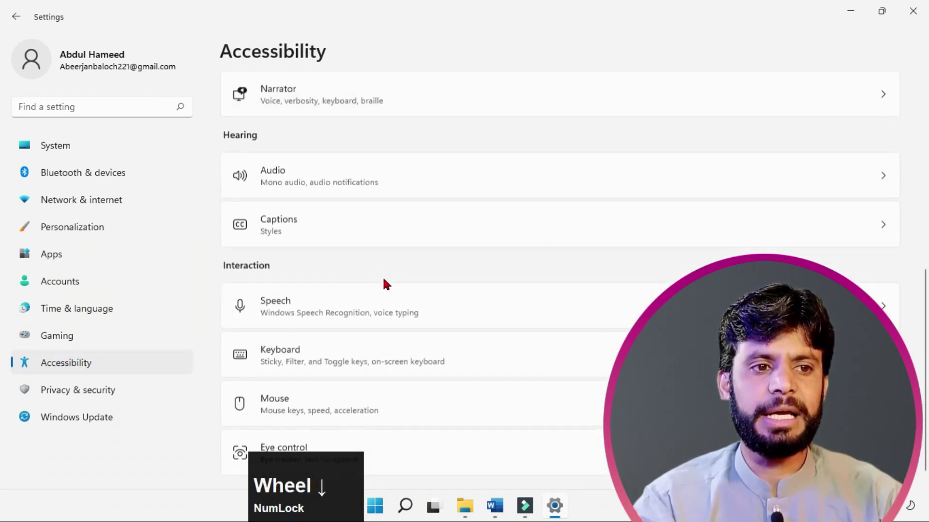
left_click(269, 385)
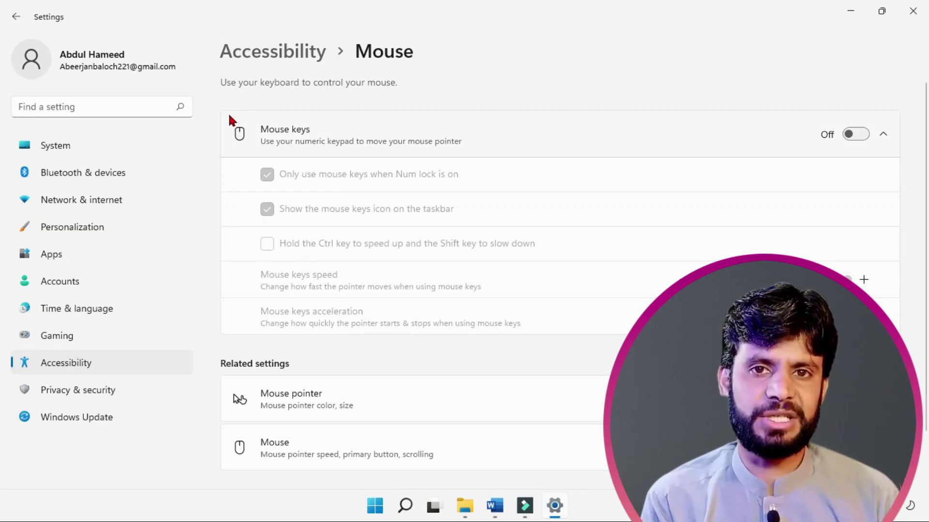
key("Num_Lock")
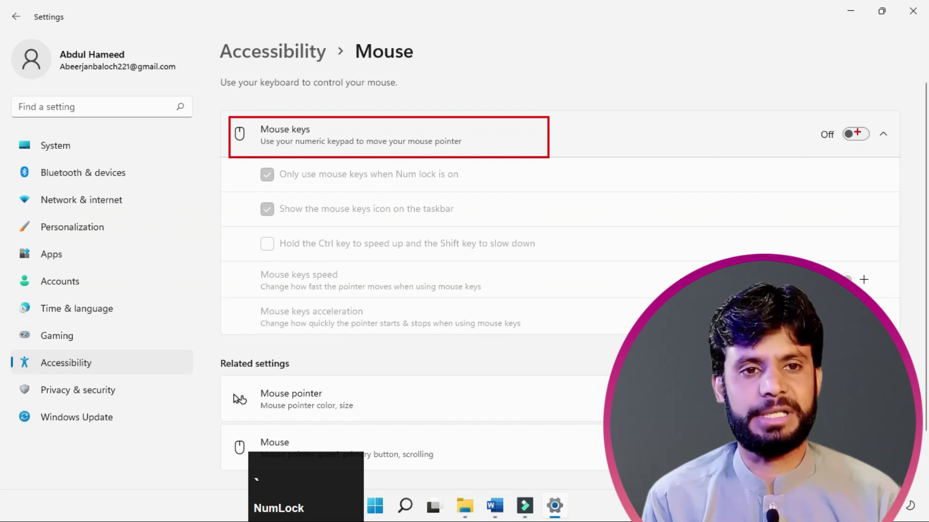
key("Escape")
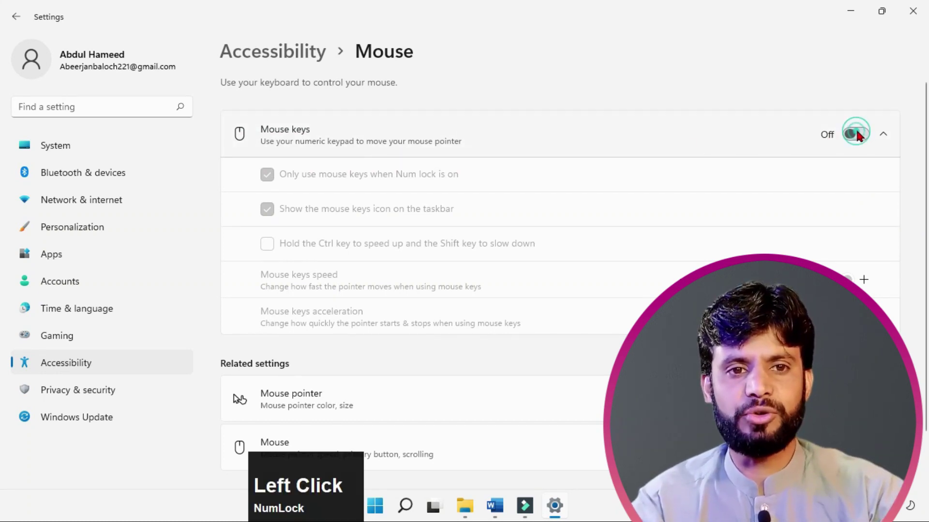
Step: Turn mouse keys on, uncheck Show the mouse keys icon on the taskbar, then turn mouse keys off
left_click(855, 131)
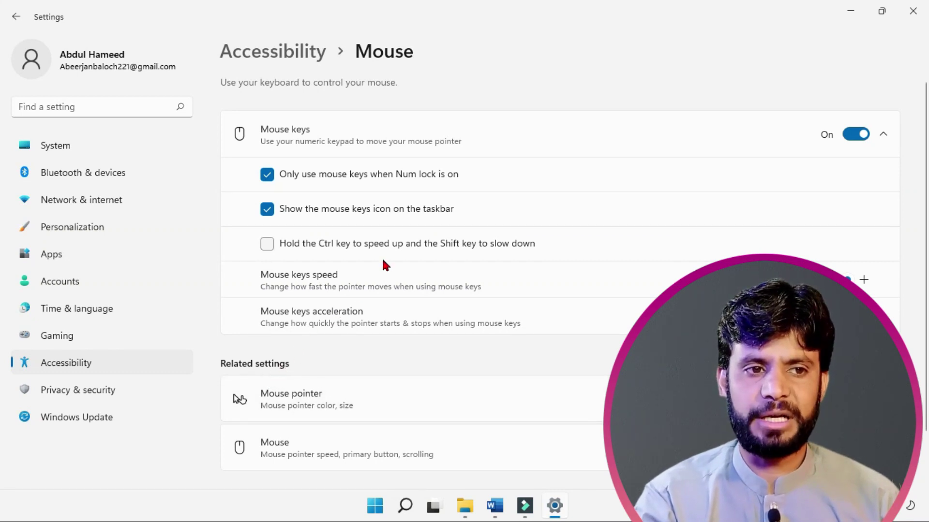
left_click(73, 227)
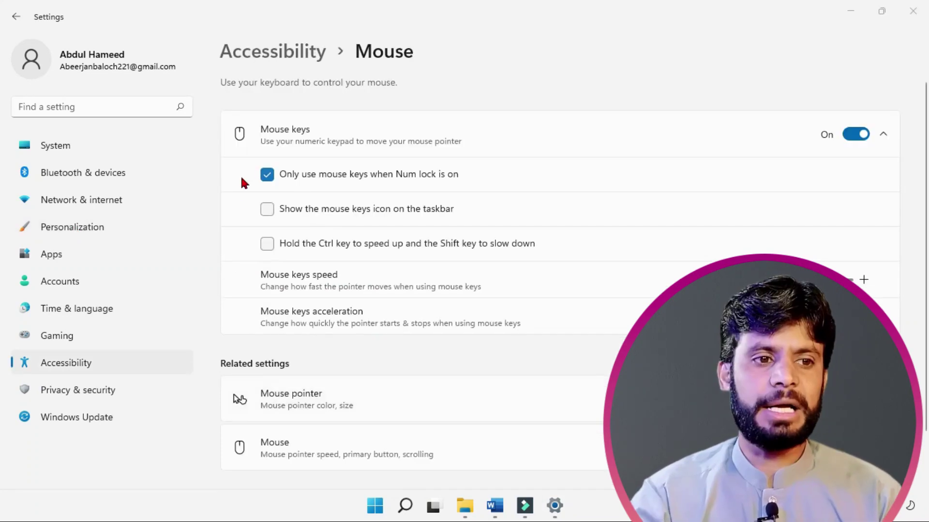
left_click(854, 136)
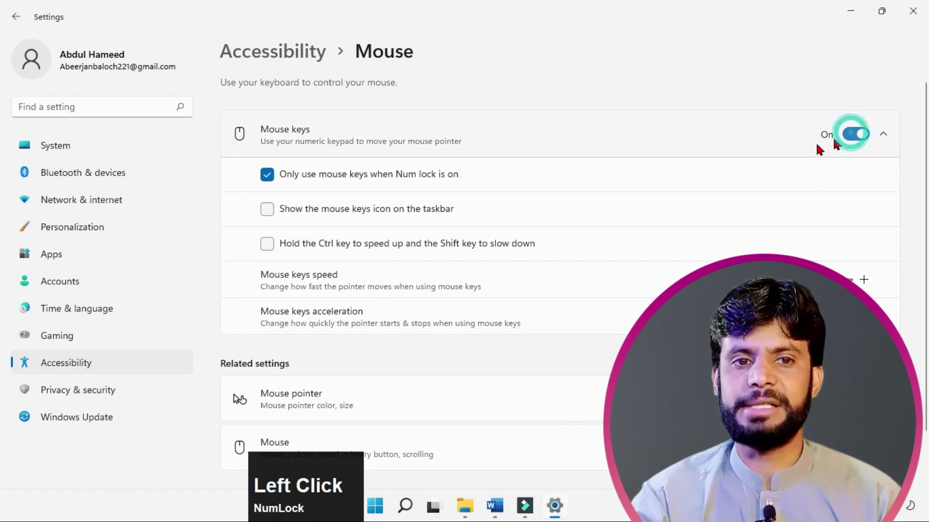
scroll(350, 368, "down", 1)
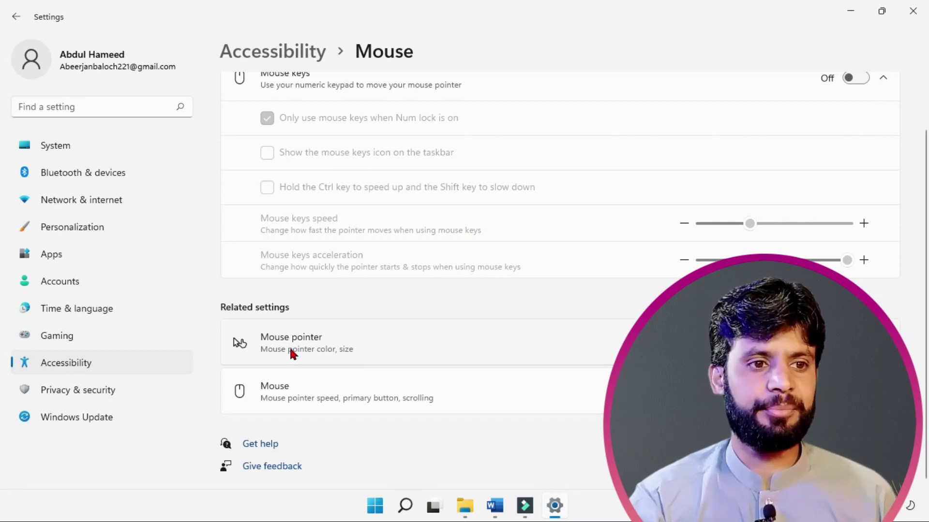
Step: Follow the Mouse related-settings link from Accessibility > Mouse to reach Bluetooth & devices > Mouse
left_click(271, 391)
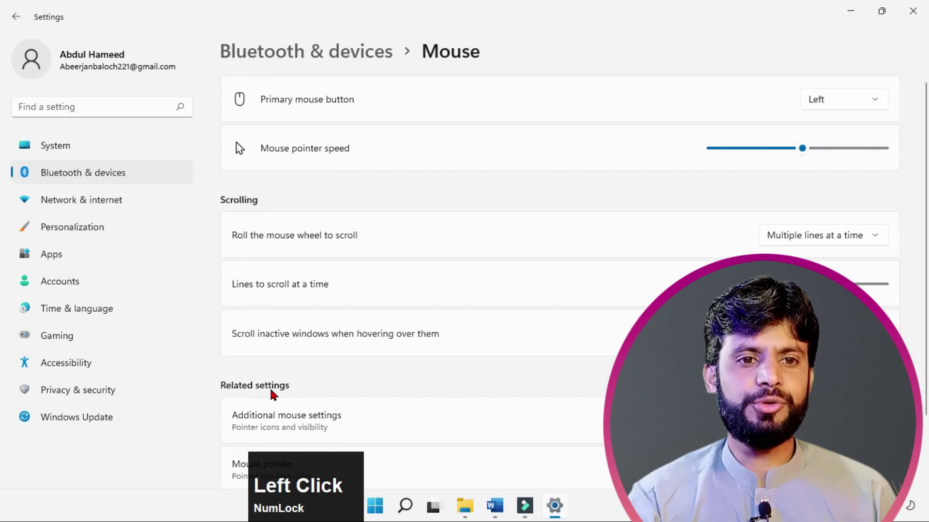
left_click(12, 18)
left_click(13, 18)
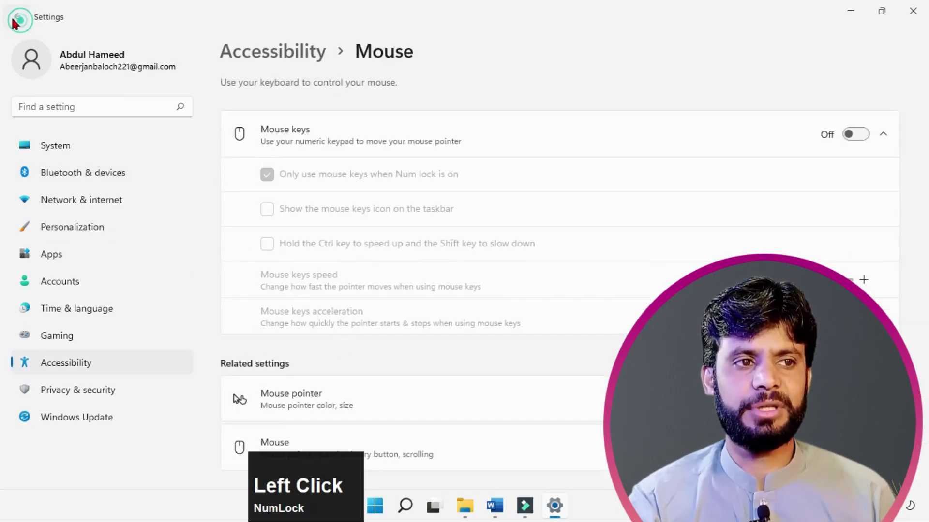
left_click(83, 362)
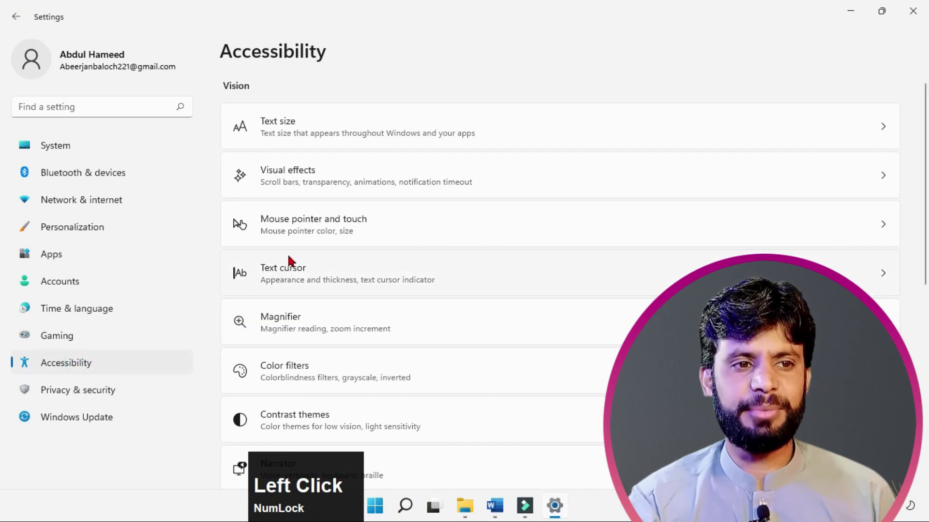
scroll(310, 233, "down", 8)
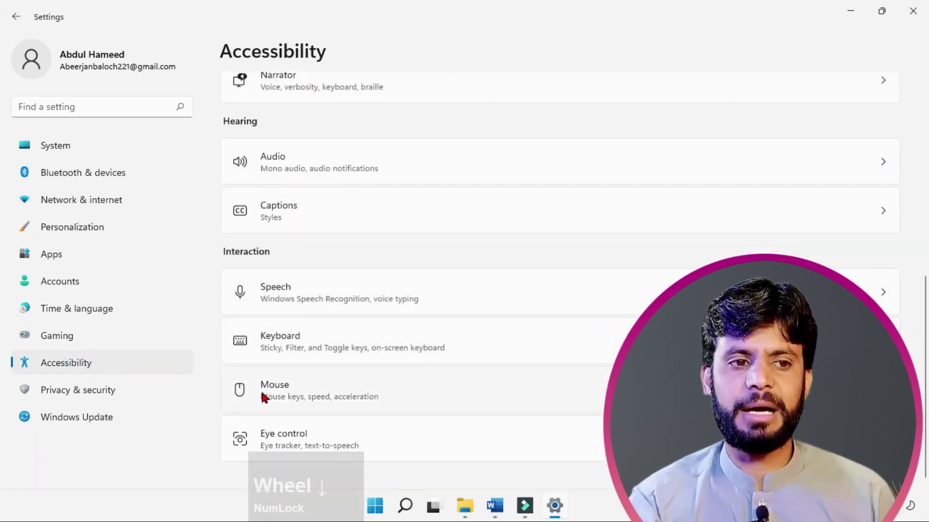
left_click(261, 392)
scroll(315, 229, "down", 1)
scroll(315, 232, "down", 1)
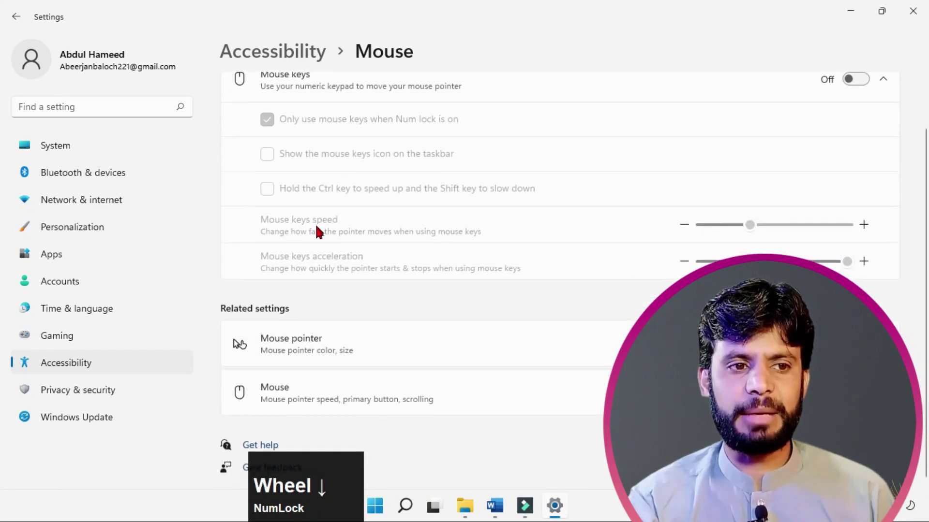
left_click(278, 393)
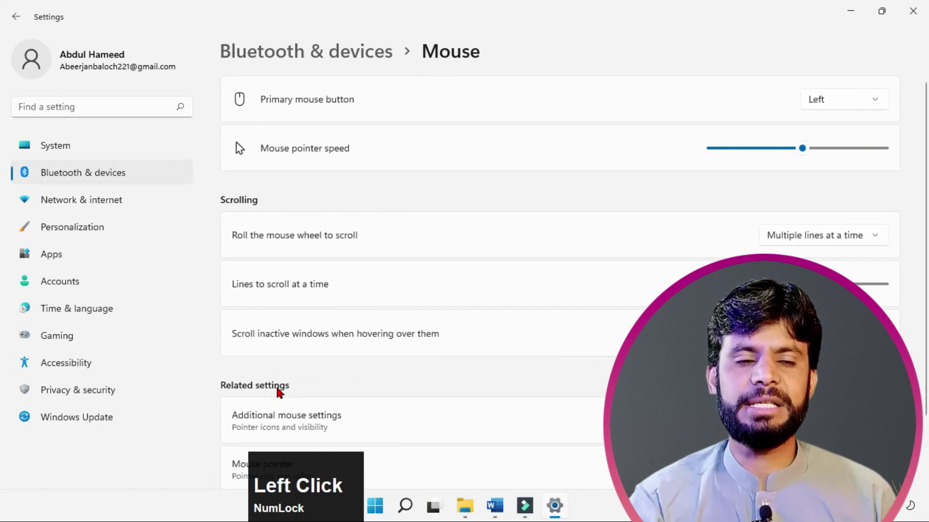
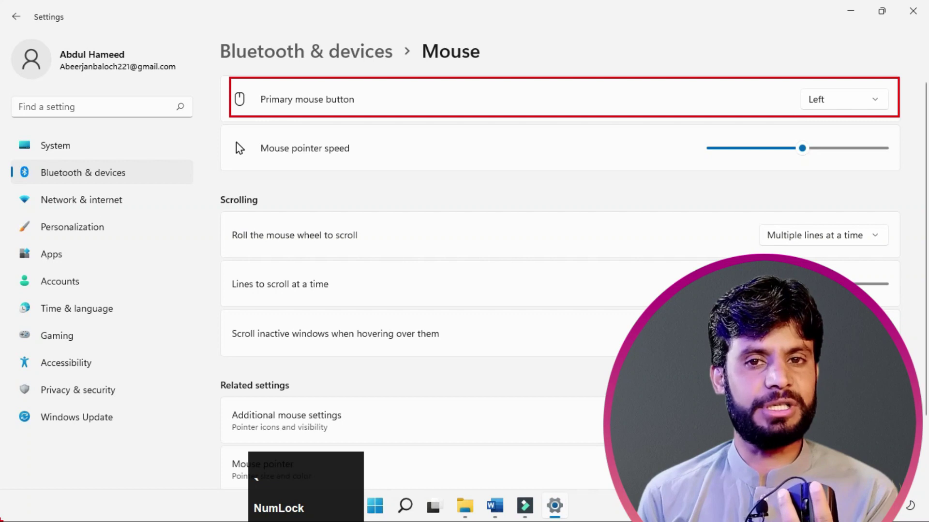
Step: Switch the primary mouse button to Right, nudge pointer speed up, then restore Left as primary
key("Escape")
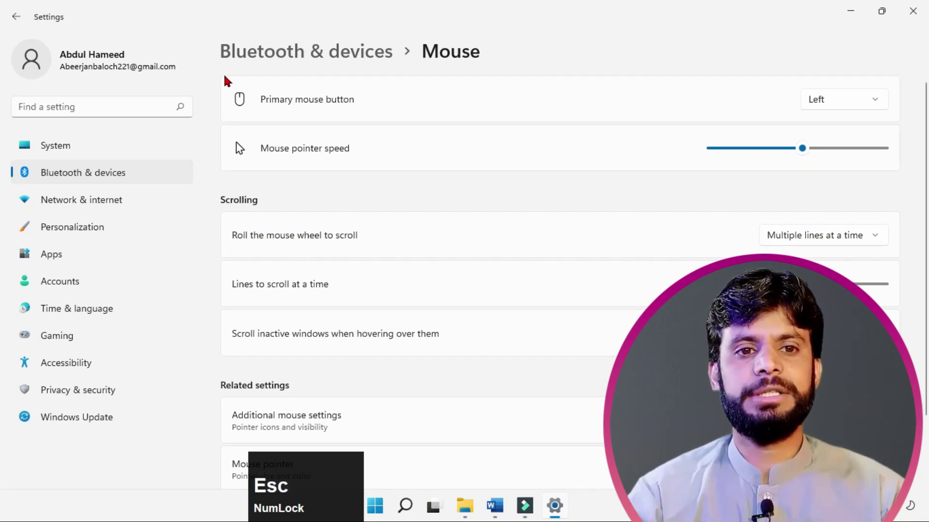
left_click(859, 102)
left_click(837, 126)
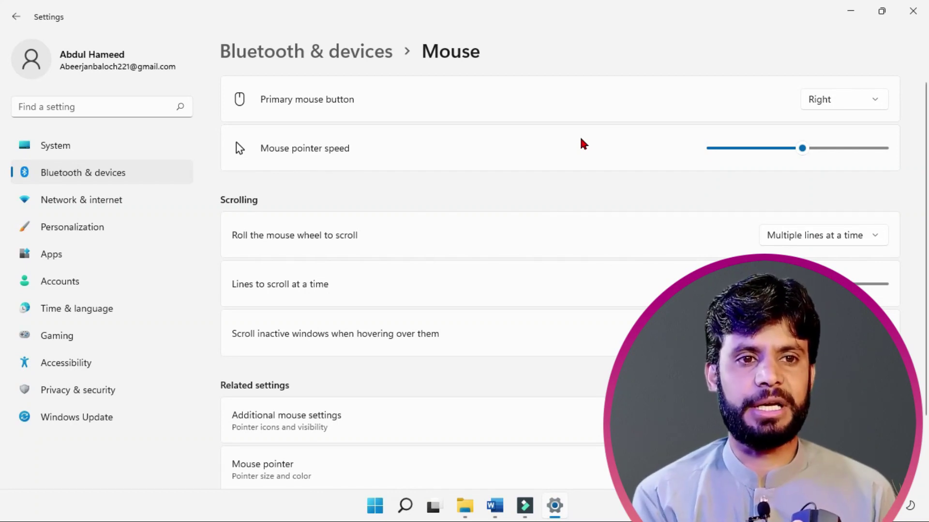
left_click_drag(801, 148, 864, 148)
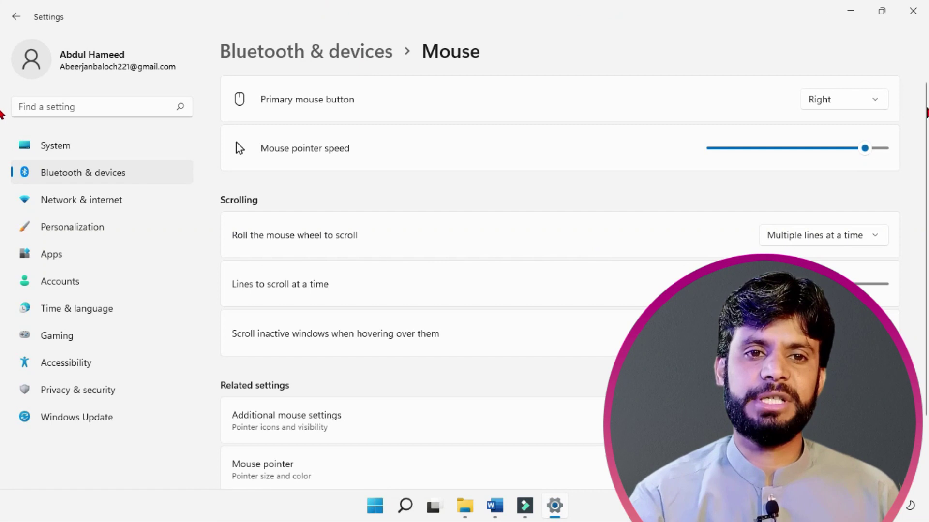
left_click(879, 104)
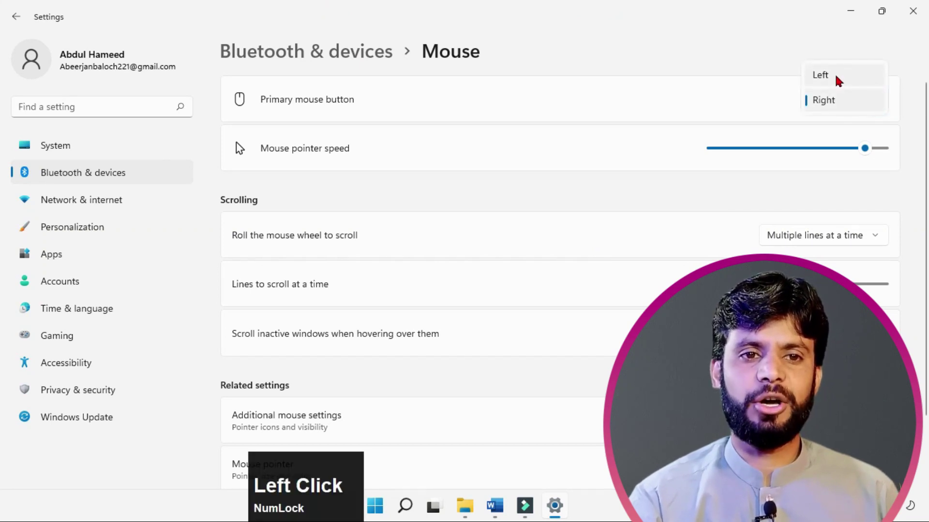
left_click(820, 77)
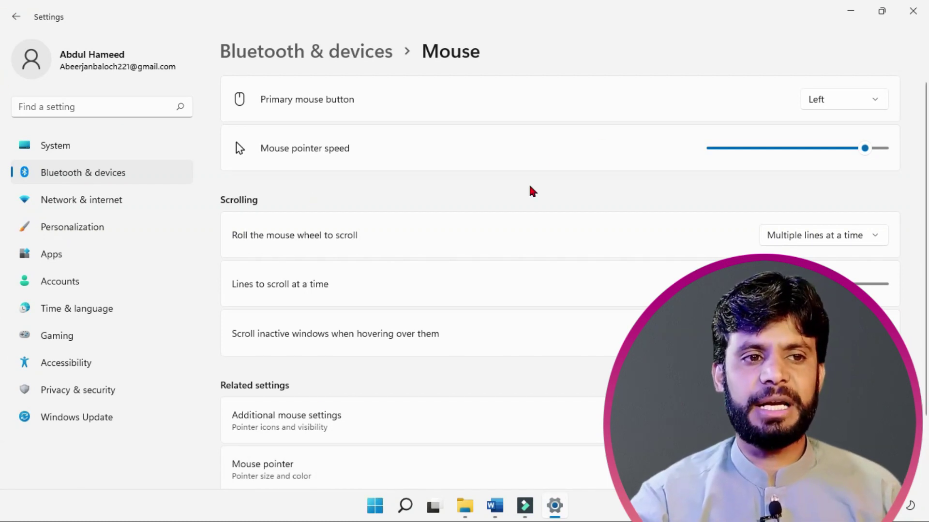
Step: Try pointer speed at maximum 20 and minimum 1, then settle on a moderate level
left_click_drag(866, 149, 882, 148)
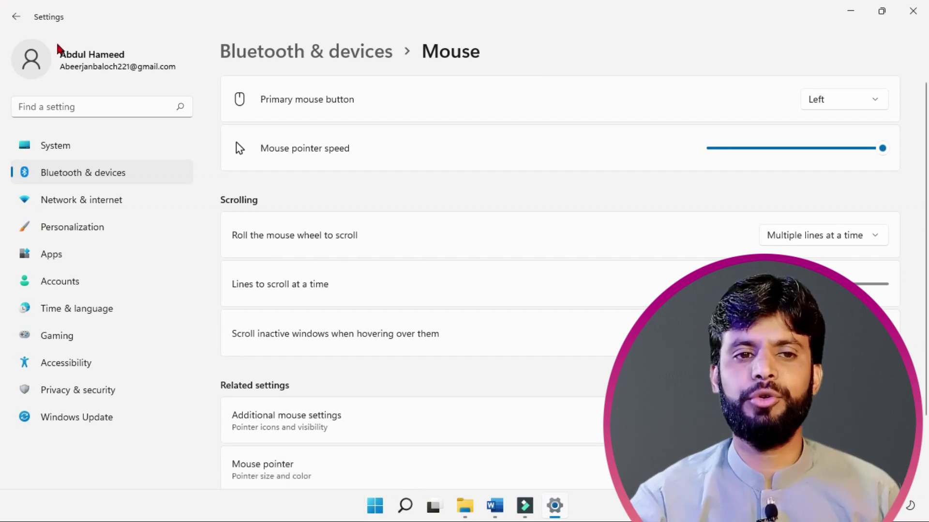
left_click_drag(880, 148, 581, 138)
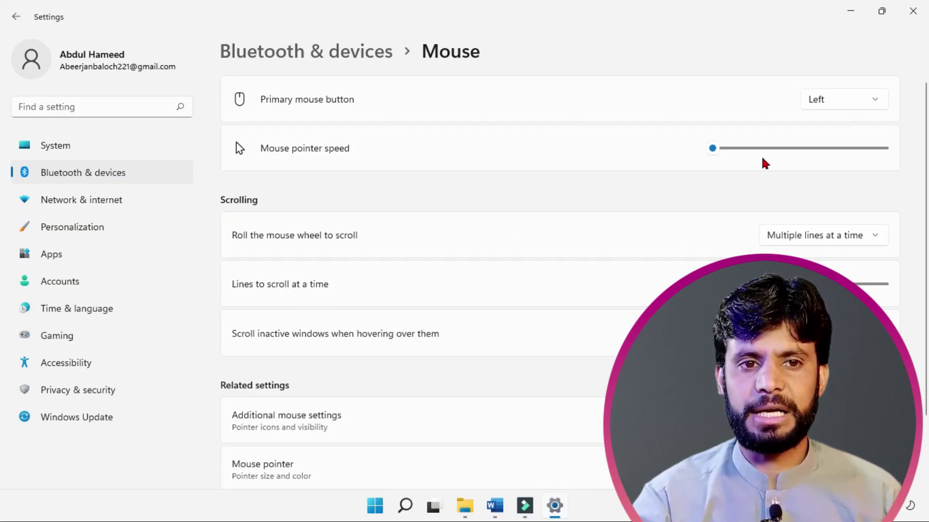
left_click(803, 148)
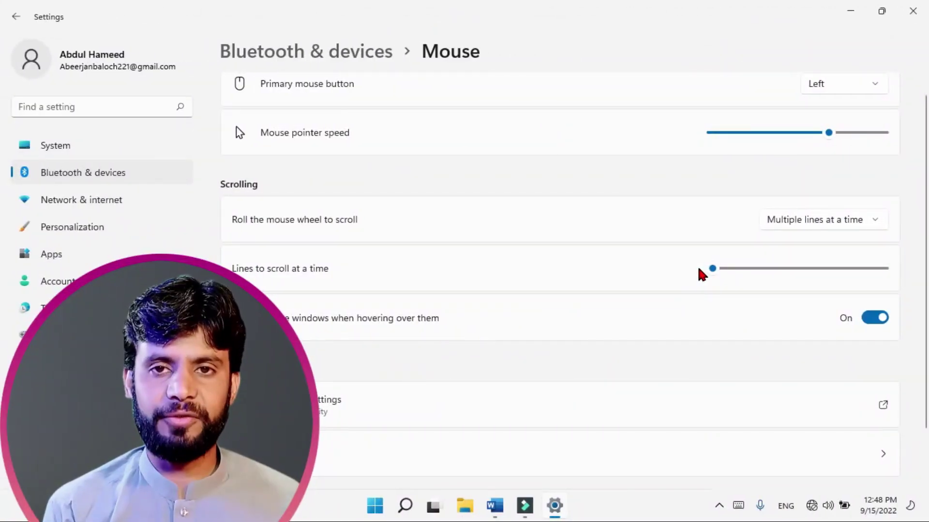
Step: Set 'Lines to scroll at a time' to 100 and bring up File Explorer to test it
scroll(697, 263, "up", 1)
scroll(699, 273, "up", 1)
scroll(699, 274, "down", 3)
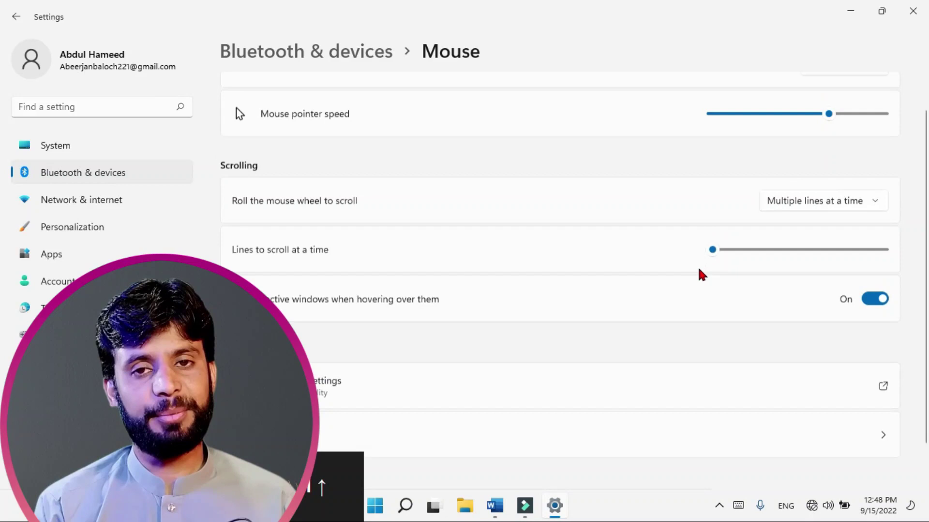
scroll(698, 270, "up", 3)
scroll(698, 270, "down", 3)
scroll(700, 271, "up", 3)
scroll(698, 272, "down", 3)
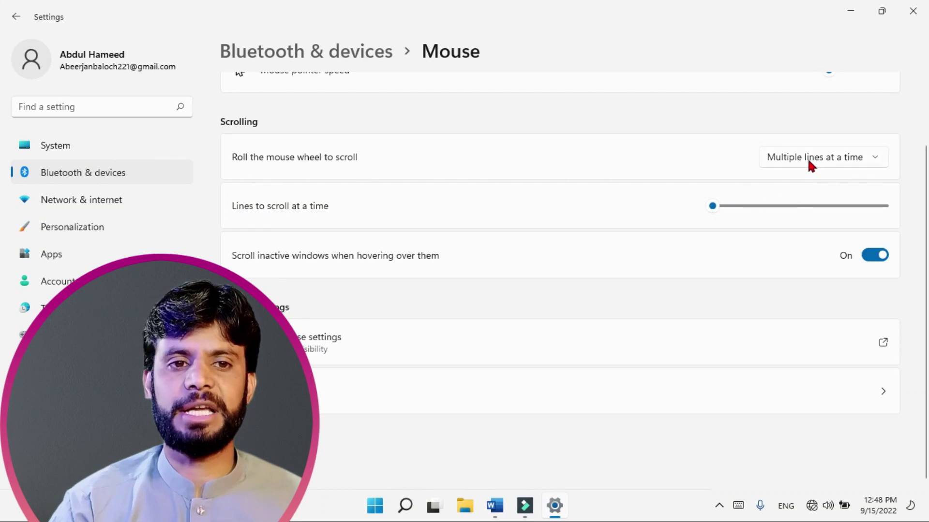
scroll(711, 251, "up", 2)
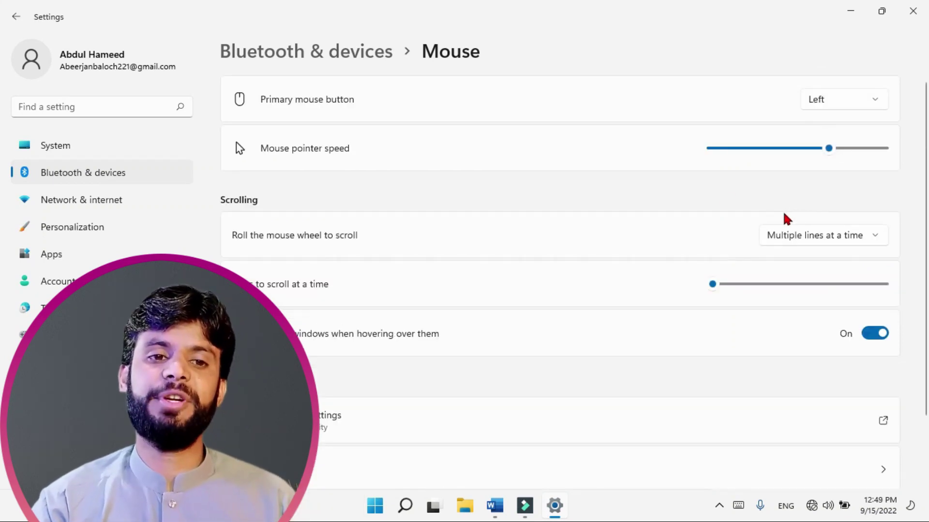
left_click_drag(718, 286, 907, 288)
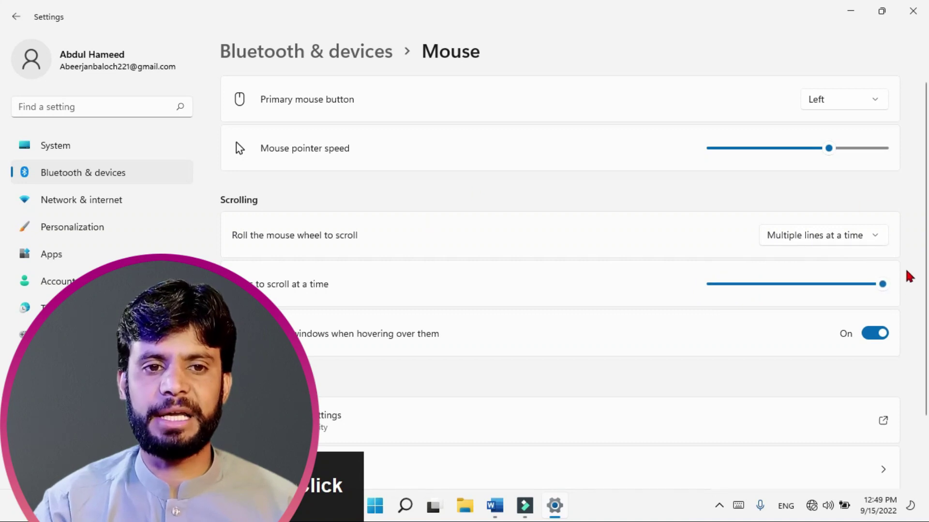
left_click(465, 505)
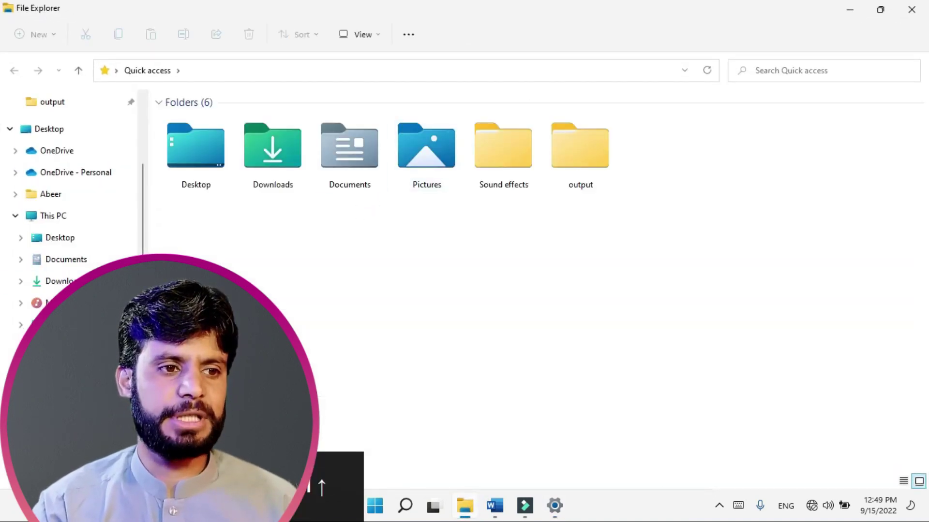
Step: Scroll through Local Disk (C:) > Windows, then set lines to scroll back to 1
left_click(68, 368)
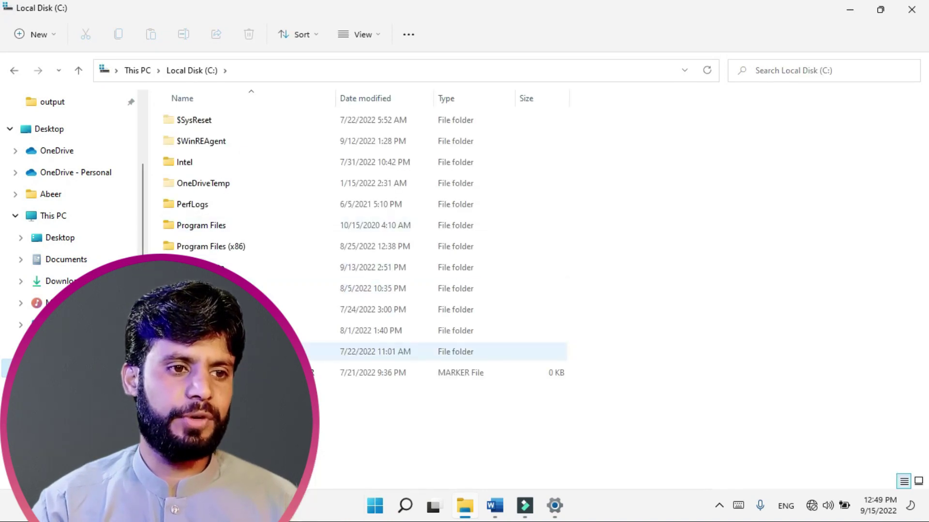
double_click(271, 351)
scroll(575, 258, "down", 10)
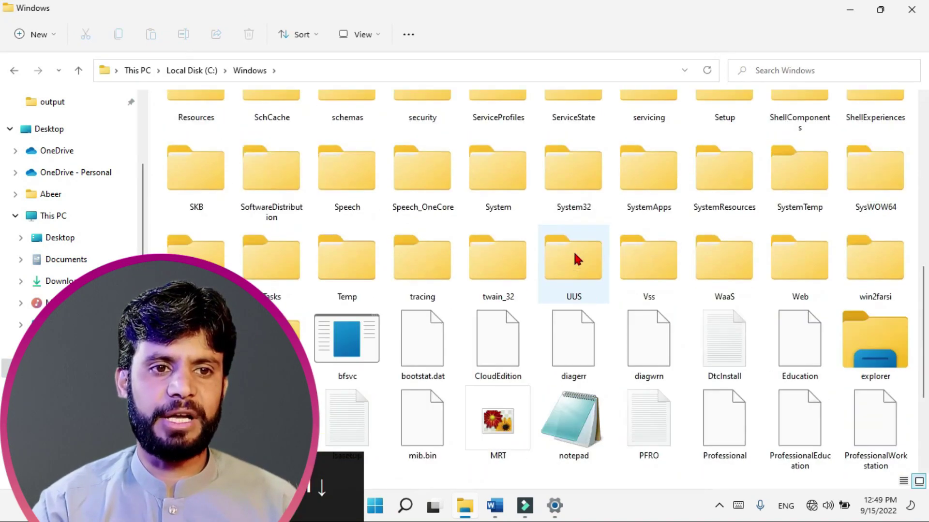
scroll(576, 259, "down", 3)
scroll(576, 259, "up", 6)
scroll(576, 259, "down", 5)
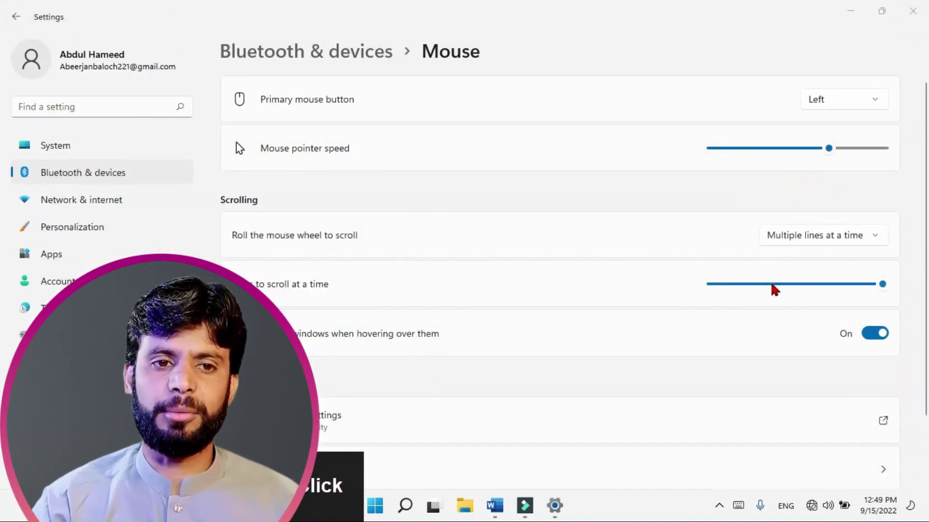
left_click_drag(773, 289, 689, 315)
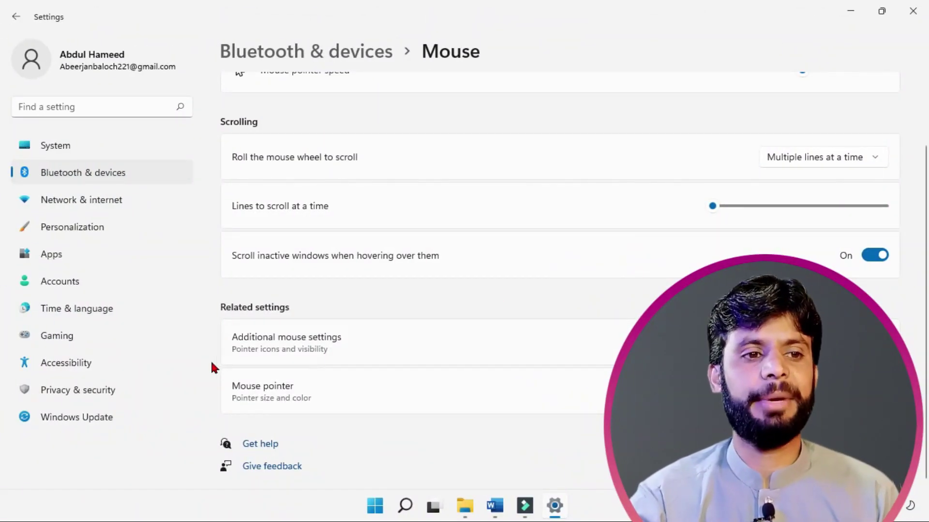
Step: In classic Mouse Properties, swap the primary and secondary buttons and undo it, then slow the double-click speed
left_click(289, 345)
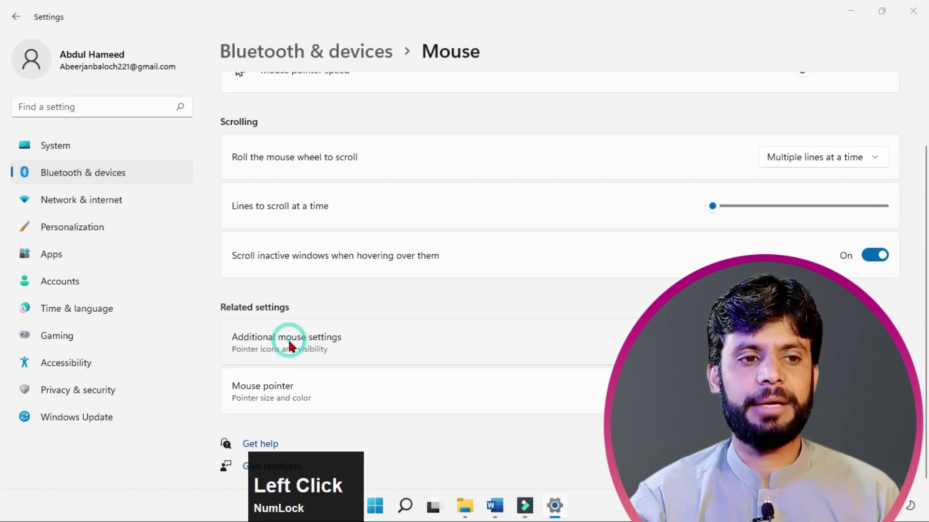
left_click_drag(179, 77, 394, 57)
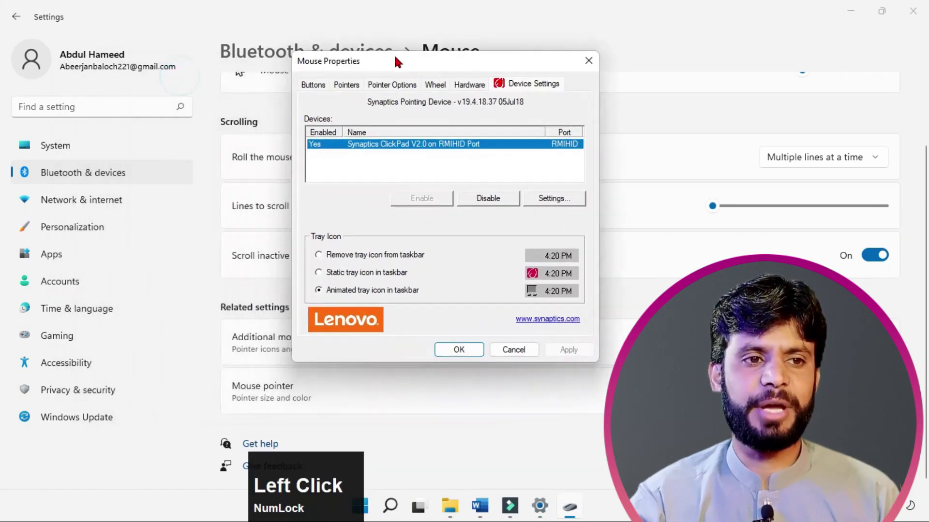
left_click(301, 86)
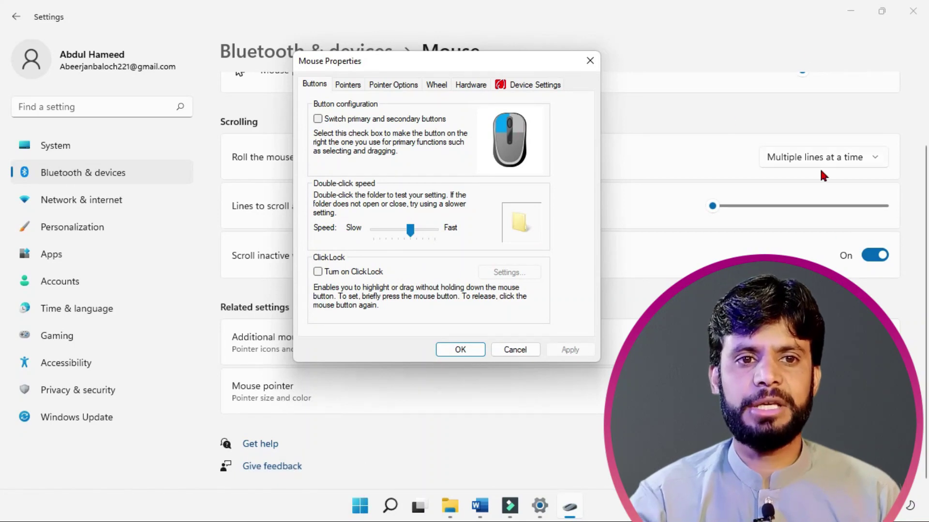
scroll(827, 193, "up", 3)
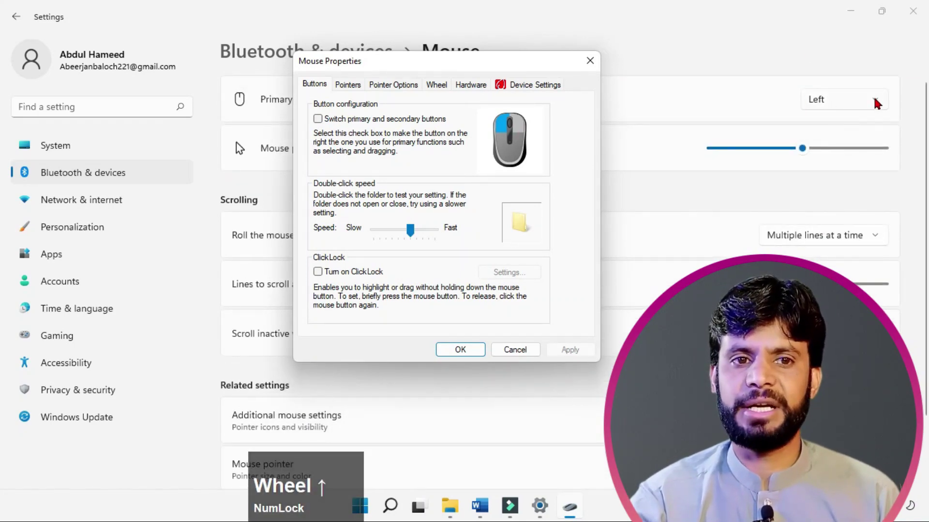
left_click(321, 119)
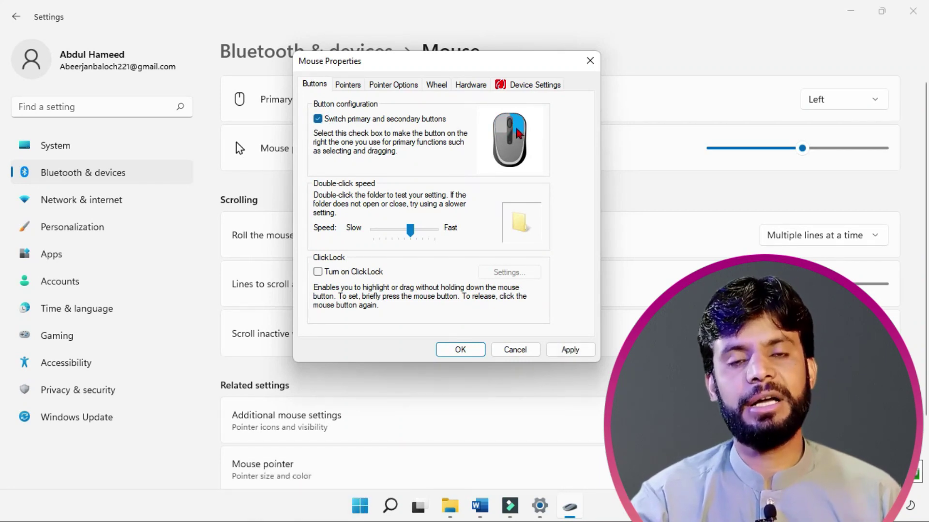
left_click(323, 125)
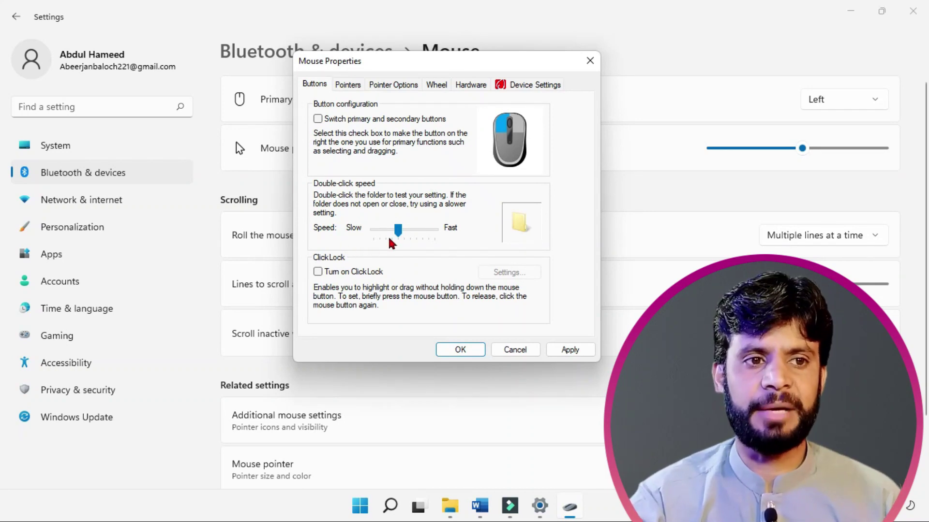
left_click_drag(397, 235, 382, 245)
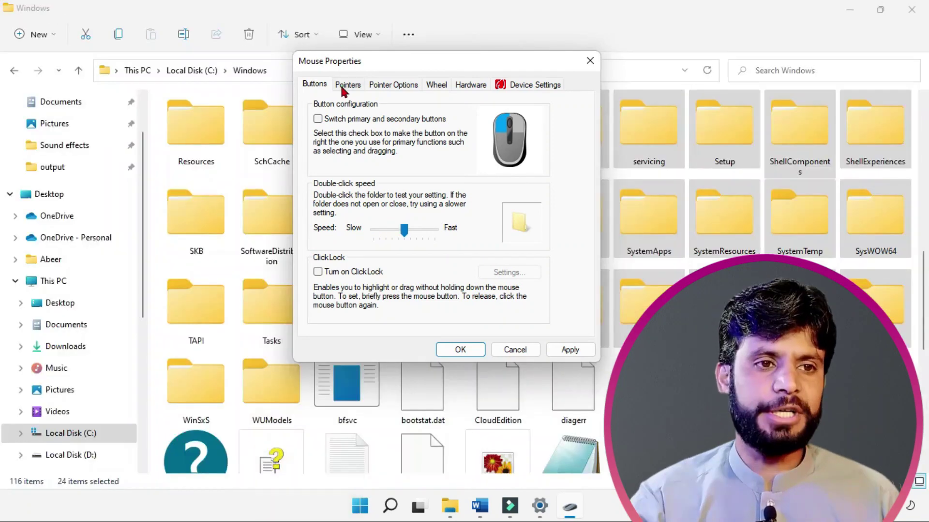
Step: Try the Magnified and Windows Inverted (extra large) pointer schemes, and raise pointer speed toward Fast
left_click(348, 85)
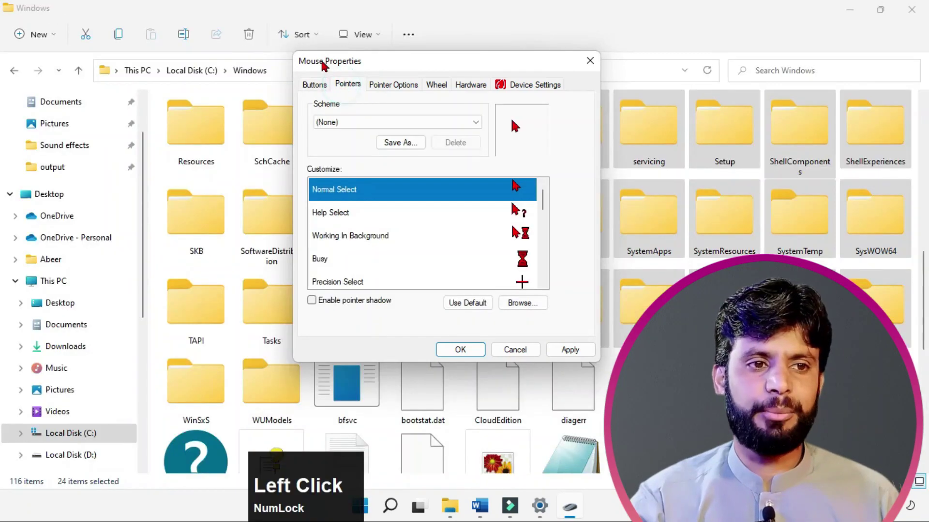
left_click(468, 124)
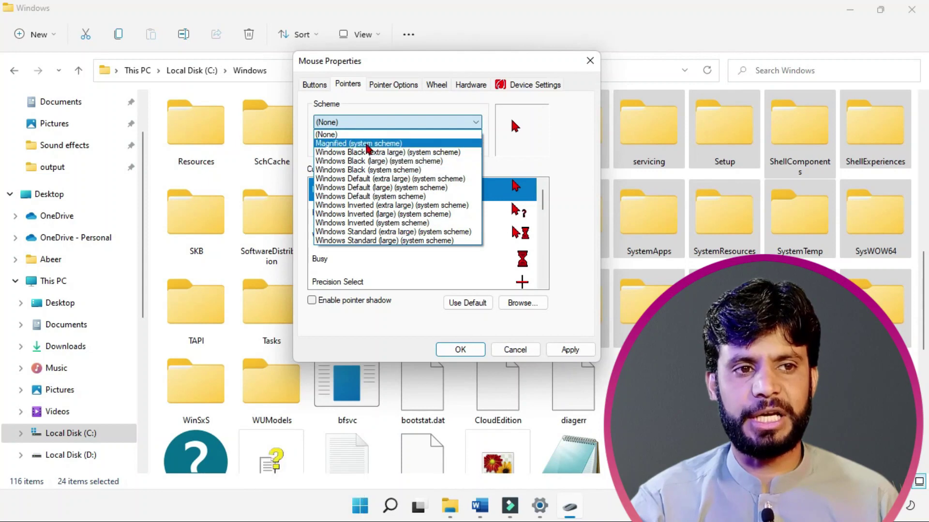
left_click(368, 143)
left_click(470, 125)
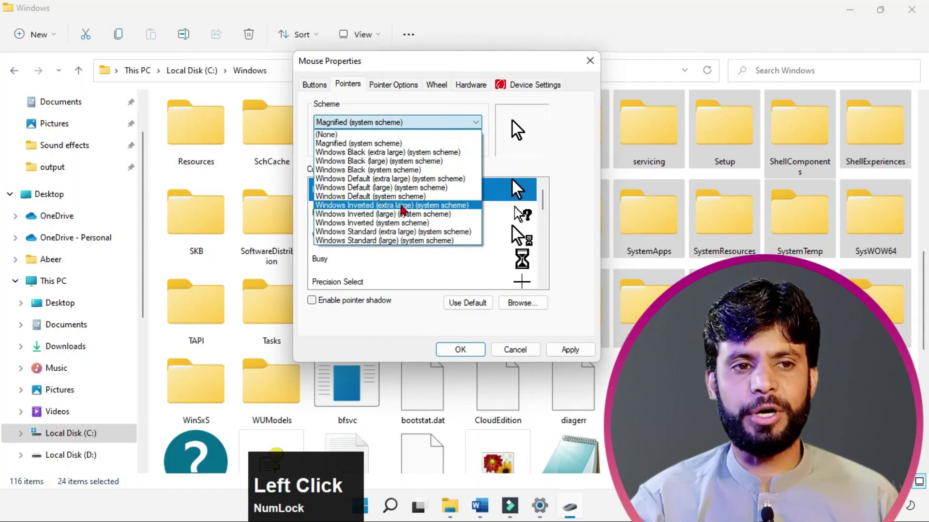
left_click(406, 203)
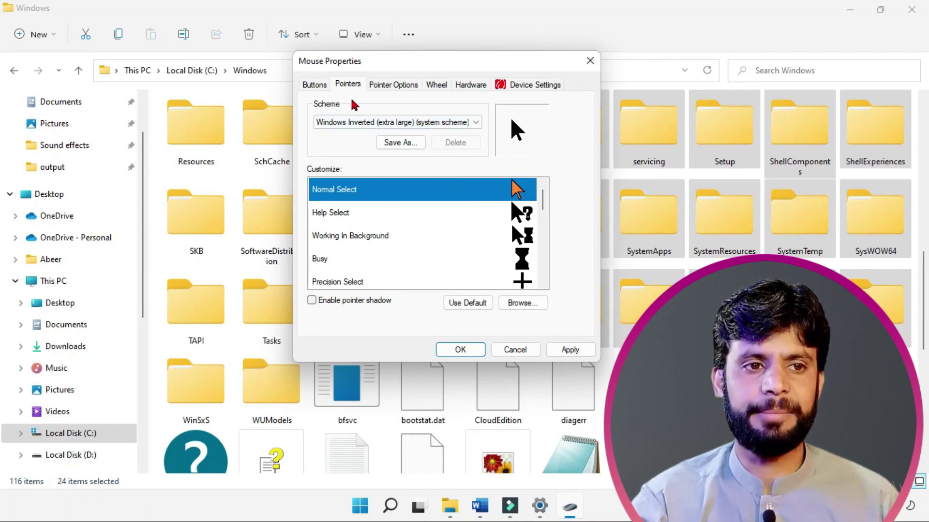
left_click(386, 86)
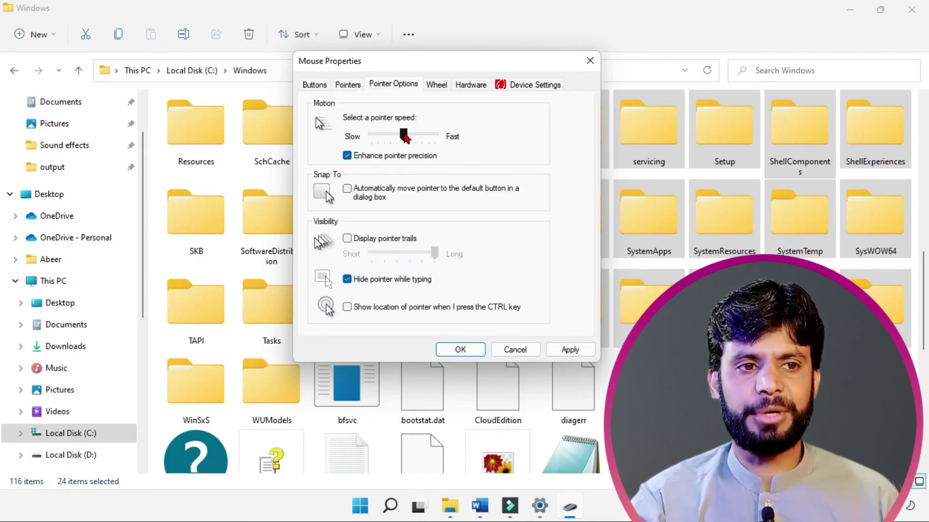
left_click_drag(404, 134, 434, 134)
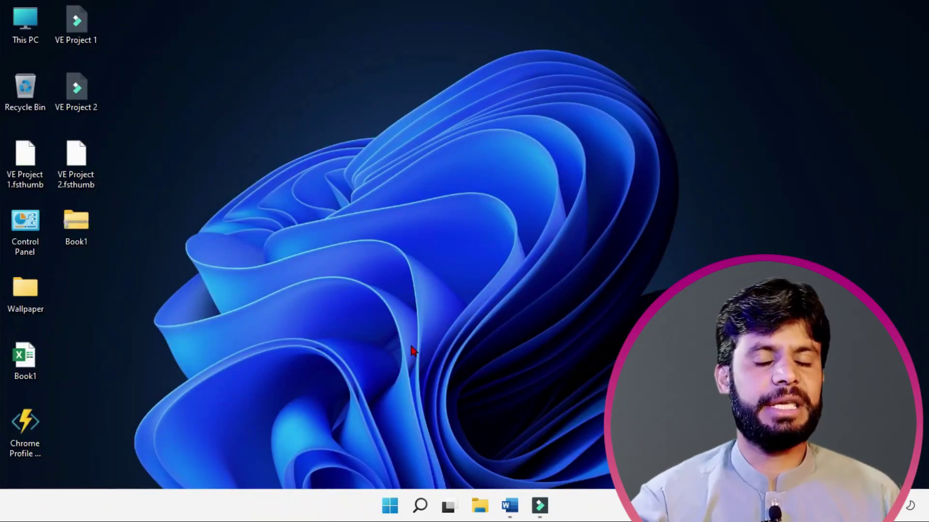
Step: Open Control Panel through a 'con' Start search, check the Mouse Buttons tab, and close it
left_click(395, 508)
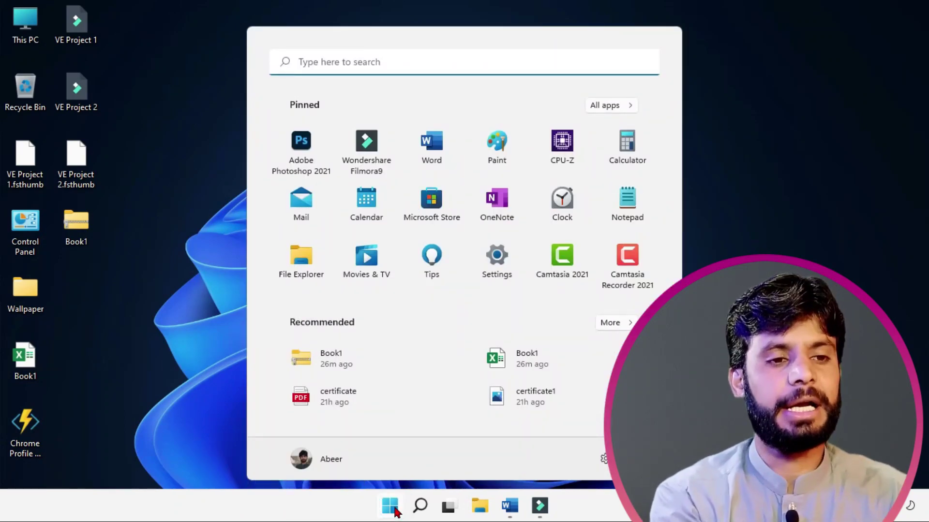
type("con")
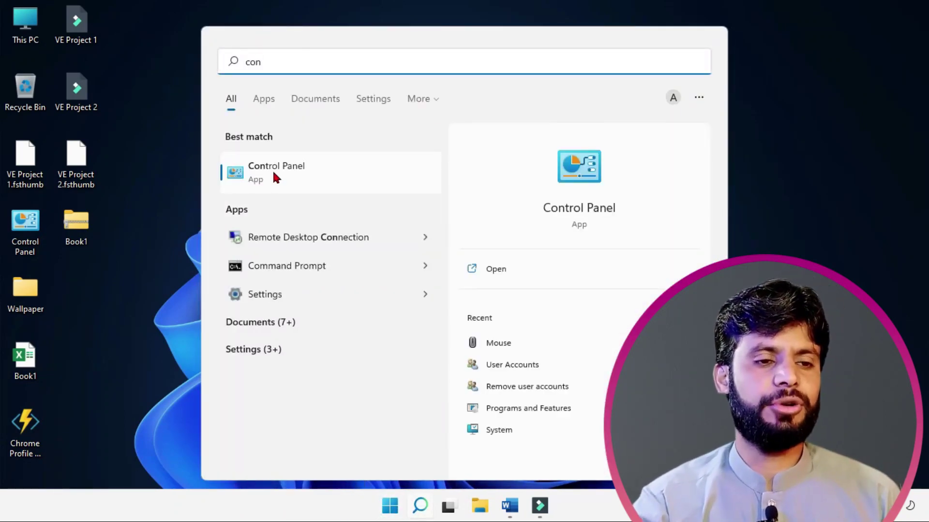
left_click(272, 171)
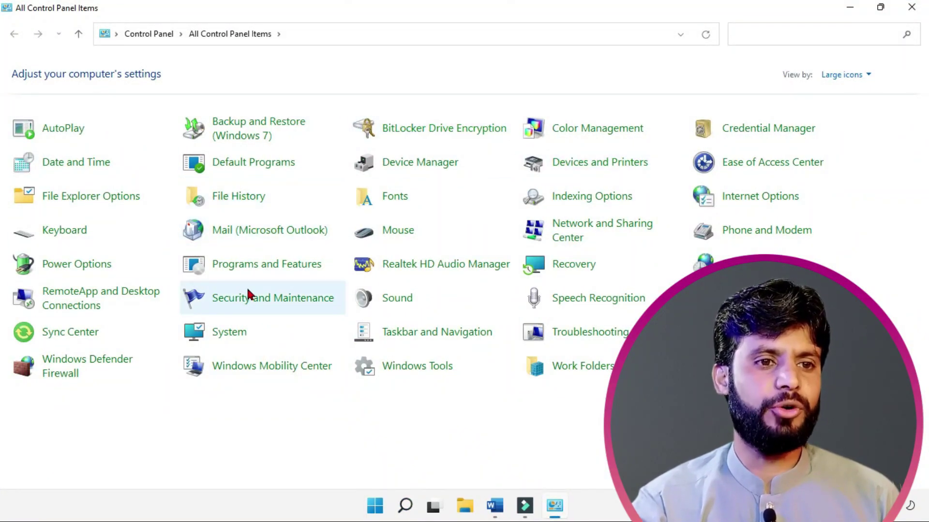
left_click(399, 237)
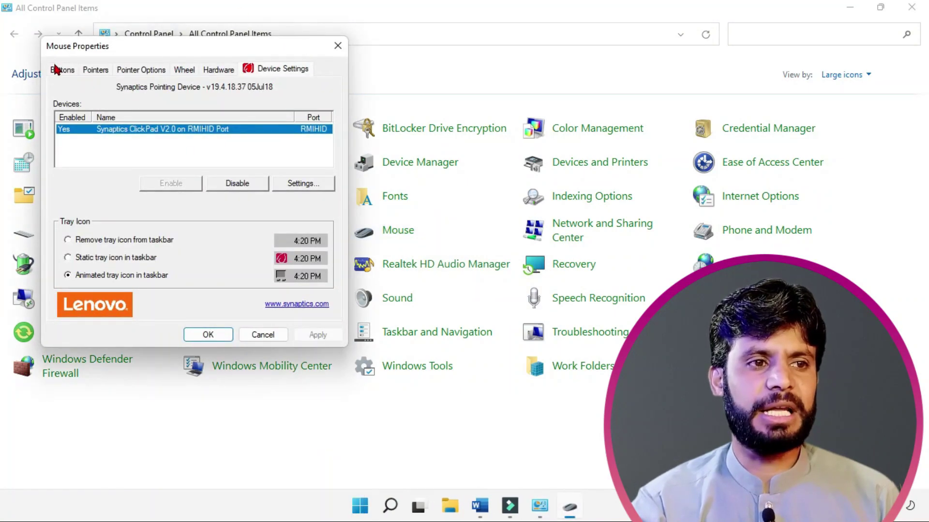
left_click(58, 69)
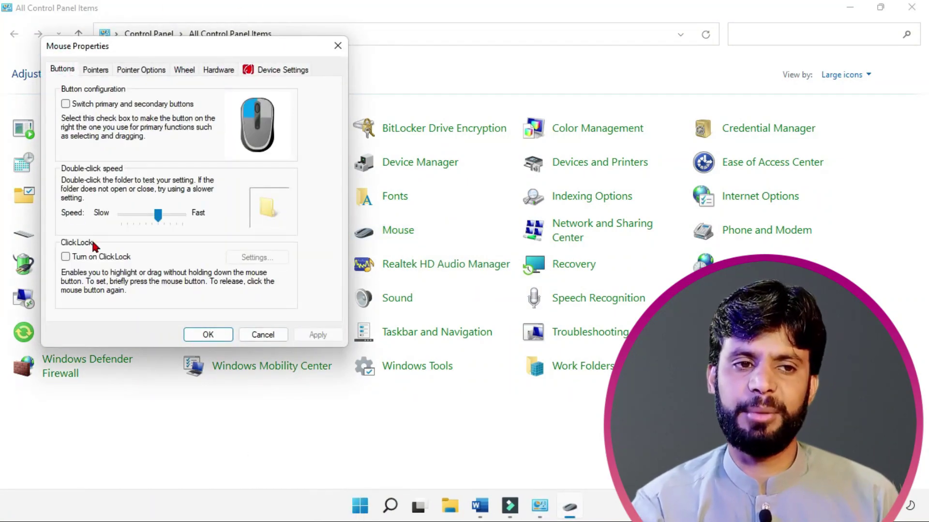
left_click(336, 44)
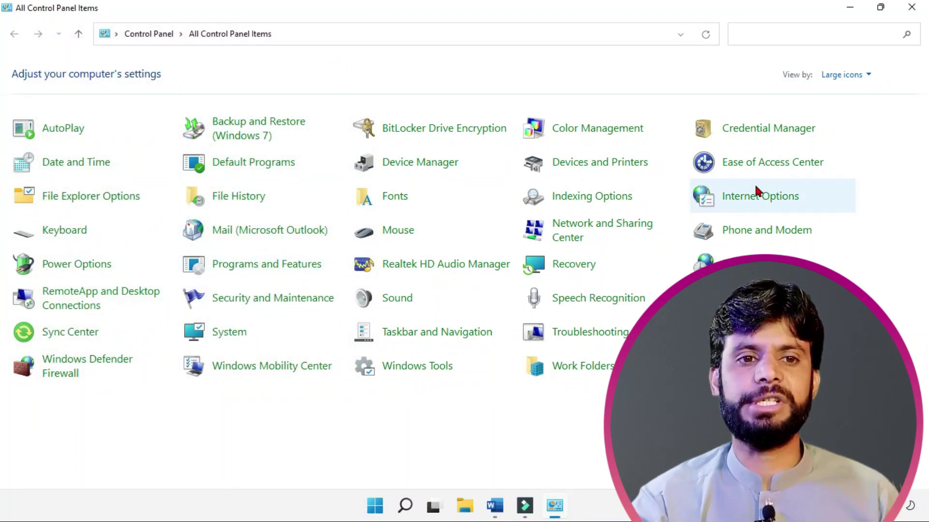
Step: Go to Ease of Access Center > Make the mouse easier to use and toggle Num Lock
left_click(779, 171)
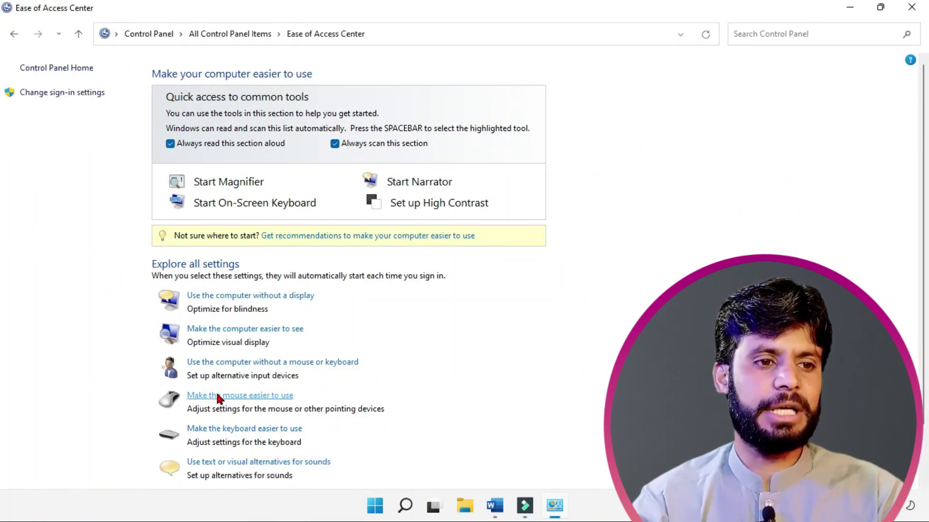
scroll(217, 398, "down", 1)
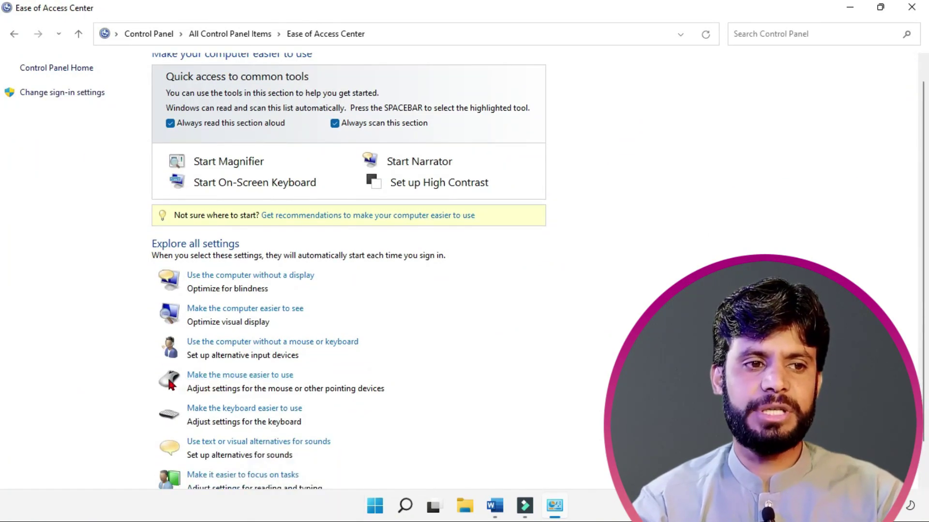
left_click(208, 377)
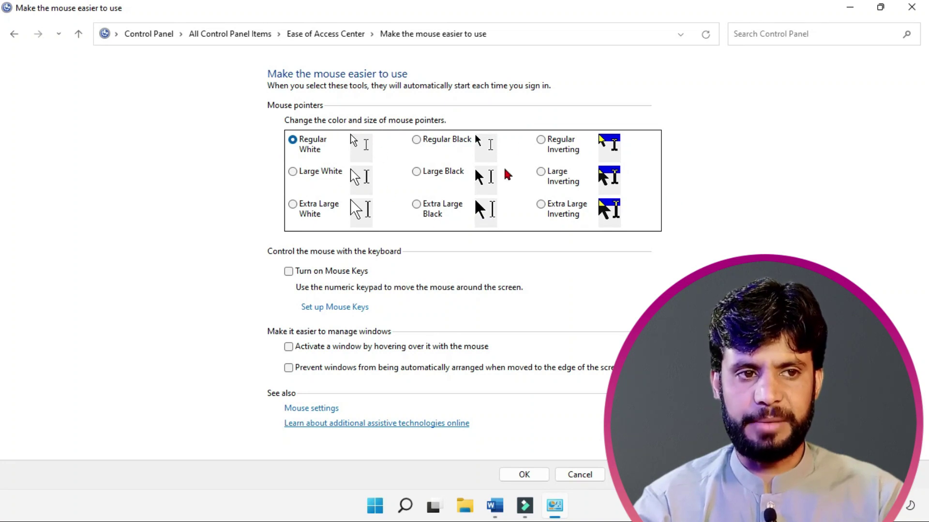
key("Num_Lock")
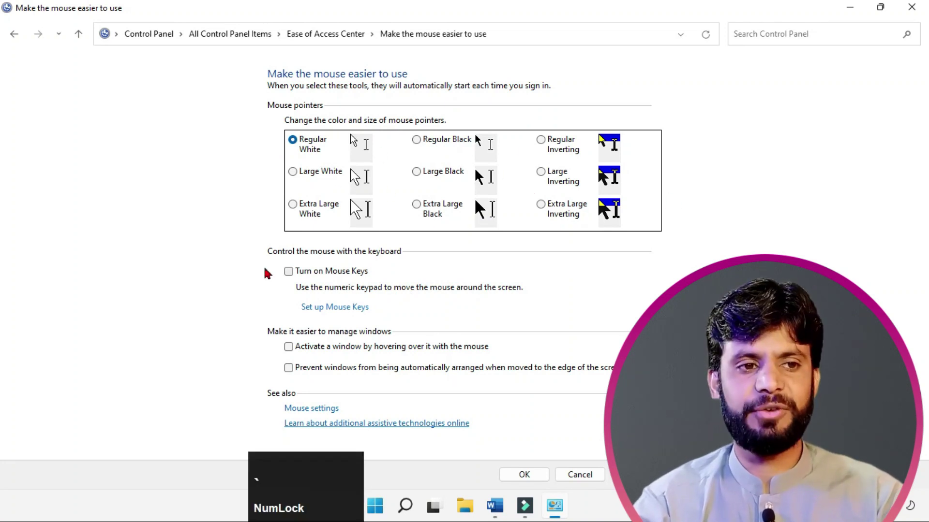
left_click_drag(267, 258, 483, 308)
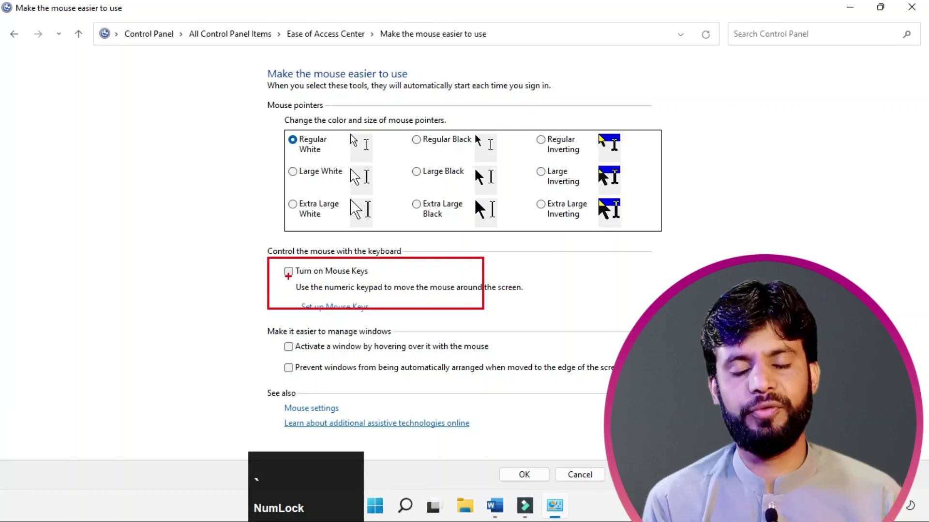
Step: Reopen Control Panel via a 'con' Start search, open Keyboard Properties, and position the dialog
left_click(273, 433)
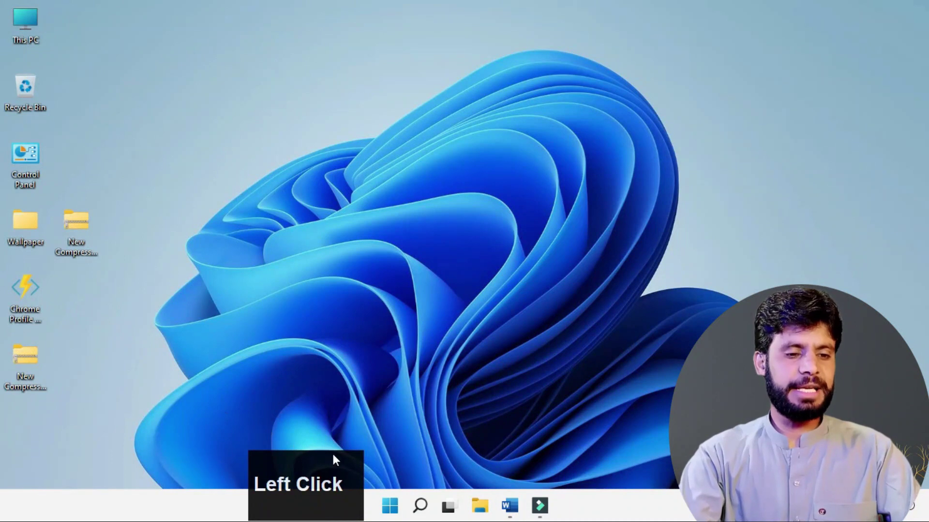
left_click(390, 506)
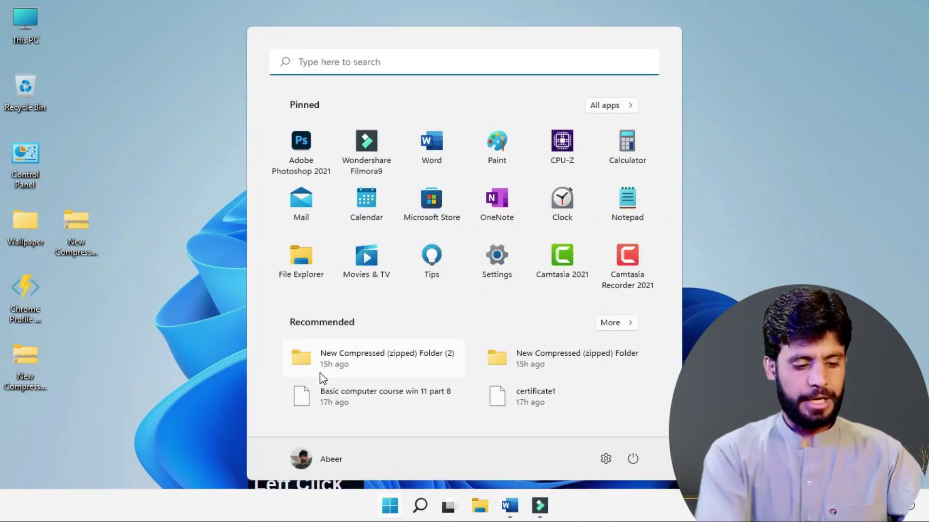
type("con")
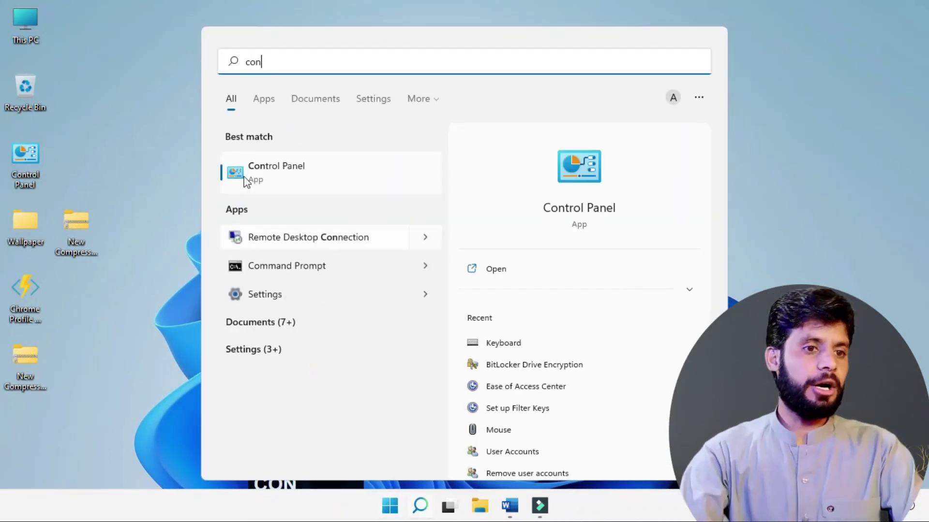
left_click(281, 176)
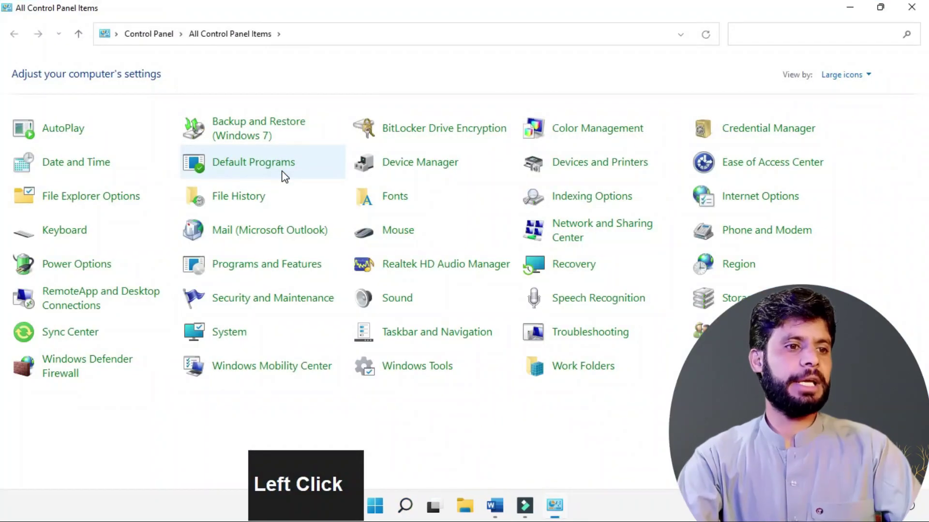
left_click(61, 233)
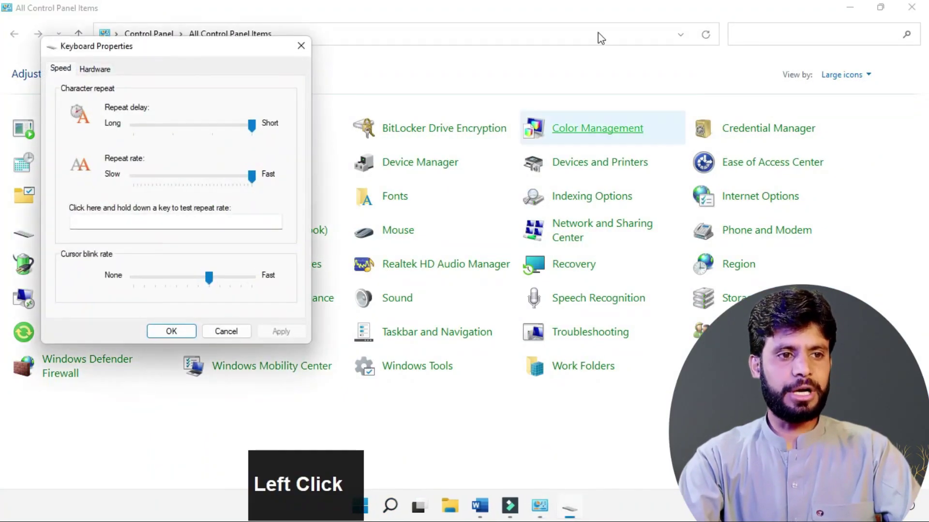
left_click_drag(187, 49, 481, 46)
left_click_drag(434, 69, 430, 69)
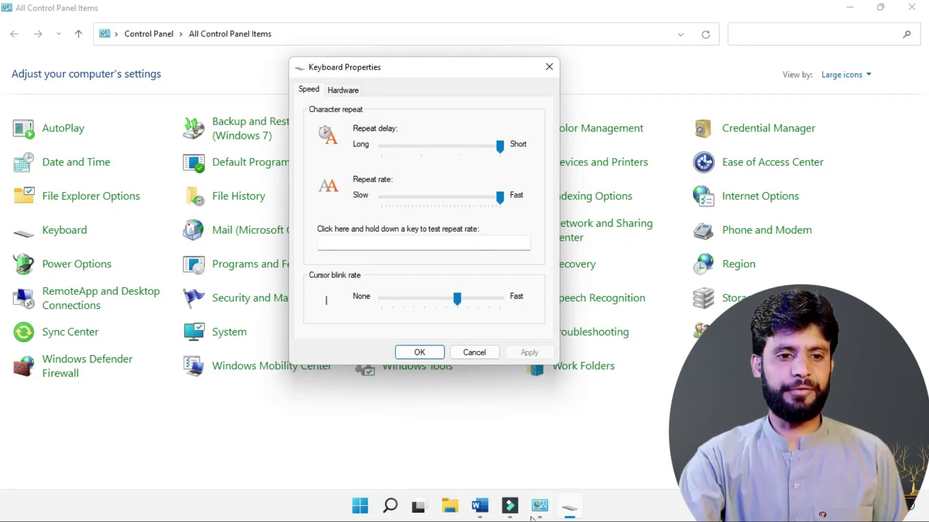
Step: In Word, type a line of held-down d's and start a new paragraph
left_click(480, 505)
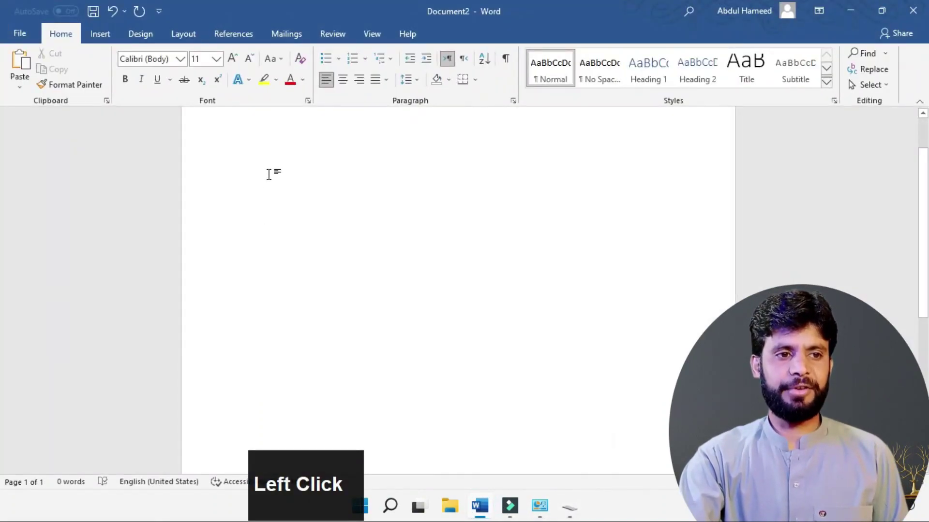
scroll(269, 174, "up", 1)
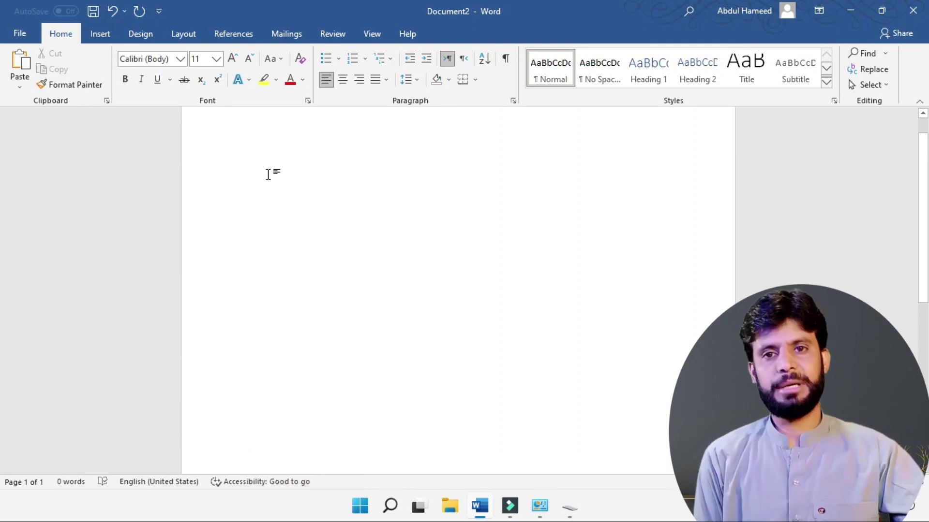
type("d")
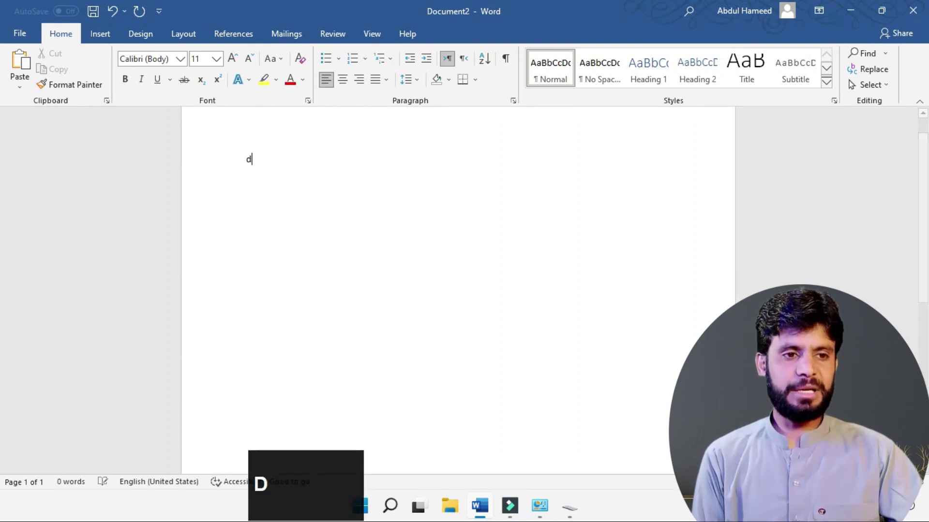
type("dddddddddddddddddddddddddddddddddddddddddddddddddddddddddddddddddddddddddddddddddddddddddddddddddddddddddddddddddddddddddddd")
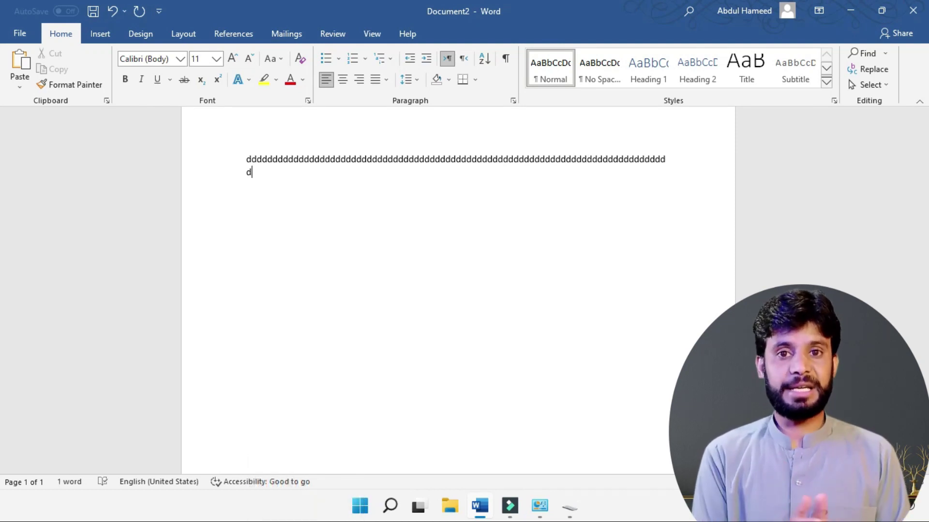
key("Return")
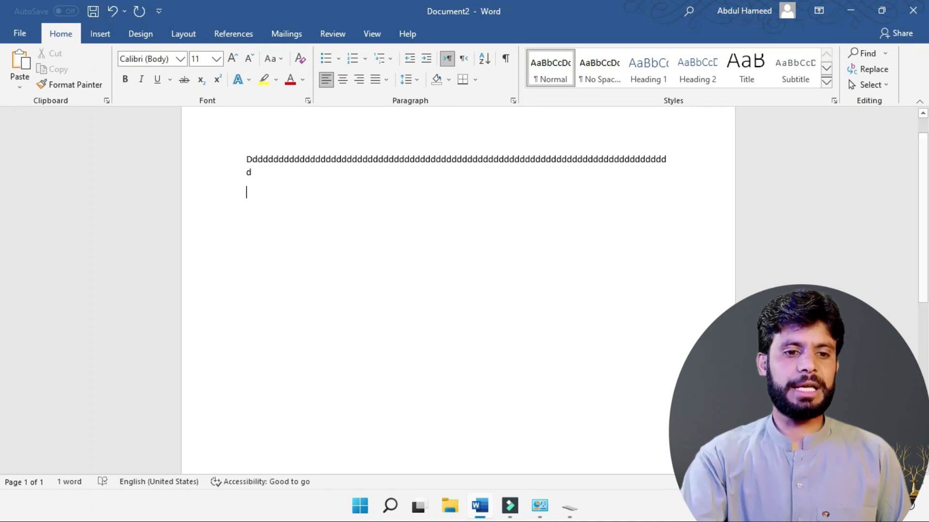
Step: With repeat delay set to Long, type test lines of held-down r's and g's
left_click(571, 508)
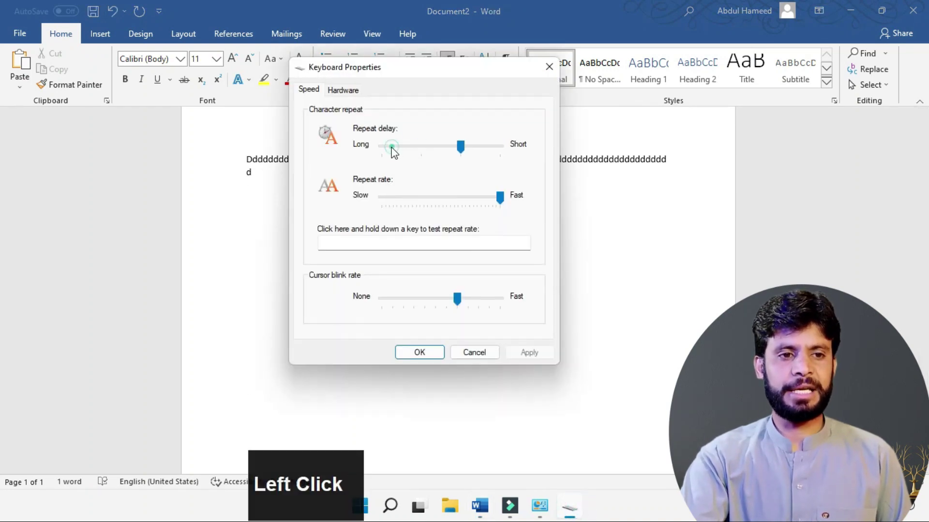
left_click(264, 215)
type("r")
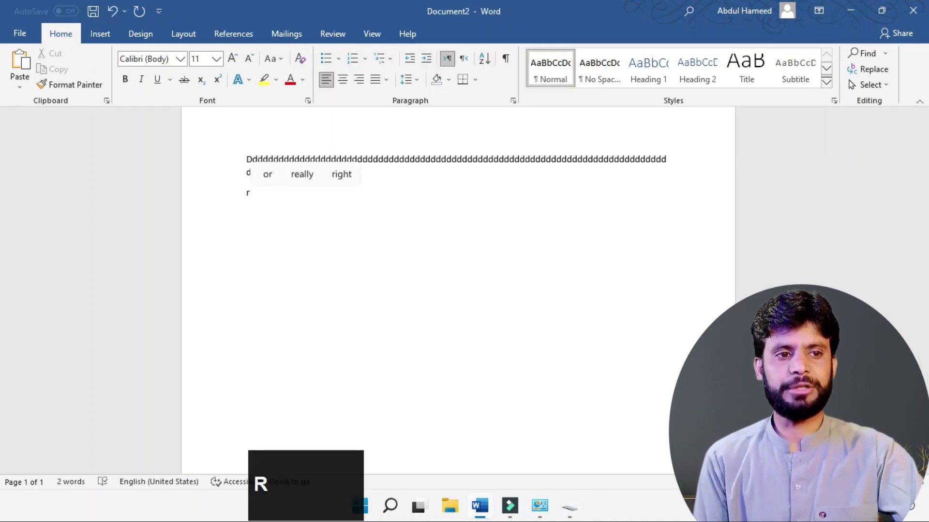
type("rrrrrrrrrrrrrrrrrrrrrrrrrrrrrrrrrrrrrrrrrrrrrrrrrrrrrrrrrrrrrrrrrrrrrrrrrrrrrrr")
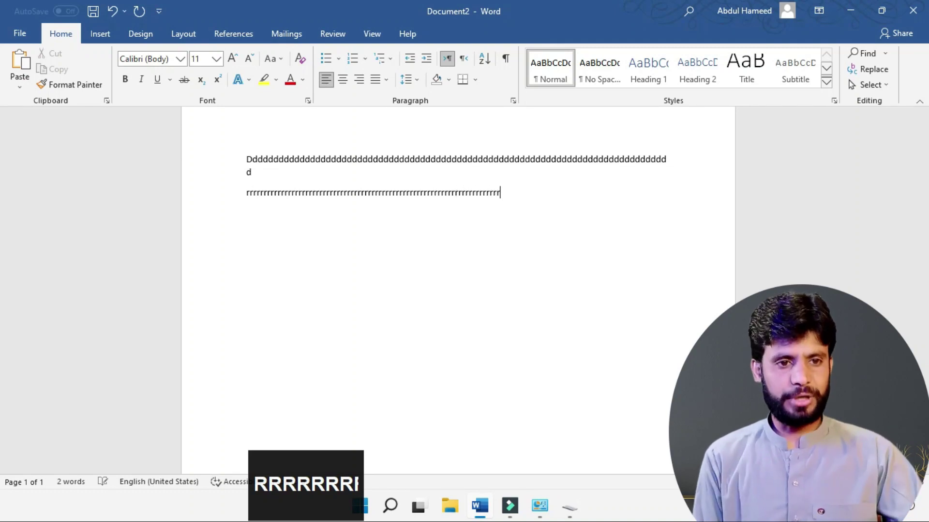
key("Return")
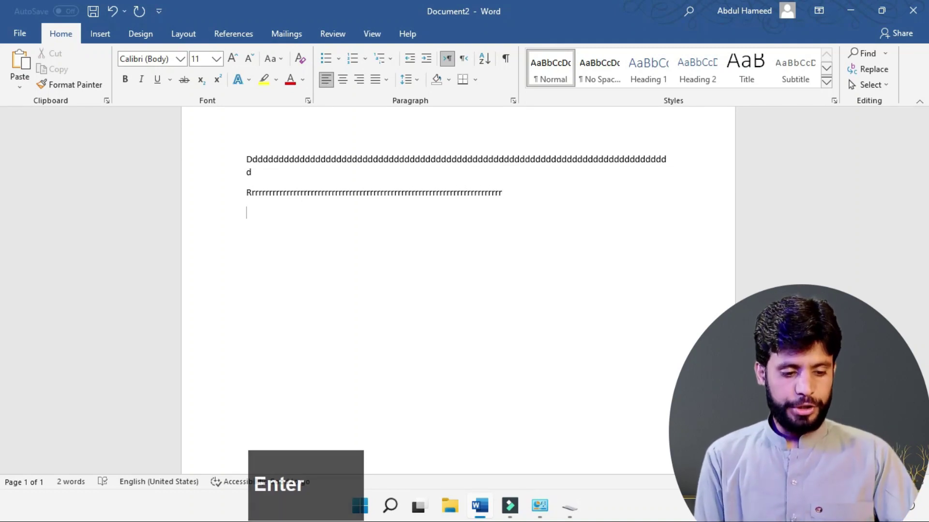
type("gggggggggggggggggggggggggggggggggggggg")
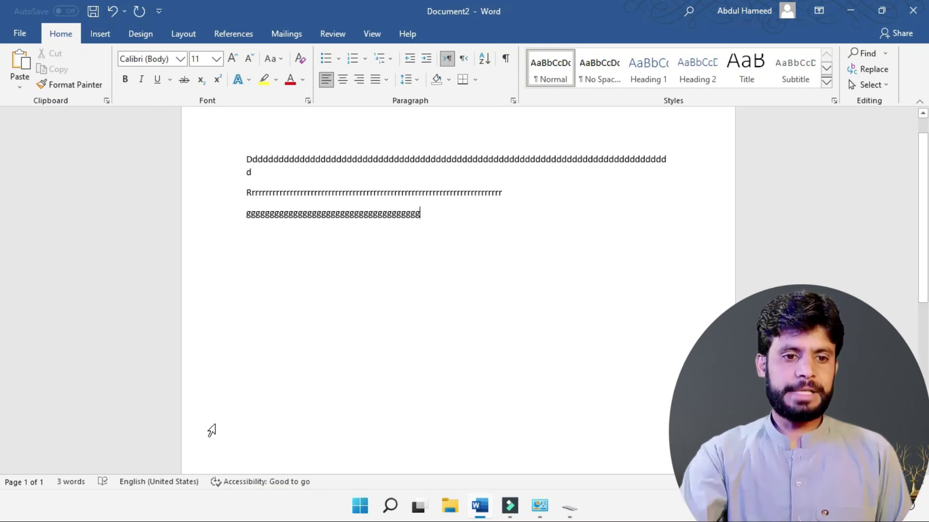
left_click(570, 507)
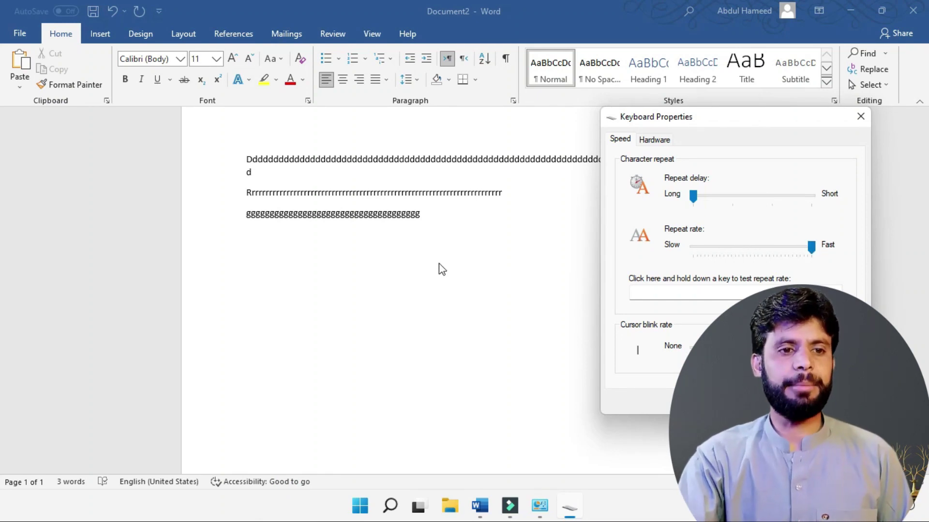
Step: Add a line of r's after the g line and start a new line
left_click(440, 207)
type("r")
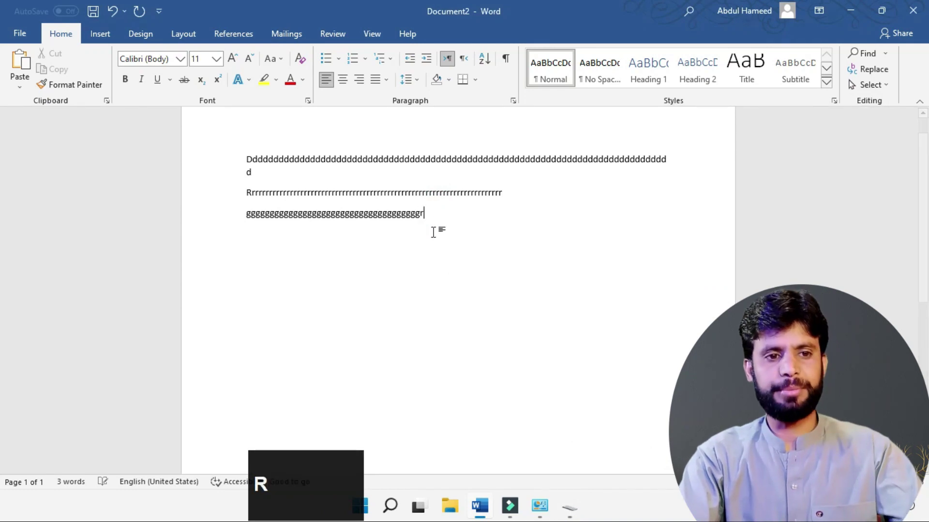
type("rrrrrrrrrrrrrrrrrrrrrrrrrrrrrrrrrrrrrrrrrrrrrr")
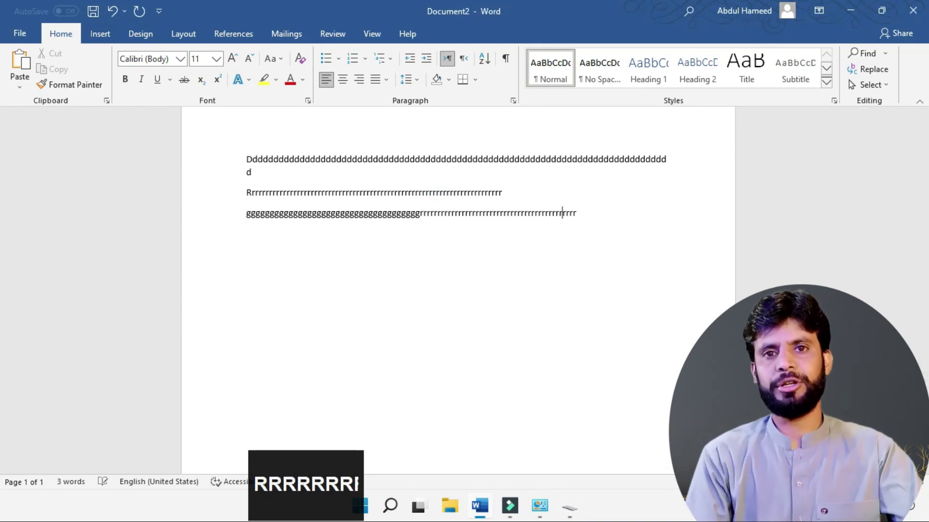
type("rrrrrrrrrrrrrrrrrrrrrrrrrr")
key("Return")
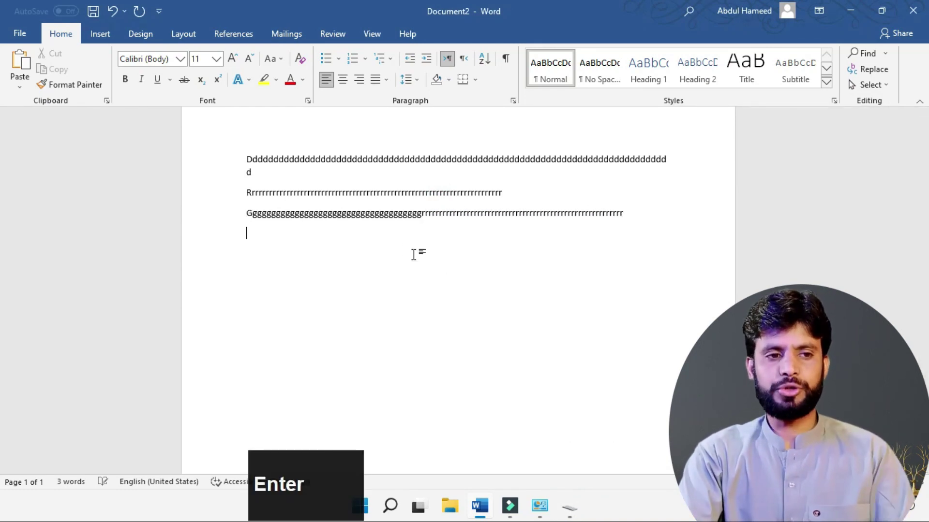
Step: Set repeat rate to Slow, type r's at that rate, then restore repeat rate to Fast
left_click(570, 507)
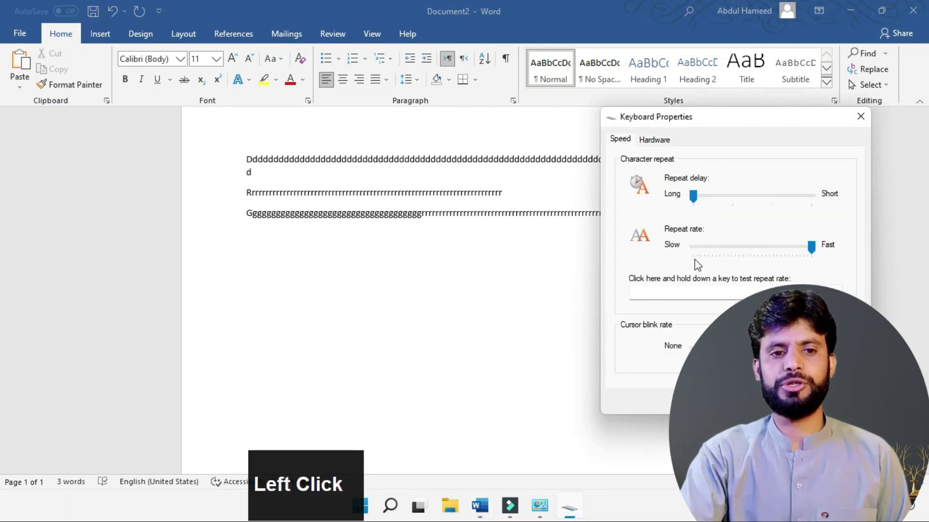
left_click_drag(809, 246, 692, 247)
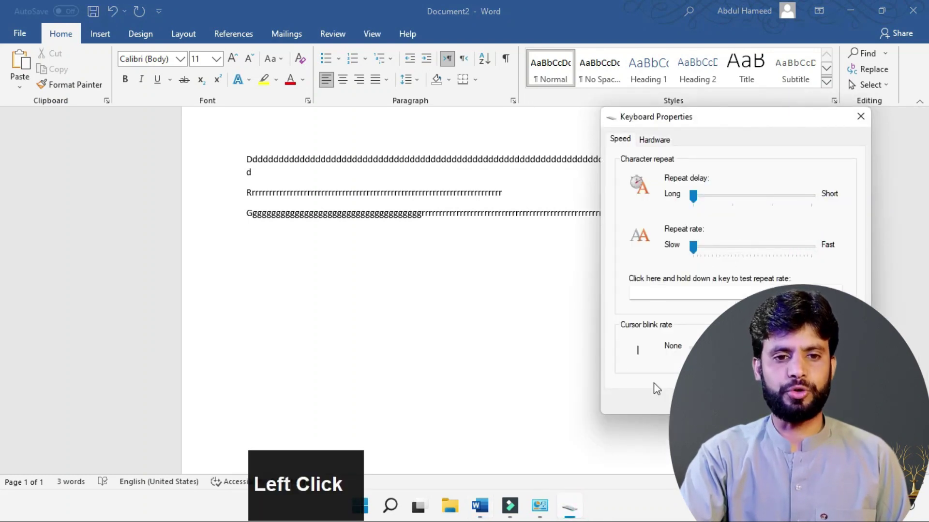
left_click(329, 288)
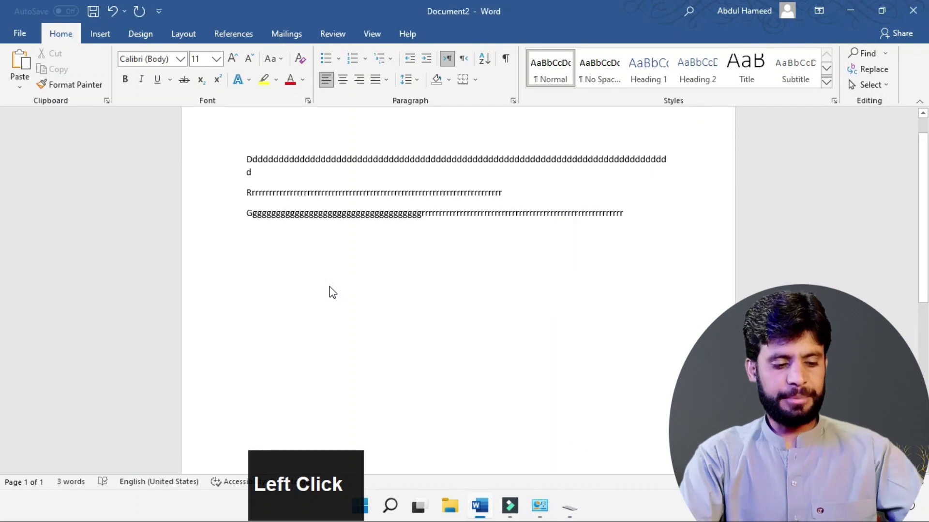
type("rr")
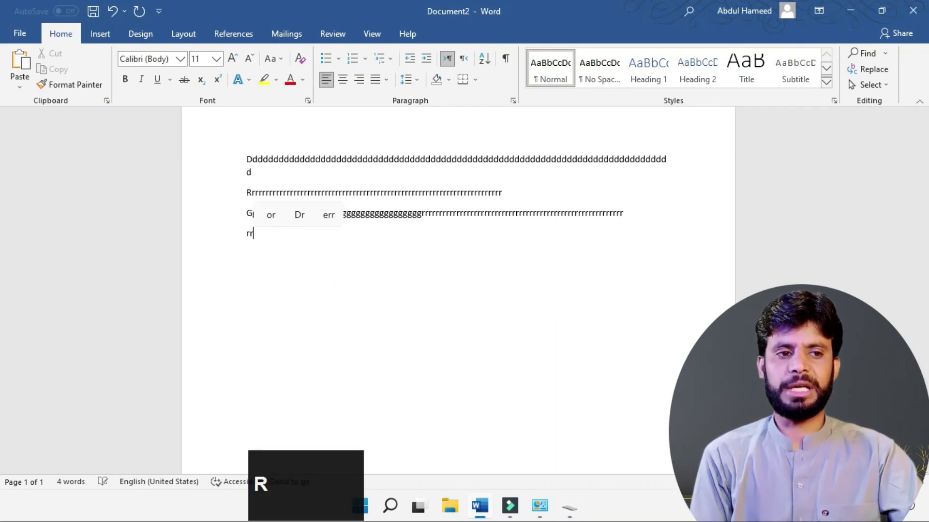
type("rrrrrrr")
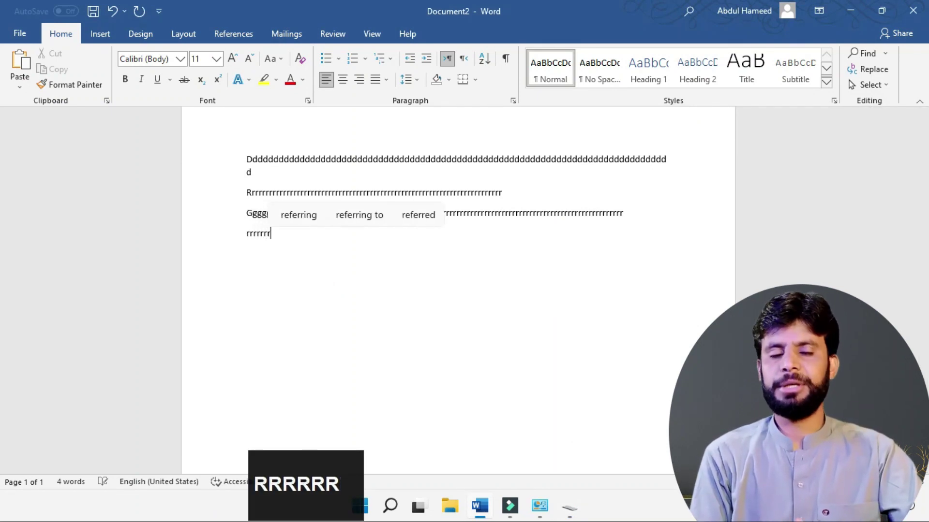
type("rr")
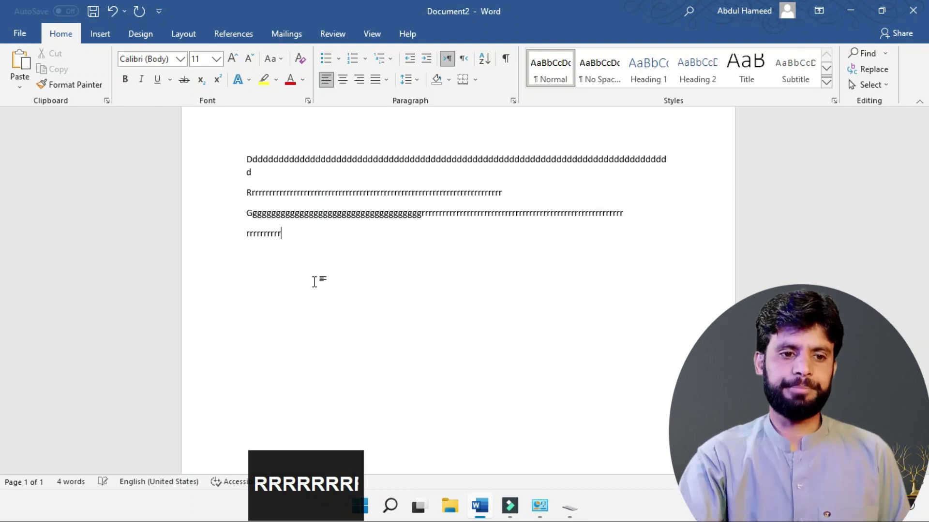
left_click(724, 247)
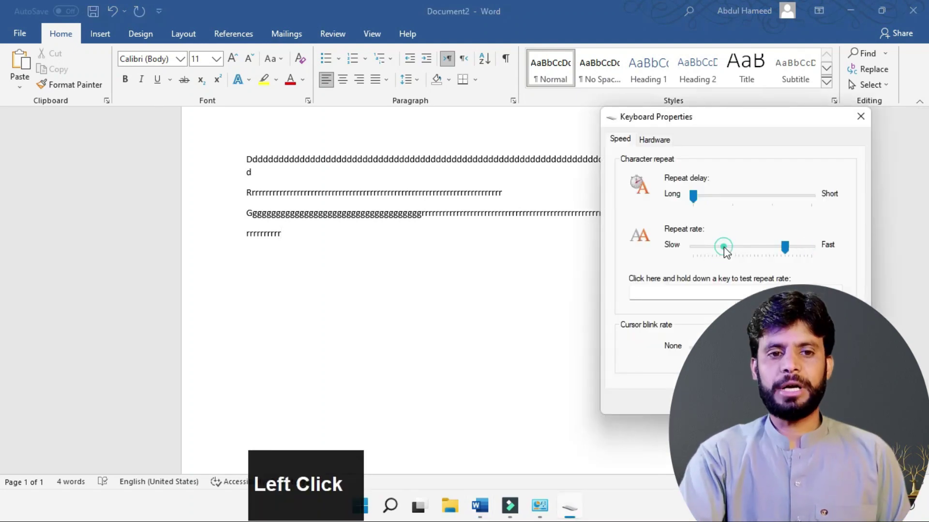
left_click(810, 249)
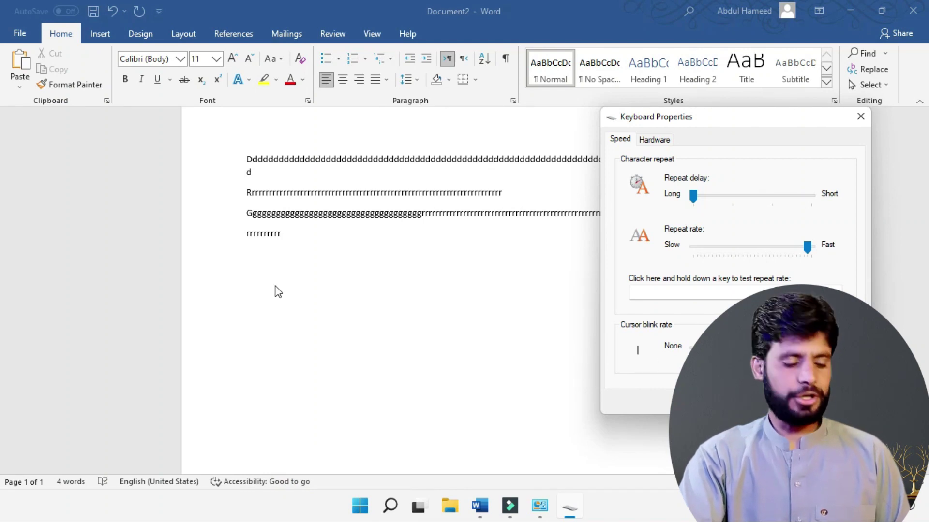
Step: Zoom in on Word's repeated-letter test lines, switching between Word and Keyboard Properties
scroll(220, 296, "up", 20, "ctrl")
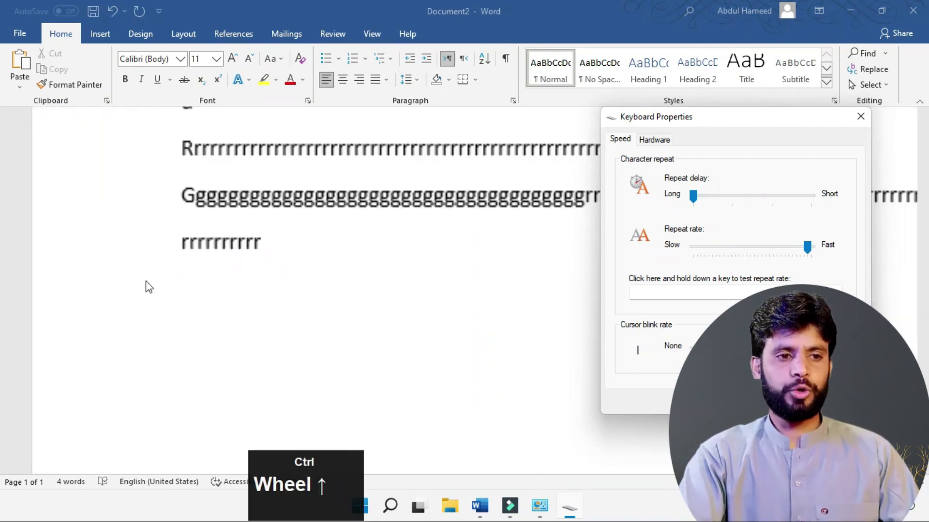
left_click(293, 257)
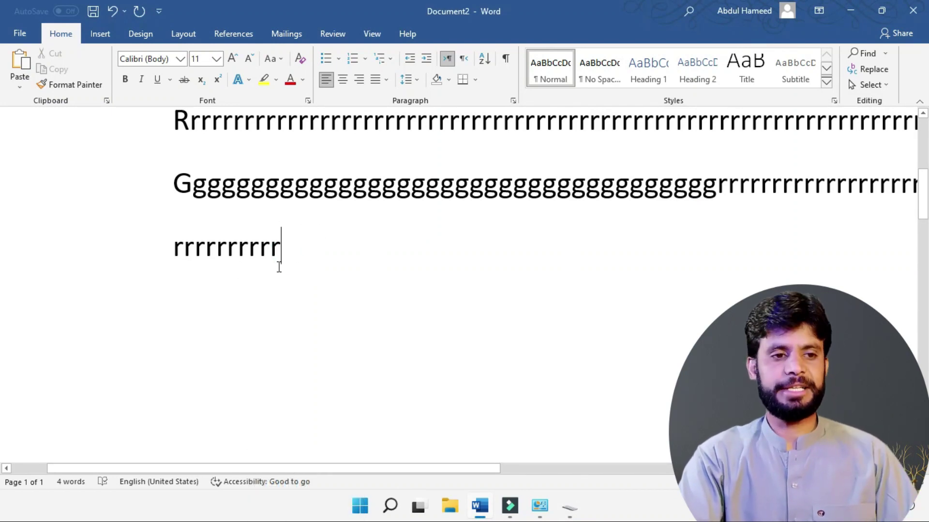
left_click(578, 510)
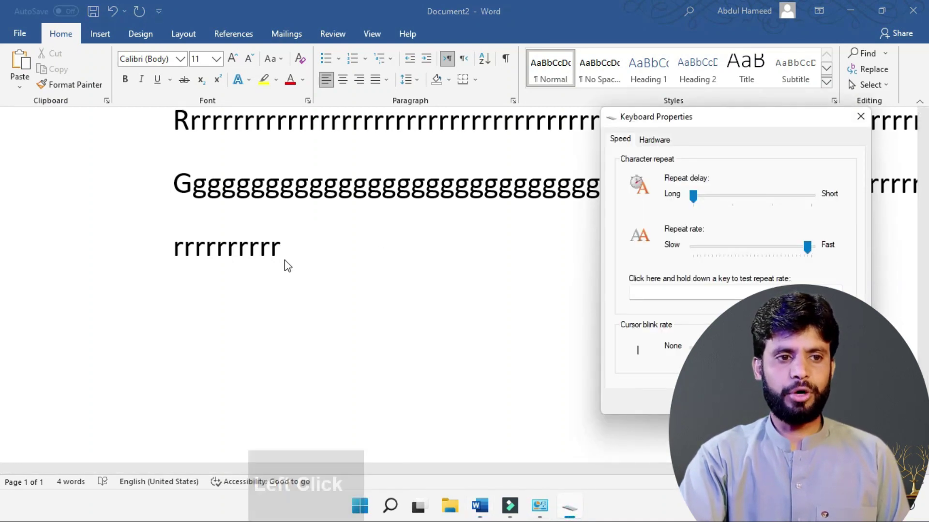
left_click(278, 273)
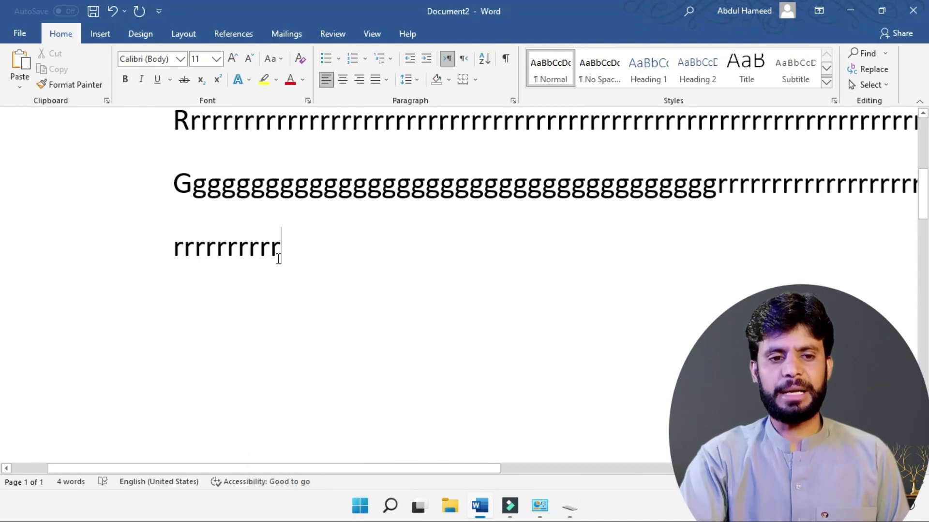
left_click(570, 506)
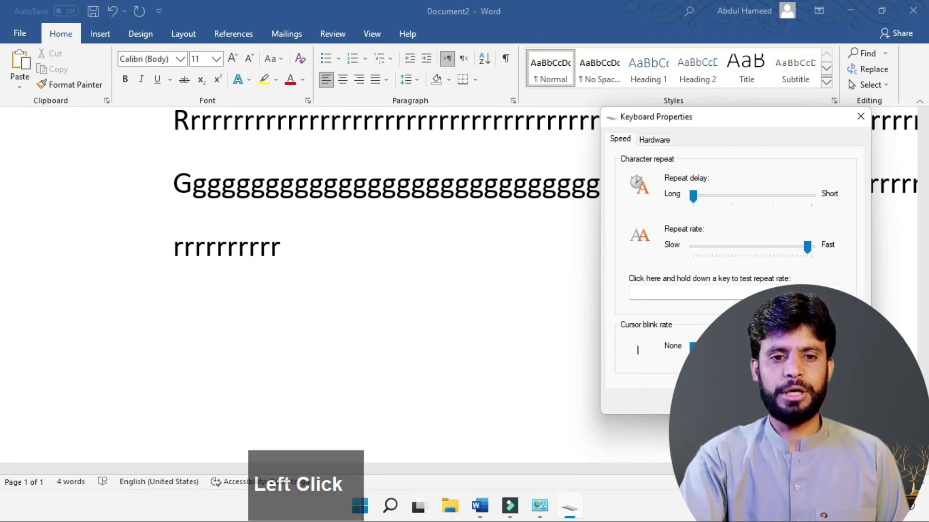
left_click(325, 247)
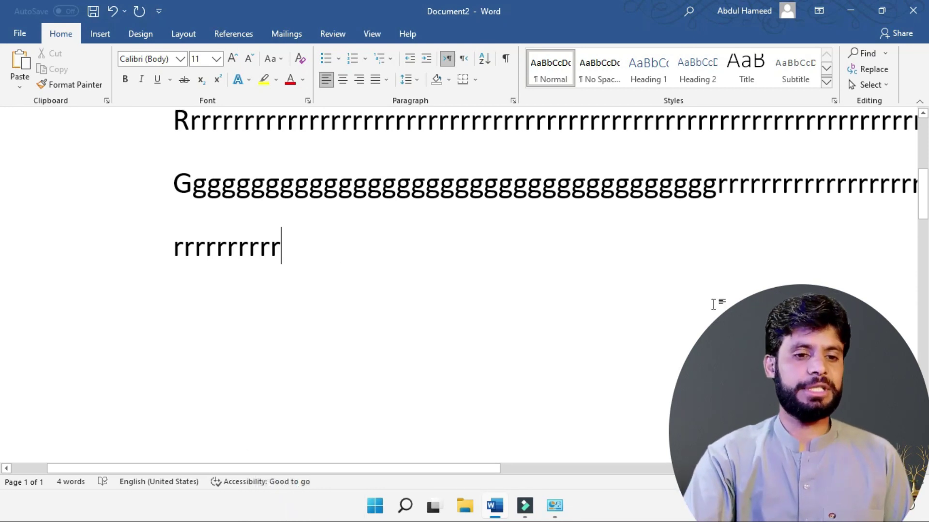
Step: Turn on Sticky keys under Settings > Accessibility > Keyboard, then switch back to Word
left_click(375, 505)
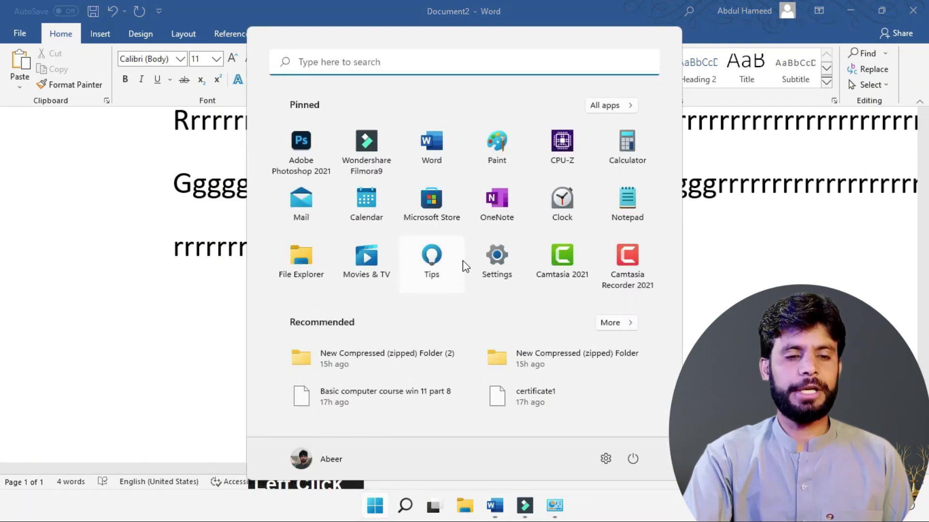
left_click(496, 260)
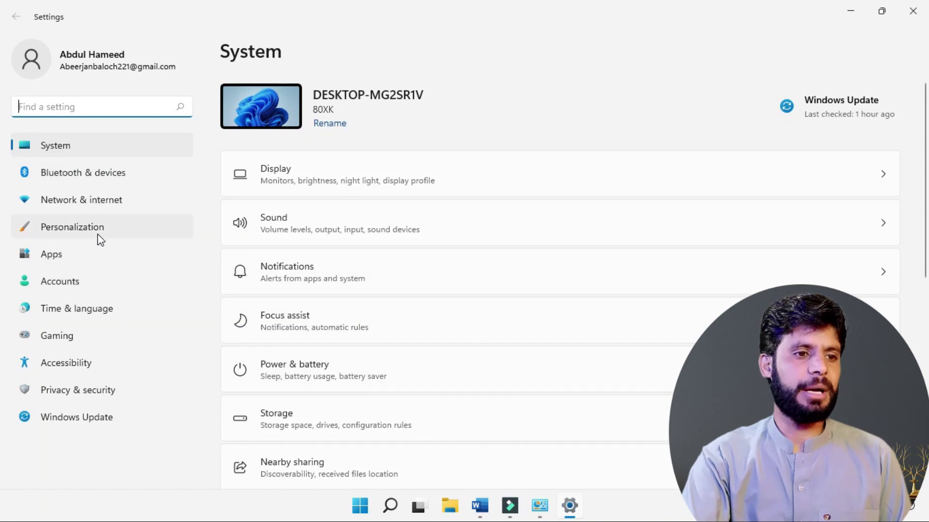
left_click(63, 366)
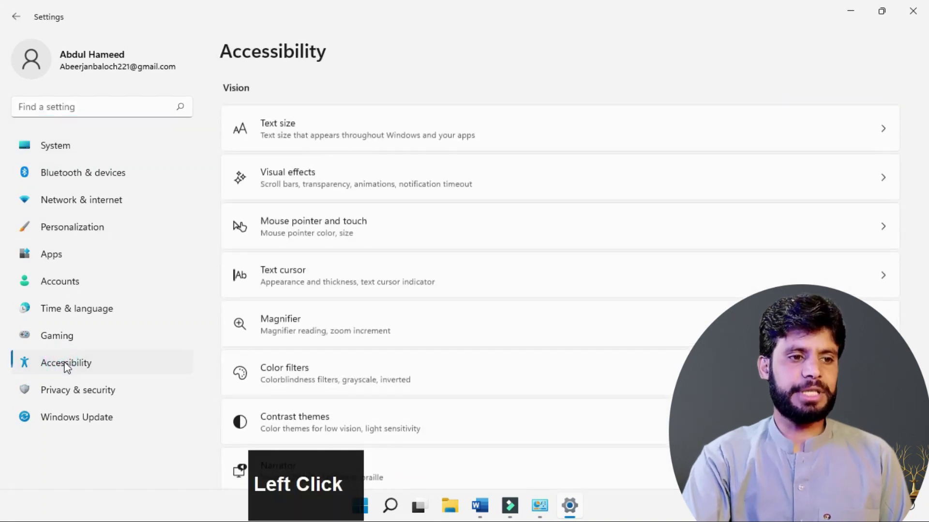
scroll(375, 174, "down", 2)
scroll(375, 175, "down", 6)
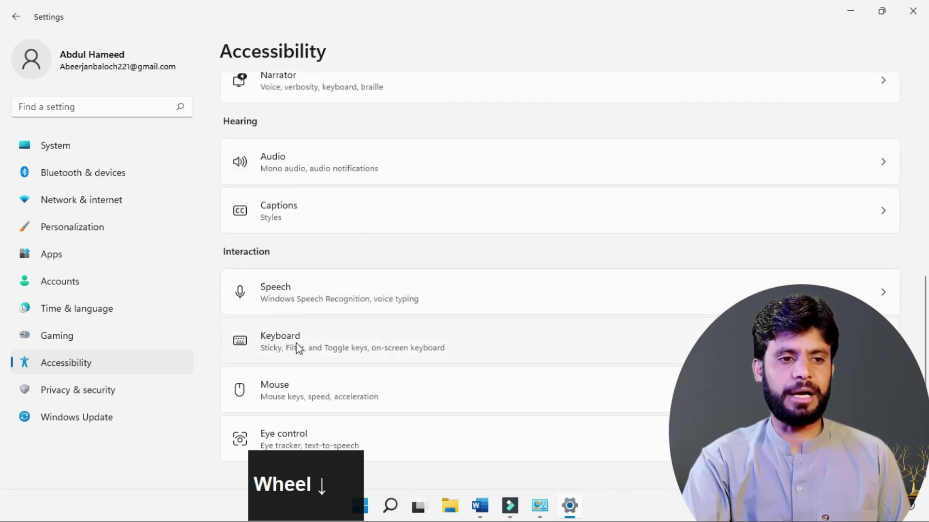
left_click(259, 344)
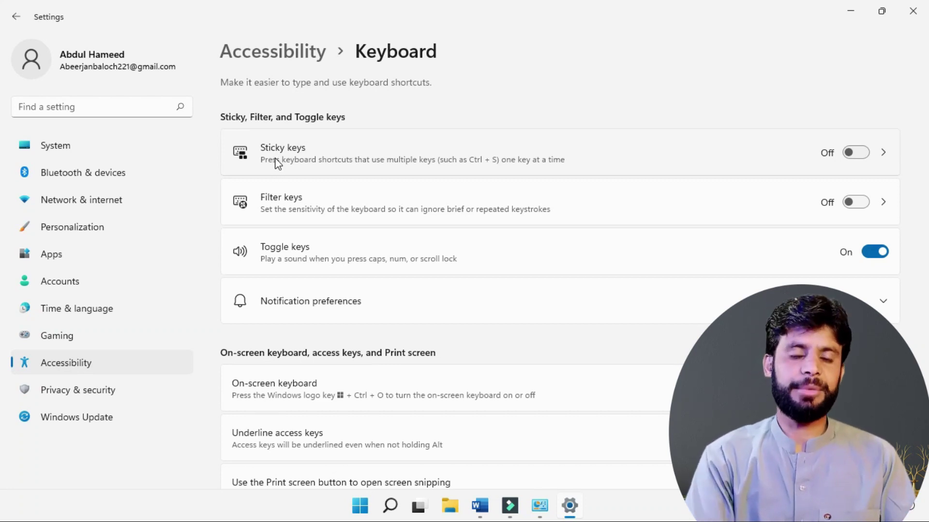
left_click(863, 153)
left_click(479, 506)
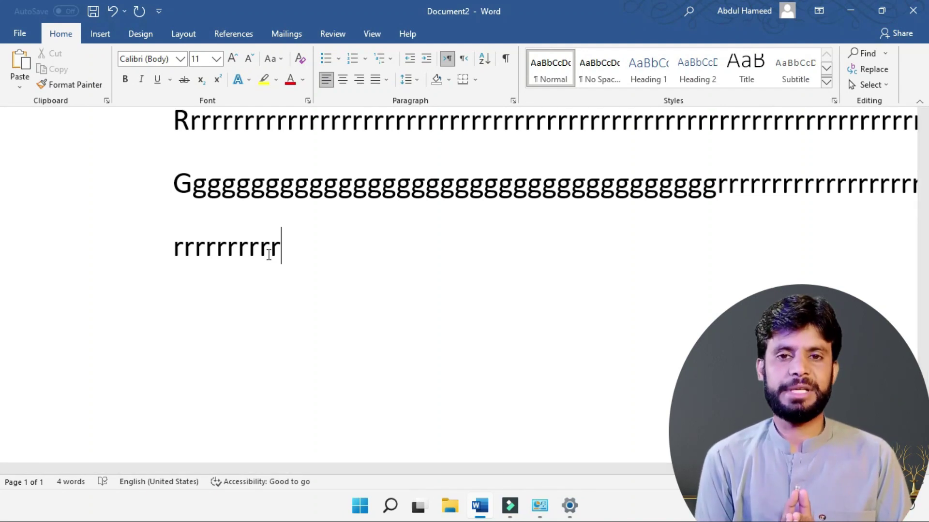
Step: Test Sticky keys in Word with Ctrl then A and a cancelled Ctrl+S, then turn Sticky keys off
key("ctrl")
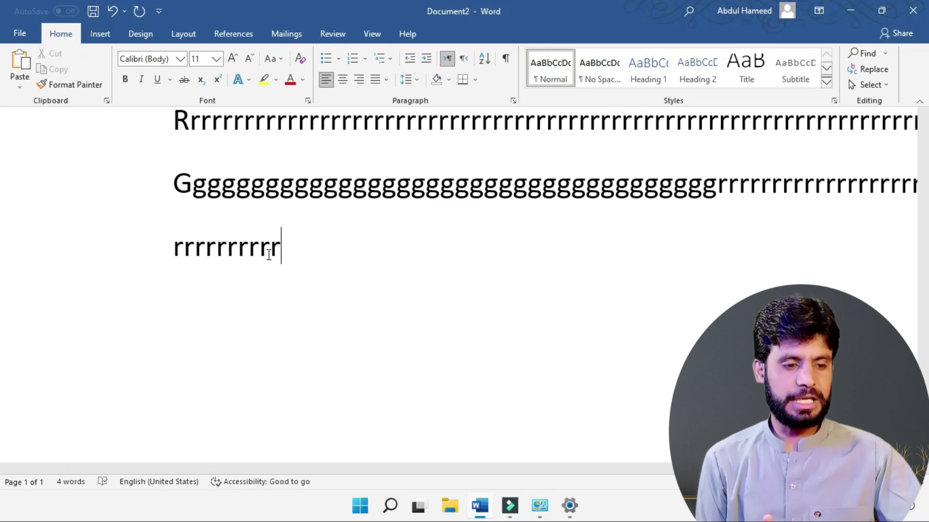
key("ctrl+a")
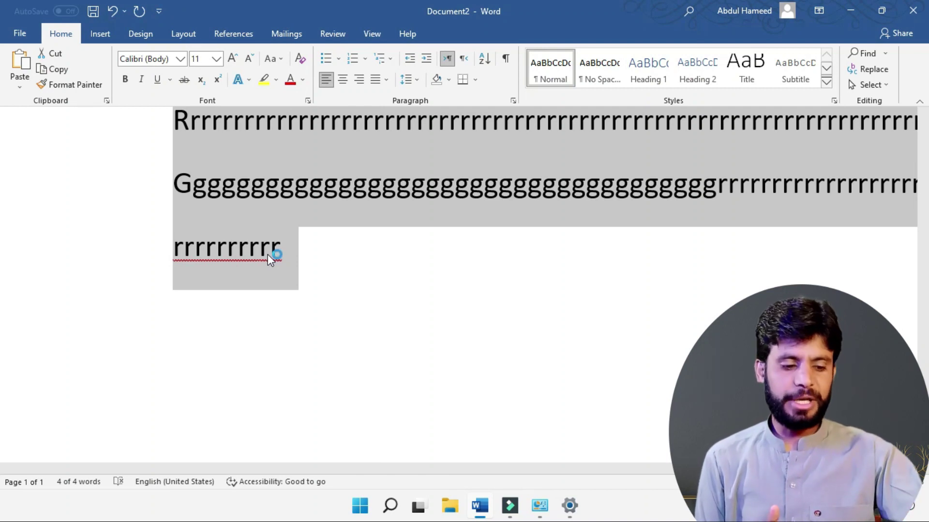
key("ctrl+s")
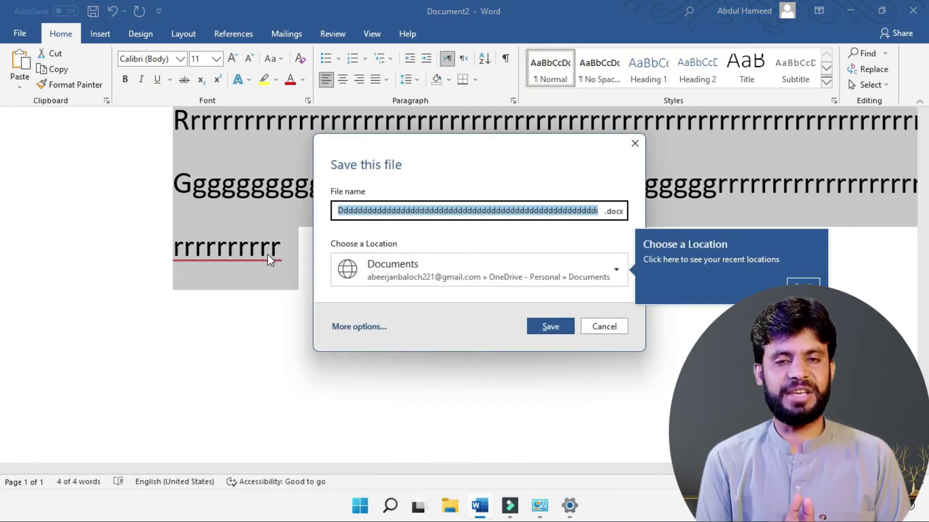
key("Escape")
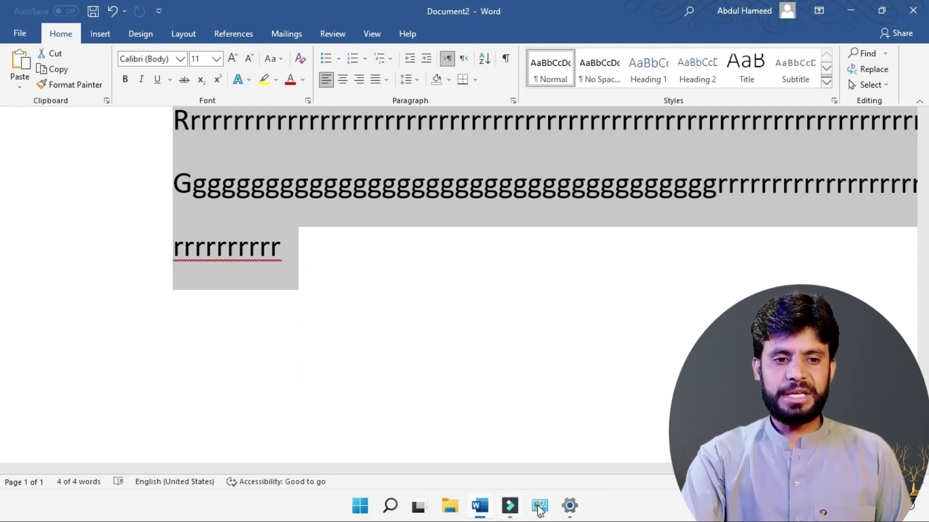
left_click(569, 506)
left_click(854, 153)
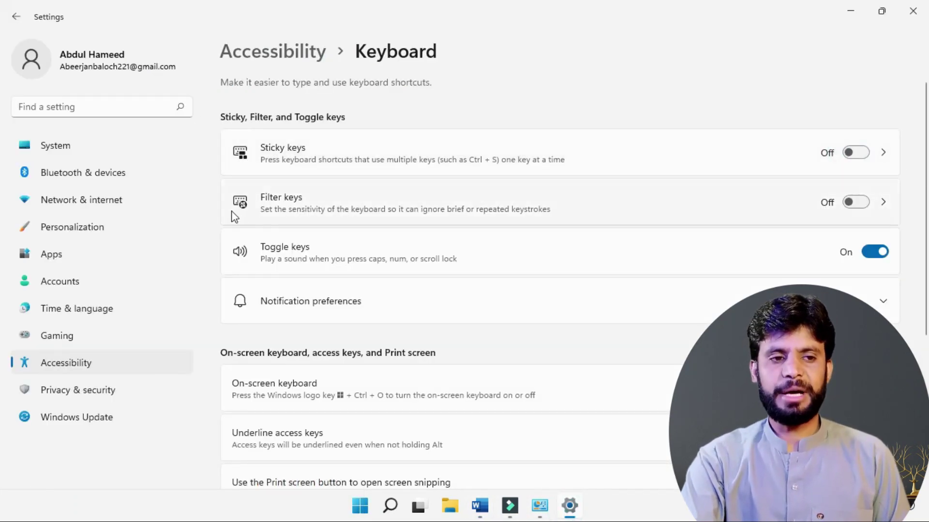
Step: Open the Filter keys settings from the Keyboard accessibility page
left_click(294, 213)
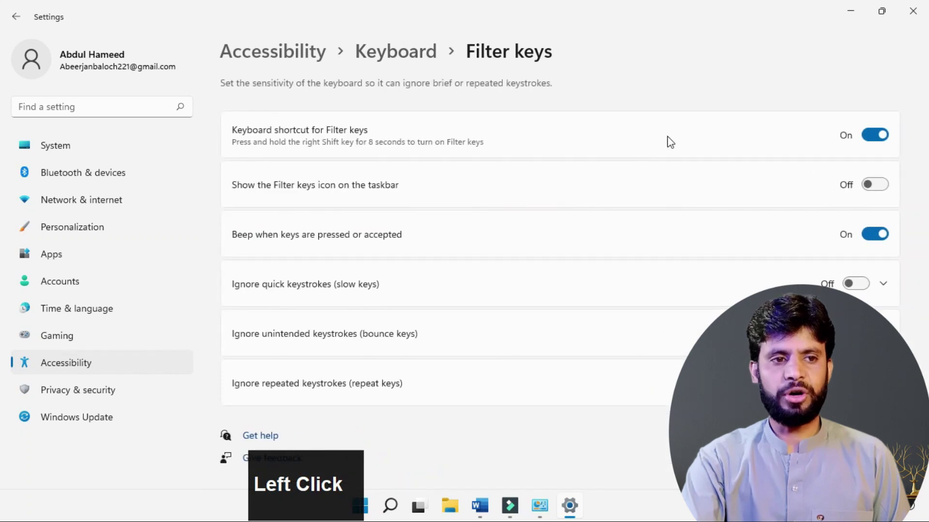
left_click(16, 17)
left_click(881, 203)
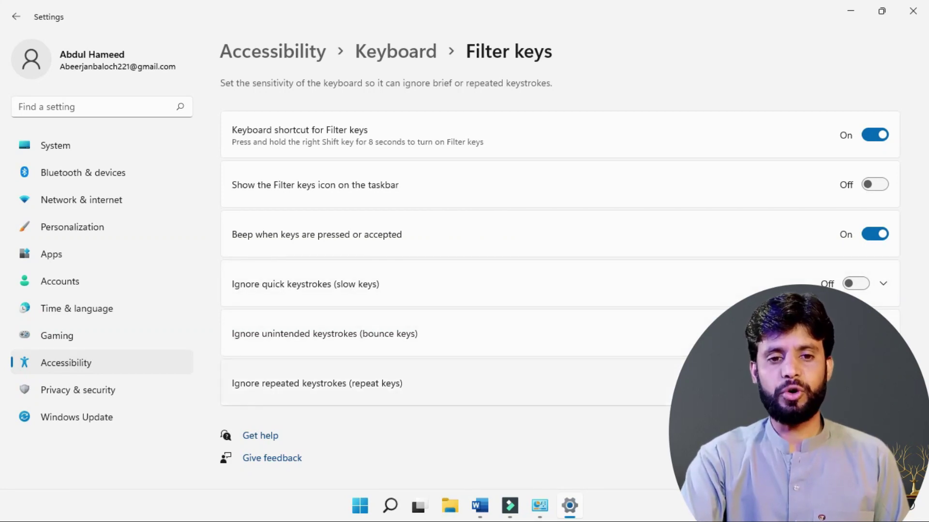
Step: Type a run of f letters after the r's in Word's last line, then return to Settings
left_click(476, 508)
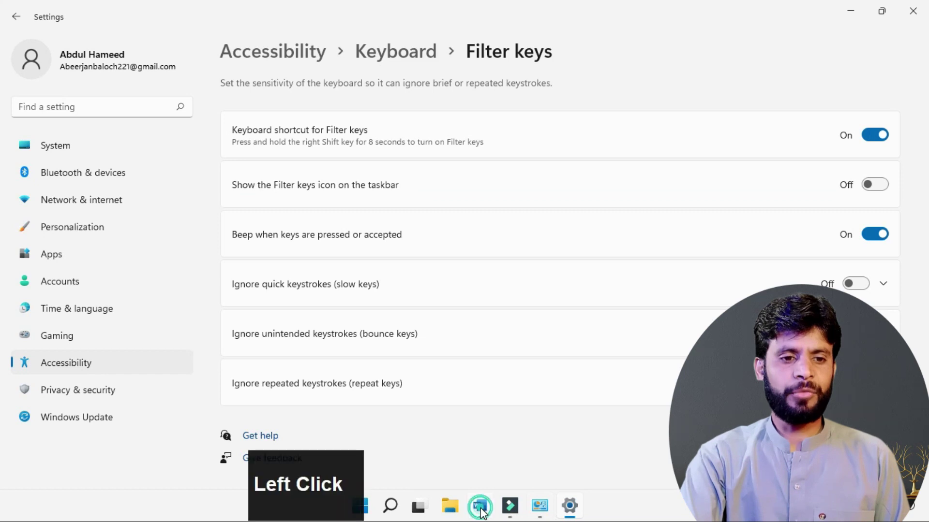
left_click(304, 265)
type("a")
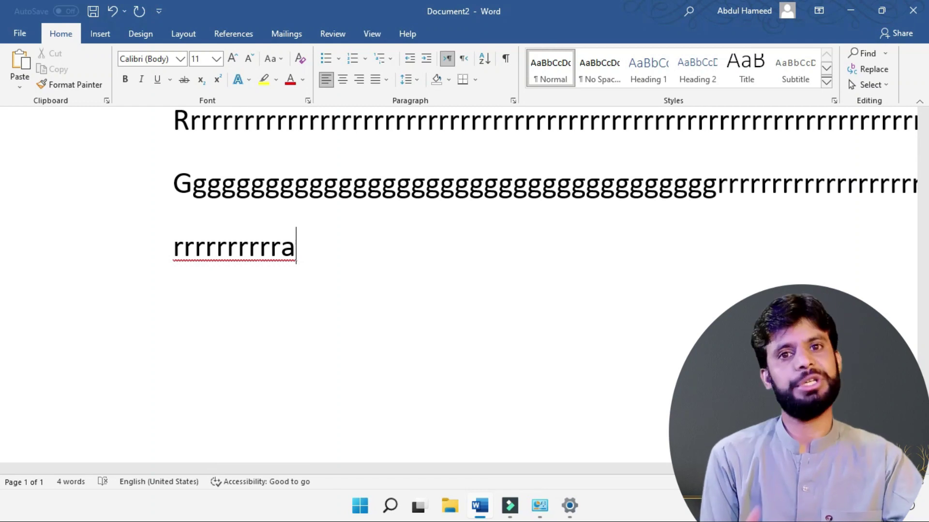
type("r")
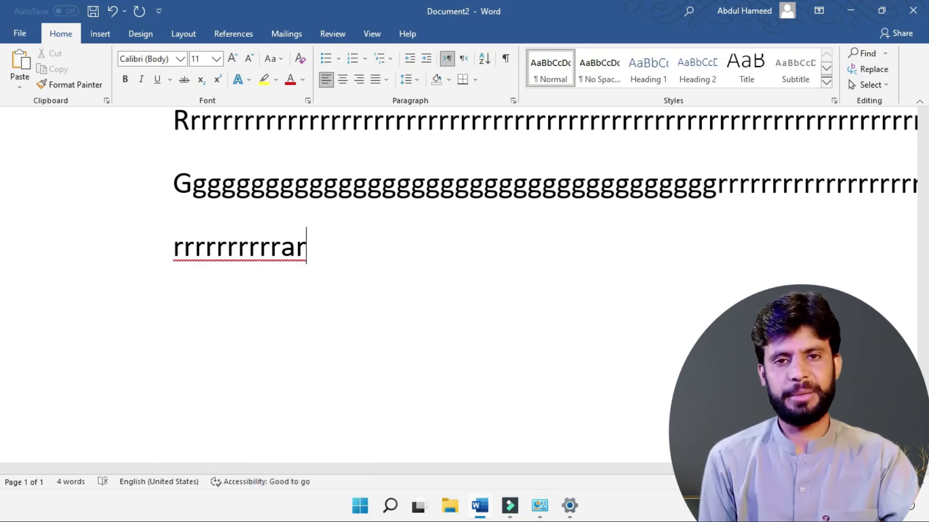
type("ffffffffffffffffffffff")
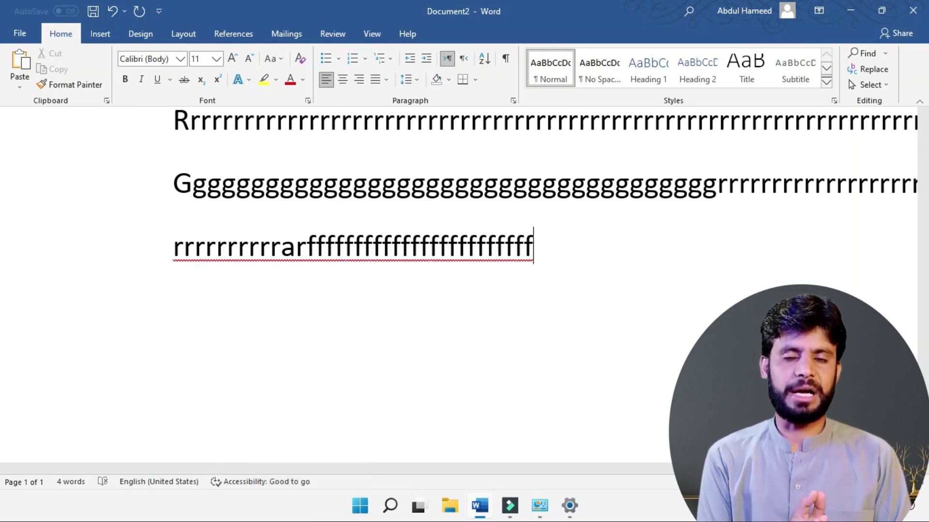
left_click(569, 506)
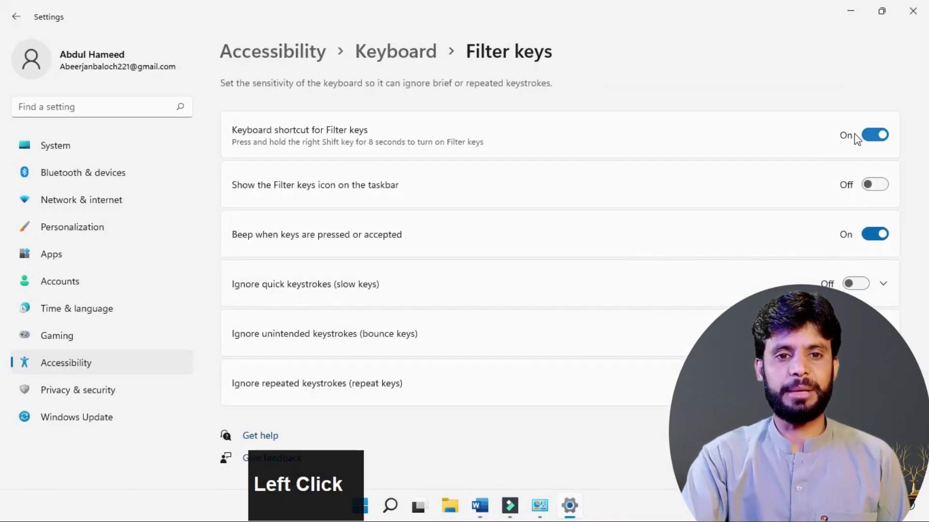
Step: Switch Filter keys off, close the On-Screen Keyboard, and go to the Typing settings
left_click(16, 17)
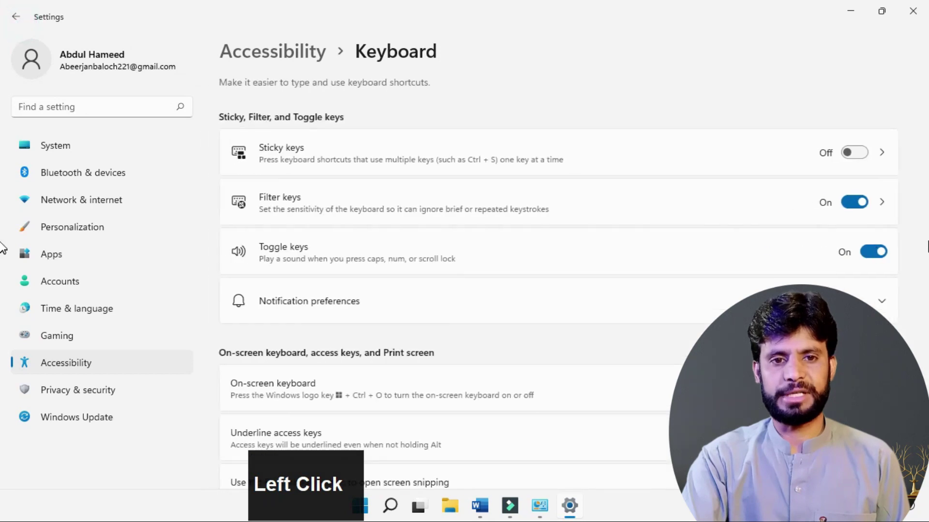
left_click(858, 211)
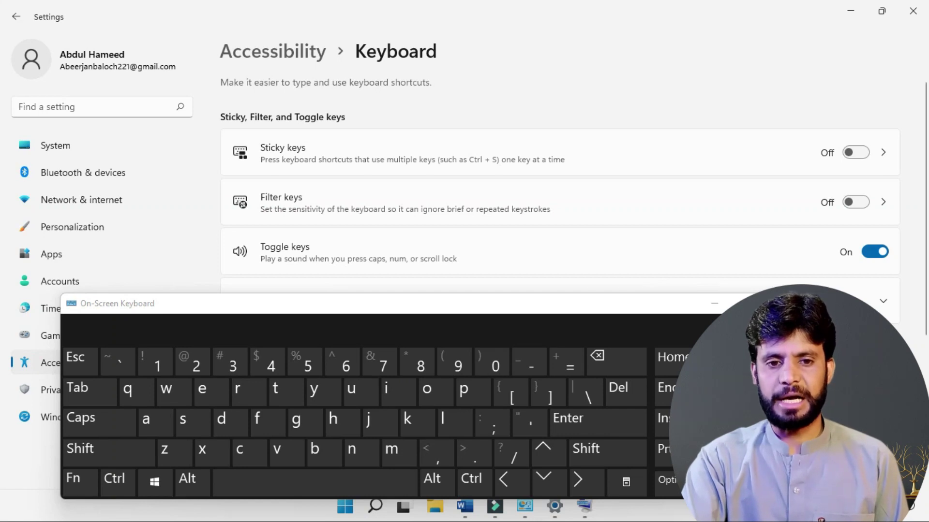
left_click(777, 304)
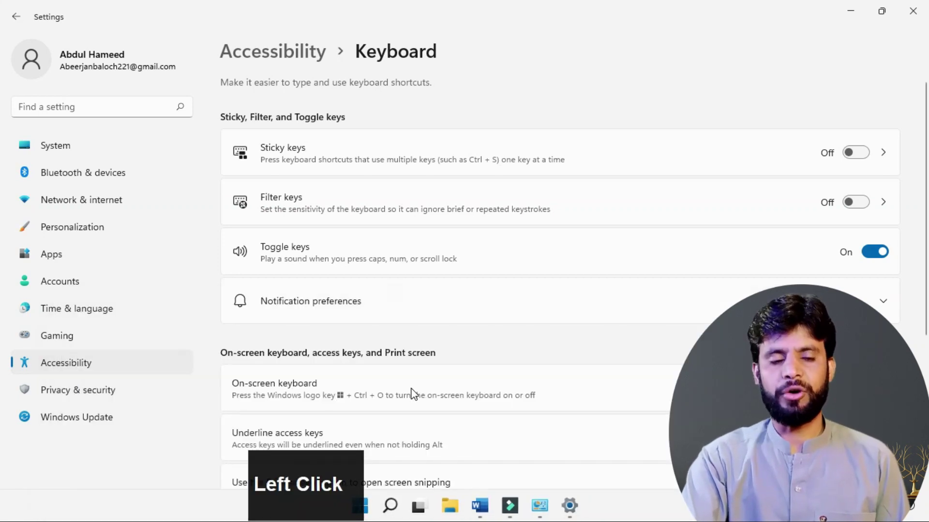
scroll(422, 376, "down", 5)
left_click(286, 346)
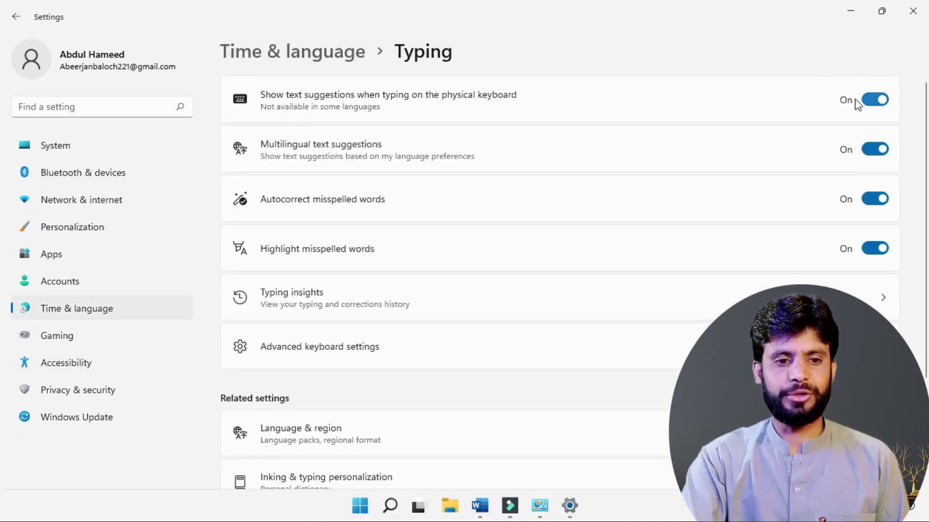
Step: On a new Word line, type 'word', accept the 'work' suggestion, then add 'form qu'
left_click(479, 506)
key("Return")
key("Return")
key("Return")
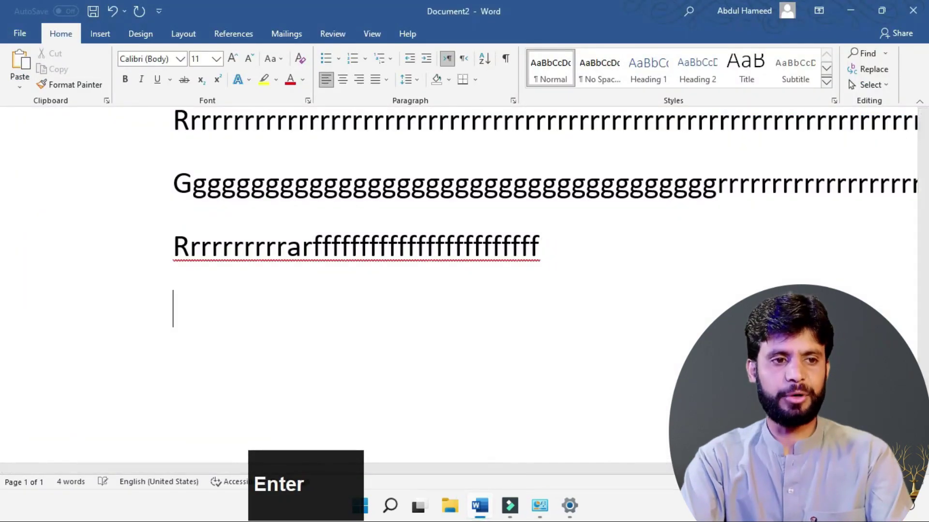
scroll(548, 249, "down", 1)
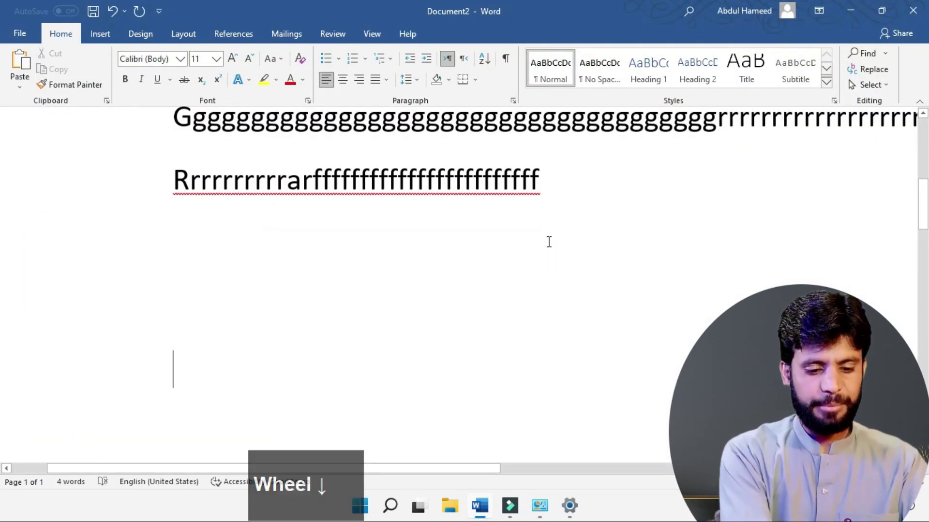
type("word")
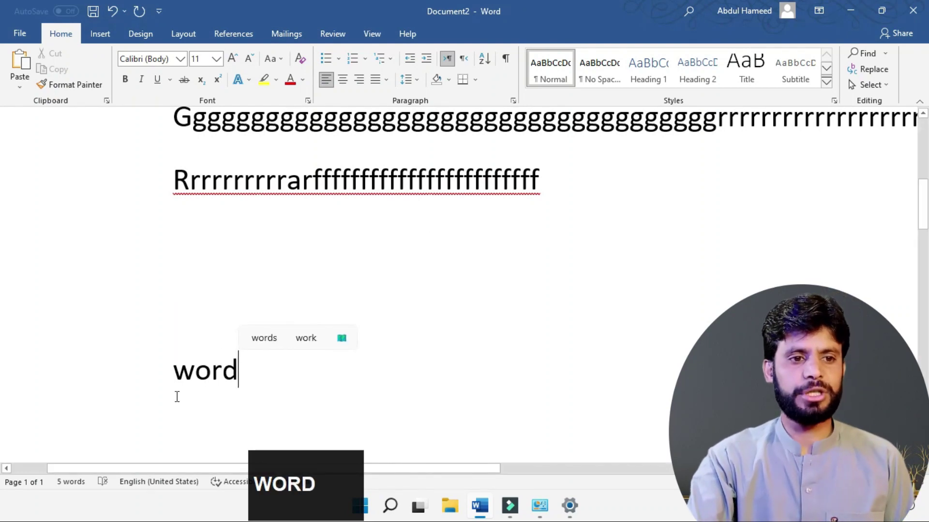
left_click(312, 337)
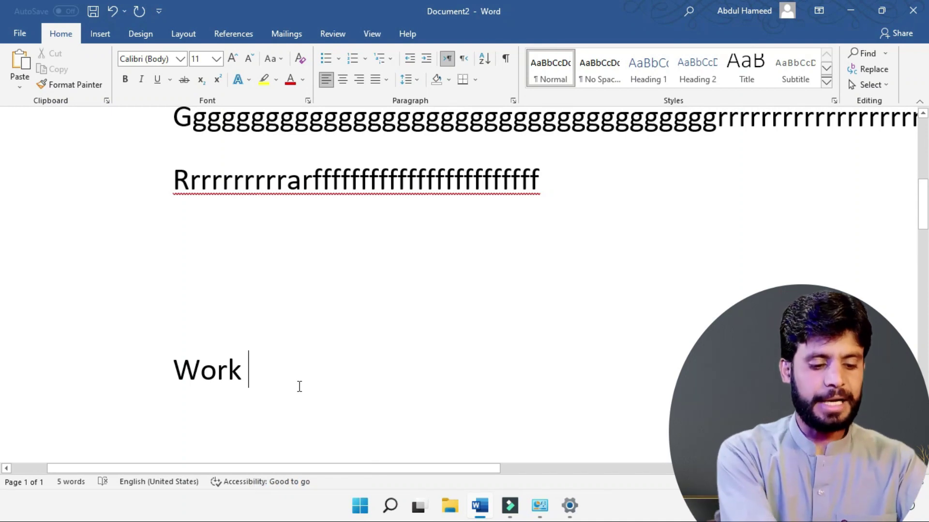
type("for")
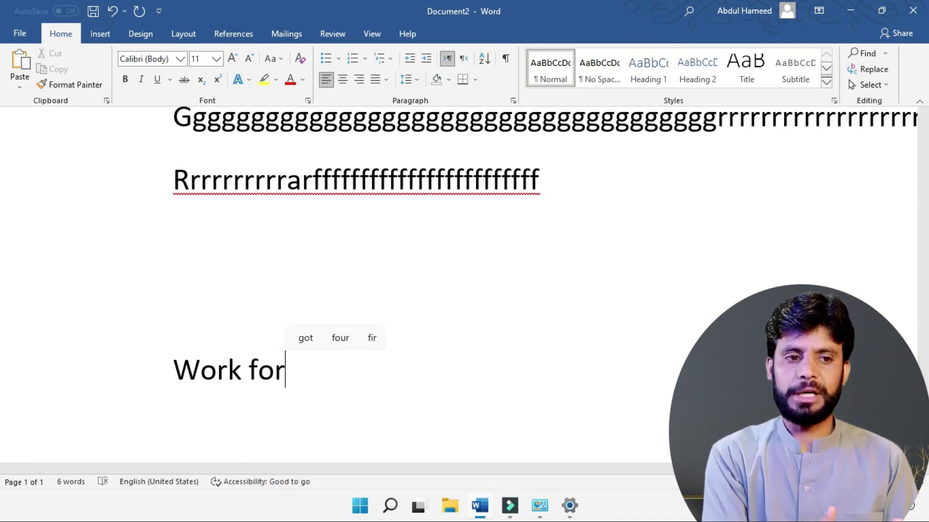
type("m qu")
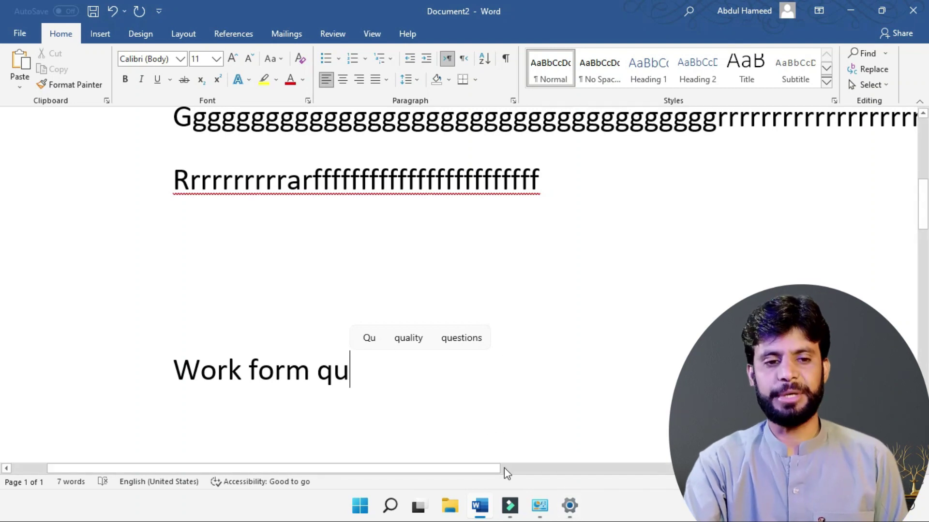
Step: Review the Typing settings, then open the Language & region page
left_click(569, 507)
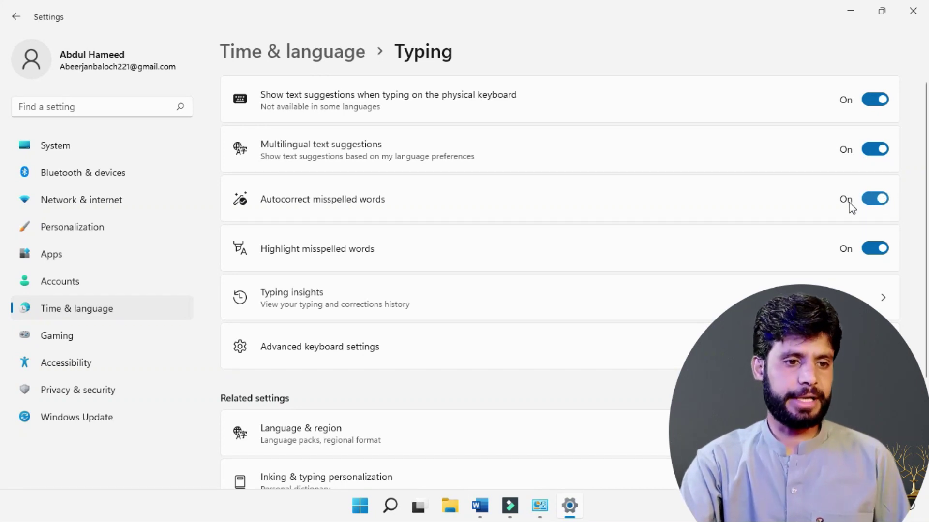
scroll(474, 305, "down", 3)
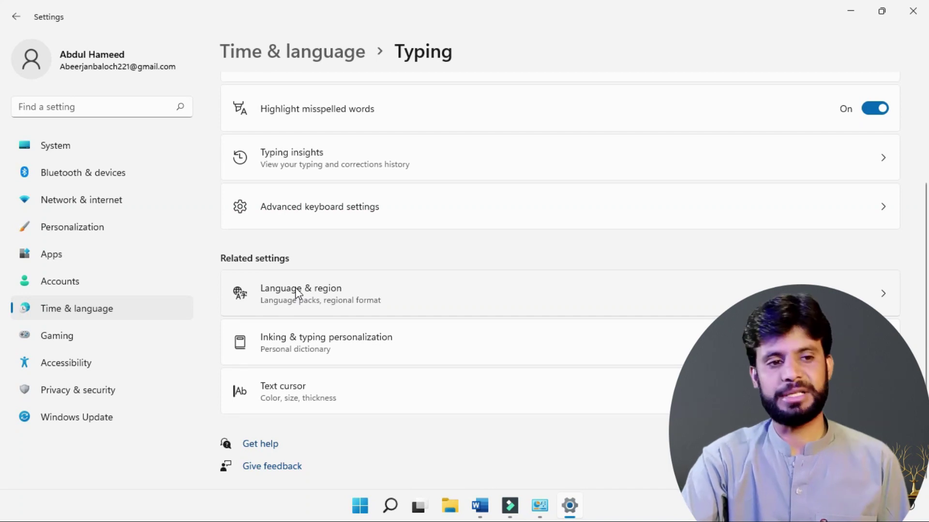
left_click(480, 507)
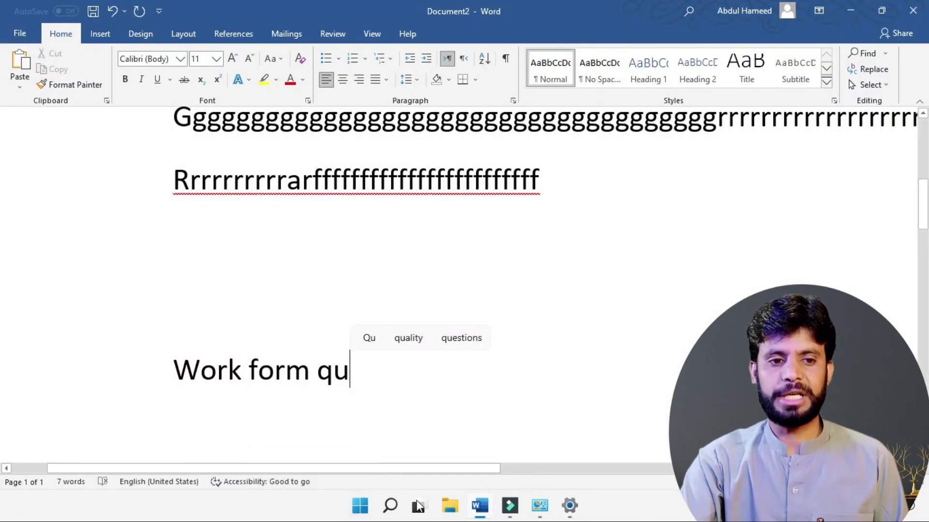
left_click(567, 509)
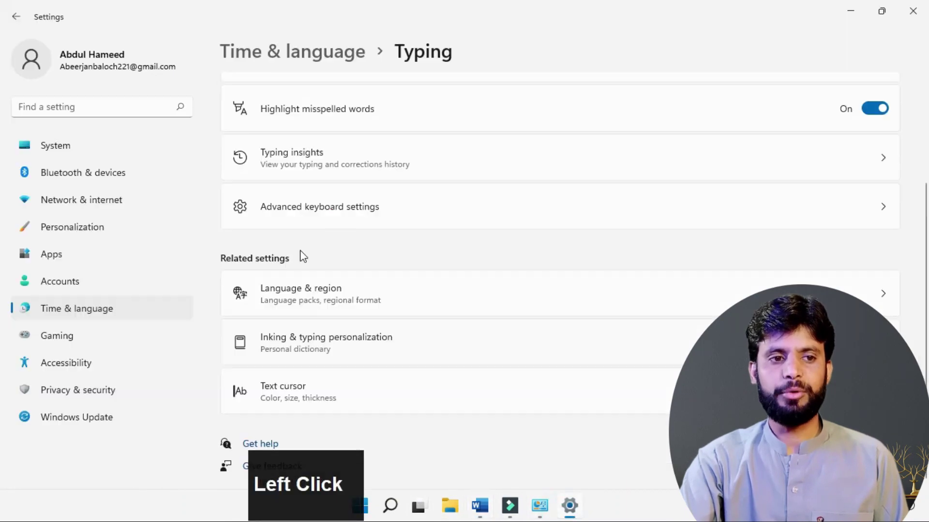
left_click(315, 295)
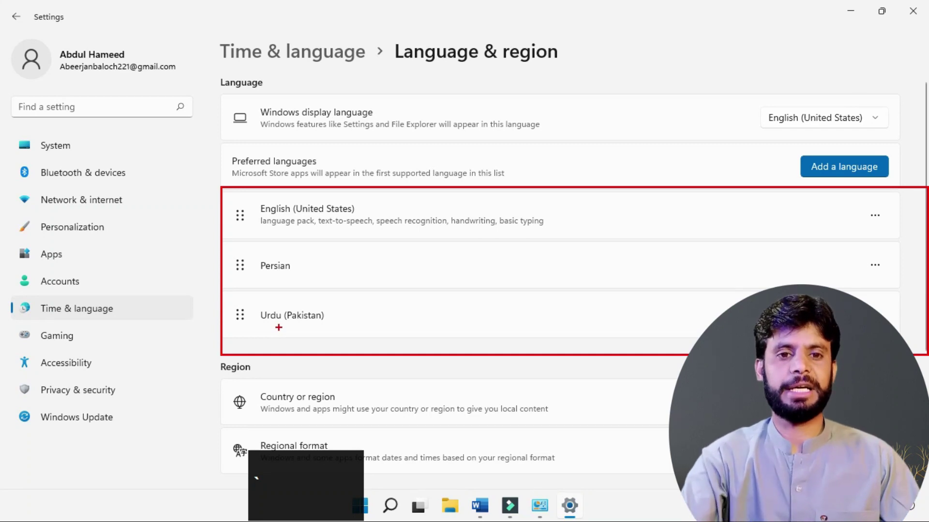
Step: Start adding a preferred language, cancel it, and switch back to the Word document
left_click(791, 151)
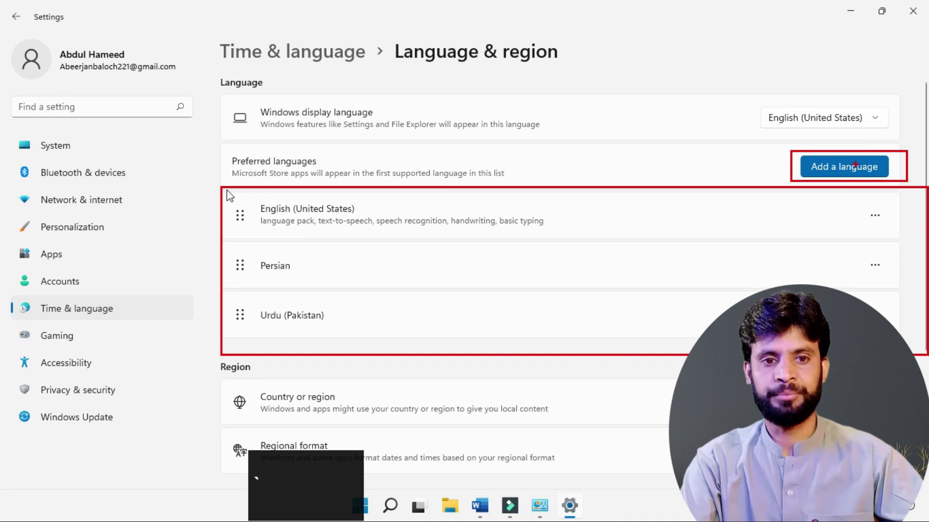
key("Escape")
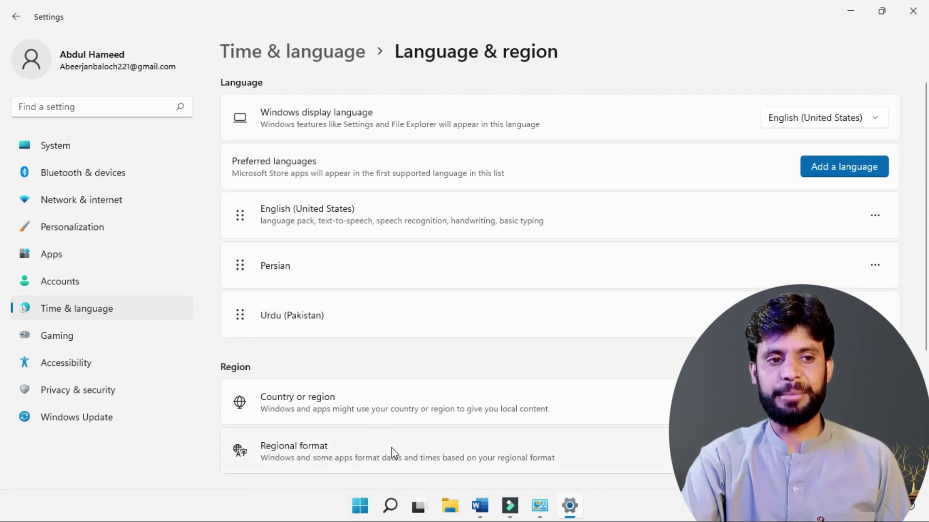
left_click(482, 506)
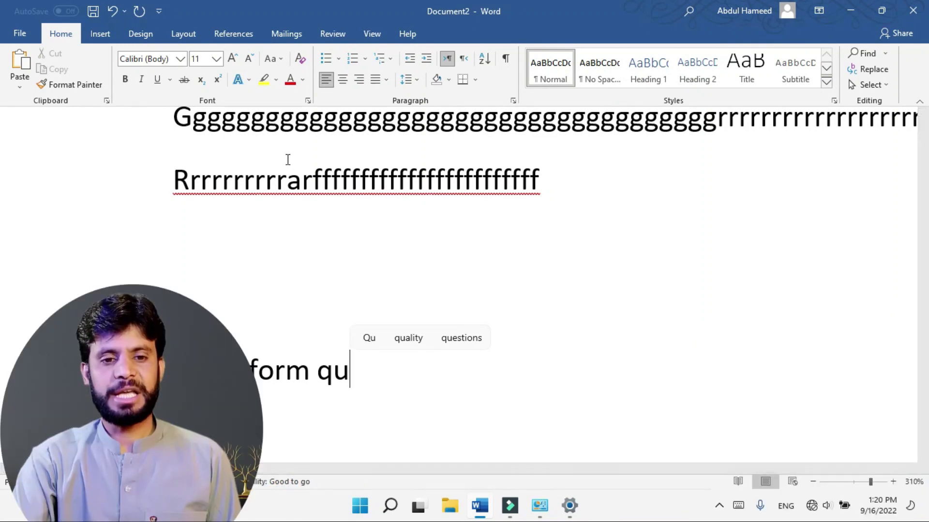
Step: Switch the keyboard layout to Urdu (Pakistan) with Win+Space and type اردو after 'form qu'
left_click(786, 506)
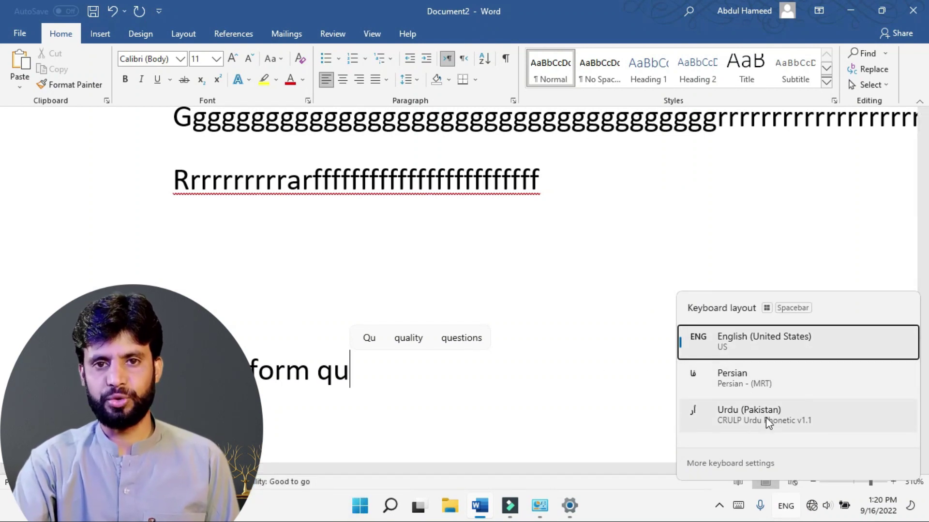
left_click(570, 359)
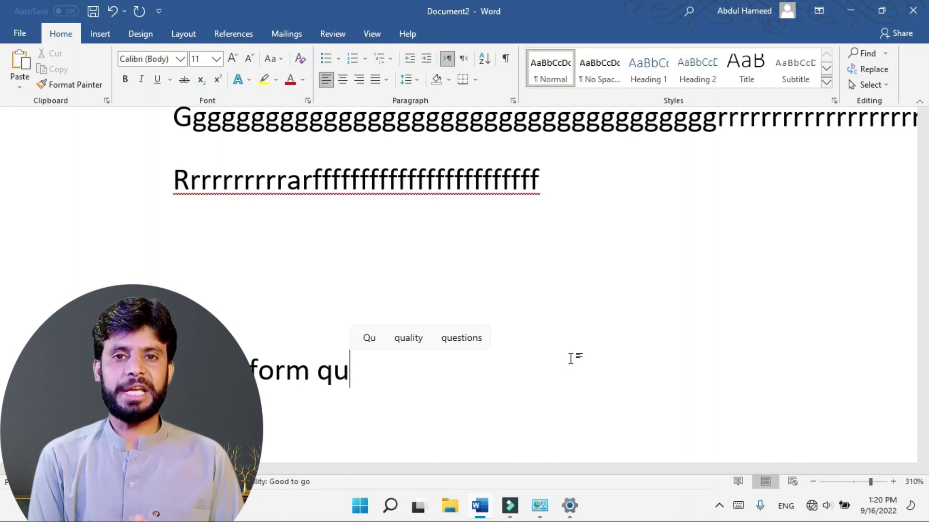
key("super+space")
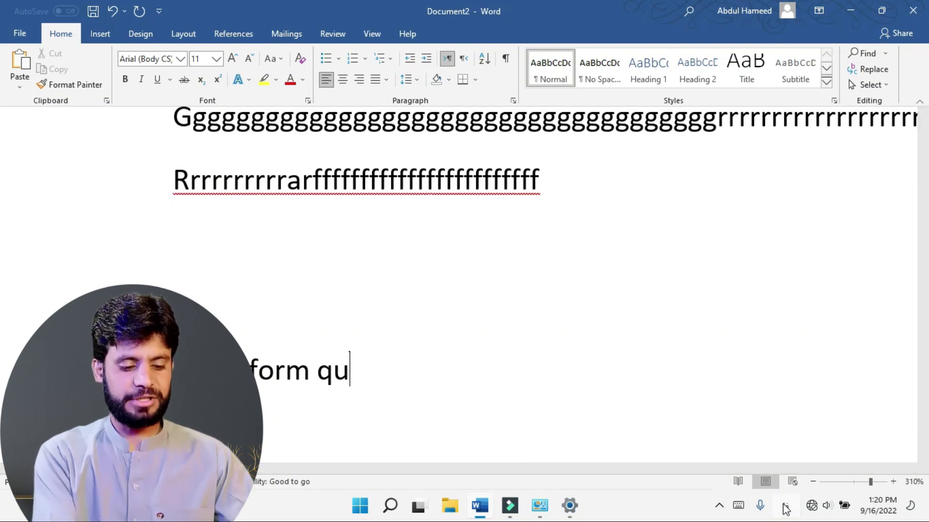
key("super+space")
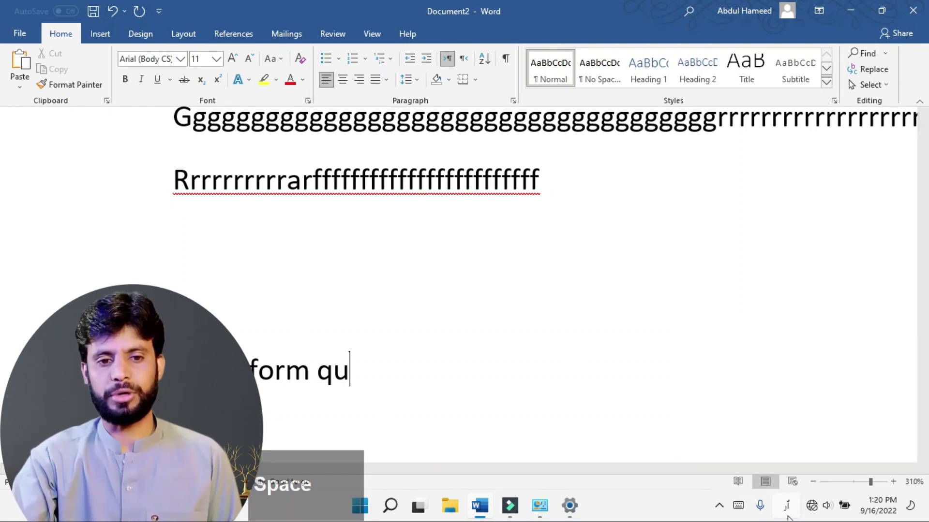
type("اردو")
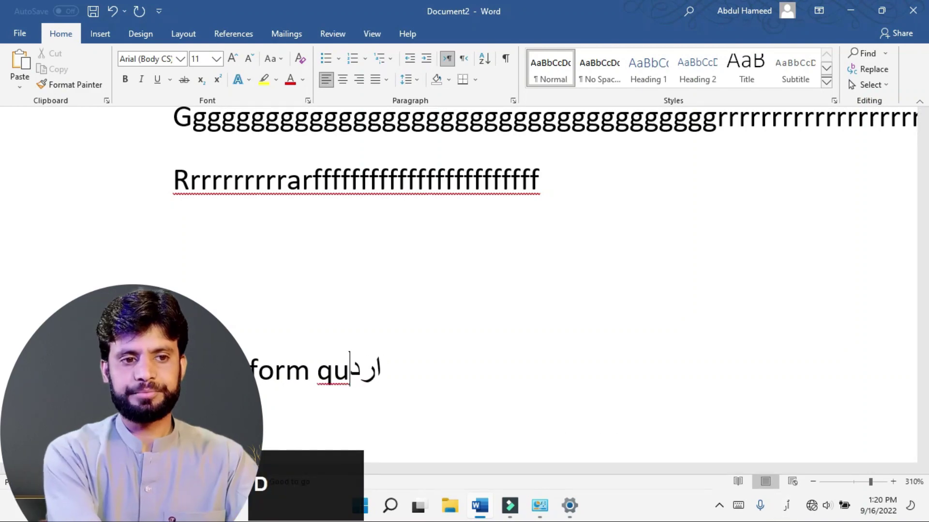